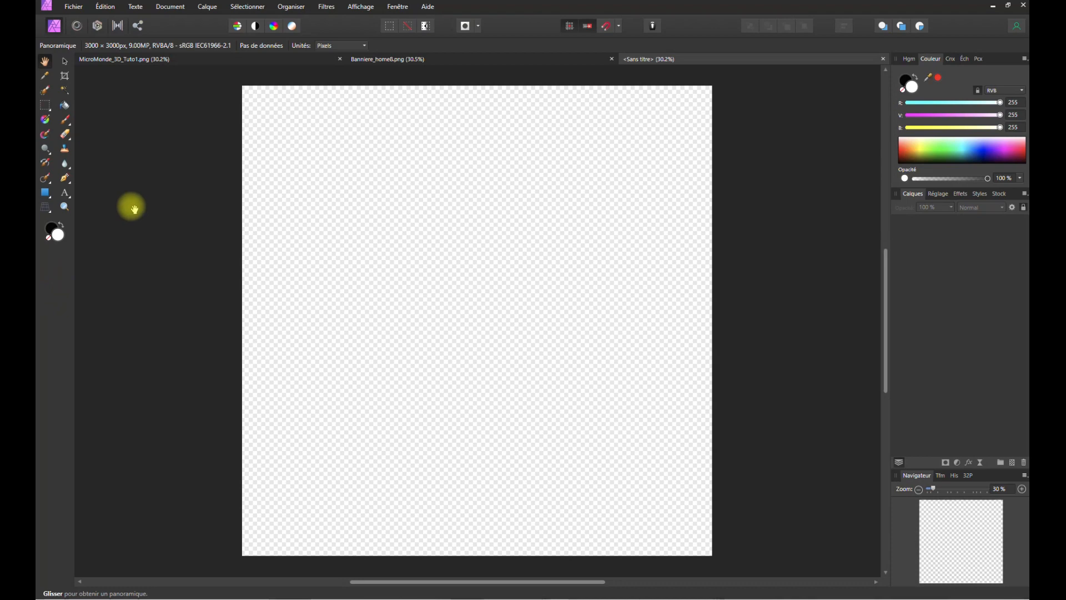
- View the MicroMonde_3D_Tuto1.png composition, the YouTube MicroMonde tutorial page and the deitos.com portfolio in the browser
{"action": "left_click", "coordinate": [166, 60]}
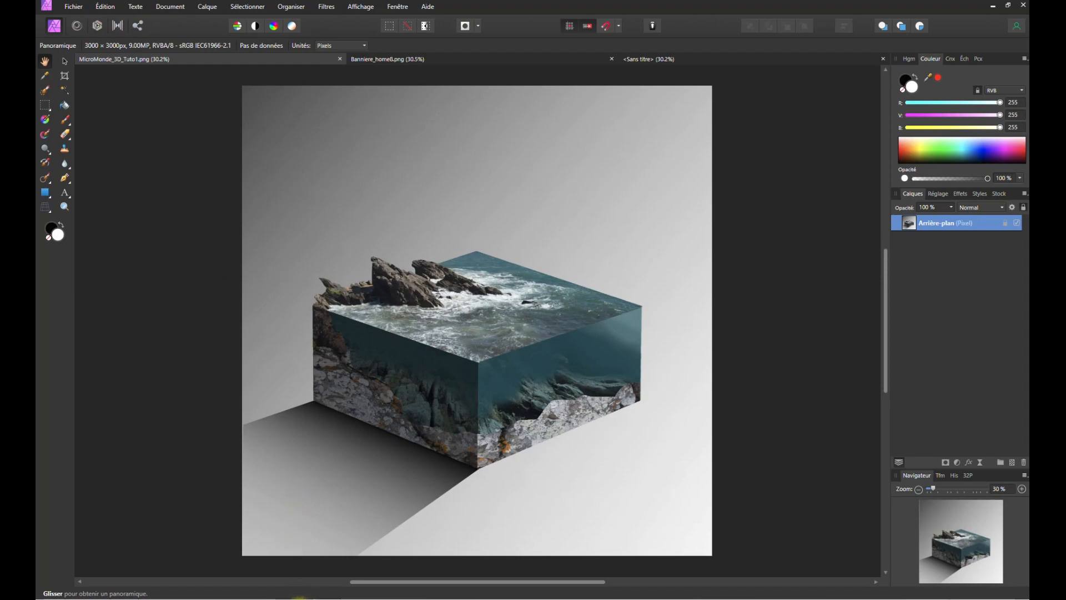
{"action": "left_click", "coordinate": [300, 598]}
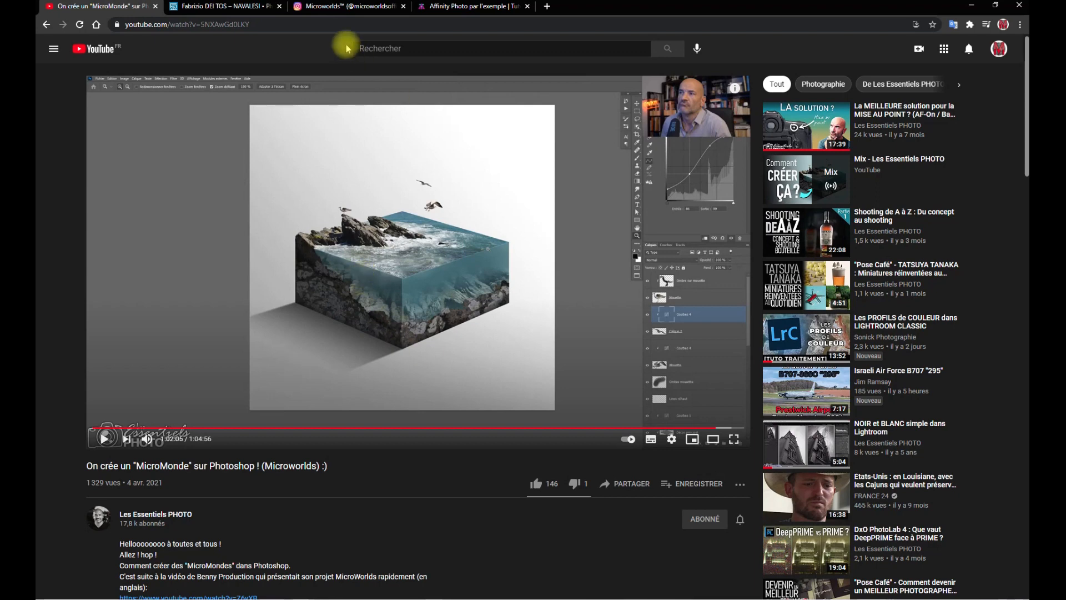
{"action": "left_click", "coordinate": [244, 6]}
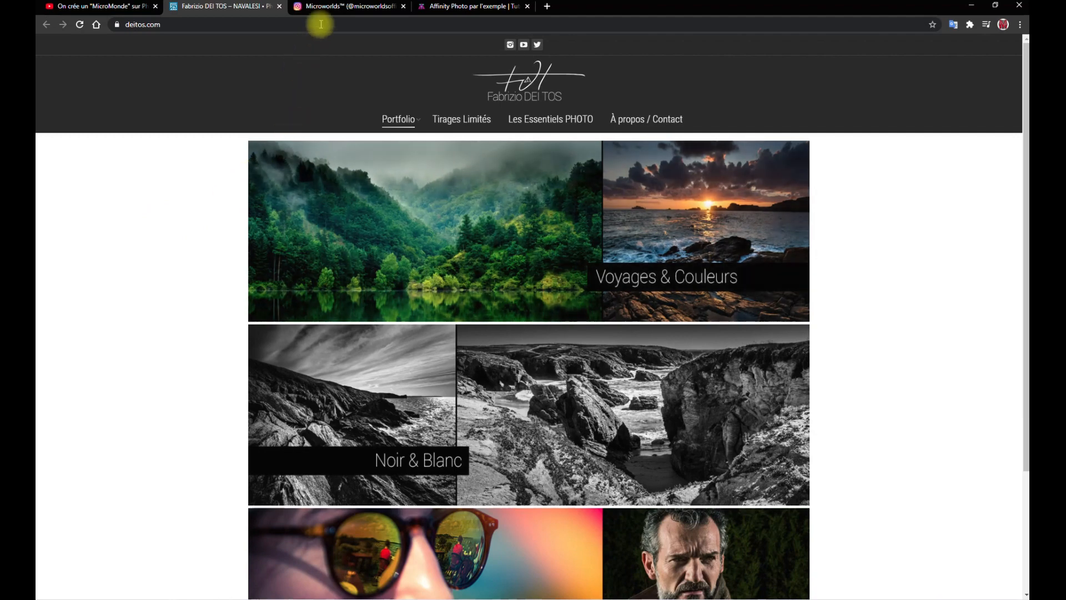
{"action": "left_click", "coordinate": [147, 7]}
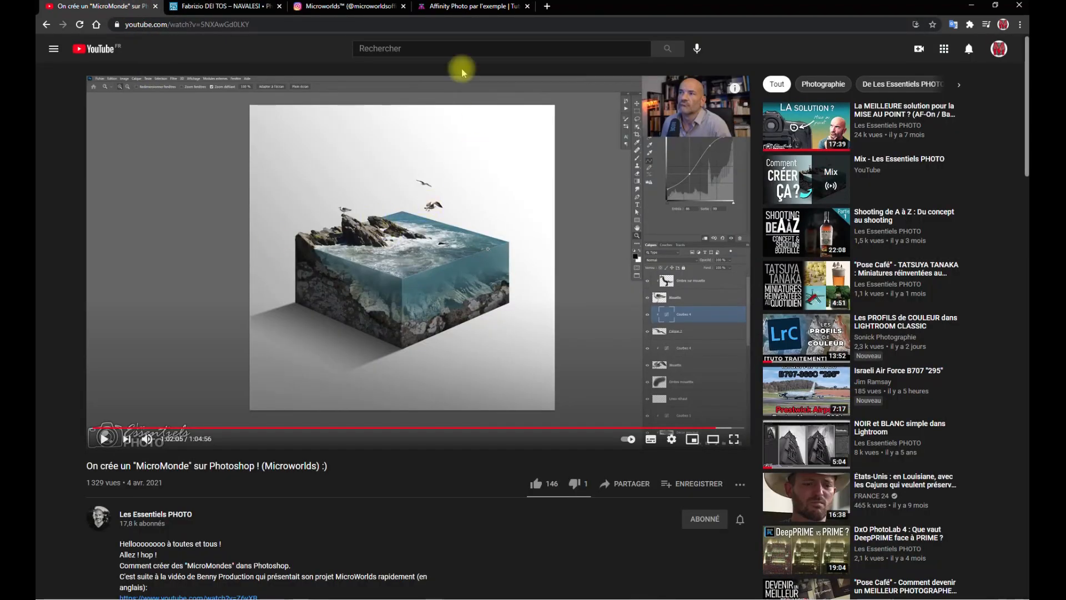
- Browse the microworldsofficial Instagram page and look over its published Microworlds cubes
{"action": "left_click", "coordinate": [338, 7]}
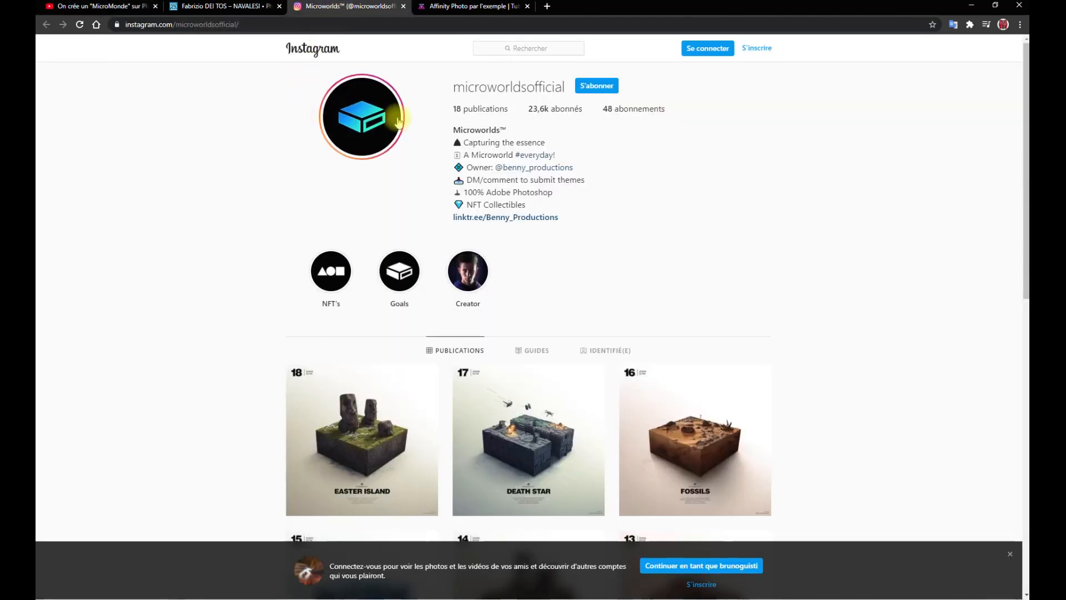
{"action": "scroll", "coordinate": [290, 291], "scroll_direction": "down", "scroll_amount": 3}
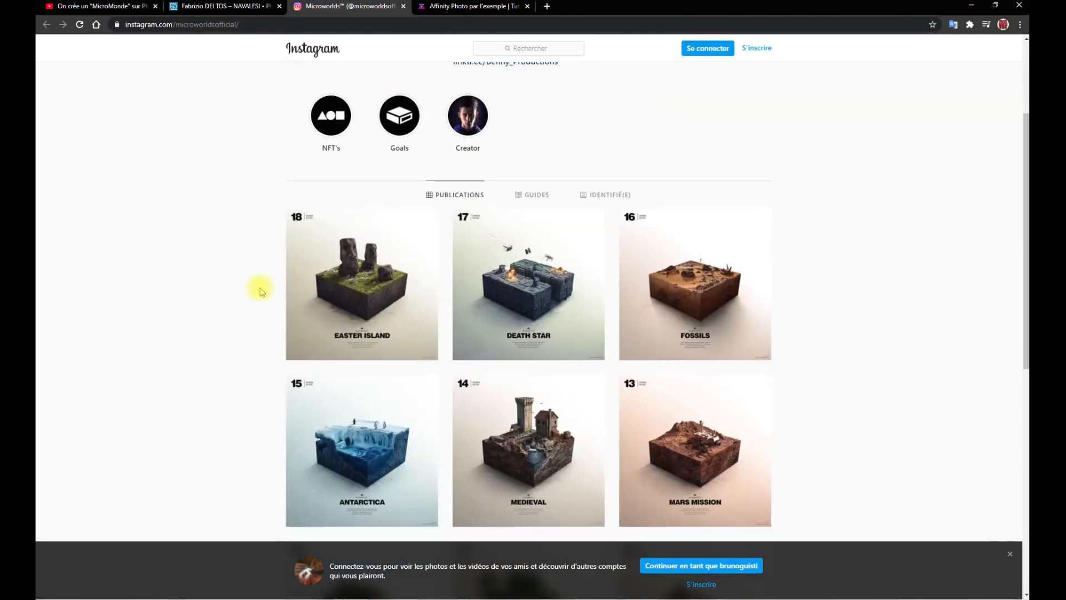
{"action": "scroll", "coordinate": [253, 293], "scroll_direction": "down", "scroll_amount": 2}
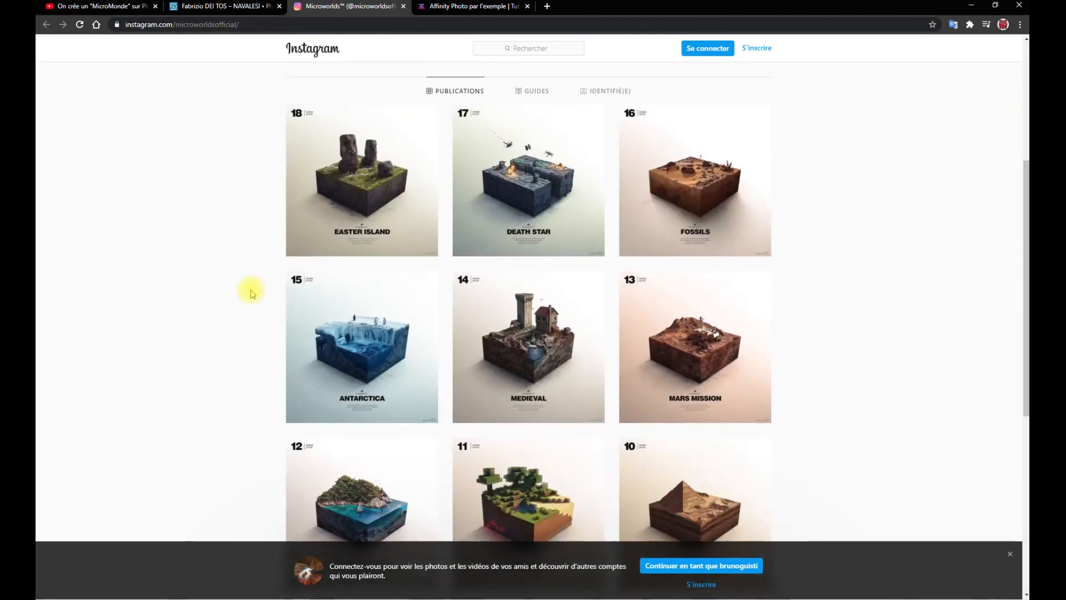
{"action": "scroll", "coordinate": [251, 293], "scroll_direction": "down", "scroll_amount": 7}
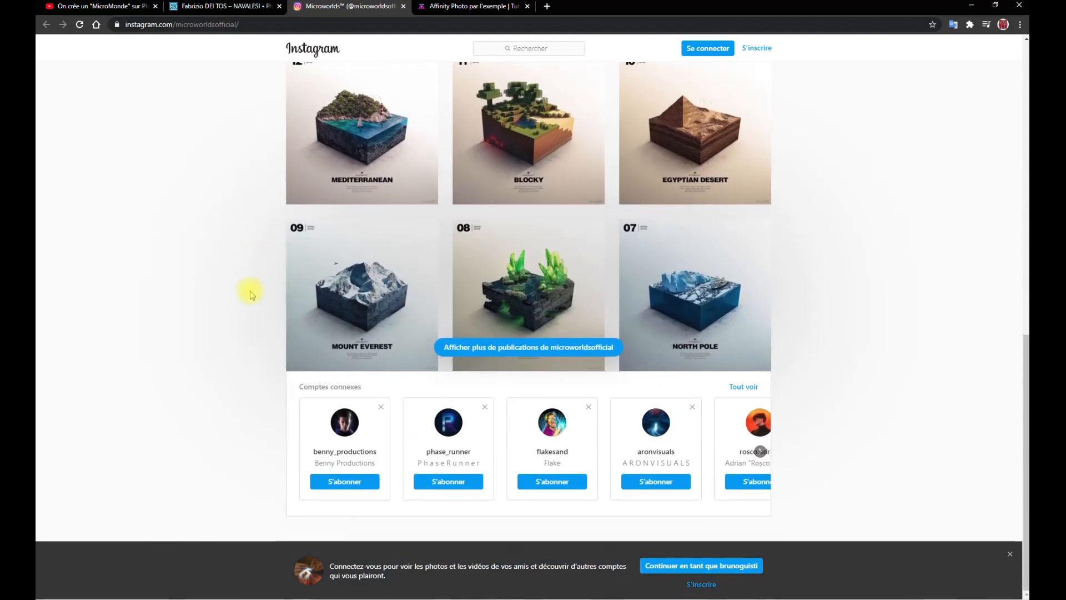
{"action": "scroll", "coordinate": [251, 294], "scroll_direction": "up", "scroll_amount": 11}
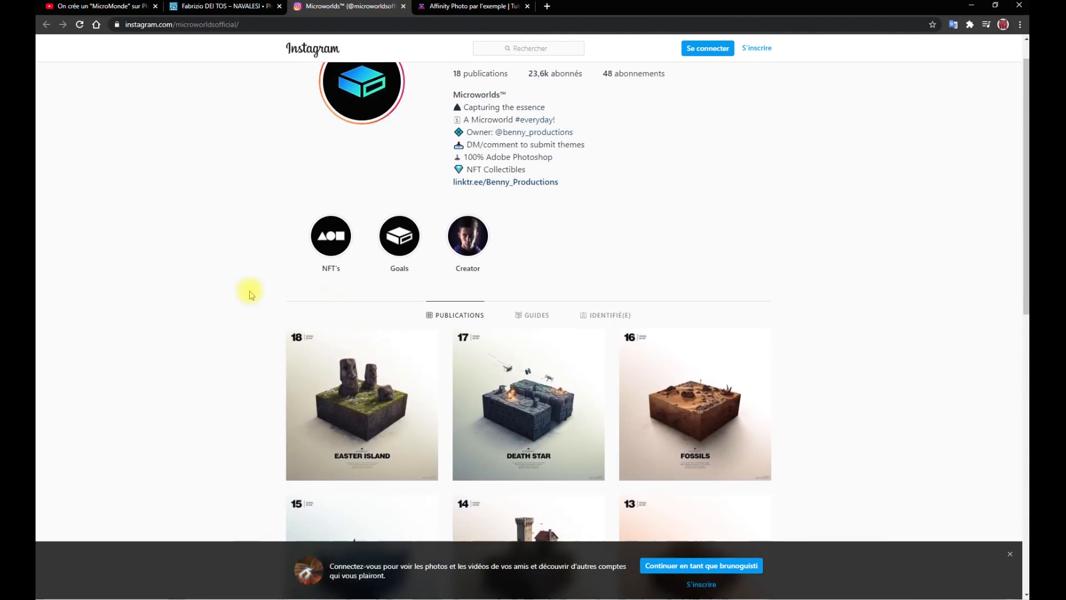
{"action": "scroll", "coordinate": [251, 294], "scroll_direction": "up", "scroll_amount": 1}
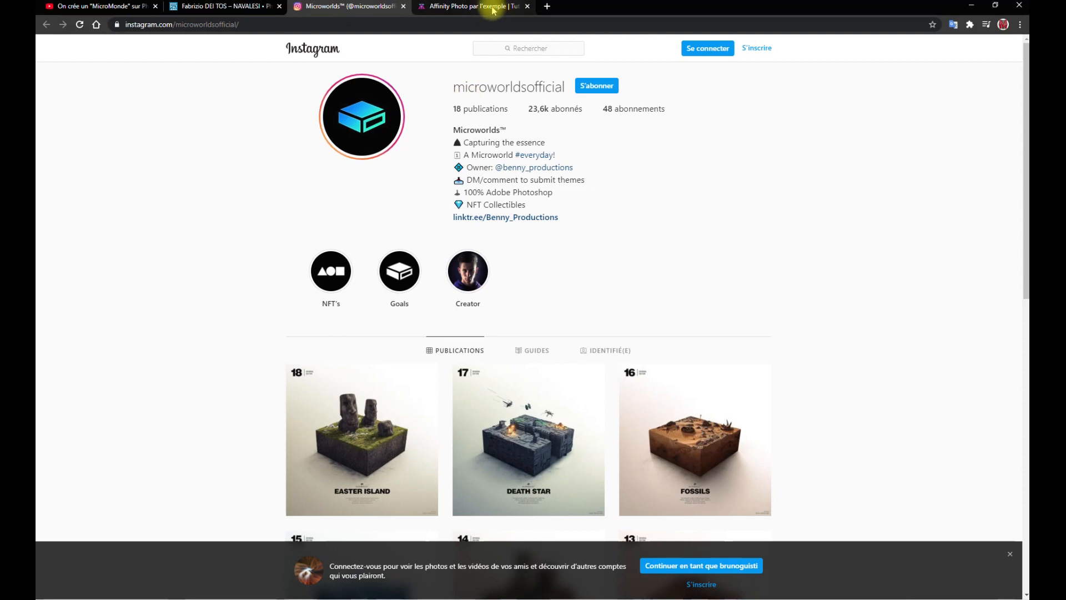
- Look over the Tuto-Academy home page, its course categories and the content of the "Affinity Photo par l'exemple" course
{"action": "left_click", "coordinate": [488, 6]}
{"action": "left_click", "coordinate": [219, 51]}
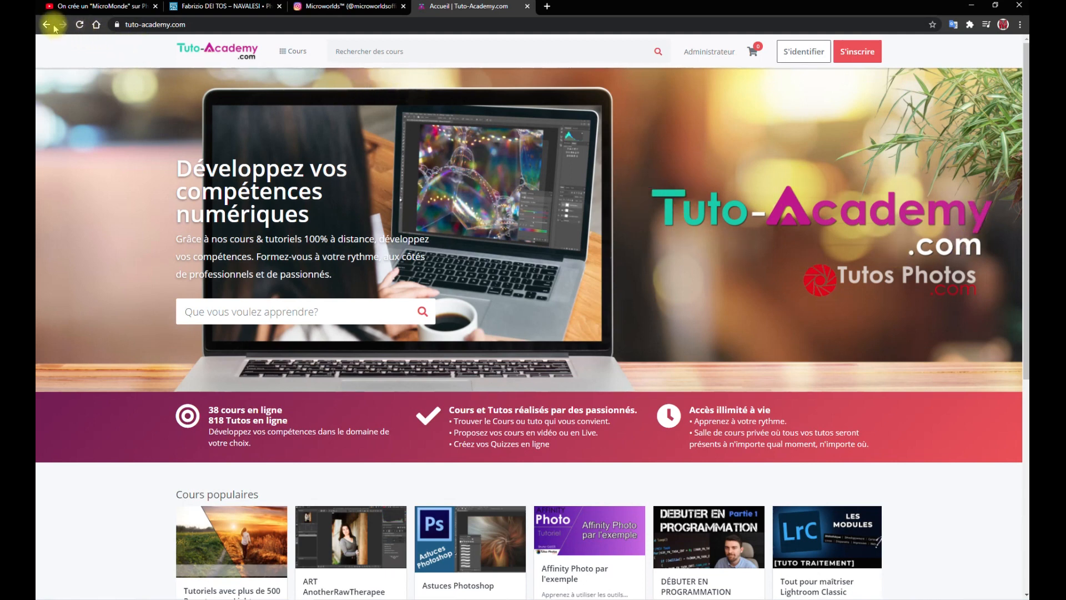
{"action": "mouse_move", "coordinate": [295, 54]}
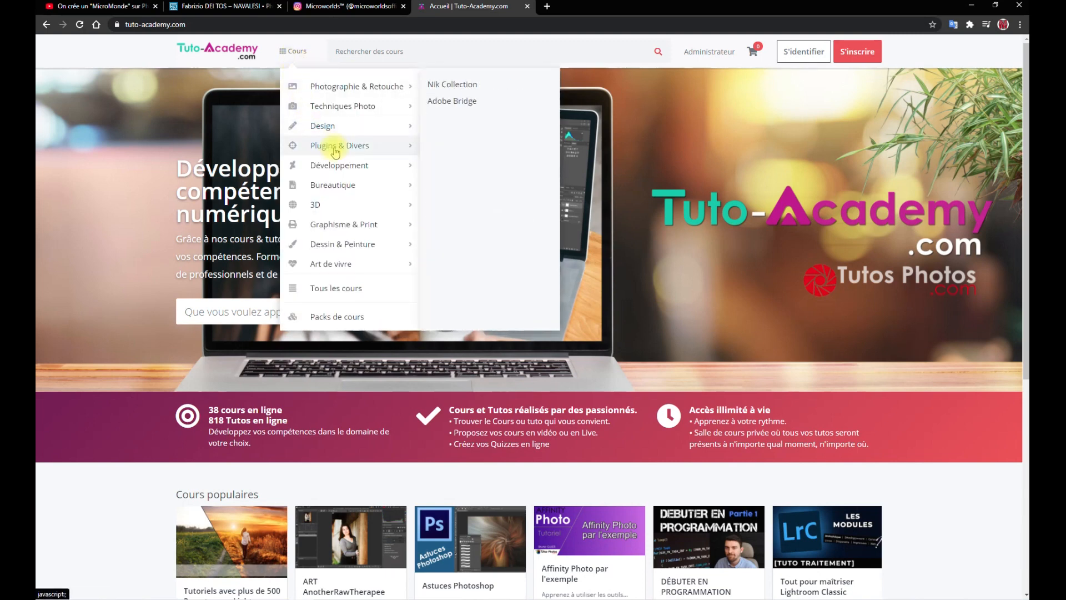
{"action": "mouse_move", "coordinate": [347, 169]}
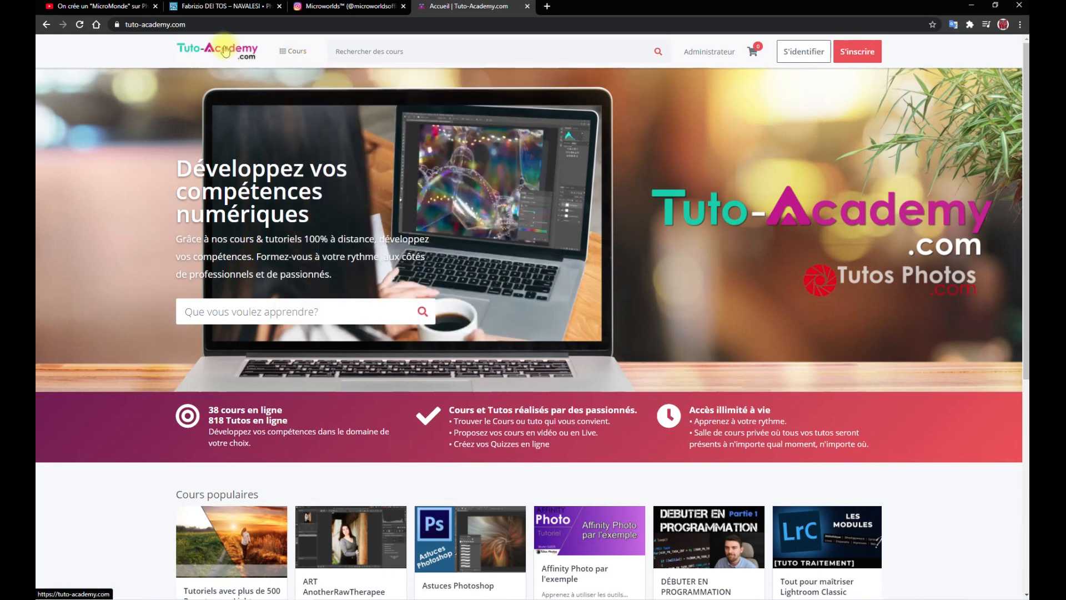
{"action": "left_click", "coordinate": [46, 25]}
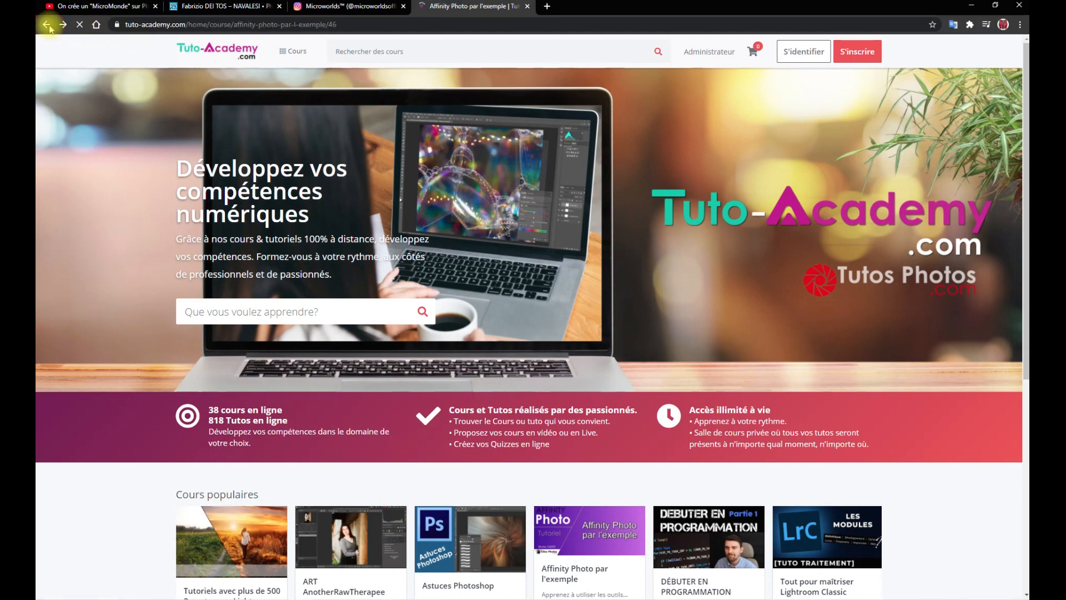
{"action": "scroll", "coordinate": [184, 264], "scroll_direction": "down", "scroll_amount": 4}
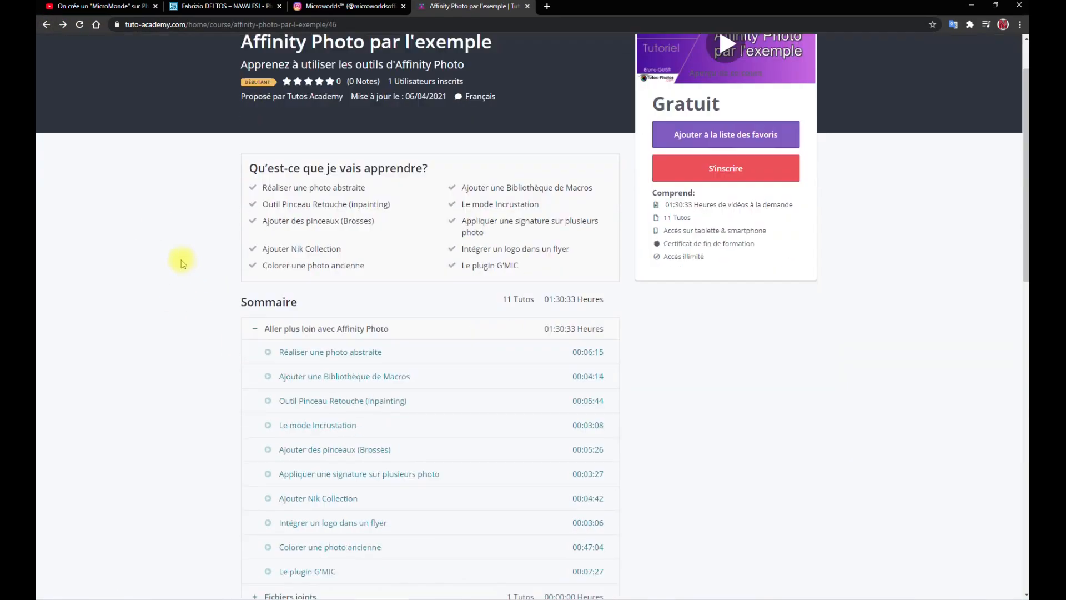
{"action": "scroll", "coordinate": [183, 264], "scroll_direction": "up", "scroll_amount": 4}
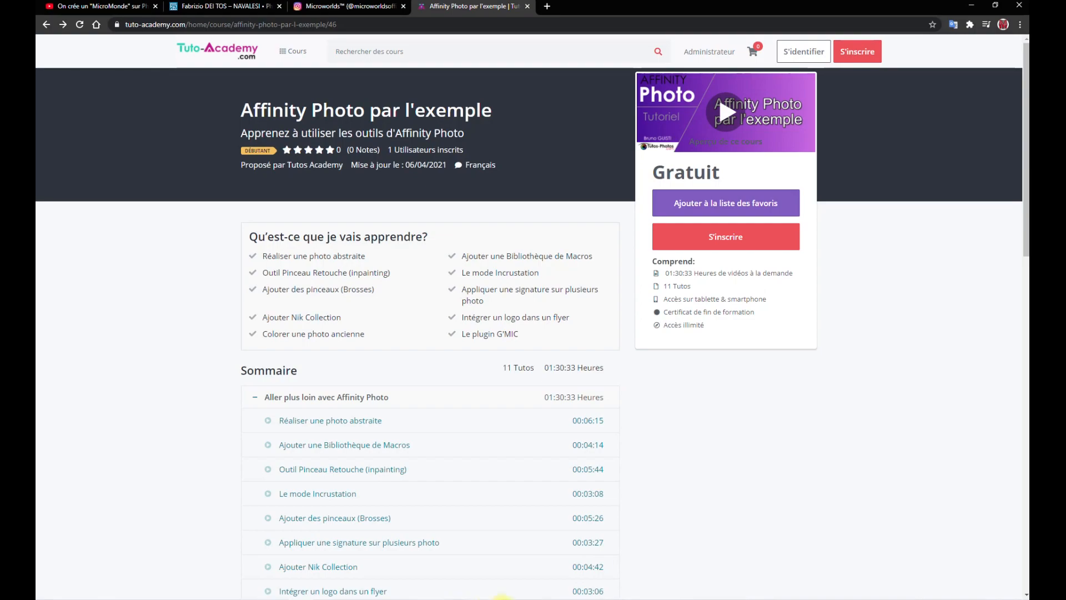
- Switch back to Affinity Photo and close all the open documents
{"action": "left_click", "coordinate": [324, 596]}
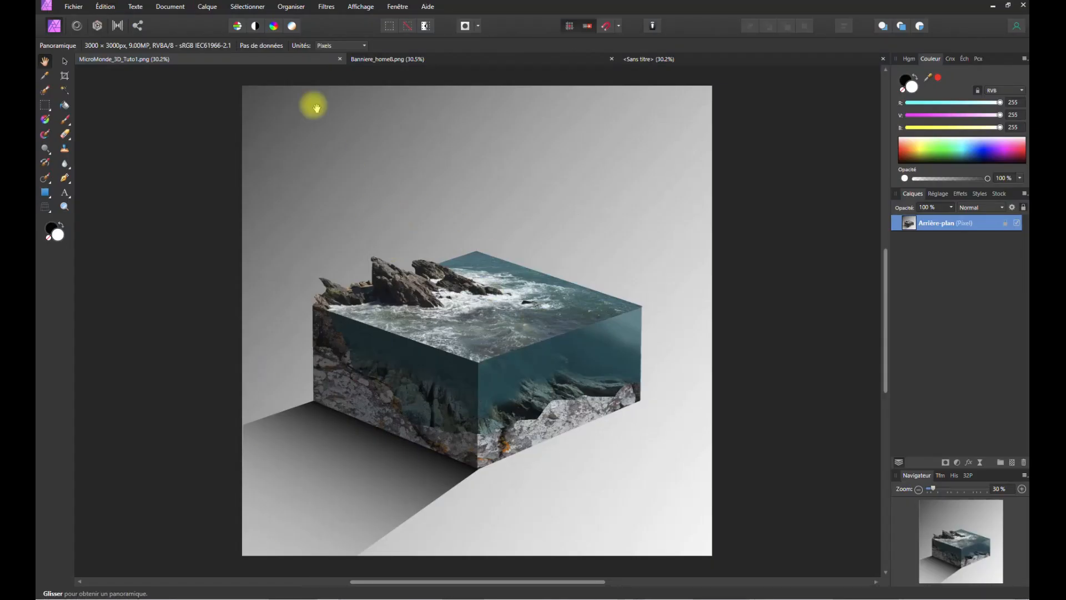
{"action": "left_click", "coordinate": [612, 60]}
{"action": "left_click", "coordinate": [882, 60]}
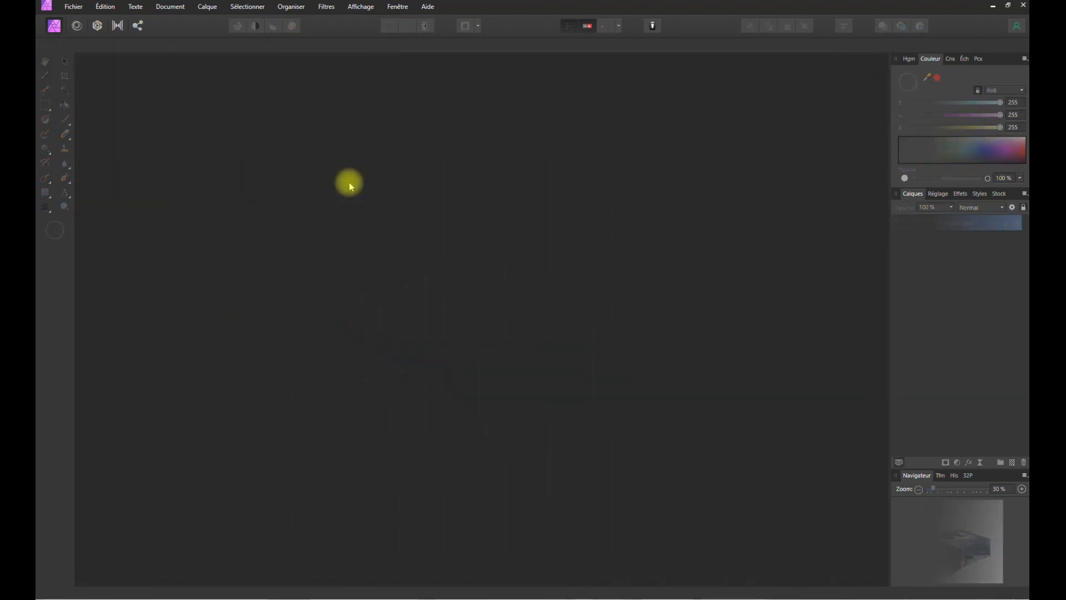
- Create a new 3000 x 3000 px document at 192 DPI in RGB/8 with the sRGB profile and a transparent background
{"action": "left_click", "coordinate": [75, 7]}
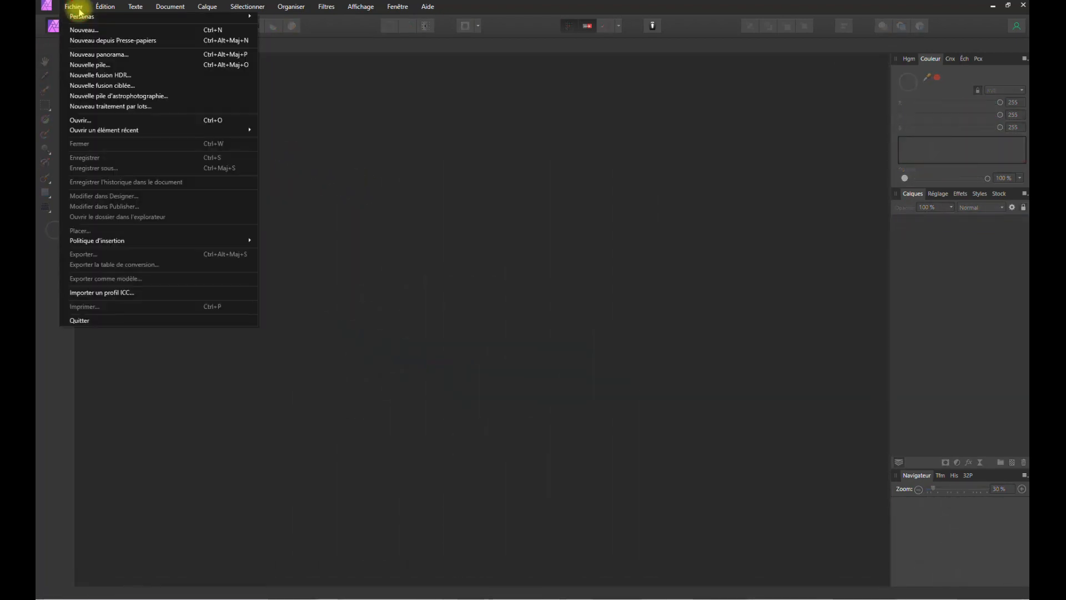
{"action": "left_click", "coordinate": [82, 30]}
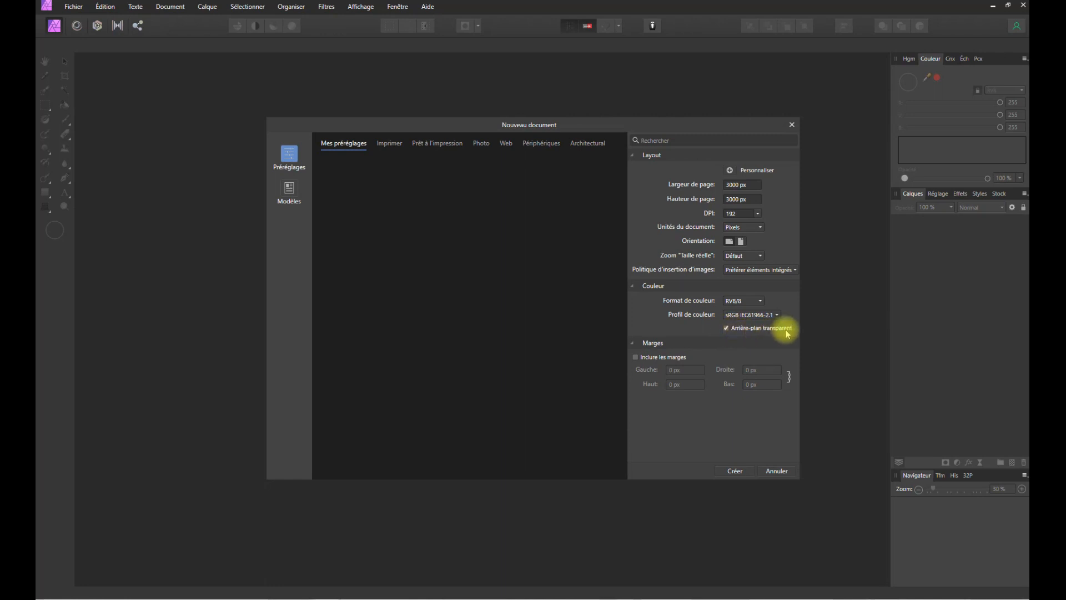
{"action": "left_click", "coordinate": [738, 471]}
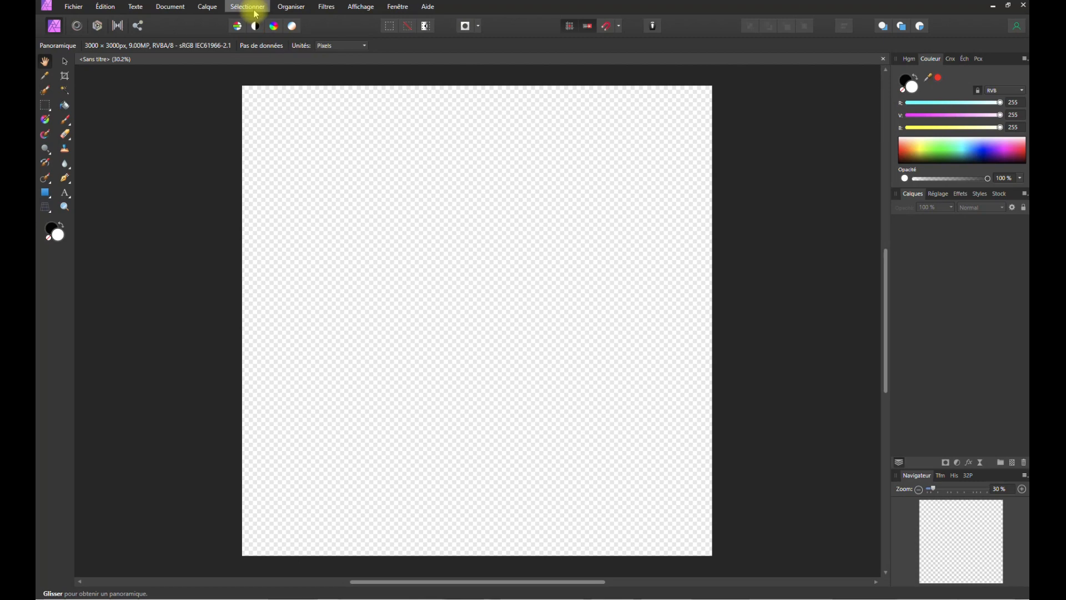
- Add a white fill layer, activate the Move tool and display the grid over the canvas
{"action": "left_click", "coordinate": [206, 8]}
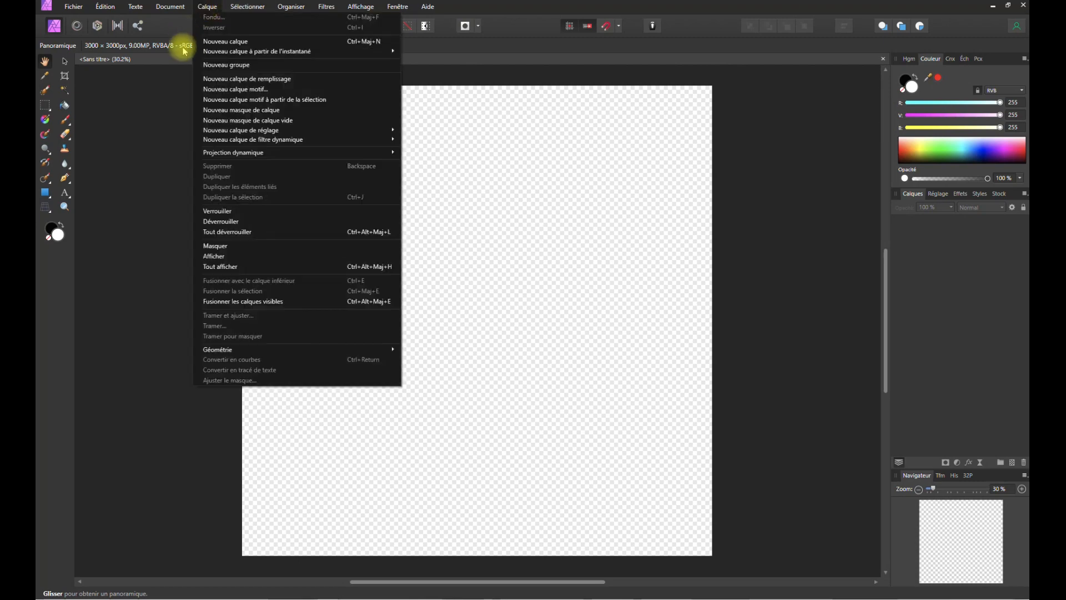
{"action": "left_click", "coordinate": [259, 80]}
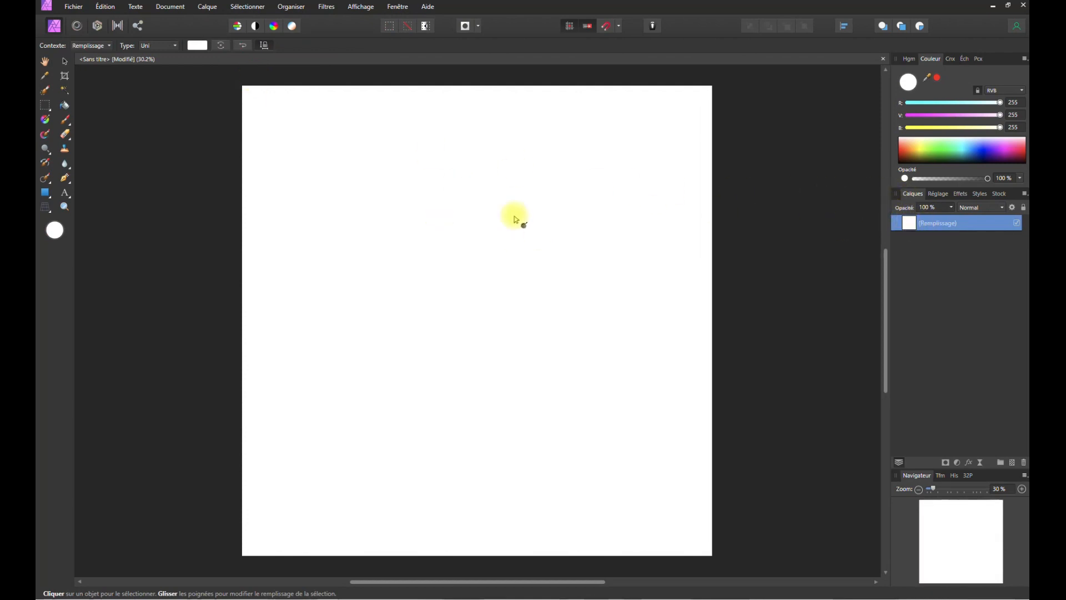
{"action": "left_click", "coordinate": [65, 60]}
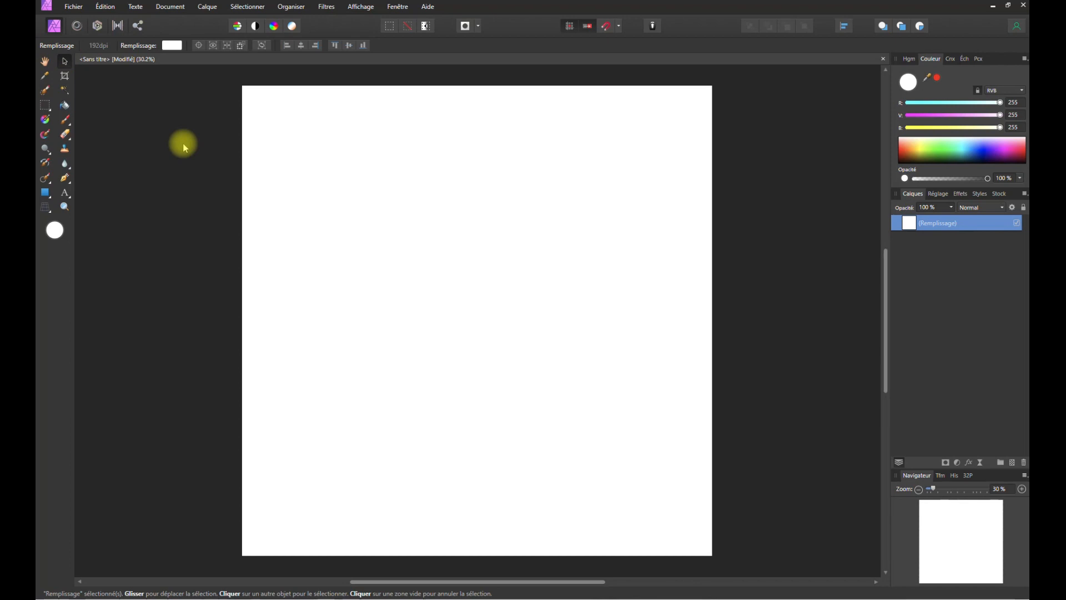
{"action": "left_click", "coordinate": [360, 6]}
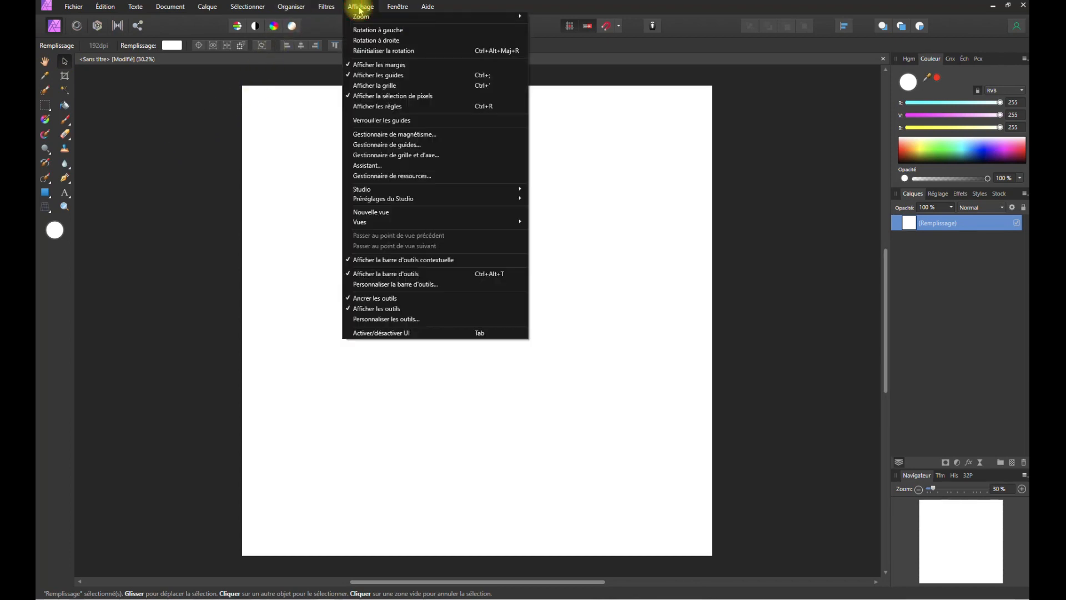
{"action": "left_click", "coordinate": [375, 85]}
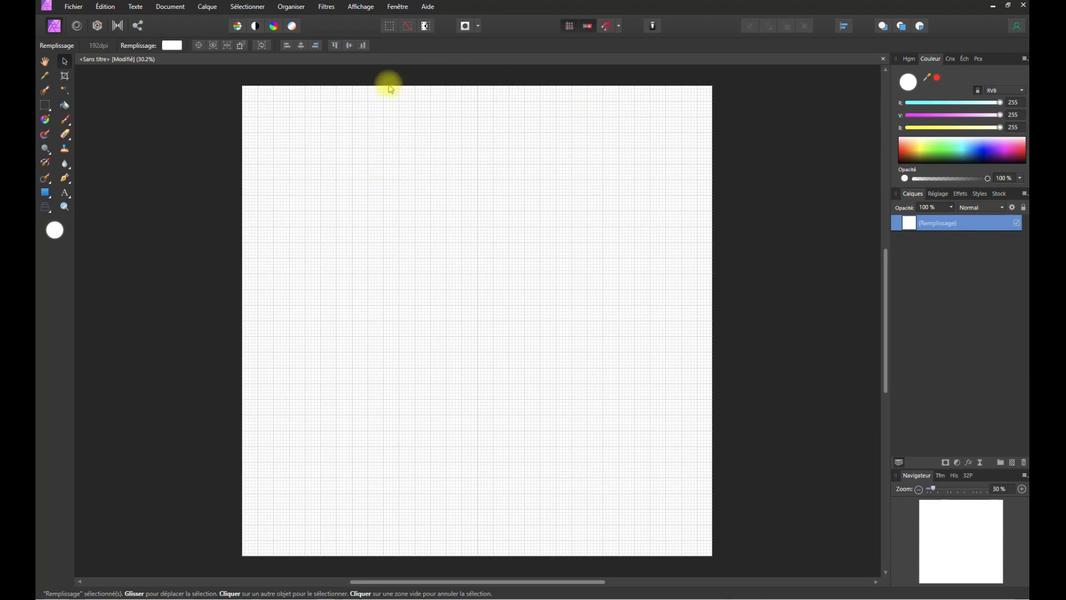
- Open the recent file MicroWorld_Tuto2.afphoto, examine the faces of its rock-and-sea cube, and close it
{"action": "left_click", "coordinate": [73, 7]}
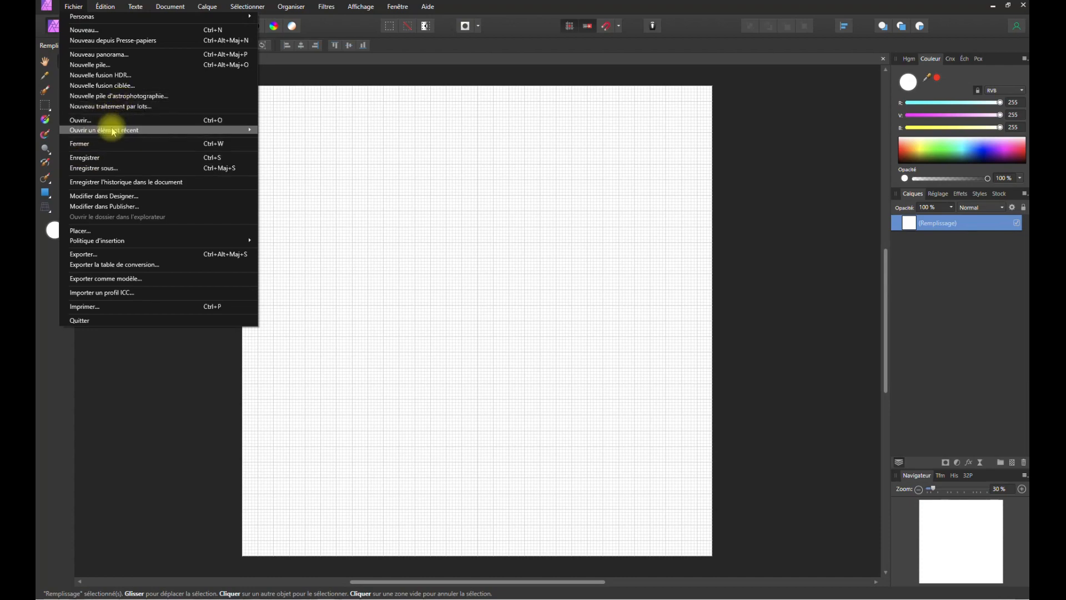
{"action": "mouse_move", "coordinate": [111, 131]}
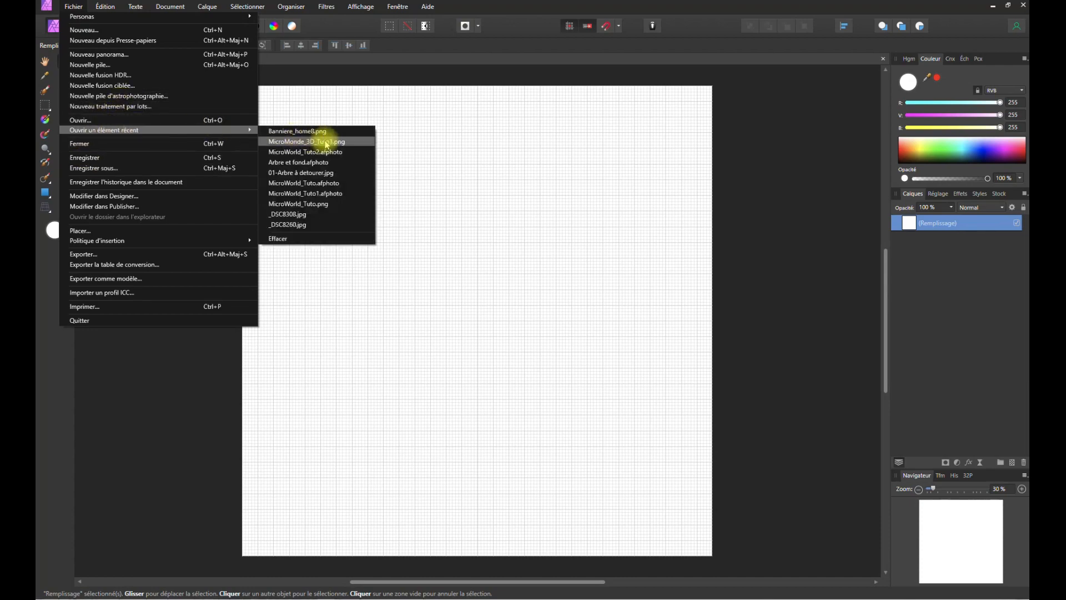
{"action": "left_click", "coordinate": [308, 152]}
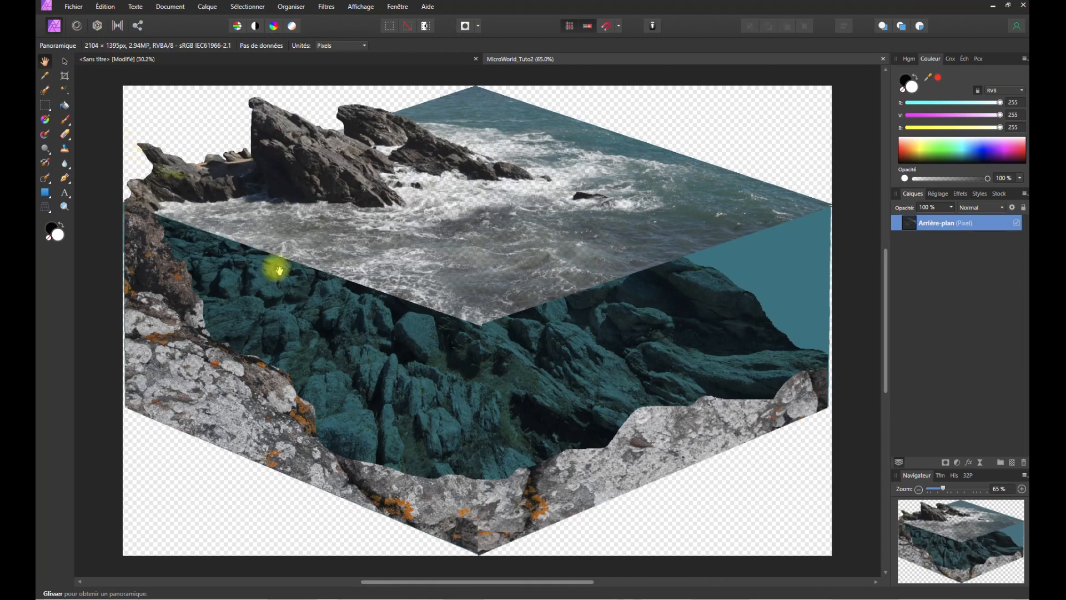
{"action": "scroll", "coordinate": [667, 257], "scroll_direction": "down", "scroll_amount": 2}
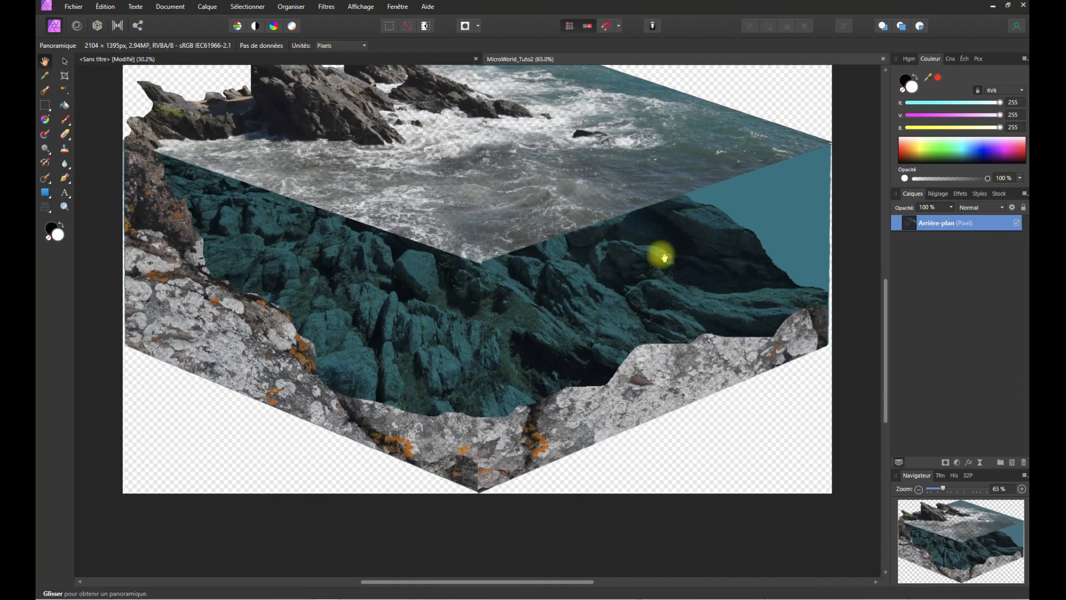
{"action": "scroll", "coordinate": [622, 253], "scroll_direction": "up", "scroll_amount": 1}
{"action": "scroll", "coordinate": [521, 221], "scroll_direction": "up", "scroll_amount": 1}
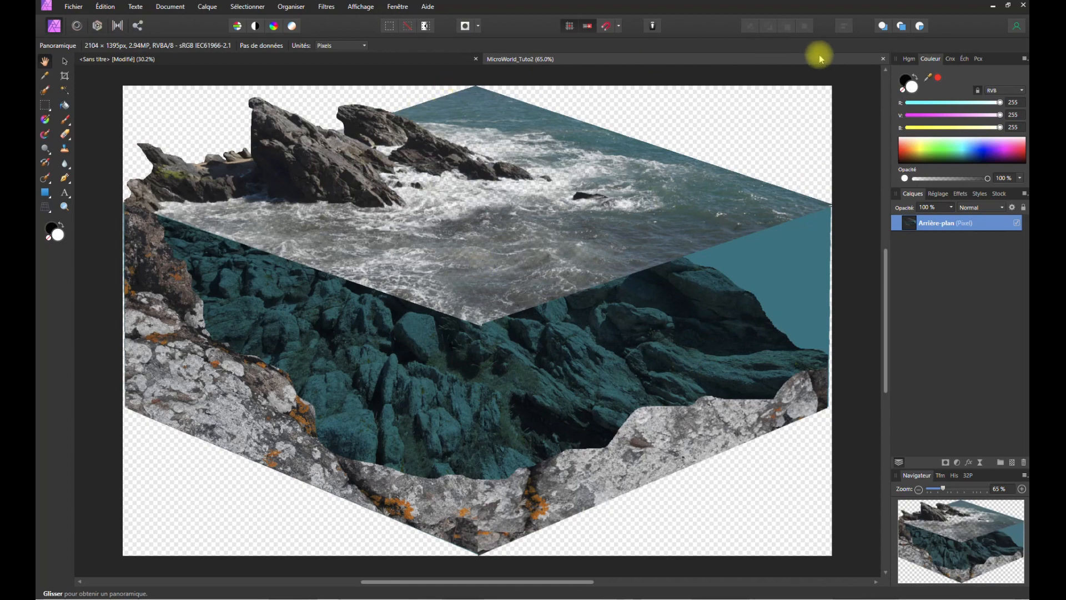
{"action": "left_click", "coordinate": [883, 58]}
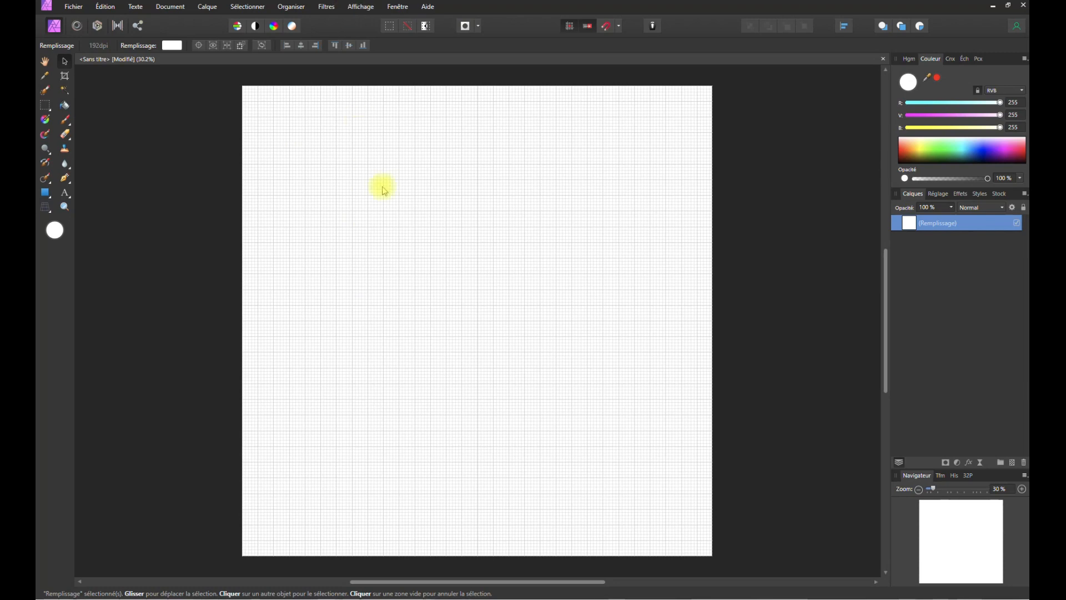
- Apply the 32px, 8 divisions grid preset and set the first axis to 100 px spacing with 4 divisions
{"action": "left_click", "coordinate": [356, 8]}
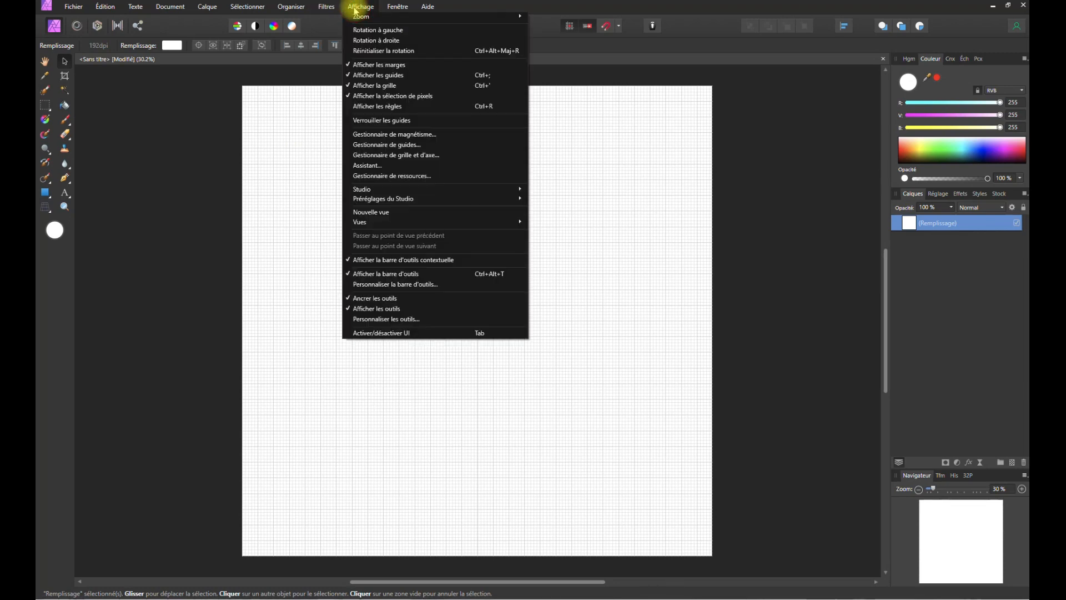
{"action": "left_click", "coordinate": [375, 156]}
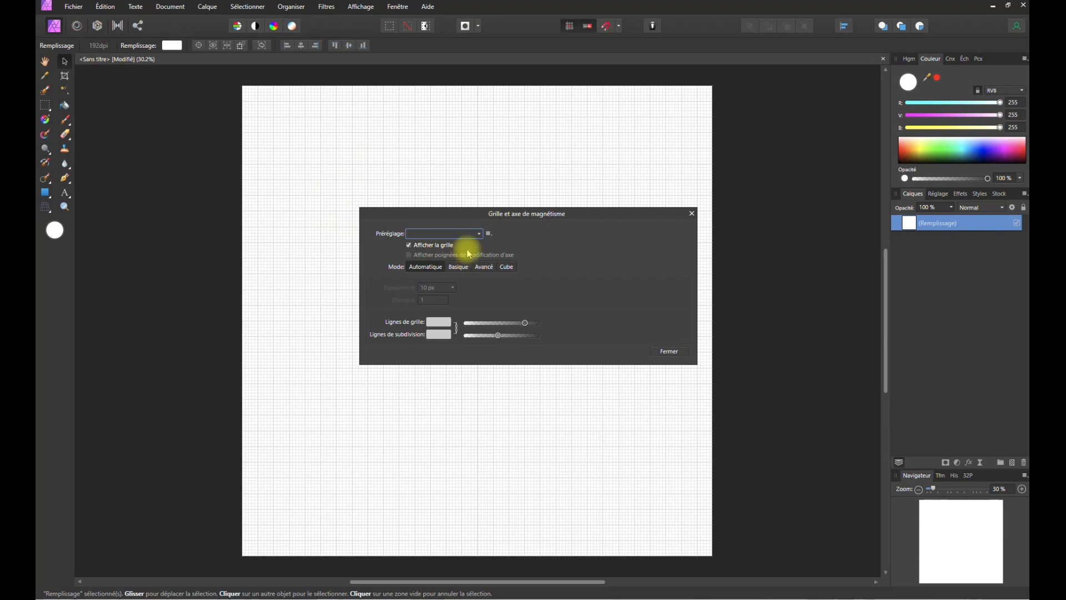
{"action": "left_click", "coordinate": [484, 240]}
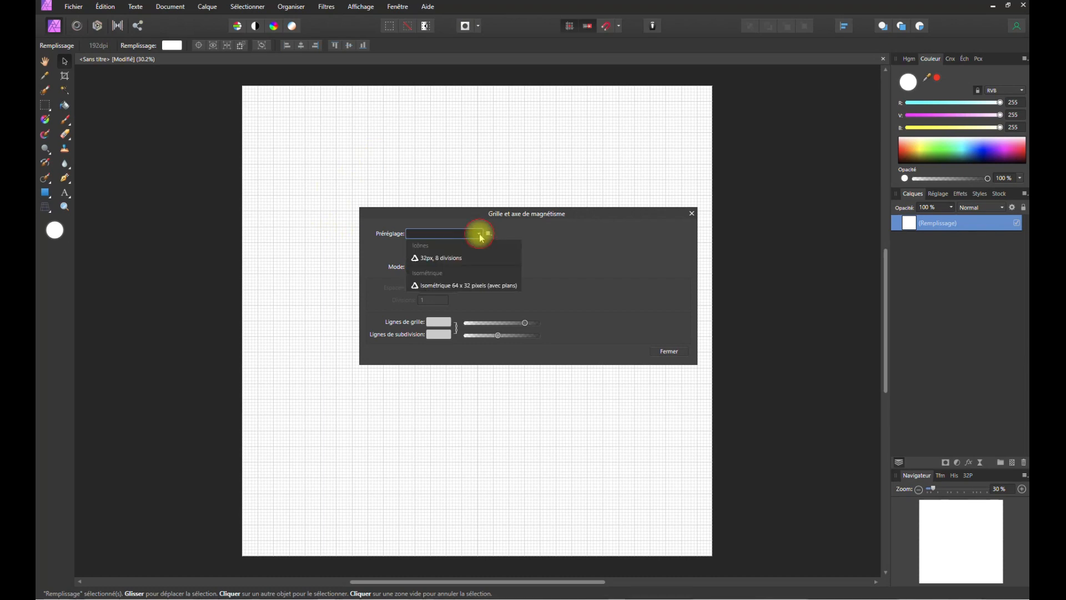
{"action": "left_click", "coordinate": [442, 258]}
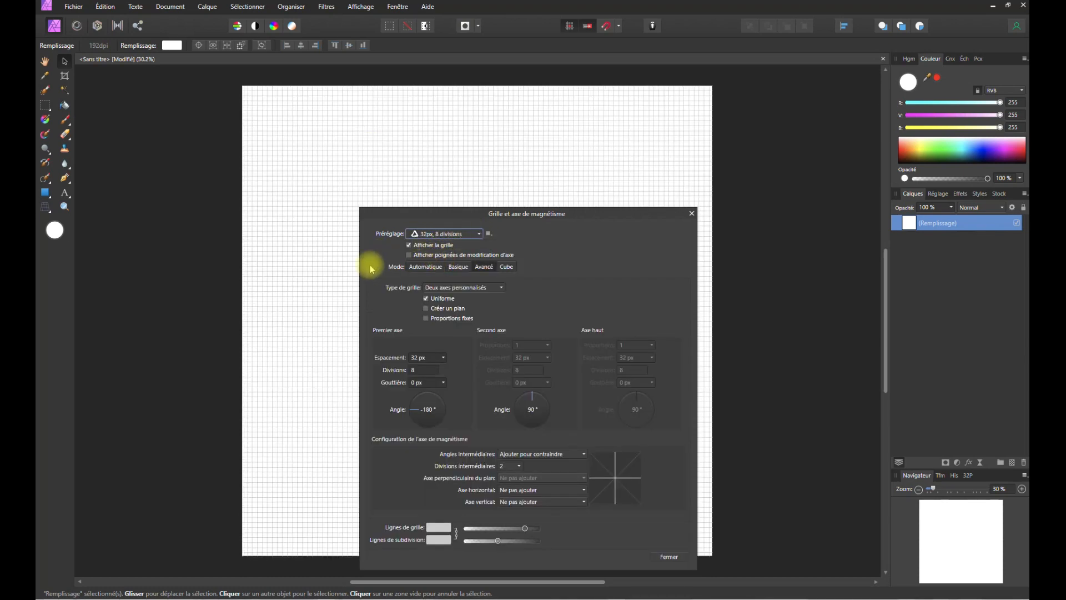
{"action": "left_click", "coordinate": [418, 358]}
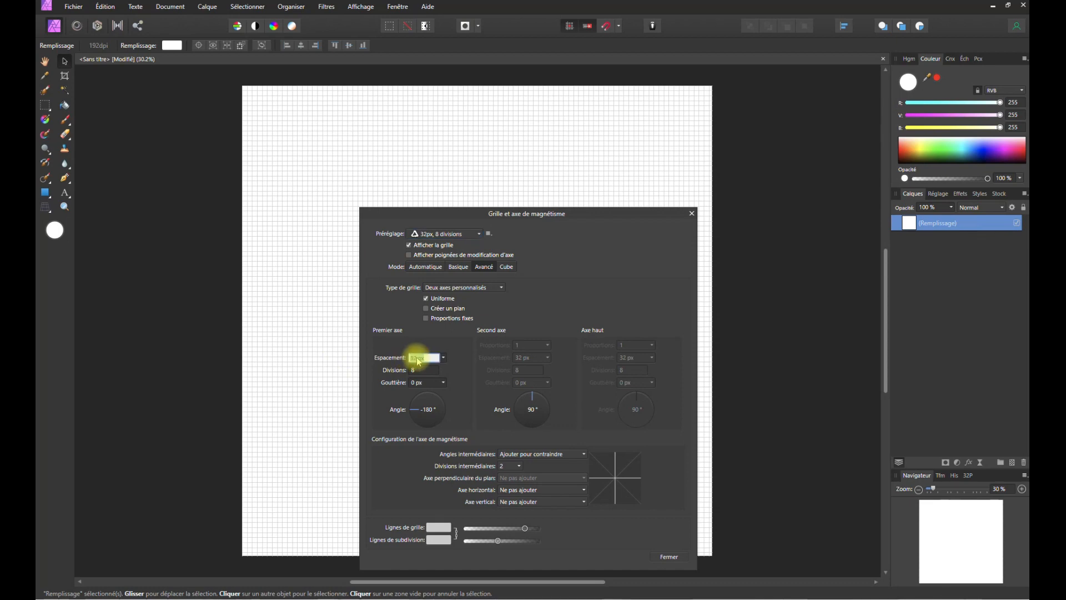
{"action": "type", "text": "100"}
{"action": "left_click", "coordinate": [420, 370]}
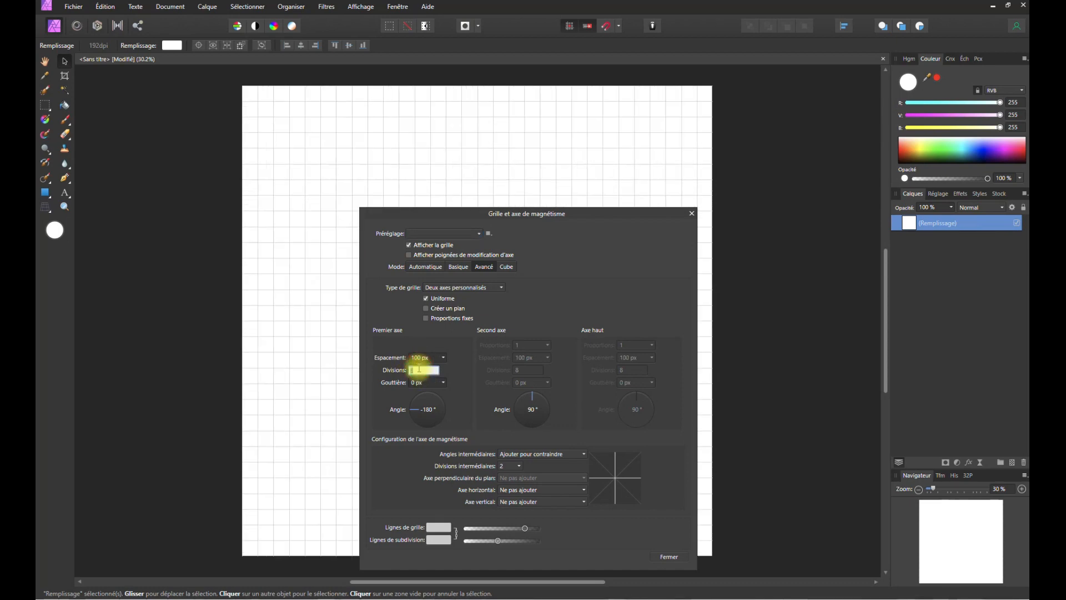
{"action": "type", "text": "4"}
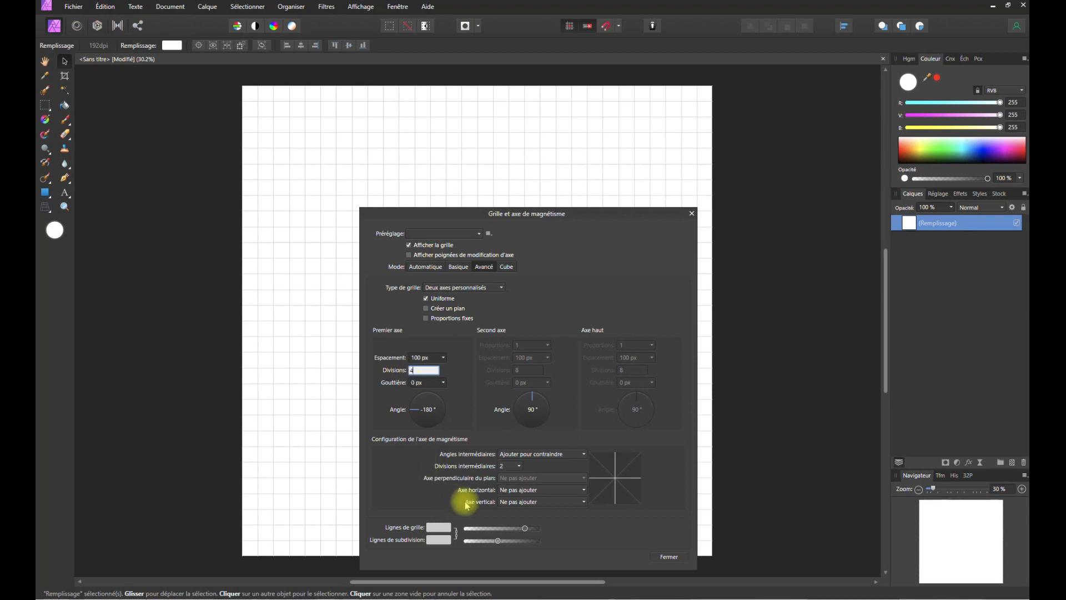
- Slightly raise the opacity of the grid lines and the subdivision lines, and close the grid settings
{"action": "left_click", "coordinate": [526, 528]}
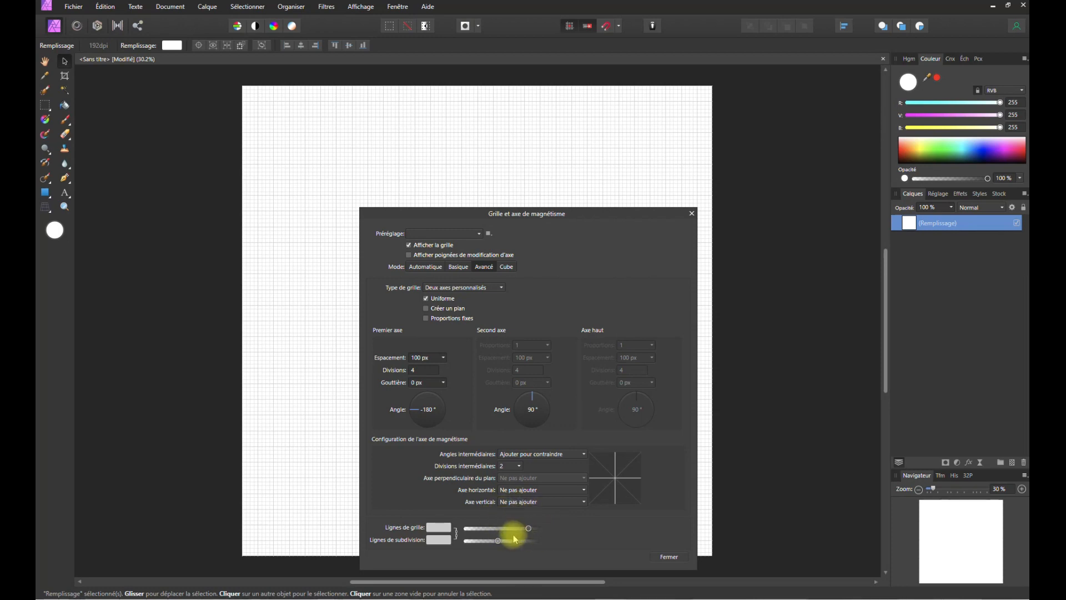
{"action": "left_click_drag", "start_coordinate": [498, 540], "coordinate": [500, 540]}
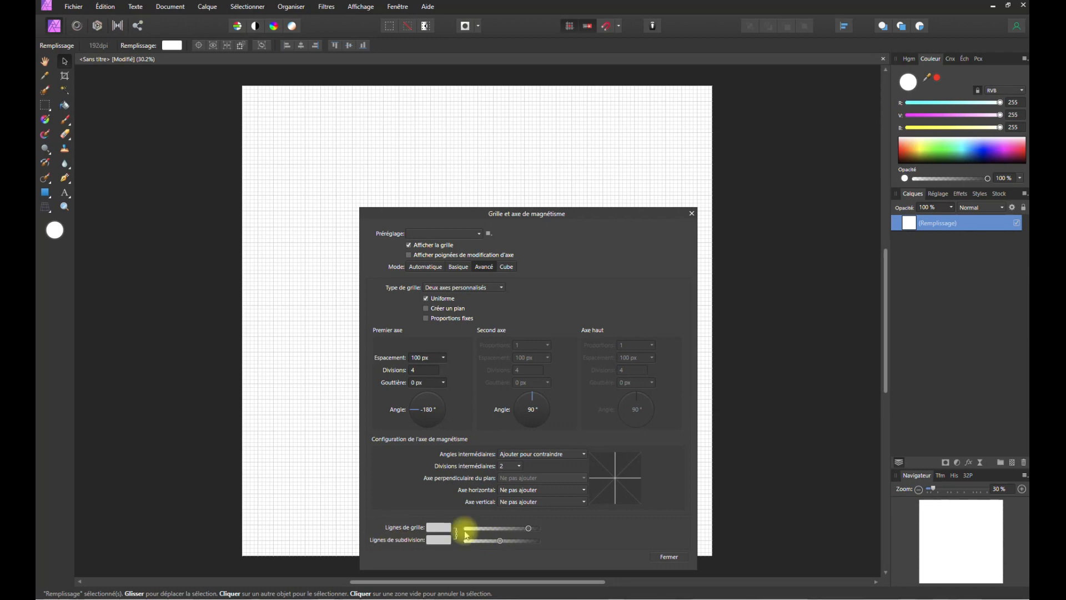
{"action": "left_click", "coordinate": [668, 557]}
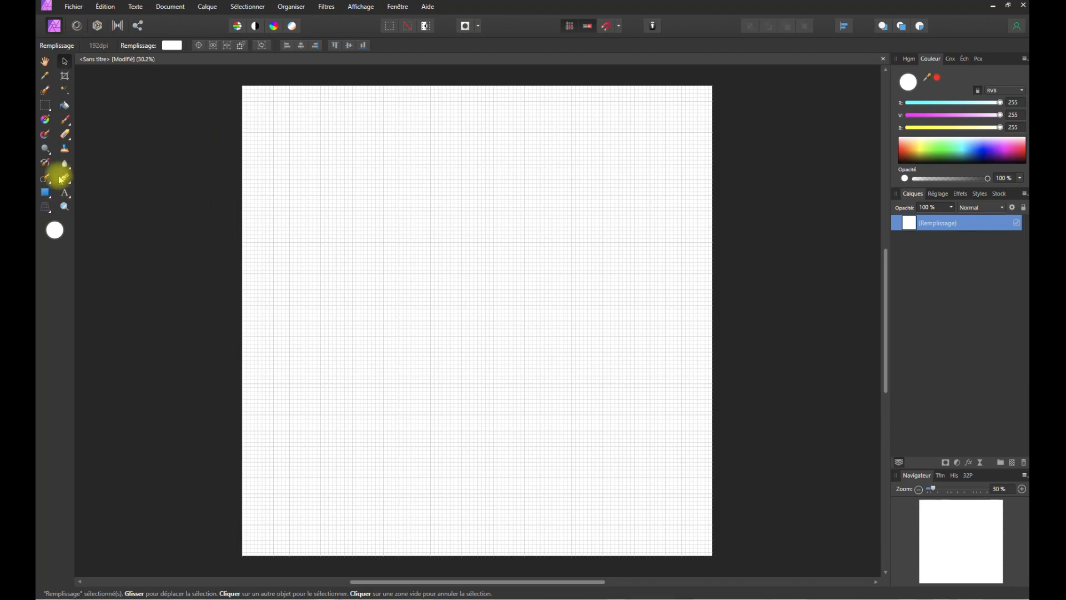
- Draw a rectangle on the lower half of the canvas, remove its fill and give it a 1 pt black stroke
{"action": "left_click", "coordinate": [45, 194]}
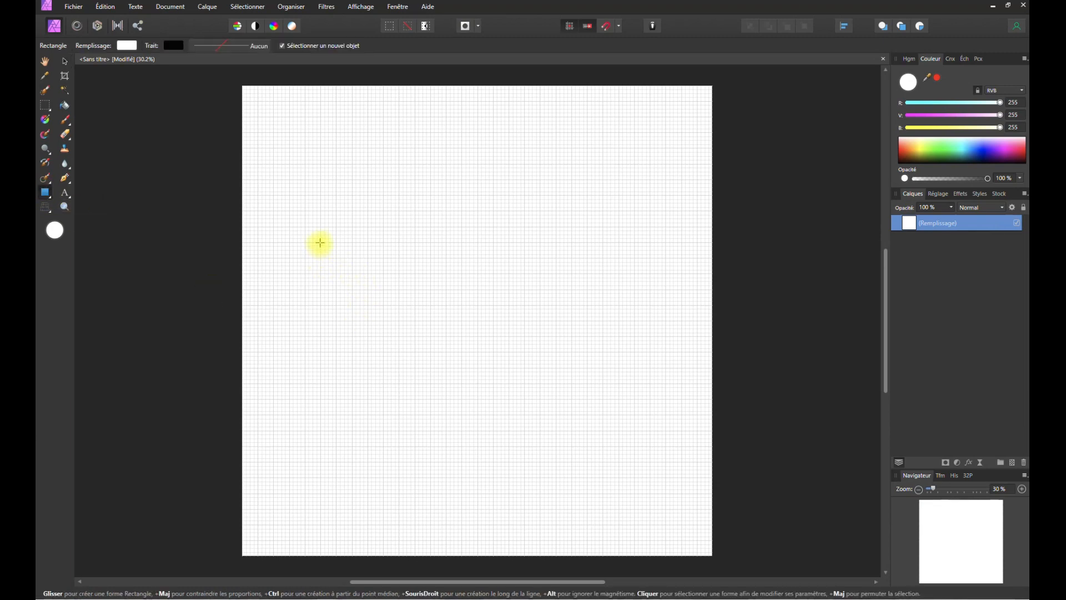
{"action": "left_click_drag", "start_coordinate": [336, 305], "coordinate": [516, 415]}
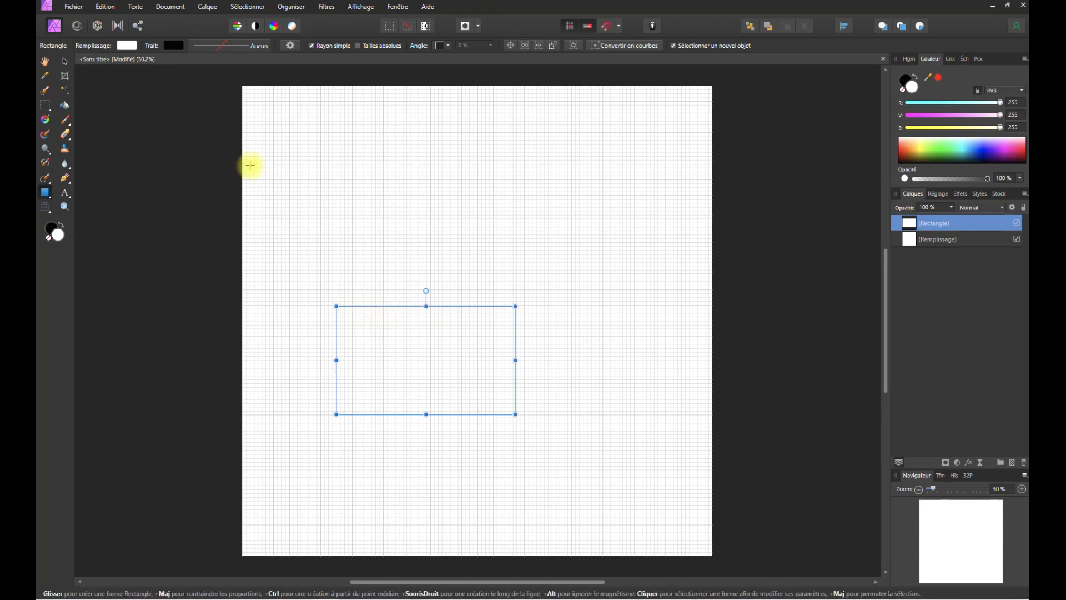
{"action": "left_click", "coordinate": [127, 45]}
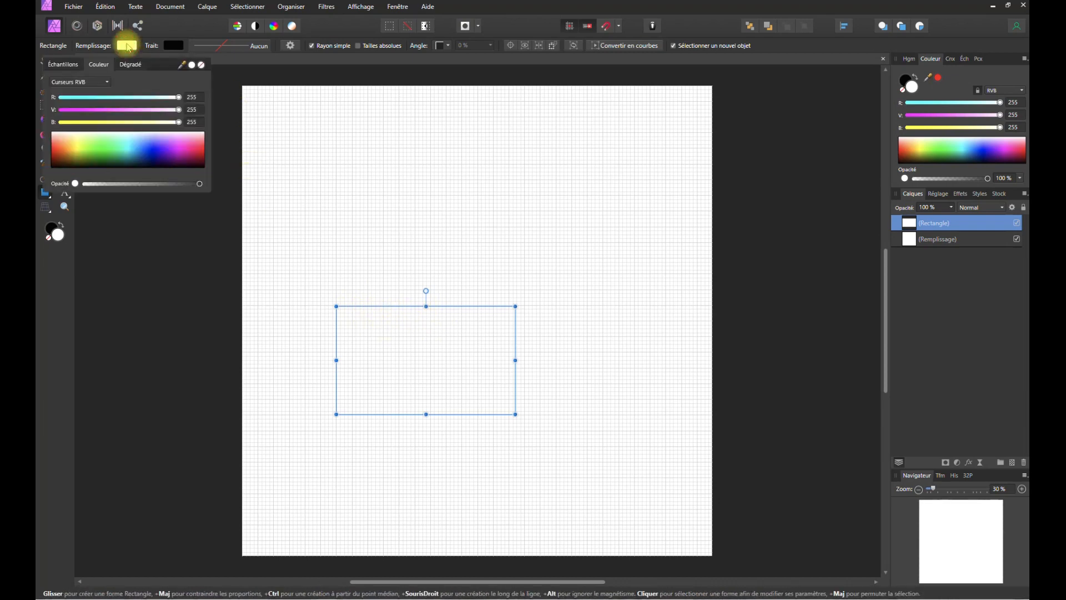
{"action": "left_click", "coordinate": [200, 65]}
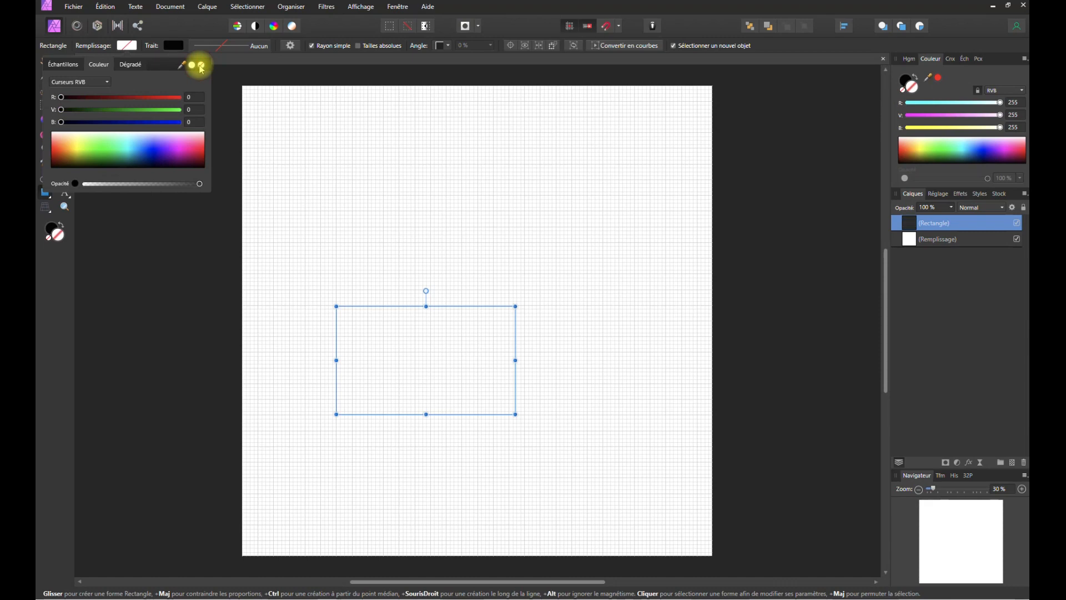
{"action": "left_click", "coordinate": [203, 48]}
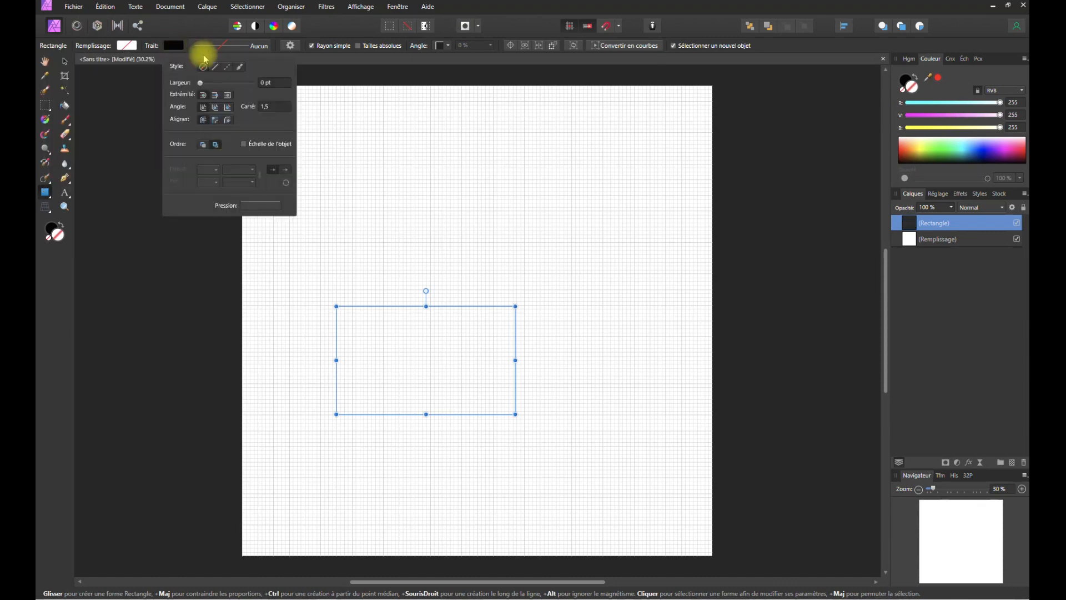
{"action": "left_click", "coordinate": [276, 83]}
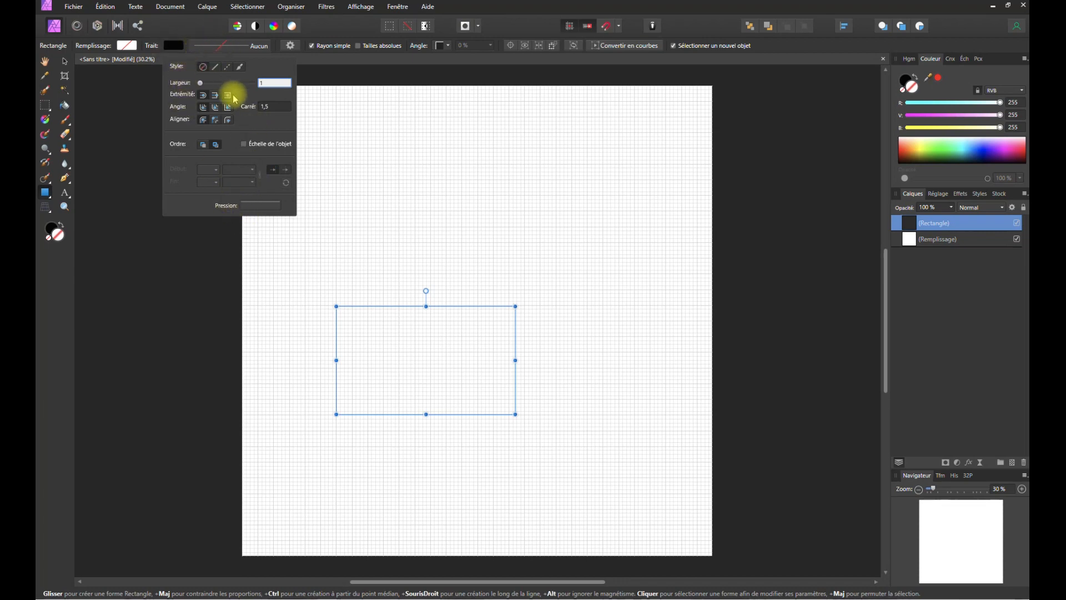
{"action": "key", "text": "Return"}
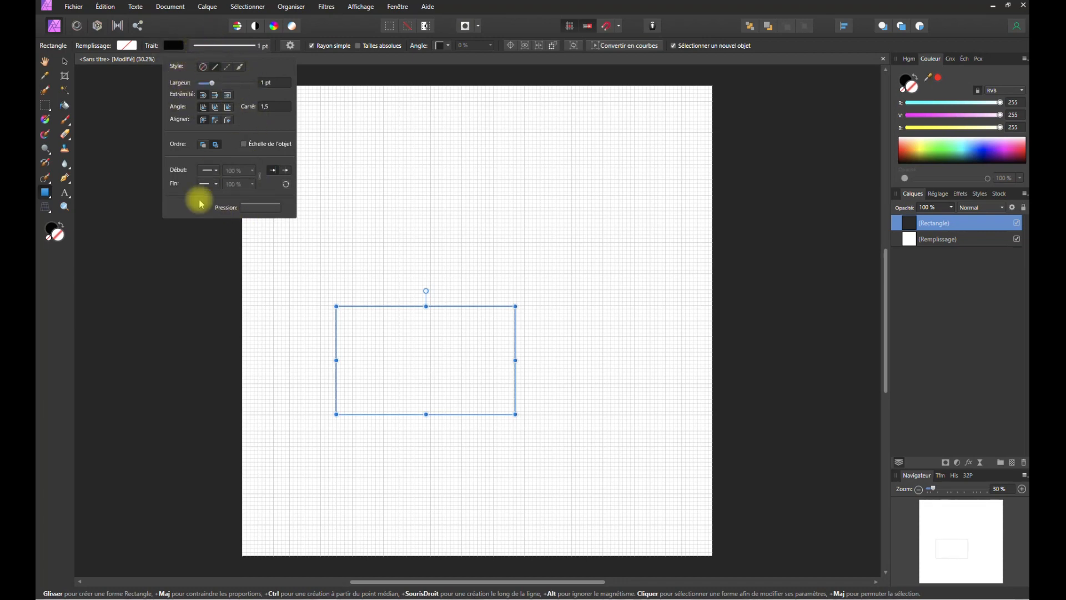
- Deselect and reselect the outlined rectangle with the Move tool, and shift it slightly up and to the left
{"action": "left_click", "coordinate": [64, 62]}
{"action": "left_click", "coordinate": [136, 172]}
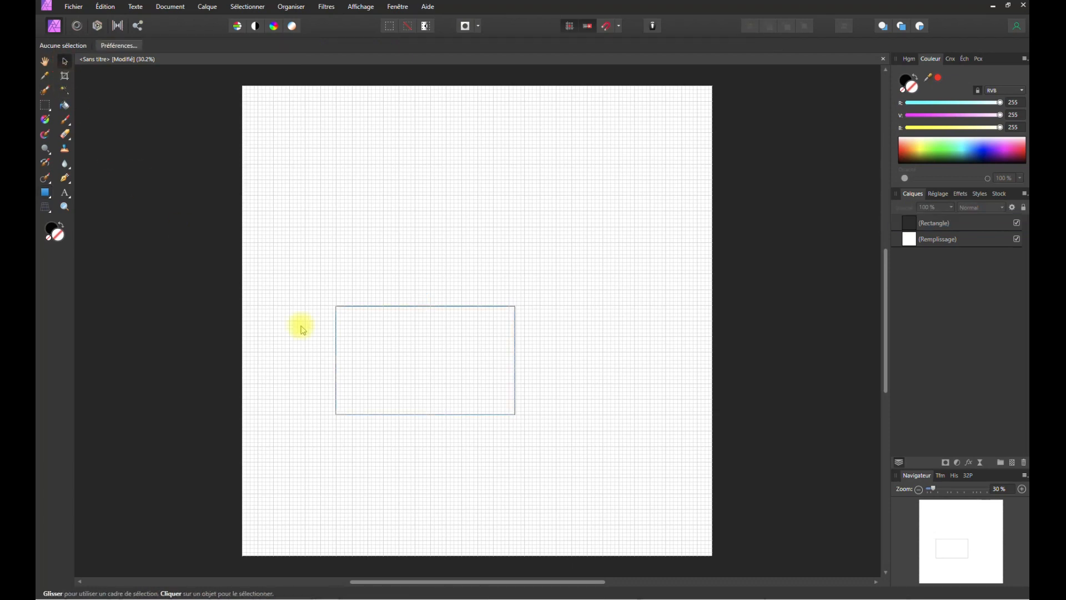
{"action": "left_click", "coordinate": [362, 307]}
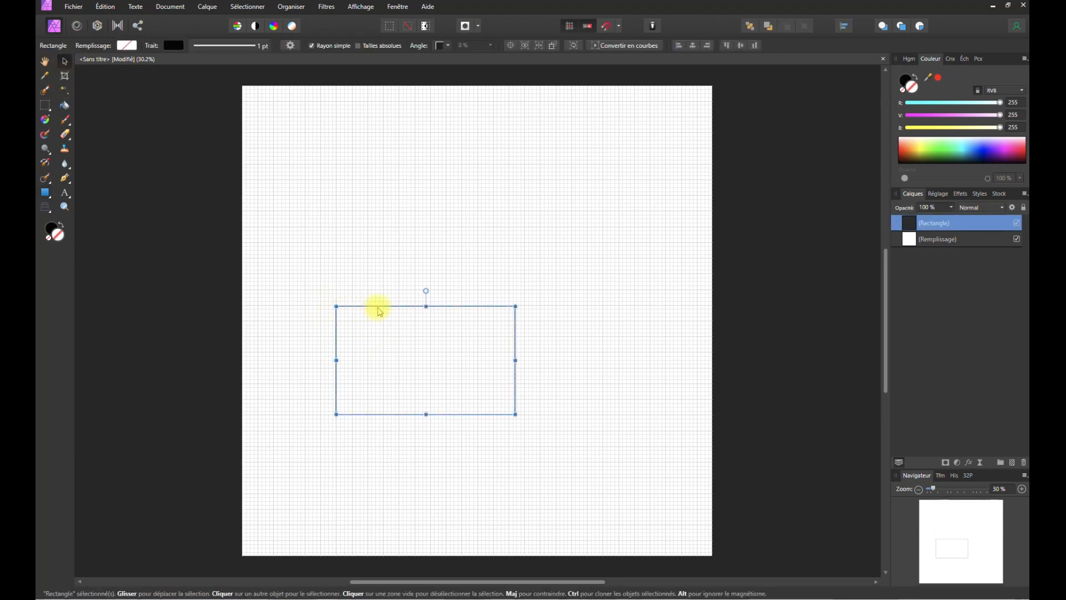
{"action": "left_click", "coordinate": [197, 289]}
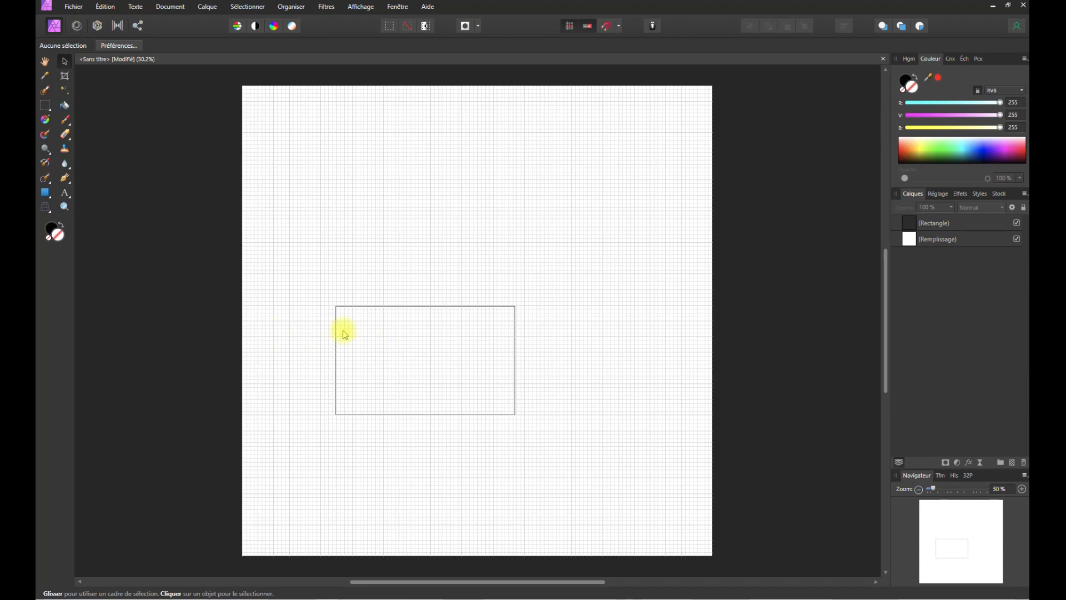
{"action": "left_click_drag", "start_coordinate": [360, 310], "coordinate": [350, 285]}
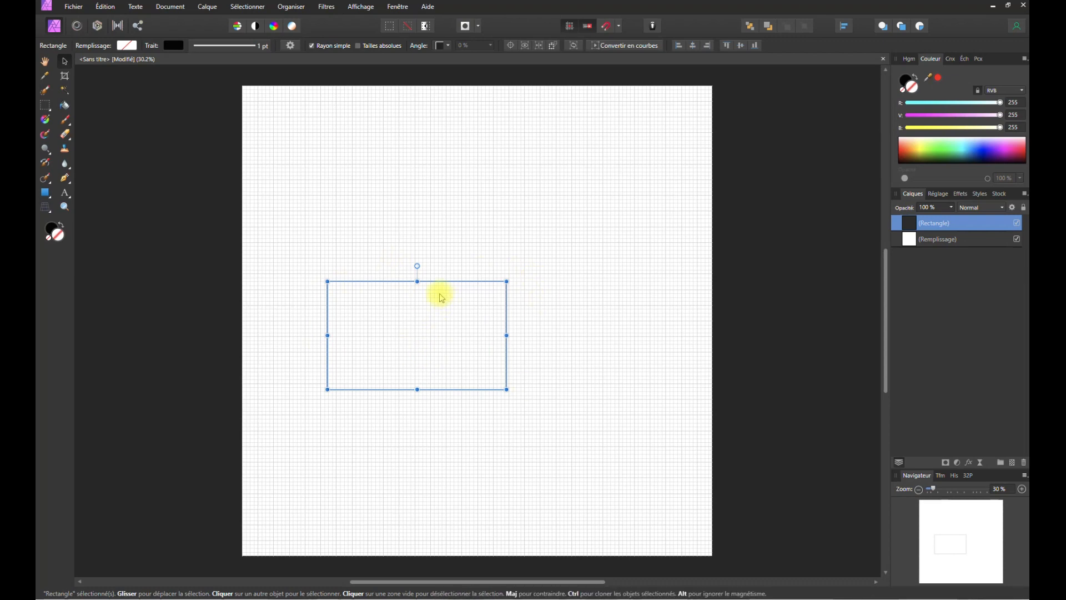
- Start the Perspective tool on the rectangle and nudge its upper-right corner, undoing the first adjustment before trying again
{"action": "left_click", "coordinate": [51, 211]}
{"action": "left_click", "coordinate": [53, 214]}
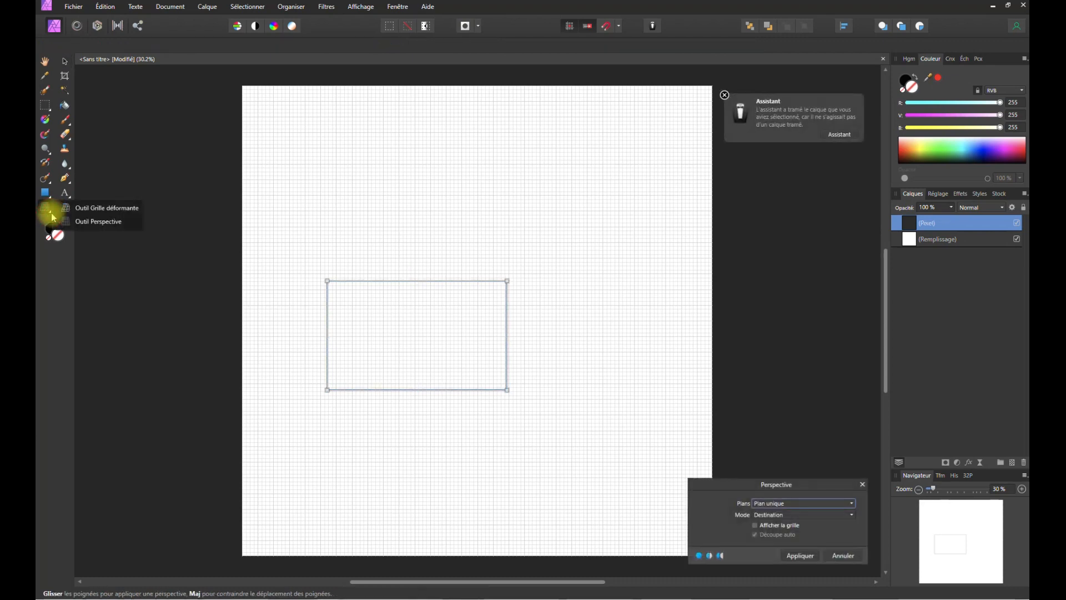
{"action": "left_click", "coordinate": [101, 222]}
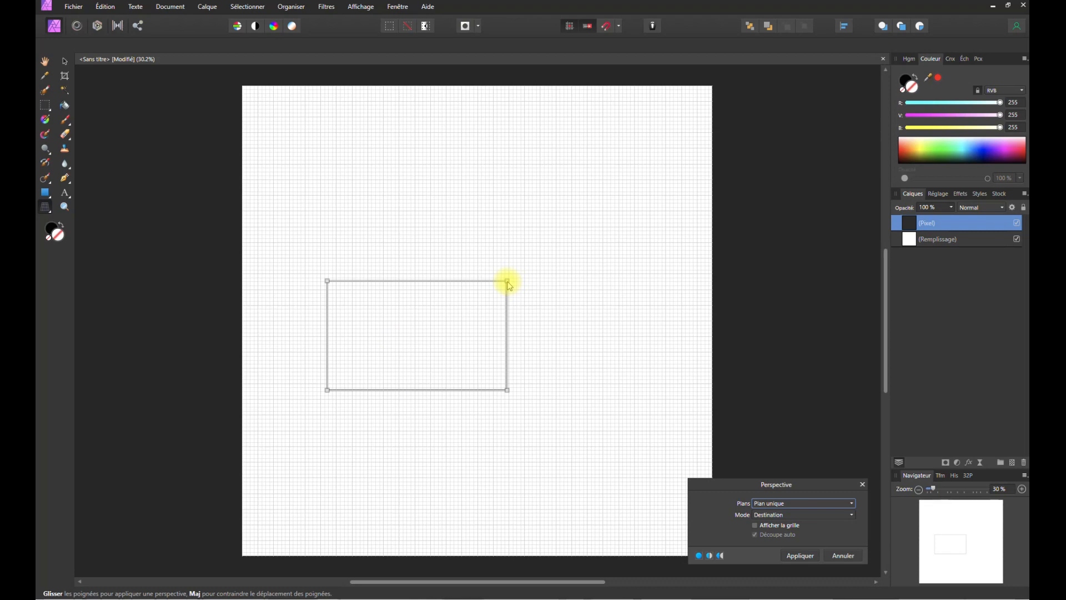
{"action": "mouse_move", "coordinate": [509, 285]}
{"action": "left_mouse_down"}
{"action": "mouse_move", "coordinate": [512, 306]}
{"action": "mouse_move", "coordinate": [502, 264]}
{"action": "mouse_move", "coordinate": [522, 313]}
{"action": "mouse_move", "coordinate": [509, 311]}
{"action": "mouse_move", "coordinate": [550, 333]}
{"action": "mouse_move", "coordinate": [481, 231]}
{"action": "mouse_move", "coordinate": [493, 327]}
{"action": "mouse_move", "coordinate": [519, 266]}
{"action": "mouse_move", "coordinate": [509, 271]}
{"action": "mouse_move", "coordinate": [528, 286]}
{"action": "mouse_move", "coordinate": [521, 365]}
{"action": "mouse_move", "coordinate": [488, 261]}
{"action": "mouse_move", "coordinate": [512, 286]}
{"action": "left_mouse_up"}
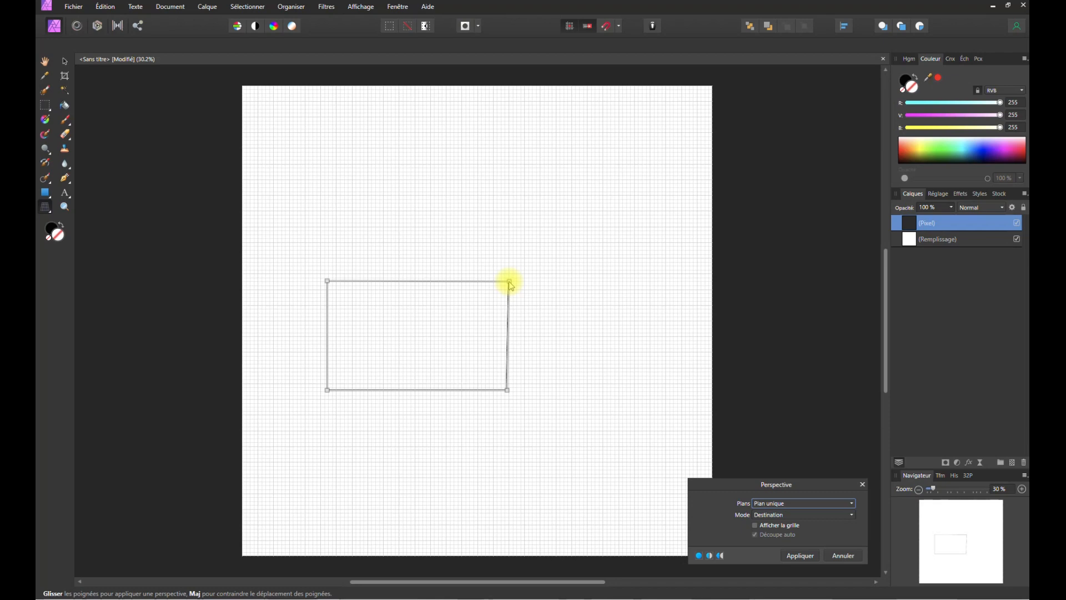
{"action": "key", "text": "ctrl+z"}
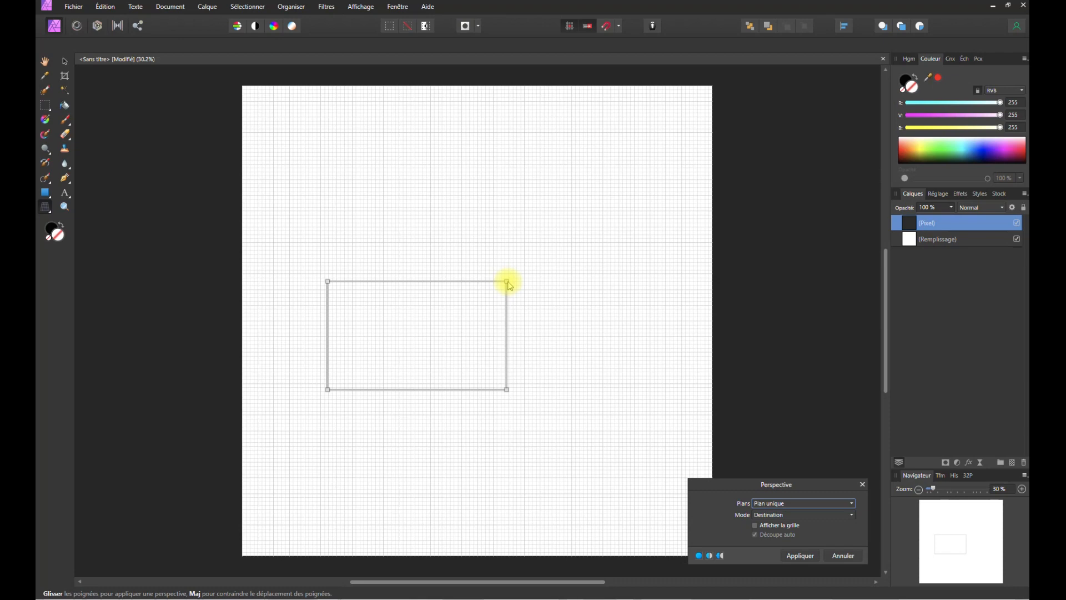
{"action": "mouse_move", "coordinate": [507, 283]}
{"action": "left_mouse_down"}
{"action": "mouse_move", "coordinate": [507, 312]}
{"action": "mouse_move", "coordinate": [533, 302]}
{"action": "mouse_move", "coordinate": [511, 302]}
{"action": "mouse_move", "coordinate": [529, 298]}
{"action": "mouse_move", "coordinate": [510, 285]}
{"action": "left_mouse_up"}
{"action": "mouse_move", "coordinate": [508, 293]}
{"action": "left_mouse_down"}
{"action": "mouse_move", "coordinate": [506, 303]}
{"action": "mouse_move", "coordinate": [507, 283]}
{"action": "left_mouse_up"}
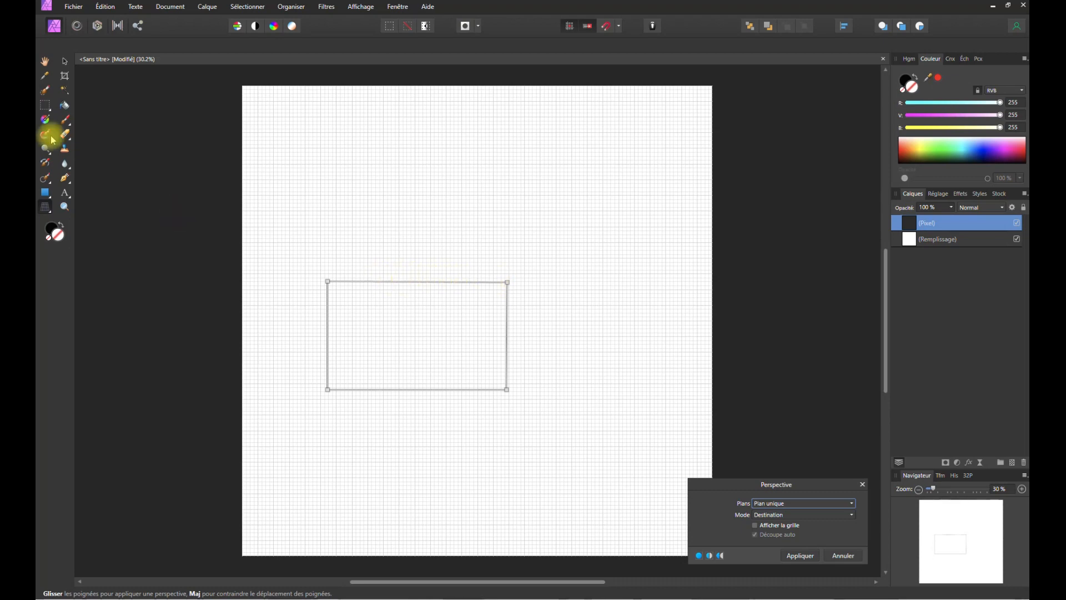
- Shift the distorted rectangle slightly with the Move tool and stretch its bottom and right edges a little outward
{"action": "left_click", "coordinate": [64, 61]}
{"action": "left_click_drag", "start_coordinate": [346, 288], "coordinate": [342, 281]}
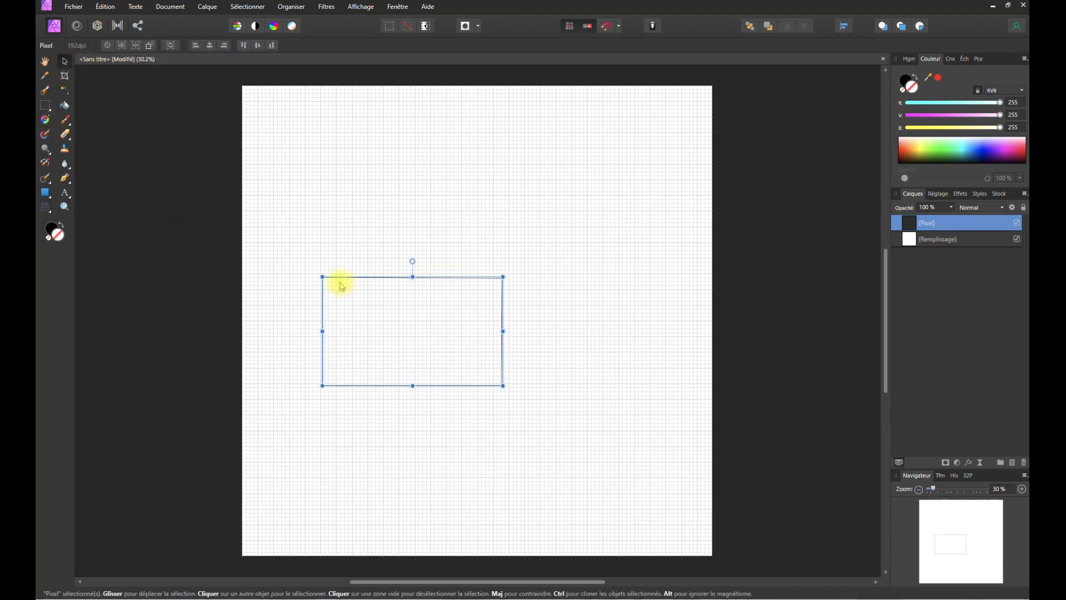
{"action": "left_click", "coordinate": [1022, 488]}
{"action": "left_click", "coordinate": [1023, 488]}
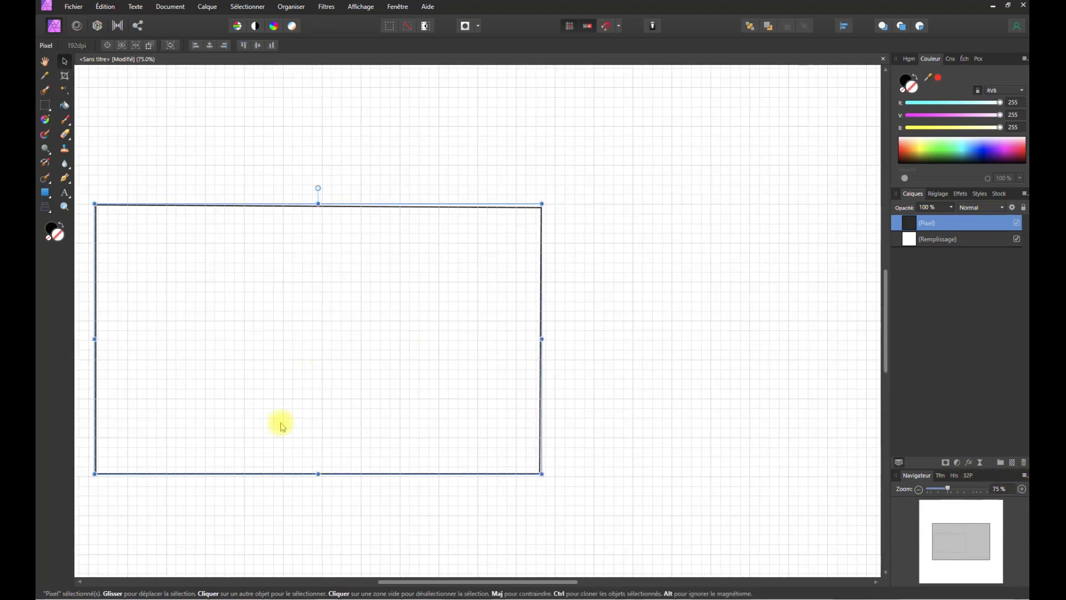
{"action": "key", "text": "space"}
{"action": "left_click_drag", "start_coordinate": [309, 438], "coordinate": [555, 447]}
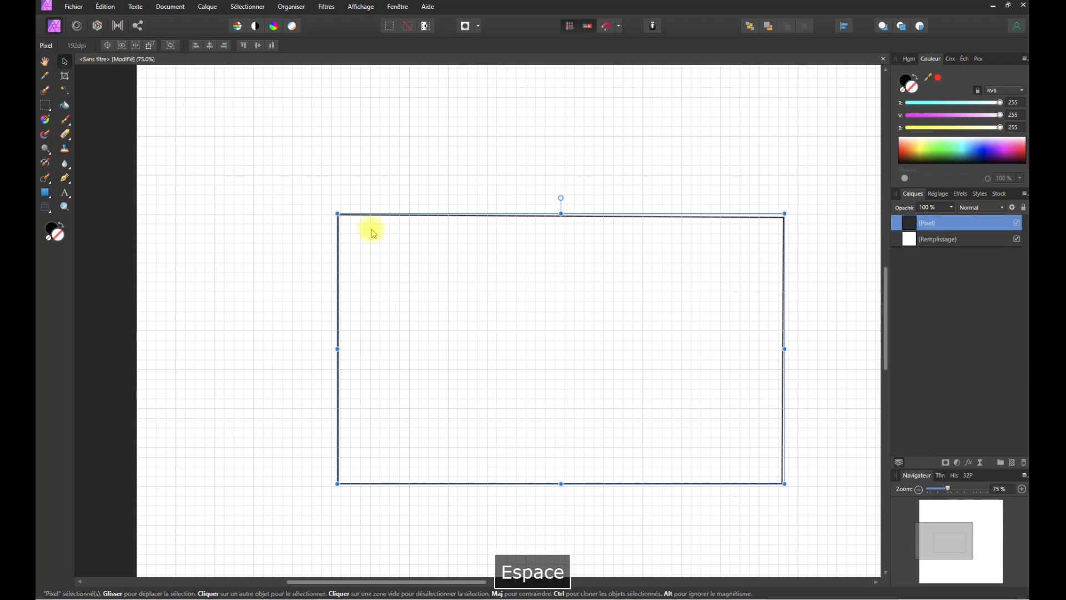
{"action": "left_click_drag", "start_coordinate": [383, 216], "coordinate": [376, 214]}
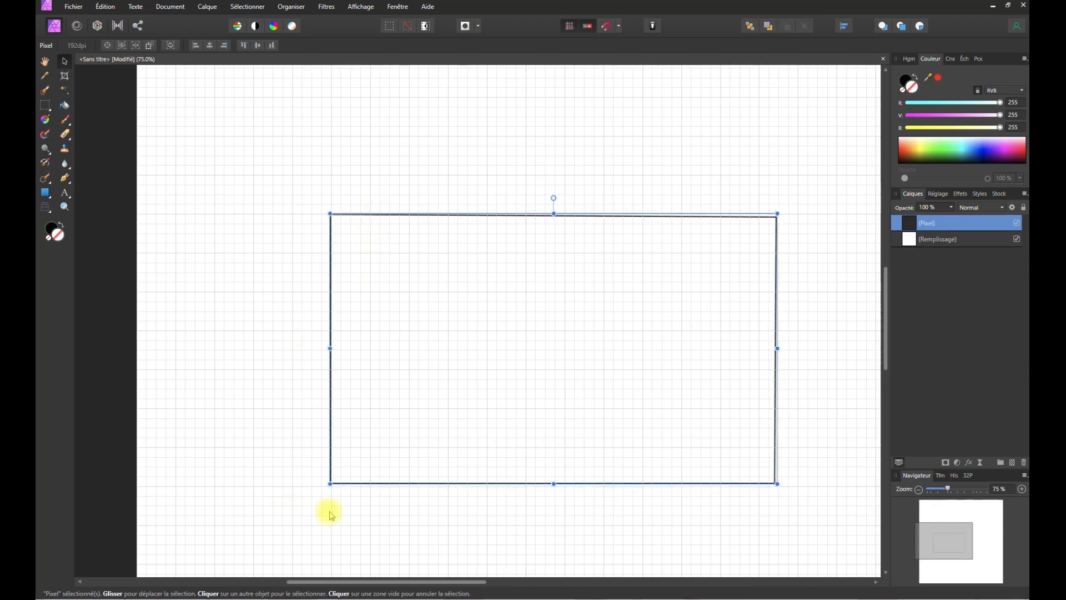
{"action": "left_click_drag", "start_coordinate": [554, 486], "coordinate": [554, 487]}
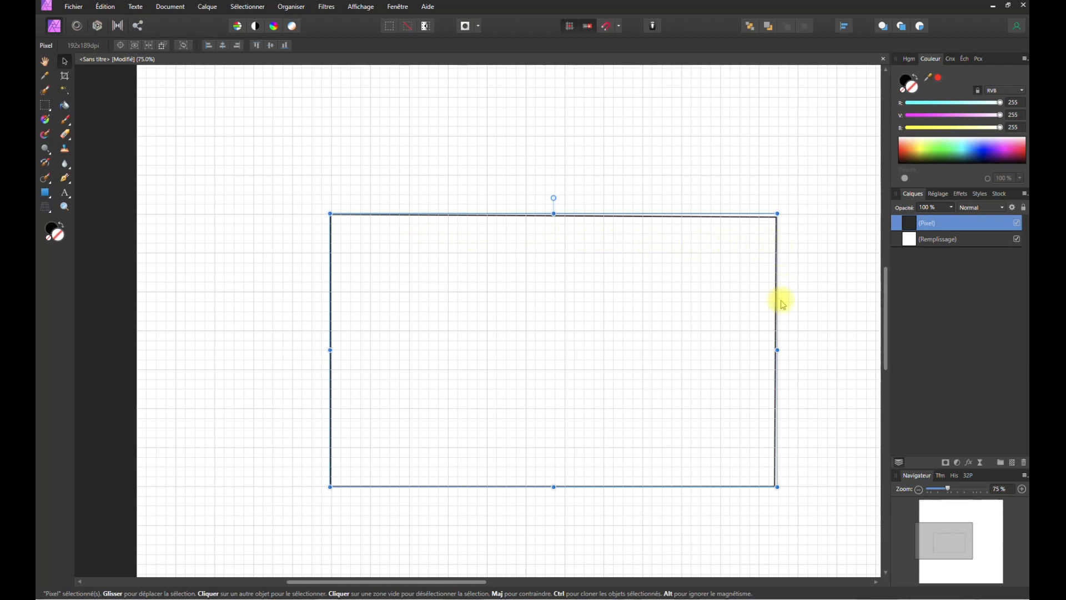
{"action": "left_click_drag", "start_coordinate": [777, 350], "coordinate": [781, 351]}
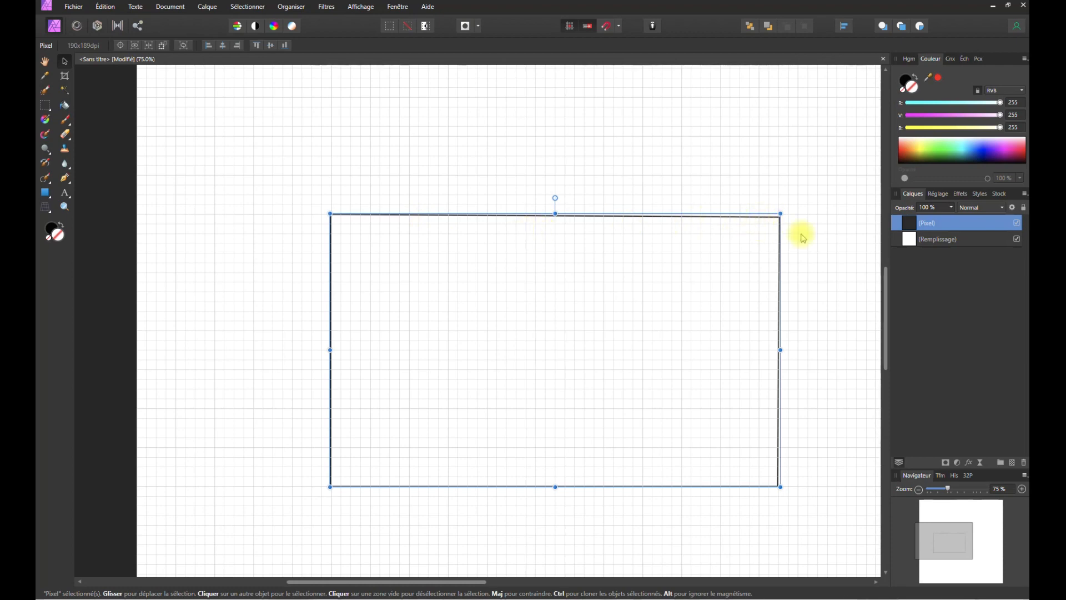
- Delete the pixel layer containing the distorted rectangle, leaving only the white fill layer
{"action": "right_click", "coordinate": [929, 223]}
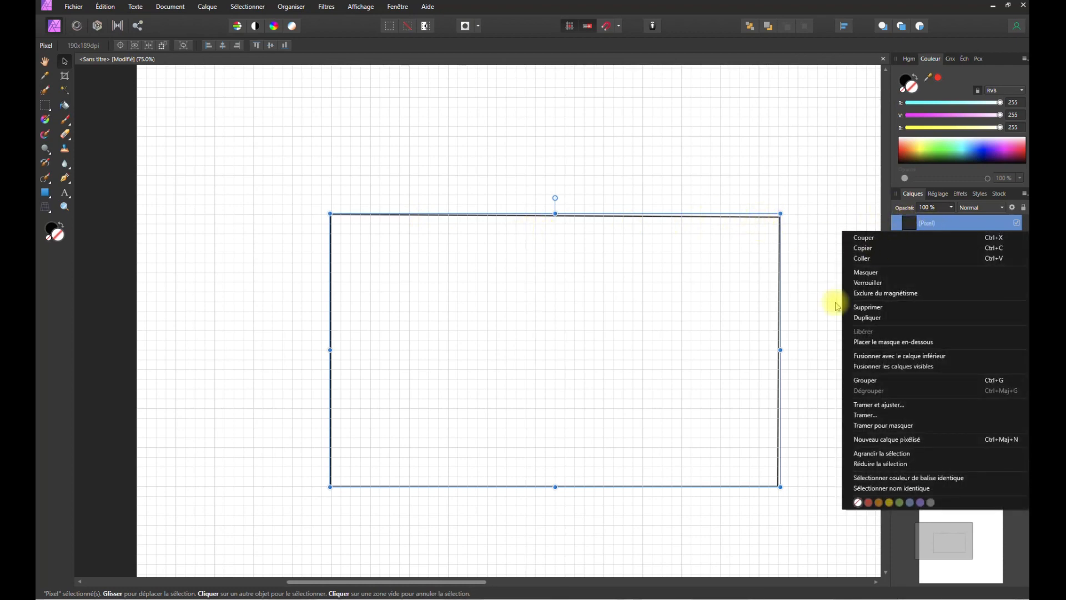
{"action": "left_click", "coordinate": [869, 306]}
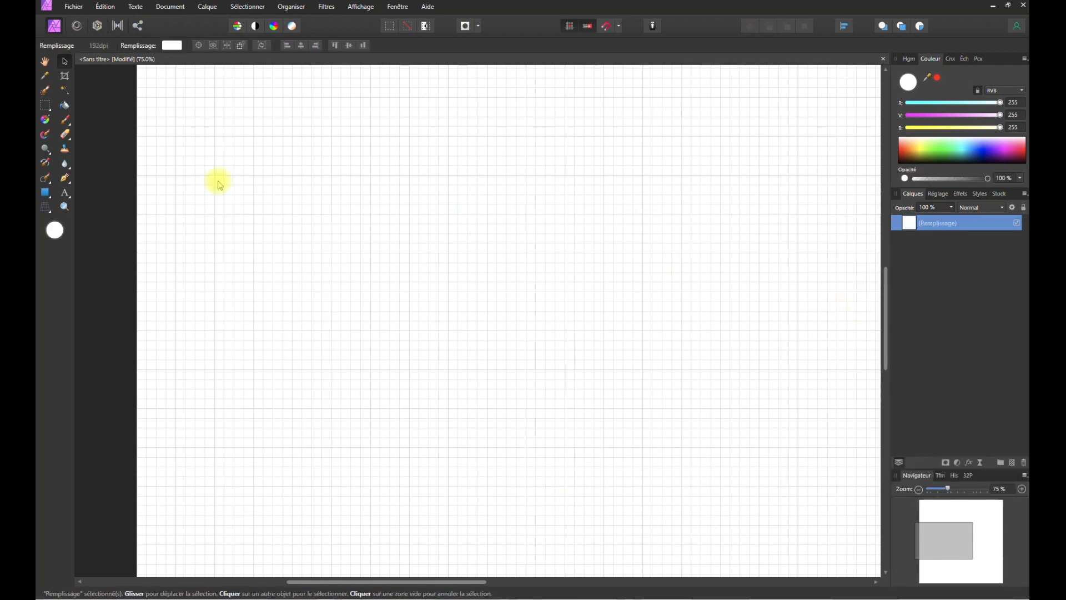
{"action": "left_click", "coordinate": [919, 489]}
{"action": "left_click", "coordinate": [919, 490]}
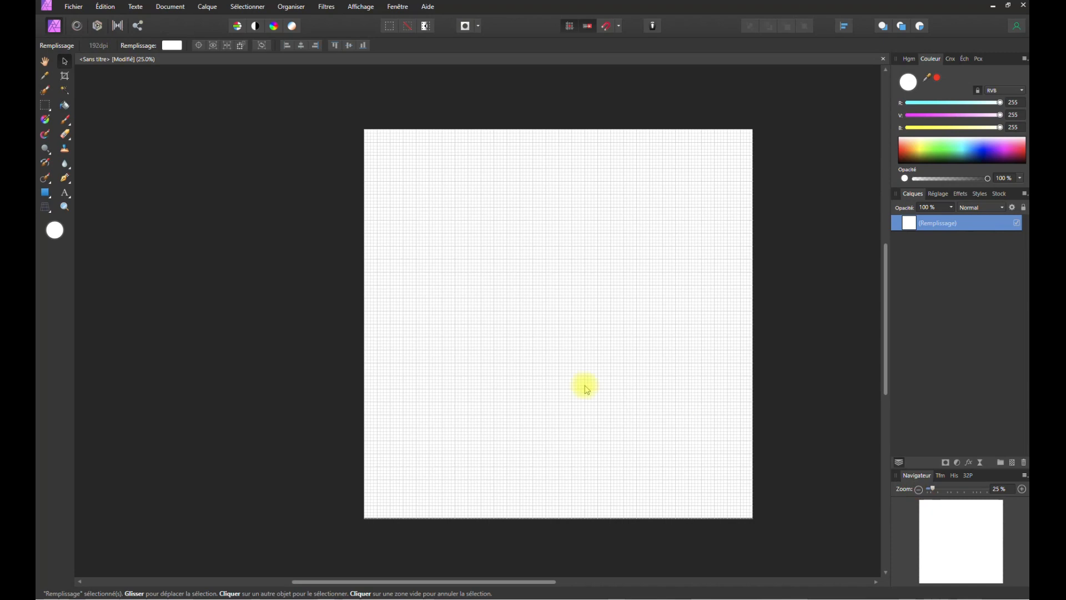
- Draw an outlined rectangle in the lower-left part of the page, and pull its bottom and right edges inward to meet the grid lines
{"action": "left_click", "coordinate": [45, 192]}
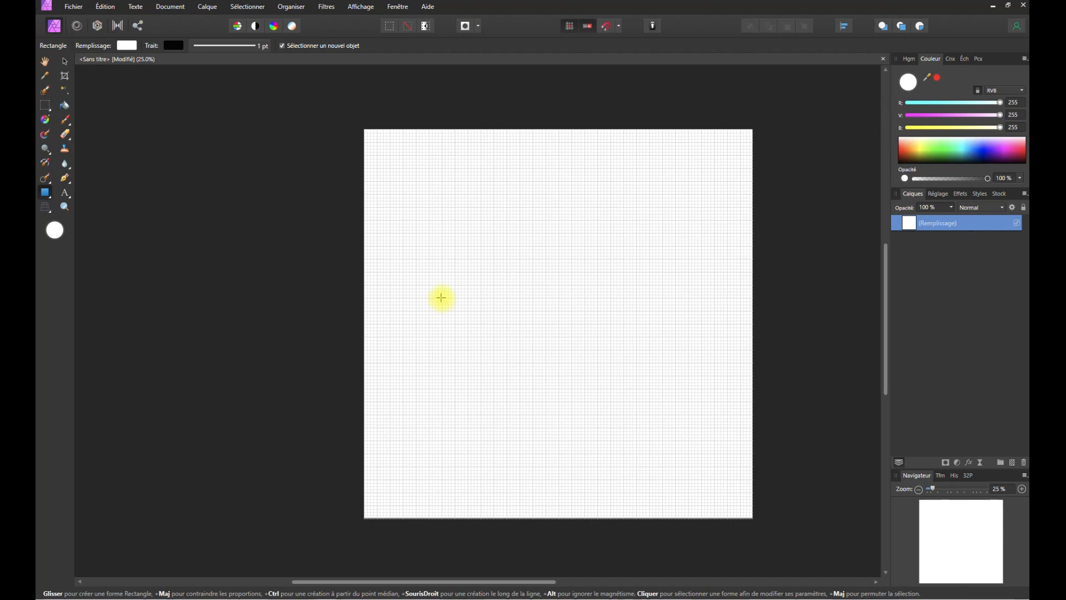
{"action": "left_click_drag", "start_coordinate": [442, 298], "coordinate": [619, 398]}
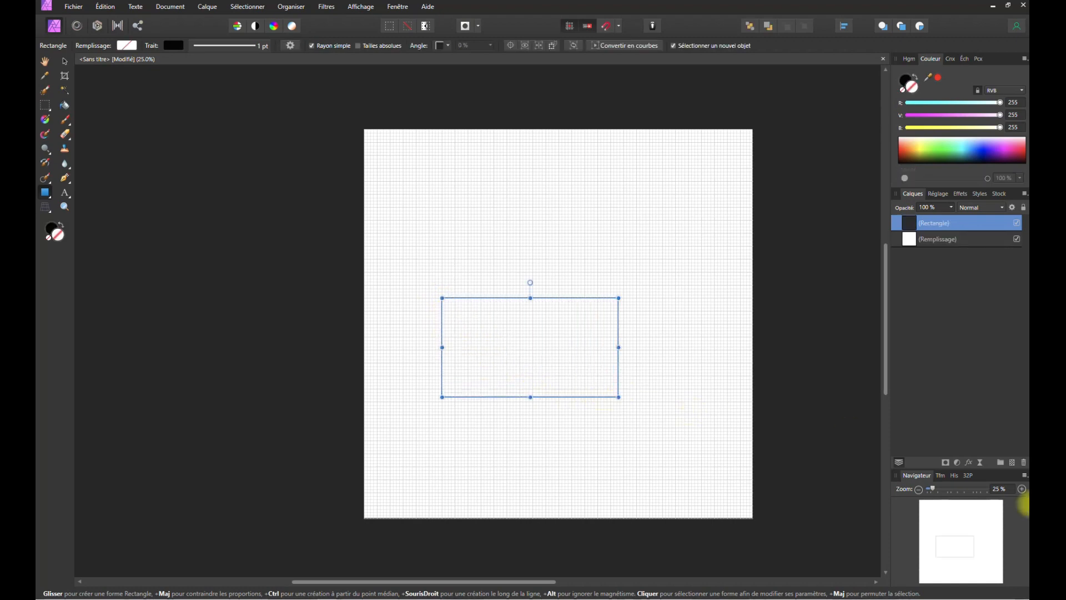
{"action": "left_click", "coordinate": [1022, 488]}
{"action": "left_click", "coordinate": [1022, 488]}
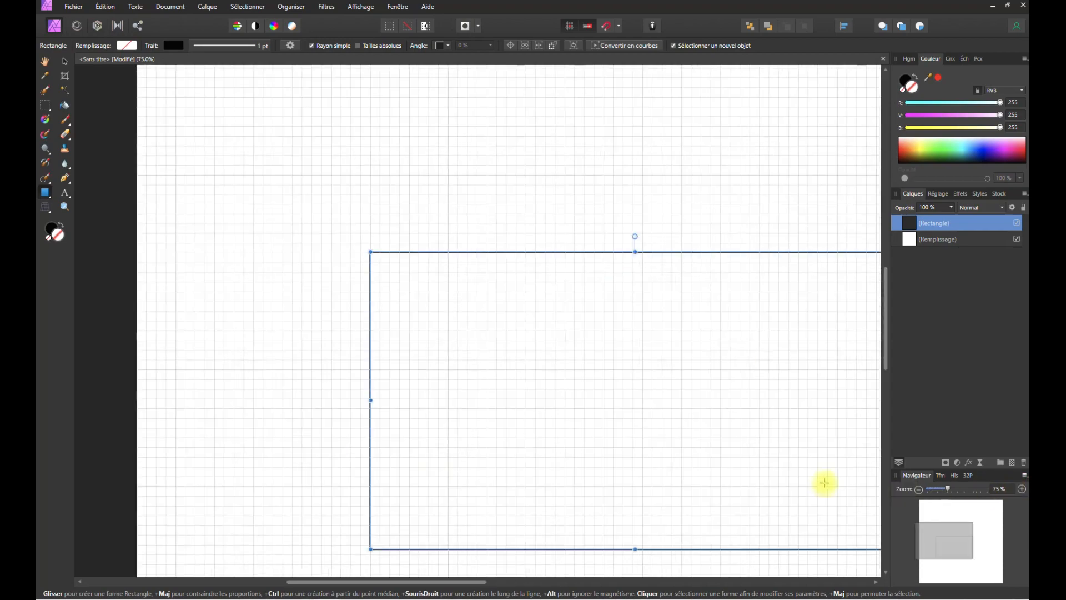
{"action": "key", "text": "space"}
{"action": "left_click_drag", "start_coordinate": [688, 407], "coordinate": [602, 350]}
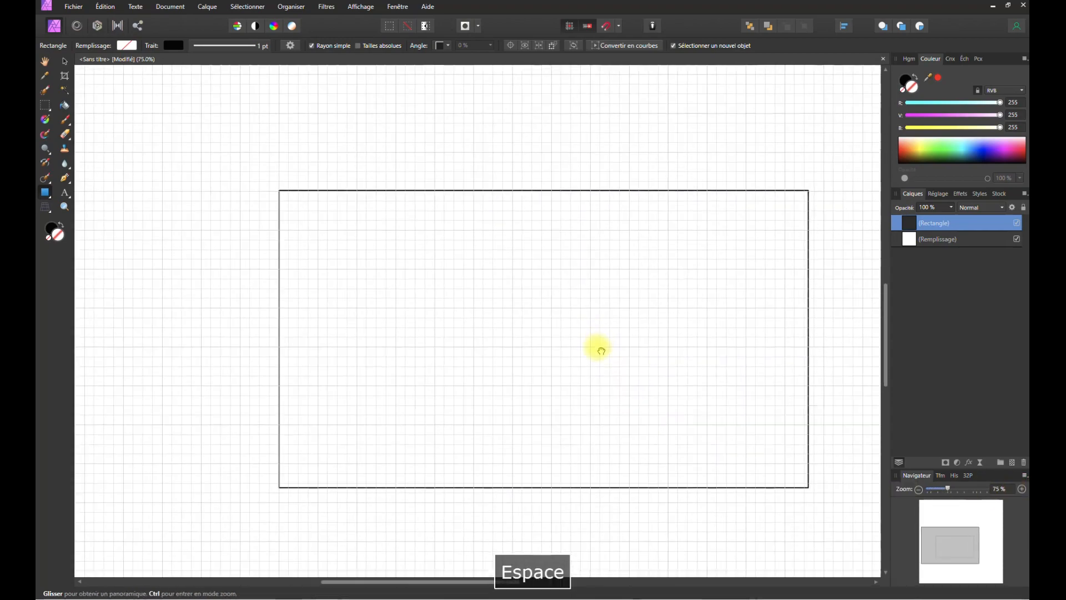
{"action": "key", "text": "space"}
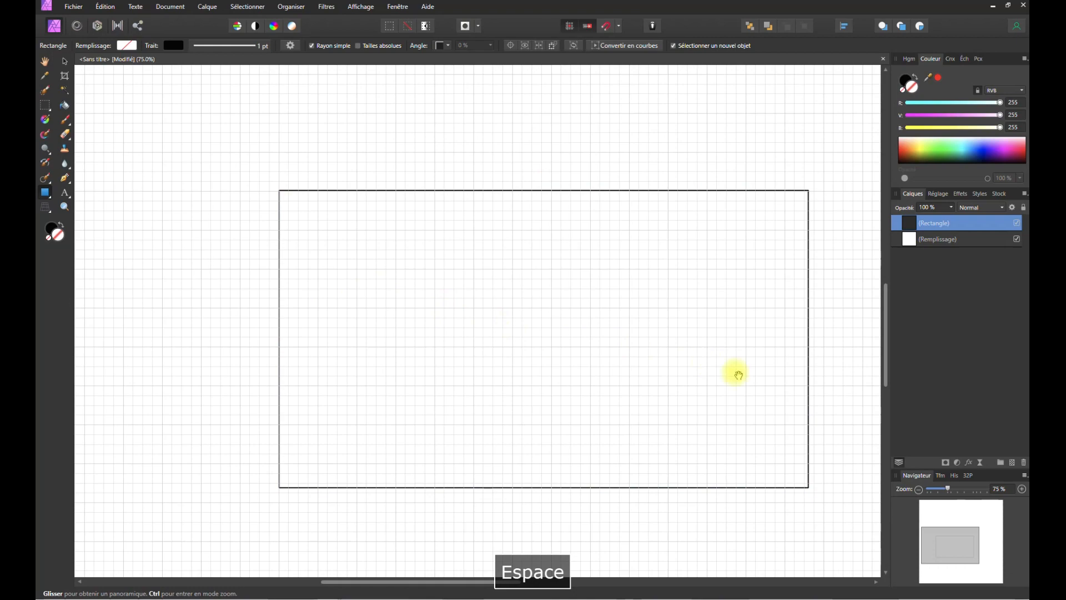
{"action": "mouse_move", "coordinate": [702, 364]}
{"action": "left_mouse_down"}
{"action": "mouse_move", "coordinate": [700, 384]}
{"action": "mouse_move", "coordinate": [724, 340]}
{"action": "mouse_move", "coordinate": [688, 368]}
{"action": "mouse_move", "coordinate": [700, 362]}
{"action": "left_mouse_up"}
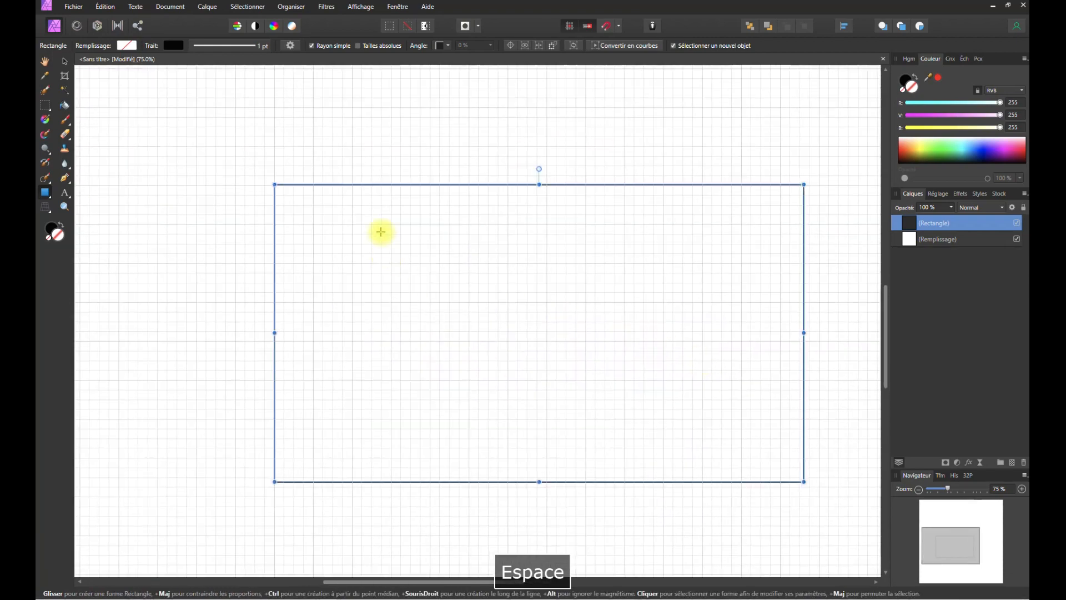
{"action": "mouse_move", "coordinate": [366, 183]}
{"action": "left_mouse_down"}
{"action": "mouse_move", "coordinate": [398, 221]}
{"action": "mouse_move", "coordinate": [366, 183]}
{"action": "left_mouse_up"}
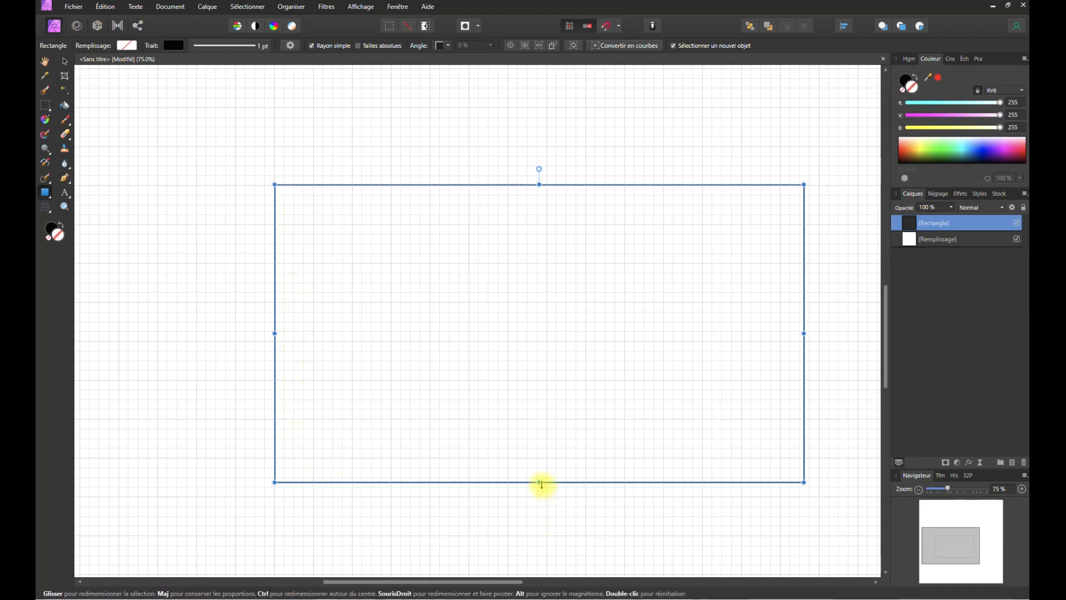
{"action": "left_click_drag", "start_coordinate": [541, 484], "coordinate": [542, 460]}
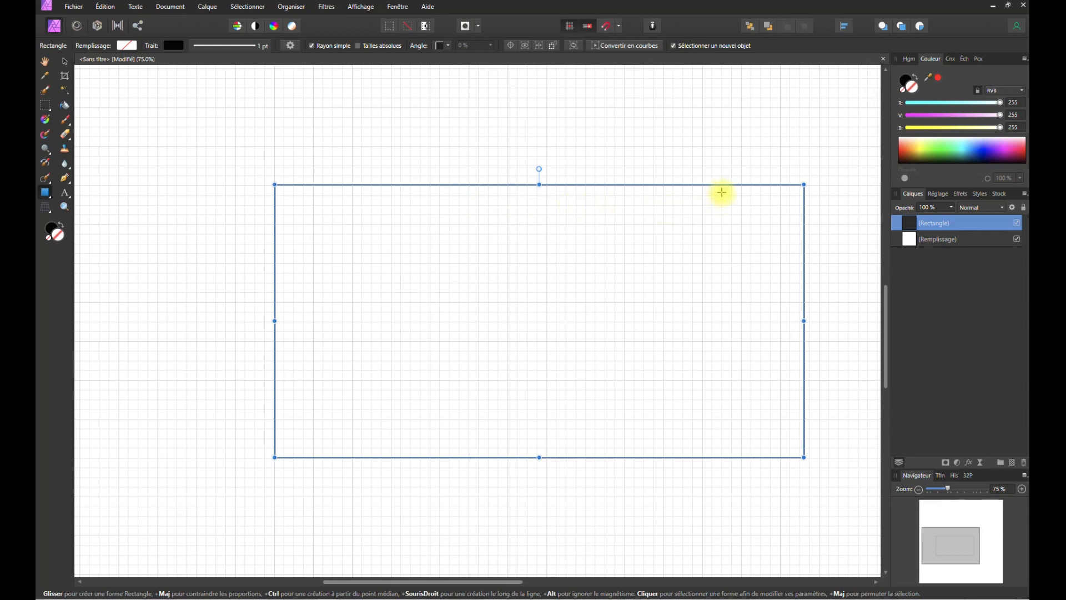
{"action": "left_click_drag", "start_coordinate": [804, 321], "coordinate": [724, 322]}
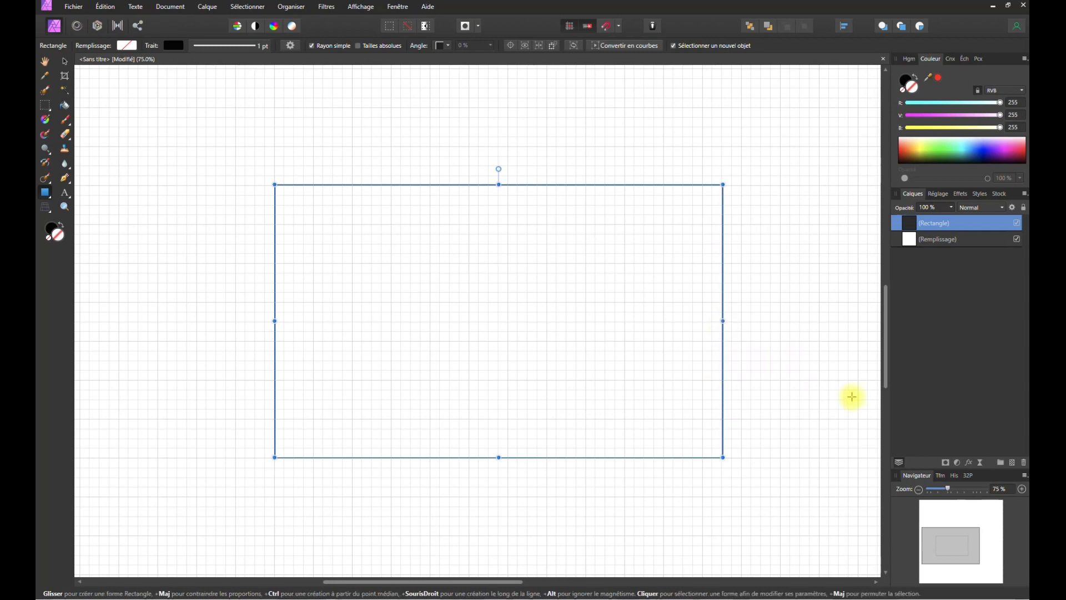
- Reselect the rectangle with the Move tool, set its stroke width to 0,5 pt, and deselect it
{"action": "left_click", "coordinate": [65, 64]}
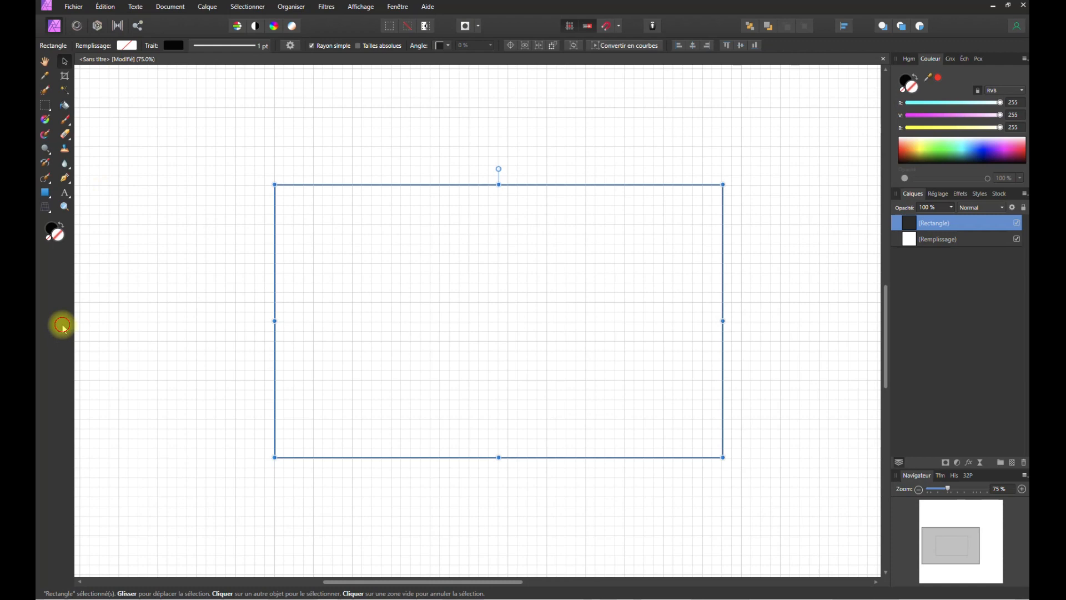
{"action": "left_click", "coordinate": [107, 282]}
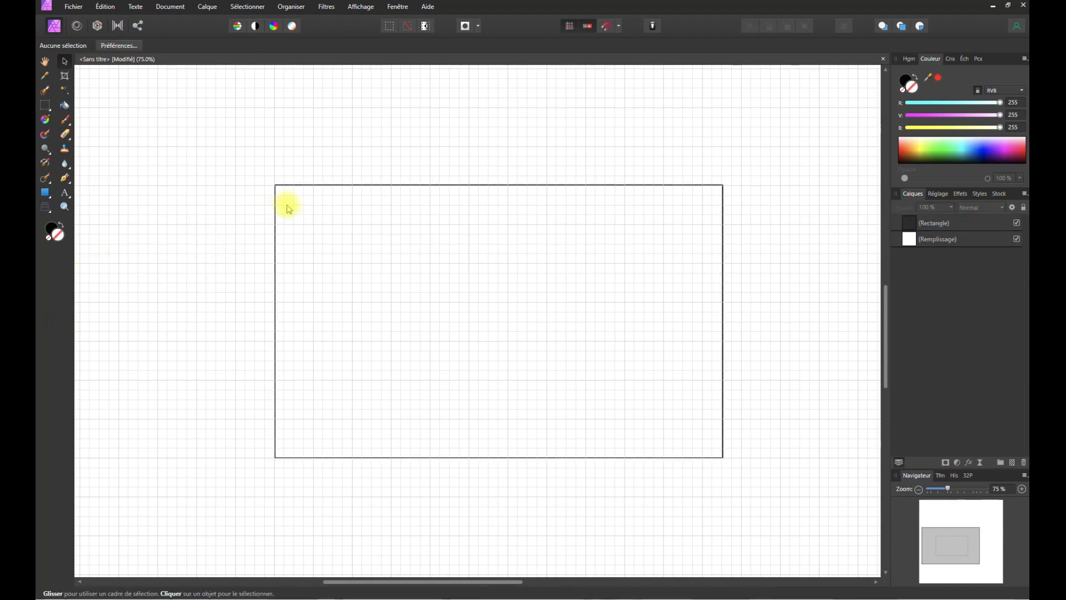
{"action": "left_click", "coordinate": [314, 188]}
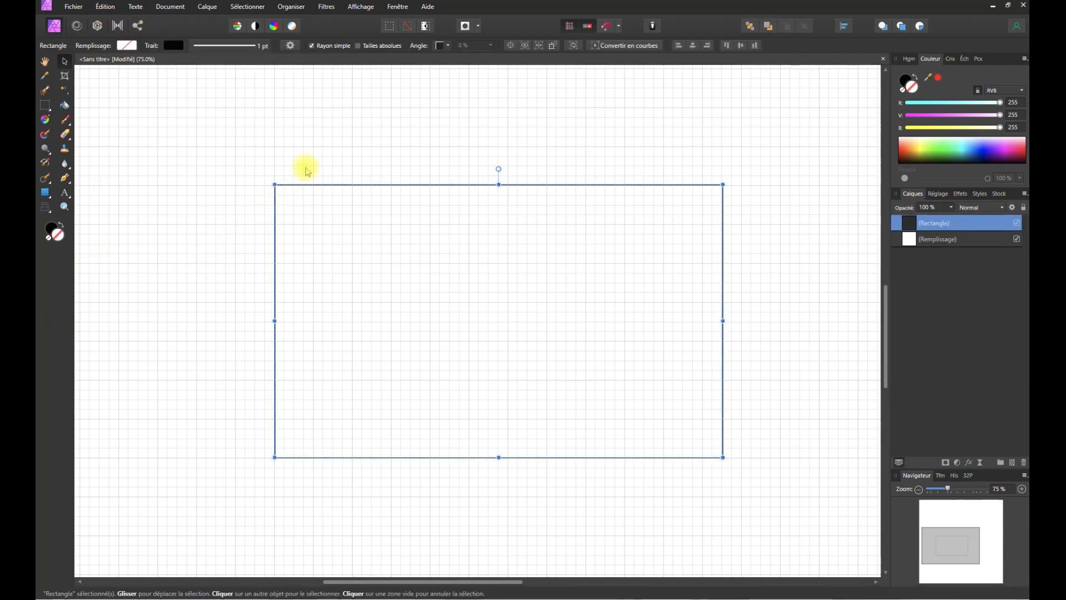
{"action": "left_click", "coordinate": [249, 49]}
{"action": "left_click", "coordinate": [272, 84]}
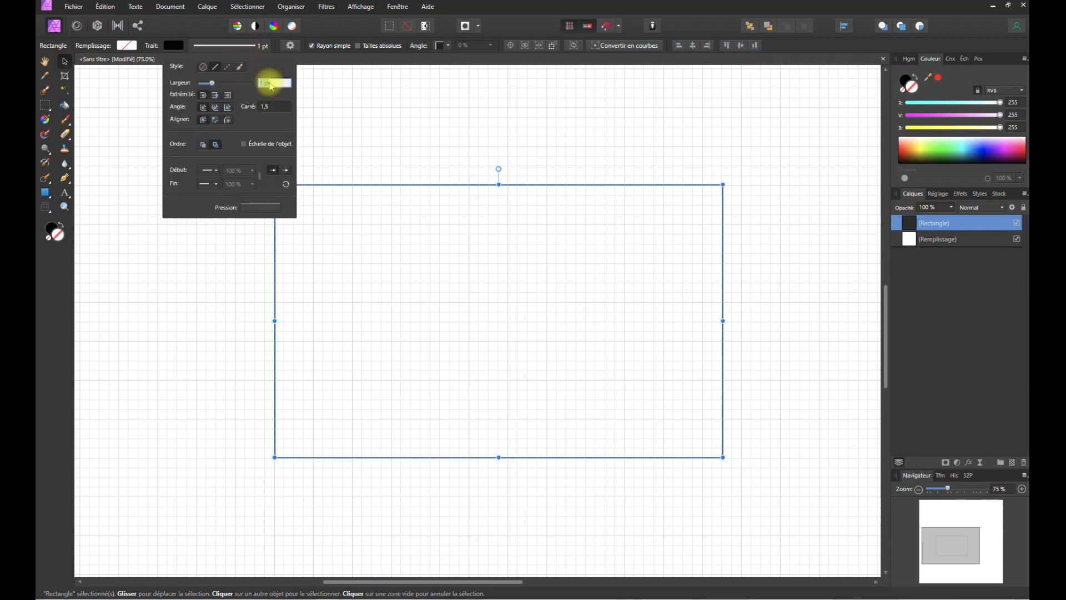
{"action": "type", "text": "0,5"}
{"action": "key", "text": "Return"}
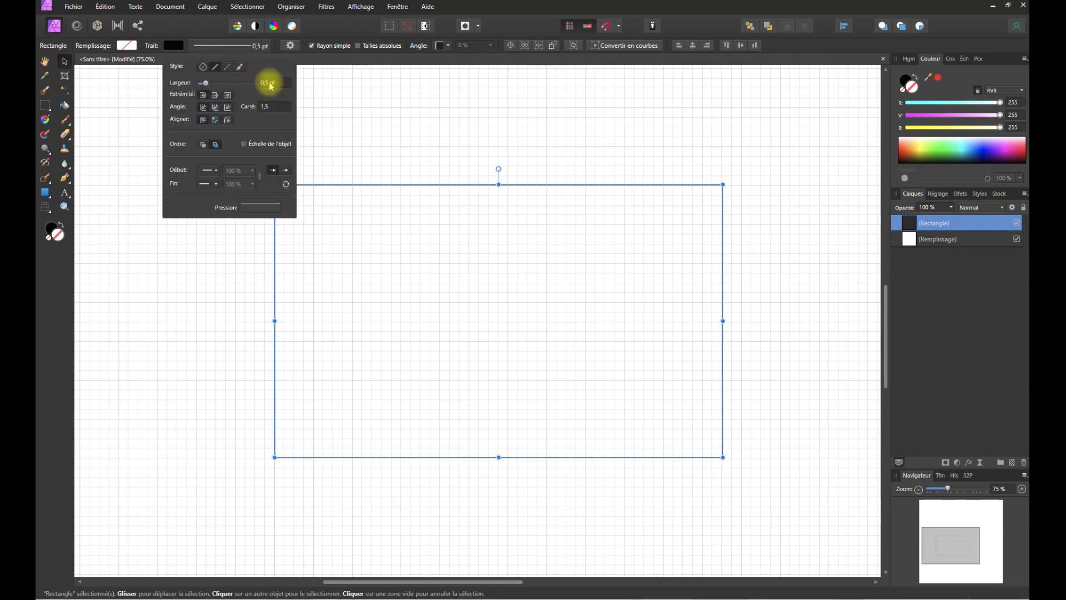
{"action": "left_click", "coordinate": [179, 147]}
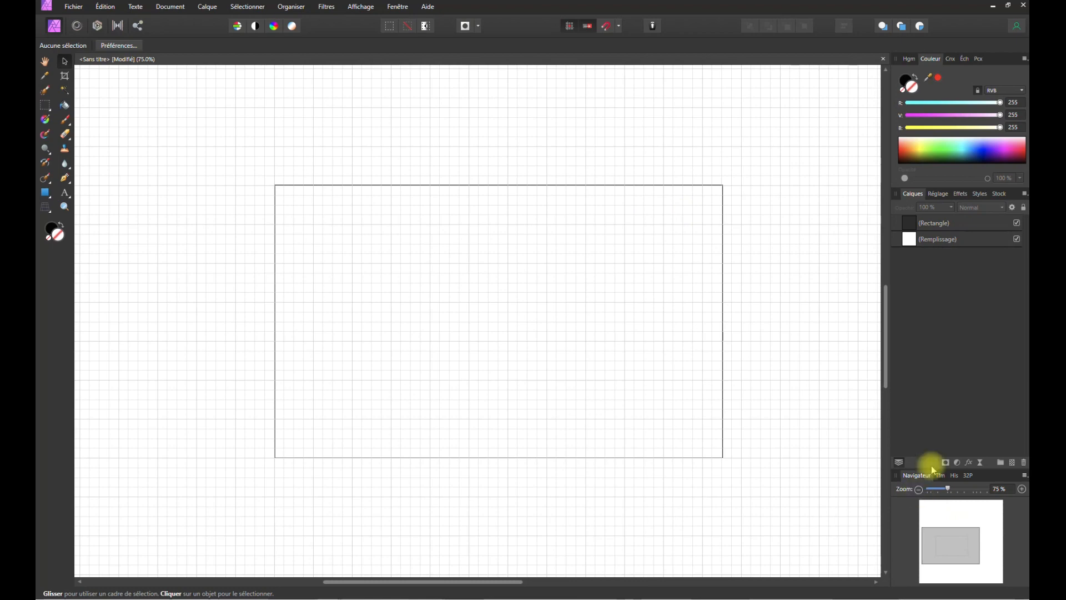
- Rename the rectangle's layer as "Coté gauche"
{"action": "left_click", "coordinate": [938, 223]}
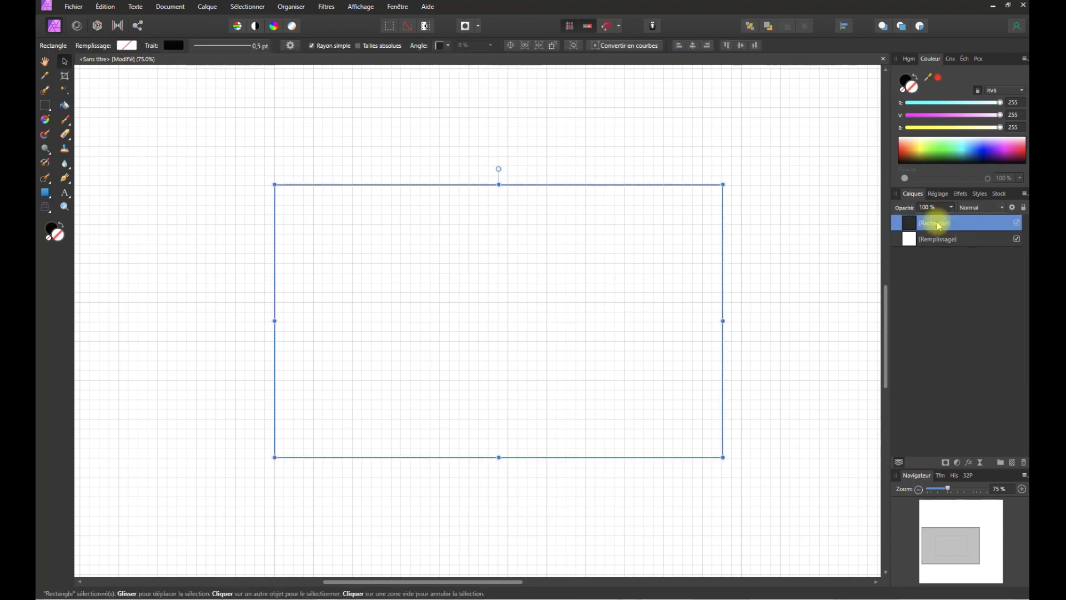
{"action": "double_click", "coordinate": [939, 224]}
{"action": "type", "text": "Co"}
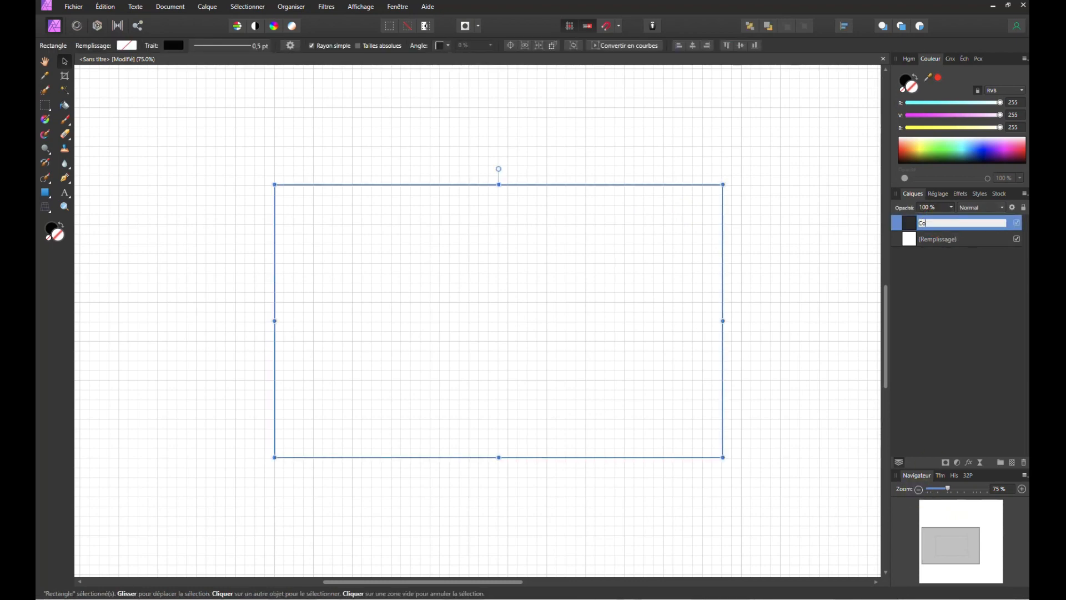
{"action": "type", "text": "té gauche"}
{"action": "key", "text": "Return"}
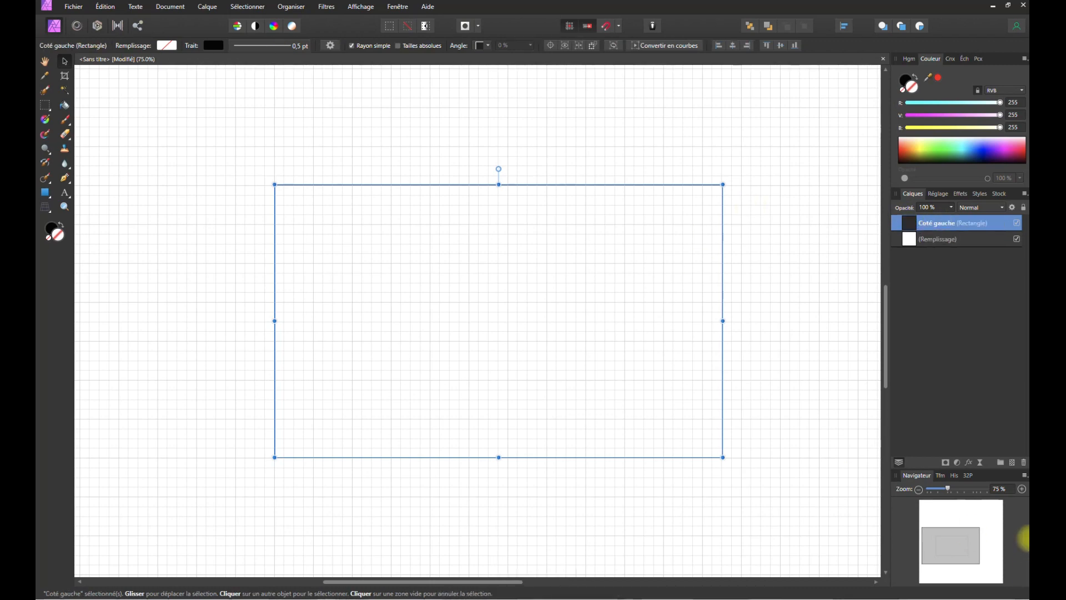
- Apply a Perspective to the Coté gauche rectangle, lowering both right corners equally and raising the lower-left corner slightly
{"action": "left_click", "coordinate": [919, 490]}
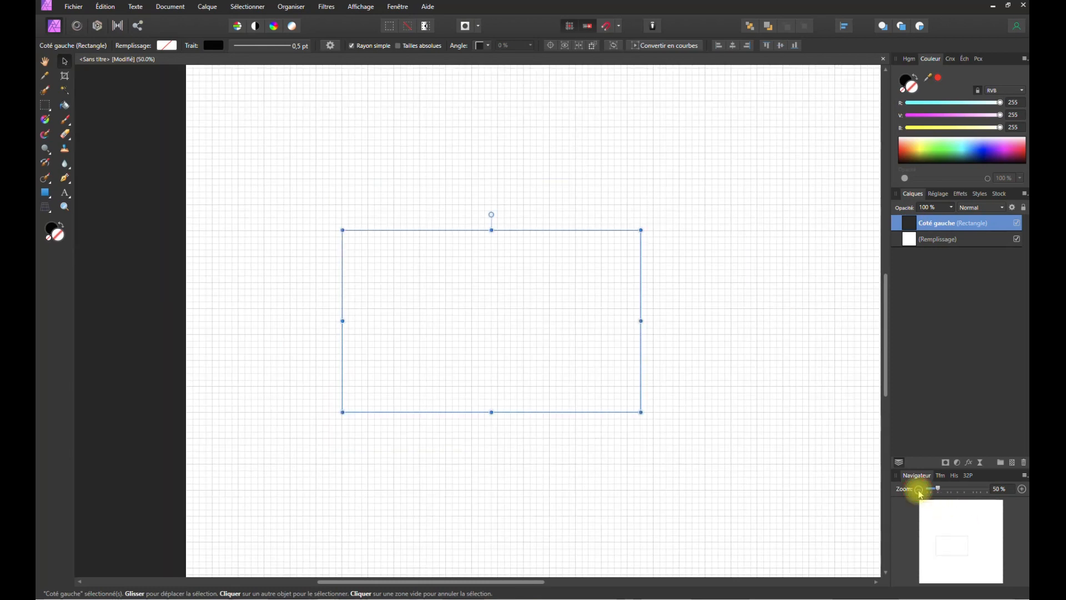
{"action": "left_click", "coordinate": [919, 490]}
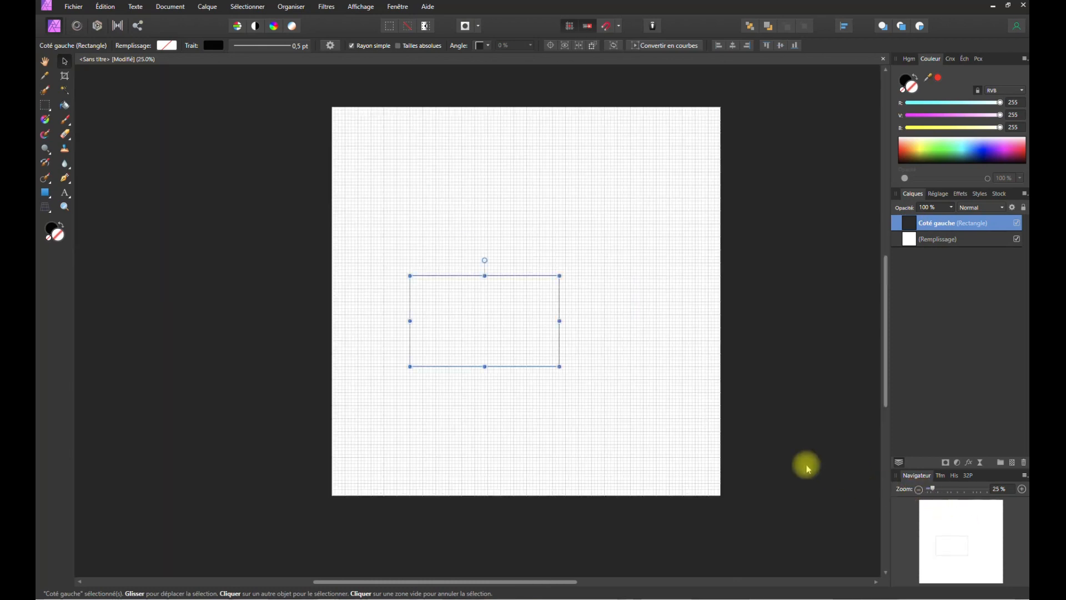
{"action": "left_click", "coordinate": [46, 210]}
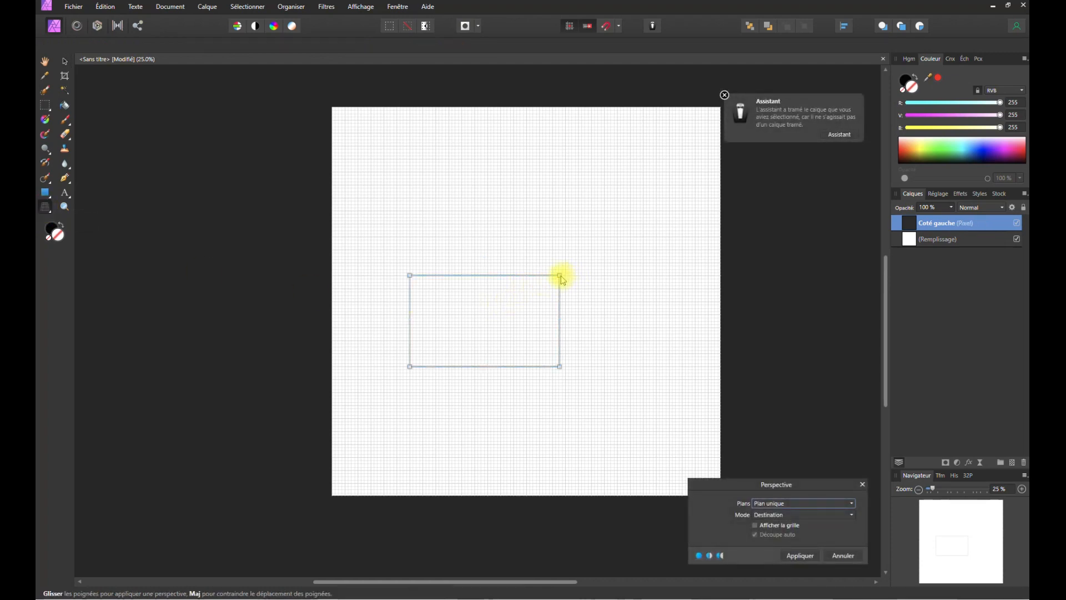
{"action": "left_click_drag", "start_coordinate": [560, 276], "coordinate": [559, 299]}
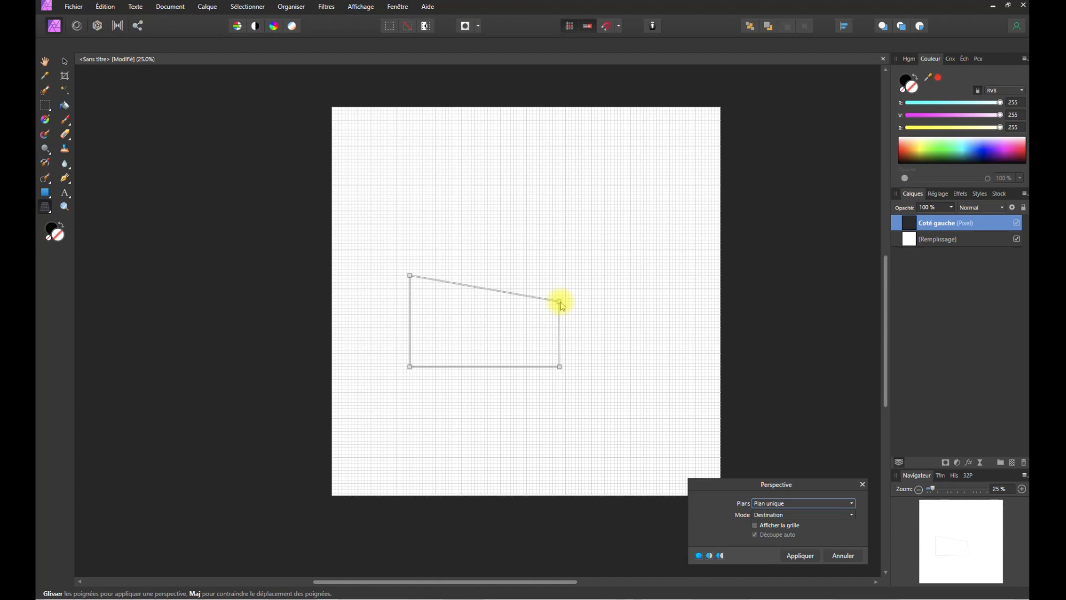
{"action": "left_click_drag", "start_coordinate": [561, 300], "coordinate": [560, 303]}
{"action": "left_click_drag", "start_coordinate": [560, 368], "coordinate": [560, 395]}
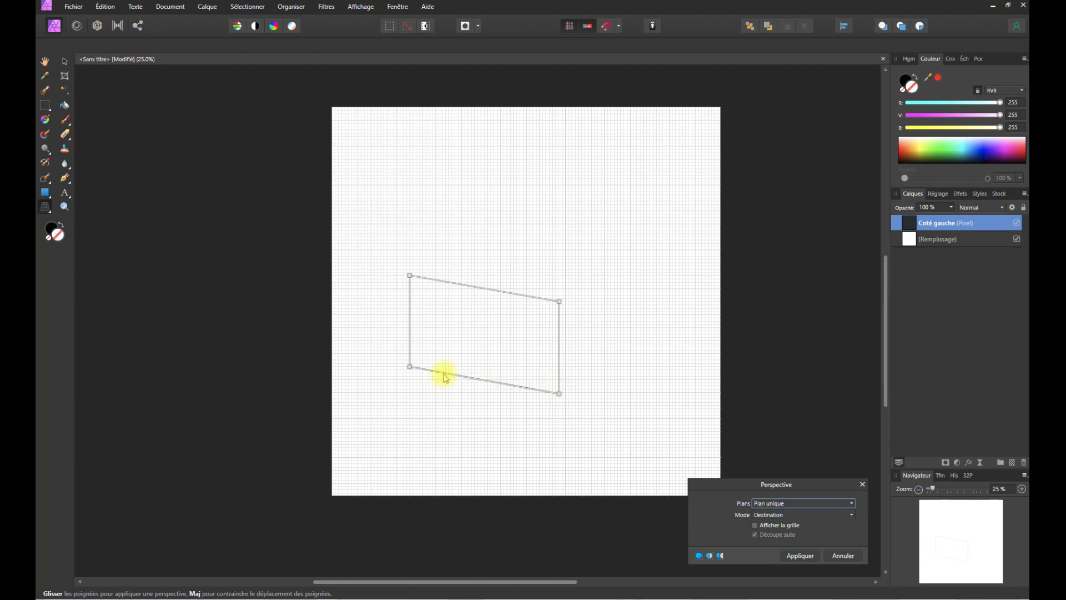
{"action": "left_click_drag", "start_coordinate": [410, 366], "coordinate": [411, 355]}
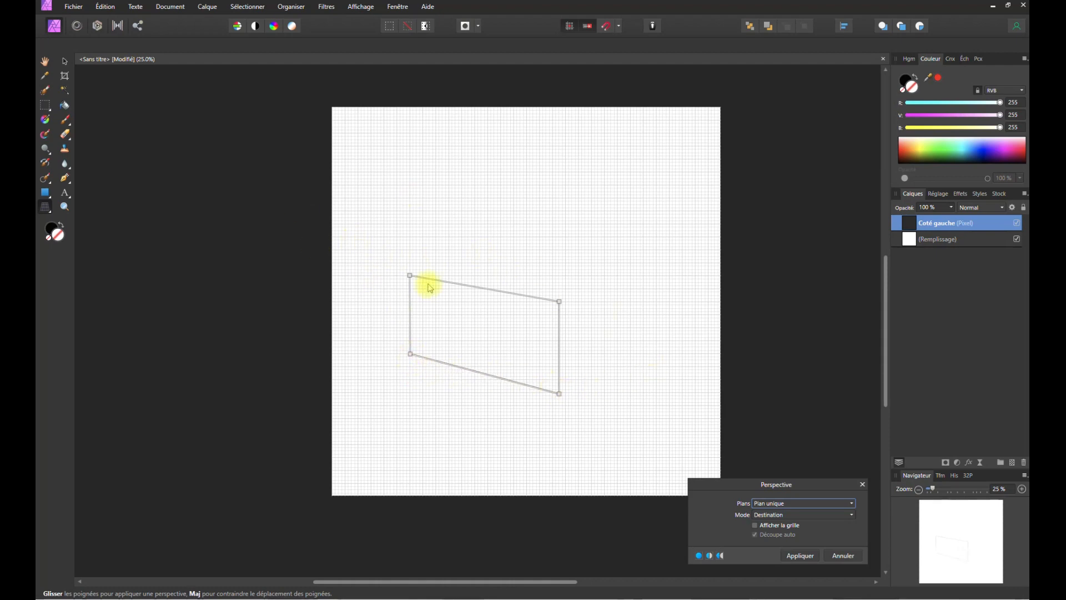
{"action": "left_click", "coordinate": [802, 556]}
{"action": "left_click", "coordinate": [806, 357]}
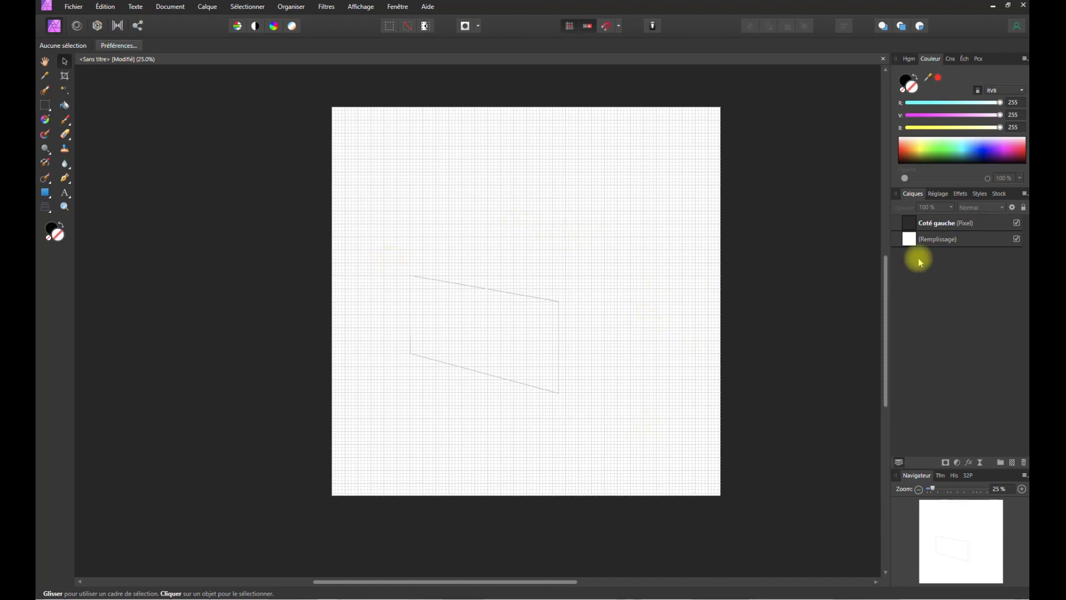
- Duplicate the Coté gauche layer and place the copy up and to the right of the original
{"action": "left_click", "coordinate": [915, 225]}
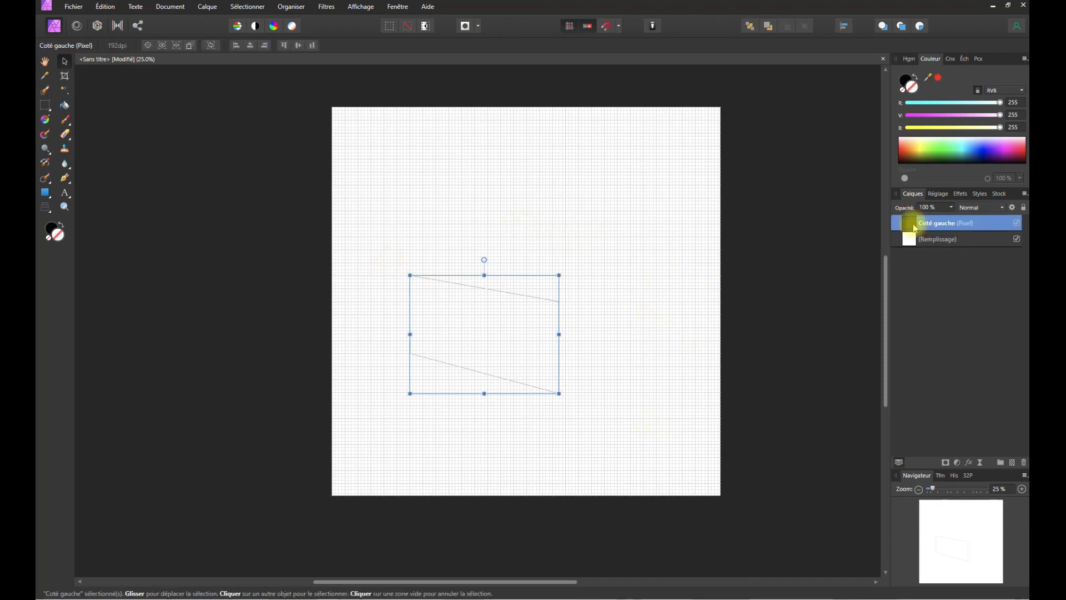
{"action": "right_click", "coordinate": [916, 228]}
{"action": "left_click", "coordinate": [866, 316]}
{"action": "left_click_drag", "start_coordinate": [511, 303], "coordinate": [637, 267]}
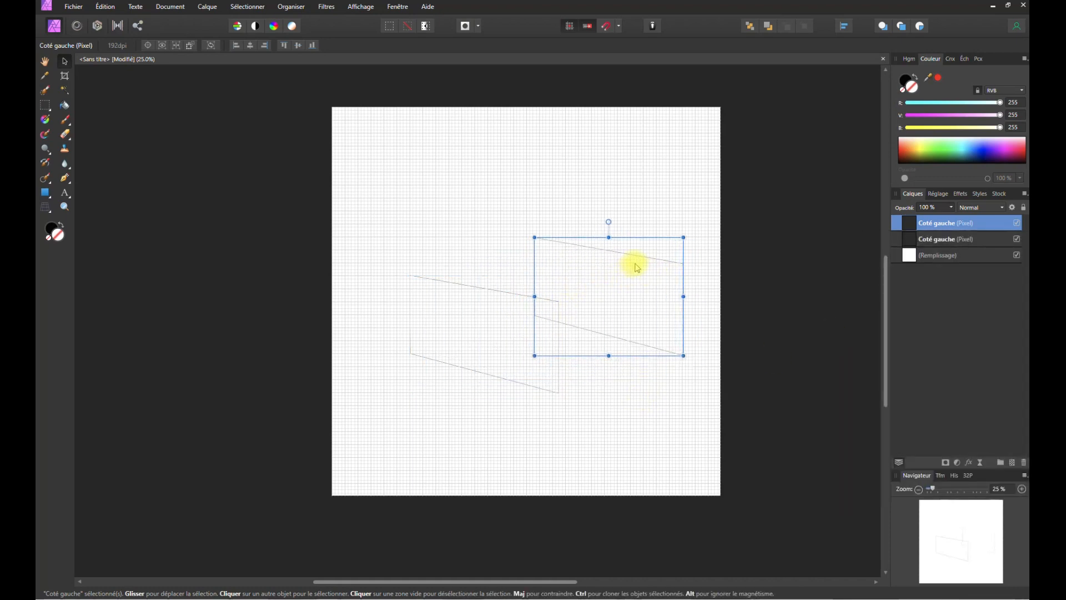
- Rename the duplicated layer as "Coté droit"
{"action": "double_click", "coordinate": [937, 224]}
{"action": "double_click", "coordinate": [936, 223]}
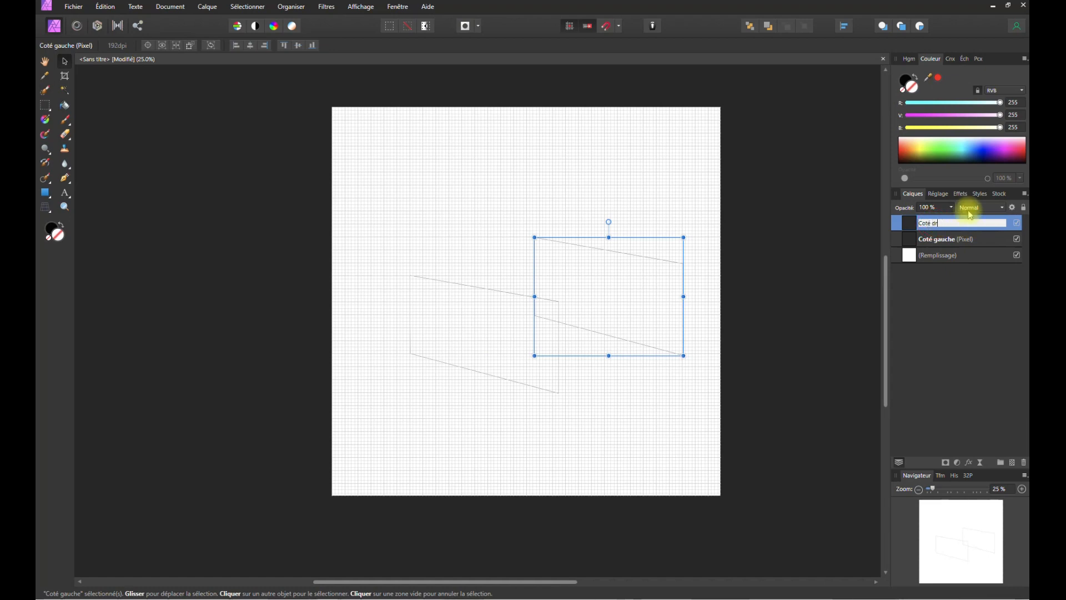
{"action": "type", "text": "droit"}
{"action": "key", "text": "Return"}
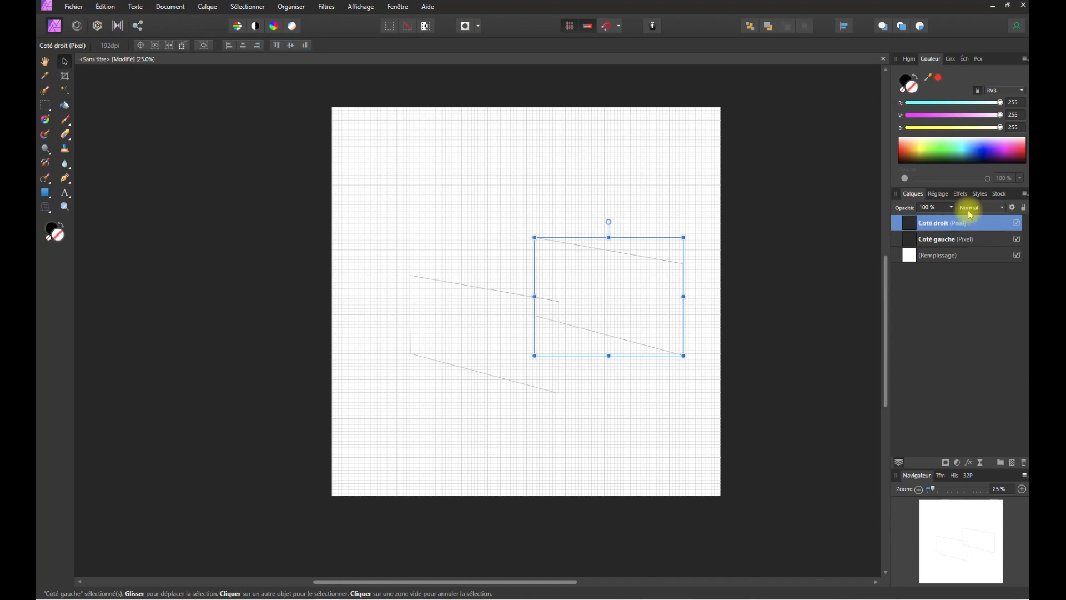
- Duplicate the Coté gauche layer and place the copy beside the original, starting near its upper-right corner
{"action": "left_click", "coordinate": [951, 239]}
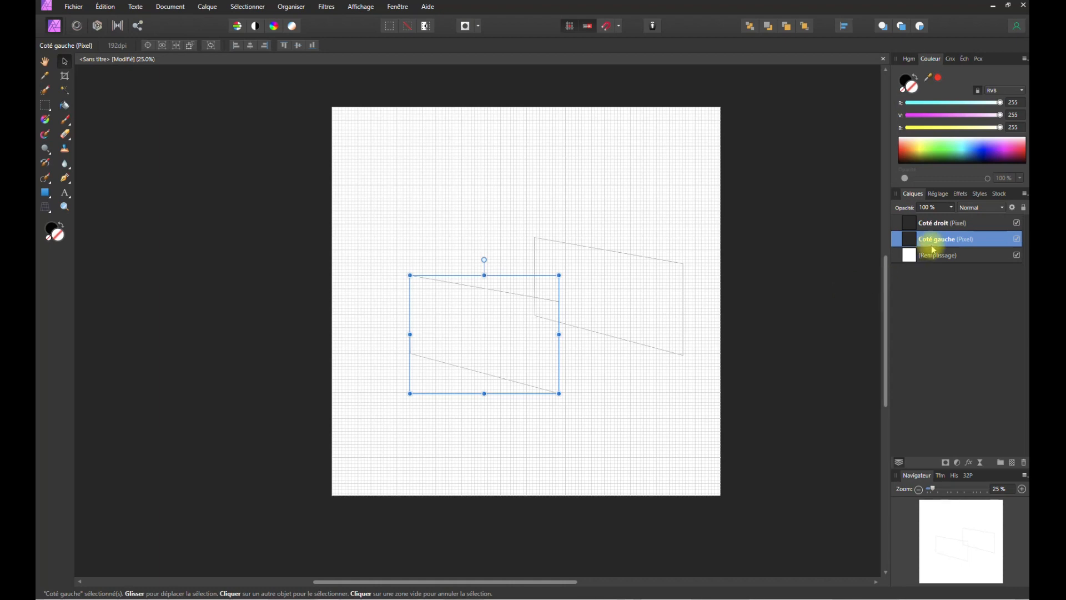
{"action": "key", "text": "ctrl+j"}
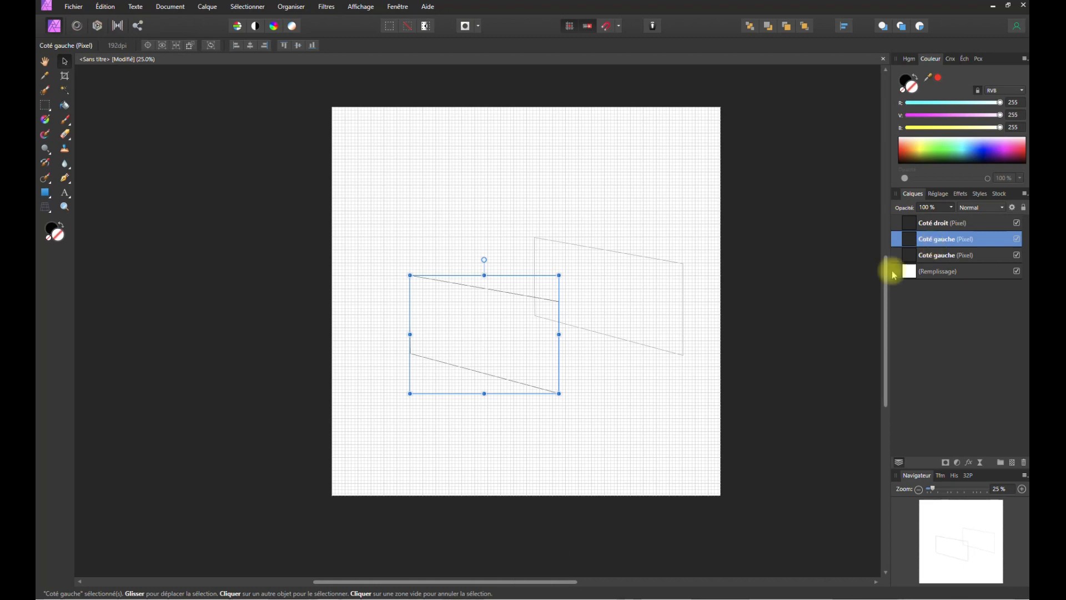
{"action": "left_click_drag", "start_coordinate": [491, 300], "coordinate": [622, 326]}
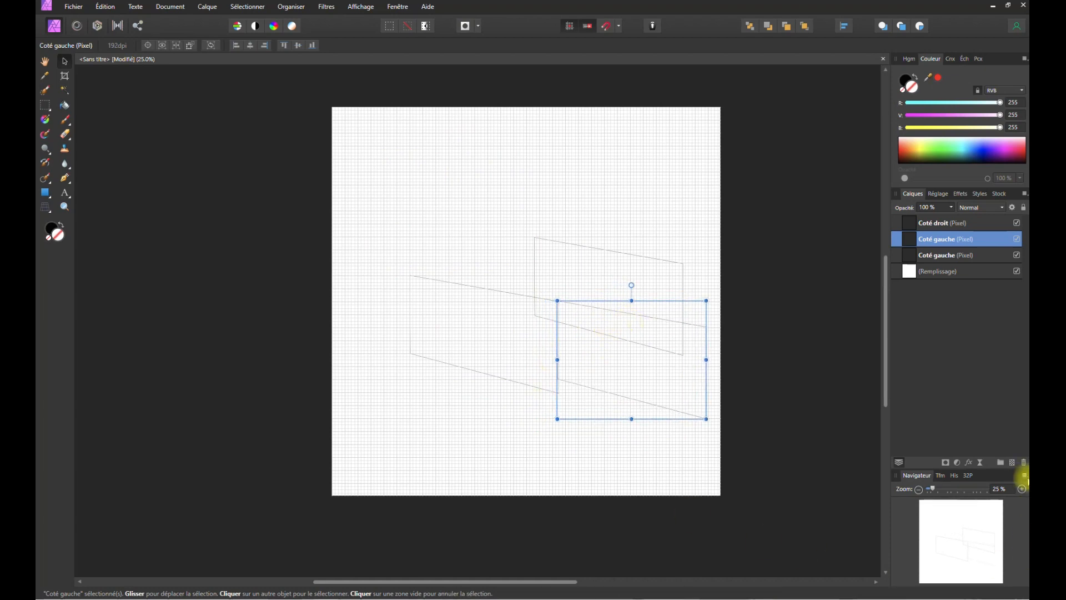
- Fine-tune the copy's position so its upper-left corner meets the upper-right corner of the original Coté gauche outline
{"action": "left_click", "coordinate": [1023, 489]}
{"action": "left_click", "coordinate": [1022, 489]}
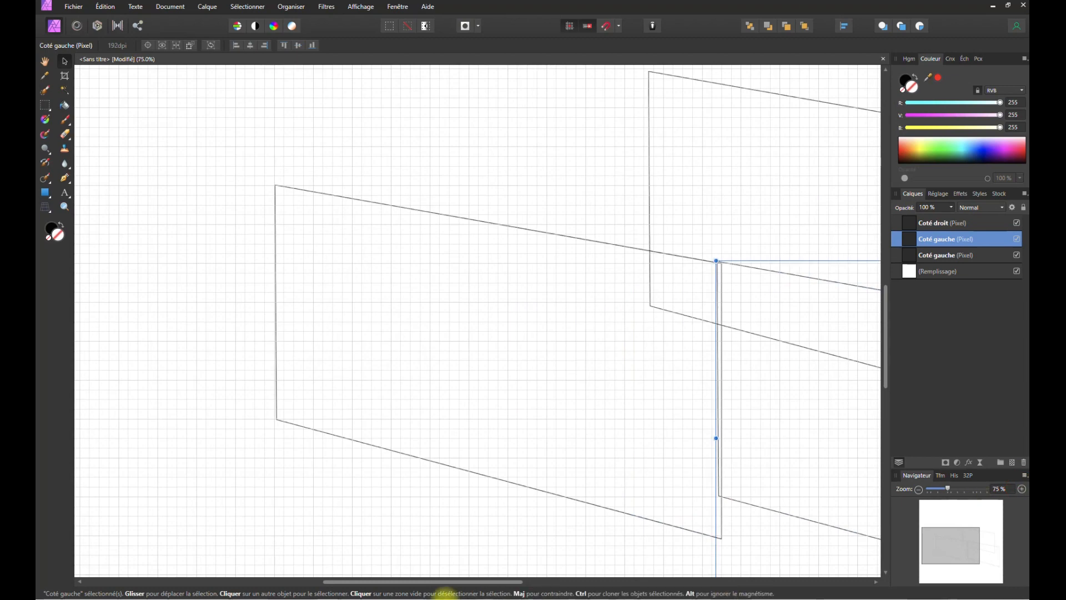
{"action": "left_click_drag", "start_coordinate": [459, 581], "coordinate": [611, 578]}
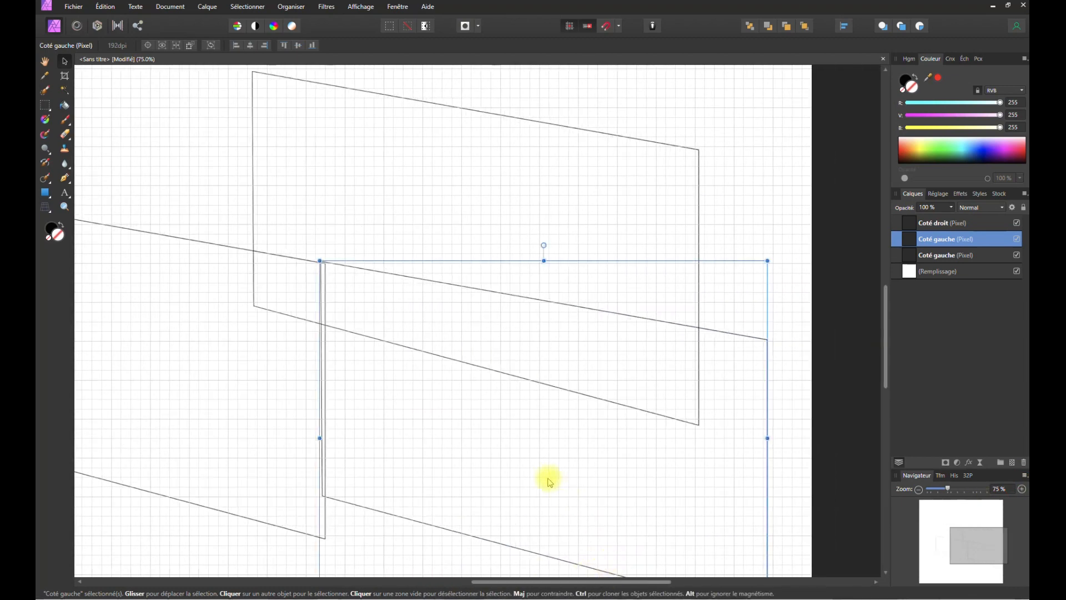
{"action": "key", "text": "space"}
{"action": "left_click_drag", "start_coordinate": [548, 478], "coordinate": [509, 369]}
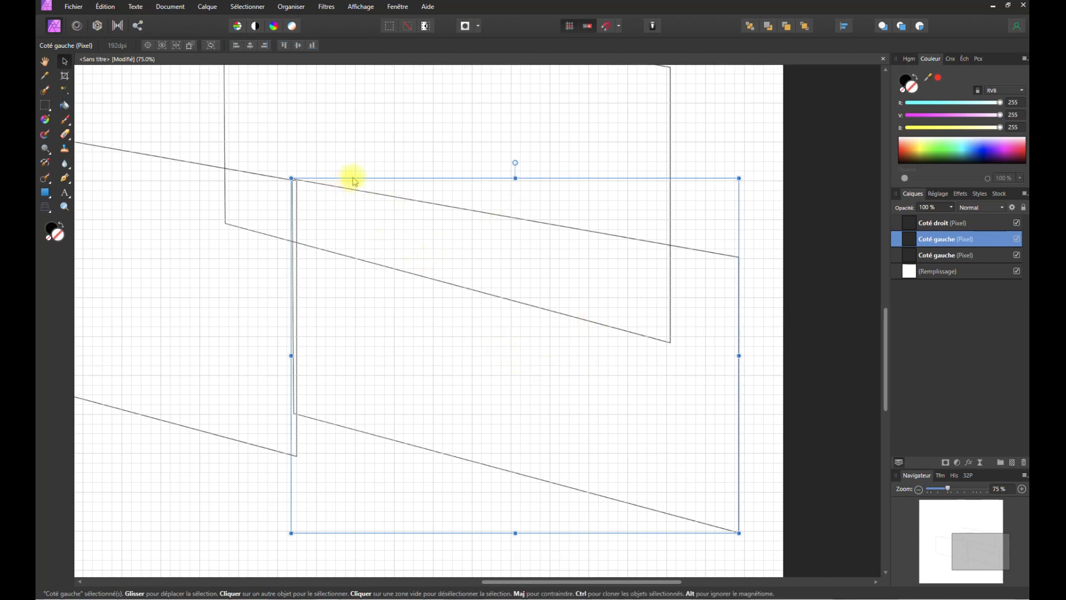
{"action": "mouse_move", "coordinate": [706, 185]}
{"action": "left_mouse_down"}
{"action": "mouse_move", "coordinate": [726, 195]}
{"action": "mouse_move", "coordinate": [711, 188]}
{"action": "left_mouse_up"}
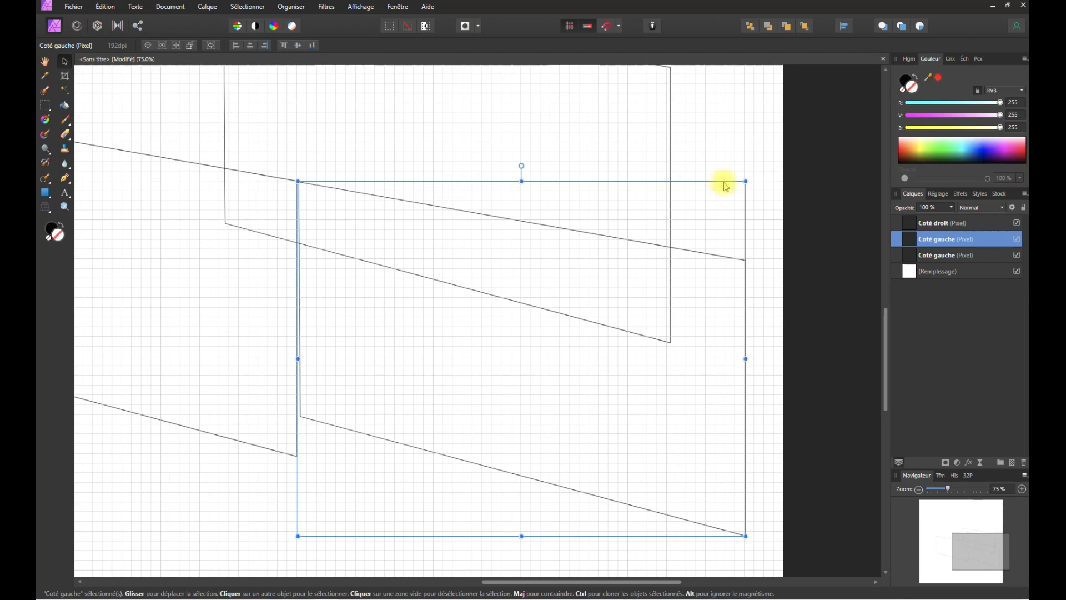
{"action": "left_click_drag", "start_coordinate": [724, 181], "coordinate": [725, 186]}
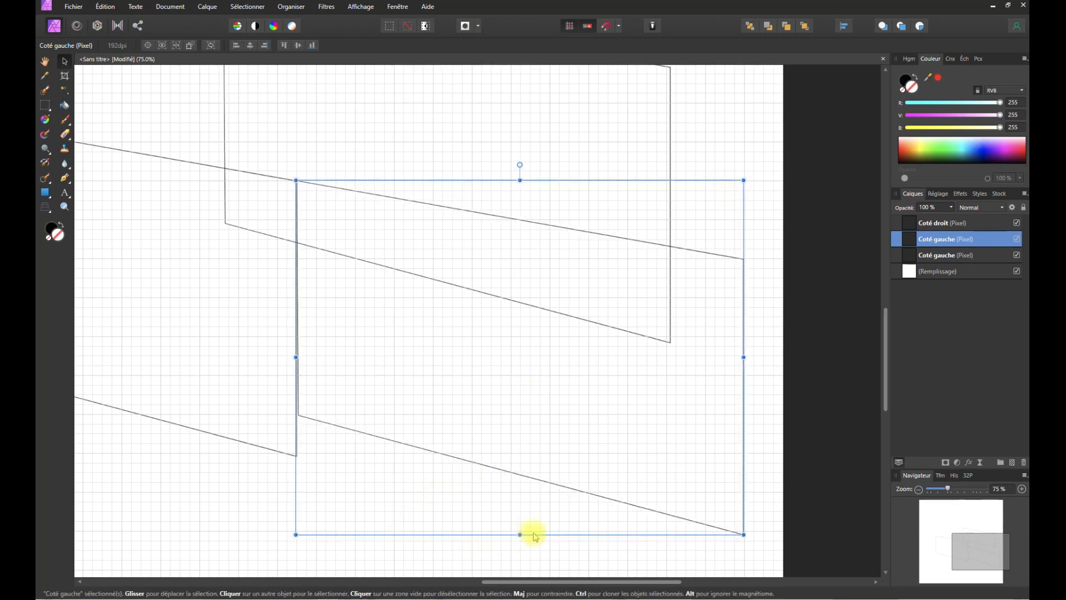
- Start a Perspective on the copy and lower its lower-left corner until the outline meets the original's lower-right corner
{"action": "left_click", "coordinate": [47, 209]}
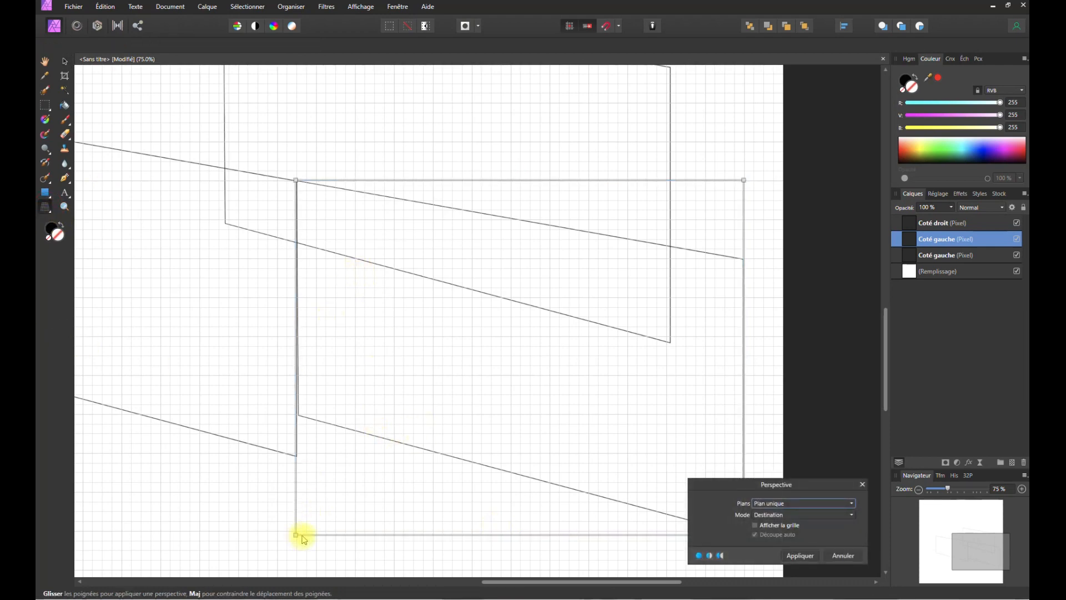
{"action": "left_click_drag", "start_coordinate": [886, 379], "coordinate": [884, 404]}
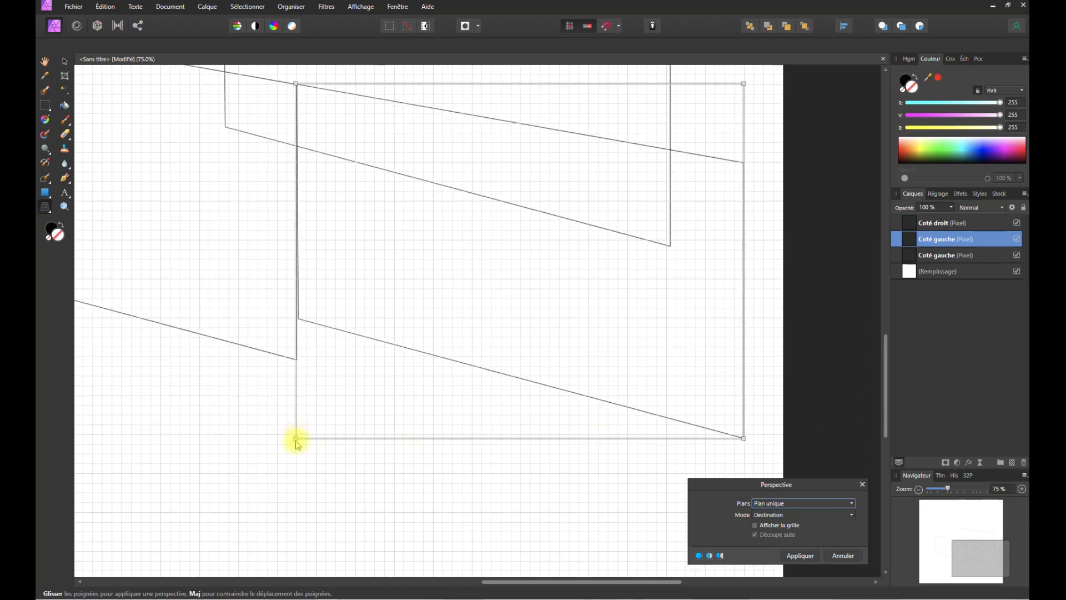
{"action": "left_click_drag", "start_coordinate": [298, 447], "coordinate": [294, 501]}
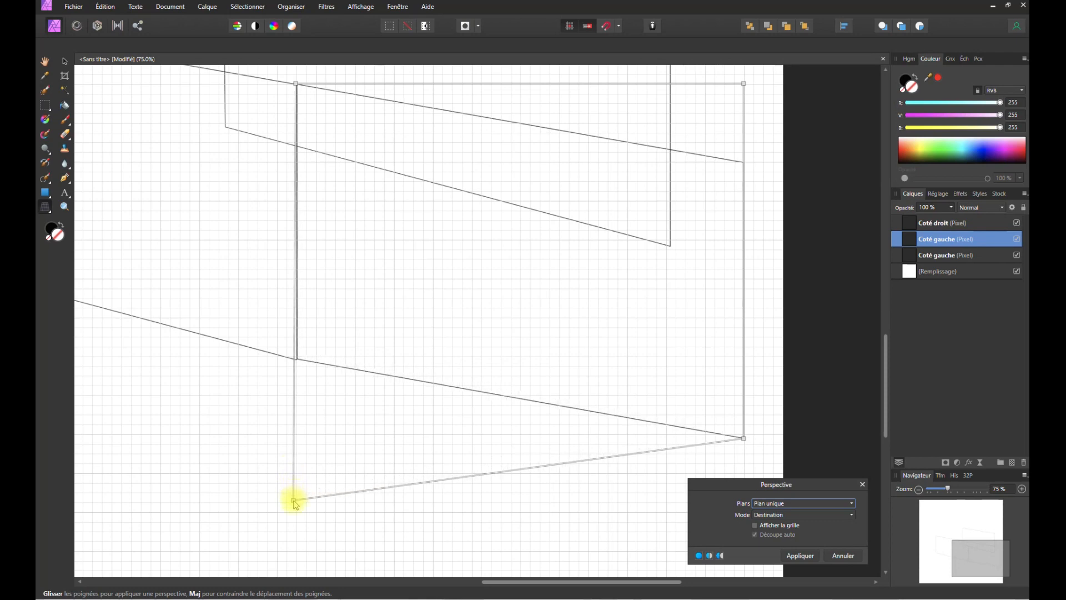
- Distort the copy's right corners in perspective so its right edge lines up with the right edge of the Coté droit outline
{"action": "key", "text": "space"}
{"action": "left_click_drag", "start_coordinate": [364, 345], "coordinate": [358, 455]}
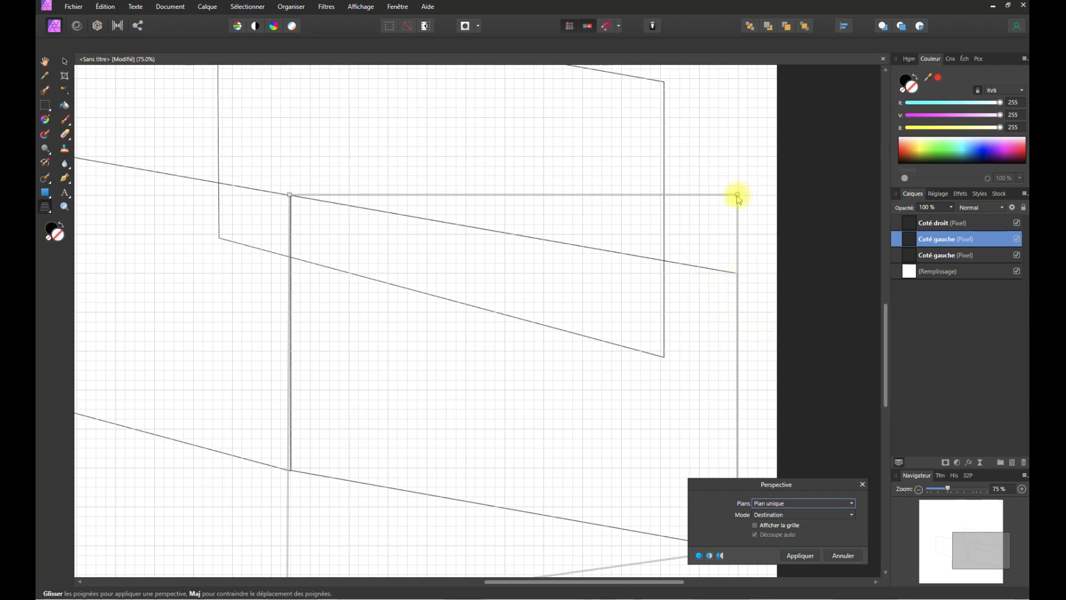
{"action": "left_click_drag", "start_coordinate": [737, 195], "coordinate": [650, 52]}
{"action": "scroll", "coordinate": [844, 279], "scroll_direction": "down", "scroll_amount": 4}
{"action": "scroll", "coordinate": [825, 297], "scroll_direction": "down", "scroll_amount": 4}
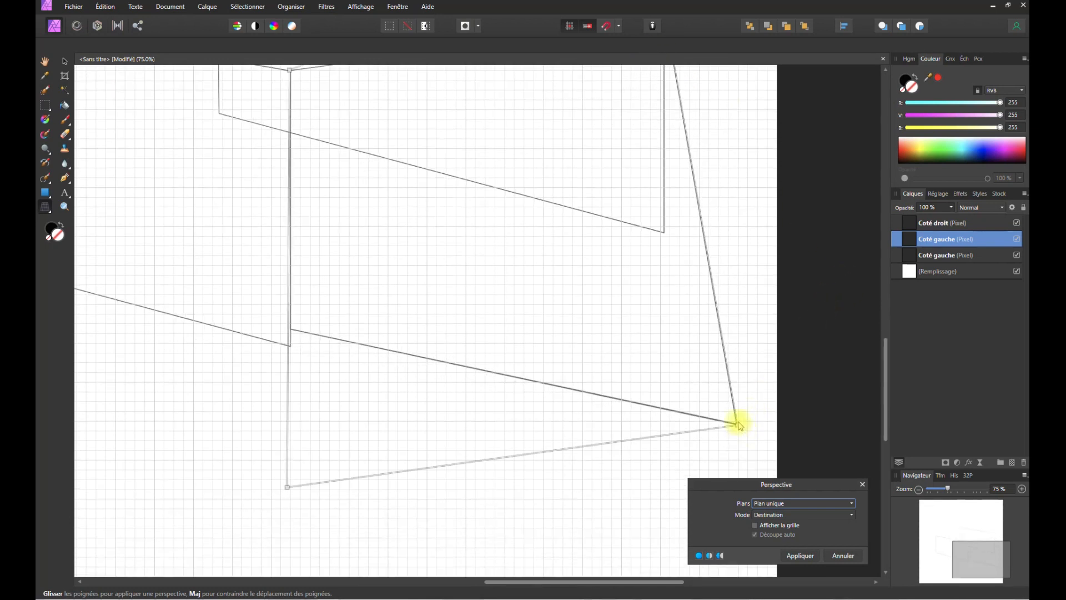
{"action": "left_click_drag", "start_coordinate": [735, 412], "coordinate": [665, 233]}
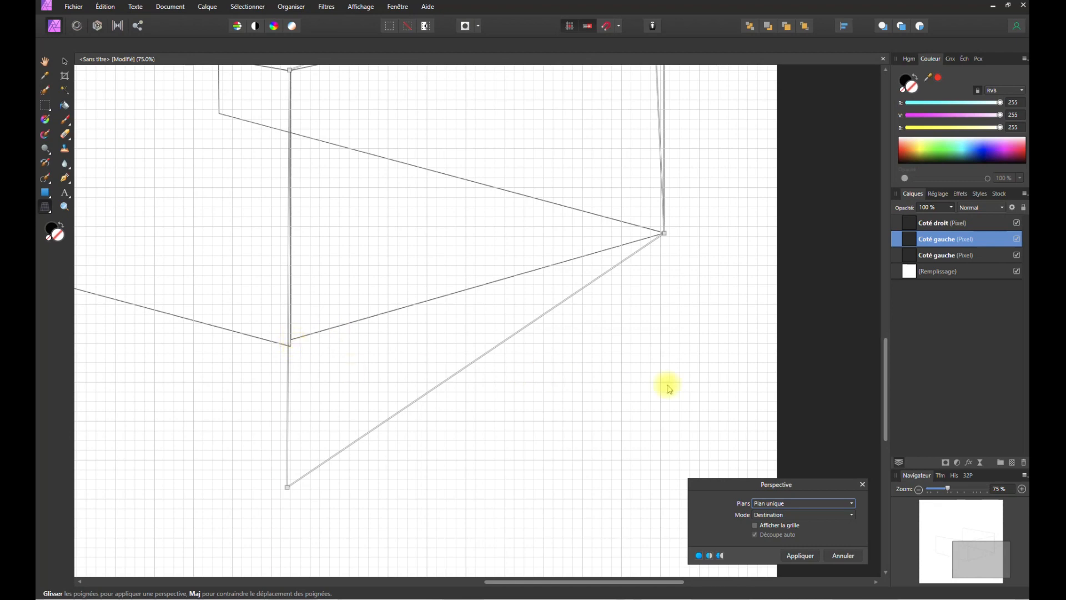
{"action": "key", "text": "space"}
{"action": "left_click_drag", "start_coordinate": [724, 337], "coordinate": [677, 530]}
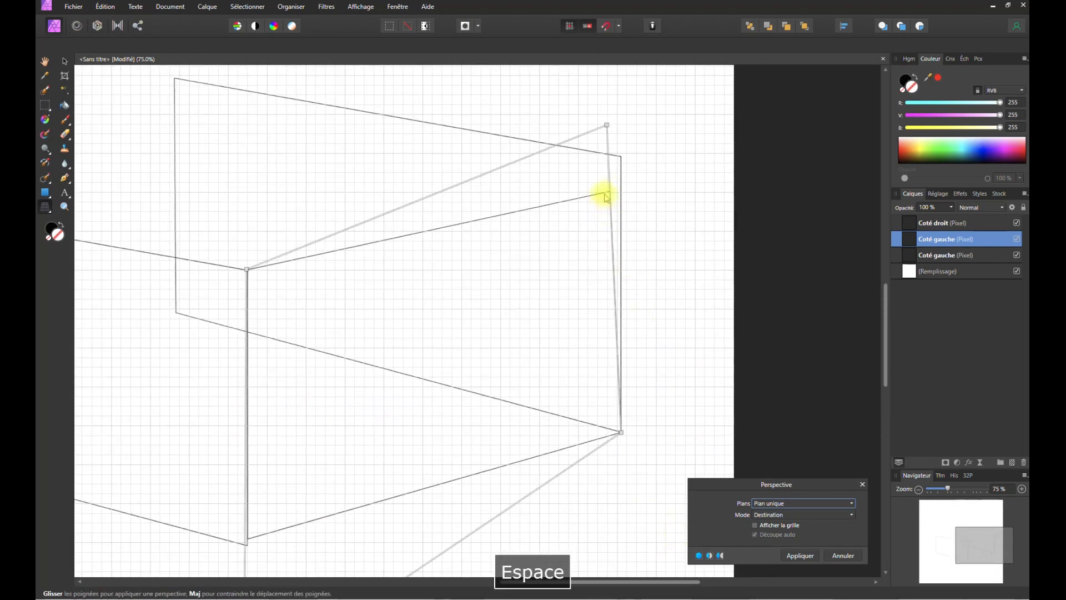
{"action": "left_click_drag", "start_coordinate": [607, 125], "coordinate": [624, 83]}
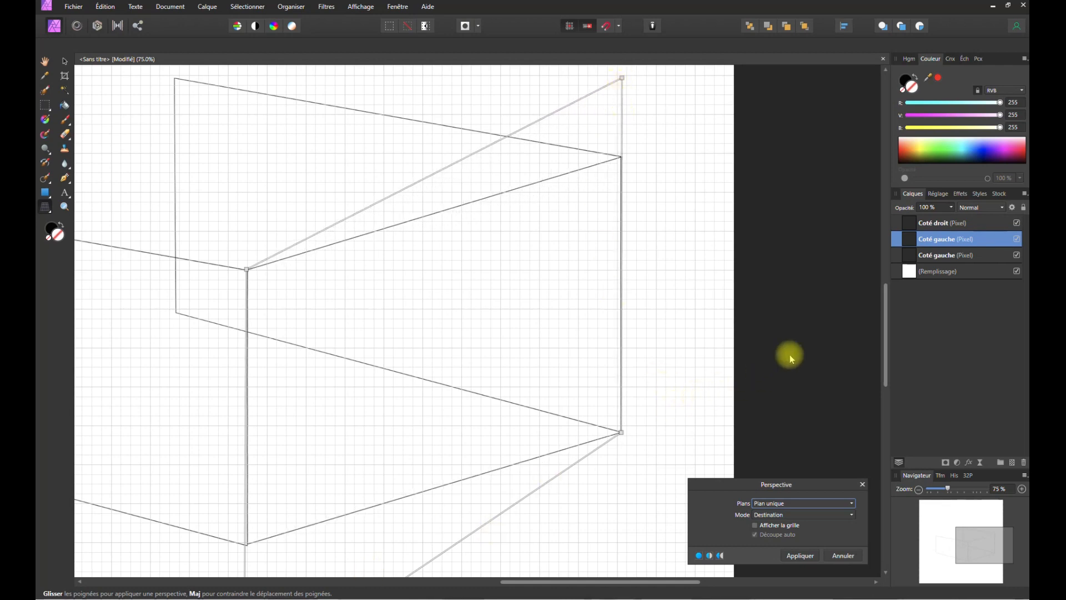
- Fine-tune the copy's lower corners against the neighbouring faces, apply the Perspective and deselect the layer
{"action": "key", "text": "space"}
{"action": "left_click_drag", "start_coordinate": [479, 362], "coordinate": [508, 231]}
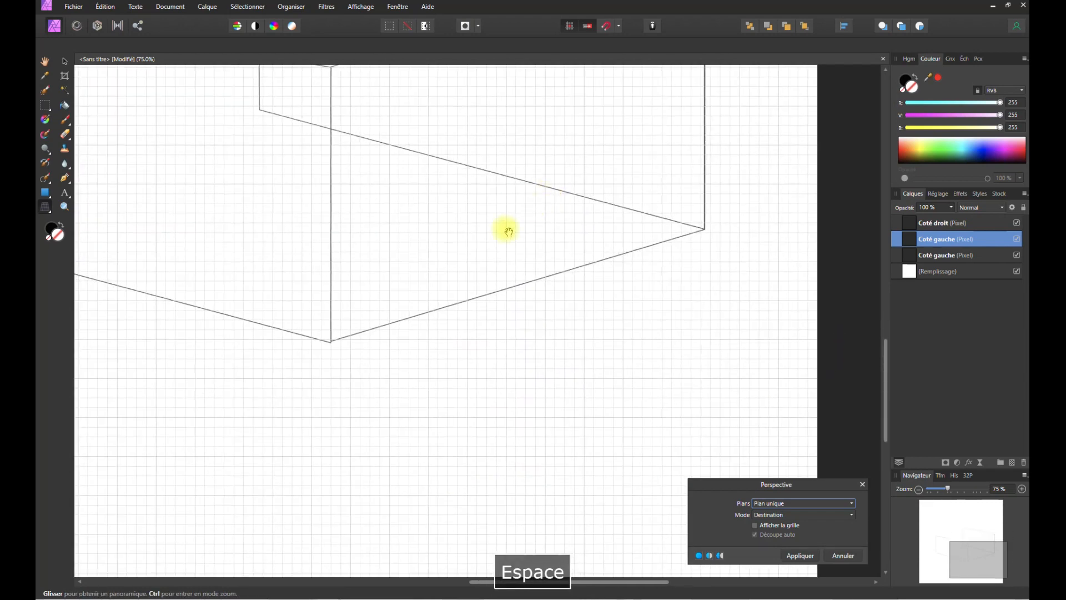
{"action": "mouse_move", "coordinate": [711, 235]}
{"action": "left_mouse_down"}
{"action": "mouse_move", "coordinate": [722, 278]}
{"action": "mouse_move", "coordinate": [706, 232]}
{"action": "left_mouse_up"}
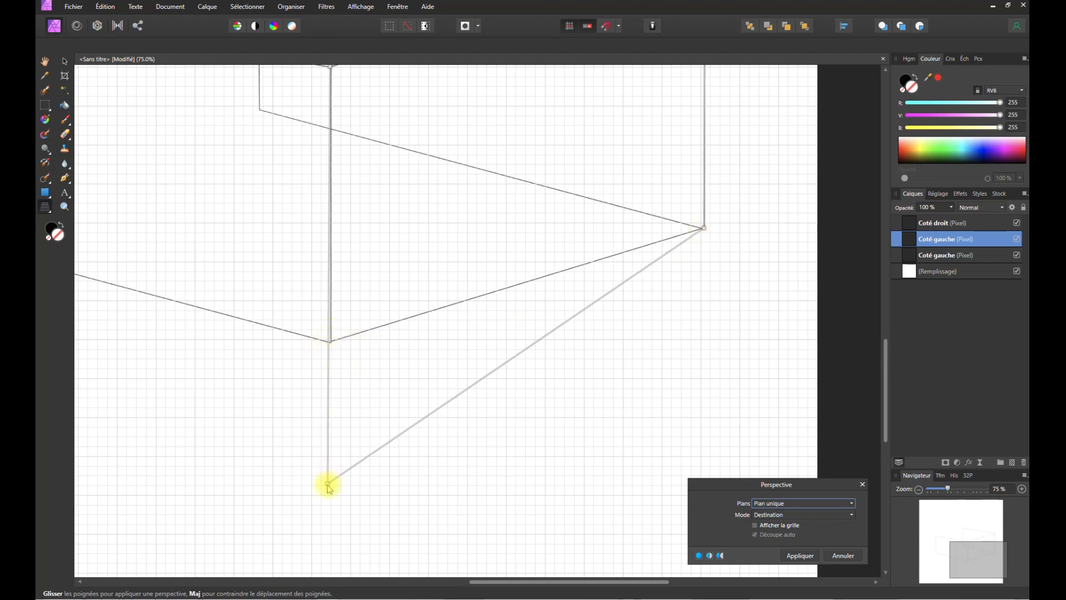
{"action": "left_click_drag", "start_coordinate": [327, 485], "coordinate": [328, 486]}
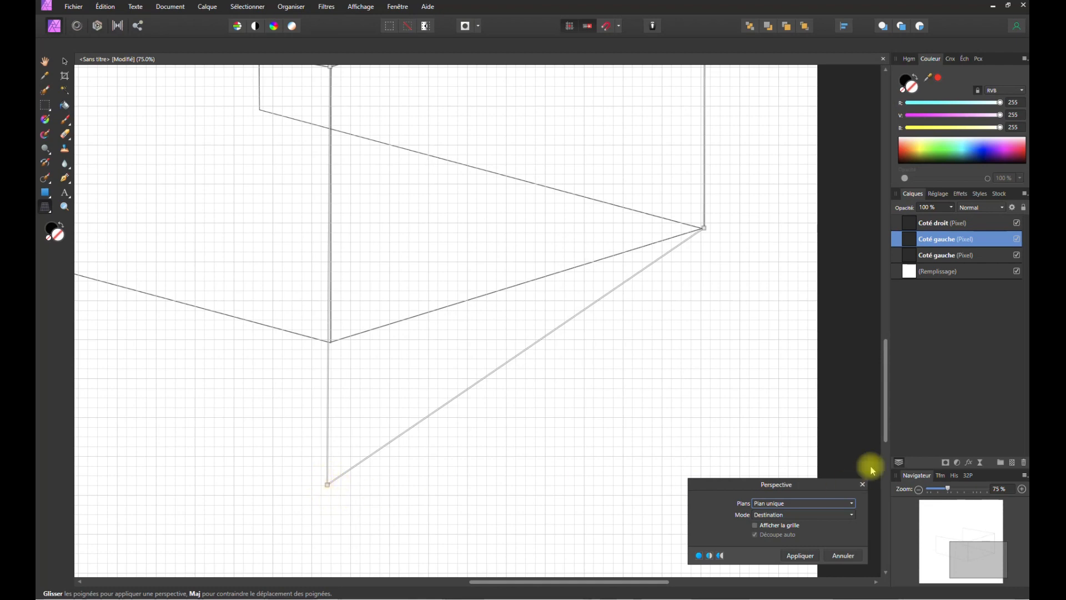
{"action": "left_click_drag", "start_coordinate": [886, 425], "coordinate": [897, 361]}
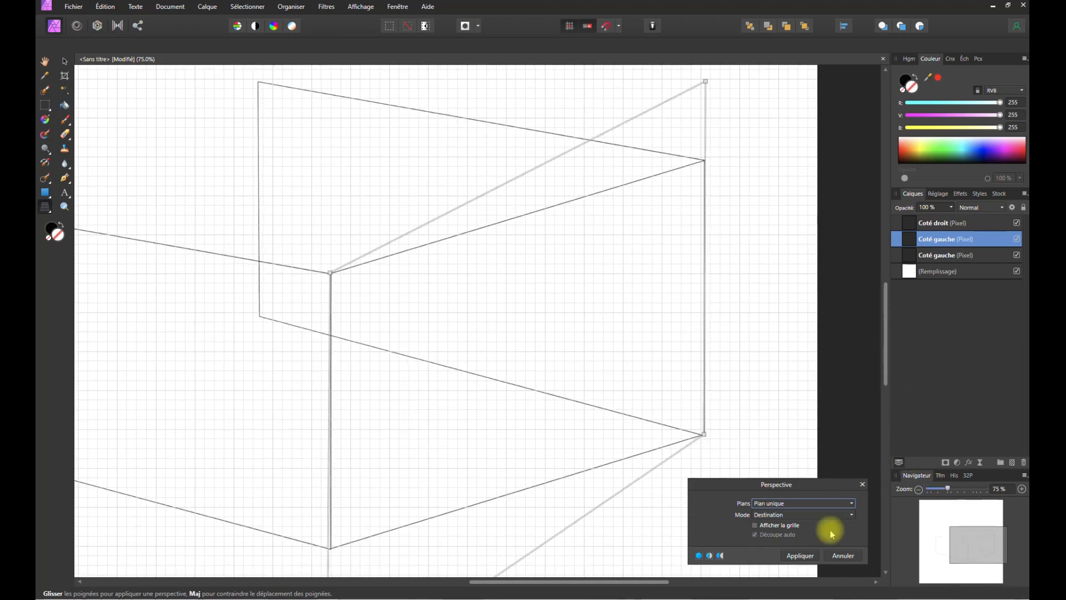
{"action": "left_click", "coordinate": [804, 558]}
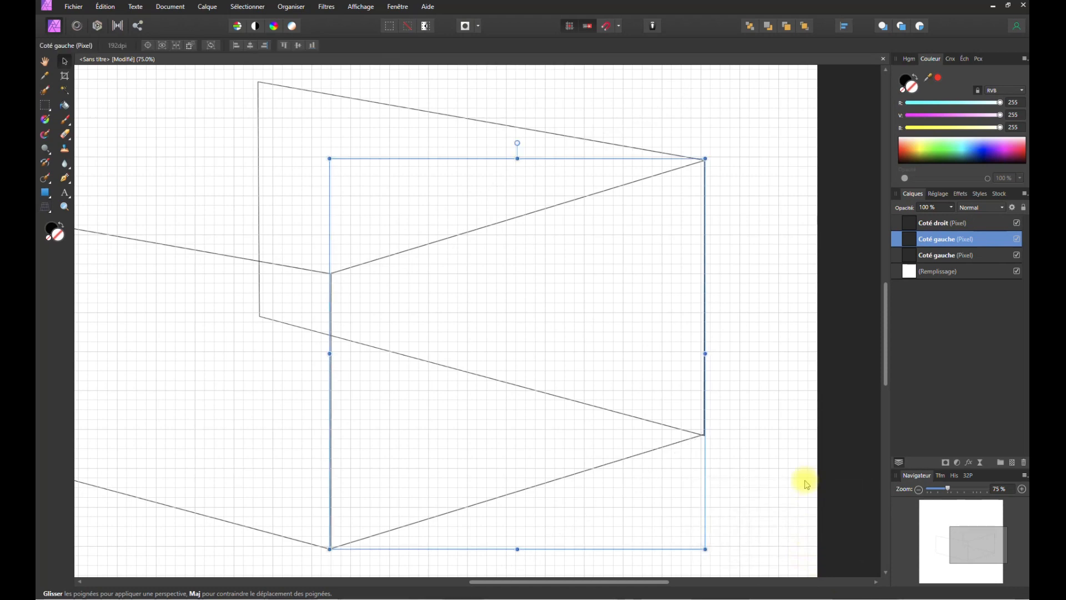
{"action": "left_click", "coordinate": [838, 439]}
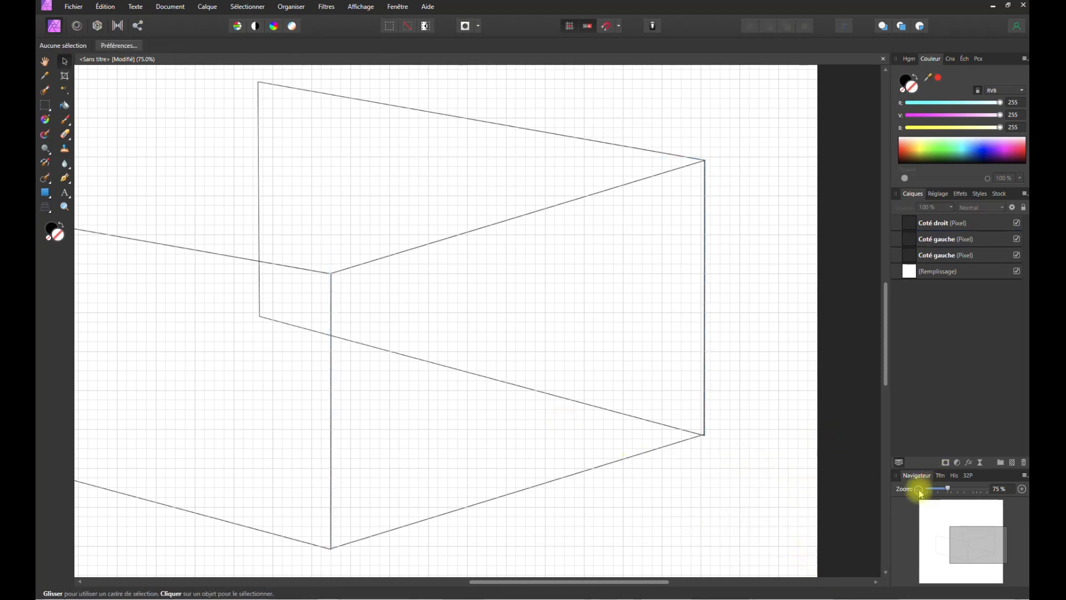
- Rename the upper Coté gauche layer, the newly distorted copy, as "Face avant"
{"action": "left_click", "coordinate": [919, 489]}
{"action": "left_click", "coordinate": [920, 490]}
{"action": "left_click", "coordinate": [920, 489]}
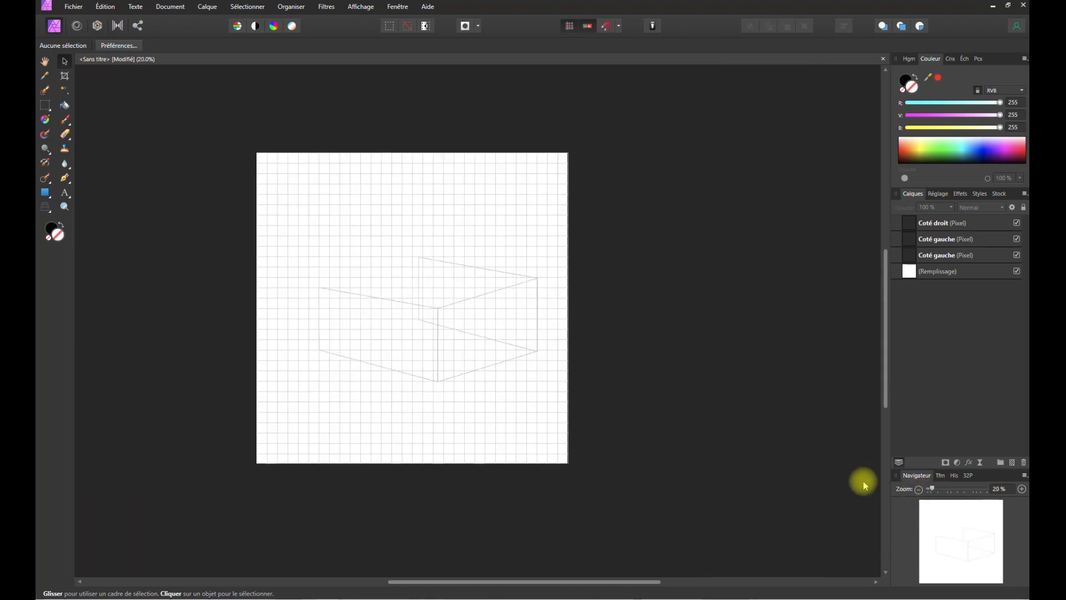
{"action": "left_click", "coordinate": [1022, 489]}
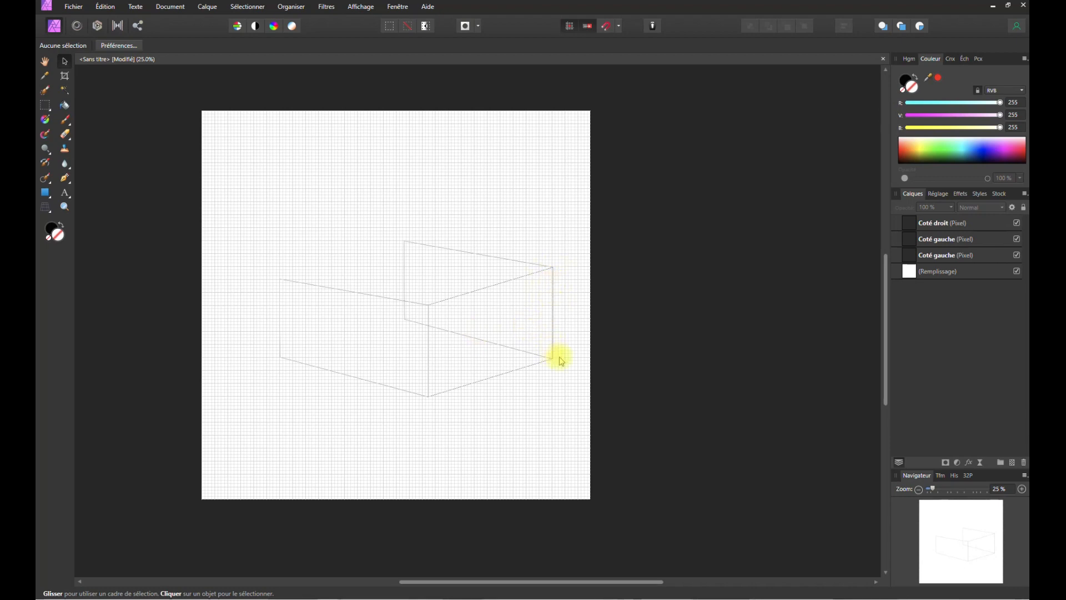
{"action": "left_click", "coordinate": [940, 243]}
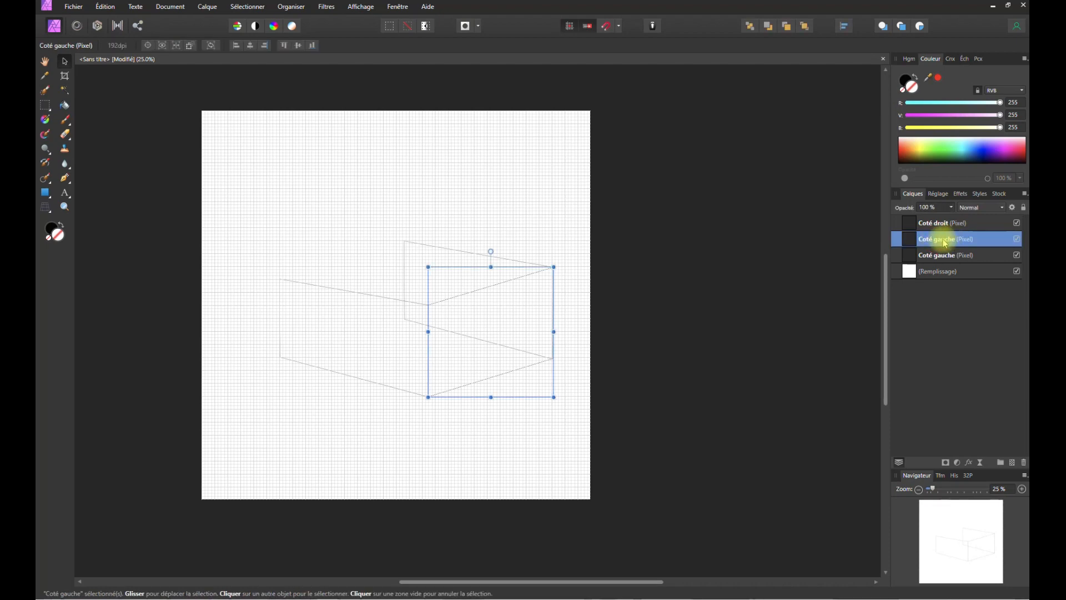
{"action": "double_click", "coordinate": [945, 243]}
{"action": "type", "text": "Face avant"}
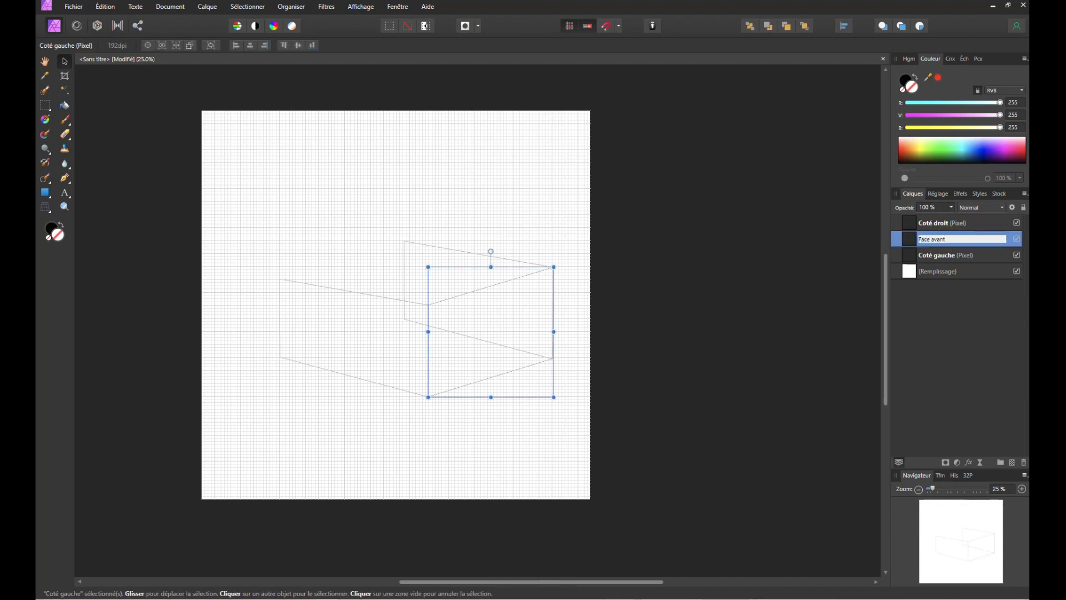
{"action": "left_click", "coordinate": [946, 242]}
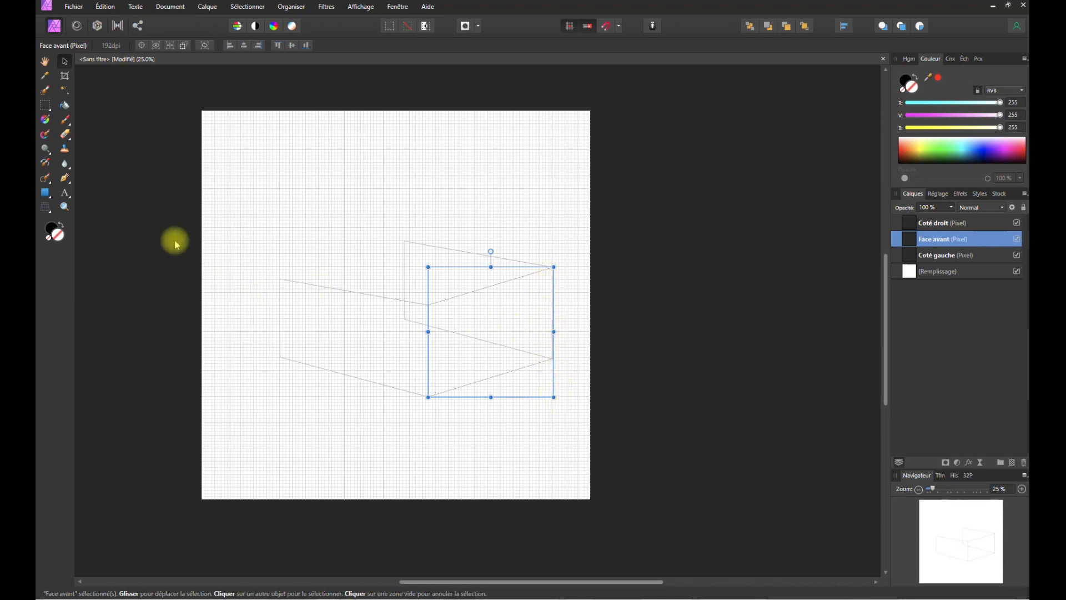
{"action": "left_click", "coordinate": [55, 210]}
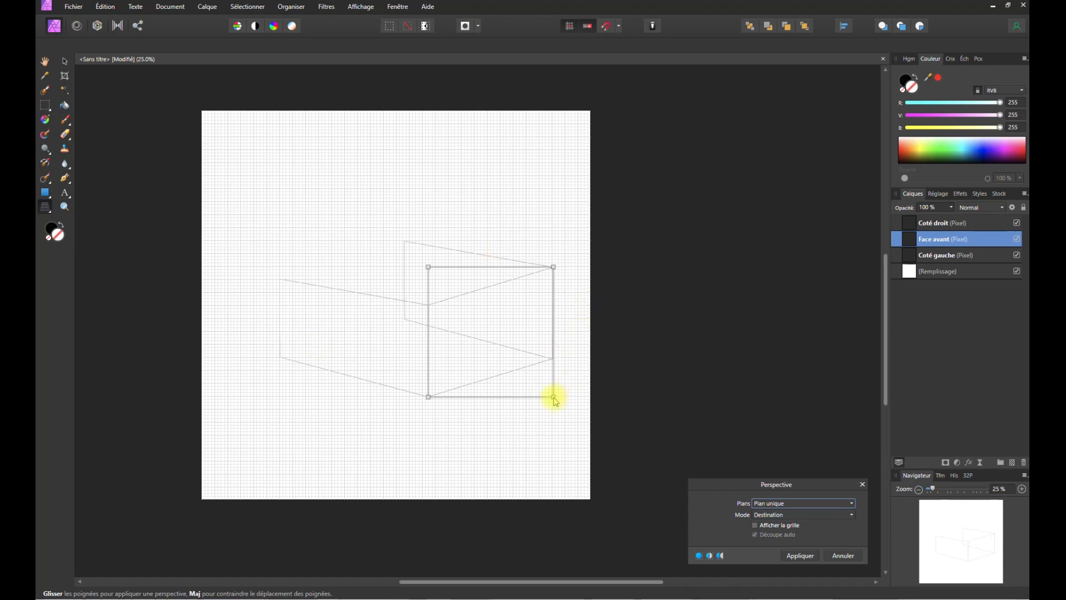
{"action": "left_click_drag", "start_coordinate": [555, 397], "coordinate": [555, 374]}
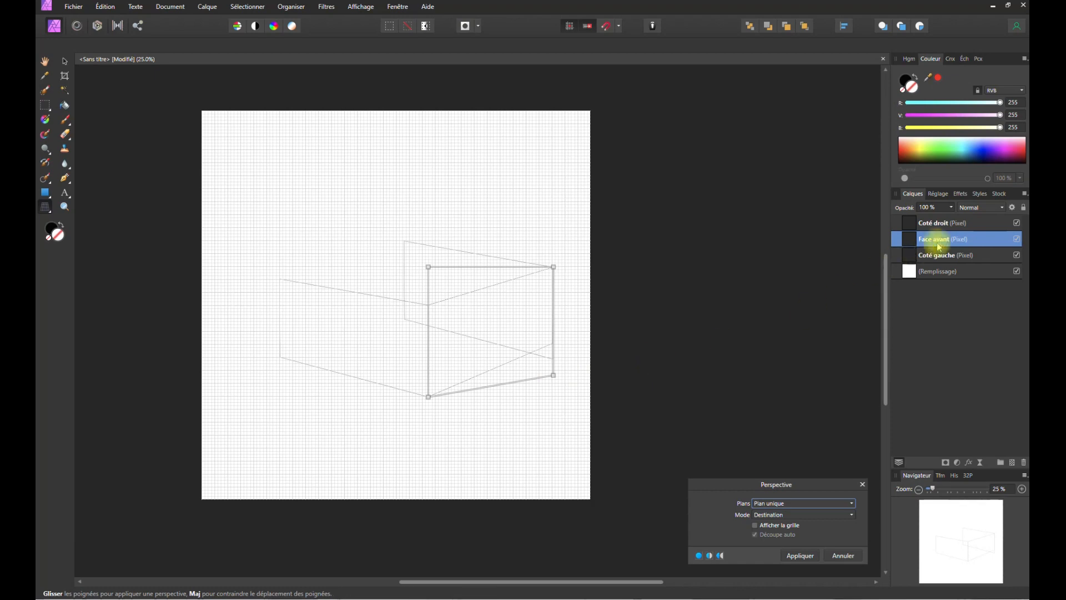
{"action": "left_click", "coordinate": [943, 222]}
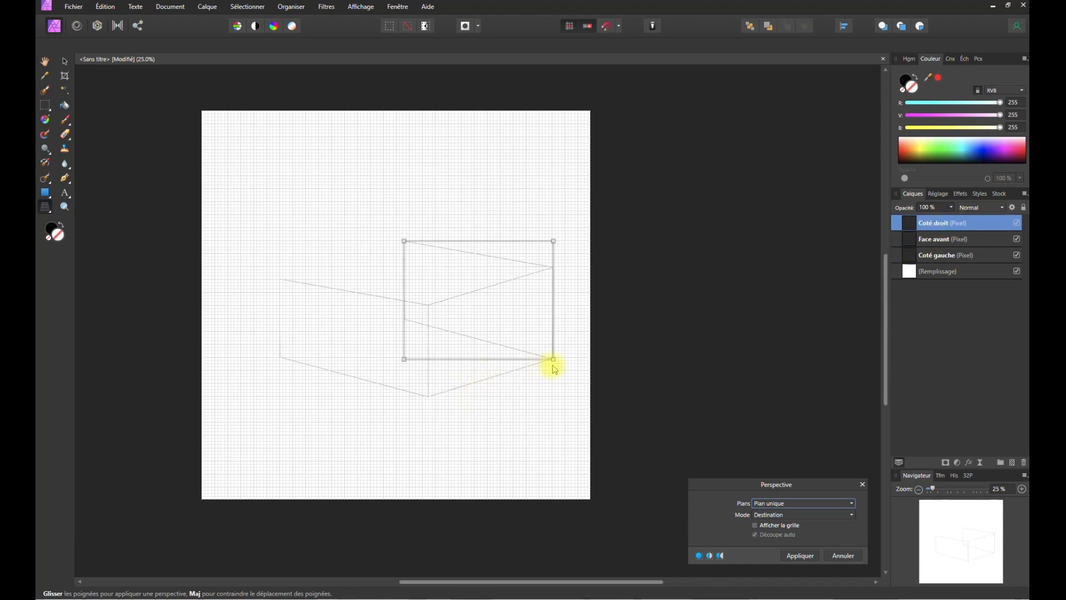
{"action": "mouse_move", "coordinate": [555, 362]}
{"action": "left_mouse_down"}
{"action": "mouse_move", "coordinate": [556, 291]}
{"action": "mouse_move", "coordinate": [556, 359]}
{"action": "left_mouse_up"}
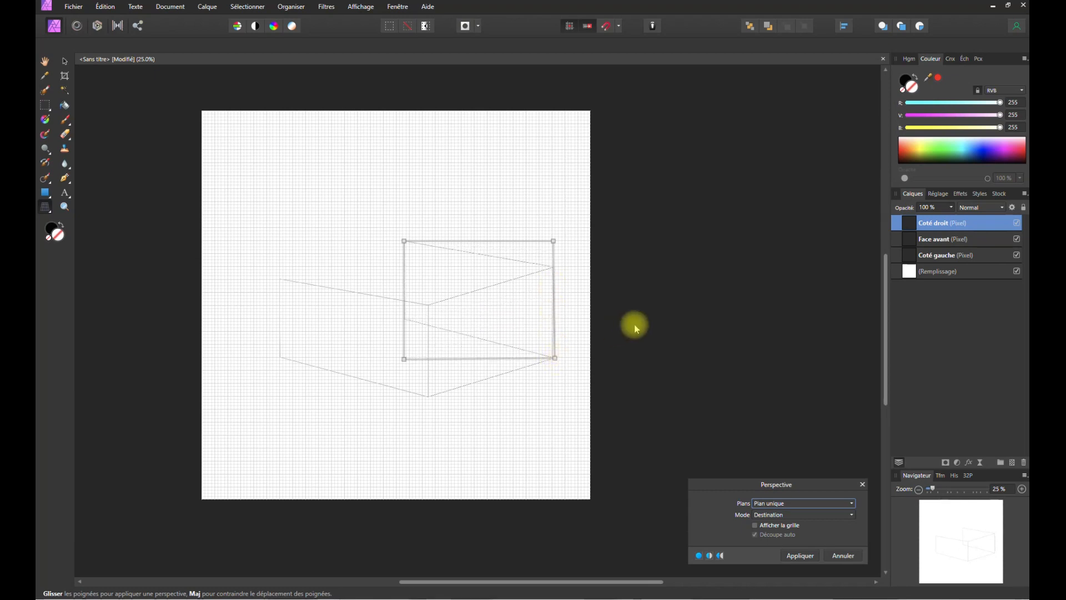
{"action": "key", "text": "Return"}
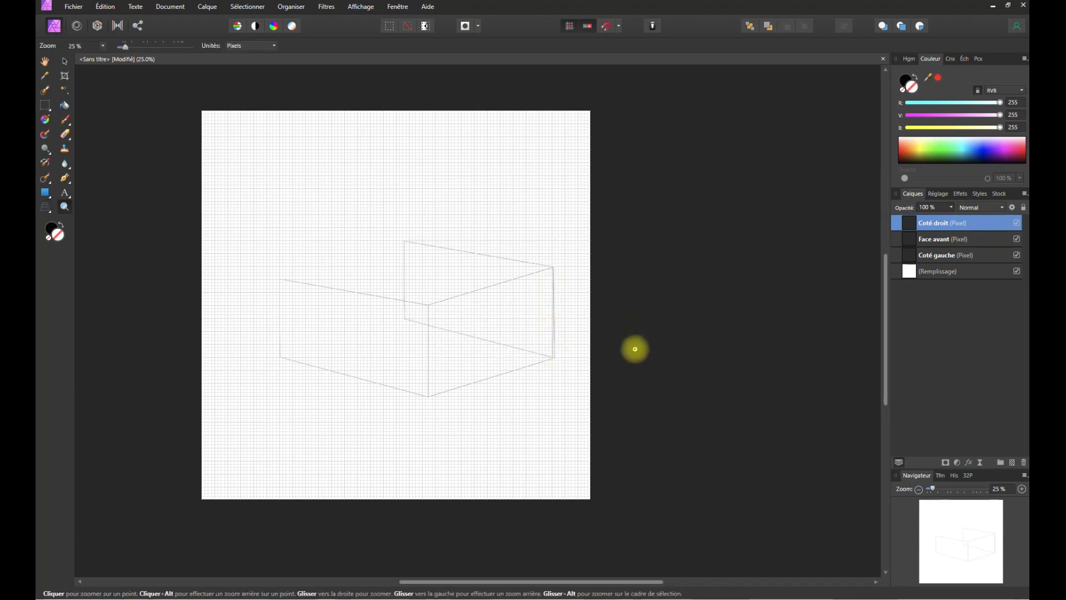
{"action": "key", "text": "ctrl+z"}
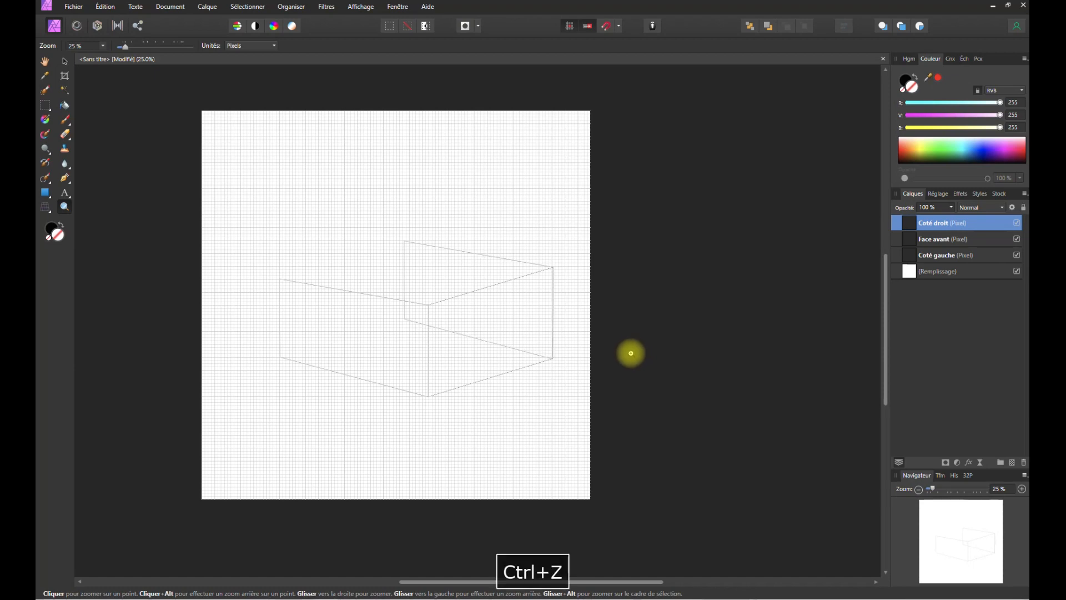
- Raise the lower-right corner of the Face avant outline in perspective so its bottom edge slopes more steeply, and apply the distortion
{"action": "left_click", "coordinate": [938, 239]}
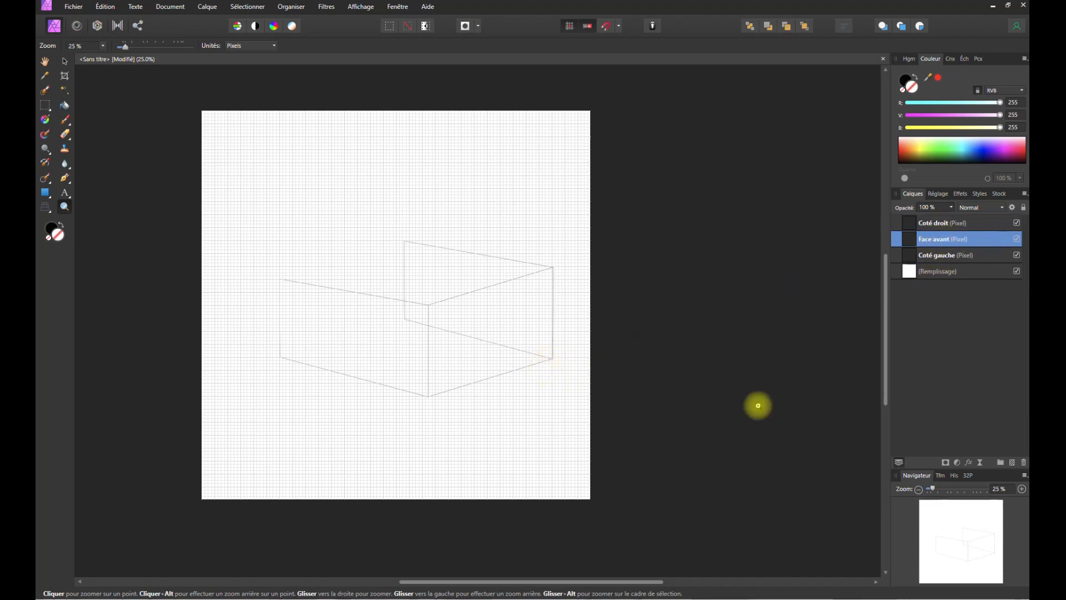
{"action": "left_click", "coordinate": [45, 207]}
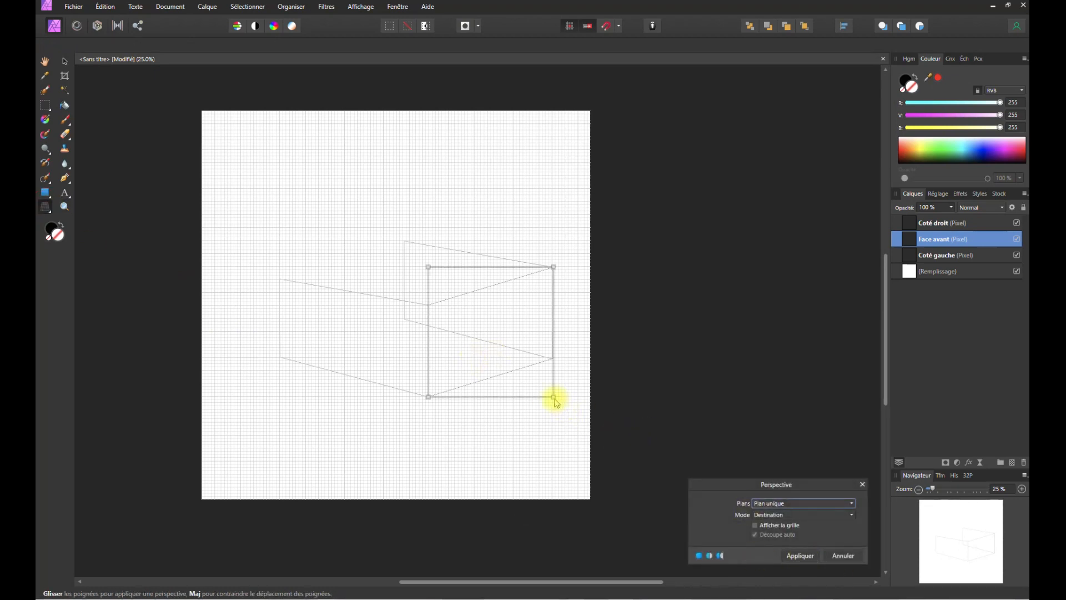
{"action": "left_click_drag", "start_coordinate": [554, 395], "coordinate": [555, 373]}
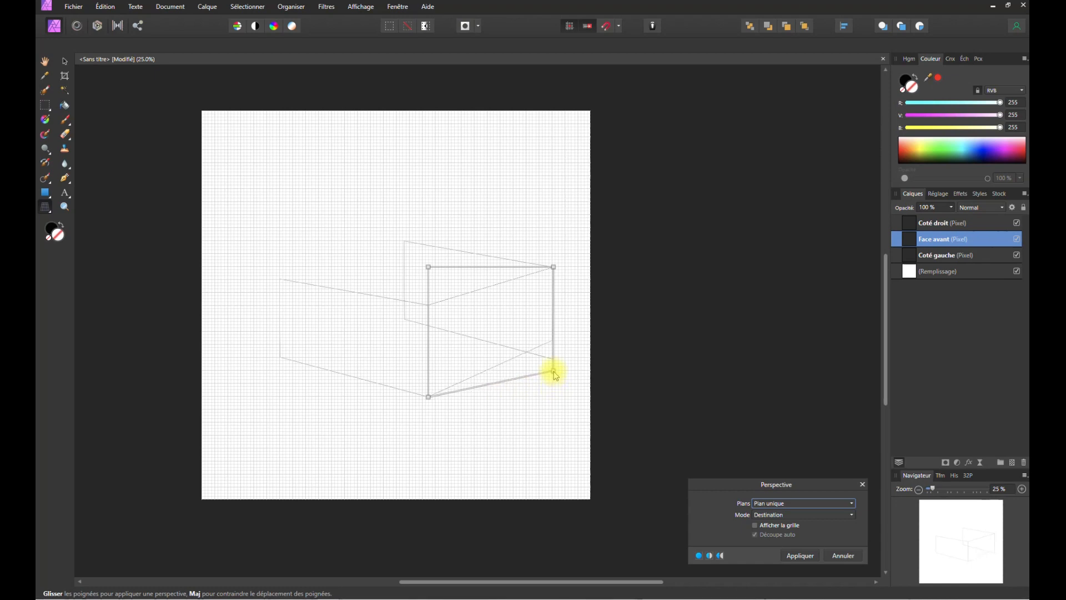
{"action": "left_click", "coordinate": [810, 553]}
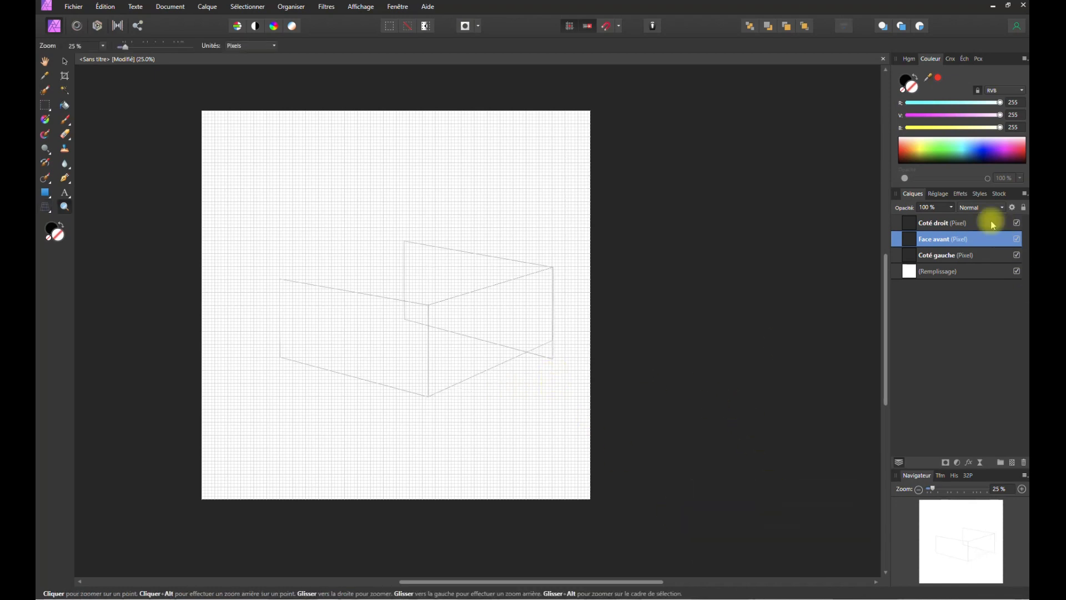
- Distort the Coté droit outline in perspective so its right corners match the right edge of Face avant, and apply it
{"action": "left_click", "coordinate": [947, 223]}
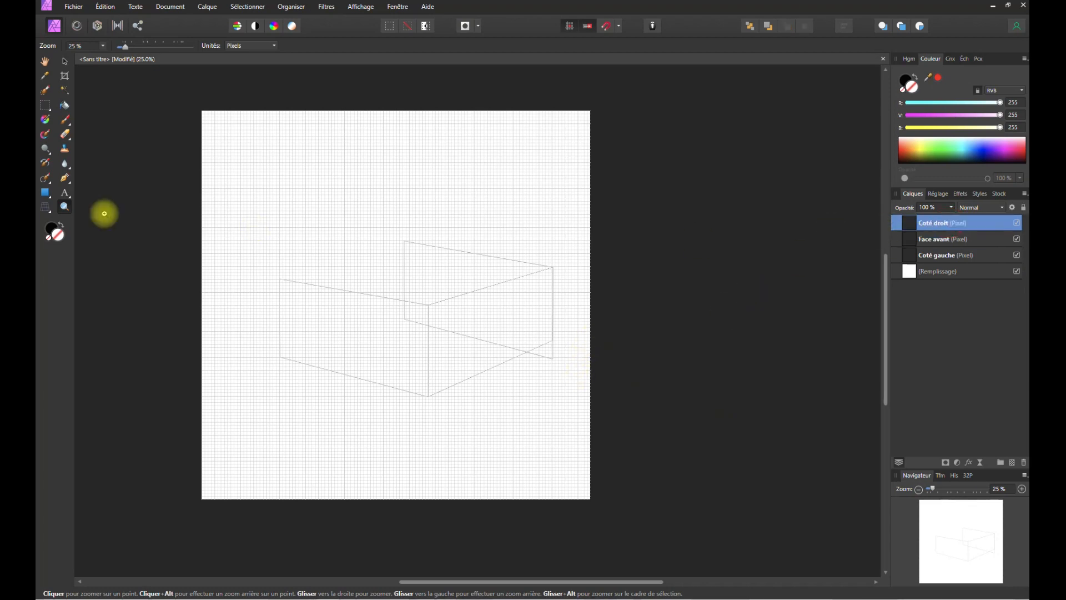
{"action": "left_click", "coordinate": [45, 208]}
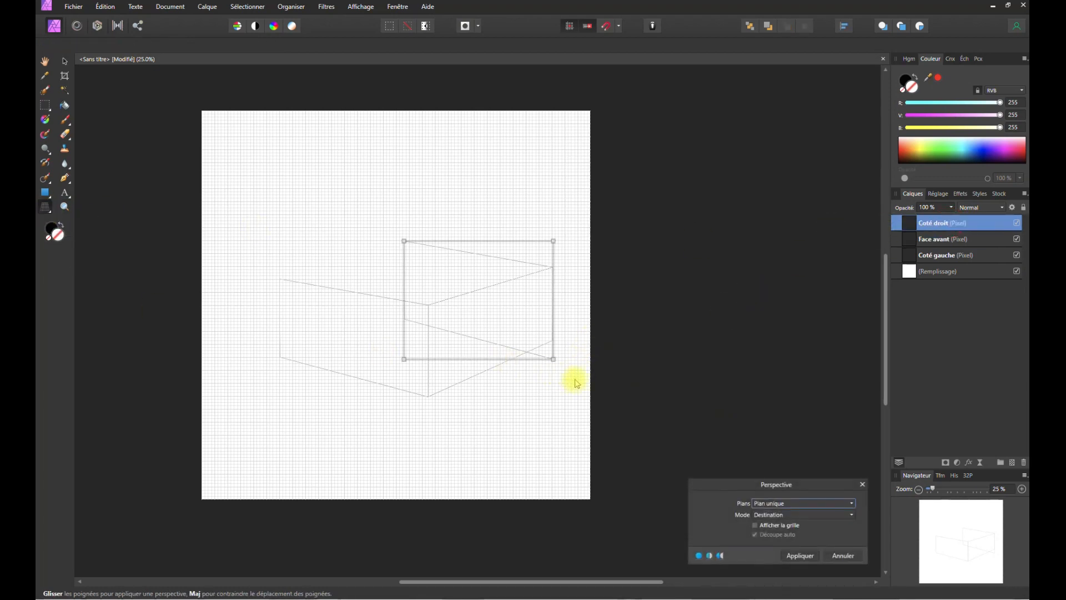
{"action": "left_click_drag", "start_coordinate": [555, 358], "coordinate": [556, 342]}
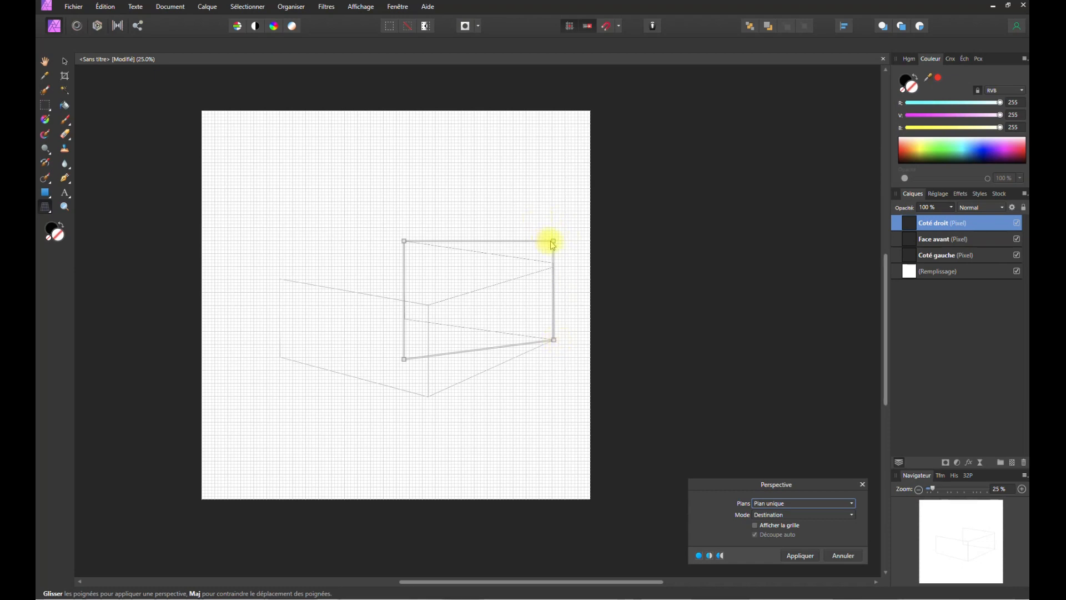
{"action": "left_click_drag", "start_coordinate": [554, 244], "coordinate": [555, 248]}
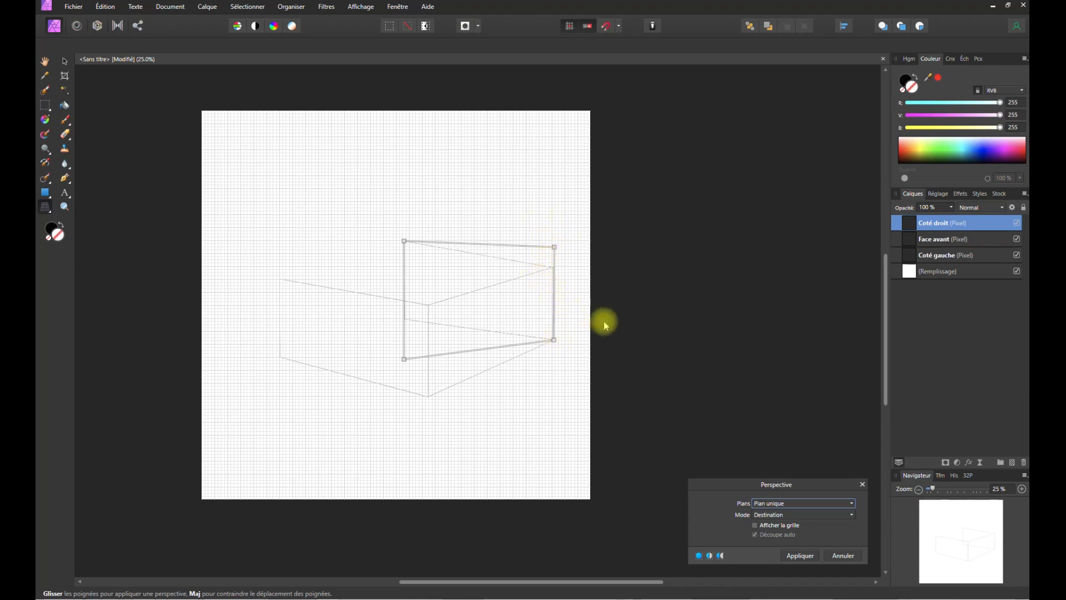
{"action": "left_click", "coordinate": [801, 555]}
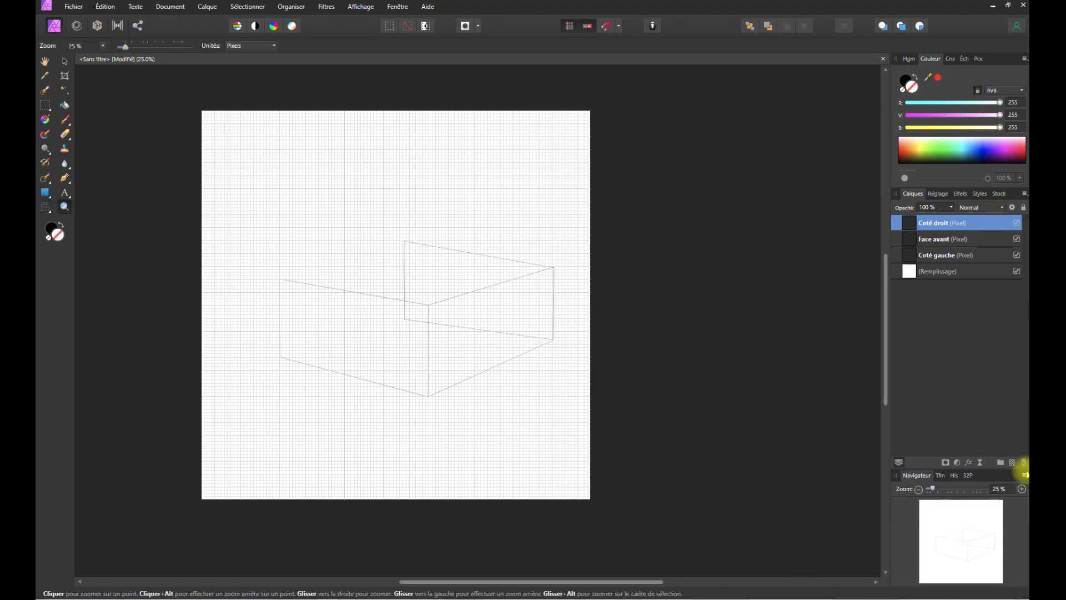
- Start another Perspective on Coté droit and fine-tune its upper-right corner against the upper-right corner of Face avant
{"action": "left_click", "coordinate": [1023, 489]}
{"action": "left_click", "coordinate": [1023, 489]}
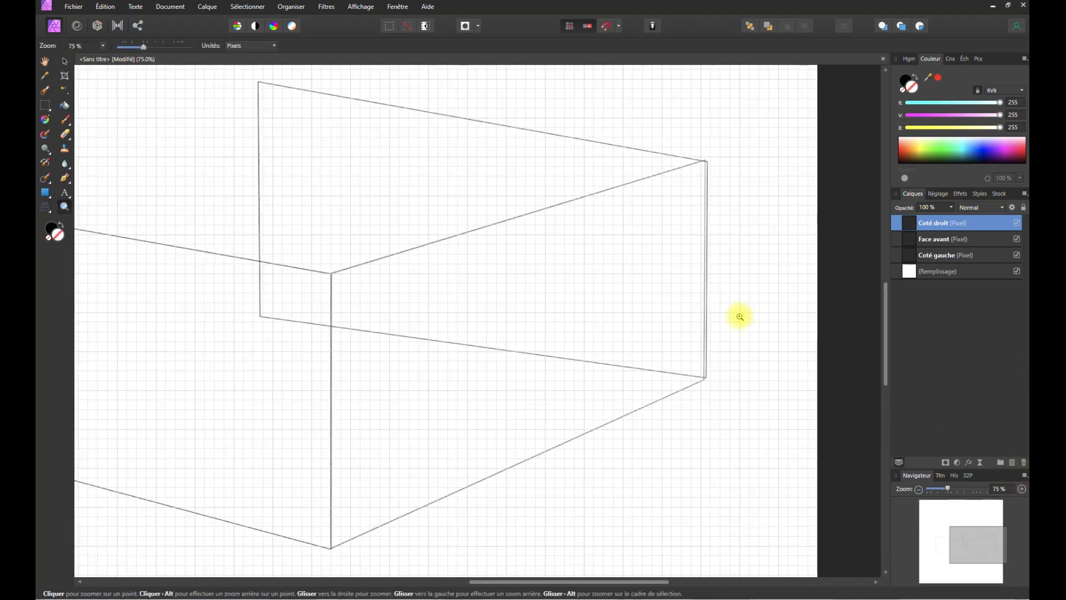
{"action": "double_click", "coordinate": [933, 223]}
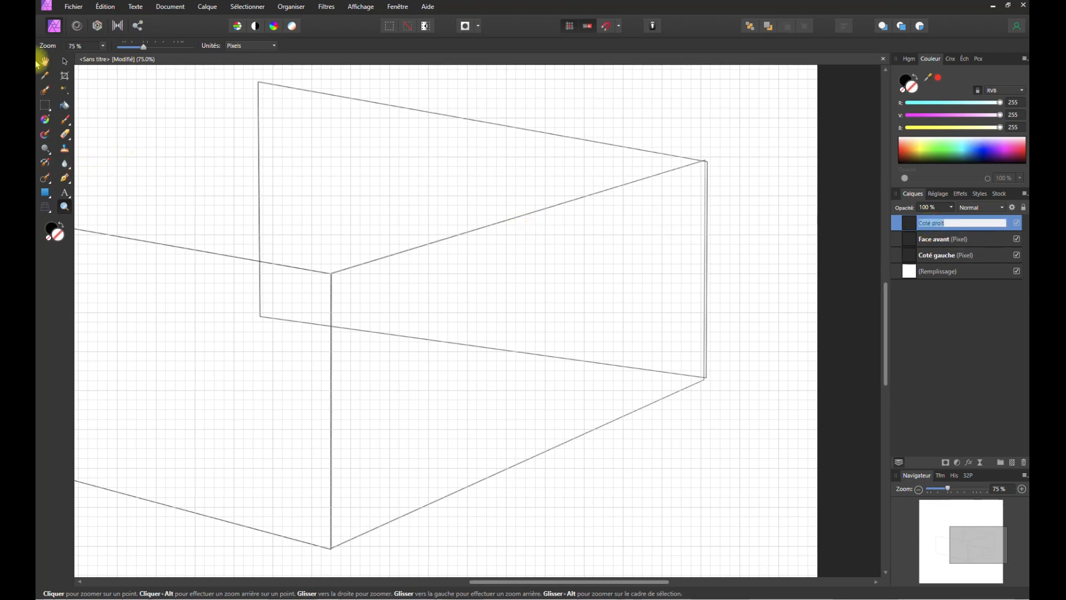
{"action": "left_click", "coordinate": [45, 206]}
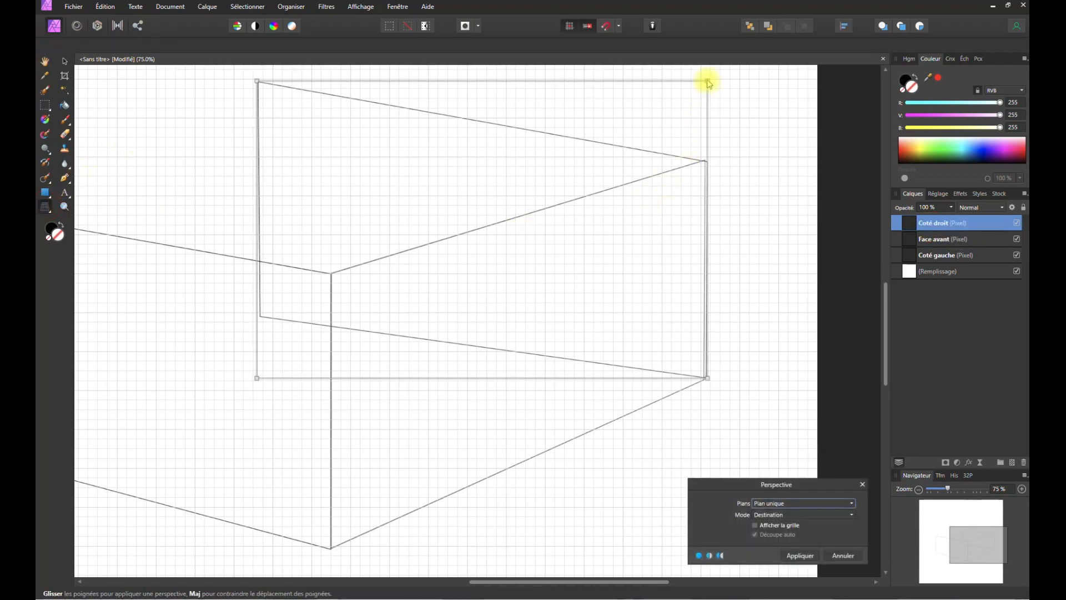
{"action": "left_click_drag", "start_coordinate": [709, 83], "coordinate": [706, 84]}
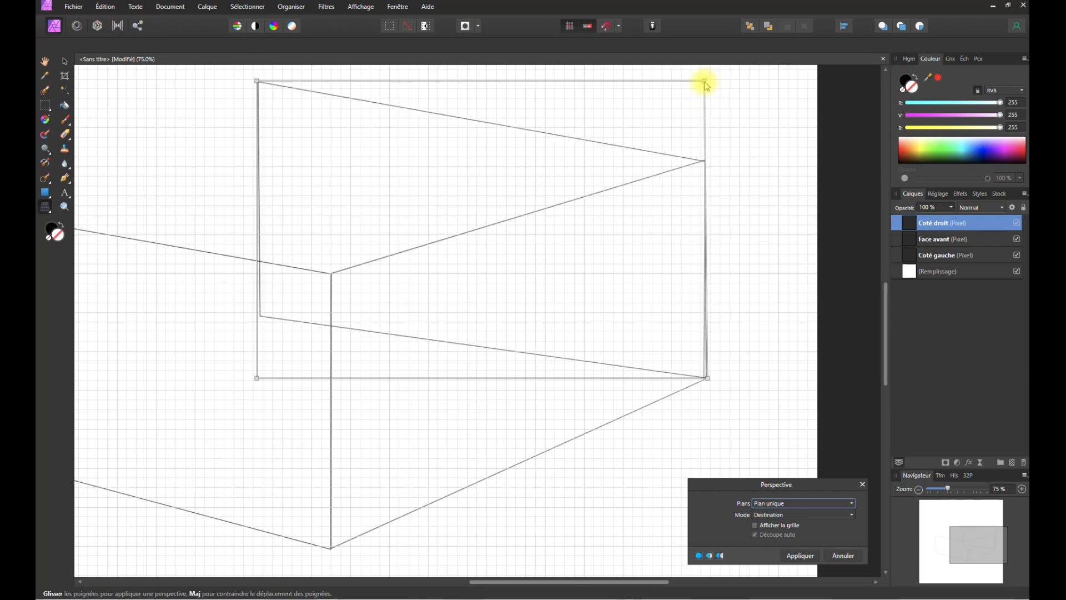
{"action": "left_click_drag", "start_coordinate": [706, 84], "coordinate": [706, 80]}
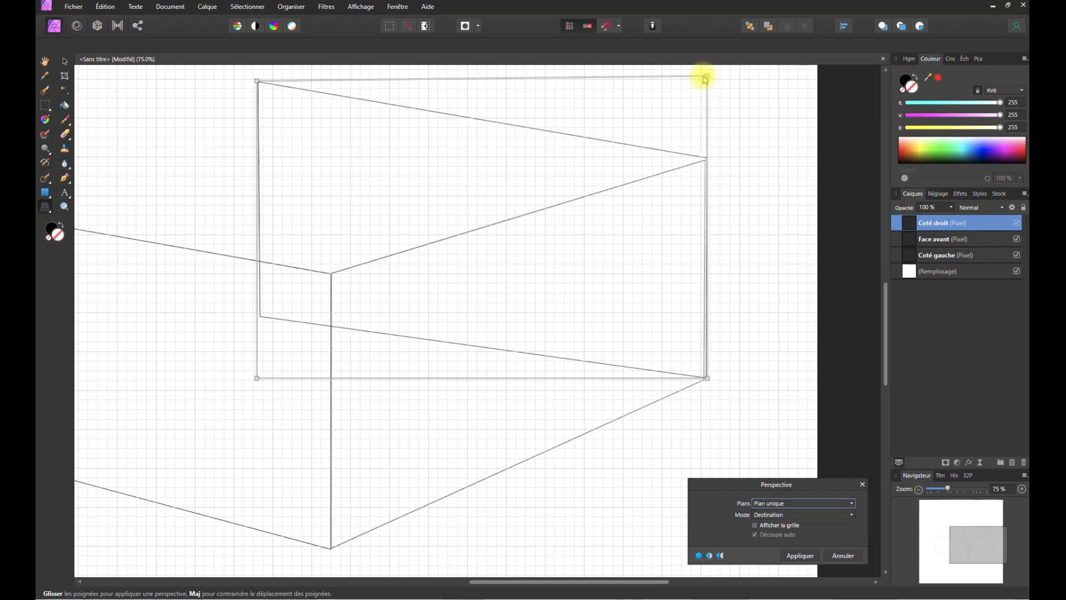
{"action": "left_click_drag", "start_coordinate": [707, 75], "coordinate": [707, 80]}
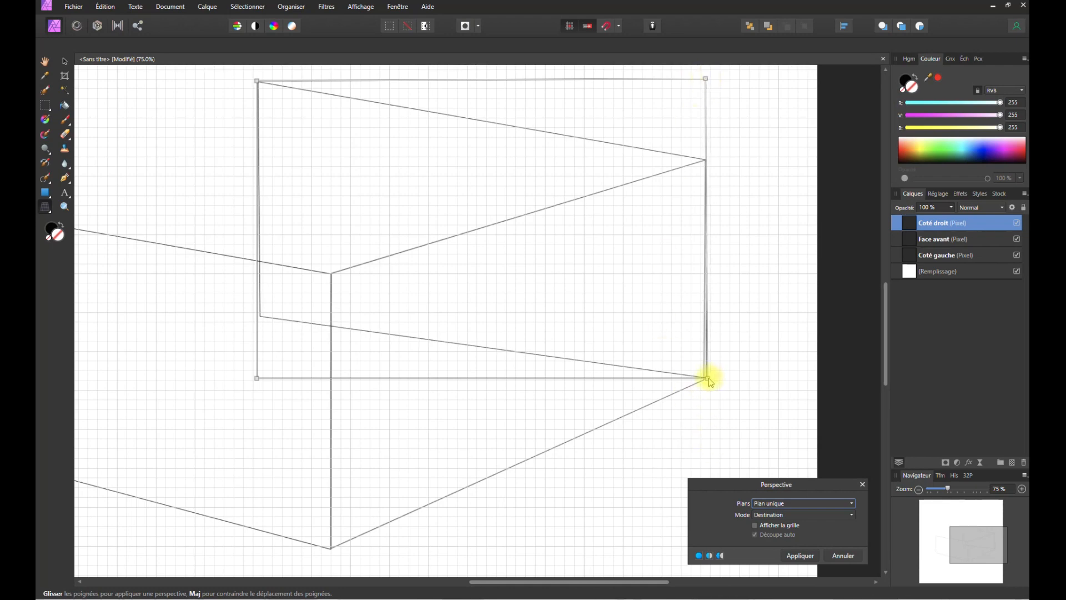
{"action": "key", "text": "space"}
{"action": "left_click_drag", "start_coordinate": [320, 295], "coordinate": [365, 262]}
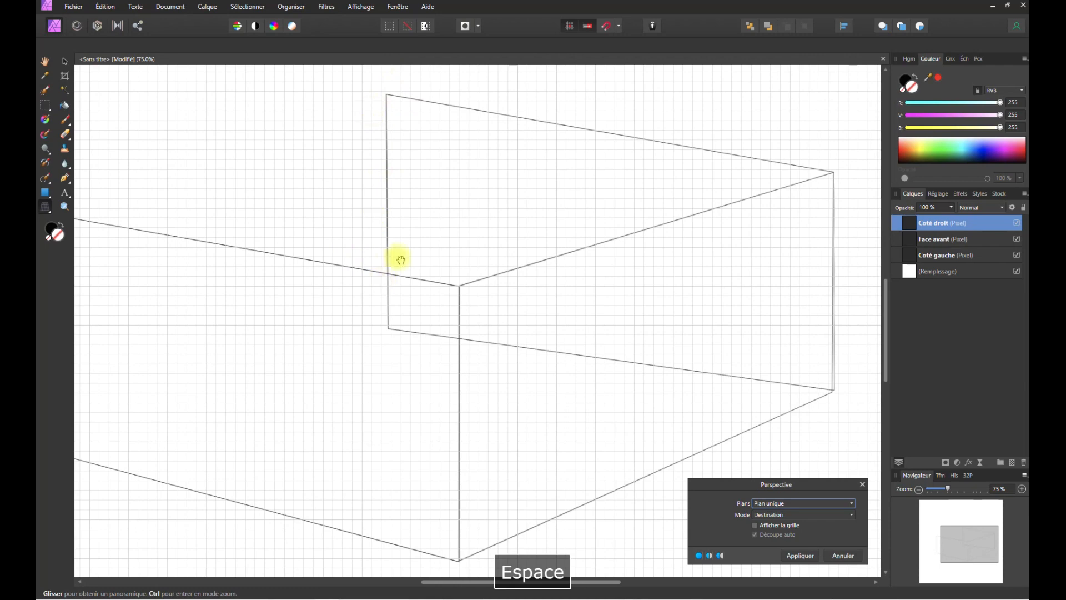
- Duplicate the Face avant layer and rename the copy as "Face arrière"
{"action": "left_click", "coordinate": [934, 241]}
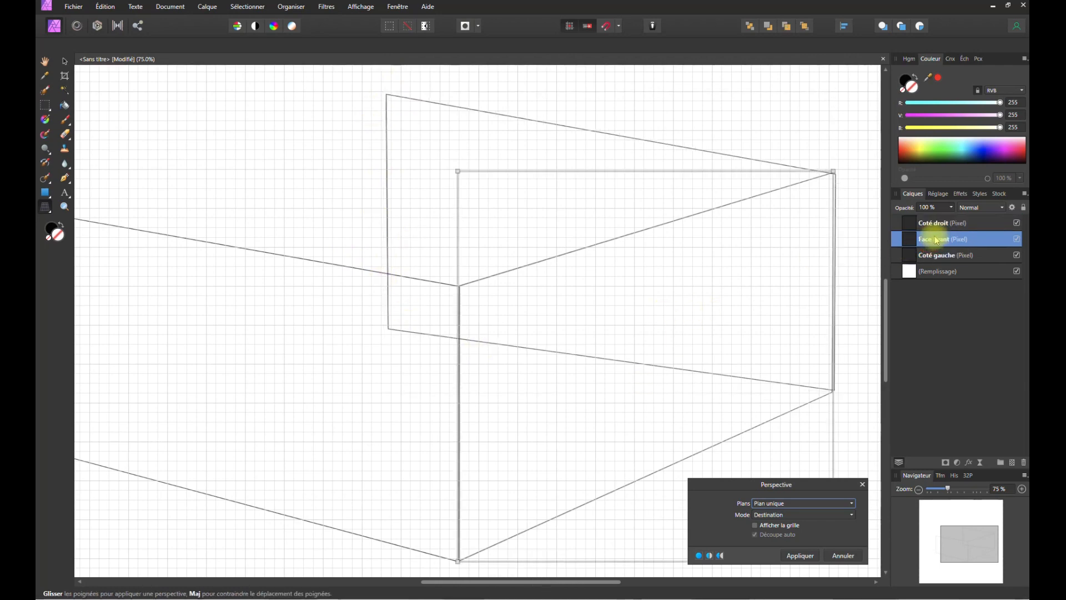
{"action": "right_click", "coordinate": [937, 240]}
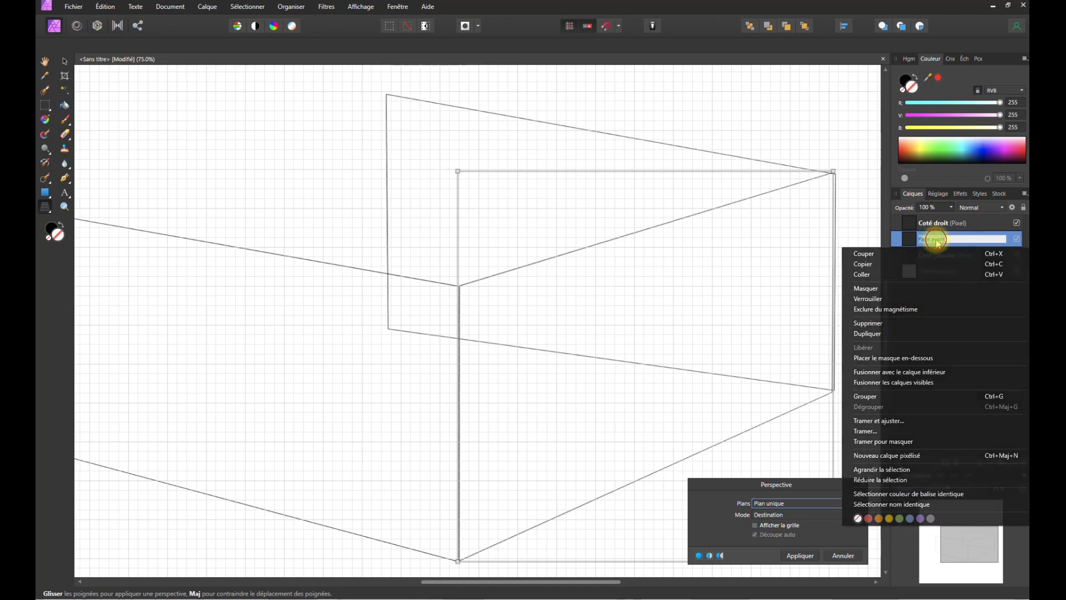
{"action": "double_click", "coordinate": [928, 239]}
{"action": "left_click", "coordinate": [912, 241]}
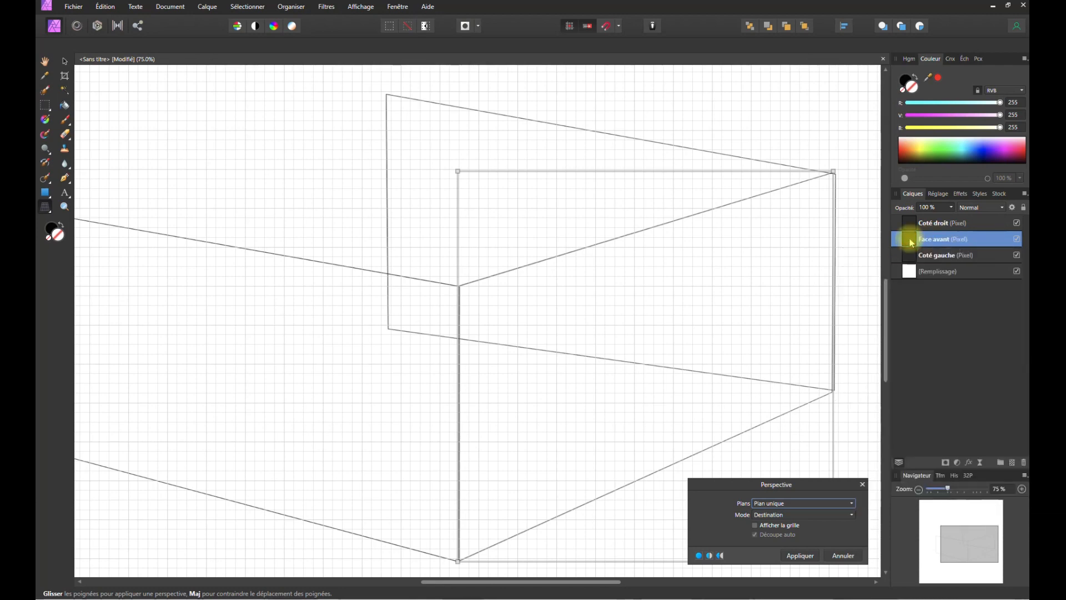
{"action": "key", "text": "ctrl+j"}
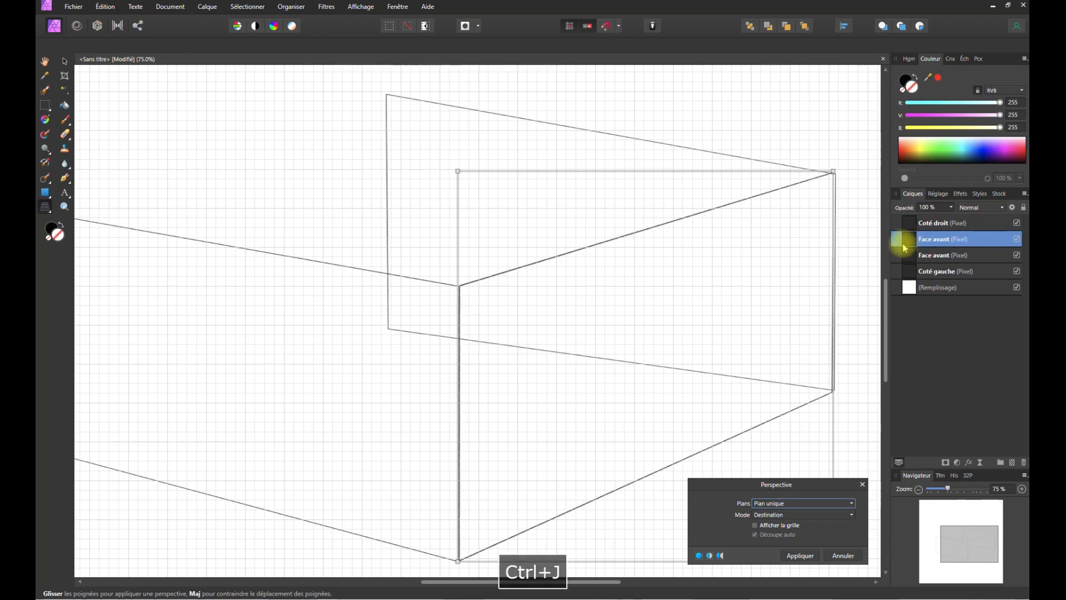
{"action": "double_click", "coordinate": [932, 240]}
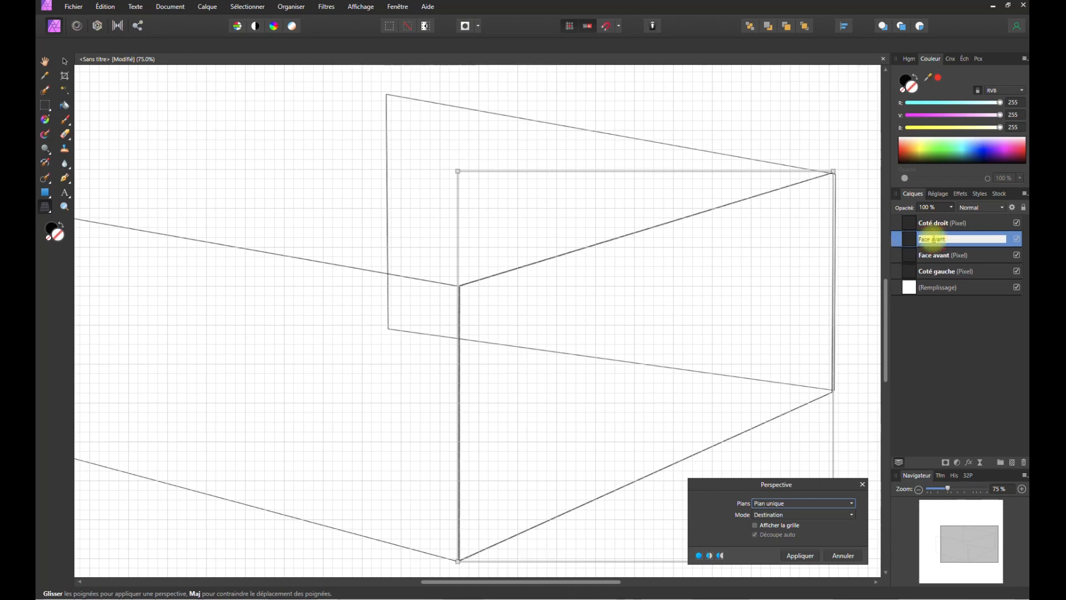
{"action": "double_click", "coordinate": [935, 239]}
{"action": "type", "text": "arrière"}
{"action": "key", "text": "Return"}
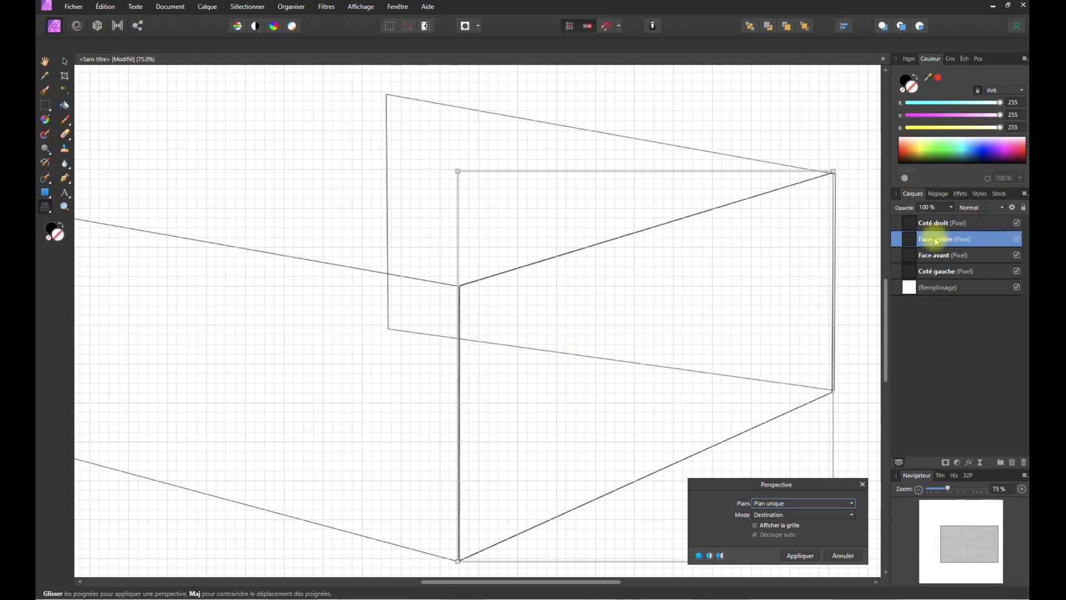
- Move the Face arrière outline to the back of the cube, aligning its lower-left corner with the lower-left corner of Coté gauche
{"action": "left_click", "coordinate": [65, 63]}
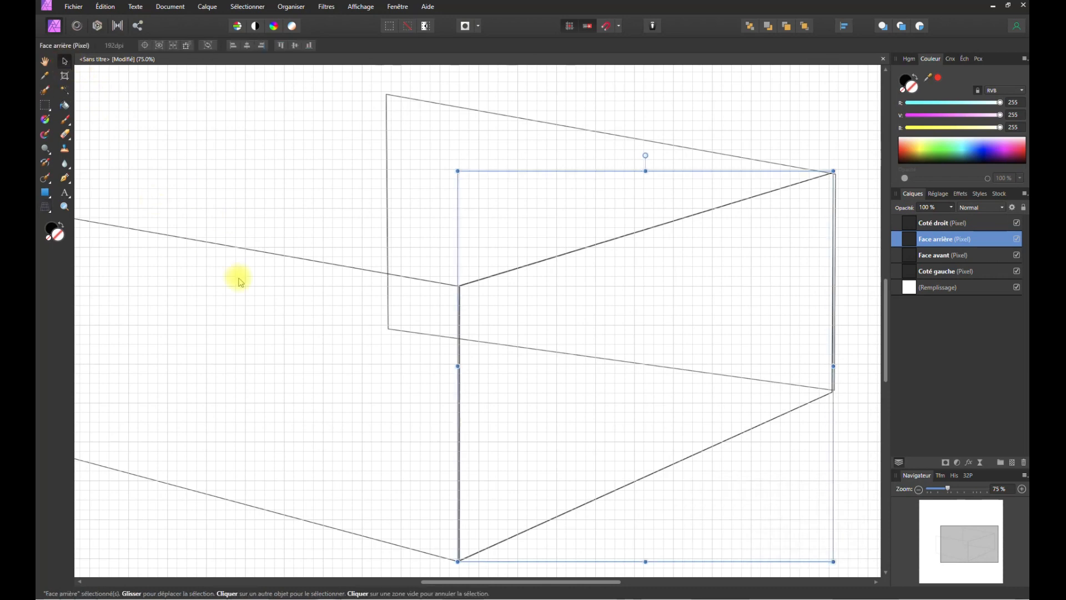
{"action": "left_click", "coordinate": [924, 491]}
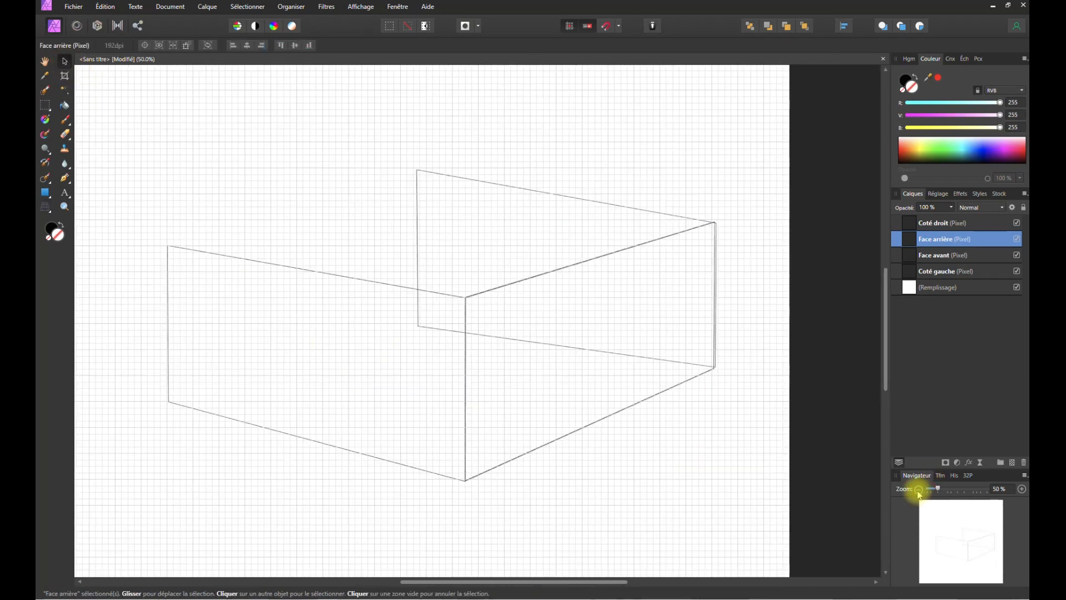
{"action": "left_click", "coordinate": [924, 491]}
{"action": "left_click_drag", "start_coordinate": [531, 329], "coordinate": [384, 292]}
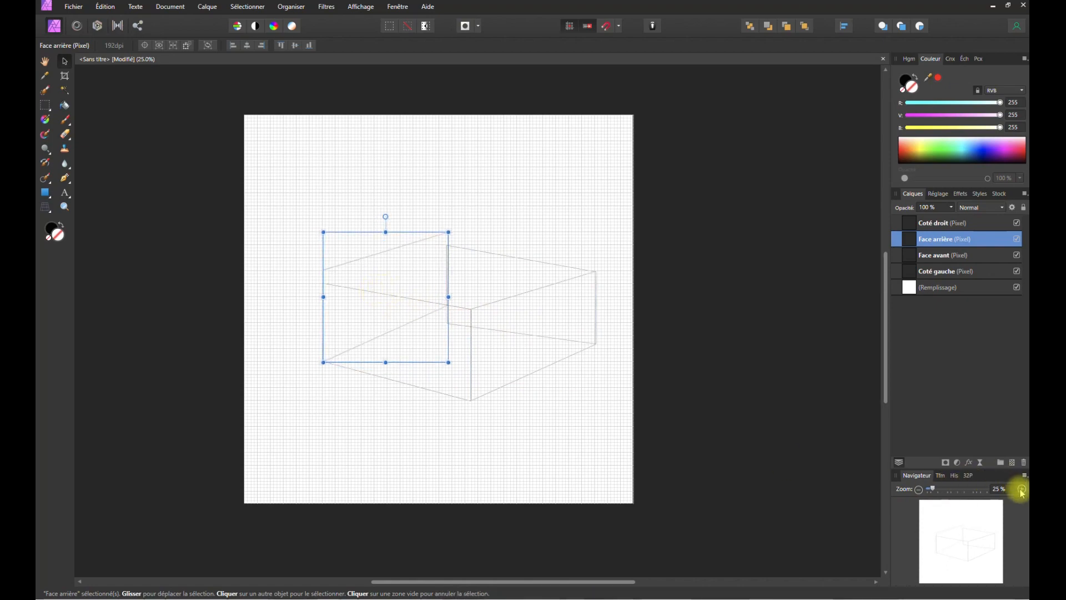
{"action": "left_click", "coordinate": [1023, 489]}
{"action": "left_click", "coordinate": [1022, 489]}
{"action": "left_click", "coordinate": [1022, 488]}
{"action": "key", "text": "space"}
{"action": "left_click_drag", "start_coordinate": [476, 435], "coordinate": [852, 416]}
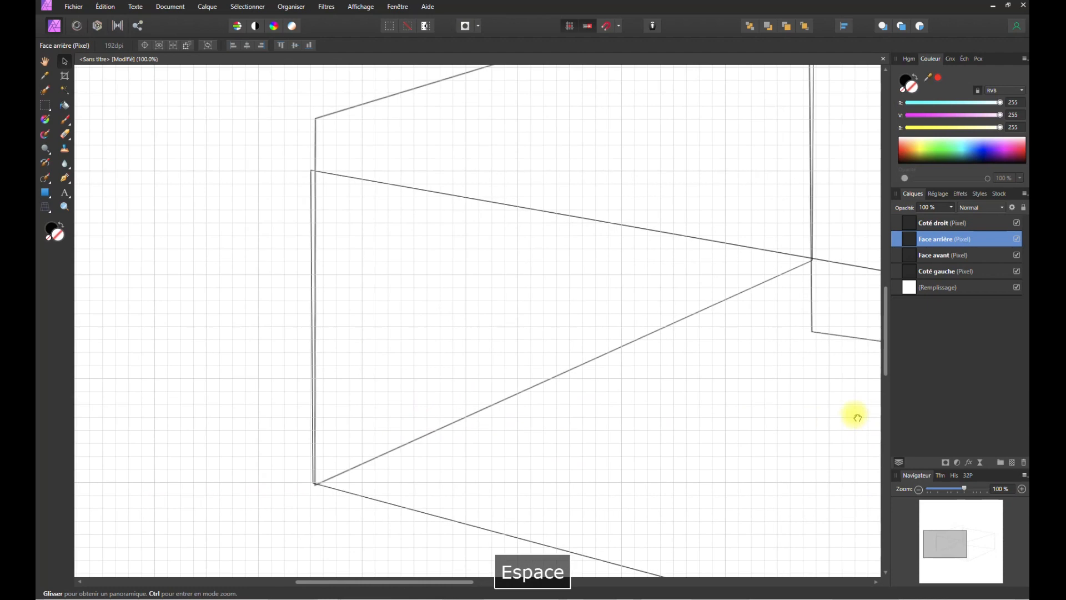
{"action": "mouse_move", "coordinate": [707, 393]}
{"action": "left_mouse_down"}
{"action": "mouse_move", "coordinate": [458, 393]}
{"action": "mouse_move", "coordinate": [567, 369]}
{"action": "mouse_move", "coordinate": [616, 391]}
{"action": "mouse_move", "coordinate": [530, 405]}
{"action": "mouse_move", "coordinate": [550, 352]}
{"action": "mouse_move", "coordinate": [702, 388]}
{"action": "mouse_move", "coordinate": [714, 403]}
{"action": "left_mouse_up"}
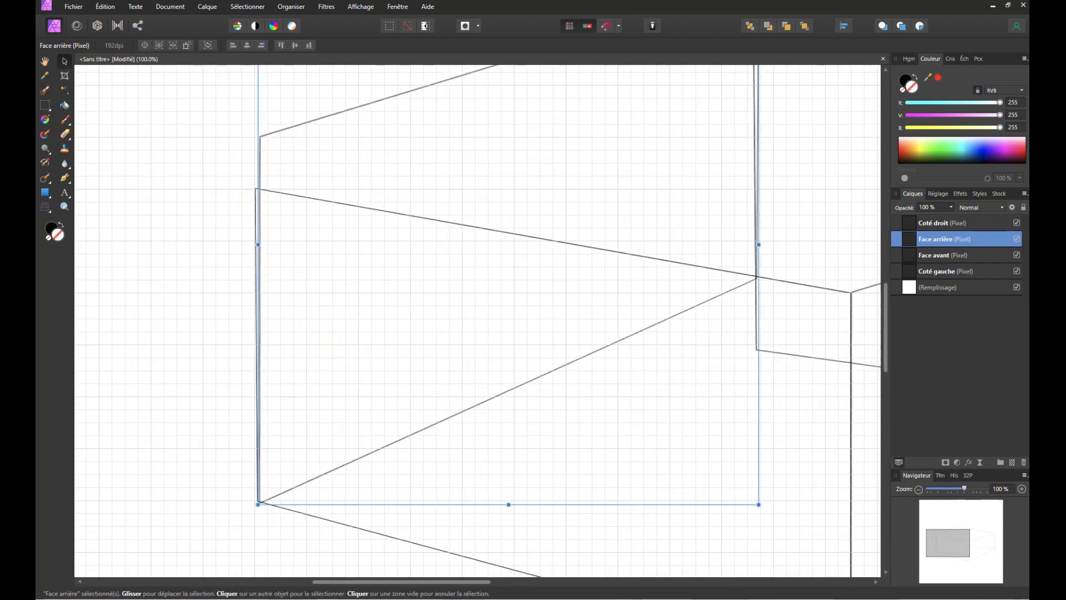
- Start a Perspective on Face arrière and lower its upper corners to meet the upper-left corners of Coté gauche and Coté droit
{"action": "left_click", "coordinate": [47, 209]}
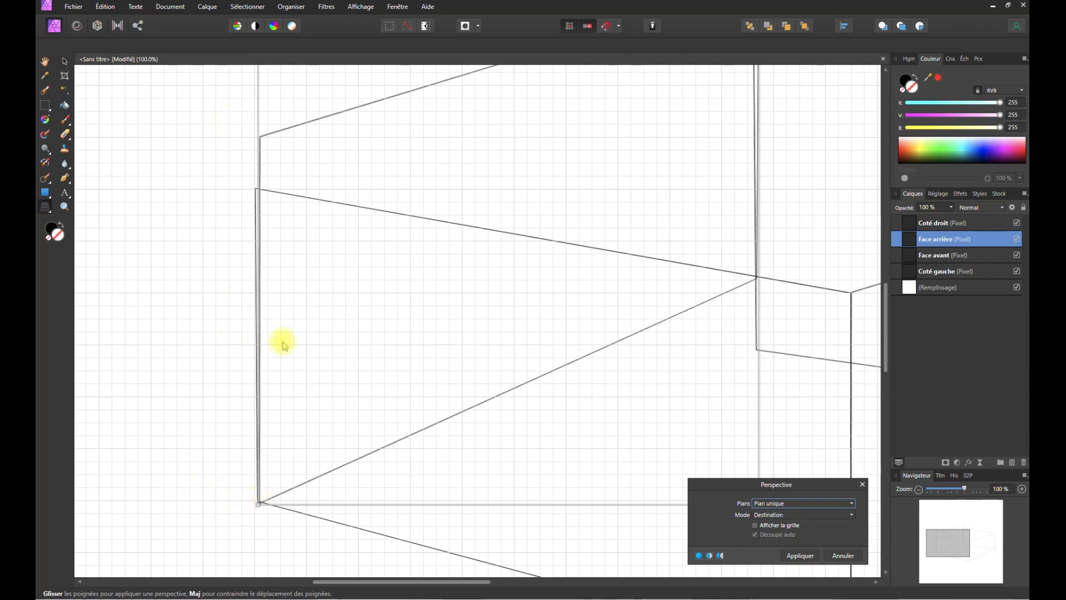
{"action": "key", "text": "space"}
{"action": "left_click_drag", "start_coordinate": [309, 290], "coordinate": [317, 439]}
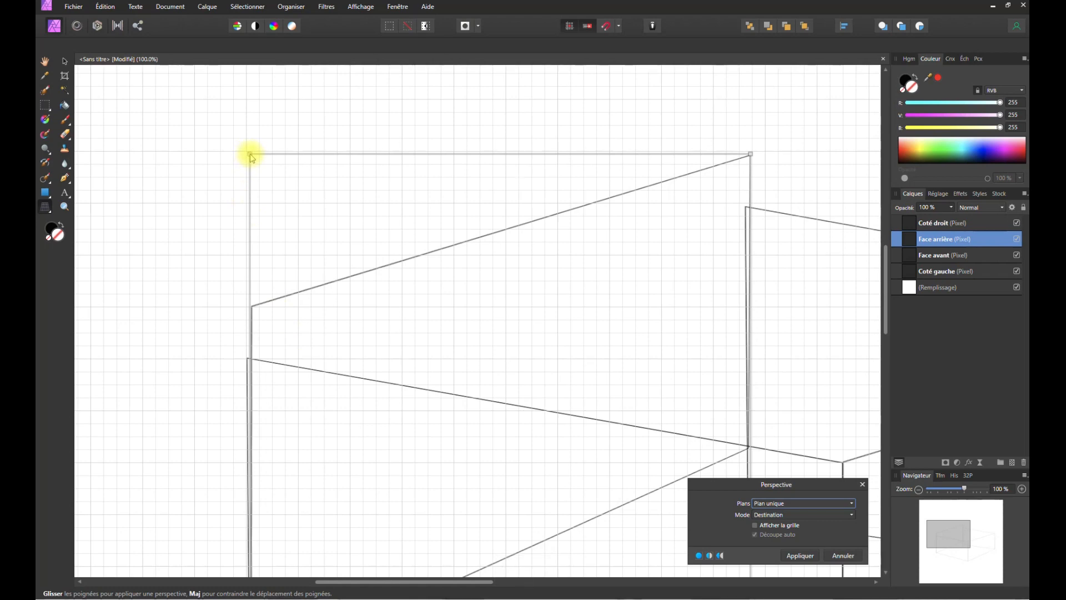
{"action": "left_click_drag", "start_coordinate": [251, 158], "coordinate": [247, 228]}
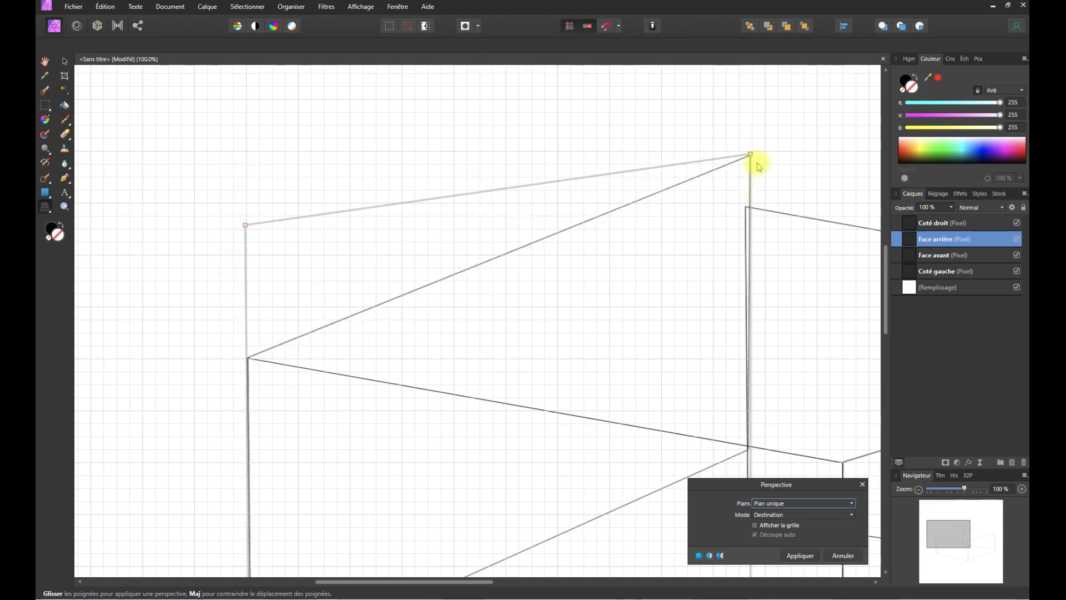
{"action": "left_click_drag", "start_coordinate": [751, 157], "coordinate": [748, 210]}
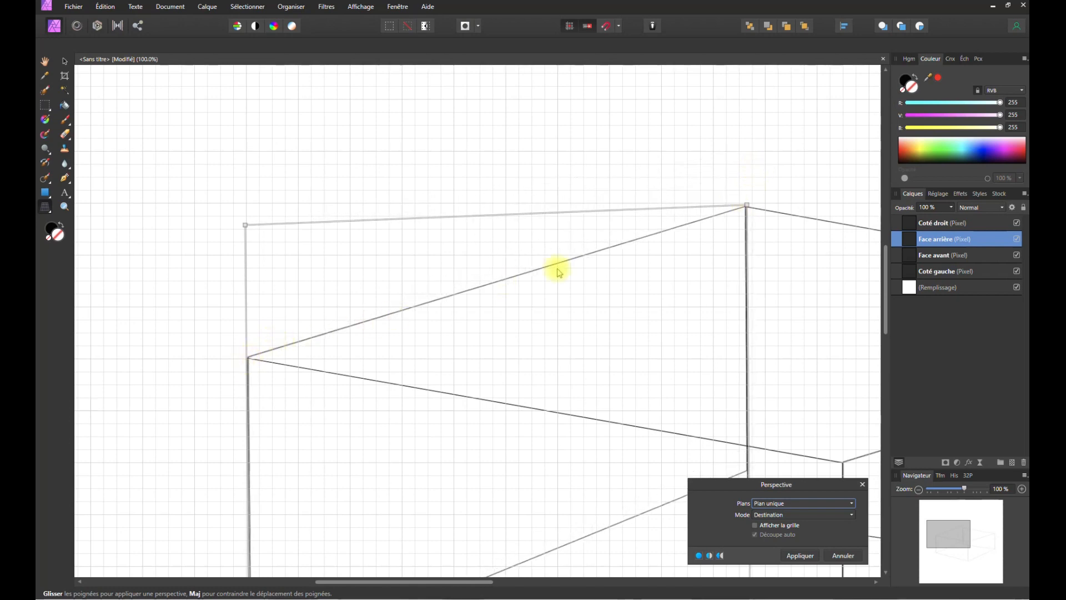
- Align the lower corners of Face arrière with the lower-left corners of Coté gauche and Coté droit, and refine its upper-left corner
{"action": "key", "text": "space"}
{"action": "left_click_drag", "start_coordinate": [430, 348], "coordinate": [406, 83]}
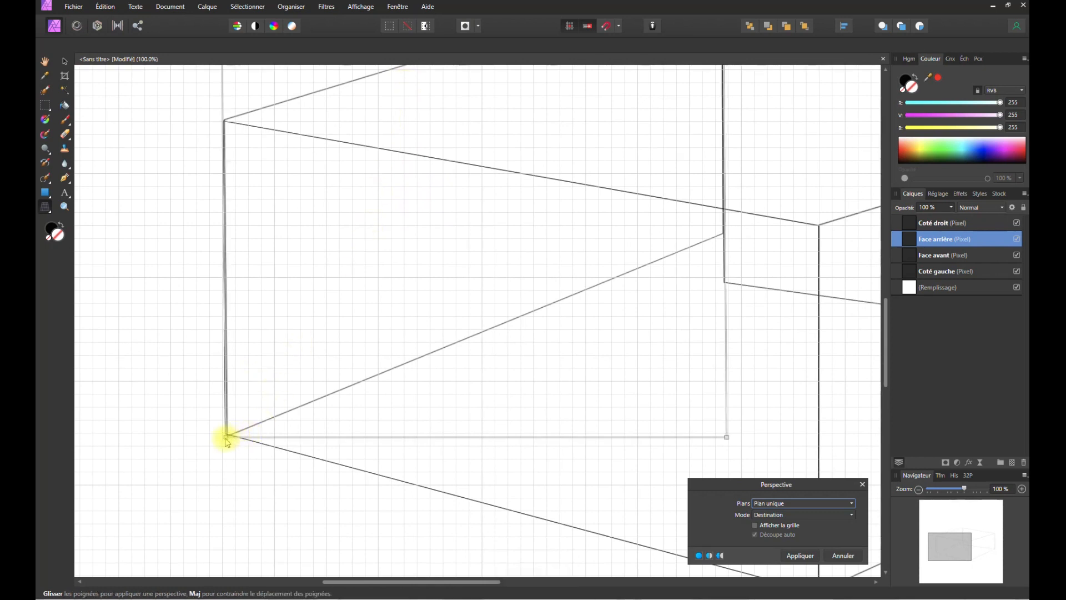
{"action": "left_click_drag", "start_coordinate": [225, 438], "coordinate": [226, 434]}
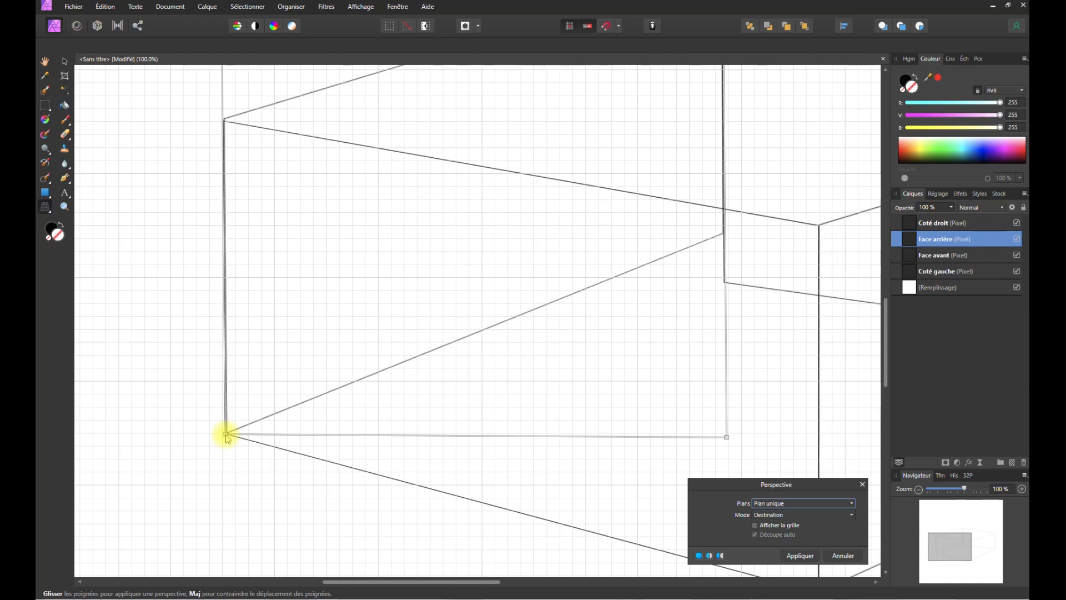
{"action": "left_click_drag", "start_coordinate": [726, 437], "coordinate": [729, 524]}
{"action": "key", "text": "space"}
{"action": "left_click_drag", "start_coordinate": [437, 258], "coordinate": [435, 357]}
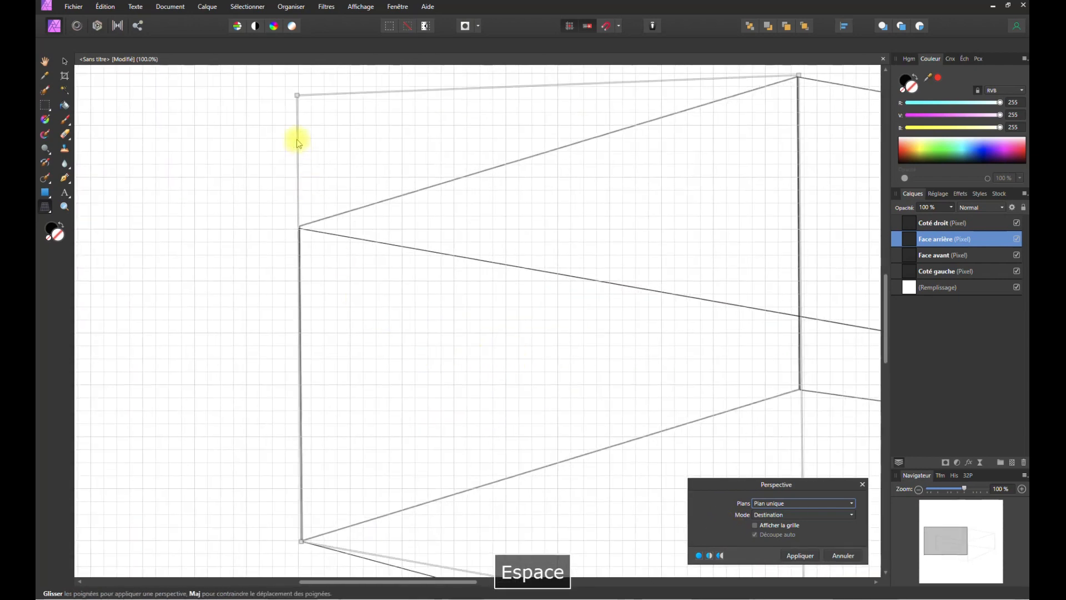
{"action": "left_click_drag", "start_coordinate": [298, 95], "coordinate": [299, 100]}
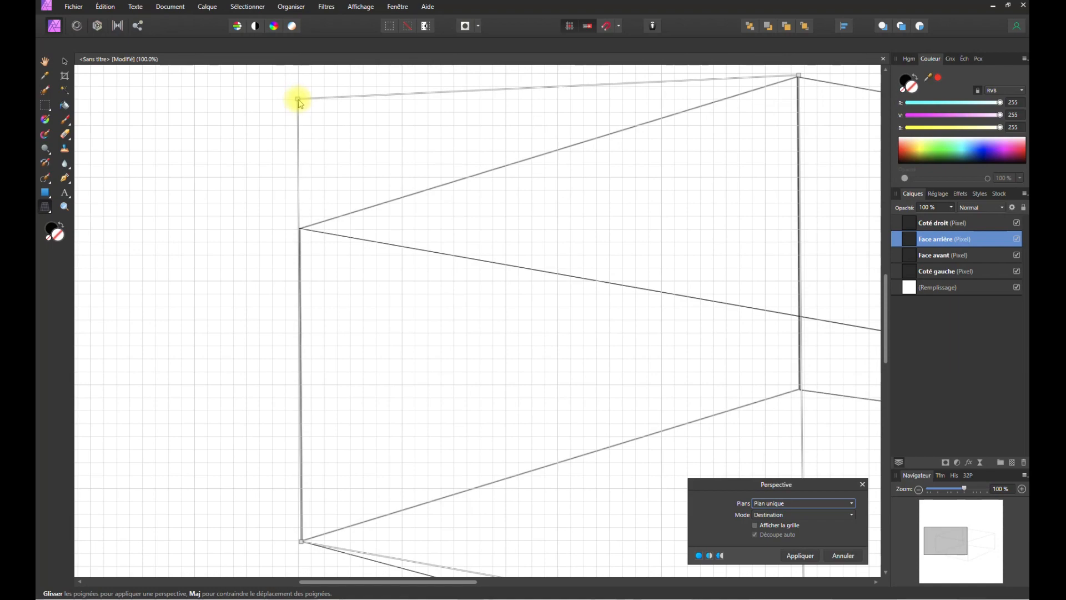
- Try lowering the upper-right corner of Face arrière well below Coté droit's top, then raise its lower-right corner to the base of Coté droit
{"action": "key", "text": "space"}
{"action": "left_click_drag", "start_coordinate": [572, 409], "coordinate": [495, 283]}
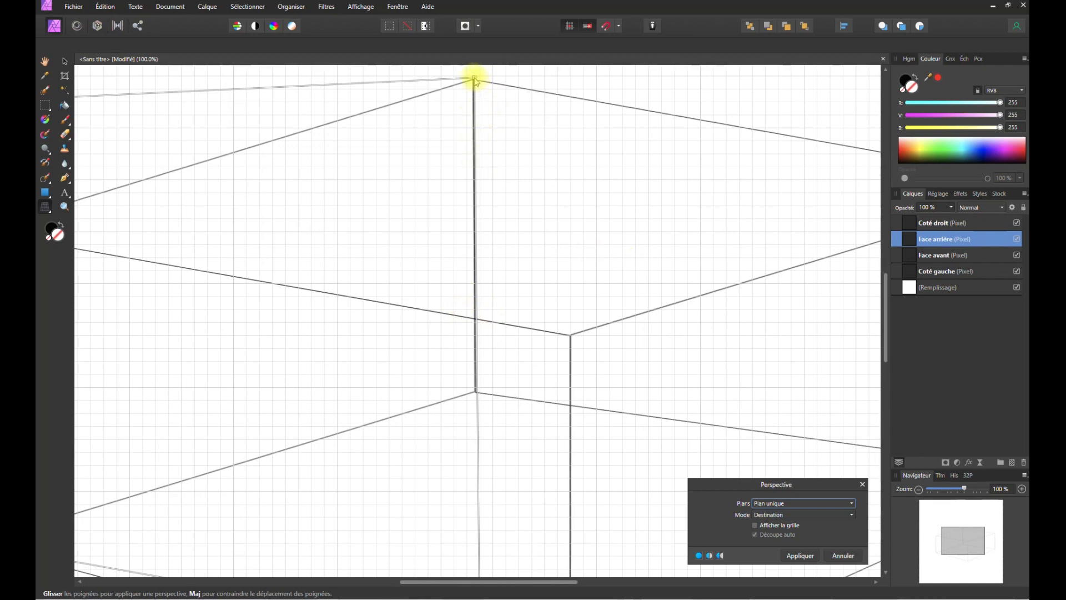
{"action": "left_click_drag", "start_coordinate": [476, 82], "coordinate": [482, 192]}
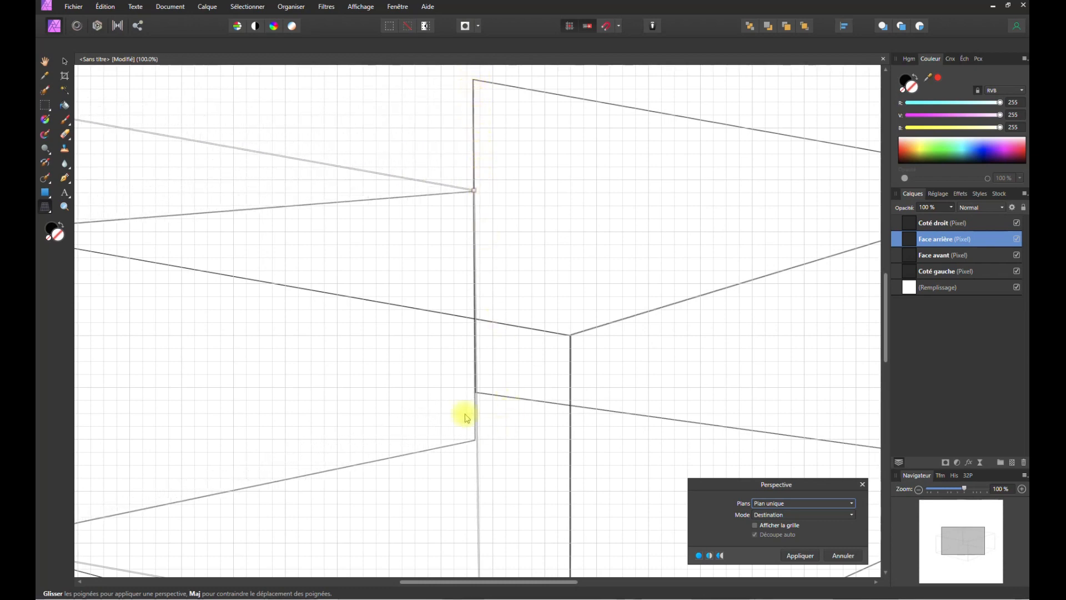
{"action": "key", "text": "space"}
{"action": "left_click_drag", "start_coordinate": [531, 287], "coordinate": [556, 92]}
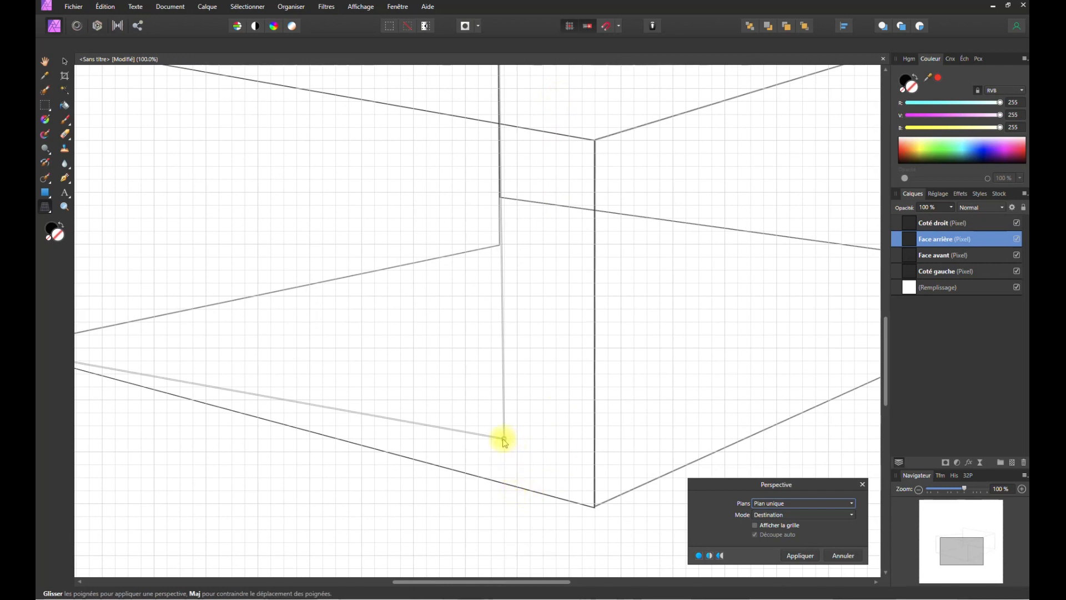
{"action": "left_click_drag", "start_coordinate": [504, 440], "coordinate": [518, 358]}
{"action": "key", "text": "space"}
{"action": "left_click_drag", "start_coordinate": [533, 307], "coordinate": [537, 461]}
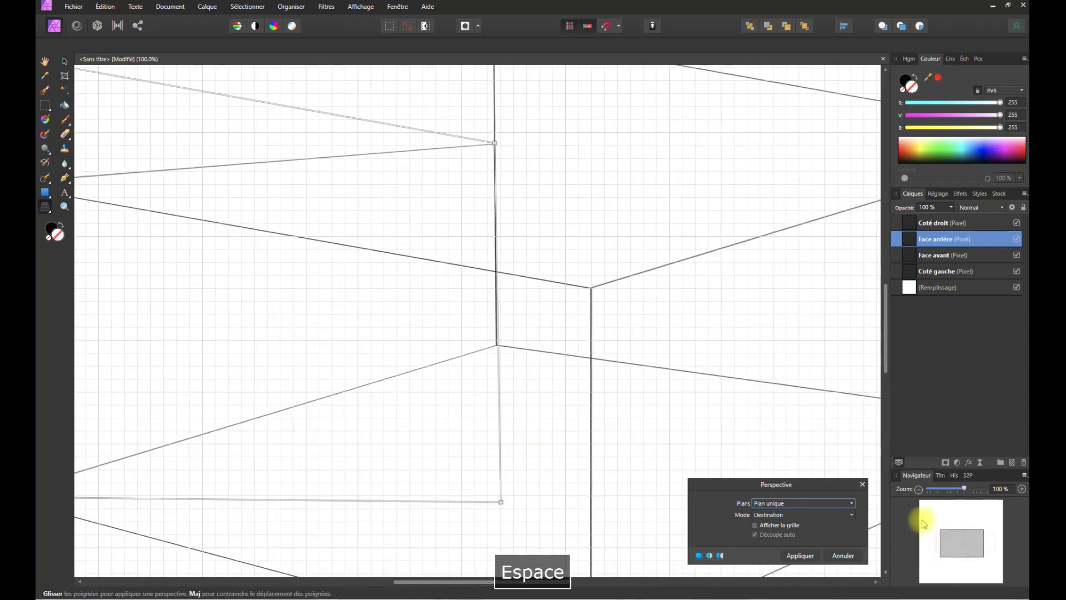
- Try a gentler drop of Face arrière's upper-right corner, realign its lower-right corner with Coté droit's base, and switch to Coté droit
{"action": "left_click", "coordinate": [919, 489]}
{"action": "left_click", "coordinate": [919, 489]}
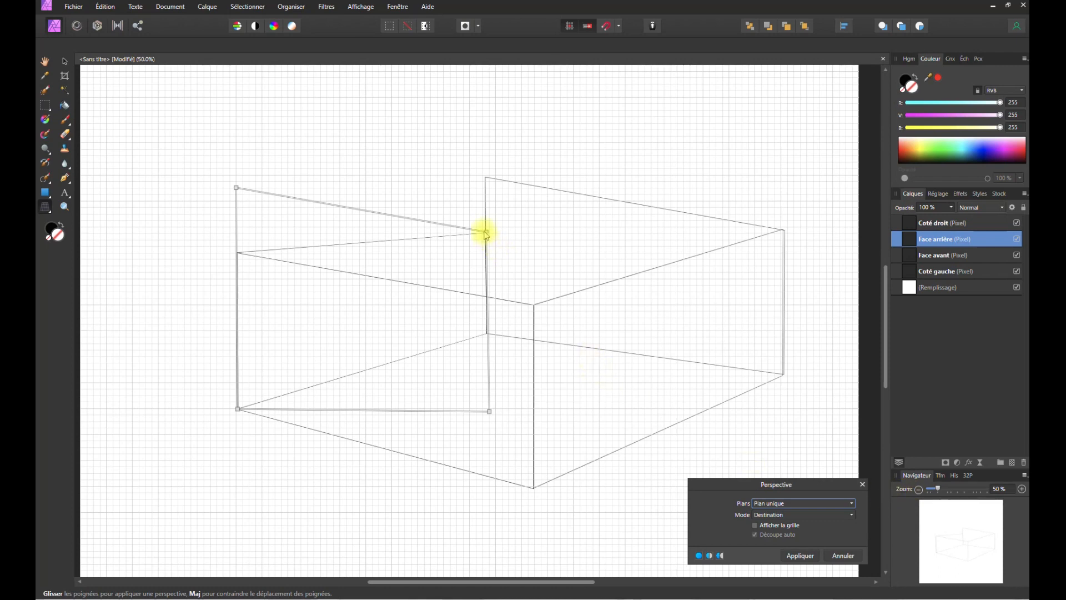
{"action": "left_click_drag", "start_coordinate": [487, 231], "coordinate": [490, 211]}
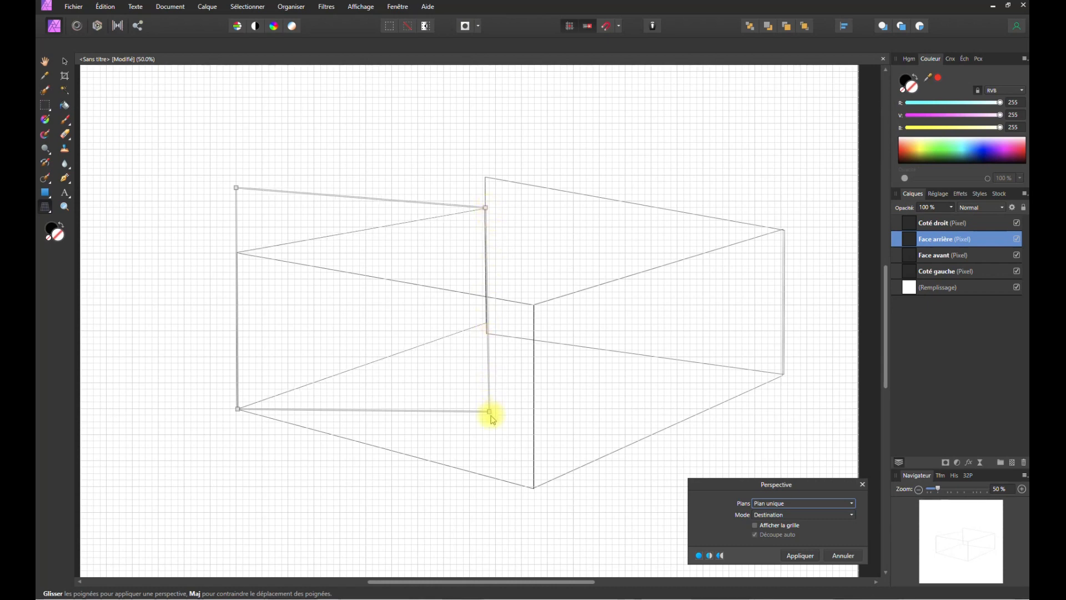
{"action": "left_click_drag", "start_coordinate": [491, 413], "coordinate": [492, 435]}
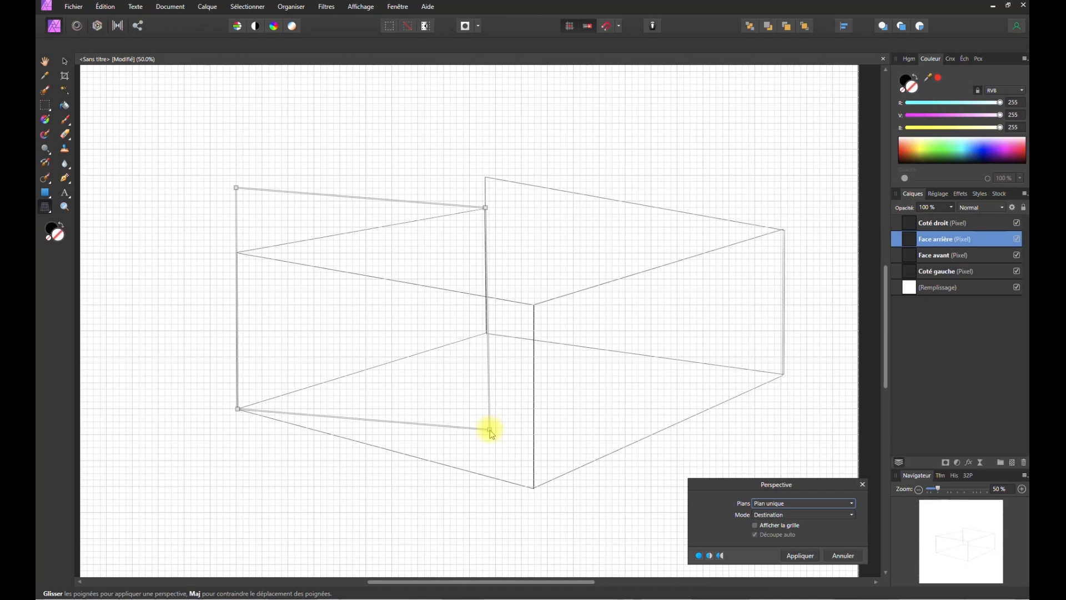
{"action": "left_click", "coordinate": [946, 224]}
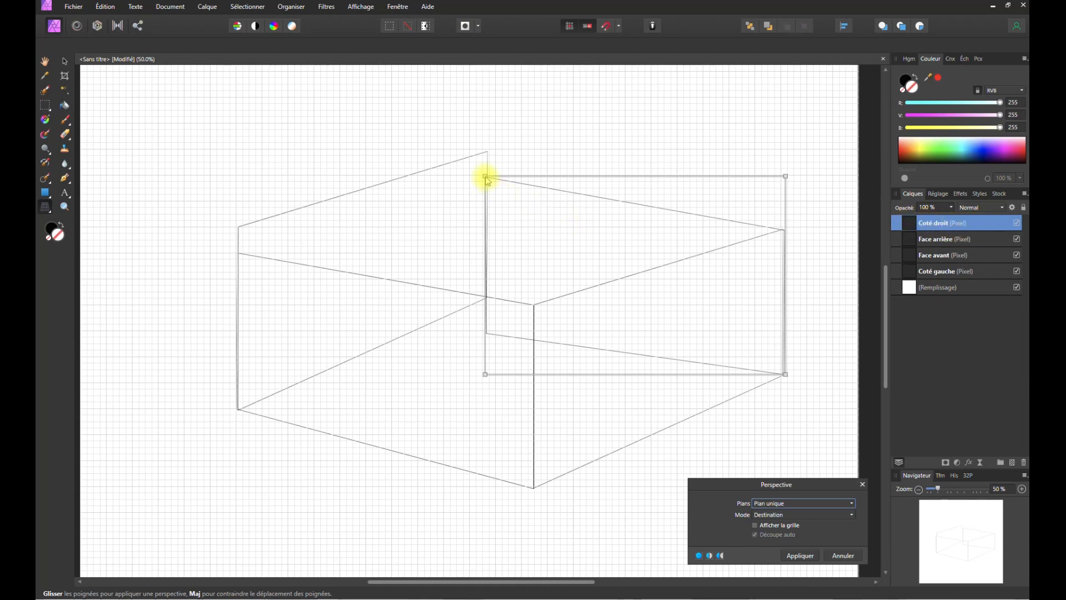
- Reselect Face arrière and distort its upper corners onto the tops of Coté gauche and Coté droit, raising its lower-right corner
{"action": "left_click", "coordinate": [947, 240]}
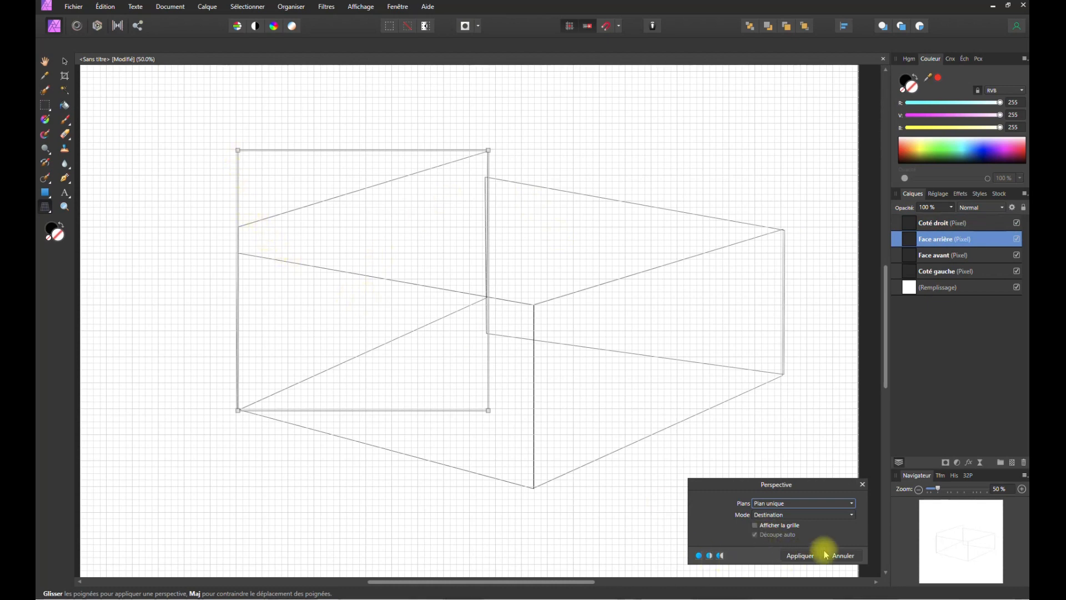
{"action": "left_click_drag", "start_coordinate": [239, 152], "coordinate": [242, 189]}
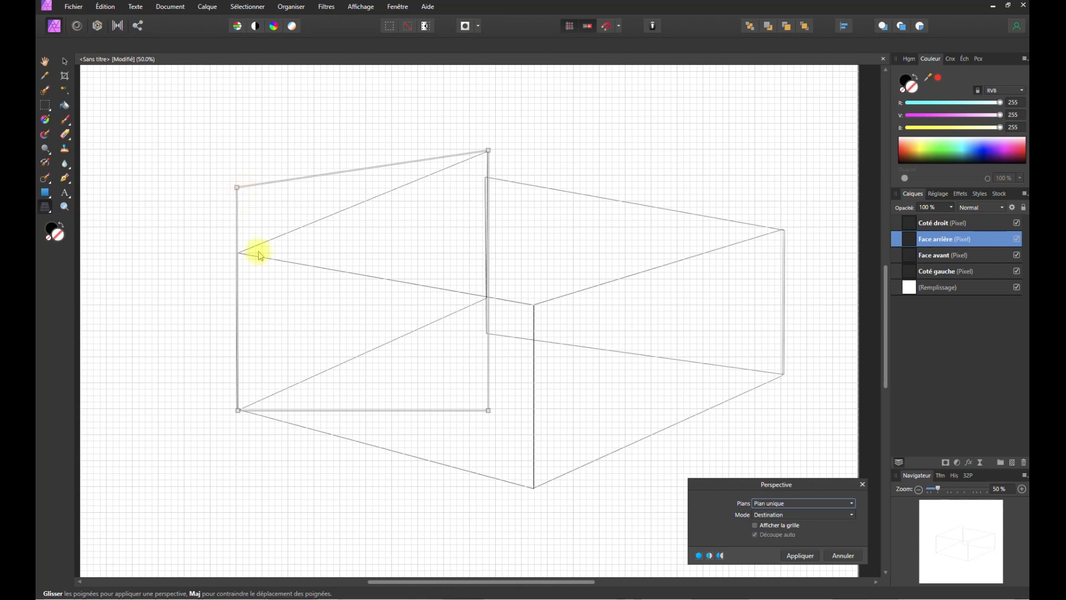
{"action": "left_click_drag", "start_coordinate": [487, 153], "coordinate": [488, 179]}
{"action": "left_click_drag", "start_coordinate": [489, 412], "coordinate": [488, 340]}
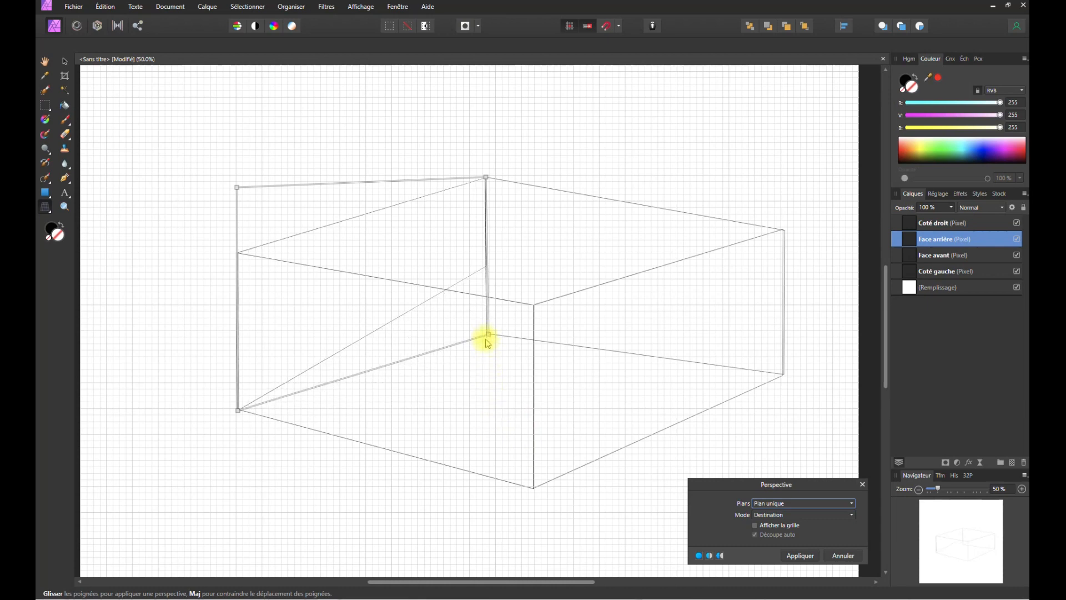
- Readjust the lower-right perspective corner of Face arrière until its outline meets the lower-left corner of Coté droit
{"action": "left_click", "coordinate": [1023, 489]}
{"action": "left_click", "coordinate": [1022, 490]}
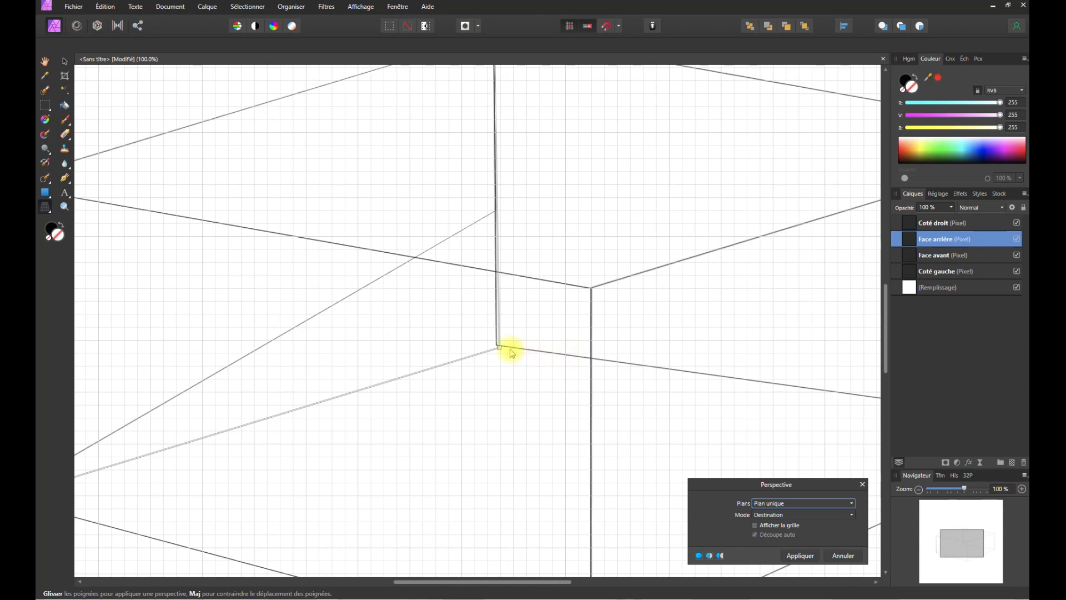
{"action": "left_click_drag", "start_coordinate": [498, 350], "coordinate": [497, 345]}
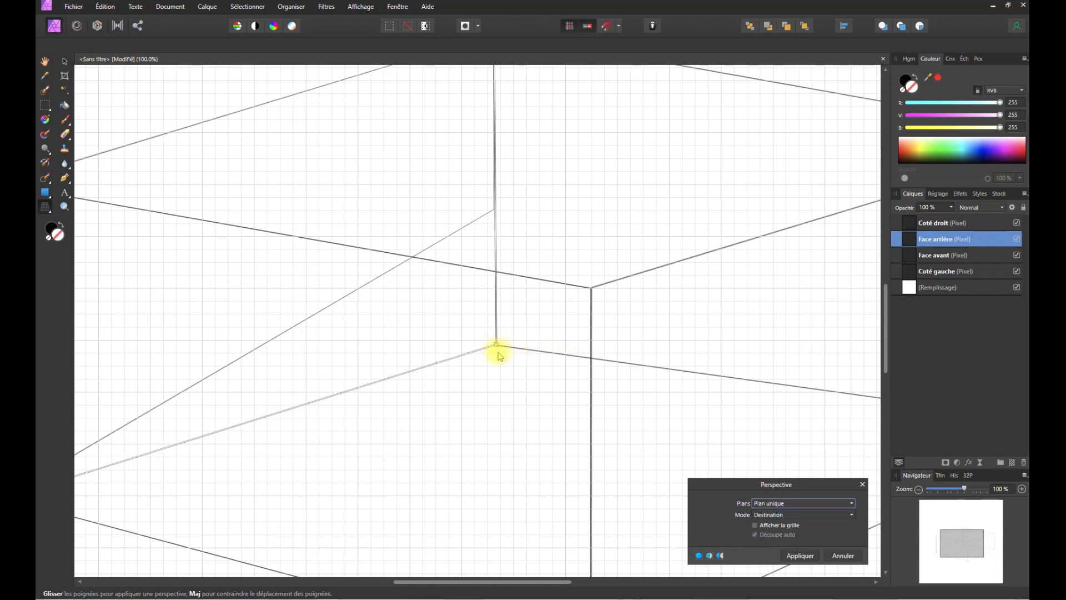
{"action": "key", "text": "space"}
{"action": "left_click_drag", "start_coordinate": [542, 248], "coordinate": [685, 298]}
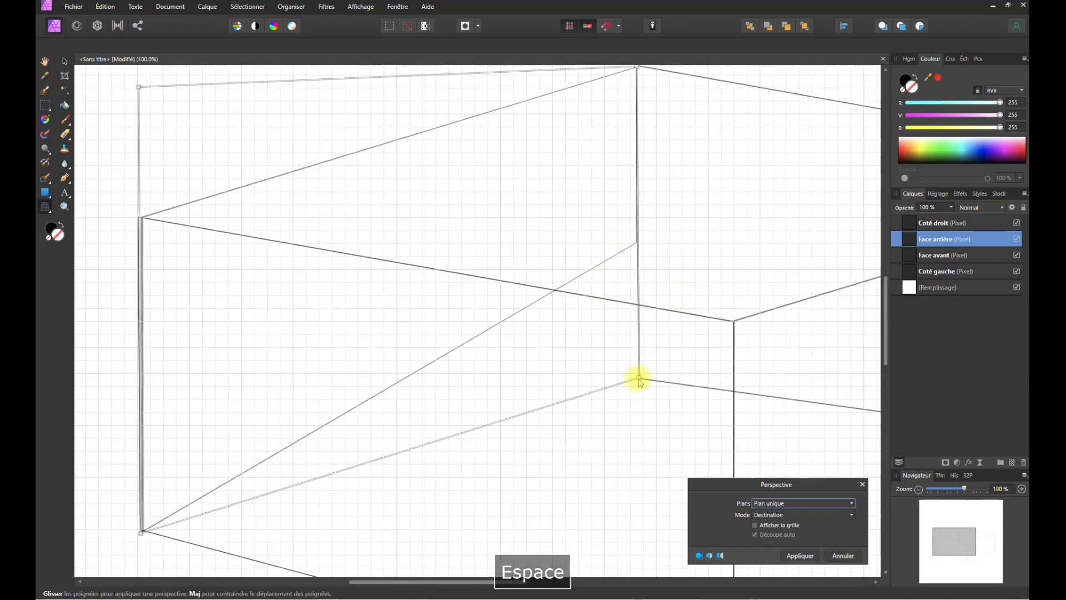
{"action": "mouse_move", "coordinate": [639, 380]}
{"action": "left_mouse_down"}
{"action": "mouse_move", "coordinate": [637, 594]}
{"action": "mouse_move", "coordinate": [639, 379]}
{"action": "left_mouse_up"}
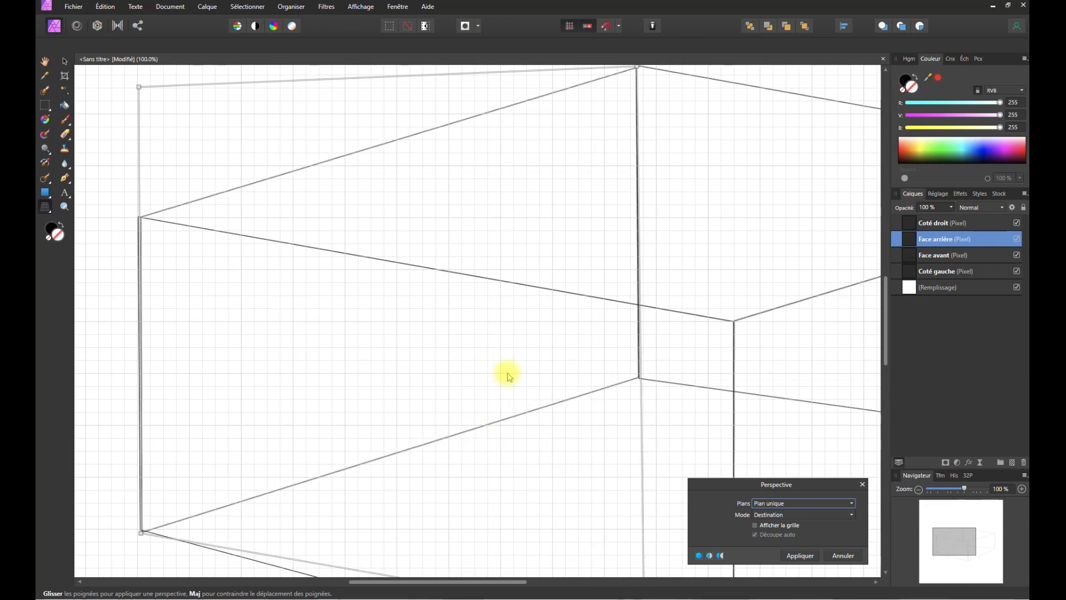
- Lower the upper-right corner of Face arrière slightly, raise its lower-right corner a little, and apply the perspective
{"action": "scroll", "coordinate": [563, 272], "scroll_direction": "up", "scroll_amount": 1}
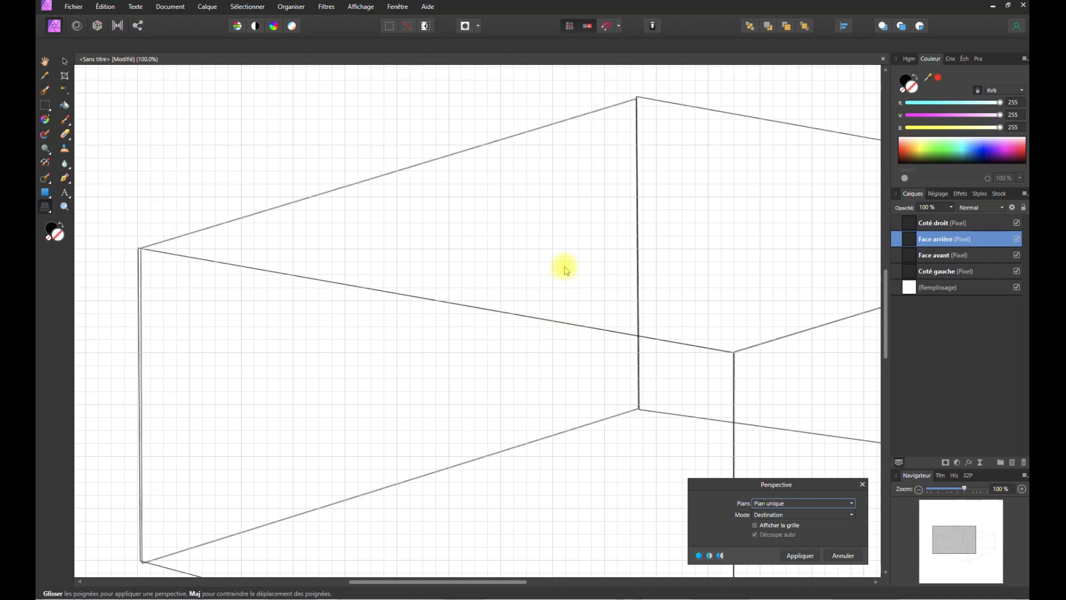
{"action": "left_click", "coordinate": [917, 490]}
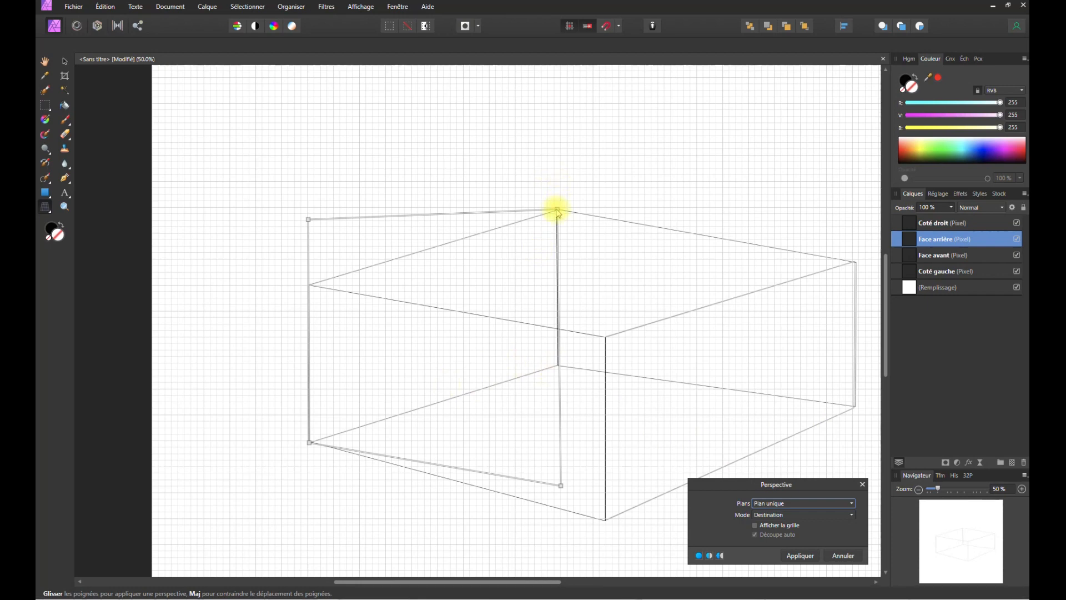
{"action": "left_click_drag", "start_coordinate": [557, 211], "coordinate": [558, 227]}
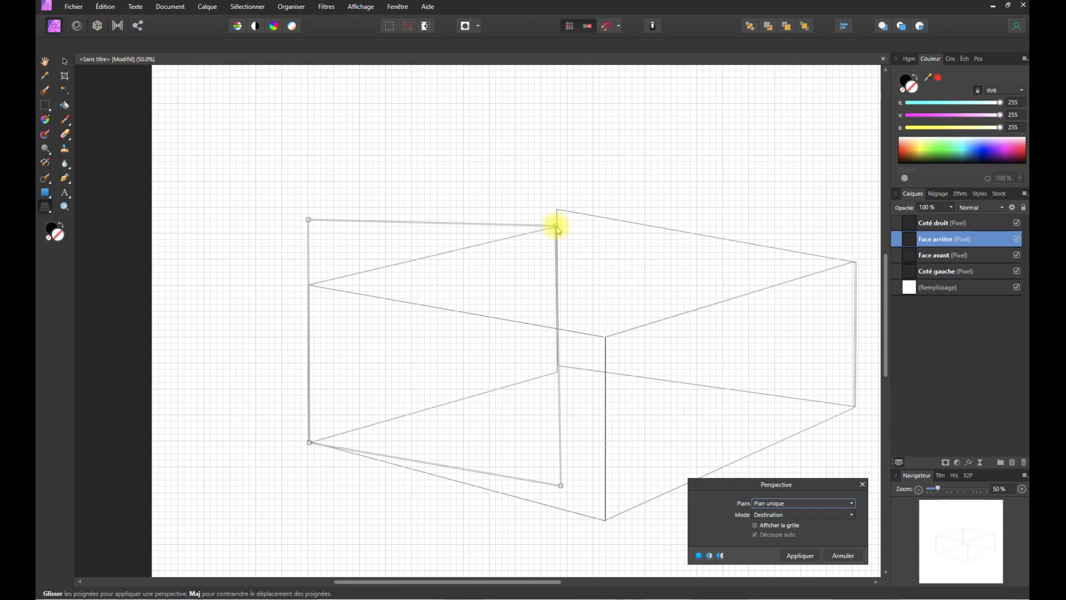
{"action": "left_click_drag", "start_coordinate": [563, 487], "coordinate": [565, 472]}
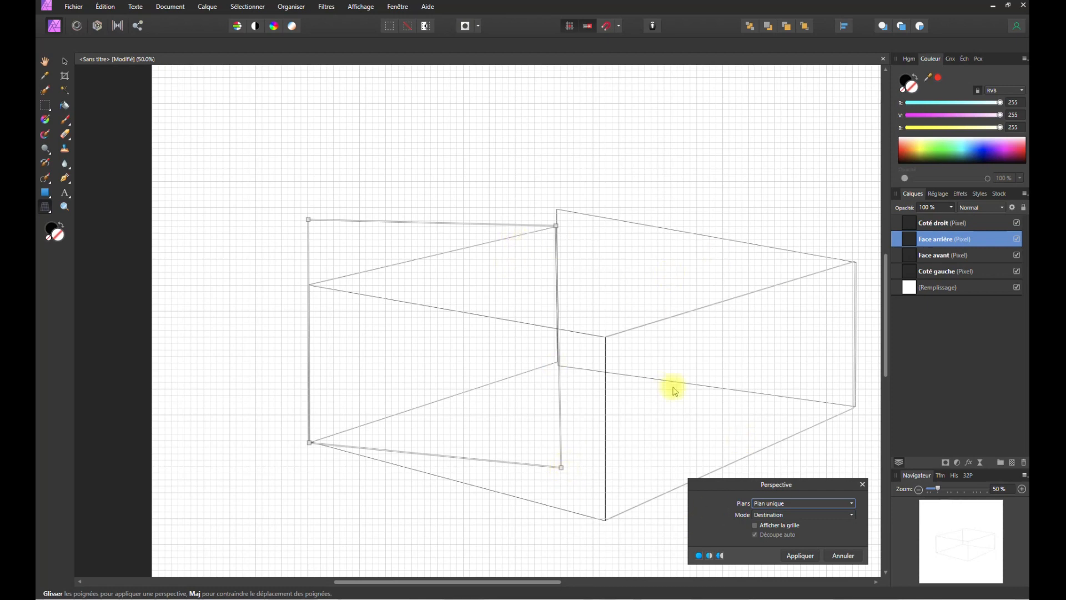
{"action": "left_click", "coordinate": [801, 556]}
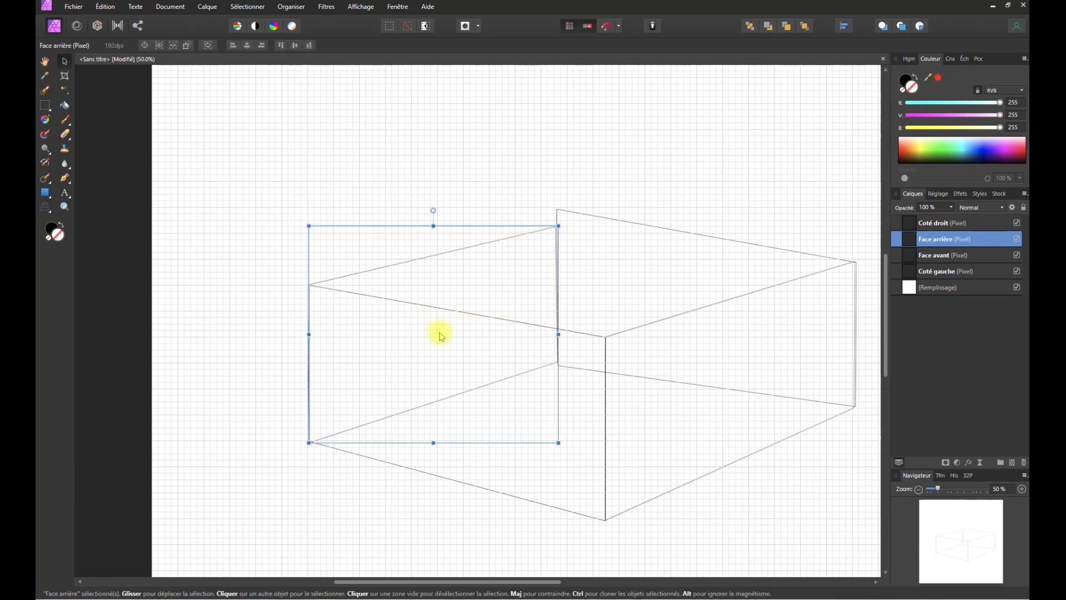
- Apply a Perspective to Coté droit that joins its left corners to Face arrière's right corners and nudges its upper-right corner, then deselect it
{"action": "left_click", "coordinate": [944, 223]}
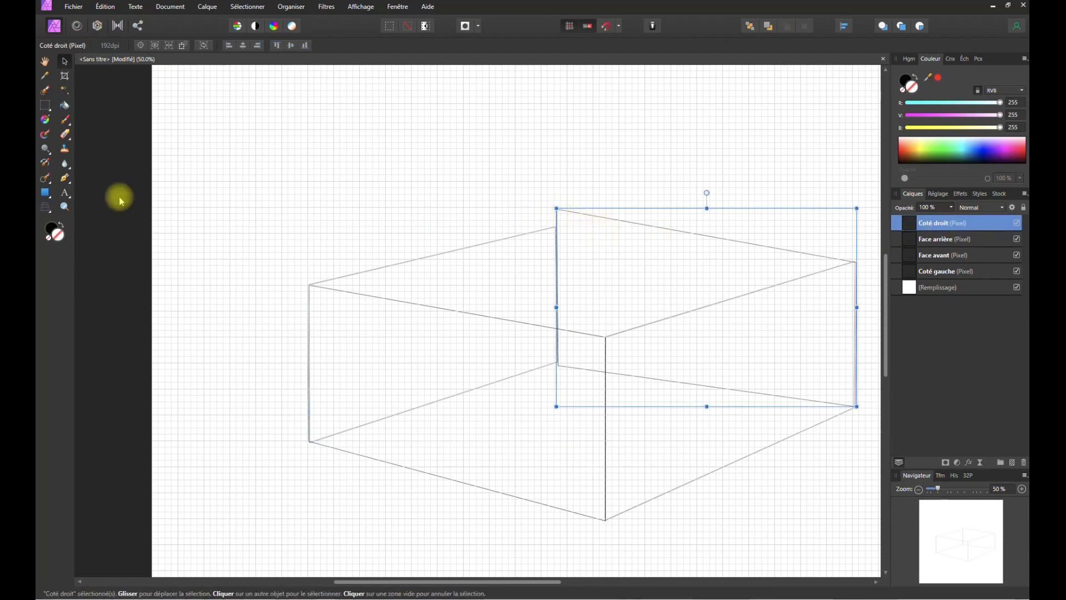
{"action": "left_click", "coordinate": [46, 207]}
{"action": "left_click_drag", "start_coordinate": [558, 212], "coordinate": [559, 230]}
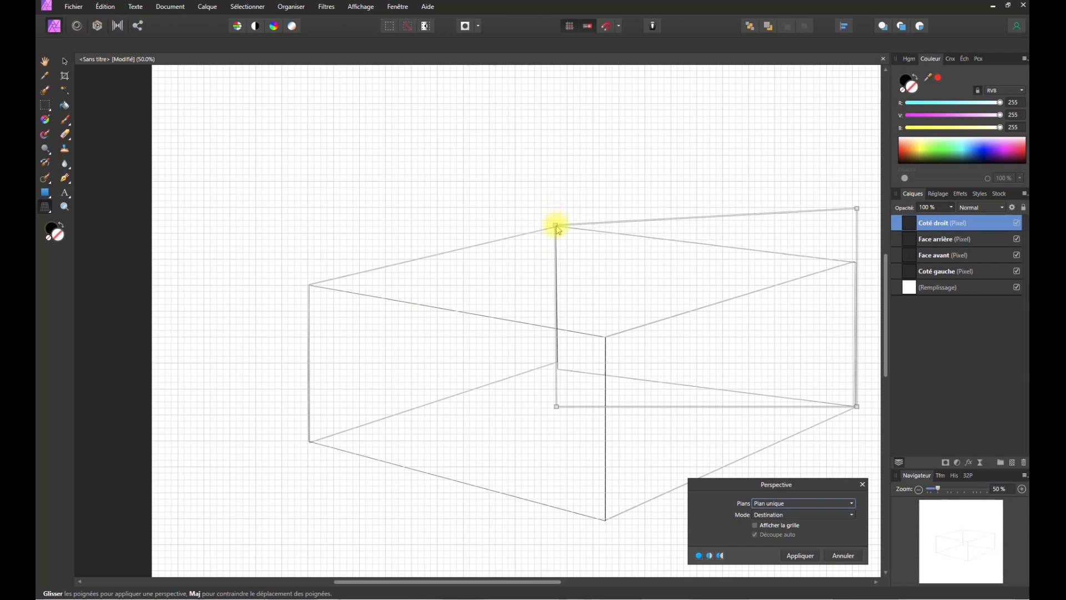
{"action": "mouse_move", "coordinate": [560, 403]}
{"action": "left_mouse_down"}
{"action": "mouse_move", "coordinate": [557, 378]}
{"action": "mouse_move", "coordinate": [561, 401]}
{"action": "left_mouse_up"}
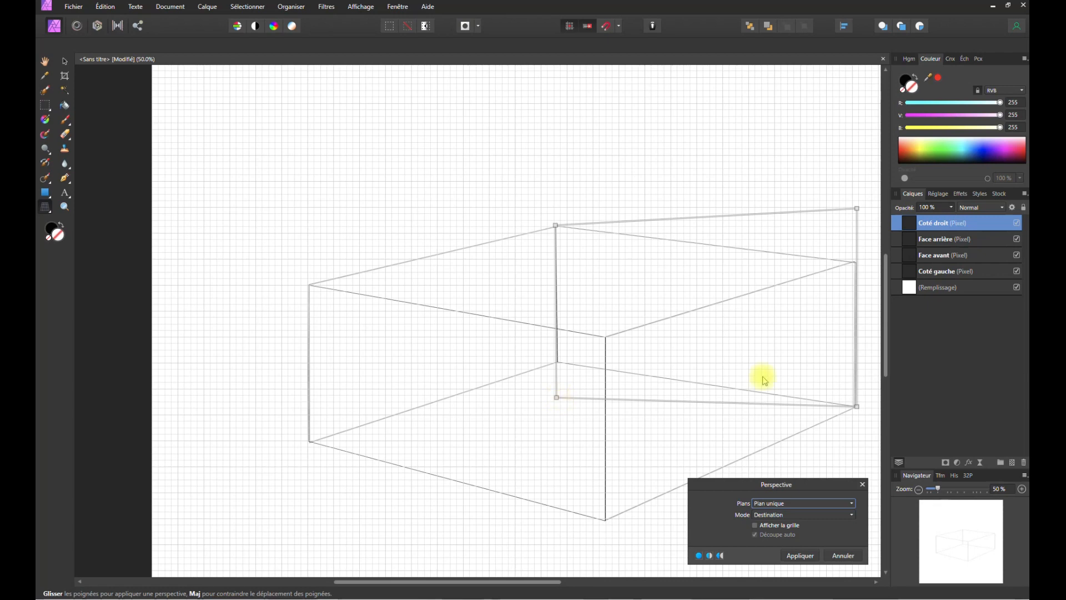
{"action": "mouse_move", "coordinate": [857, 209]}
{"action": "left_mouse_down"}
{"action": "mouse_move", "coordinate": [857, 236]}
{"action": "mouse_move", "coordinate": [858, 212]}
{"action": "left_mouse_up"}
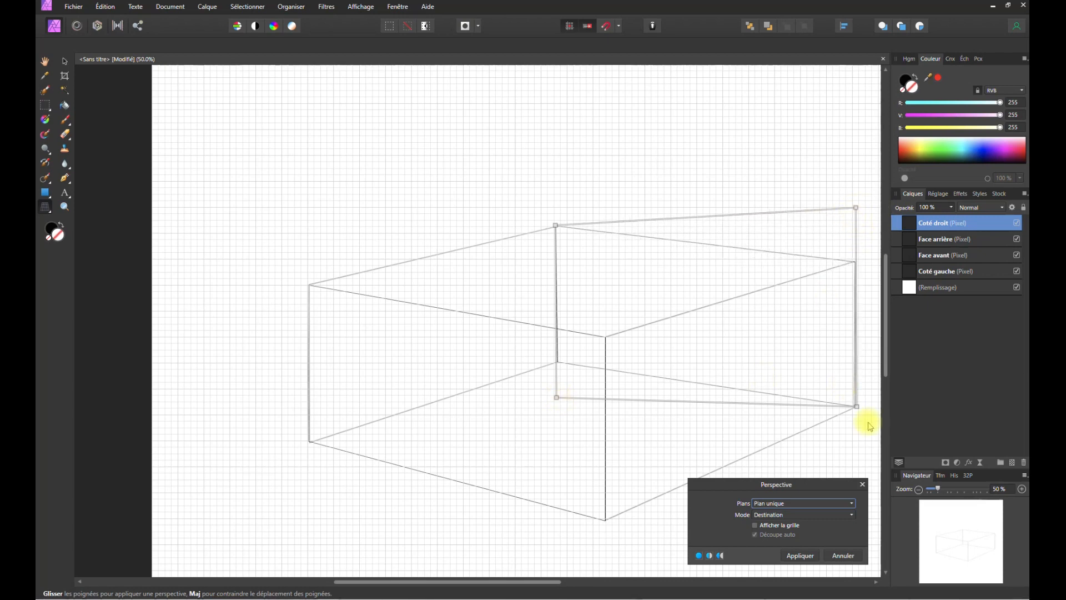
{"action": "left_click", "coordinate": [799, 554]}
{"action": "left_click", "coordinate": [125, 162]}
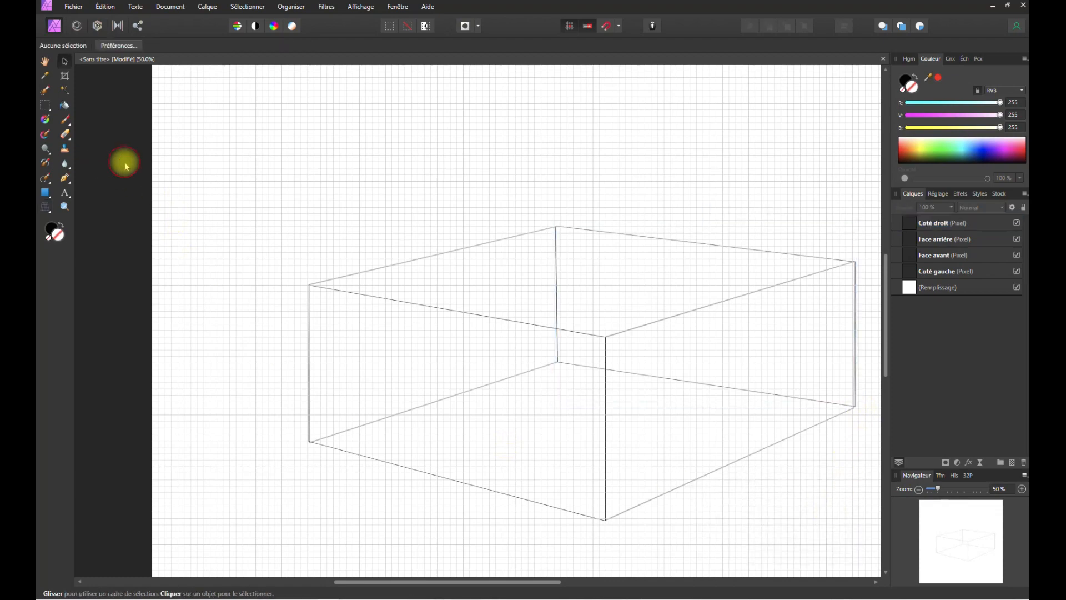
- Start a Perspective on Coté gauche and shift its upper-left corner onto the upper-left corner of Face arrière
{"action": "key", "text": "space"}
{"action": "left_click_drag", "start_coordinate": [560, 359], "coordinate": [425, 293]}
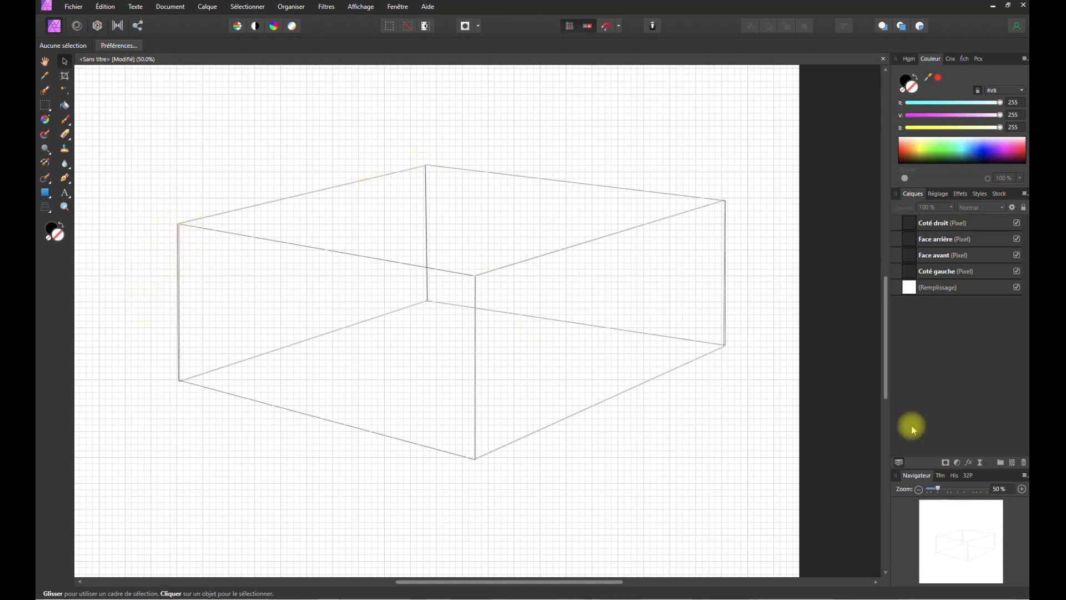
{"action": "left_click", "coordinate": [1022, 489]}
{"action": "left_click", "coordinate": [1023, 489]}
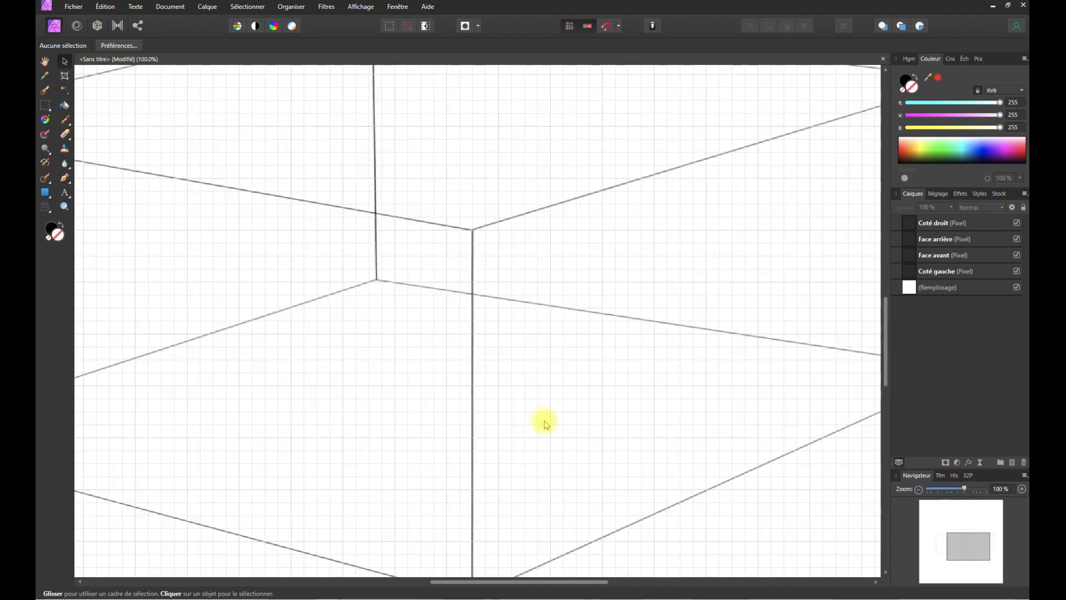
{"action": "key", "text": "space"}
{"action": "left_click_drag", "start_coordinate": [257, 312], "coordinate": [803, 389]}
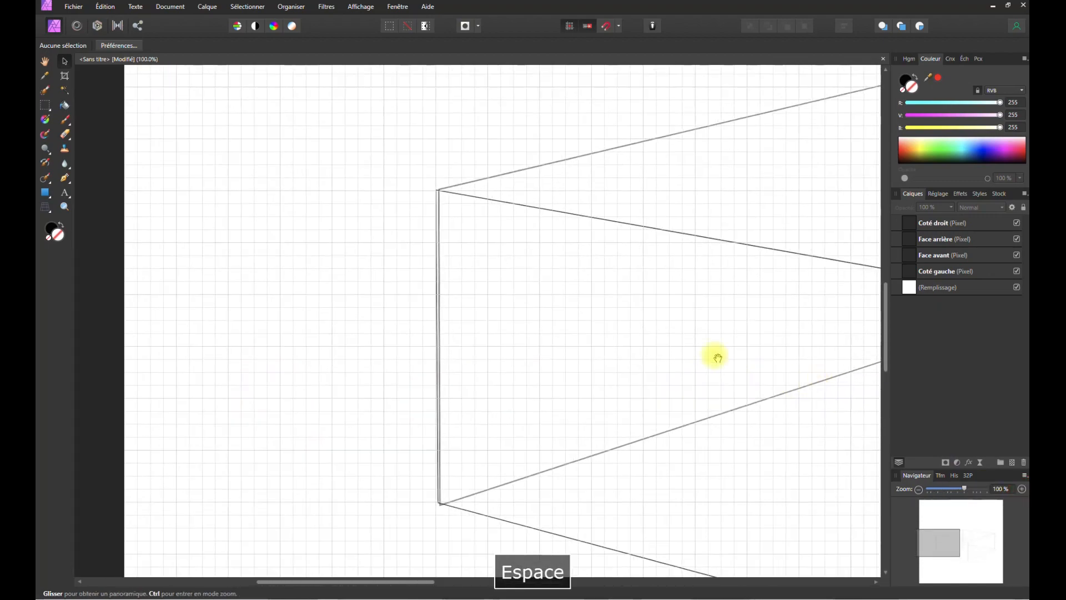
{"action": "left_click", "coordinate": [952, 271]}
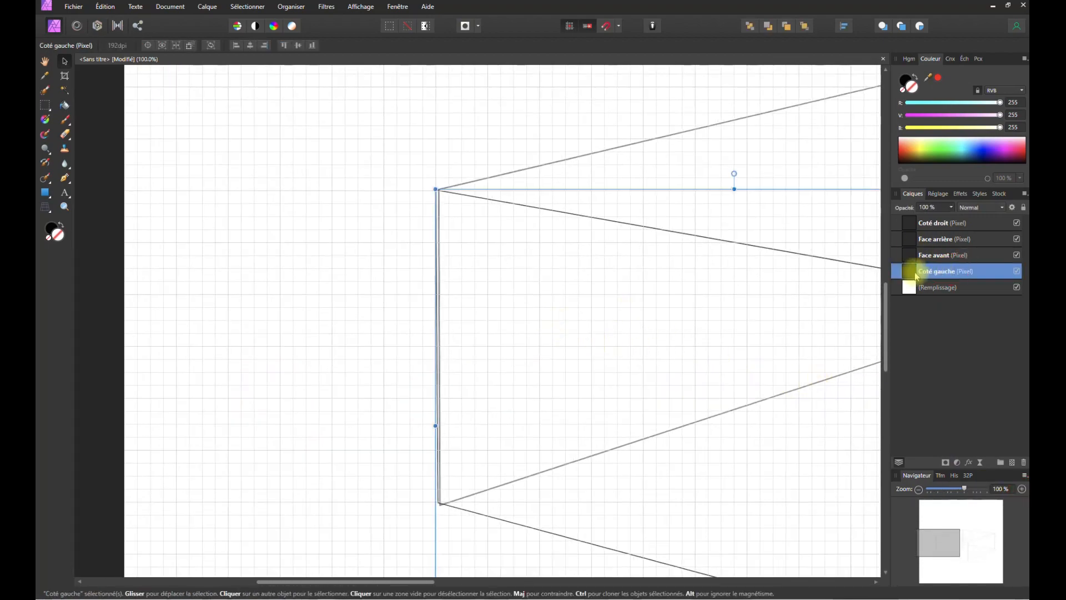
{"action": "left_click", "coordinate": [47, 210]}
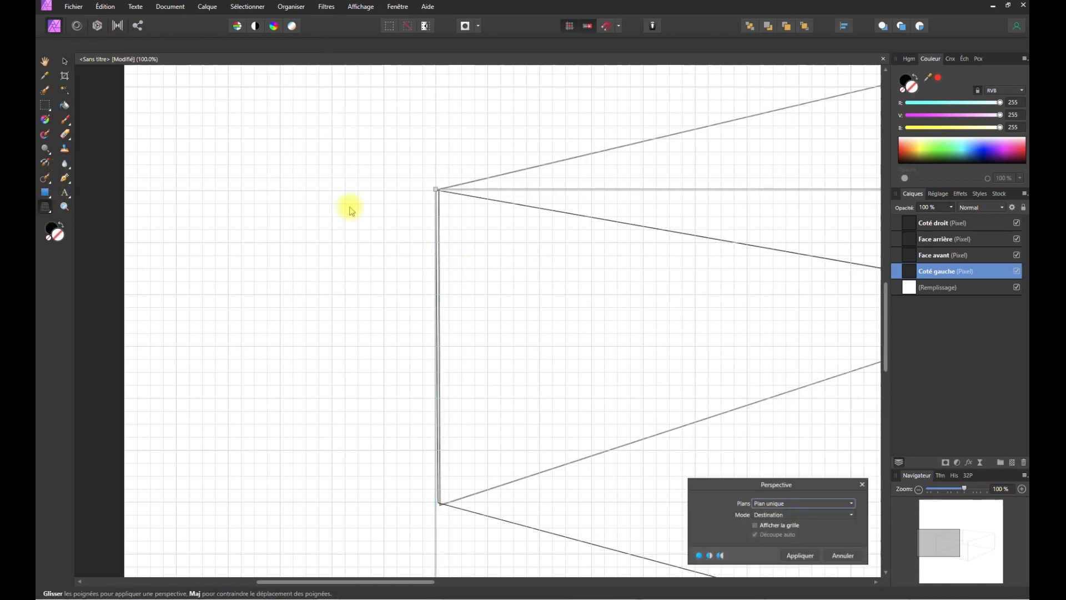
{"action": "left_click_drag", "start_coordinate": [437, 192], "coordinate": [440, 190]}
- Try to nudge the lower-left perspective corner of Coté gauche downward and adjust its lower-right corner against Face avant
{"action": "key", "text": "space"}
{"action": "left_click_drag", "start_coordinate": [342, 455], "coordinate": [268, 198]}
{"action": "left_click_drag", "start_coordinate": [310, 326], "coordinate": [295, 265]}
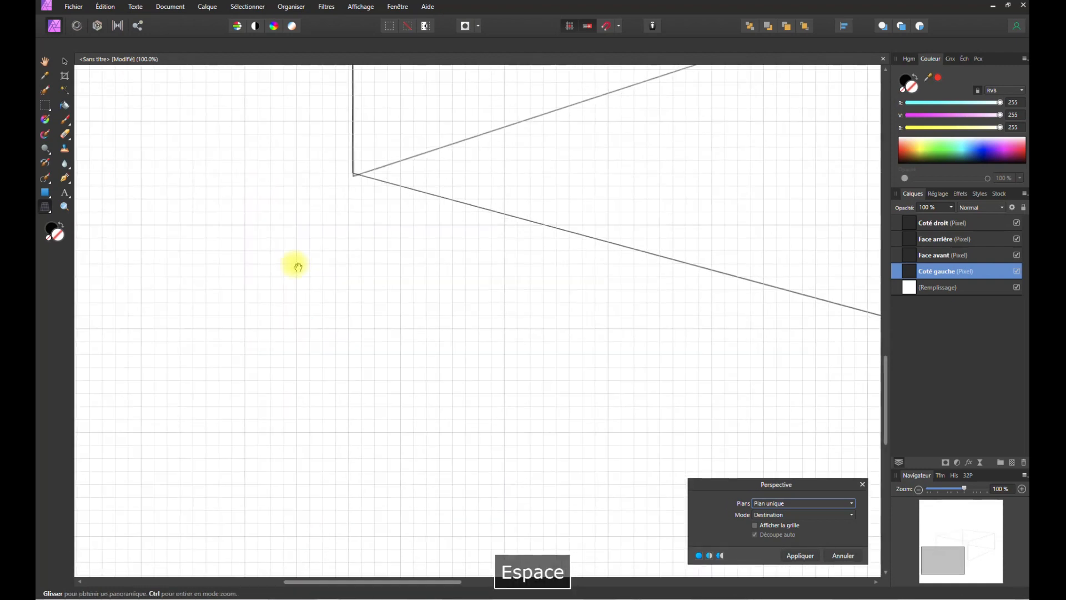
{"action": "left_click_drag", "start_coordinate": [351, 339], "coordinate": [351, 342]}
{"action": "key", "text": "space"}
{"action": "left_click_drag", "start_coordinate": [511, 405], "coordinate": [143, 400]}
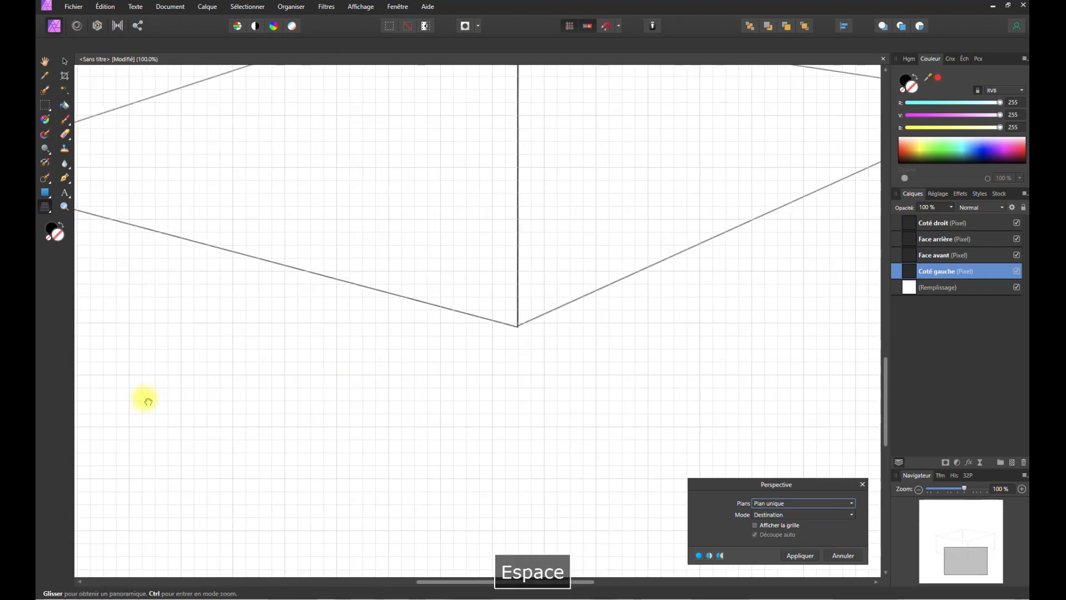
{"action": "left_click_drag", "start_coordinate": [518, 327], "coordinate": [227, 435]}
{"action": "key", "text": "space"}
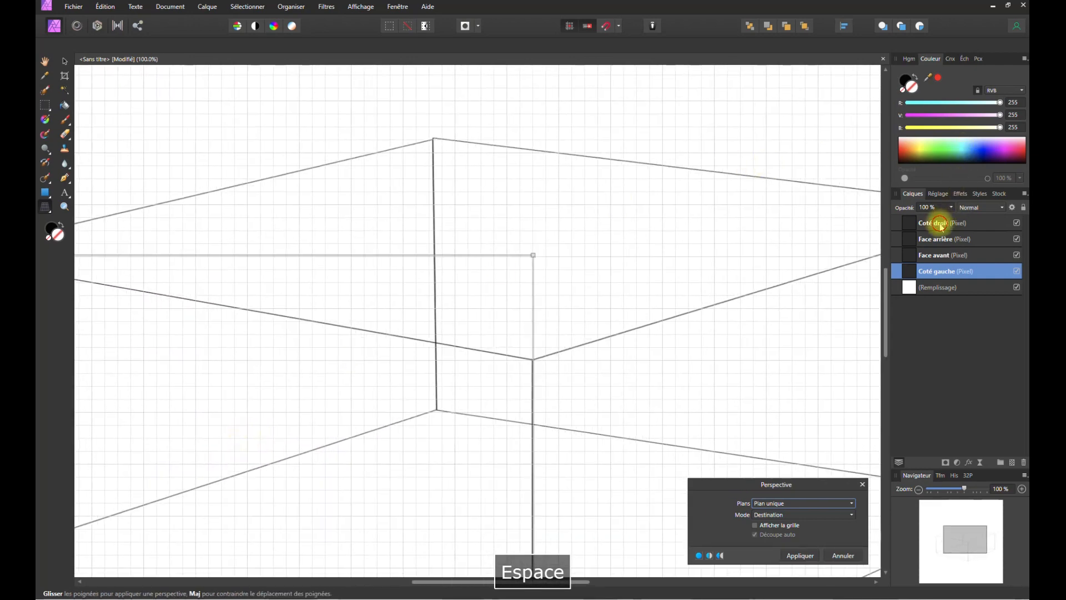
- Try to lower the upper-left perspective corner of Coté droit slightly onto the upper-right corner of Face arrière
{"action": "left_click", "coordinate": [935, 223]}
{"action": "left_click_drag", "start_coordinate": [432, 136], "coordinate": [433, 141]}
{"action": "key", "text": "space"}
{"action": "left_click_drag", "start_coordinate": [438, 192], "coordinate": [335, 136]}
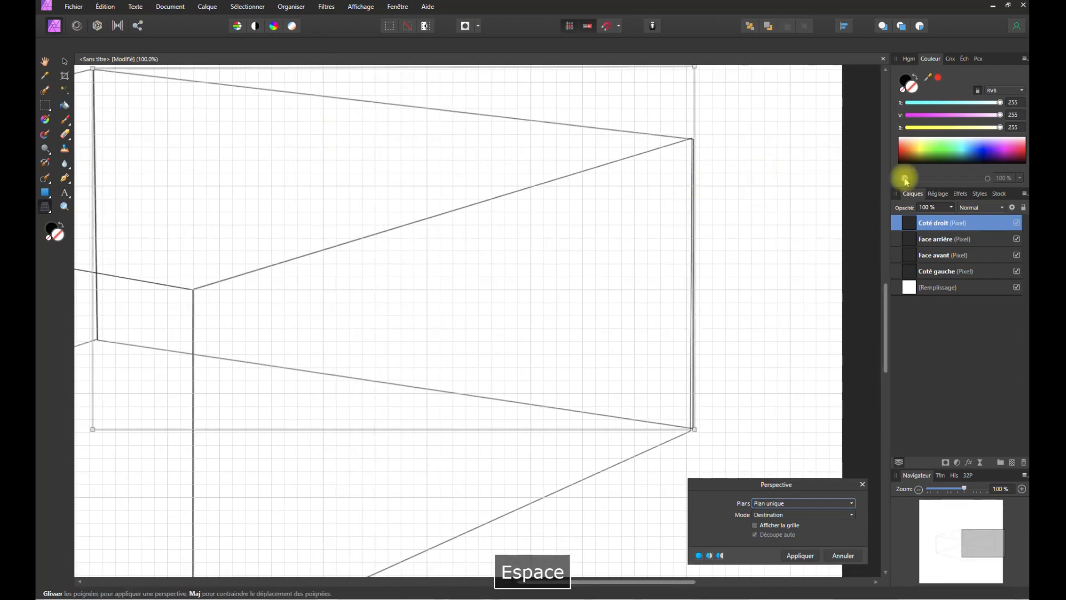
- Nudge the upper-right perspective corner of Face avant and raise its lower-right corner until the outline meets the lower-right corner of Coté droit
{"action": "left_click", "coordinate": [944, 255]}
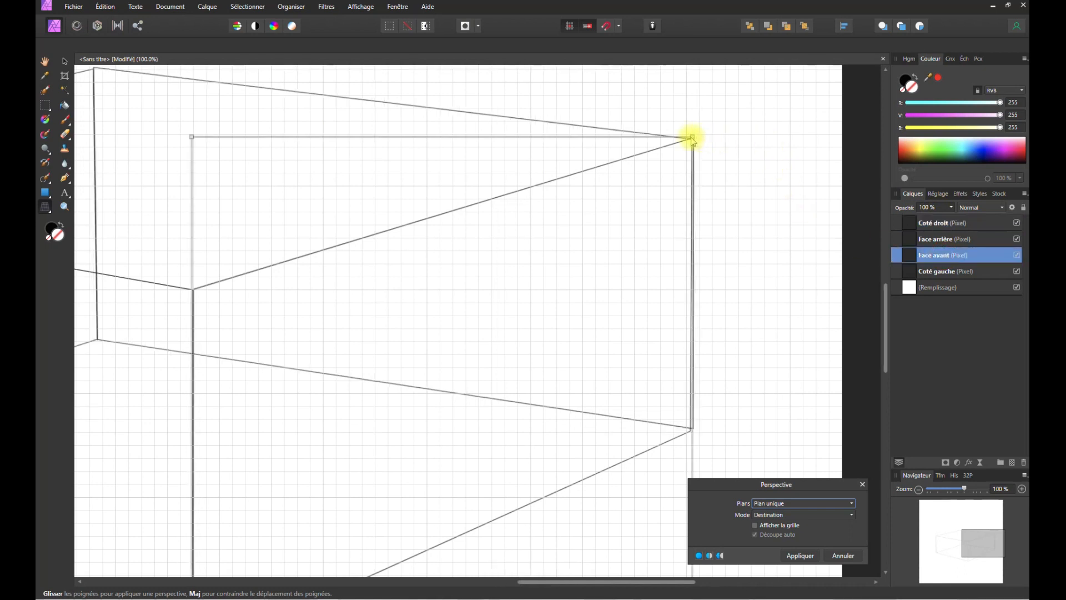
{"action": "left_click_drag", "start_coordinate": [693, 140], "coordinate": [695, 141]}
{"action": "key", "text": "space"}
{"action": "left_click_drag", "start_coordinate": [783, 350], "coordinate": [698, 218]}
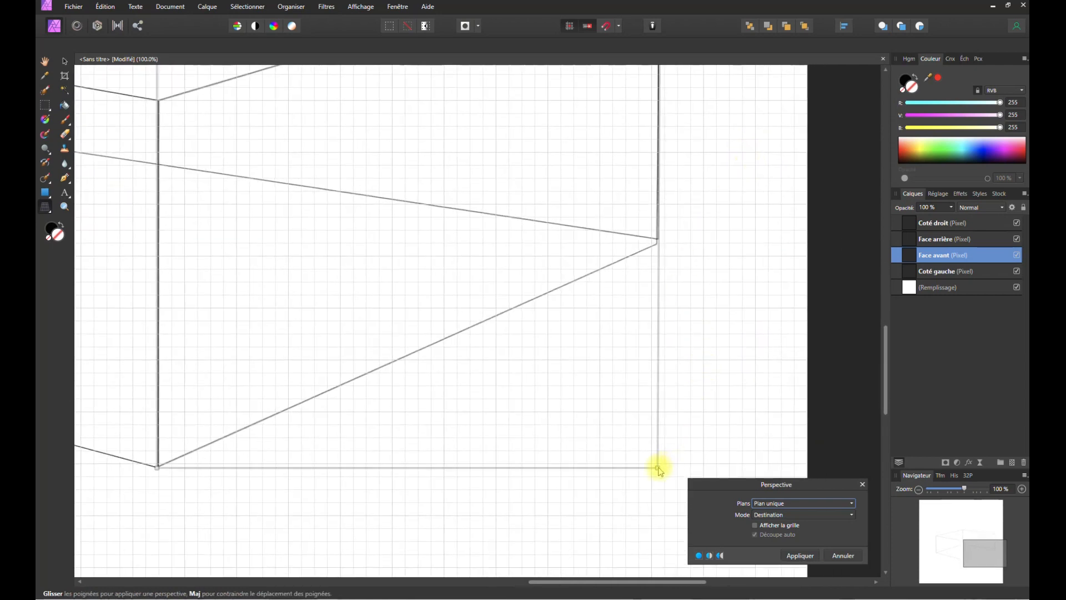
{"action": "left_click_drag", "start_coordinate": [658, 466], "coordinate": [661, 461]}
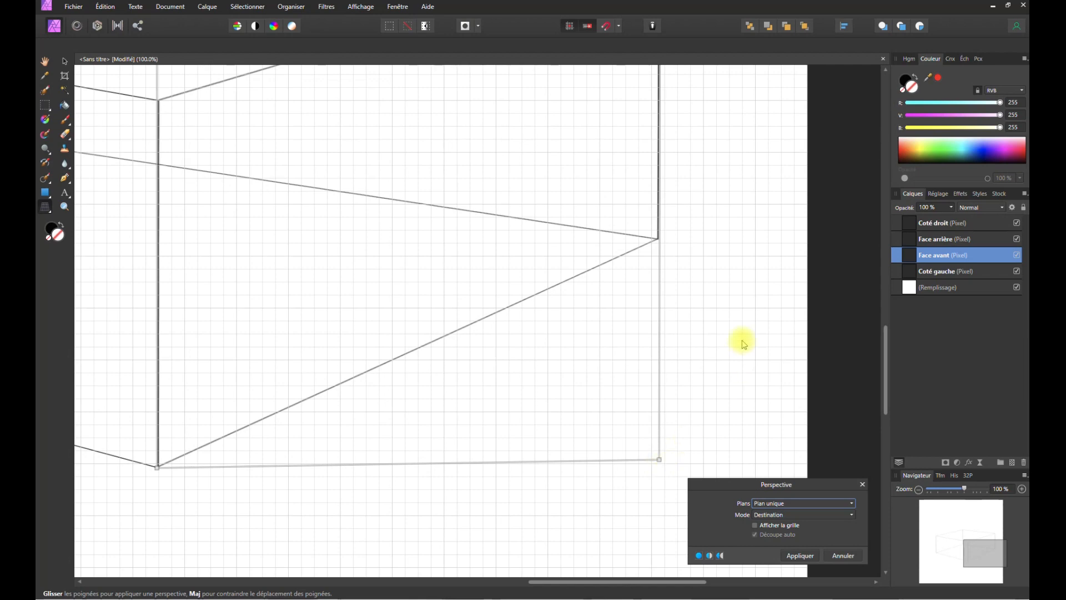
- Nudge the lower-left perspective corner of Face avant slightly to the right onto Coté gauche's lower-right corner and apply the perspective
{"action": "key", "text": "space"}
{"action": "left_click_drag", "start_coordinate": [476, 297], "coordinate": [685, 278]}
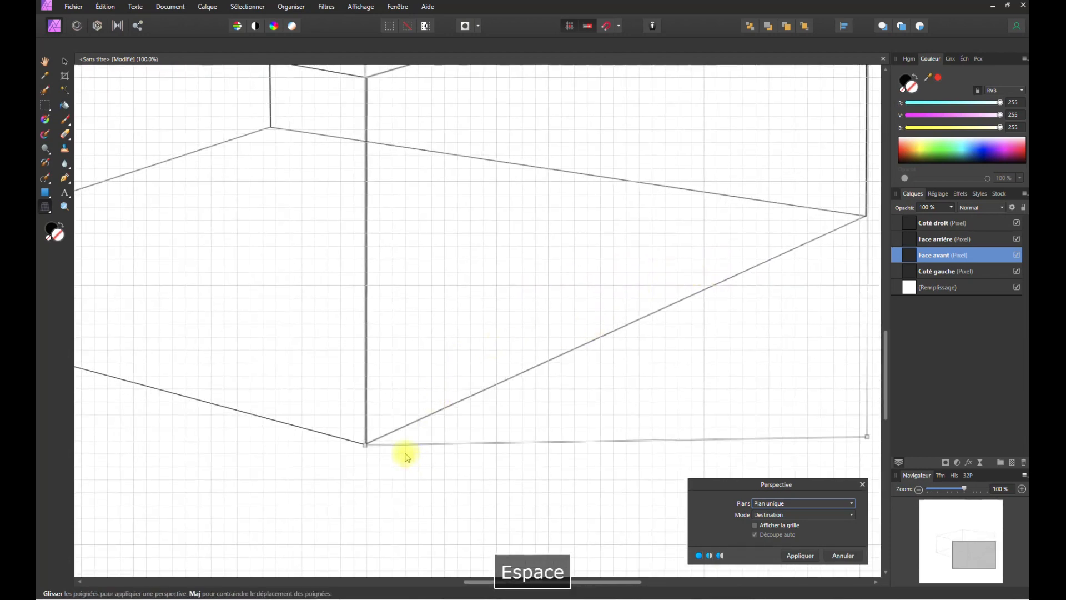
{"action": "left_click_drag", "start_coordinate": [365, 445], "coordinate": [367, 446]}
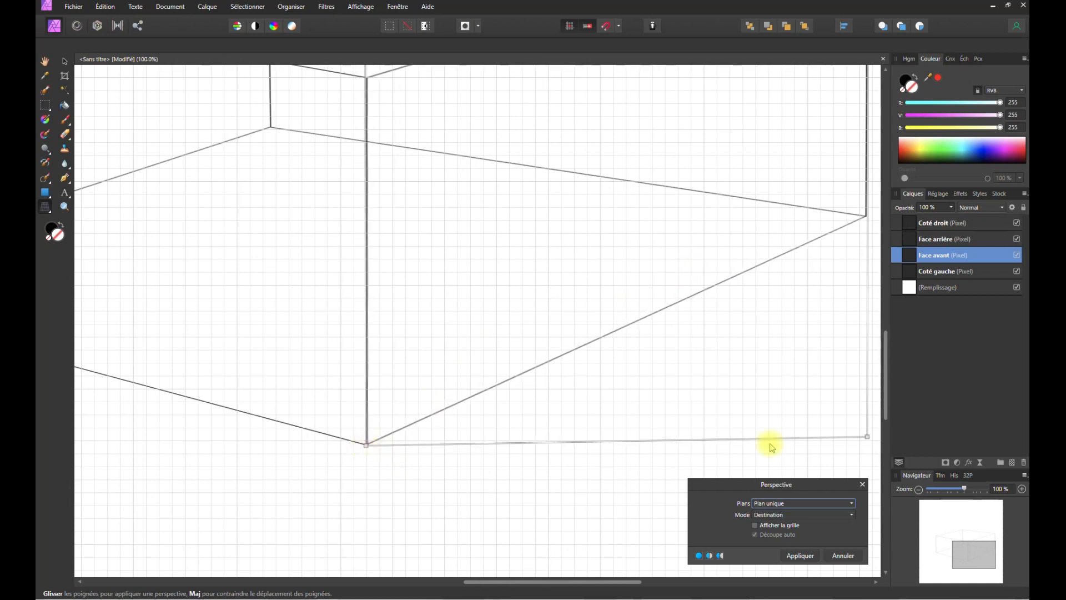
{"action": "left_click", "coordinate": [919, 490]}
{"action": "left_click", "coordinate": [919, 490]}
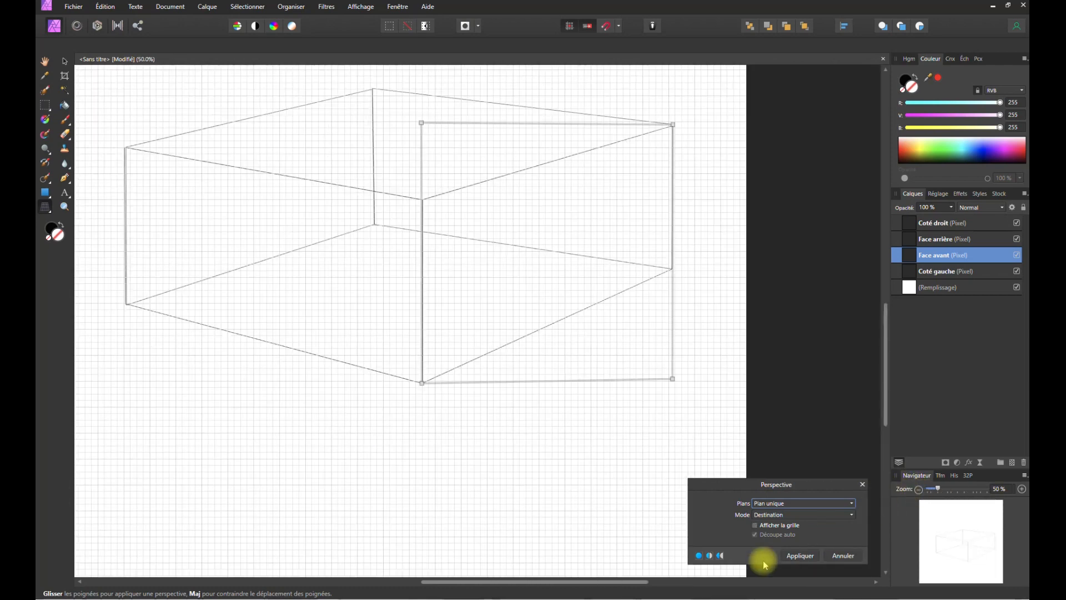
{"action": "left_click", "coordinate": [811, 557]}
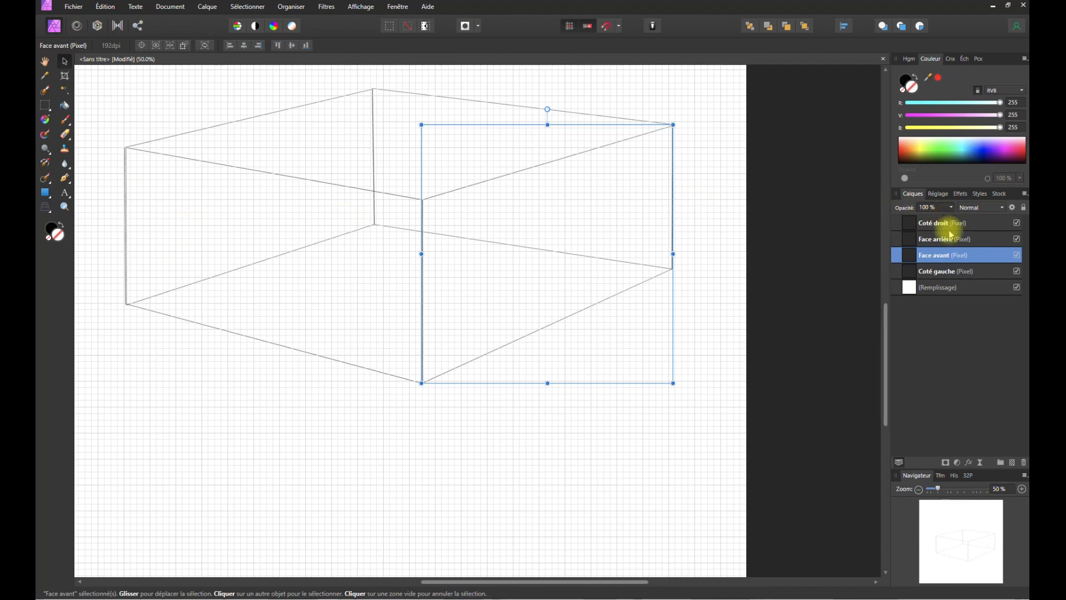
- Start a Perspective on Coté gauche and shift its upper-left corner right until its left edge lines up with that of Face arrière
{"action": "left_click", "coordinate": [941, 272]}
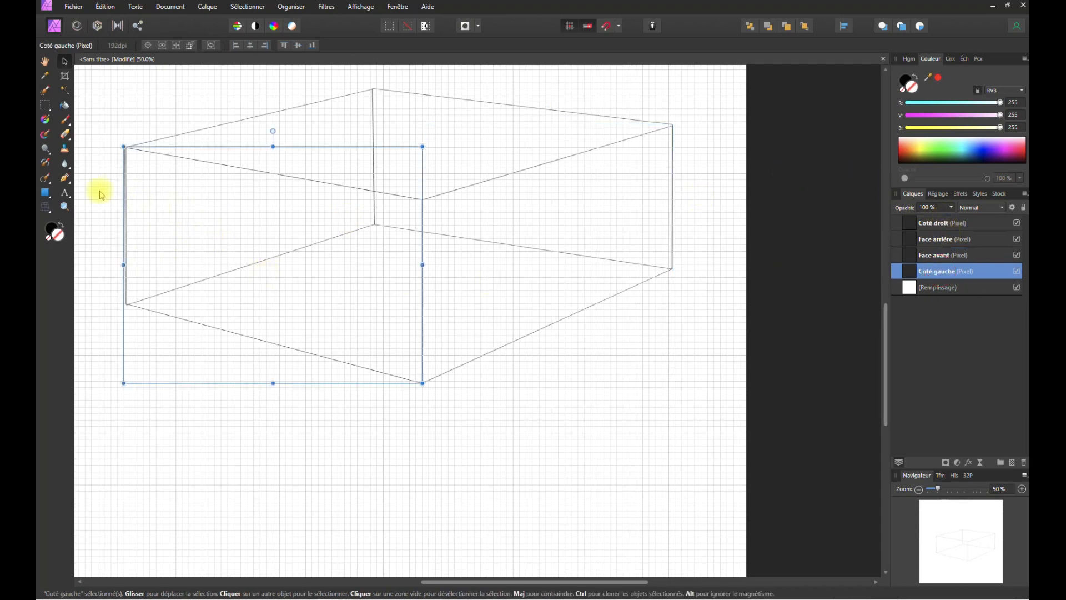
{"action": "left_click", "coordinate": [45, 205]}
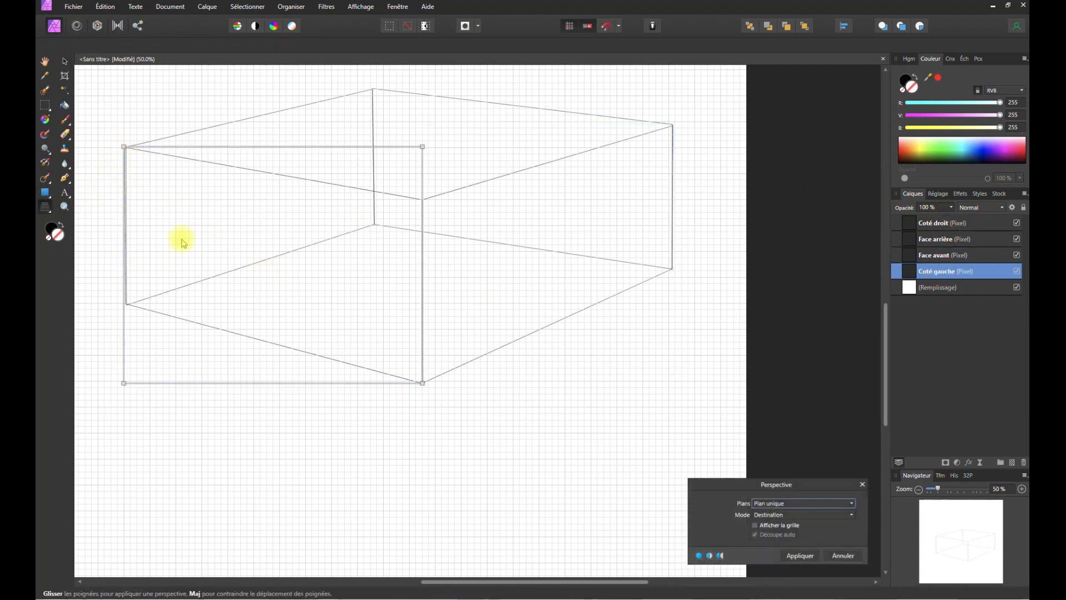
{"action": "left_click", "coordinate": [1022, 489]}
{"action": "left_click", "coordinate": [1021, 489]}
{"action": "key", "text": "space"}
{"action": "left_click_drag", "start_coordinate": [333, 261], "coordinate": [926, 504]}
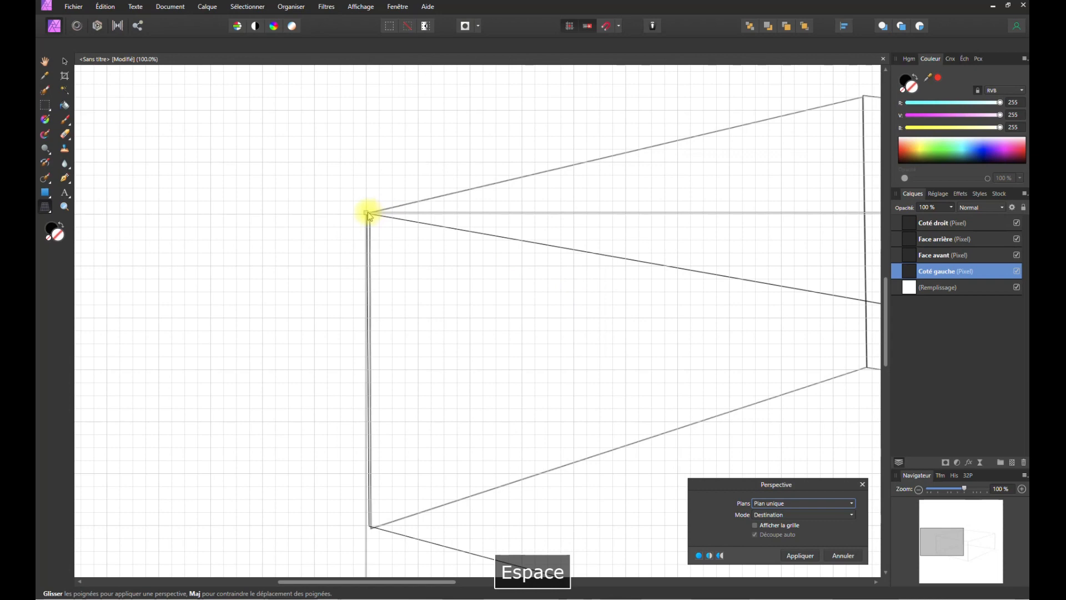
{"action": "left_click_drag", "start_coordinate": [365, 214], "coordinate": [372, 216]}
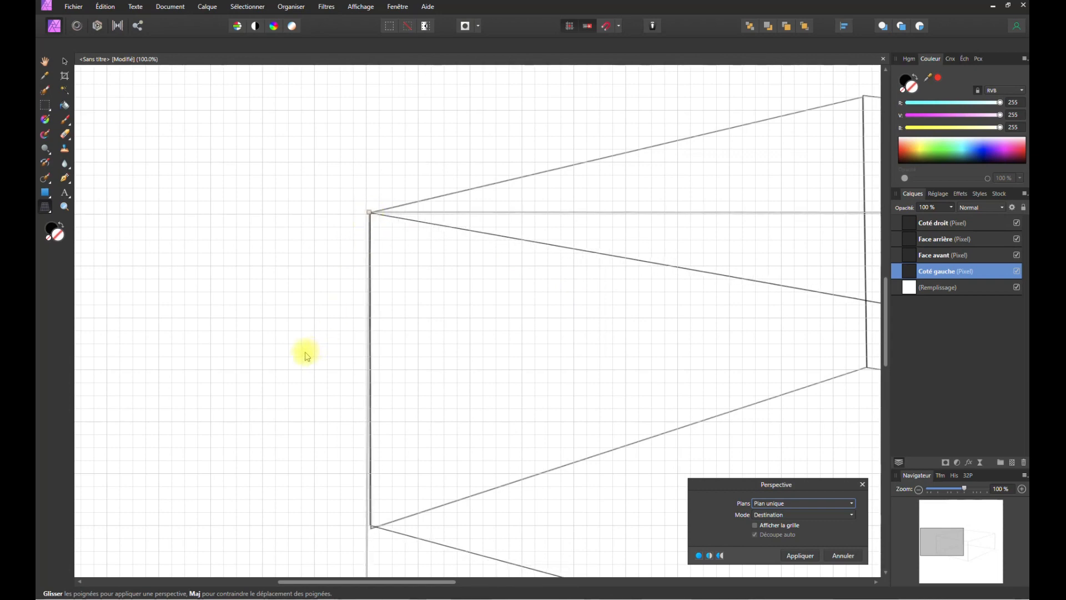
- Lower the lower-left perspective corner of Coté gauche slightly to meet Face arrière, check the other joins, and apply the perspective
{"action": "key", "text": "space"}
{"action": "left_click_drag", "start_coordinate": [300, 357], "coordinate": [255, 88]}
{"action": "left_click_drag", "start_coordinate": [324, 414], "coordinate": [324, 421]}
{"action": "key", "text": "space"}
{"action": "left_click_drag", "start_coordinate": [517, 393], "coordinate": [282, 308]}
{"action": "left_click_drag", "start_coordinate": [567, 256], "coordinate": [478, 556]}
{"action": "left_click_drag", "start_coordinate": [720, 204], "coordinate": [590, 233]}
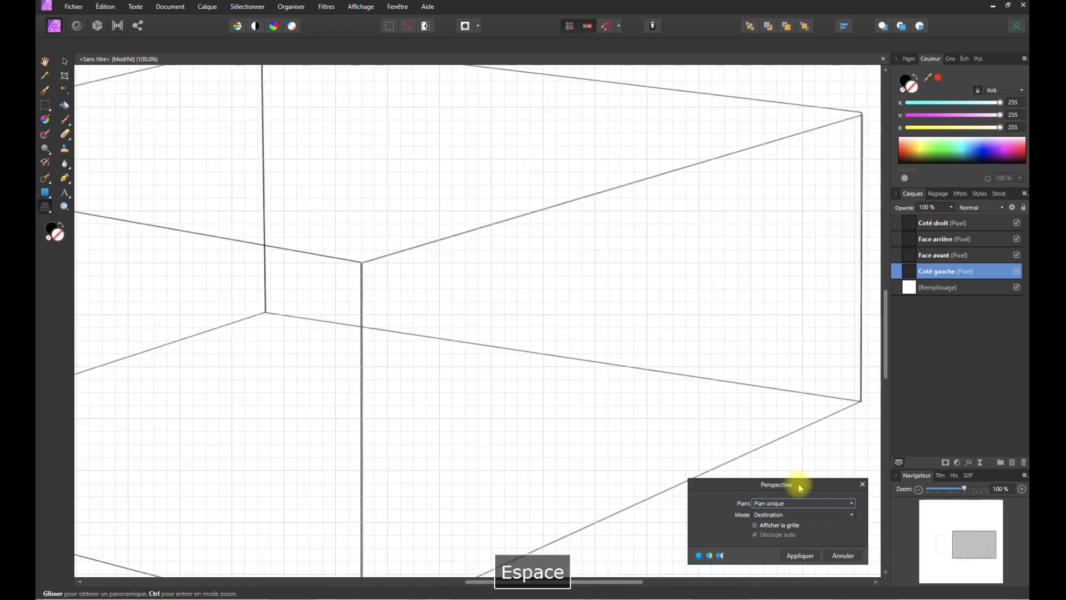
{"action": "left_click", "coordinate": [813, 556]}
- Start a Perspective on Coté droit and lower its upper-right corner onto the upper-right corner of Face avant
{"action": "left_click", "coordinate": [893, 245]}
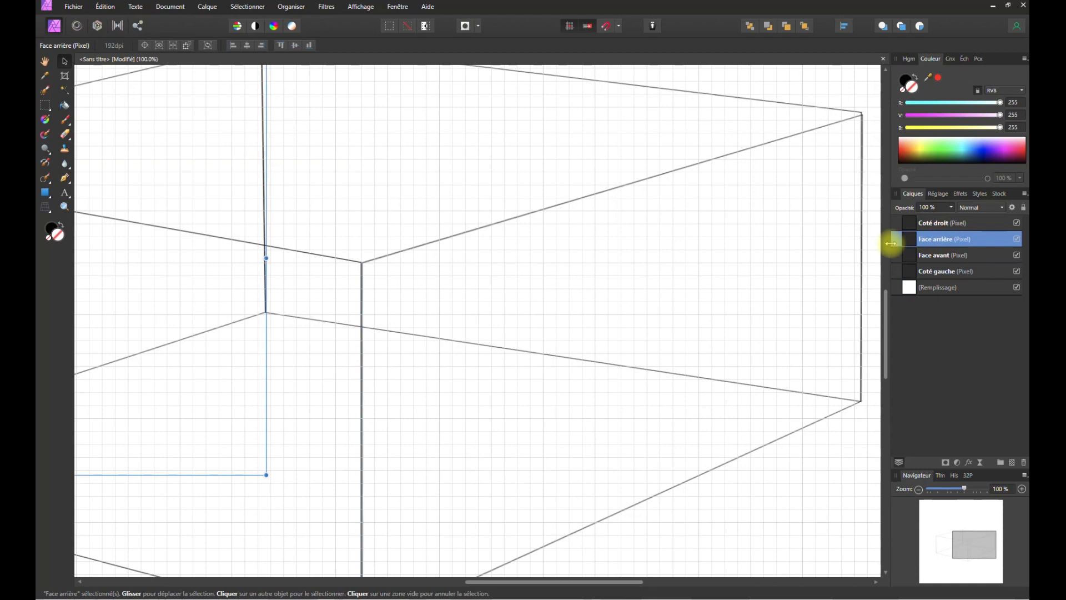
{"action": "left_click_drag", "start_coordinate": [761, 199], "coordinate": [676, 307]}
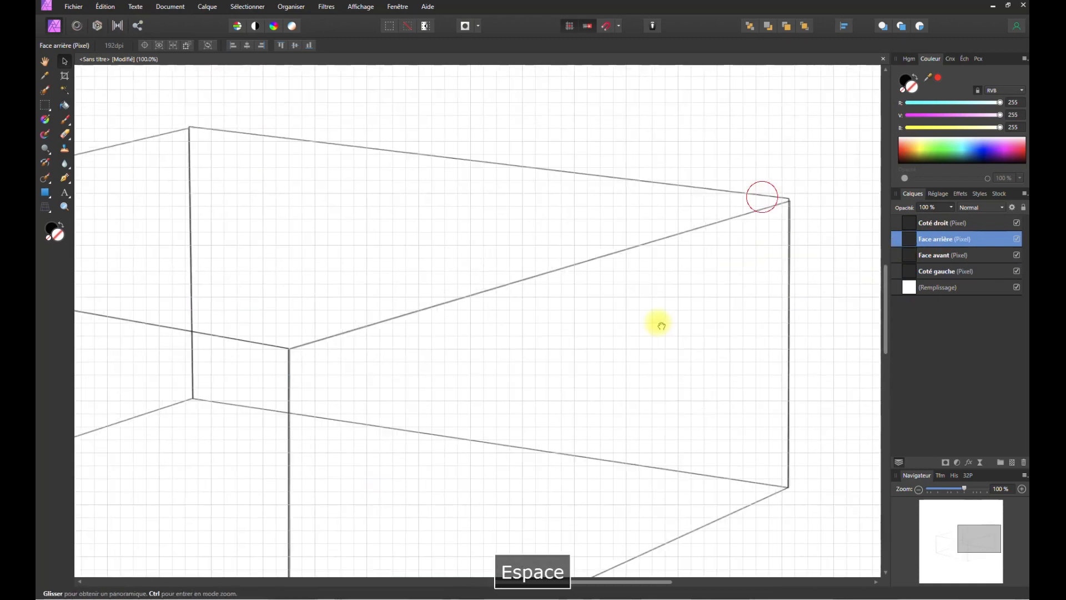
{"action": "left_click", "coordinate": [945, 223]}
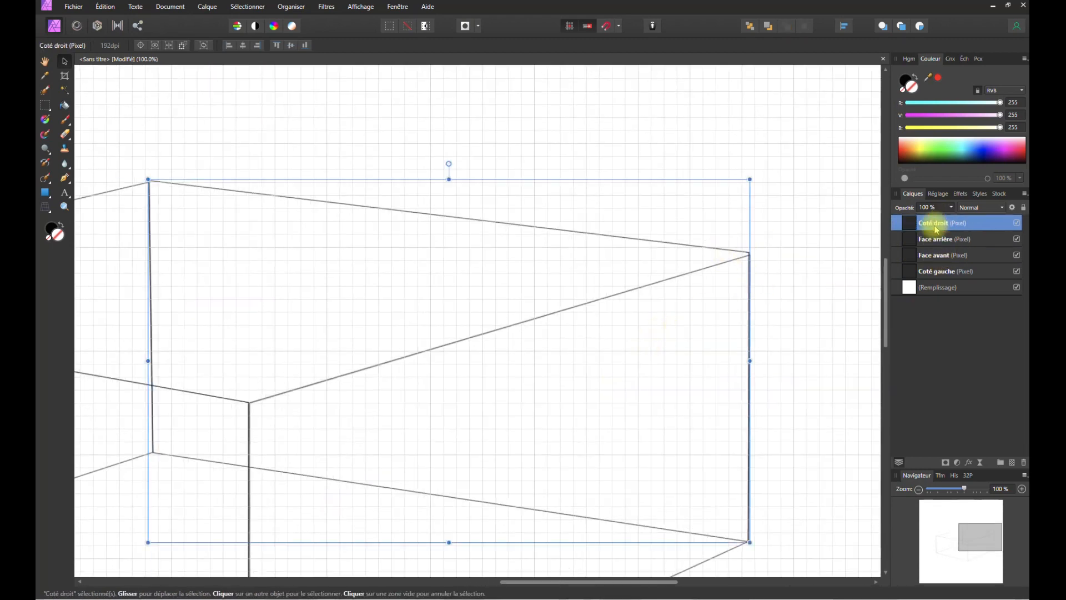
{"action": "left_click", "coordinate": [48, 210]}
{"action": "left_click_drag", "start_coordinate": [750, 179], "coordinate": [750, 182]}
- Nudge the upper-left perspective corner of Coté droit onto Face arrière's upper-right corner, apply the perspective, and deselect the layer
{"action": "key", "text": "space"}
{"action": "left_click_drag", "start_coordinate": [666, 203], "coordinate": [478, 183]}
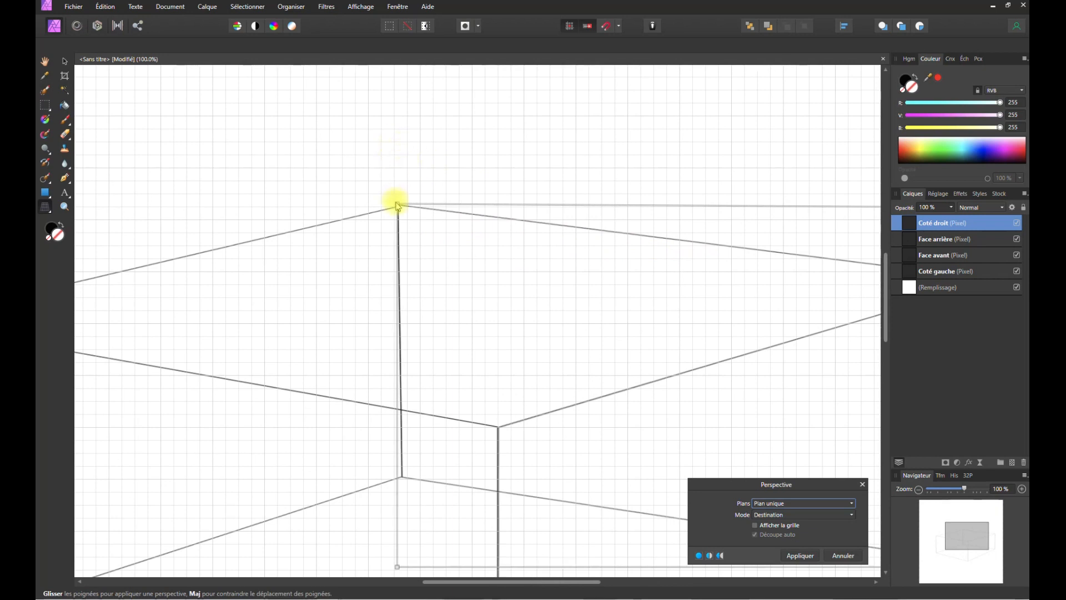
{"action": "left_click_drag", "start_coordinate": [398, 207], "coordinate": [400, 211]}
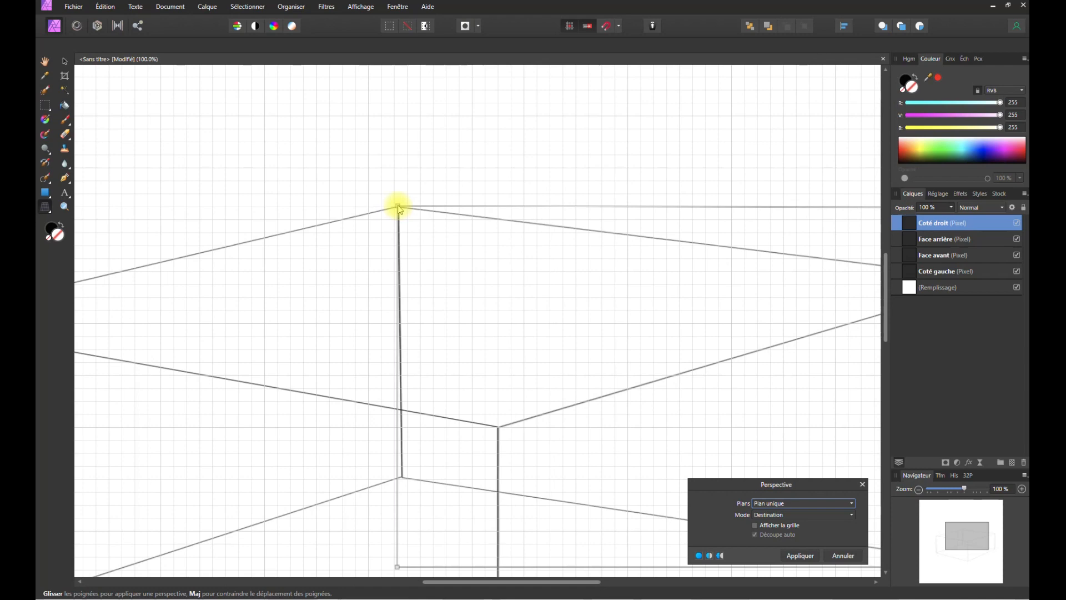
{"action": "left_click", "coordinate": [798, 555]}
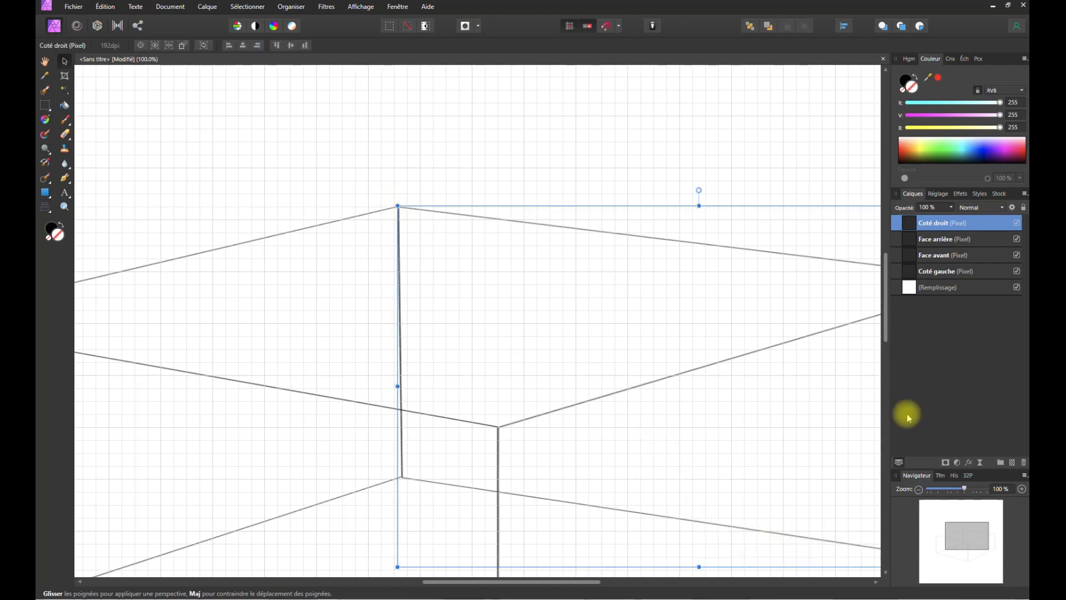
{"action": "left_click", "coordinate": [766, 78]}
- Group the four face layers from Coté droit to Coté gauche and name the group Structure
{"action": "left_click", "coordinate": [919, 490]}
{"action": "left_click", "coordinate": [919, 490]}
{"action": "key", "text": "space"}
{"action": "left_click_drag", "start_coordinate": [669, 433], "coordinate": [592, 328]}
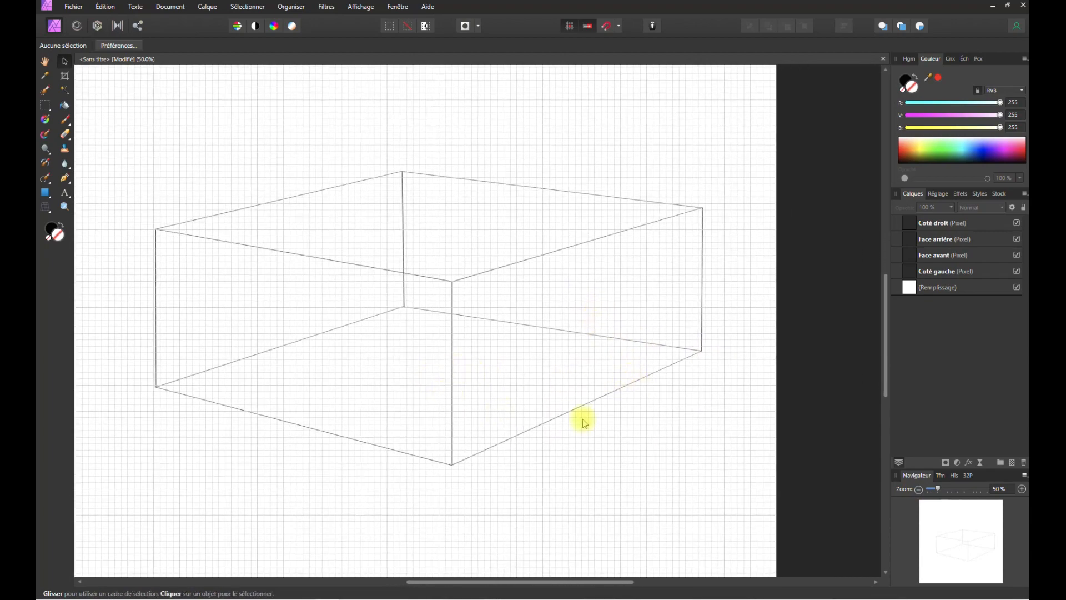
{"action": "left_click", "coordinate": [919, 489]}
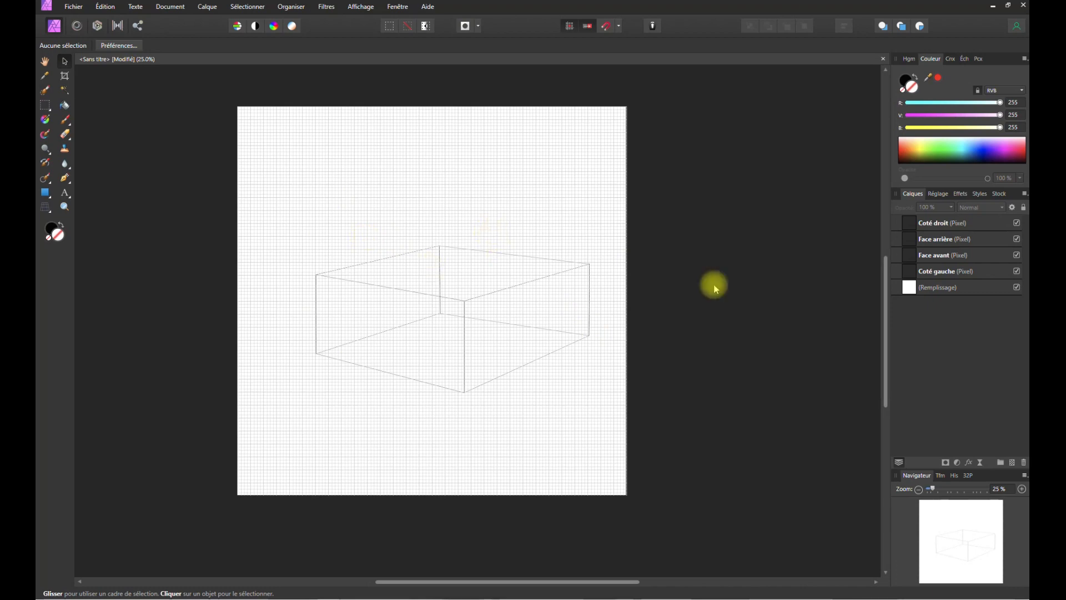
{"action": "left_click", "coordinate": [937, 226]}
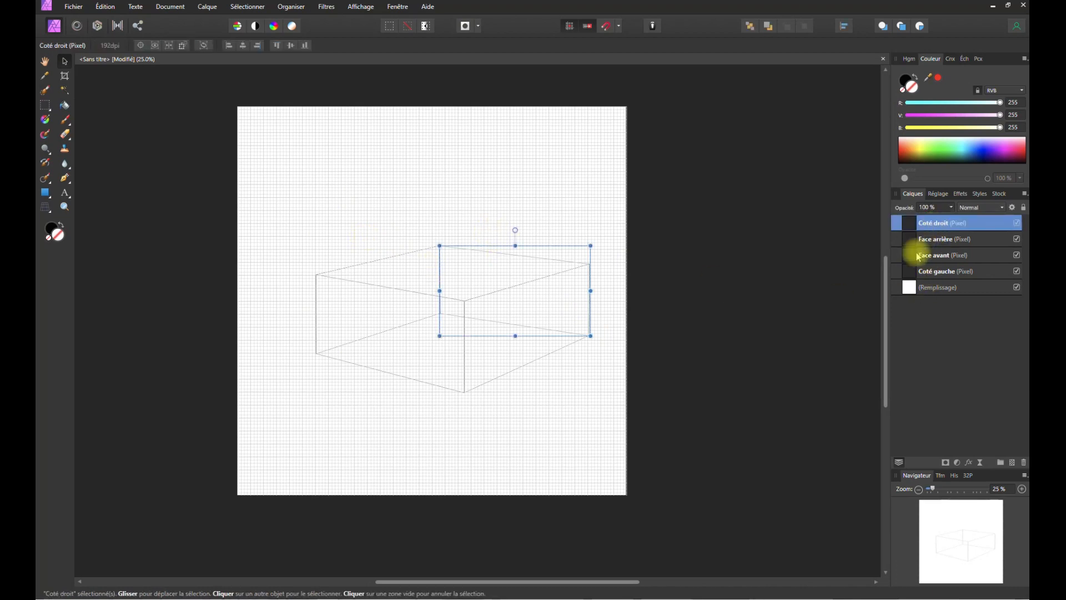
{"action": "left_click", "coordinate": [937, 274], "text": "shift"}
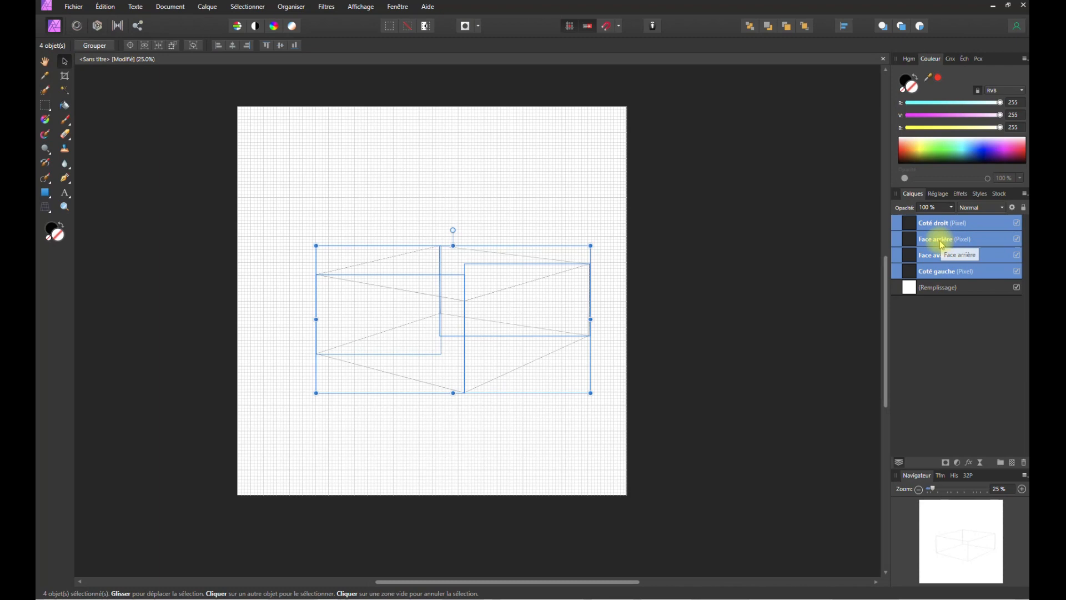
{"action": "left_click", "coordinate": [944, 222]}
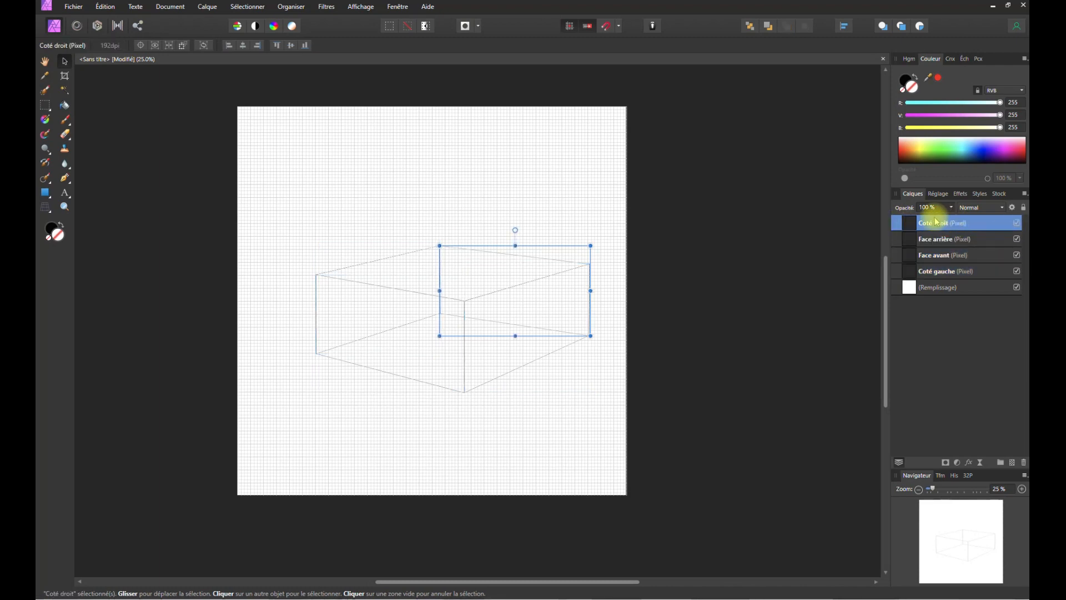
{"action": "left_click", "coordinate": [938, 272], "text": "shift"}
{"action": "right_click", "coordinate": [936, 272]}
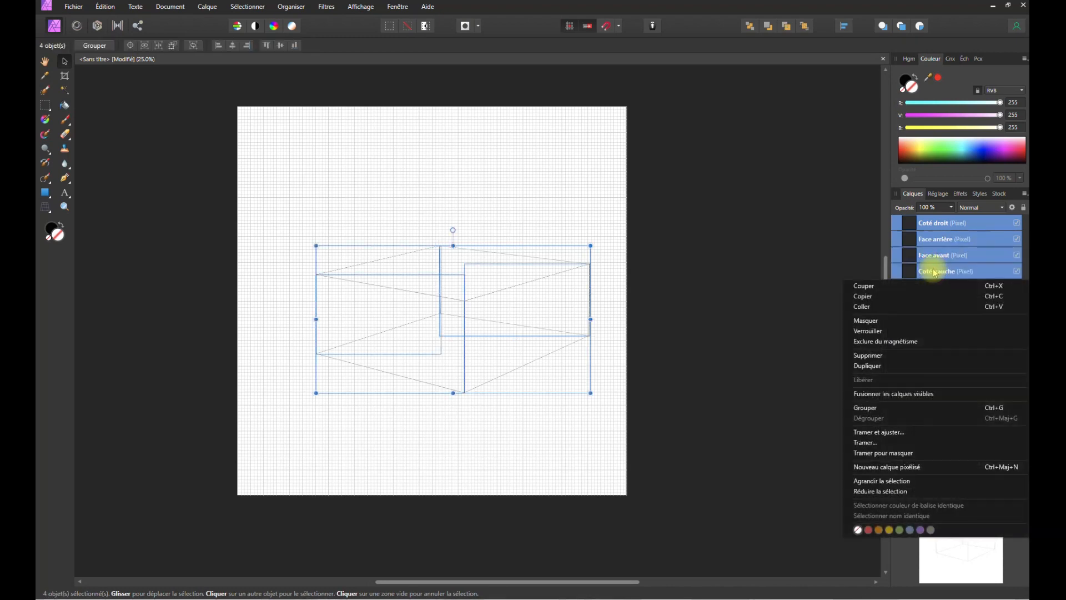
{"action": "left_click", "coordinate": [867, 409]}
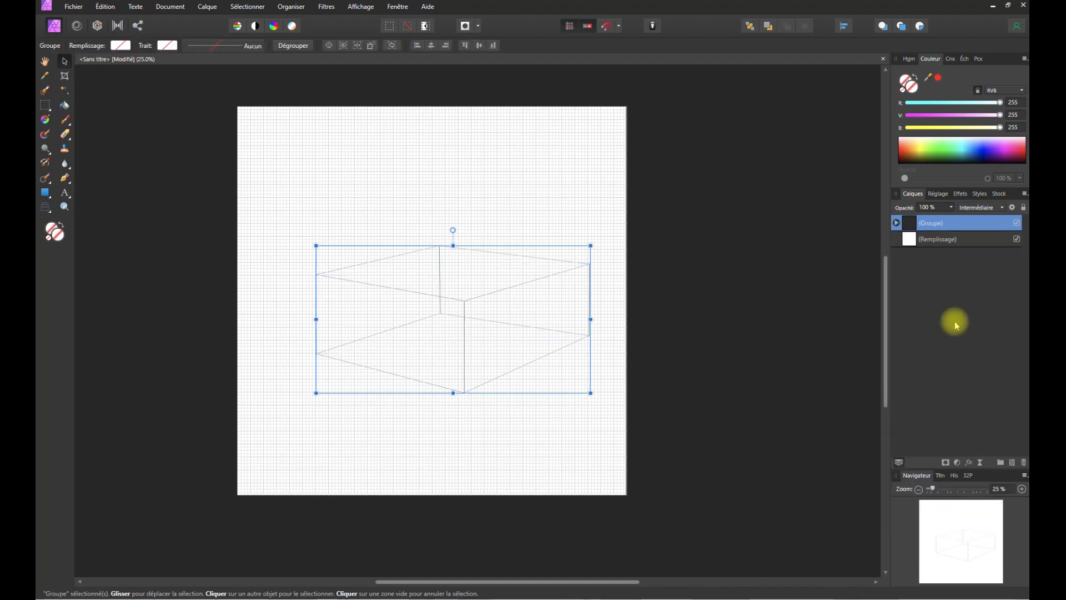
{"action": "double_click", "coordinate": [927, 229]}
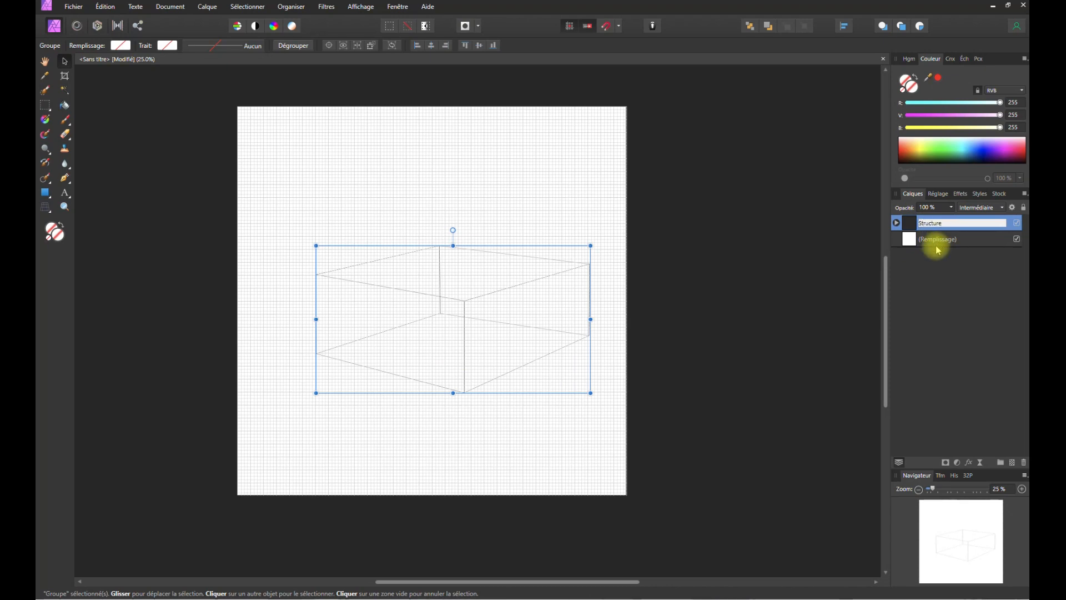
{"action": "key", "text": "Return"}
- Scale the Structure group down proportionally, move it up slightly toward the page centre, and deselect it
{"action": "left_click", "coordinate": [813, 286]}
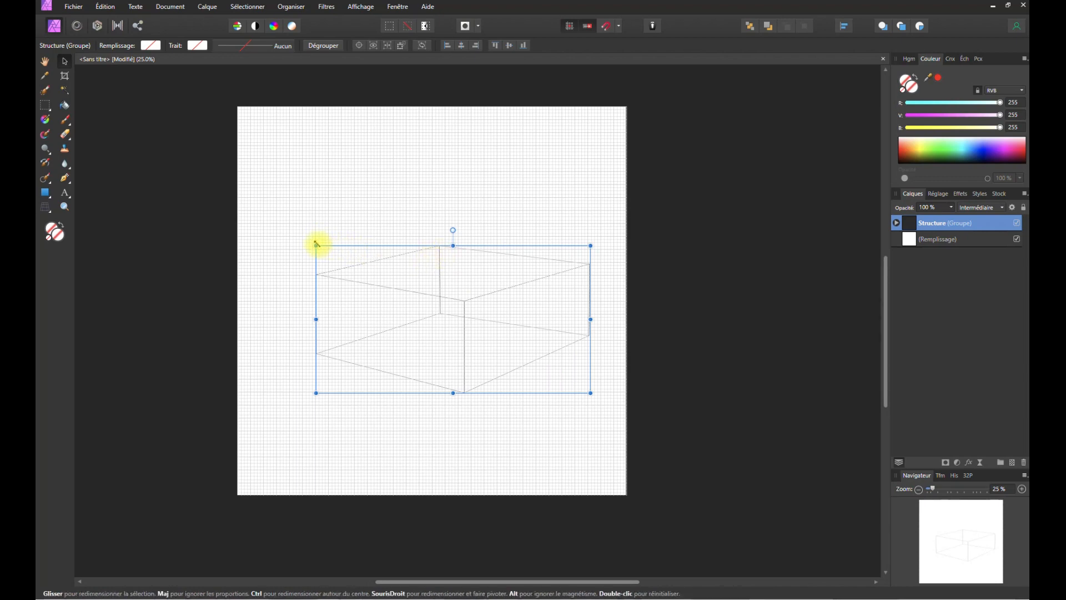
{"action": "left_click_drag", "start_coordinate": [325, 245], "coordinate": [358, 282]}
{"action": "left_click_drag", "start_coordinate": [448, 317], "coordinate": [459, 296]}
{"action": "left_click", "coordinate": [689, 285]}
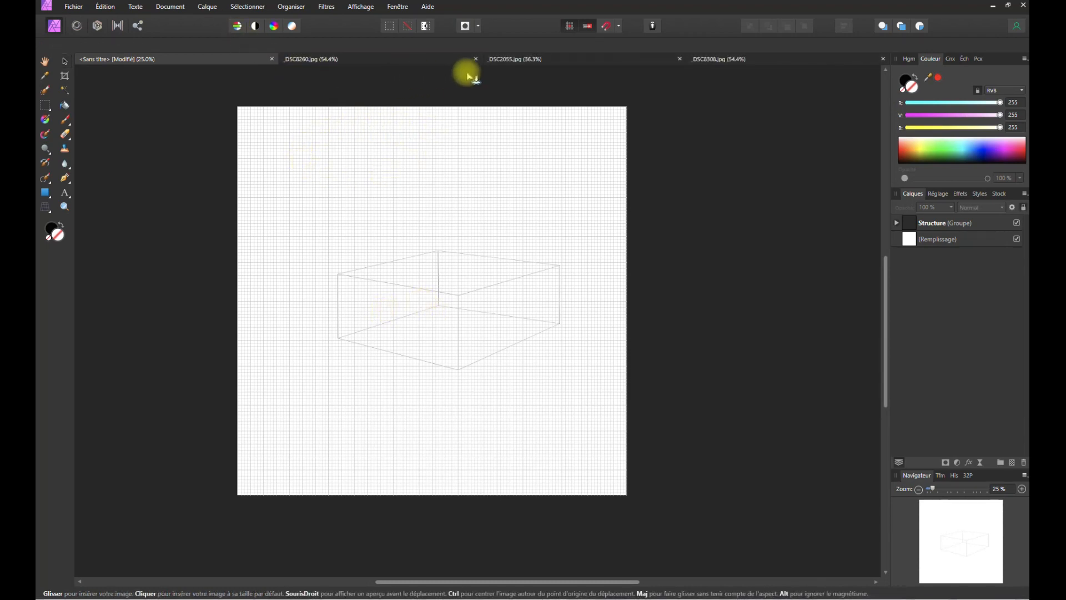
- Hide the grid in the untitled cube document and in the _DSC8260.jpg document
{"action": "left_click", "coordinate": [361, 6]}
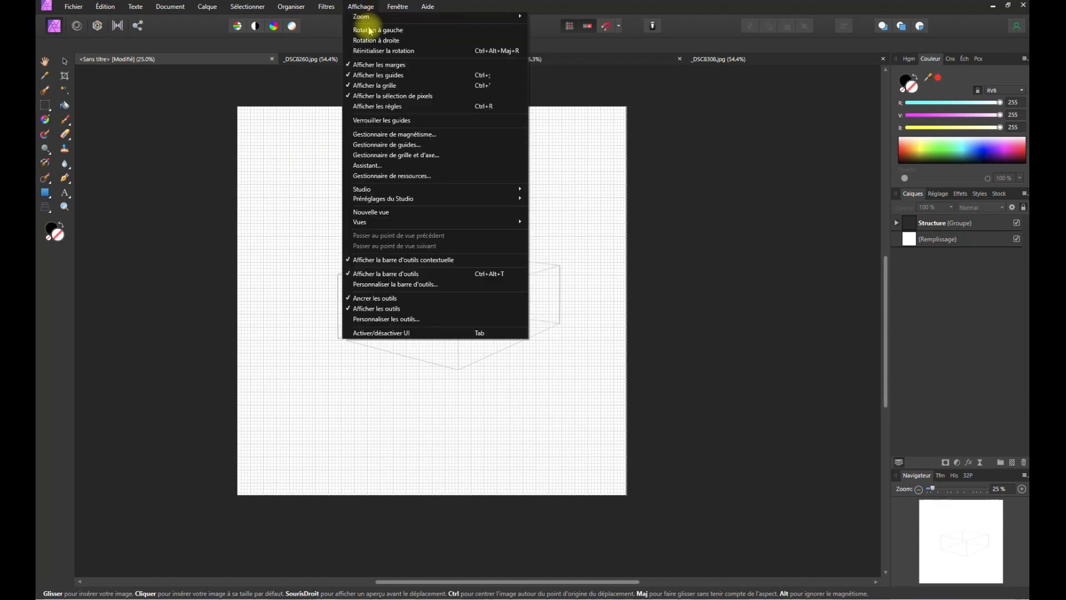
{"action": "left_click", "coordinate": [383, 86]}
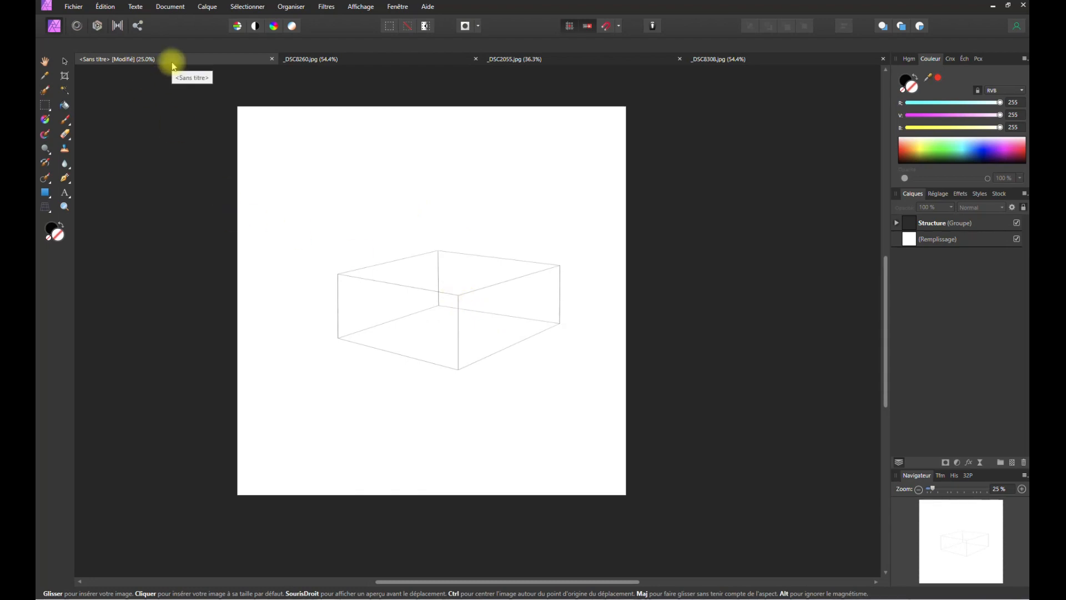
{"action": "left_click", "coordinate": [333, 61]}
{"action": "left_click", "coordinate": [361, 6]}
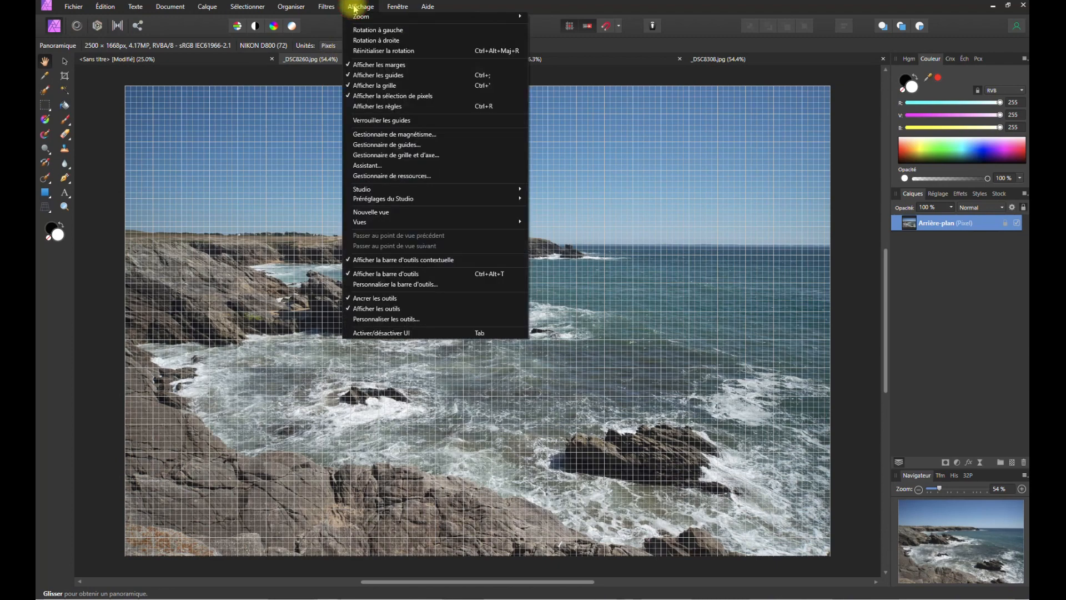
{"action": "left_click", "coordinate": [369, 85]}
- Hide the grid in the _DSC2055.jpg and _DSC8308.jpg documents as well
{"action": "left_click", "coordinate": [491, 58]}
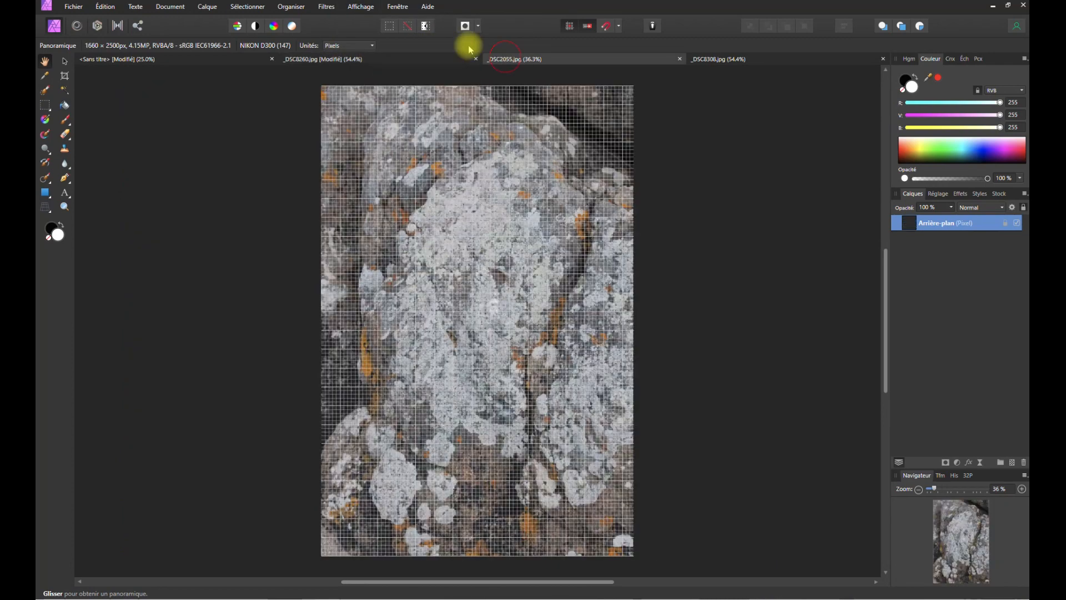
{"action": "left_click", "coordinate": [361, 7]}
{"action": "left_click", "coordinate": [368, 85]}
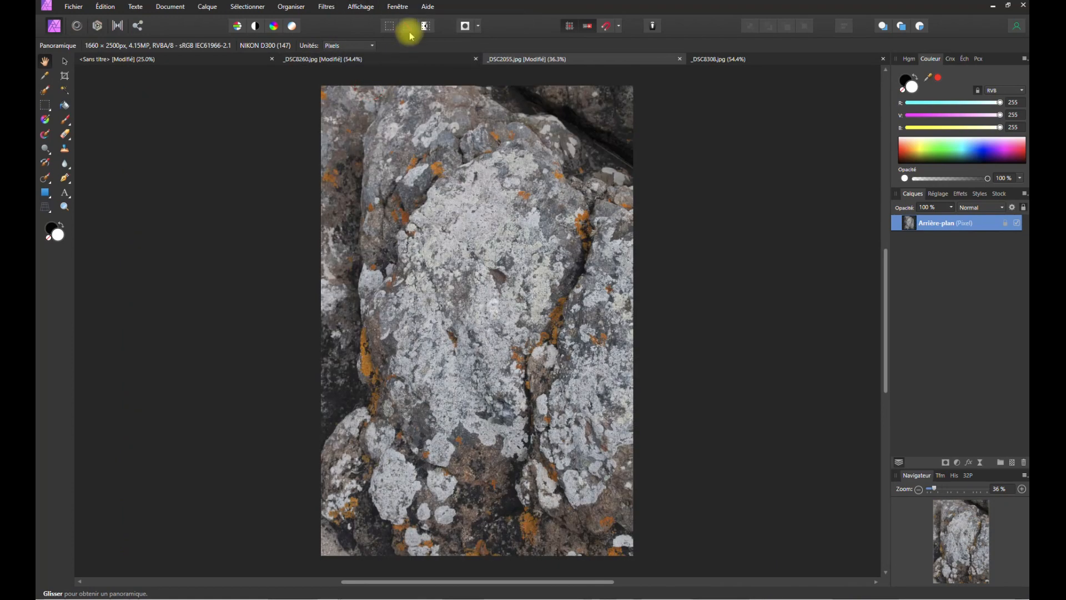
{"action": "left_click", "coordinate": [366, 8]}
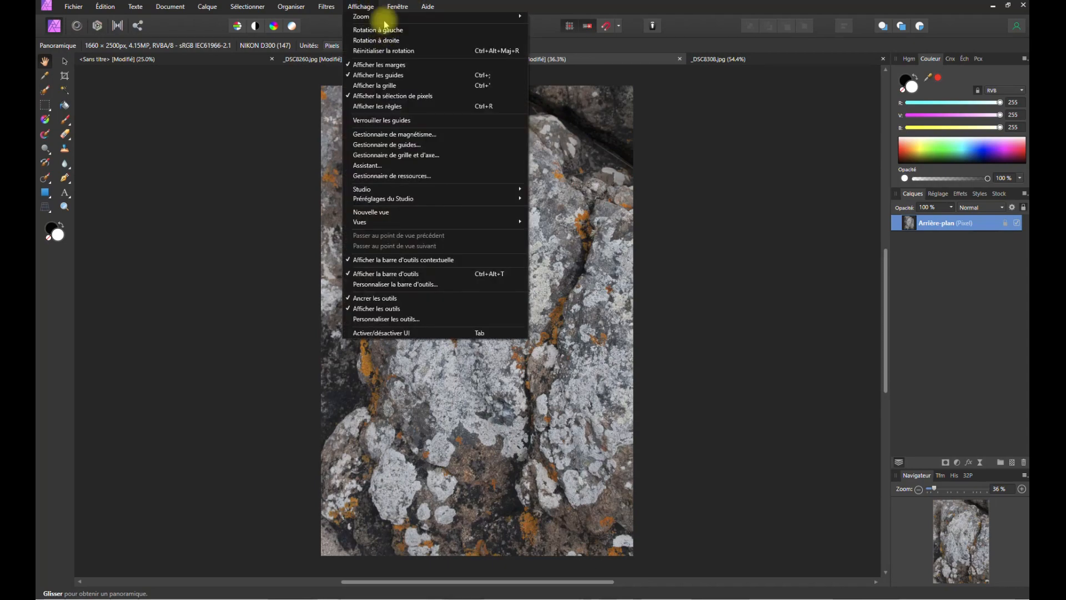
{"action": "left_click", "coordinate": [372, 8]}
{"action": "left_click", "coordinate": [701, 57]}
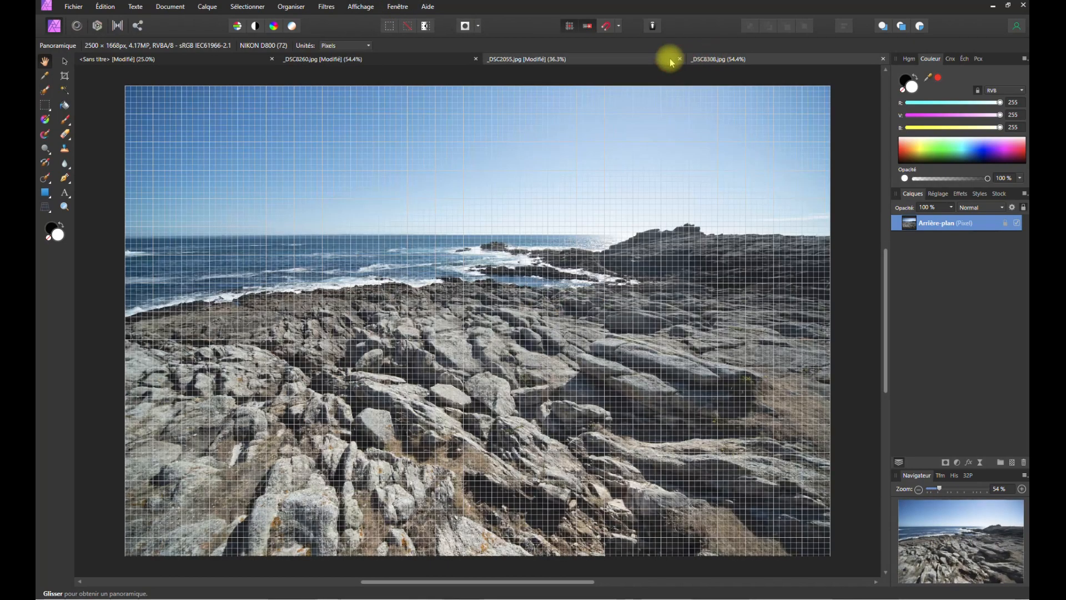
{"action": "left_click", "coordinate": [356, 9]}
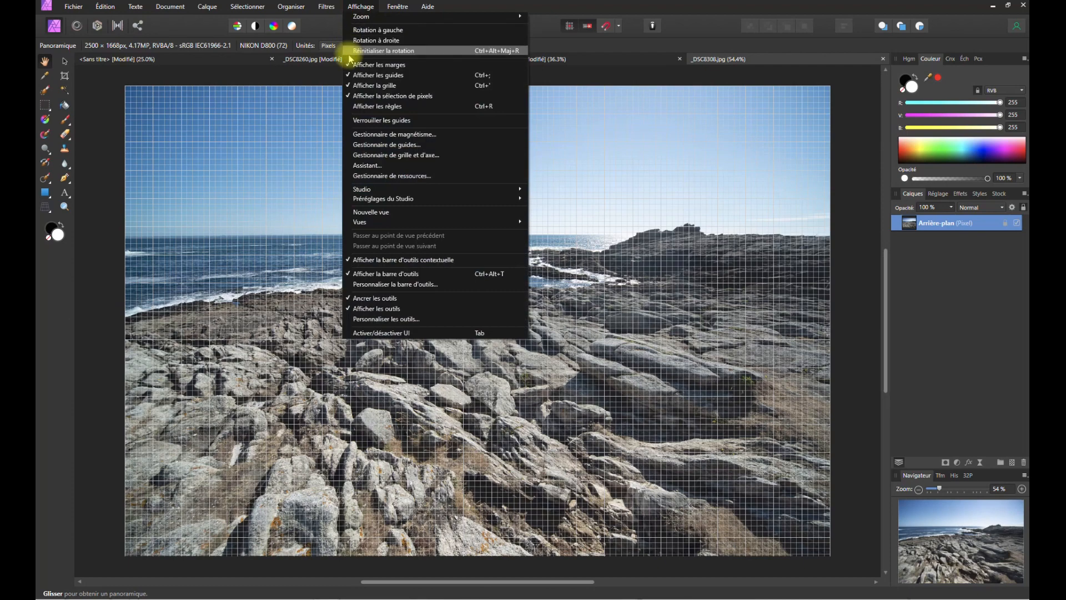
{"action": "left_click", "coordinate": [365, 86]}
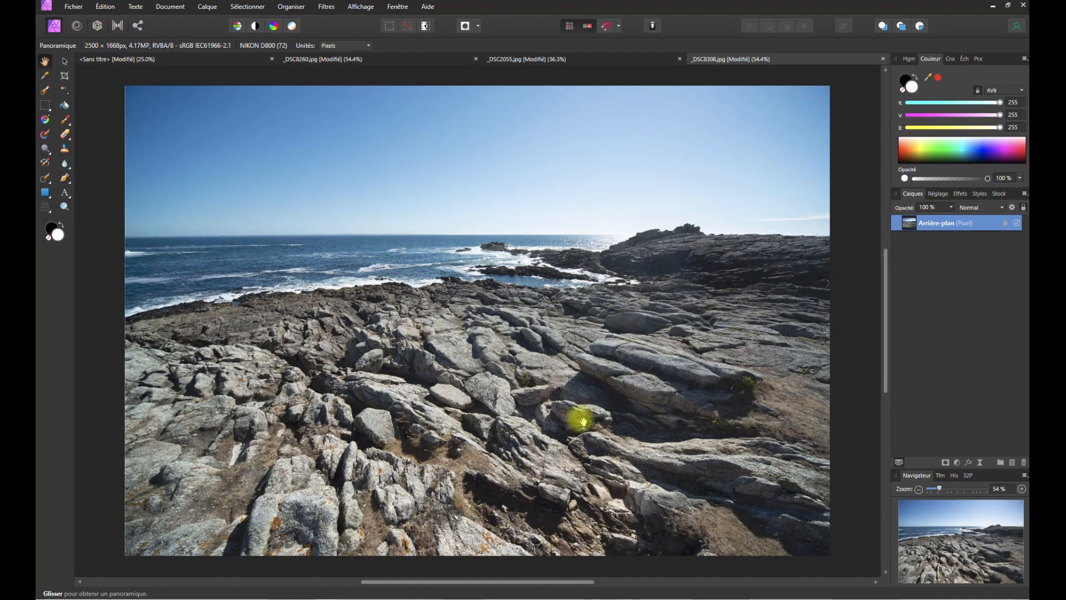
- Review the rock texture photo _DSC2055.jpg, the sea photo _DSC8260.jpg and the cube outline in the untitled document
{"action": "left_click", "coordinate": [555, 61]}
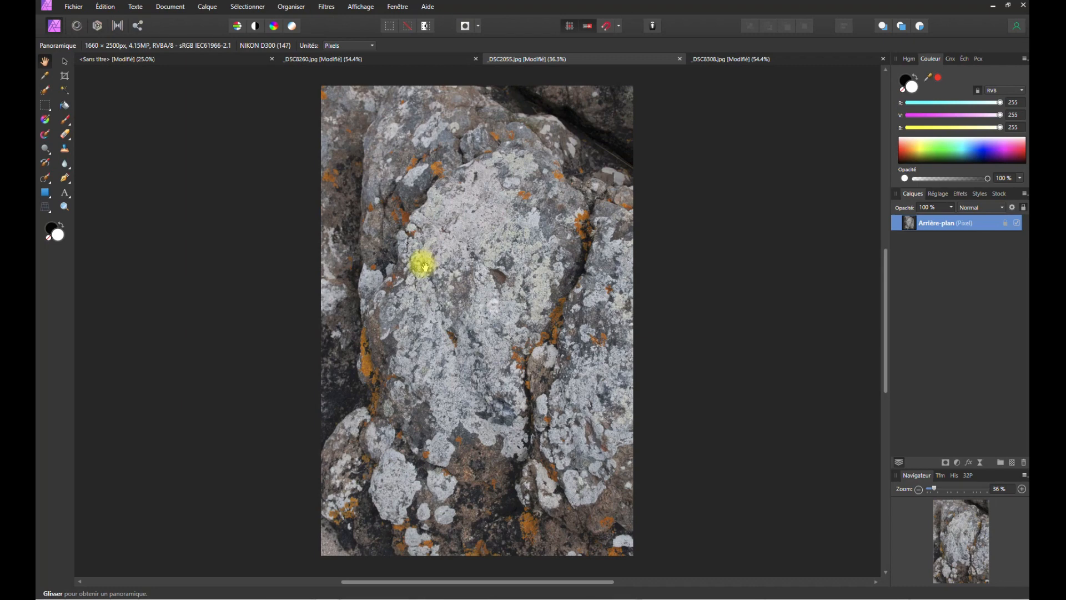
{"action": "left_click", "coordinate": [458, 62]}
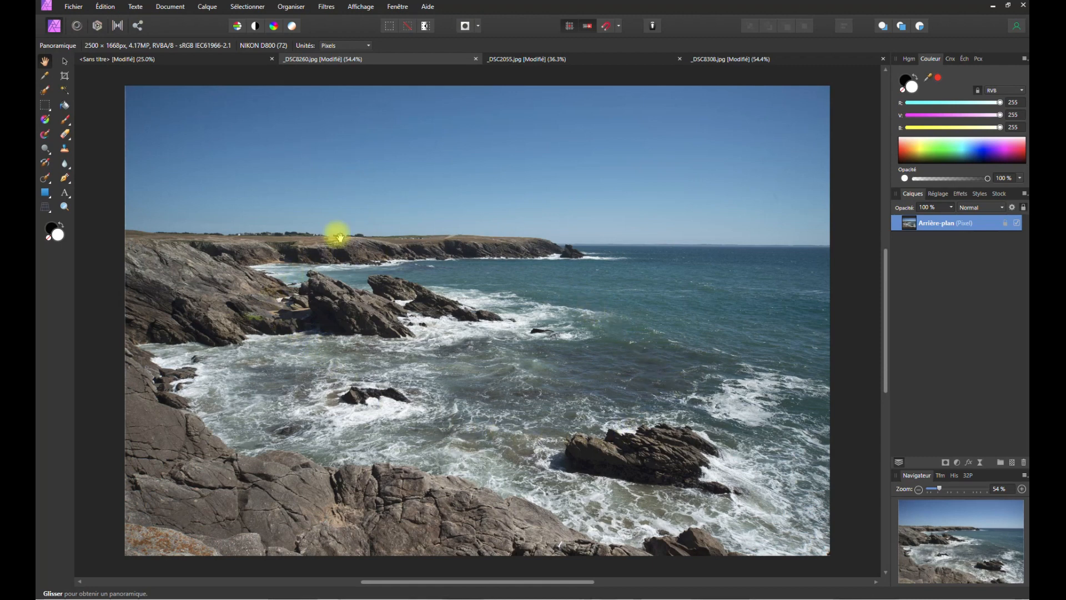
{"action": "left_click", "coordinate": [221, 60]}
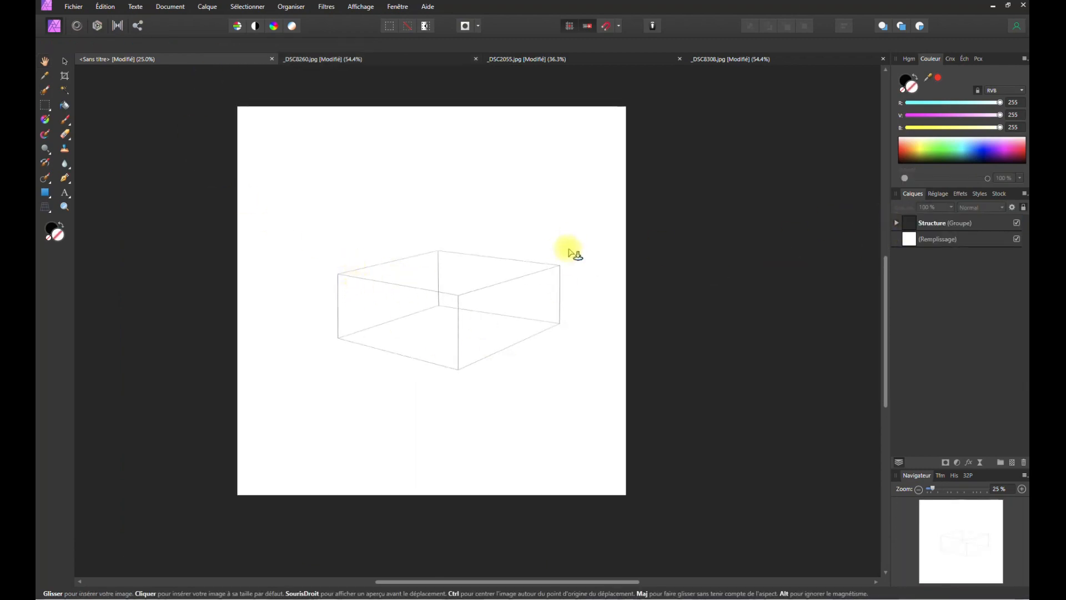
{"action": "left_click", "coordinate": [63, 62]}
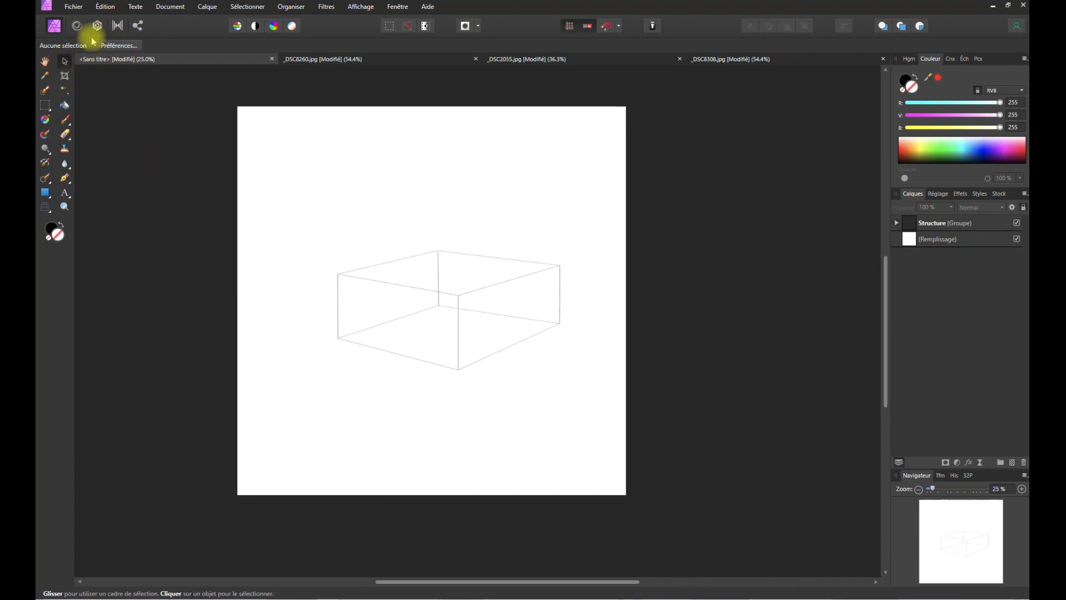
{"action": "left_click", "coordinate": [378, 58]}
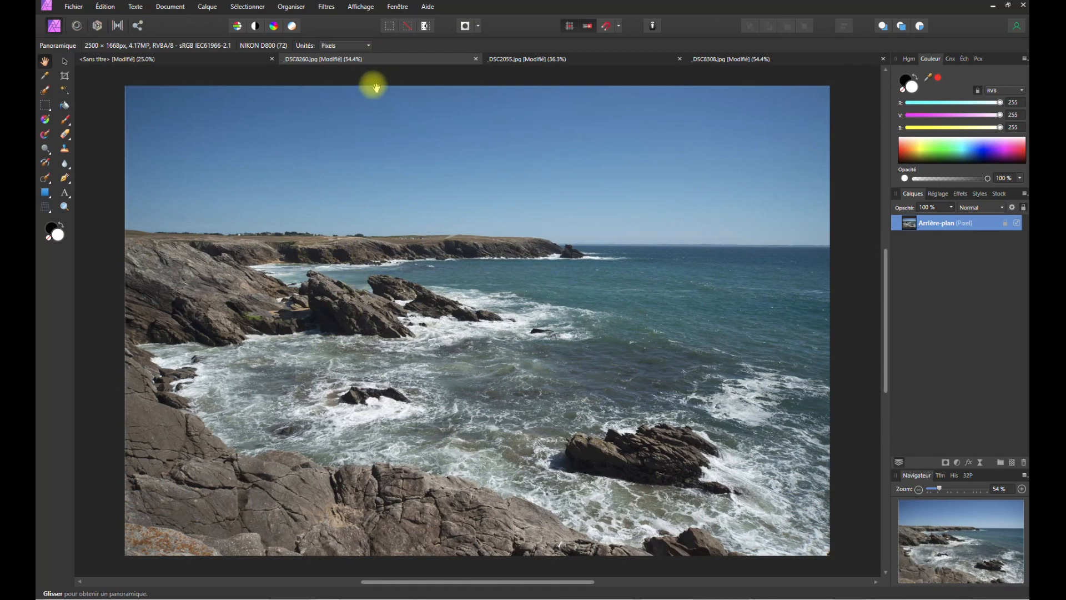
- Place _DSC8260.jpg in the untitled document at its default size above the Structure group, hide its layer and deselect it
{"action": "left_click", "coordinate": [220, 60]}
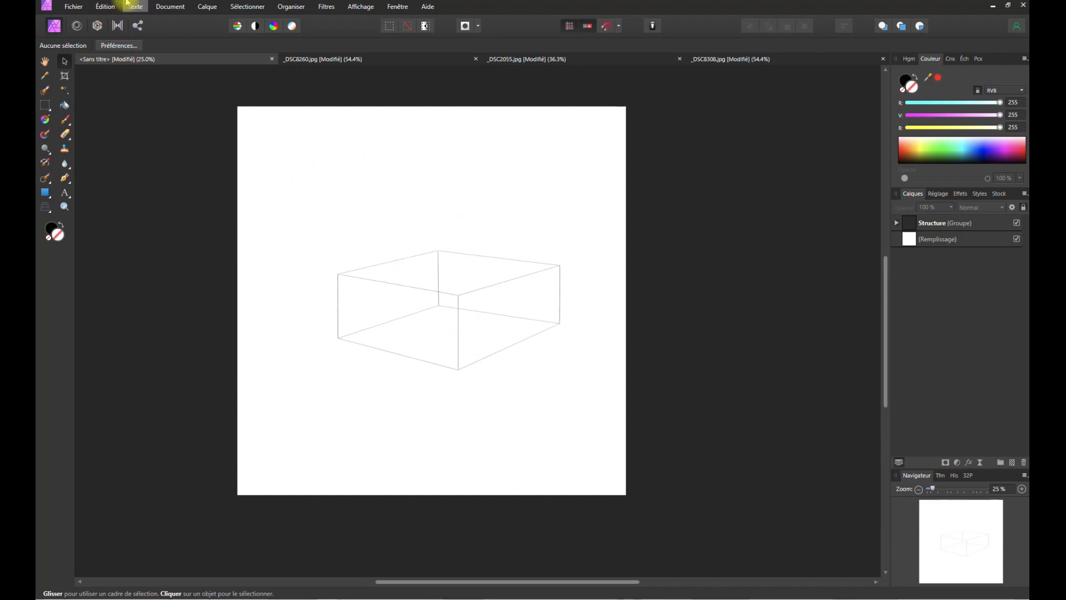
{"action": "left_click", "coordinate": [81, 9]}
{"action": "left_click", "coordinate": [100, 211]}
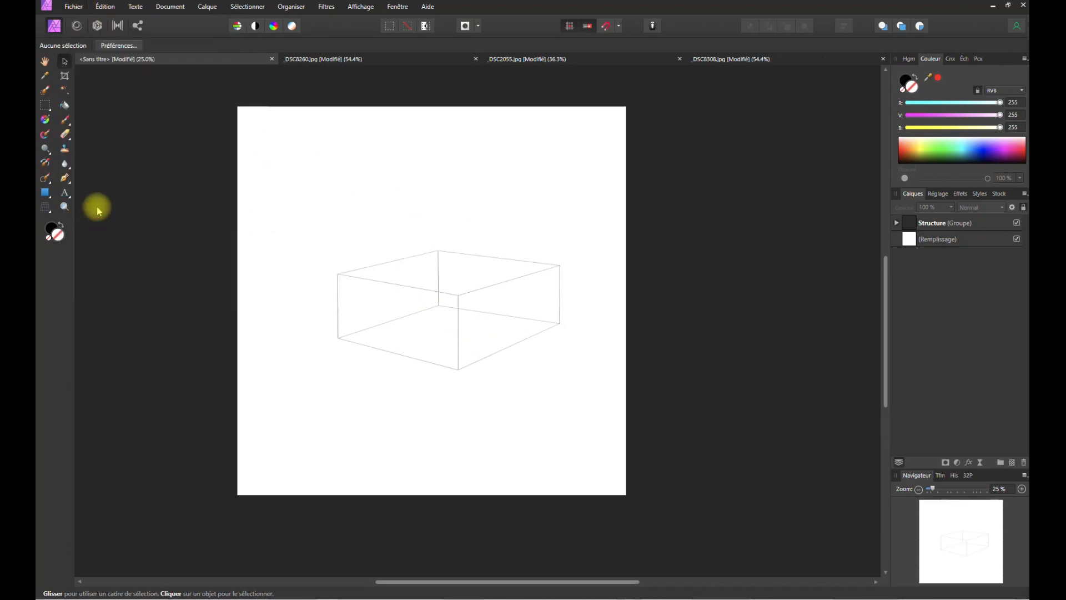
{"action": "left_click", "coordinate": [345, 114]}
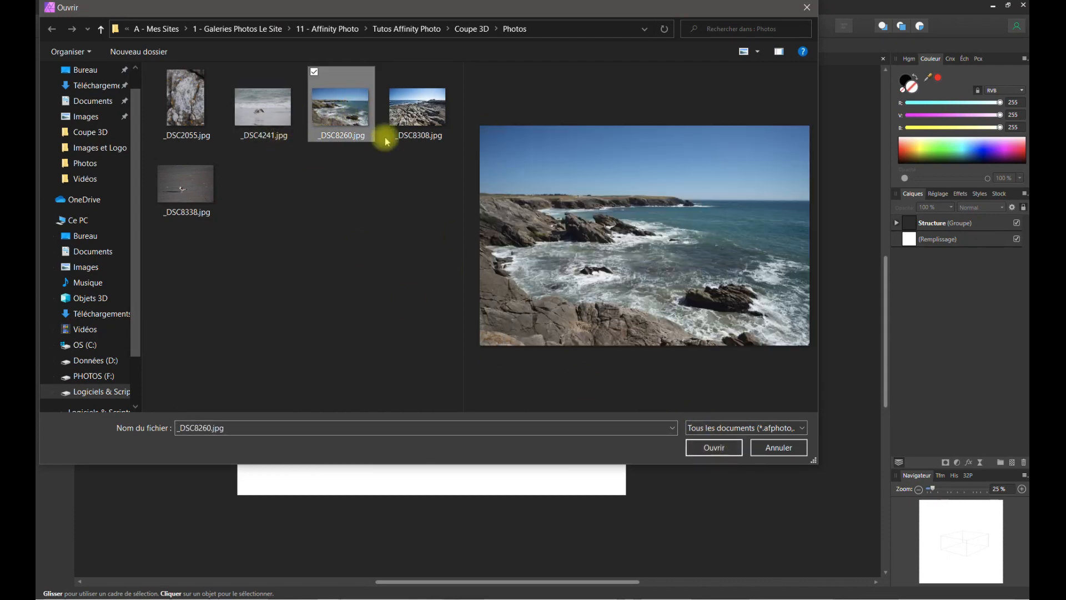
{"action": "left_click", "coordinate": [714, 449]}
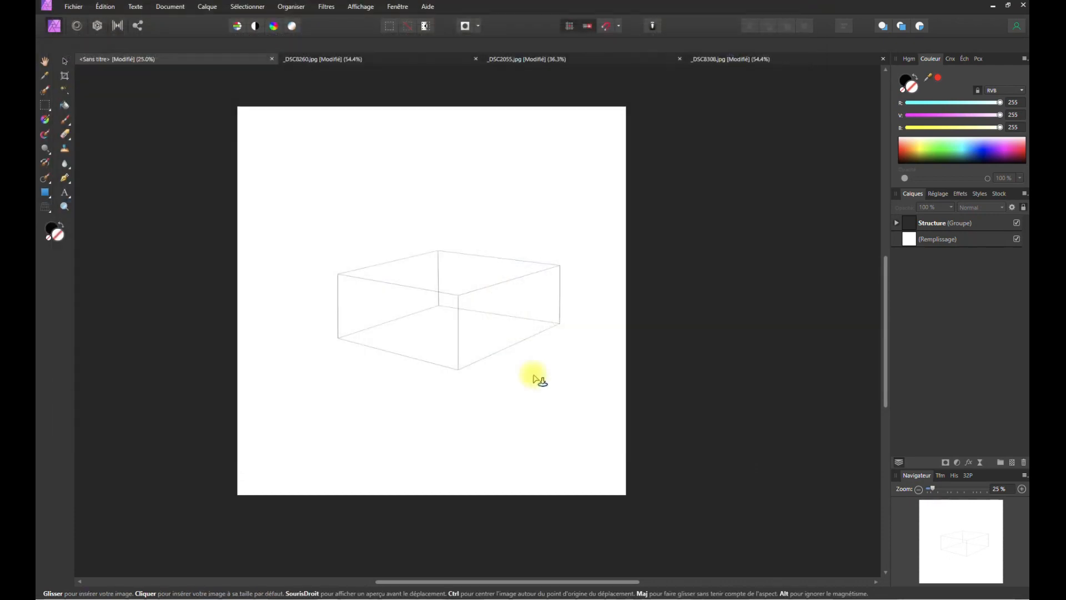
{"action": "left_click", "coordinate": [499, 166]}
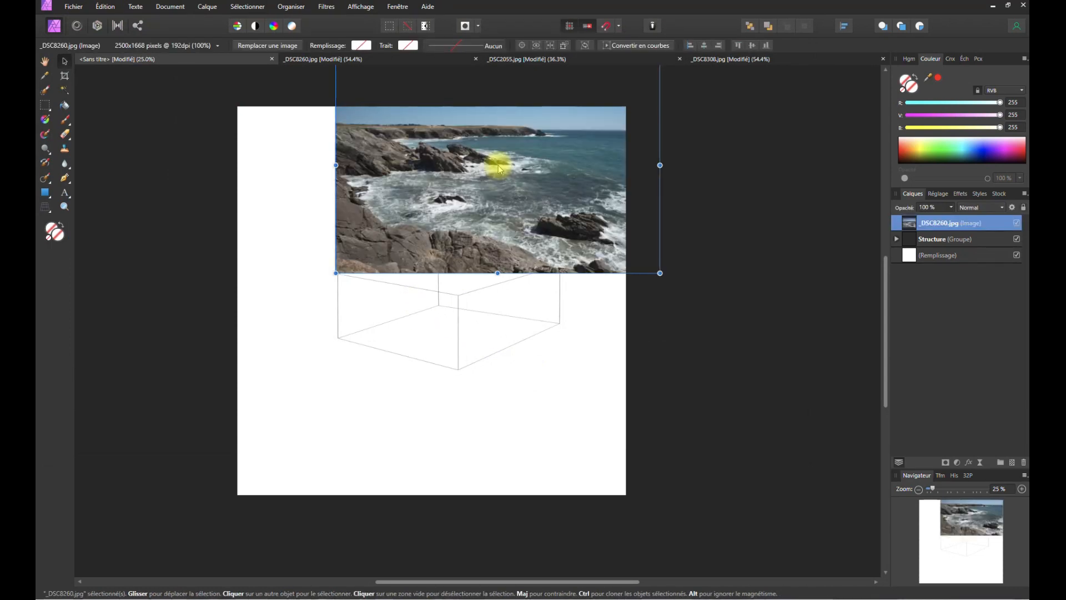
{"action": "left_click", "coordinate": [1018, 222]}
{"action": "left_click", "coordinate": [624, 300]}
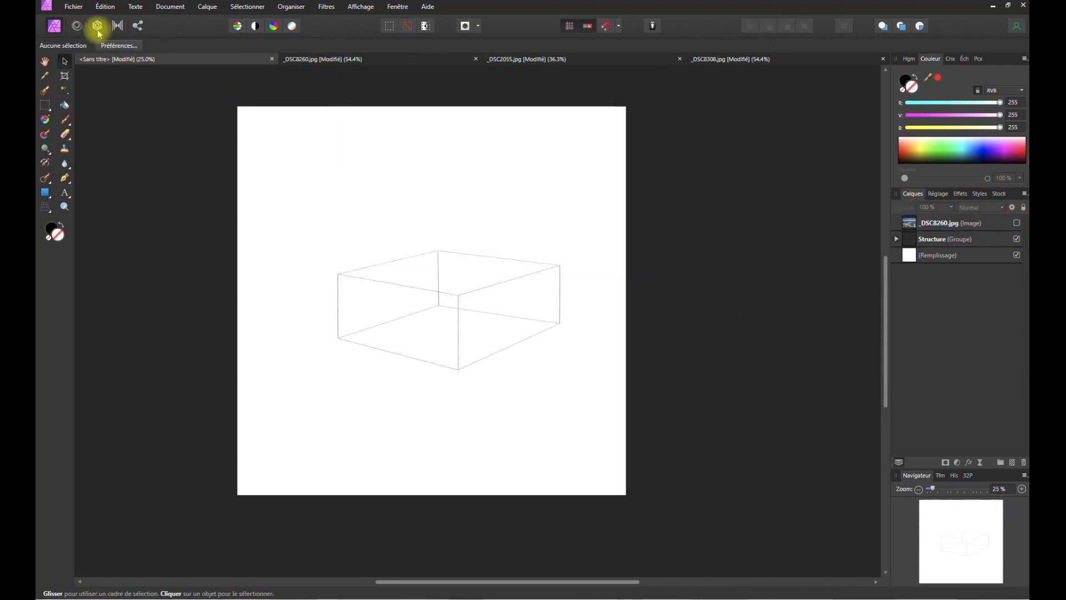
- Place _DSC2055.jpg and _DSC8308.jpg together in the untitled document, each at its default size
{"action": "left_click", "coordinate": [73, 10]}
{"action": "left_click", "coordinate": [66, 228]}
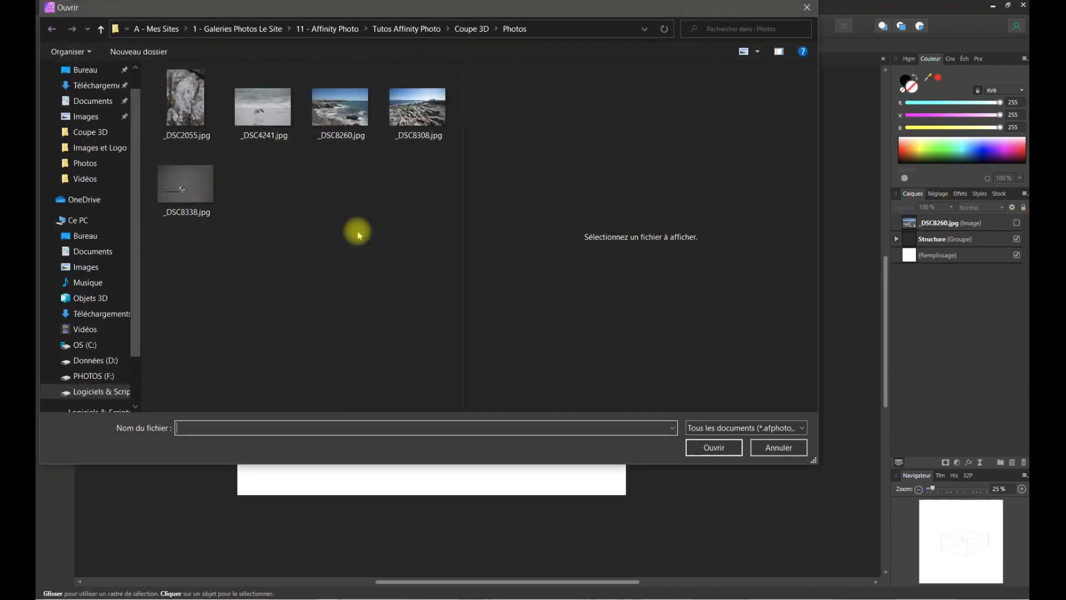
{"action": "left_click", "coordinate": [191, 103]}
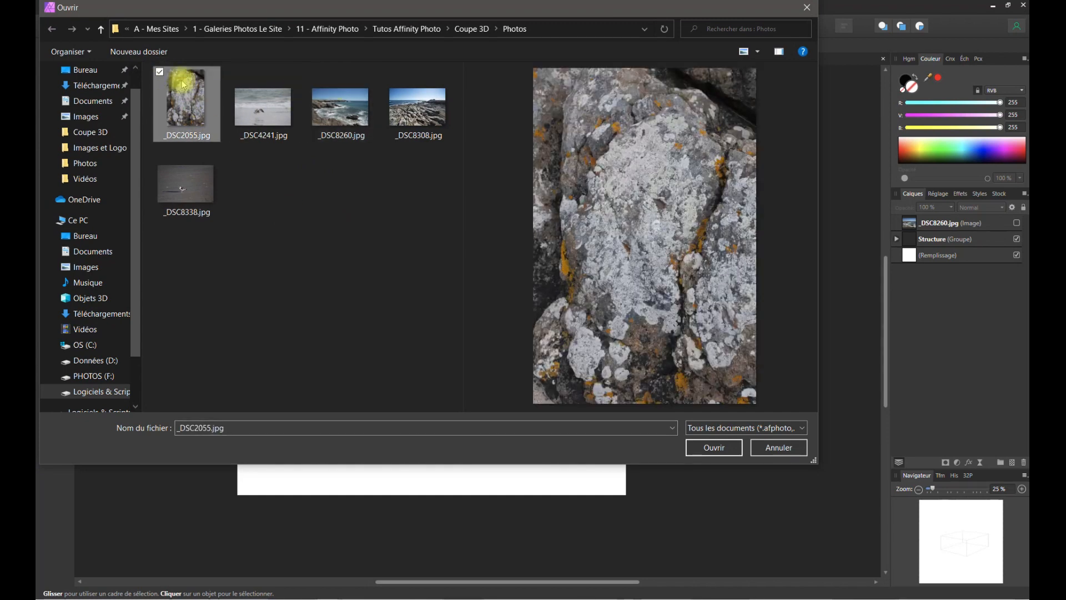
{"action": "left_click", "coordinate": [392, 72]}
{"action": "left_click", "coordinate": [189, 115]}
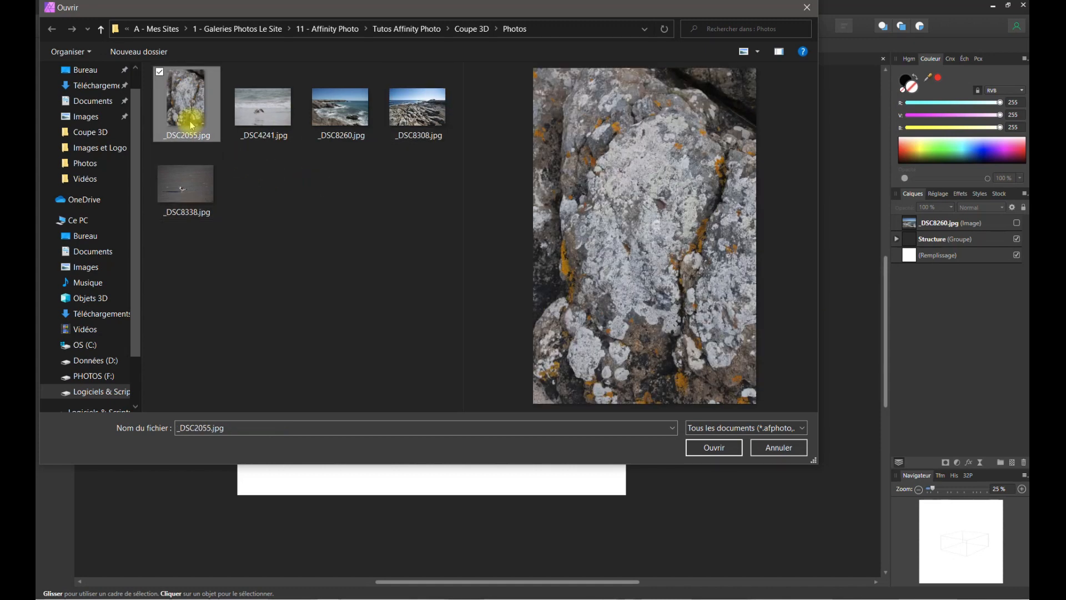
{"action": "left_click", "coordinate": [412, 111], "text": "ctrl"}
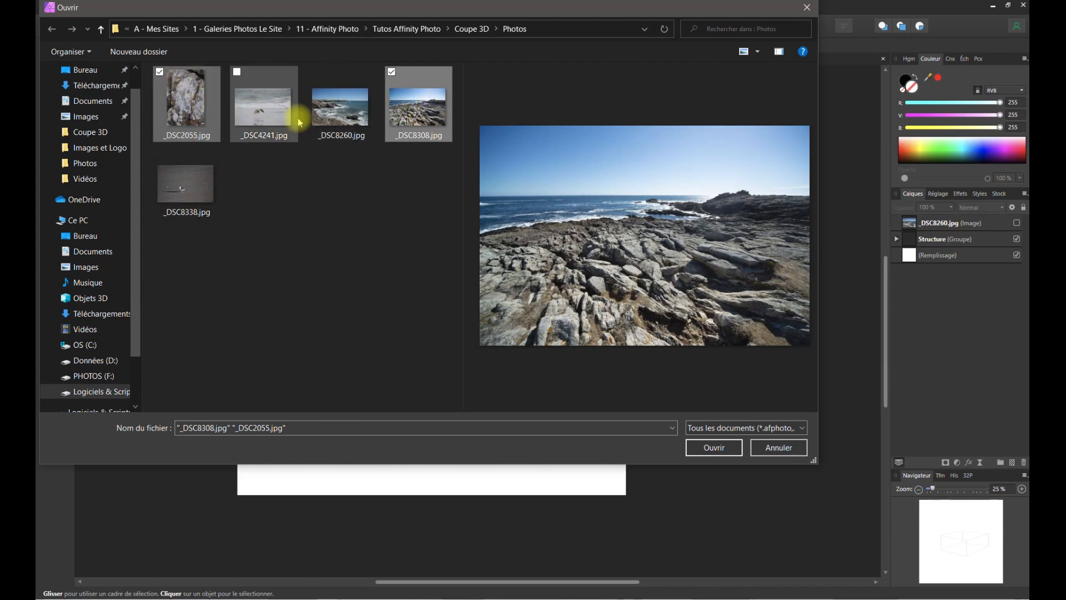
{"action": "left_click", "coordinate": [714, 447]}
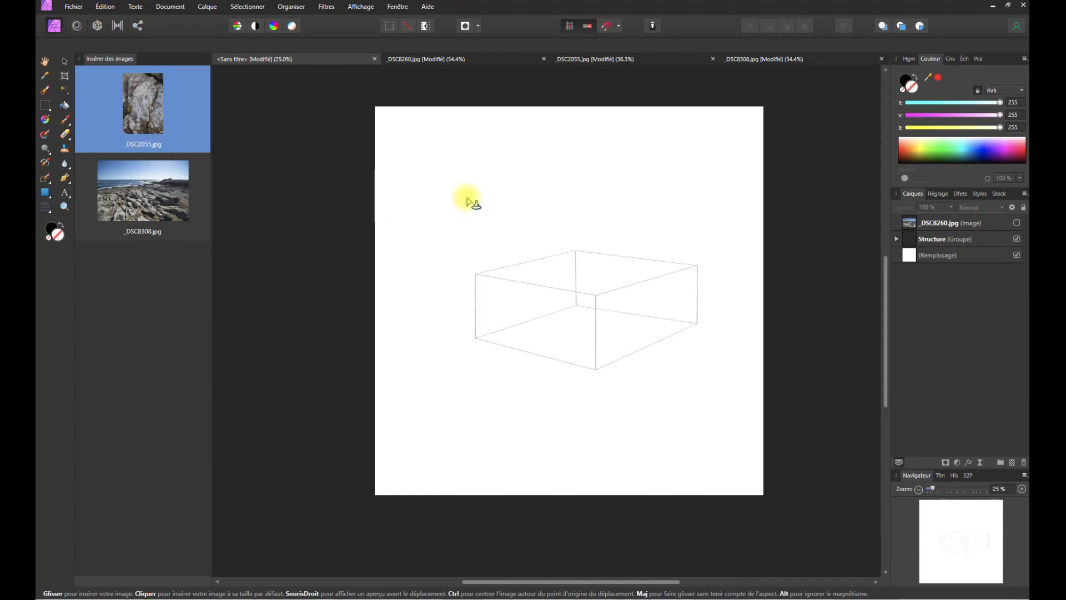
{"action": "left_click", "coordinate": [468, 200]}
{"action": "left_click", "coordinate": [647, 211]}
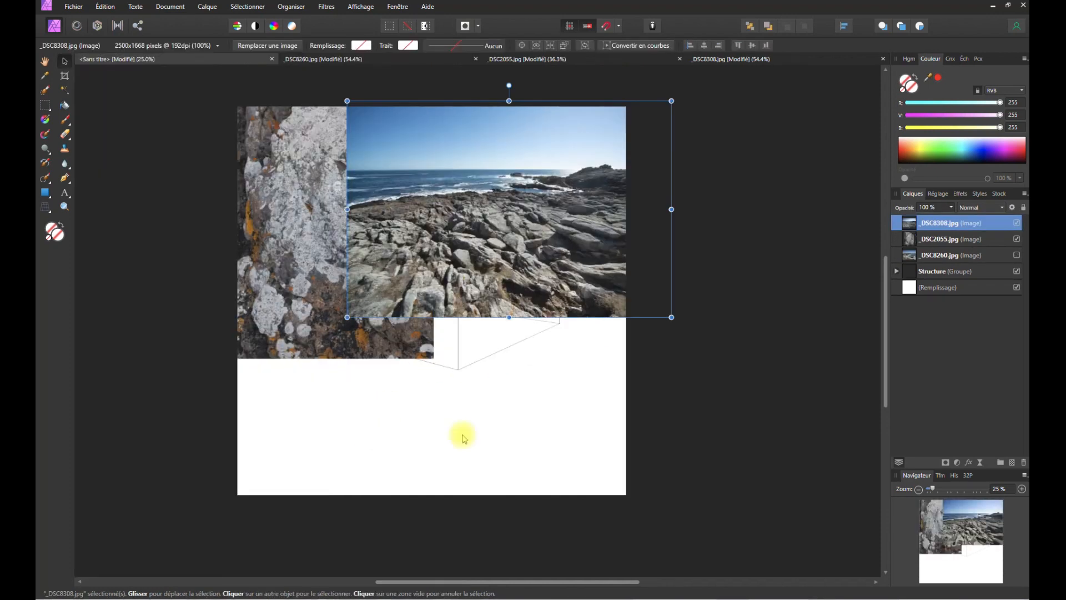
- Hide the _DSC8308.jpg and _DSC2055.jpg layers and deselect everything
{"action": "left_click", "coordinate": [1017, 223]}
{"action": "left_click", "coordinate": [1017, 239]}
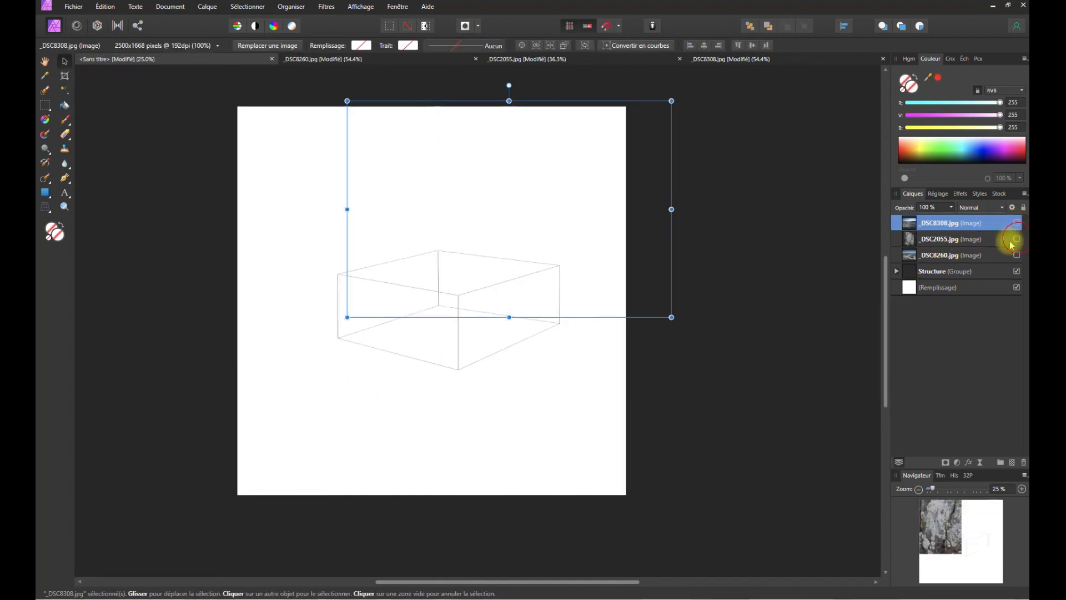
{"action": "left_click", "coordinate": [826, 314]}
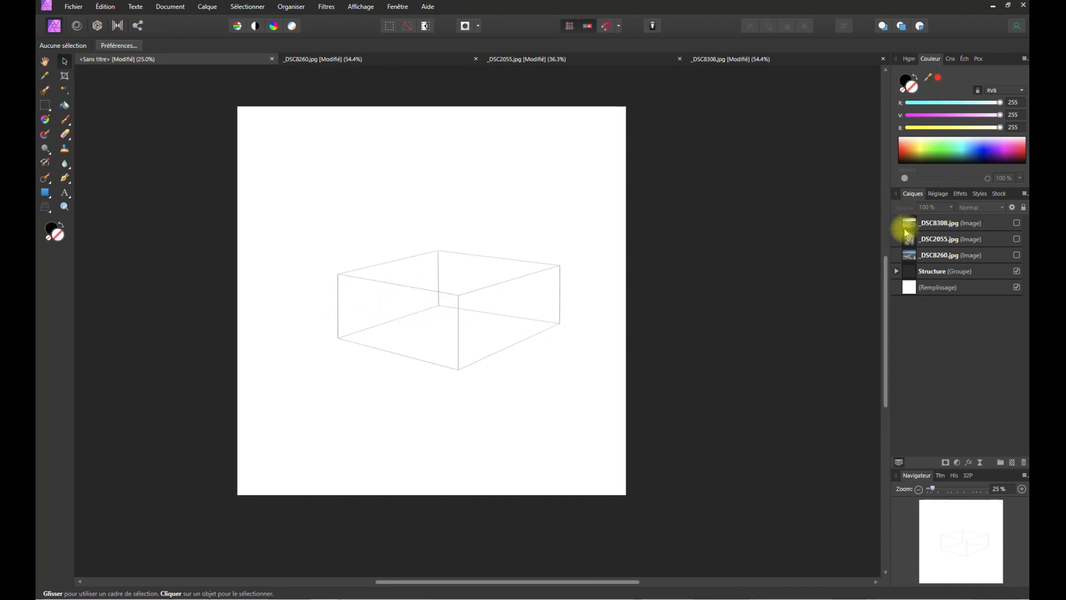
- Expand the Structure group to show its face layers and activate the Flood Select tool
{"action": "left_click", "coordinate": [898, 271]}
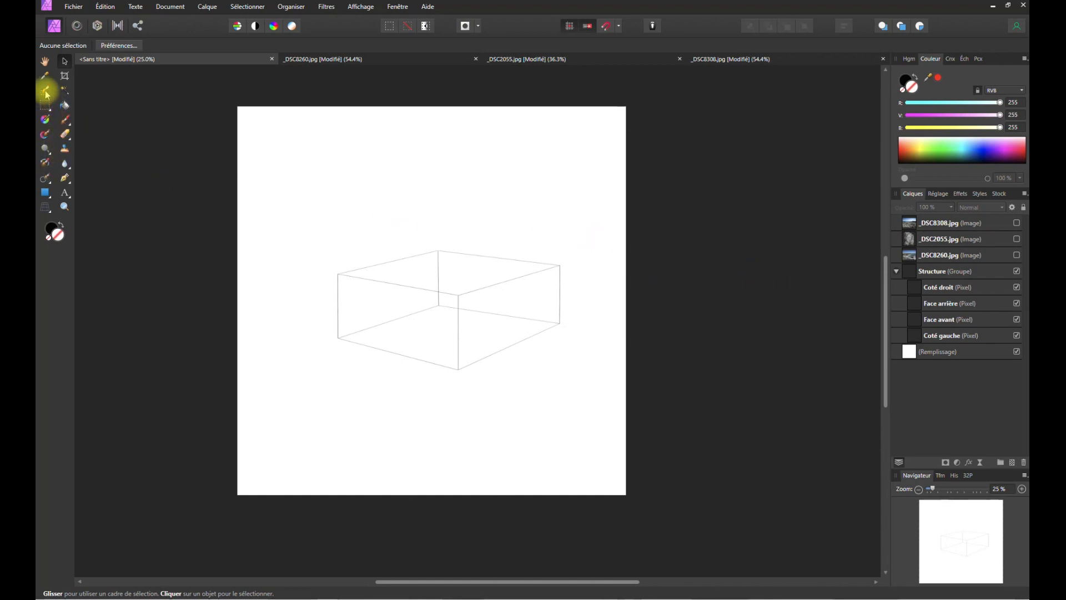
{"action": "left_click", "coordinate": [65, 90]}
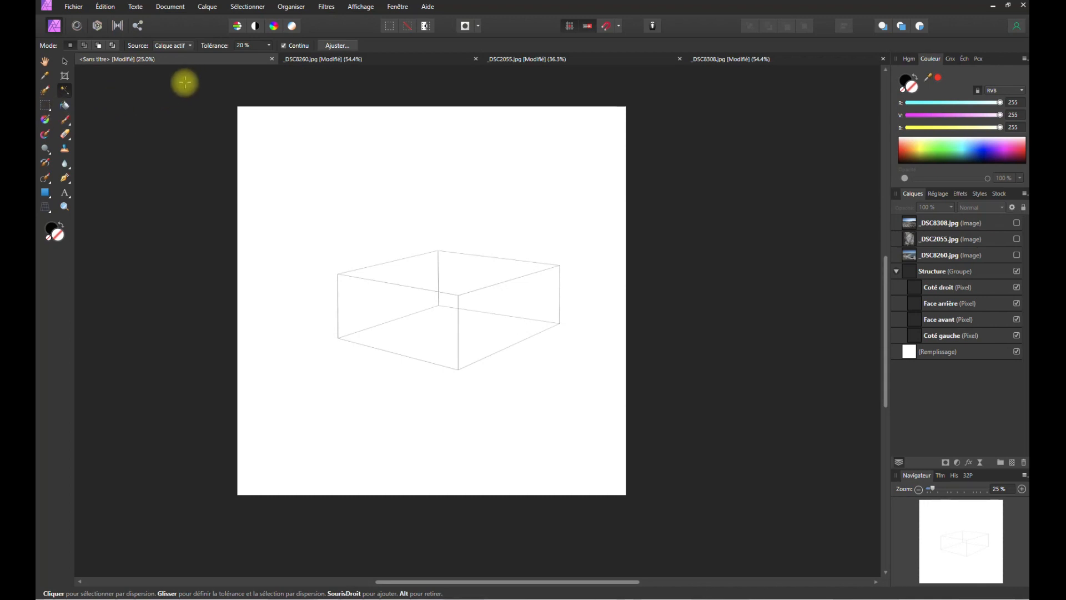
{"action": "key", "text": "F9"}
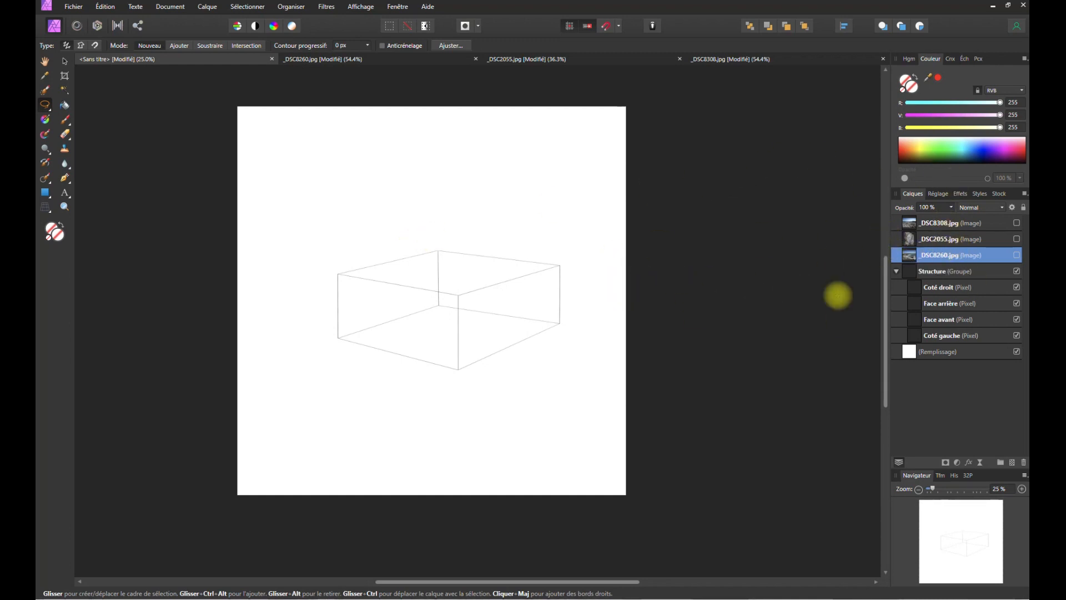
- Show the _DSC8260.jpg layer at 50% opacity over the cube outline and activate the Move tool
{"action": "left_click", "coordinate": [1017, 255]}
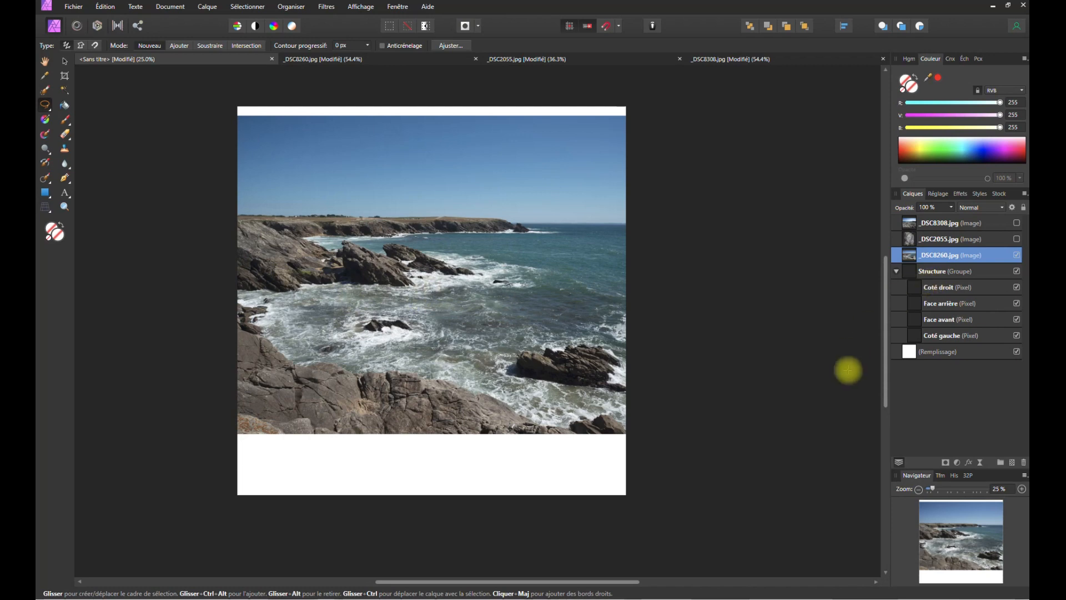
{"action": "left_click", "coordinate": [1021, 489]}
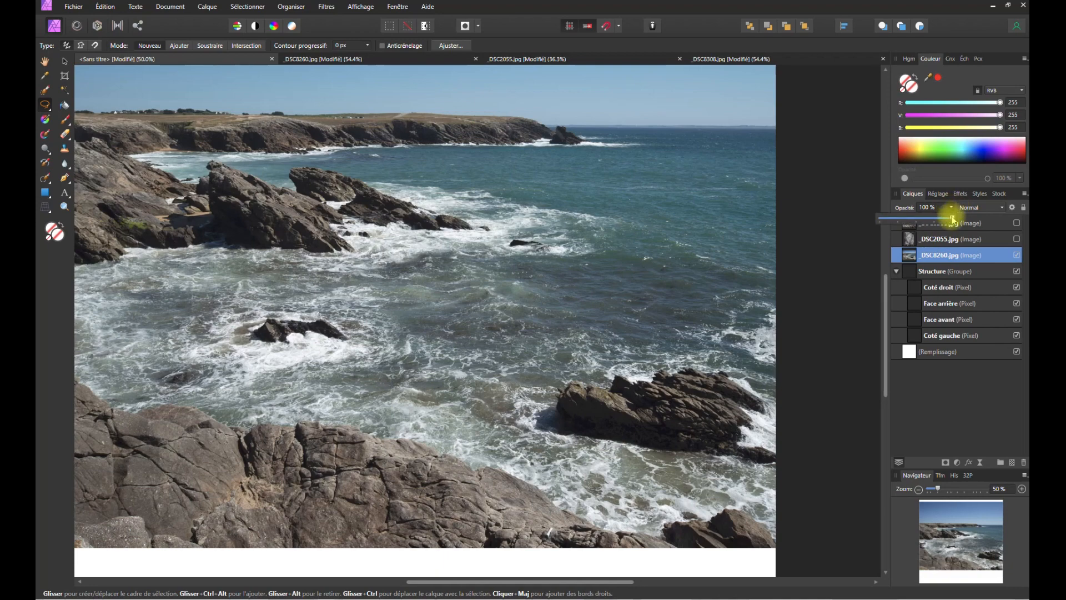
{"action": "left_click_drag", "start_coordinate": [953, 221], "coordinate": [920, 226]}
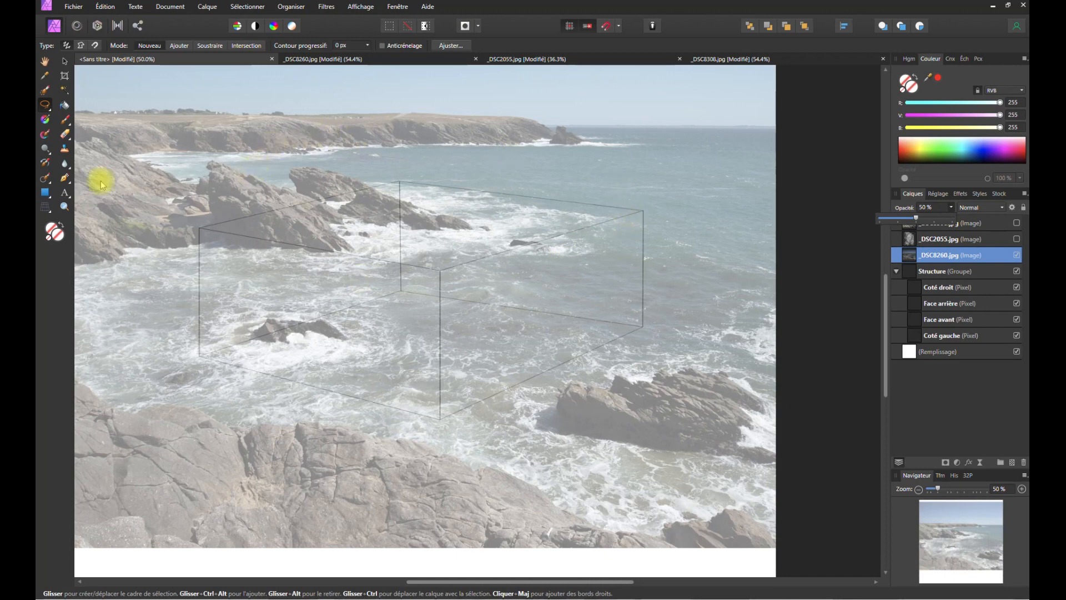
{"action": "left_click", "coordinate": [65, 61]}
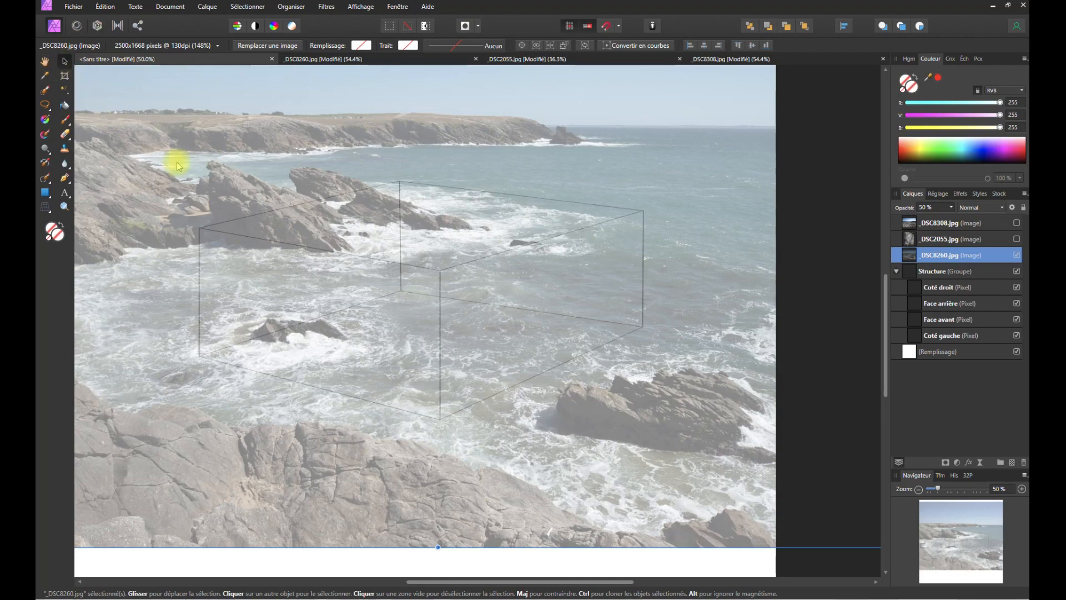
- Scale the _DSC8260.jpg photo down proportionally to about 205 dpi (94%) and place it over the cube outline
{"action": "left_click_drag", "start_coordinate": [219, 186], "coordinate": [251, 246]}
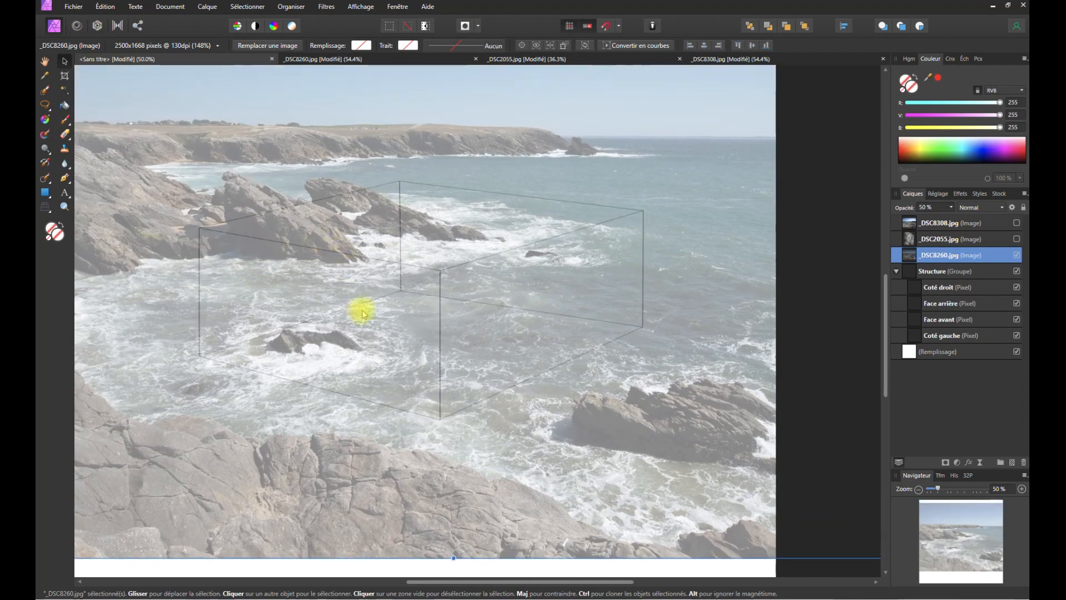
{"action": "left_click", "coordinate": [919, 489]}
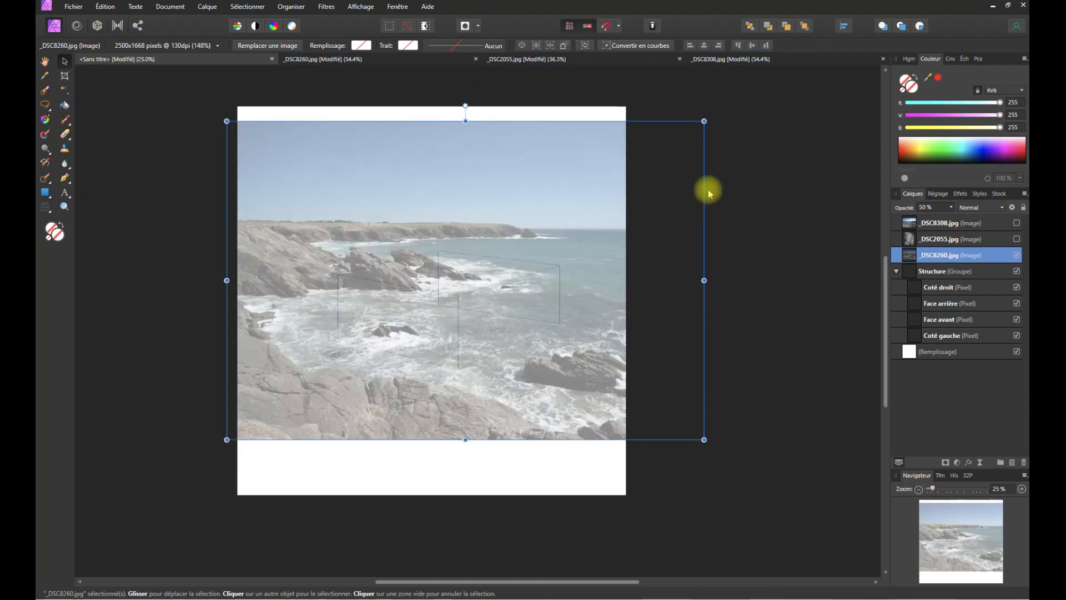
{"action": "left_click_drag", "start_coordinate": [701, 119], "coordinate": [645, 150]}
{"action": "left_click_drag", "start_coordinate": [389, 383], "coordinate": [408, 367]}
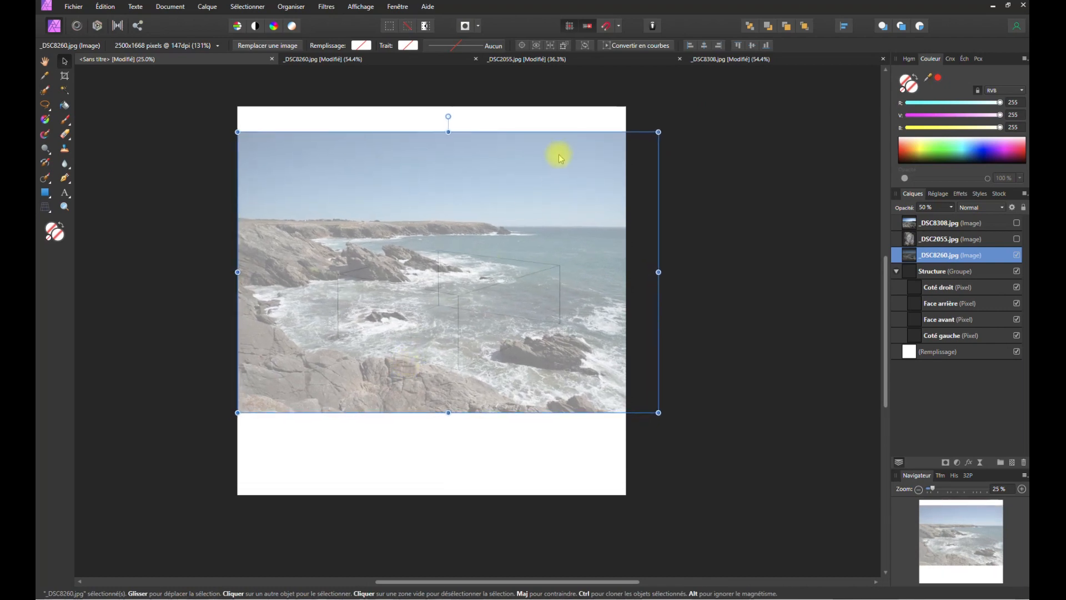
{"action": "left_click_drag", "start_coordinate": [659, 132], "coordinate": [615, 158]}
{"action": "left_click_drag", "start_coordinate": [421, 340], "coordinate": [434, 320]}
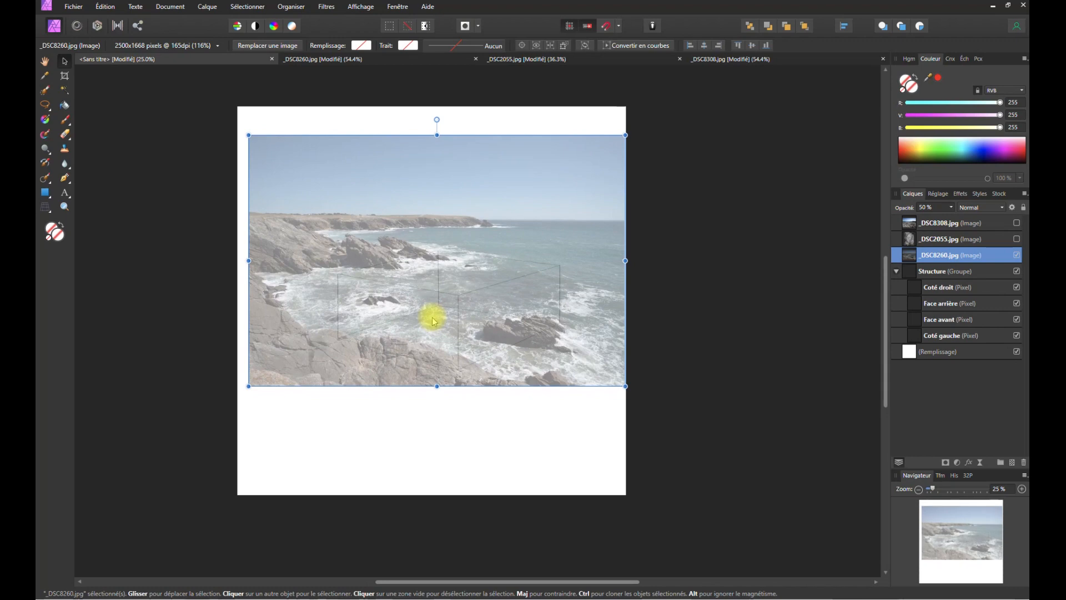
{"action": "left_click_drag", "start_coordinate": [535, 296], "coordinate": [552, 307]}
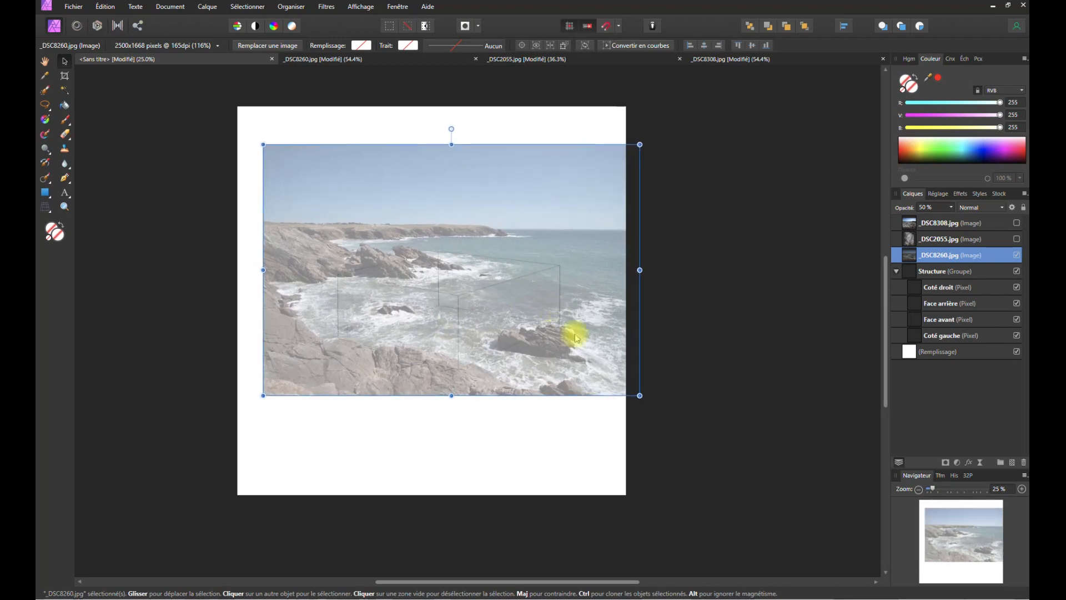
{"action": "left_click_drag", "start_coordinate": [639, 395], "coordinate": [567, 346]}
{"action": "left_click_drag", "start_coordinate": [445, 281], "coordinate": [465, 303]}
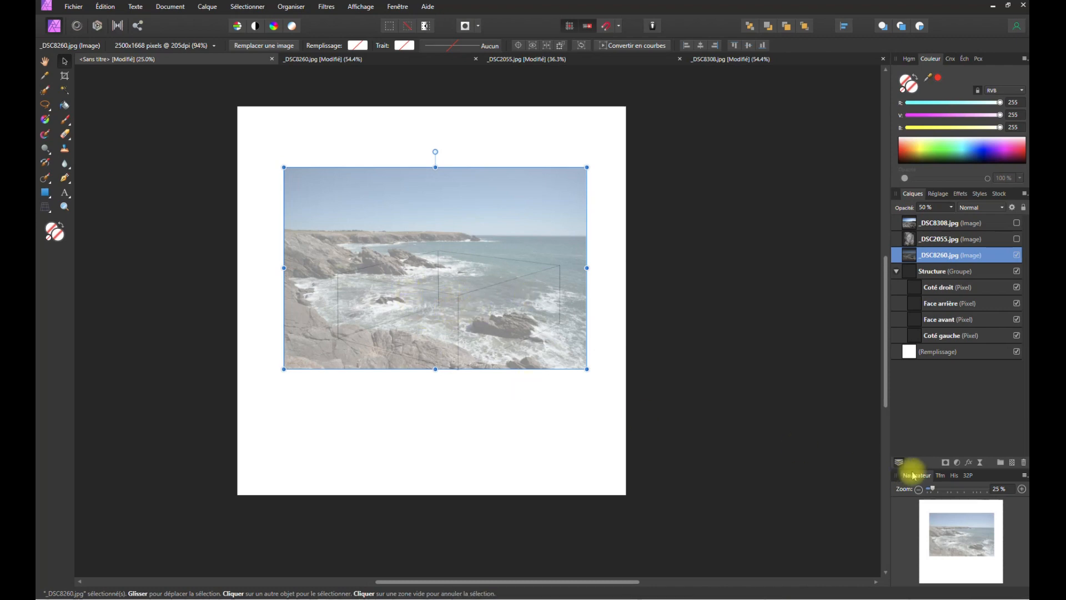
- Reduce _DSC8260.jpg to about 221 dpi (87%) and position it so the upper-left rocks straddle the cube's rear-left top edge
{"action": "left_click", "coordinate": [1022, 489]}
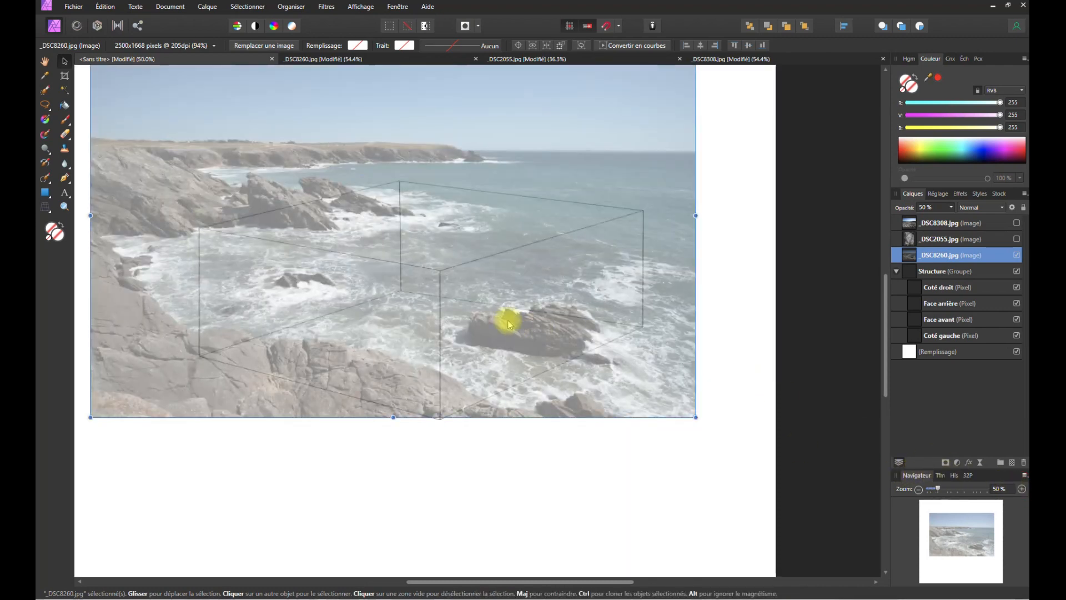
{"action": "left_click_drag", "start_coordinate": [700, 413], "coordinate": [655, 389]}
{"action": "mouse_move", "coordinate": [385, 269]}
{"action": "left_mouse_down"}
{"action": "mouse_move", "coordinate": [379, 288]}
{"action": "mouse_move", "coordinate": [385, 268]}
{"action": "mouse_move", "coordinate": [375, 271]}
{"action": "left_mouse_up"}
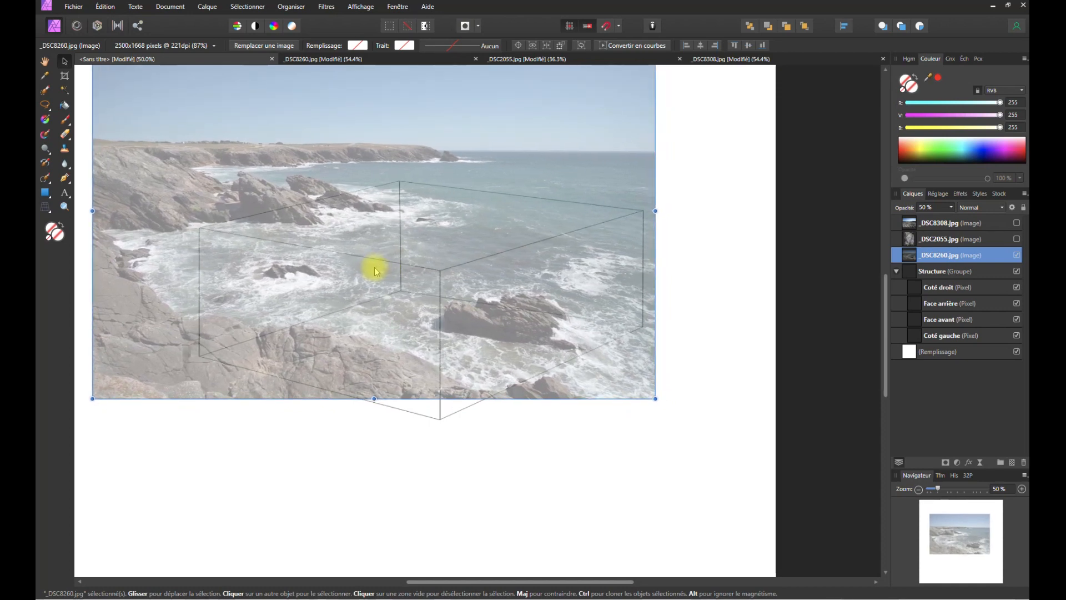
{"action": "left_click", "coordinate": [389, 269]}
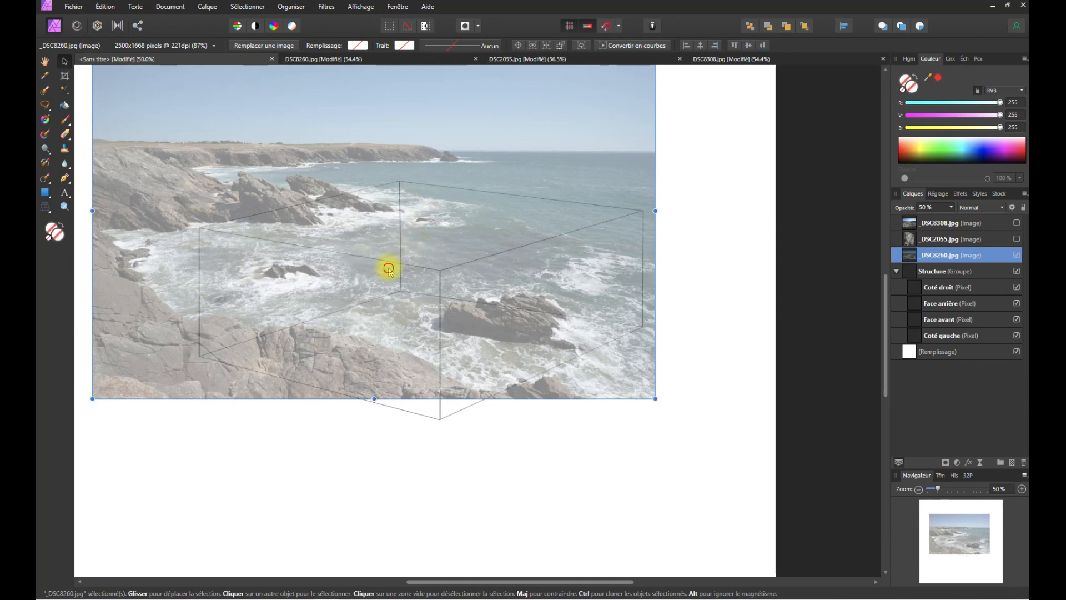
{"action": "left_click_drag", "start_coordinate": [387, 273], "coordinate": [393, 265]}
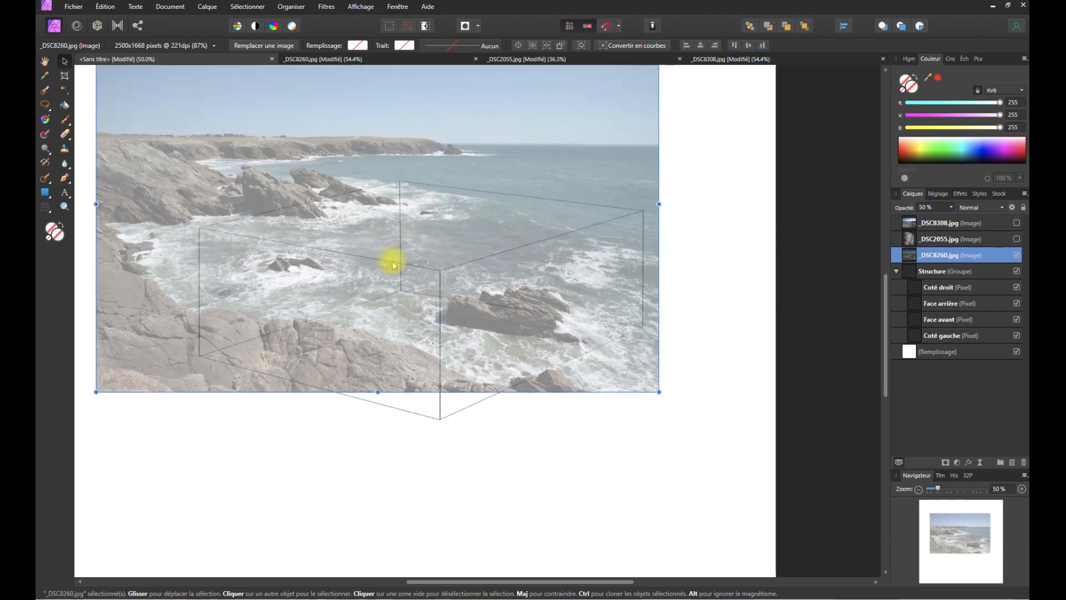
{"action": "left_click_drag", "start_coordinate": [279, 218], "coordinate": [289, 228]}
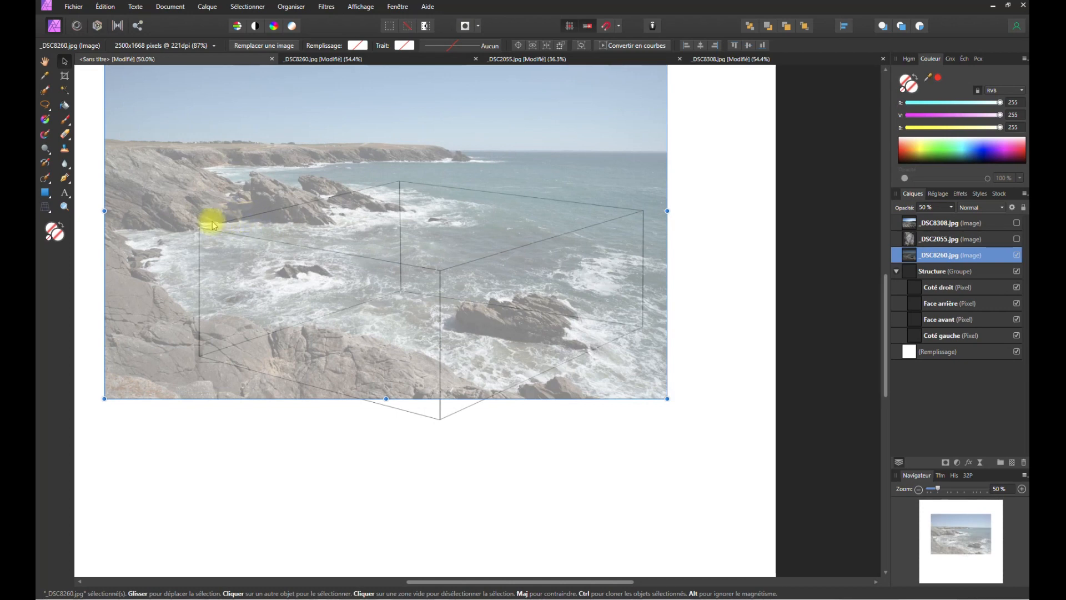
{"action": "left_click_drag", "start_coordinate": [241, 247], "coordinate": [243, 253]}
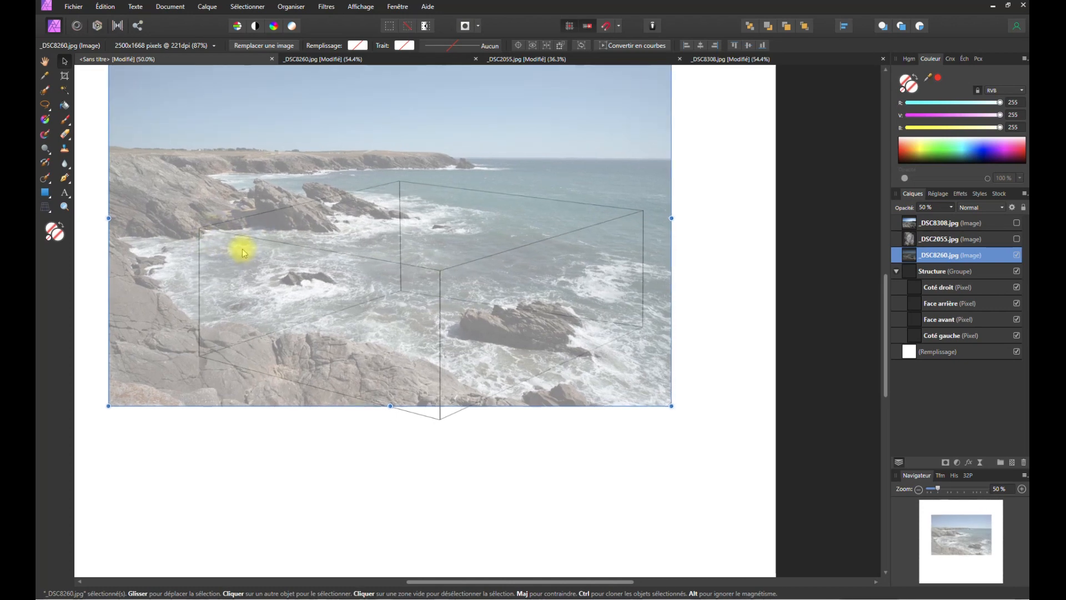
{"action": "mouse_move", "coordinate": [243, 253]}
{"action": "left_mouse_down"}
{"action": "mouse_move", "coordinate": [240, 261]}
{"action": "mouse_move", "coordinate": [261, 256]}
{"action": "left_mouse_up"}
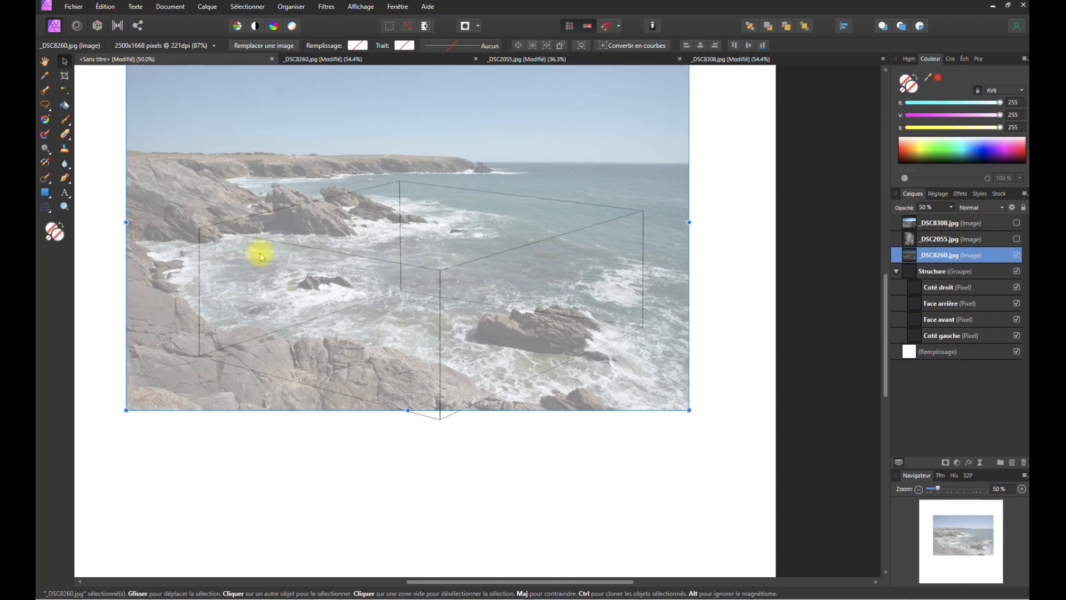
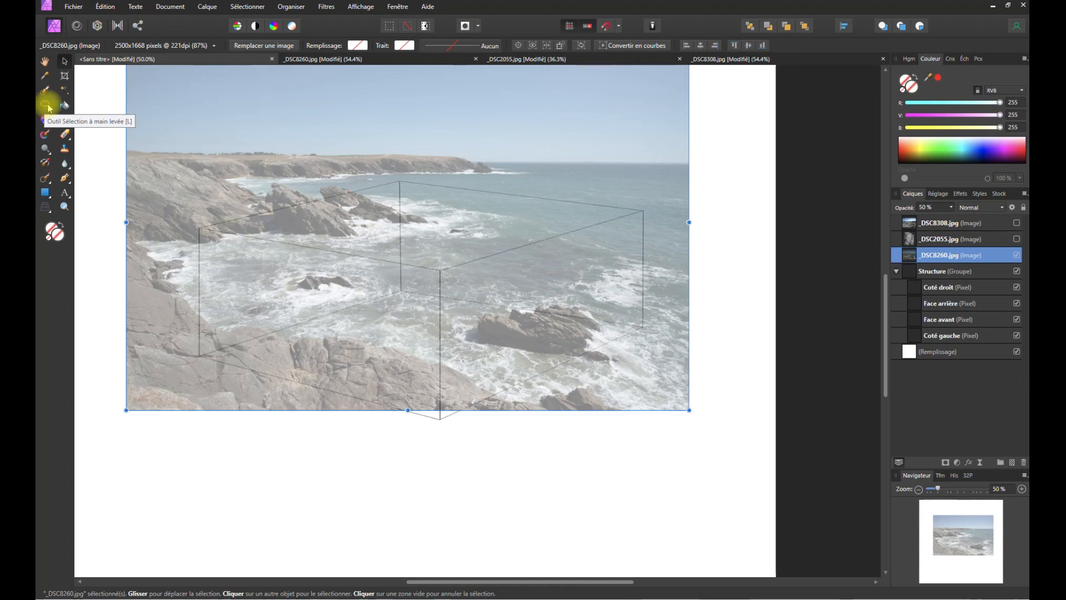
{"action": "left_click", "coordinate": [1021, 489]}
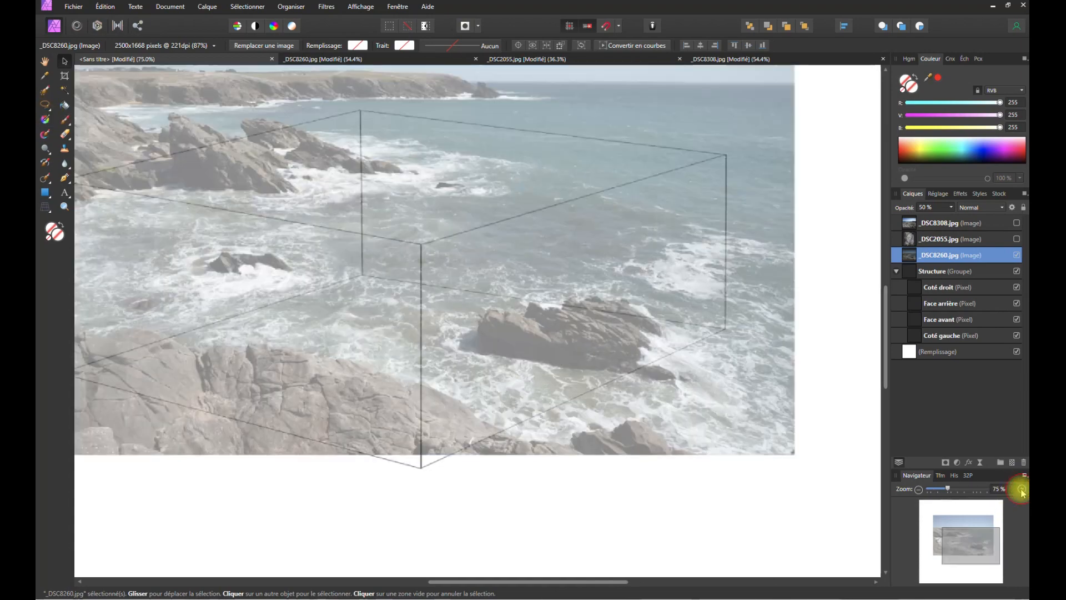
{"action": "left_click", "coordinate": [1022, 489]}
{"action": "key", "text": "space"}
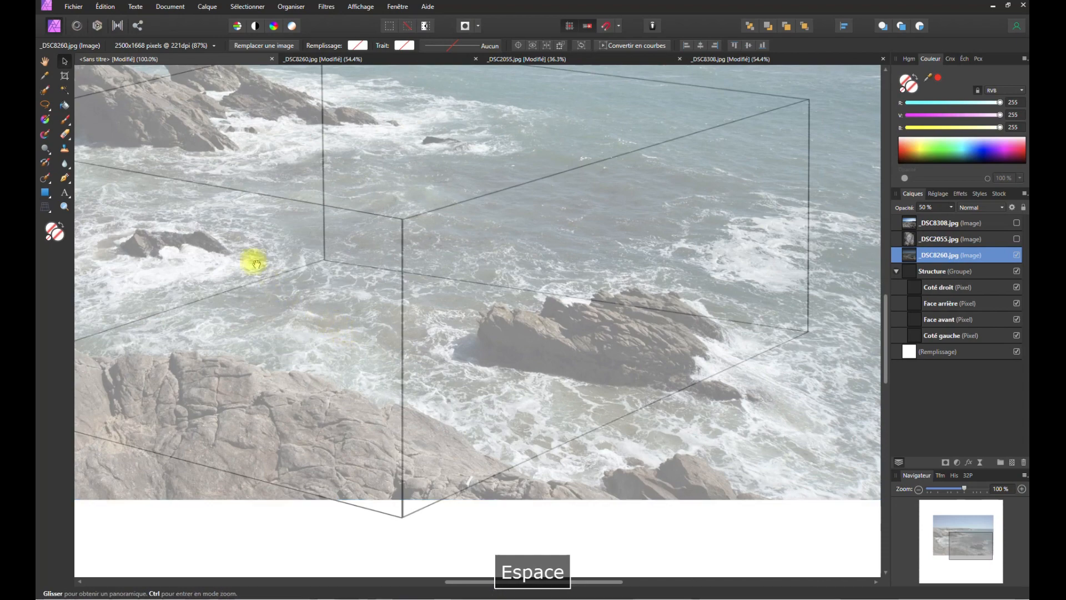
{"action": "left_click_drag", "start_coordinate": [239, 218], "coordinate": [588, 390]}
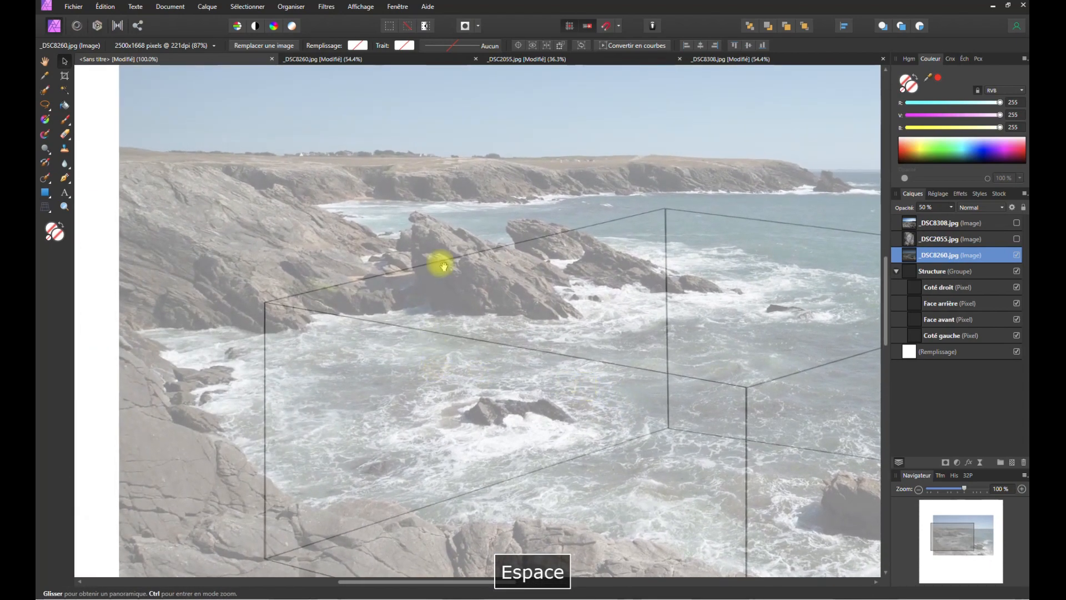
{"action": "left_click", "coordinate": [46, 106]}
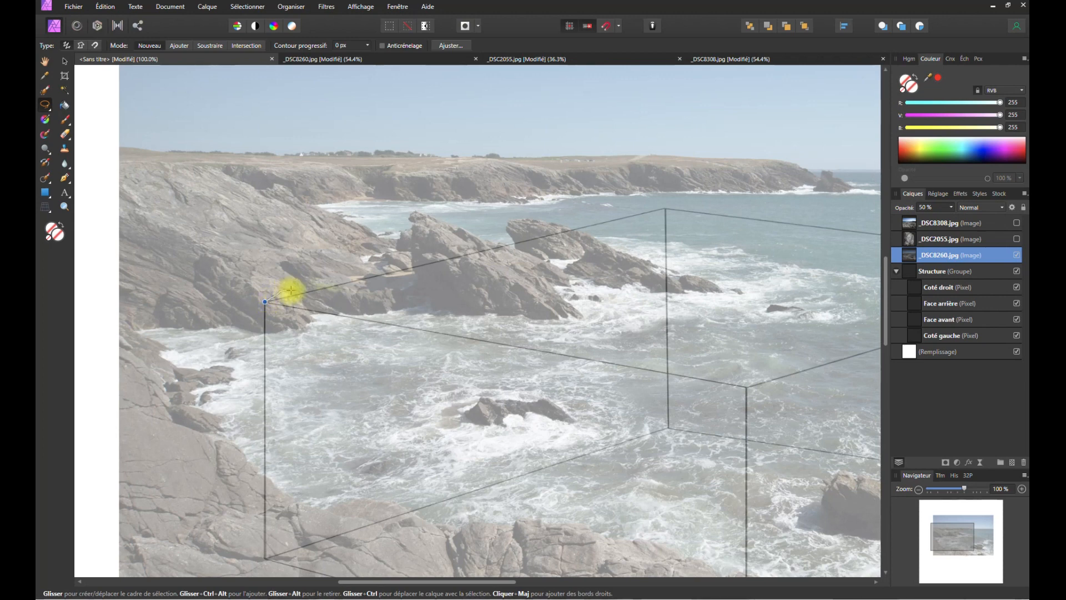
{"action": "mouse_move", "coordinate": [300, 289]}
{"action": "left_mouse_down"}
{"action": "mouse_move", "coordinate": [307, 281]}
{"action": "mouse_move", "coordinate": [293, 266]}
{"action": "left_mouse_up"}
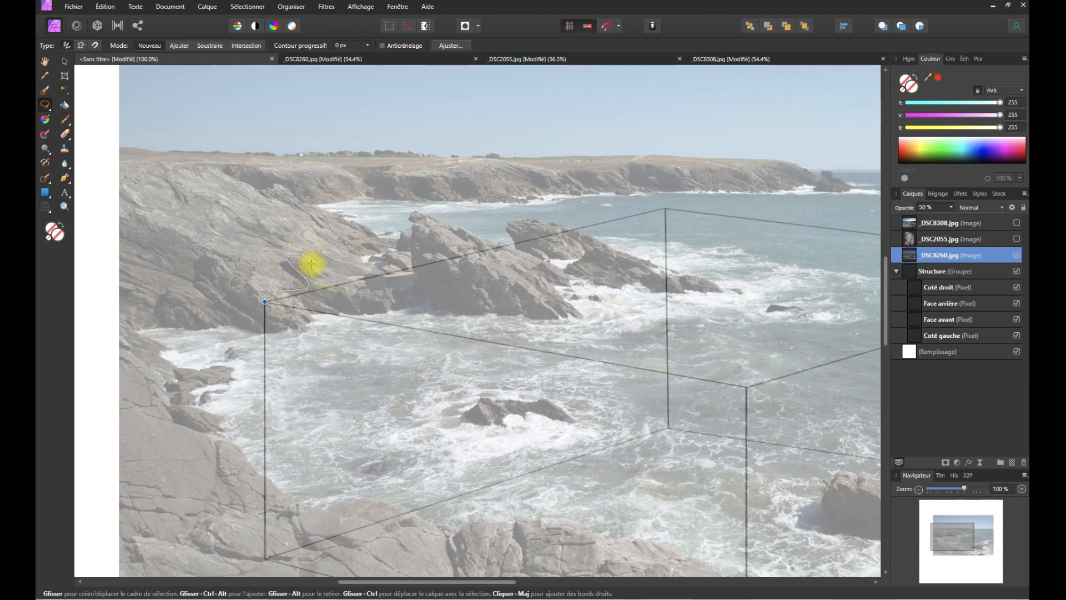
{"action": "left_click_drag", "start_coordinate": [318, 267], "coordinate": [335, 272]}
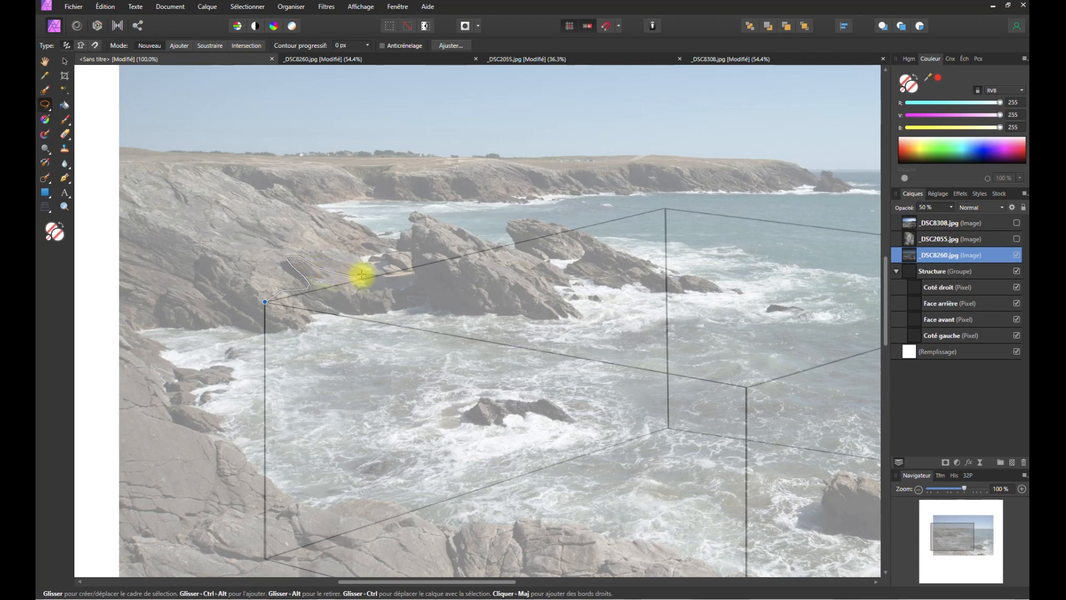
{"action": "mouse_move", "coordinate": [370, 273]}
{"action": "left_mouse_down"}
{"action": "mouse_move", "coordinate": [407, 252]}
{"action": "mouse_move", "coordinate": [412, 220]}
{"action": "left_mouse_up"}
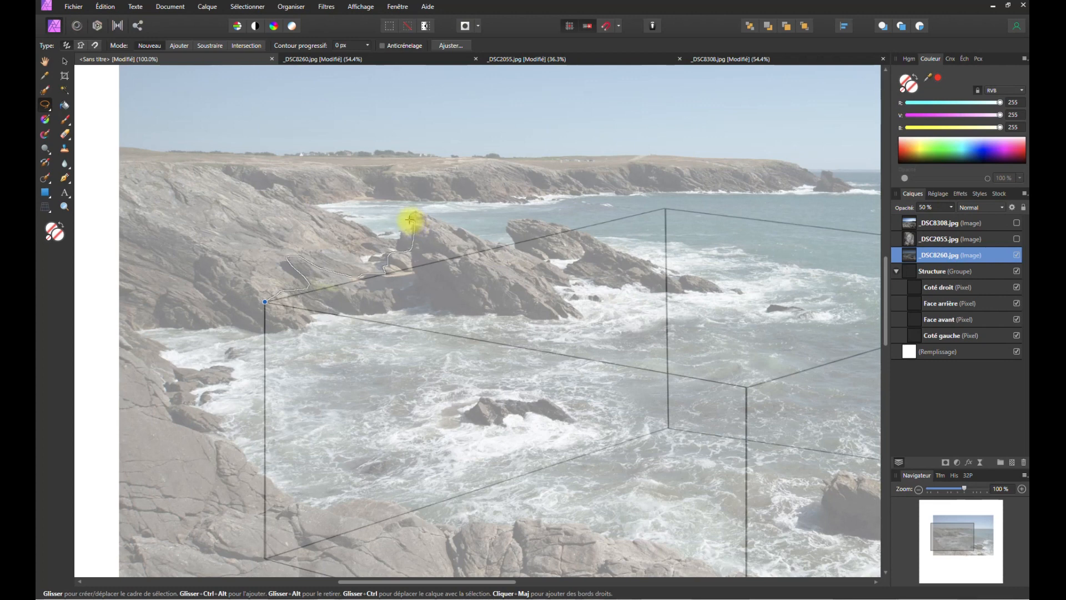
{"action": "left_click_drag", "start_coordinate": [440, 220], "coordinate": [477, 236]}
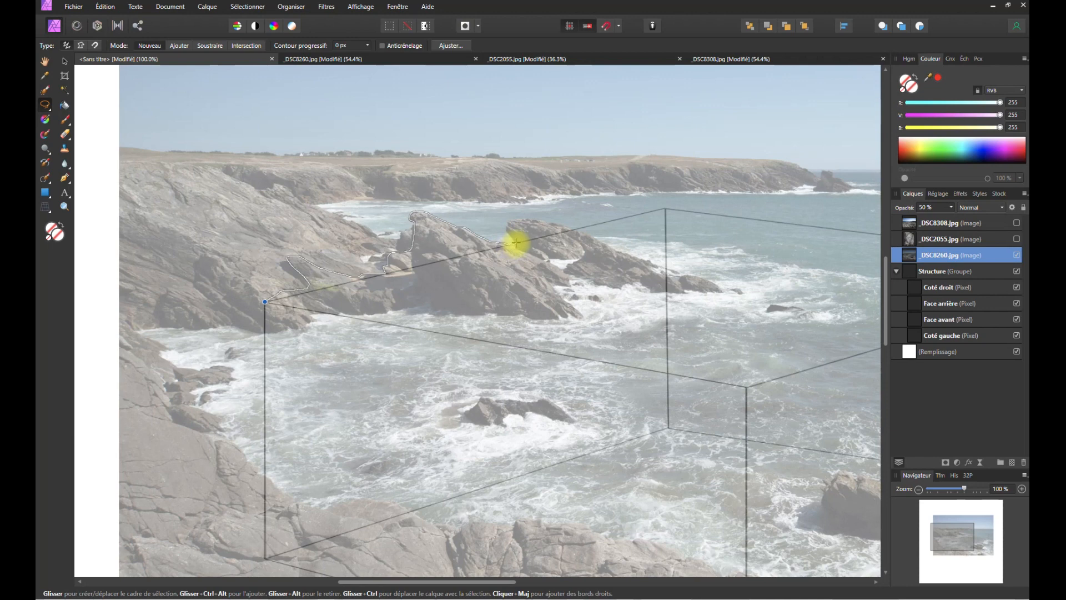
{"action": "mouse_move", "coordinate": [507, 227]}
{"action": "left_mouse_down"}
{"action": "mouse_move", "coordinate": [518, 216]}
{"action": "mouse_move", "coordinate": [570, 228]}
{"action": "left_mouse_up"}
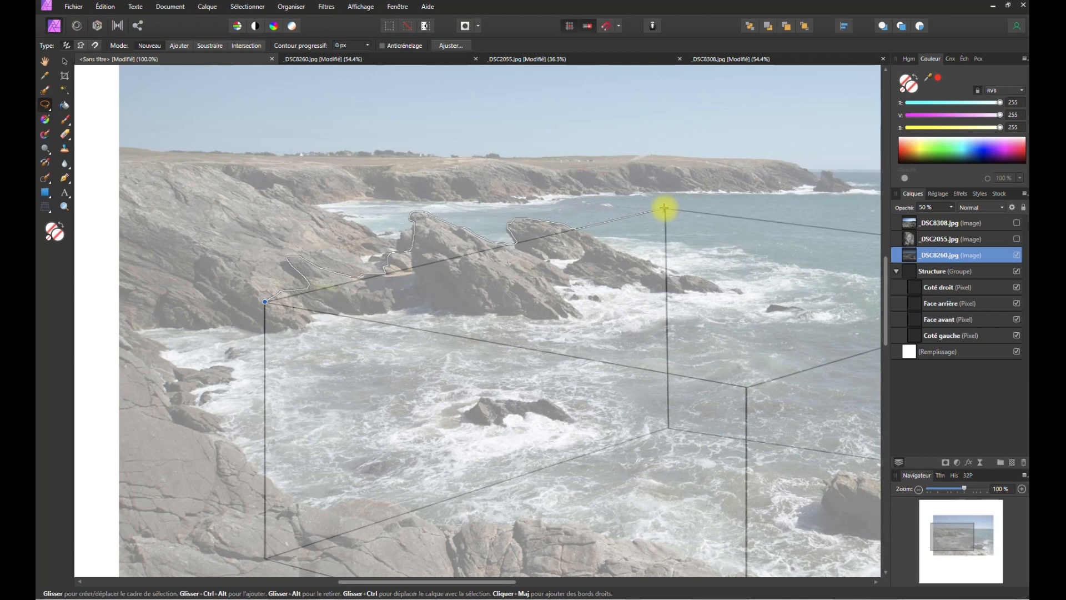
{"action": "key", "text": "space"}
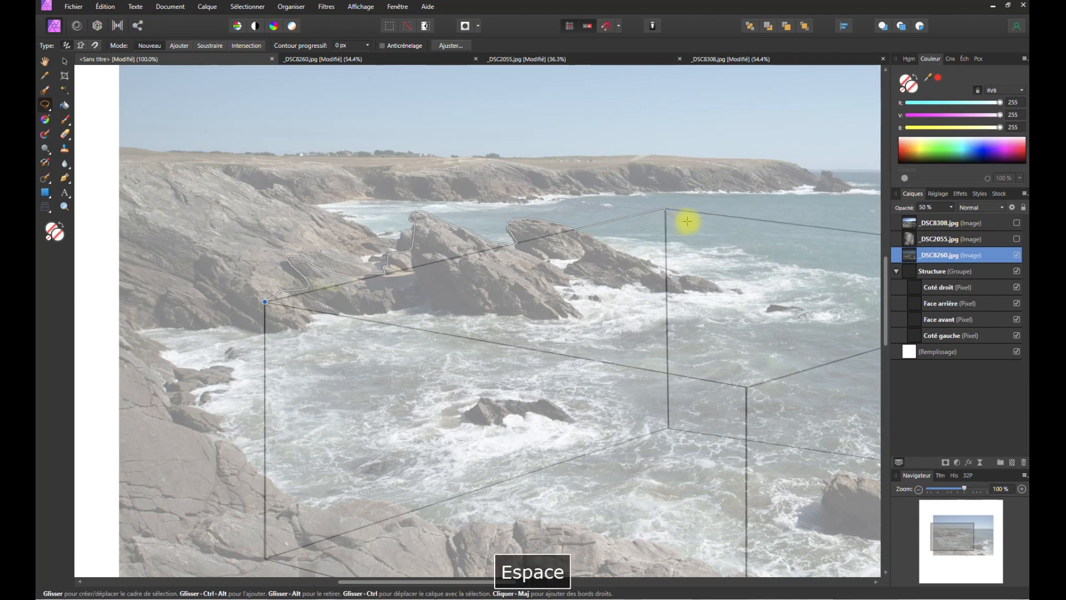
{"action": "mouse_move", "coordinate": [688, 221]}
{"action": "left_mouse_down"}
{"action": "mouse_move", "coordinate": [707, 220]}
{"action": "mouse_move", "coordinate": [666, 209]}
{"action": "left_mouse_up"}
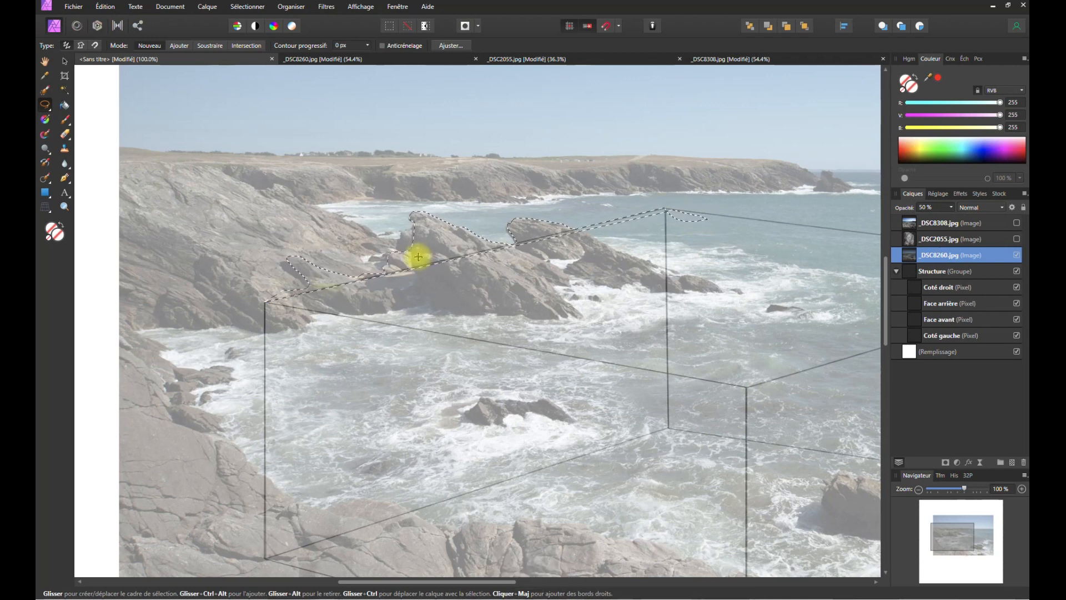
{"action": "key", "text": "ctrl+z"}
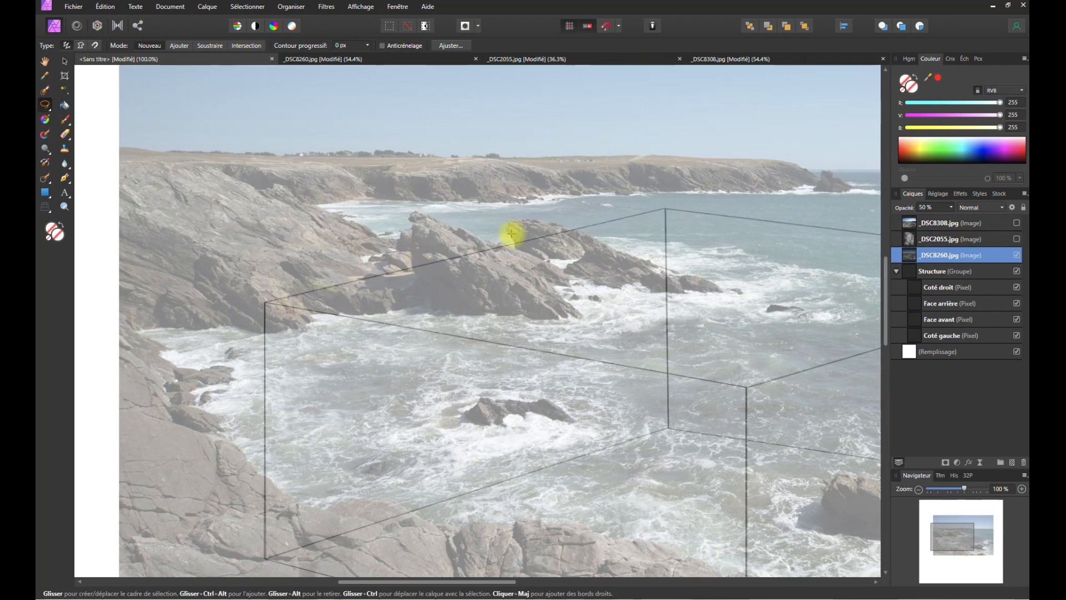
- Trace a new freehand selection from the cube's upper-left corner along its rear-left top edge, following the outlines of the protruding rocks
{"action": "left_click_drag", "start_coordinate": [455, 582], "coordinate": [504, 592]}
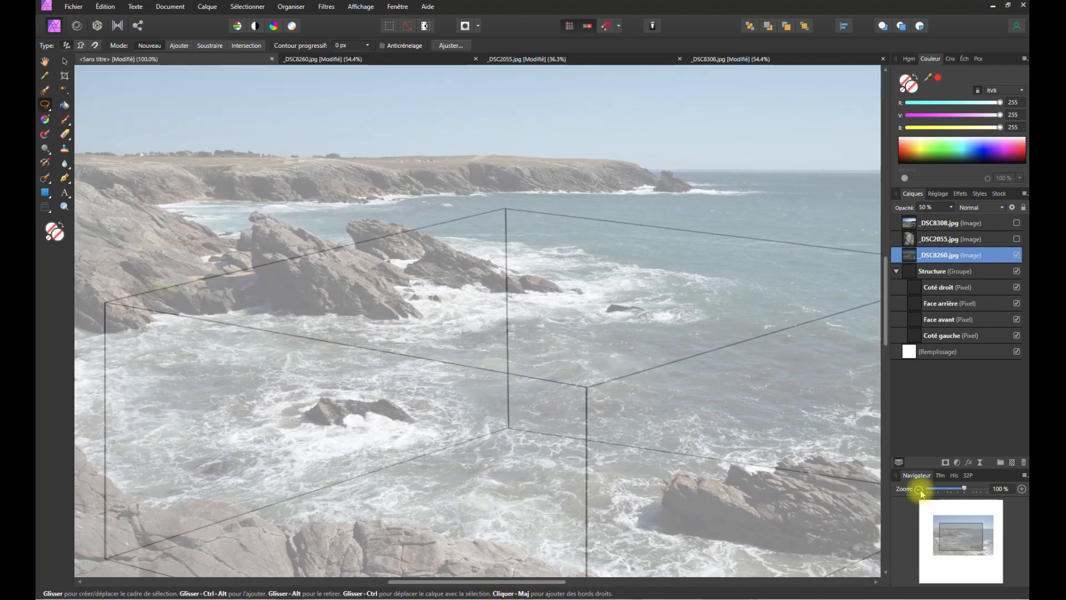
{"action": "left_click", "coordinate": [919, 489]}
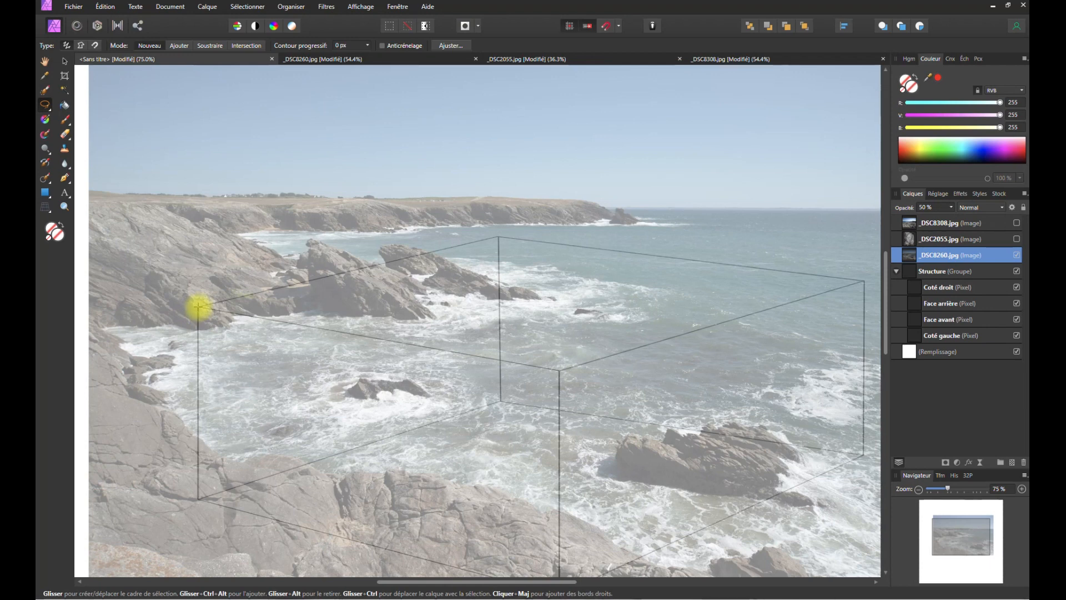
{"action": "left_click", "coordinate": [198, 306]}
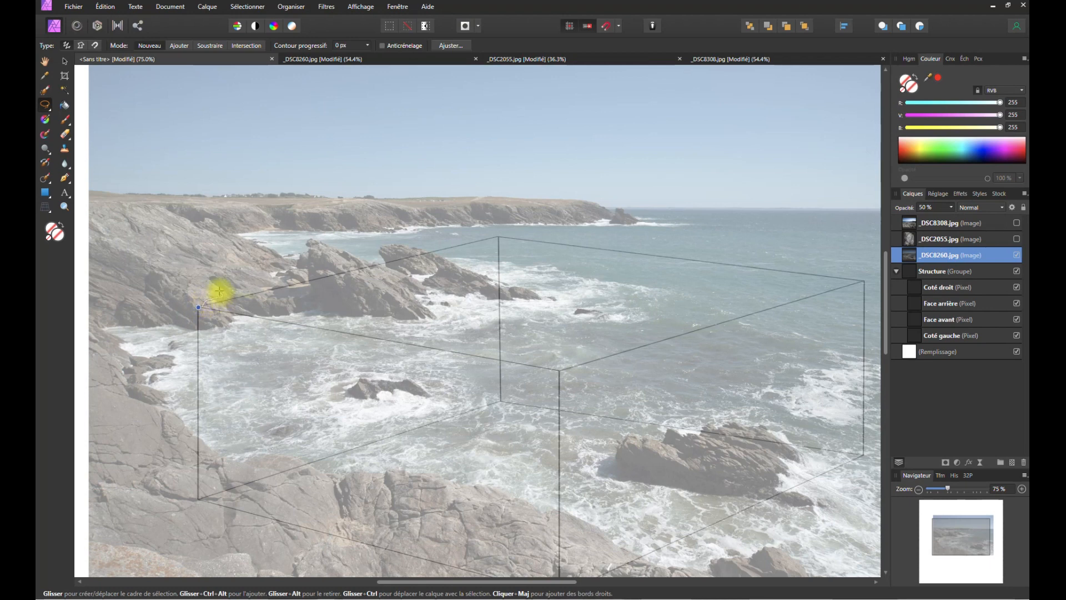
{"action": "mouse_move", "coordinate": [222, 287]}
{"action": "left_mouse_down"}
{"action": "mouse_move", "coordinate": [214, 271]}
{"action": "mouse_move", "coordinate": [265, 289]}
{"action": "mouse_move", "coordinate": [308, 279]}
{"action": "left_mouse_up"}
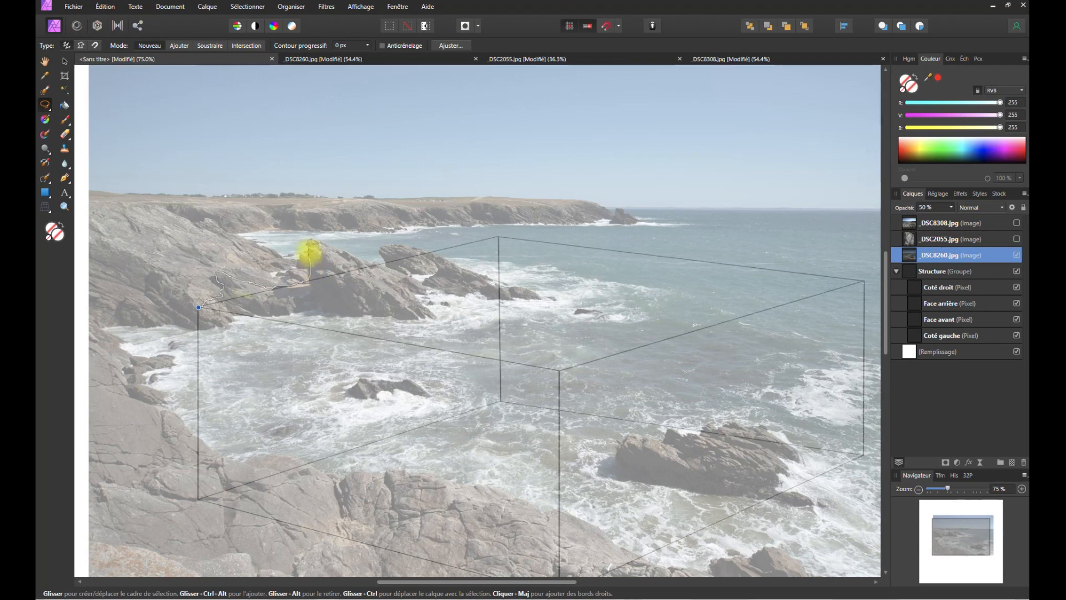
{"action": "left_click_drag", "start_coordinate": [309, 240], "coordinate": [364, 260]}
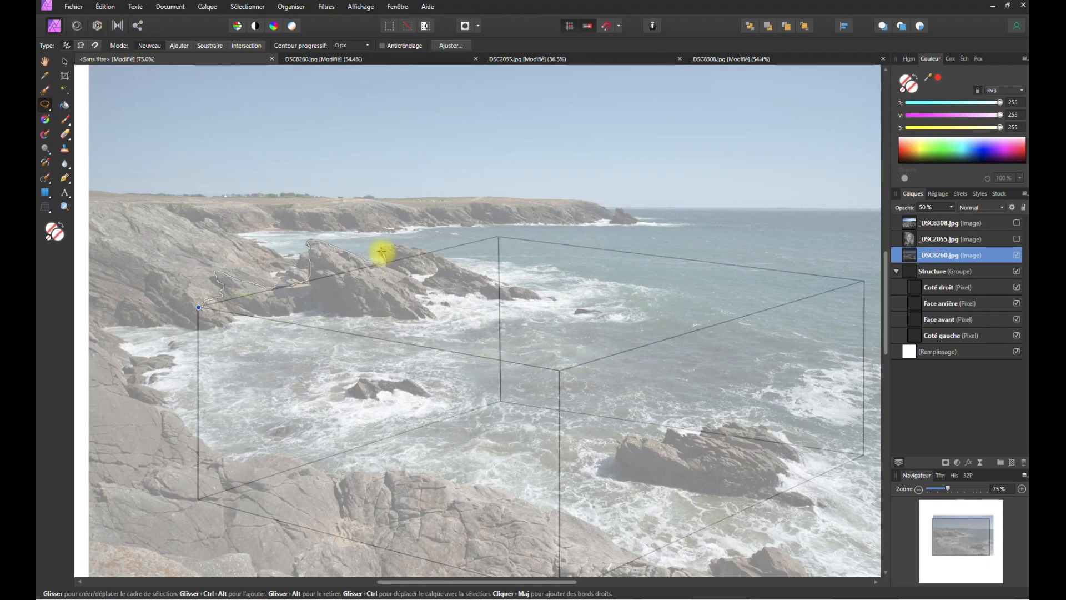
- Finish the freehand selection along the rocks and the box's top face, and mask the _DSC8260.jpg layer with it
{"action": "left_click_drag", "start_coordinate": [384, 246], "coordinate": [429, 254]}
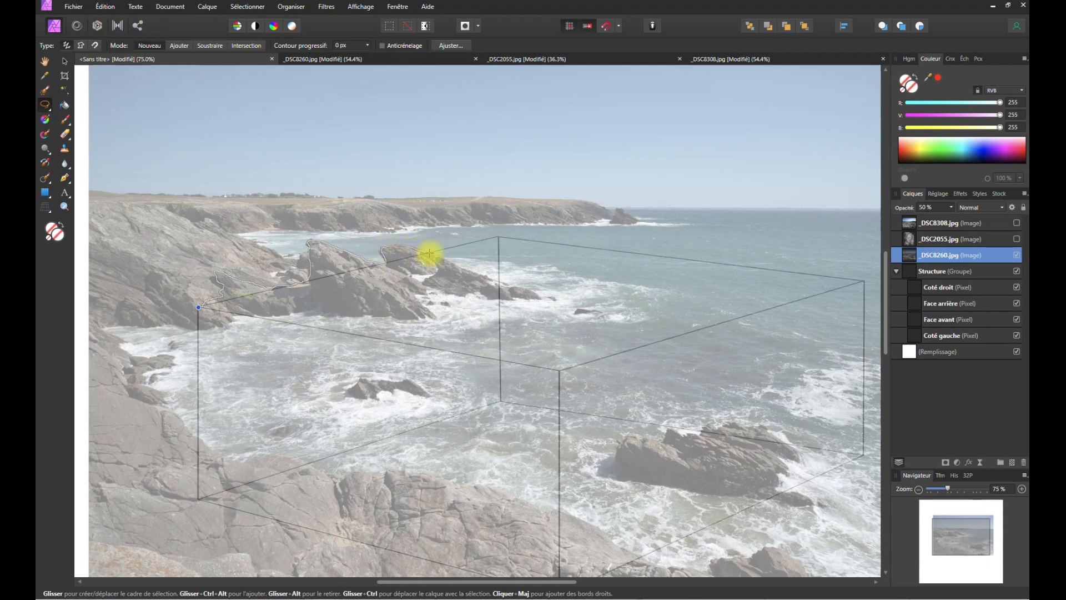
{"action": "left_click_drag", "start_coordinate": [431, 254], "coordinate": [491, 237]}
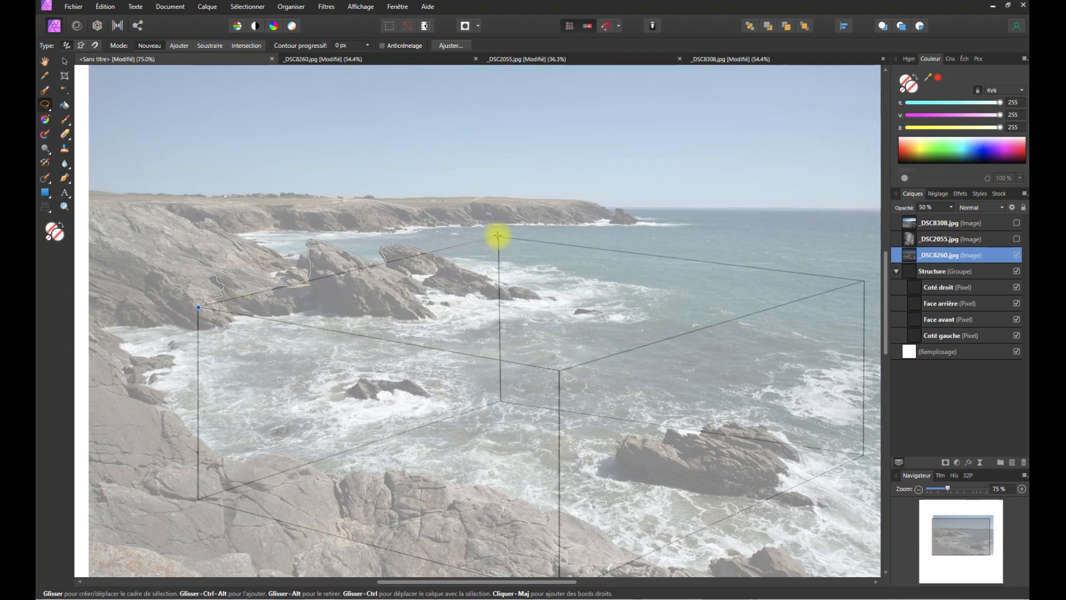
{"action": "mouse_move", "coordinate": [499, 235]}
{"action": "left_mouse_down"}
{"action": "mouse_move", "coordinate": [562, 252]}
{"action": "mouse_move", "coordinate": [502, 238]}
{"action": "left_mouse_up"}
{"action": "mouse_move", "coordinate": [499, 236]}
{"action": "left_mouse_down"}
{"action": "mouse_move", "coordinate": [552, 245]}
{"action": "mouse_move", "coordinate": [574, 264]}
{"action": "mouse_move", "coordinate": [854, 280]}
{"action": "left_mouse_up"}
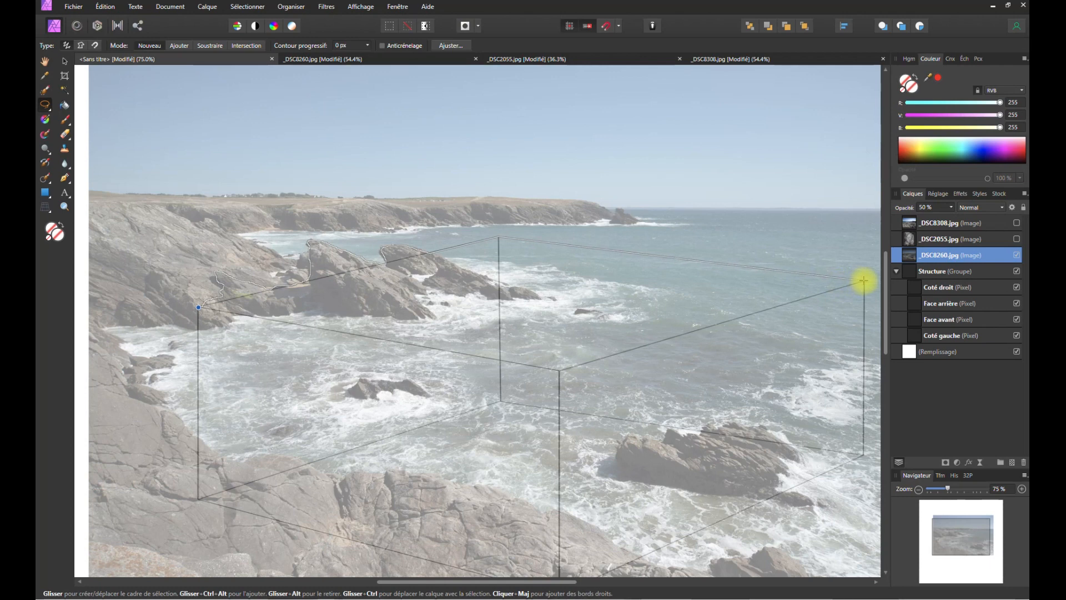
{"action": "mouse_move", "coordinate": [863, 281]}
{"action": "left_mouse_down"}
{"action": "mouse_move", "coordinate": [594, 354]}
{"action": "mouse_move", "coordinate": [558, 372]}
{"action": "left_mouse_up"}
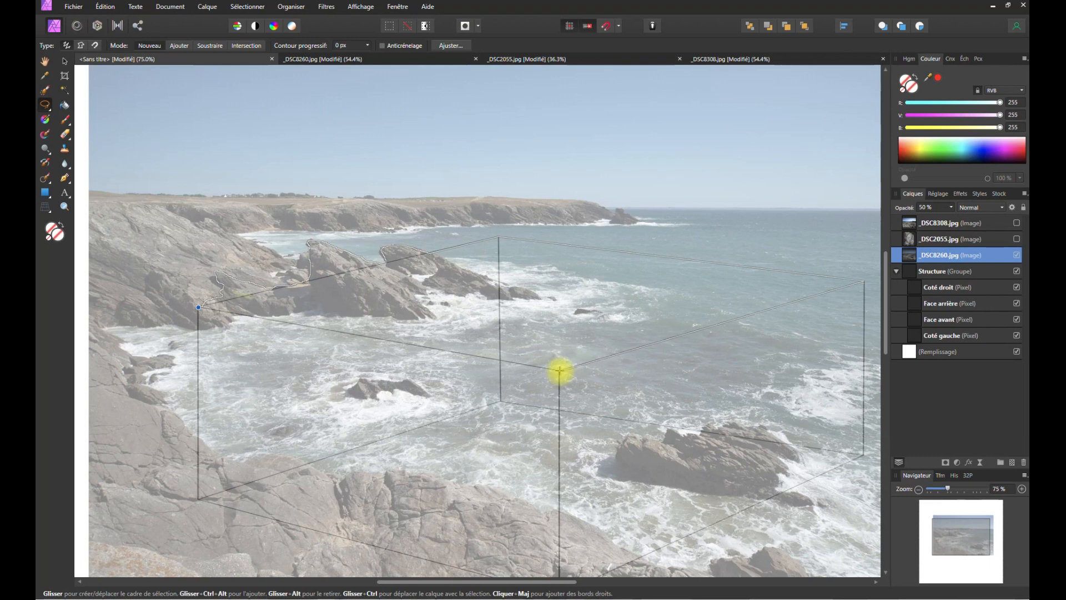
{"action": "left_click_drag", "start_coordinate": [559, 370], "coordinate": [207, 311]}
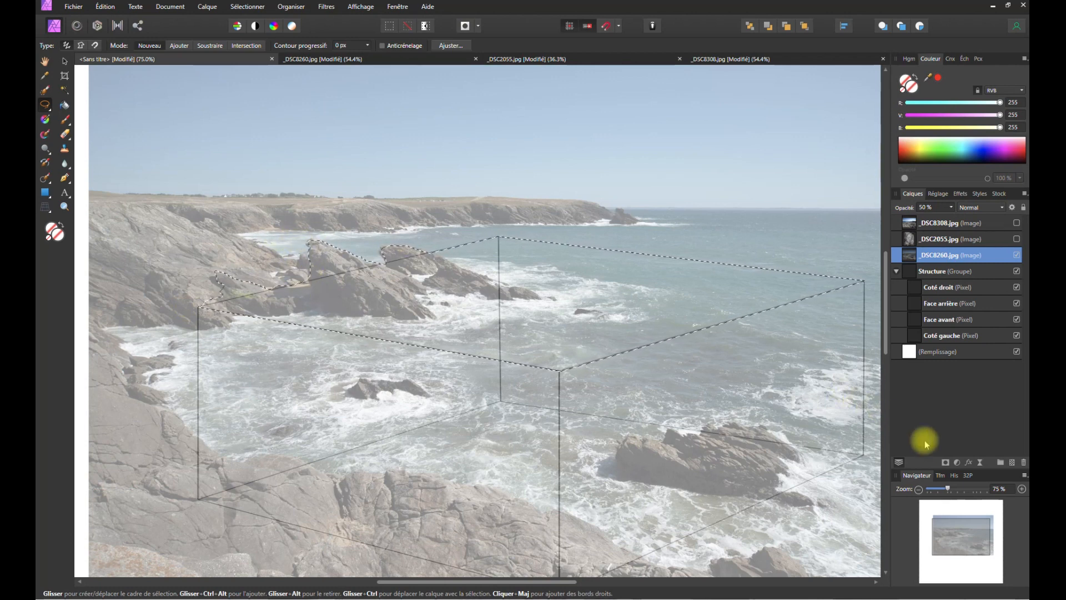
{"action": "left_click", "coordinate": [945, 463]}
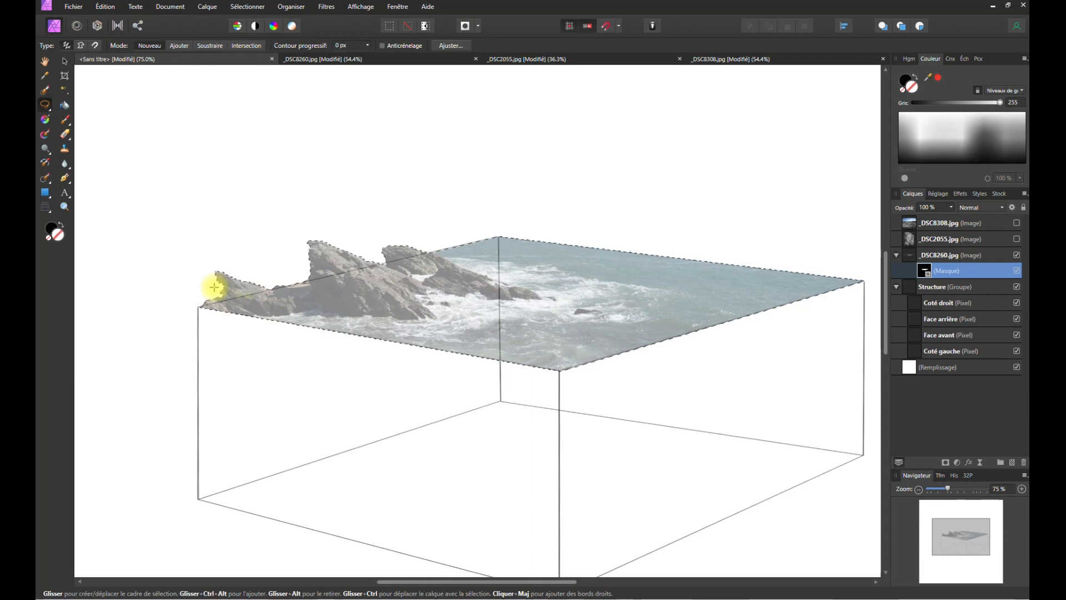
- Set up the Paint Brush with the background colour active and 100% opacity for retouching the mask around the rocks
{"action": "key", "text": "space"}
{"action": "scroll", "coordinate": [219, 296], "scroll_direction": "up", "scroll_amount": 1}
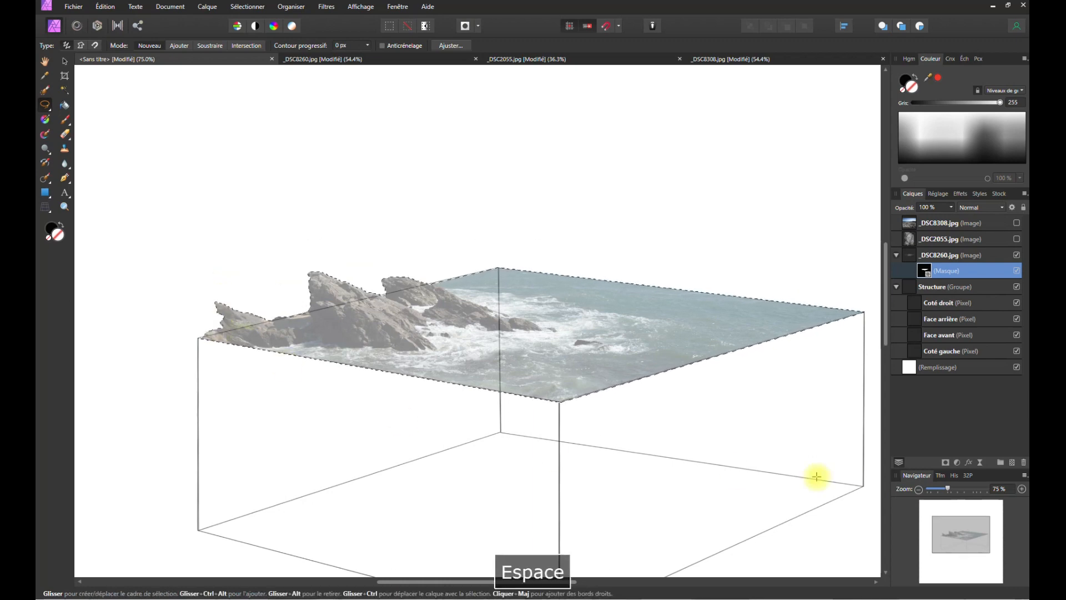
{"action": "left_click", "coordinate": [1022, 488]}
{"action": "left_click", "coordinate": [1022, 488]}
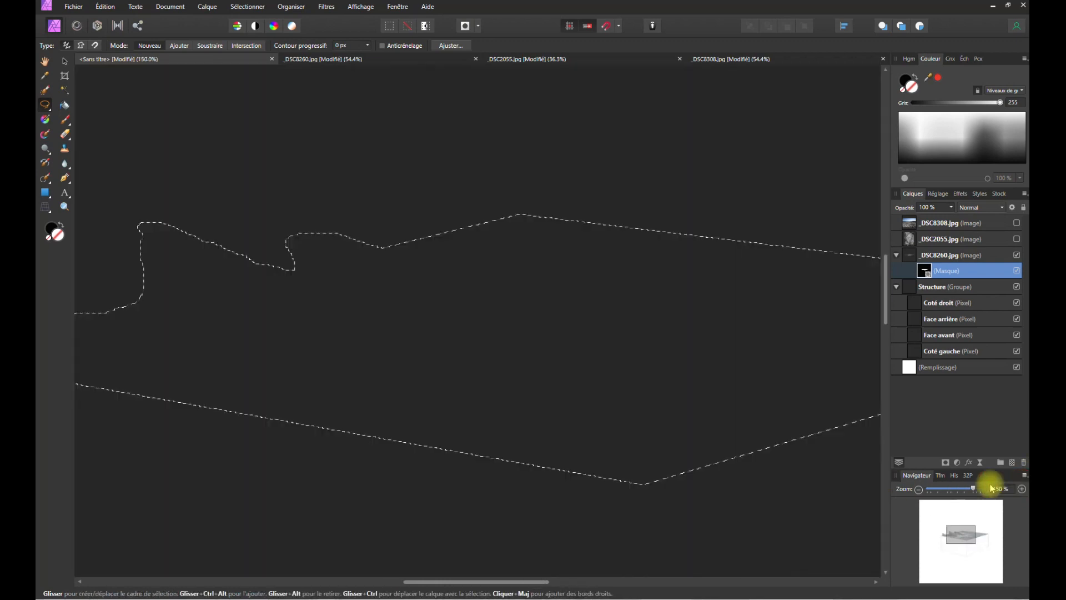
{"action": "key", "text": "space"}
{"action": "left_click_drag", "start_coordinate": [260, 327], "coordinate": [531, 357]}
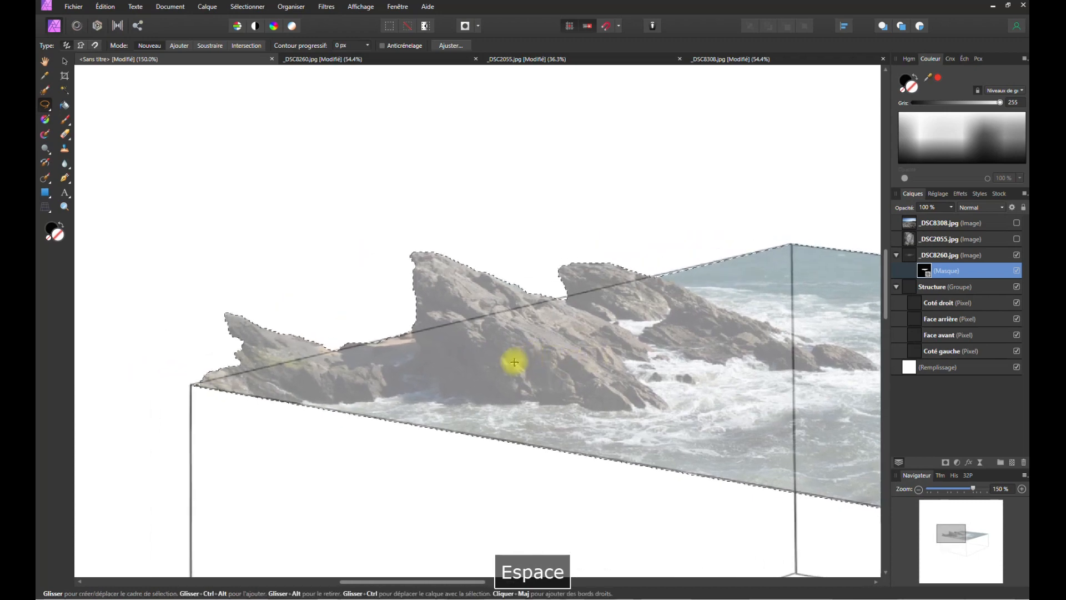
{"action": "left_click", "coordinate": [65, 121]}
{"action": "left_click", "coordinate": [57, 236]}
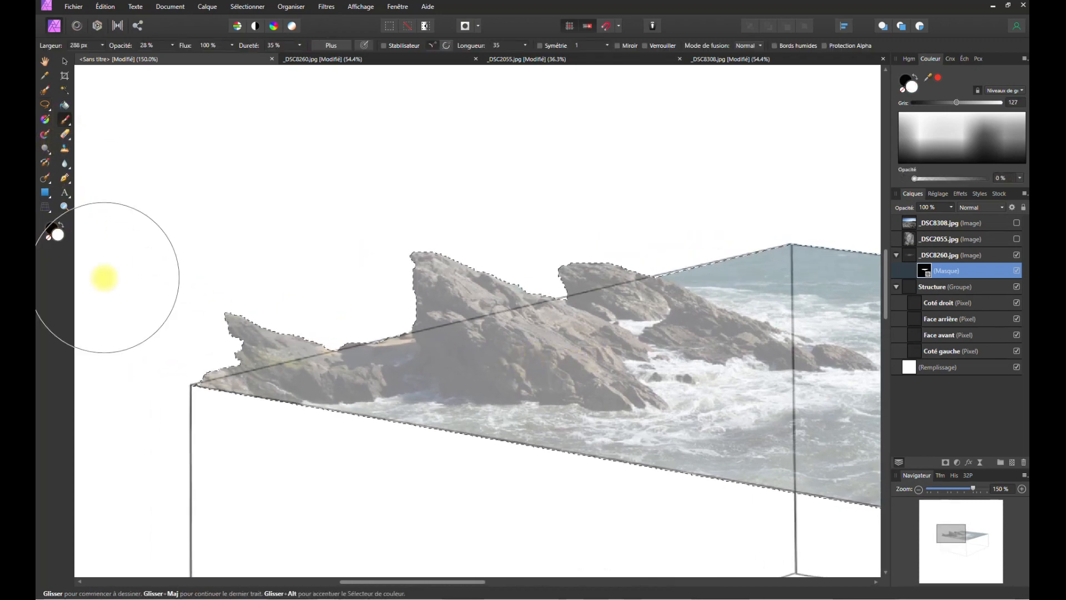
{"action": "mouse_move", "coordinate": [378, 316]}
{"action": "left_mouse_down"}
{"action": "mouse_move", "coordinate": [431, 281]}
{"action": "mouse_move", "coordinate": [416, 278]}
{"action": "left_mouse_up"}
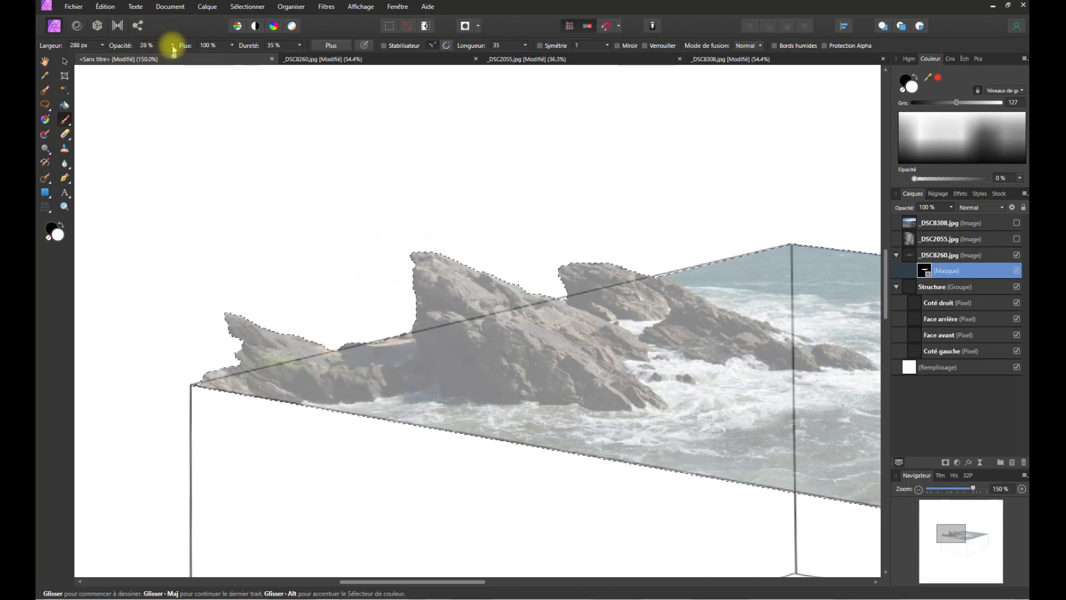
{"action": "left_click_drag", "start_coordinate": [178, 52], "coordinate": [334, 212]}
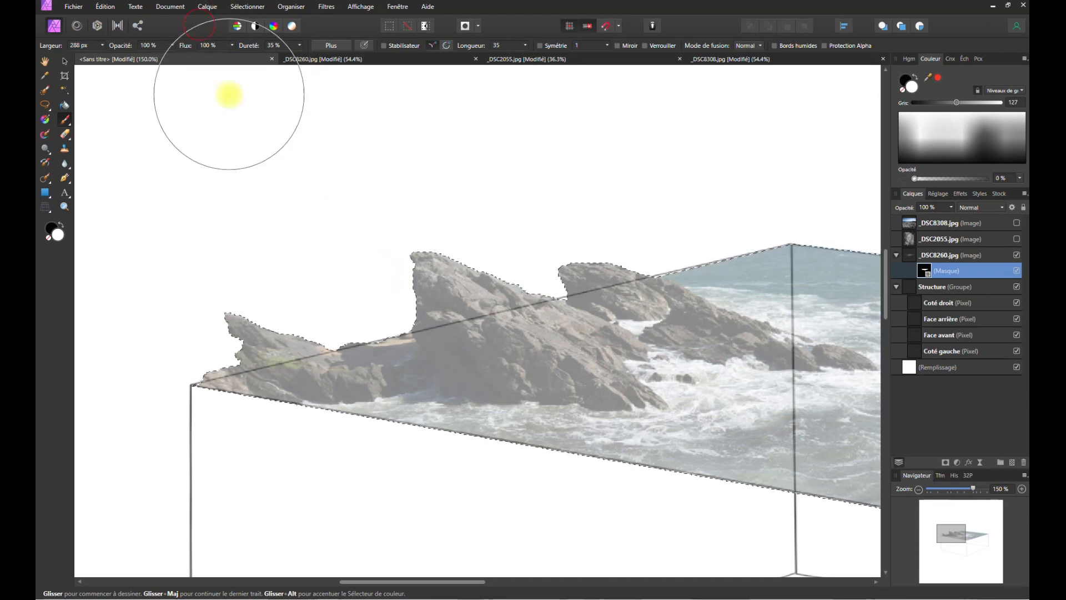
- Make a test stroke beside the tall rock and undo it, and clear the selection with the _DSC8260.jpg layer active
{"action": "left_click_drag", "start_coordinate": [384, 284], "coordinate": [411, 296]}
{"action": "key", "text": "ctrl+z"}
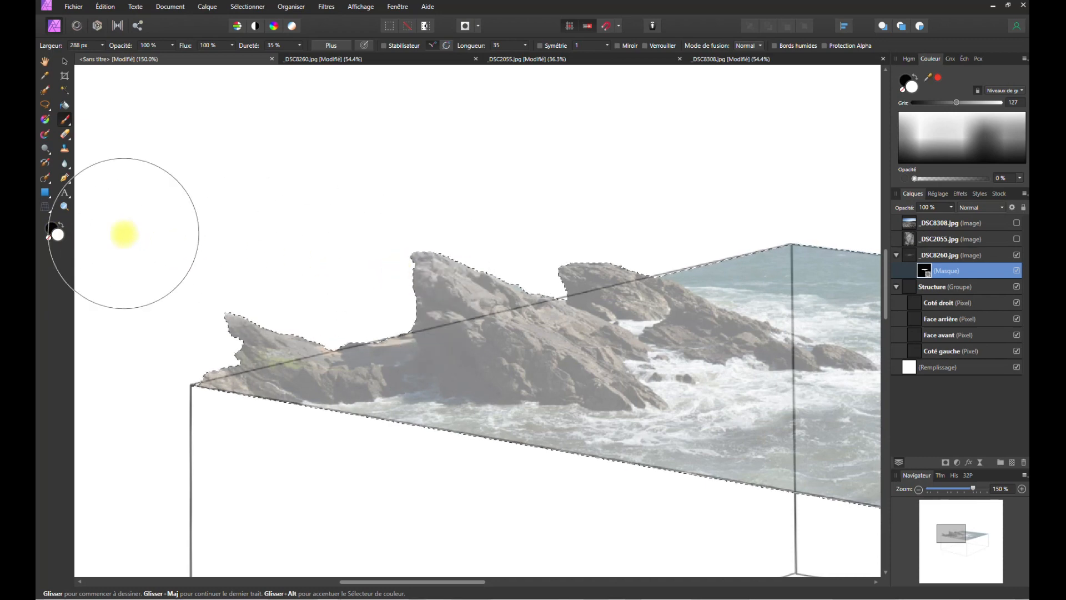
{"action": "left_click", "coordinate": [52, 227]}
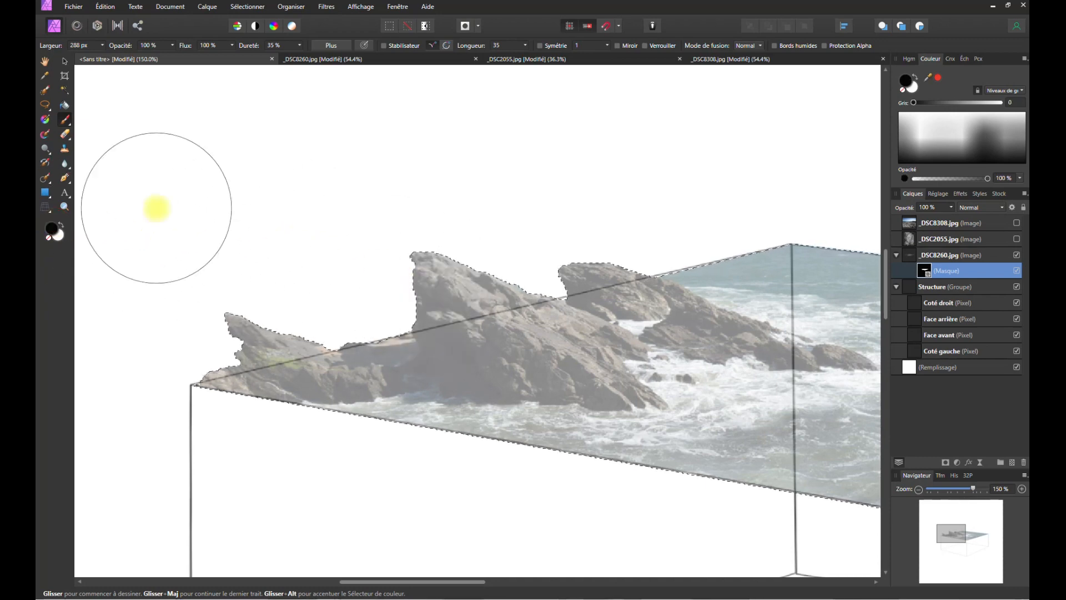
{"action": "left_click", "coordinate": [919, 257]}
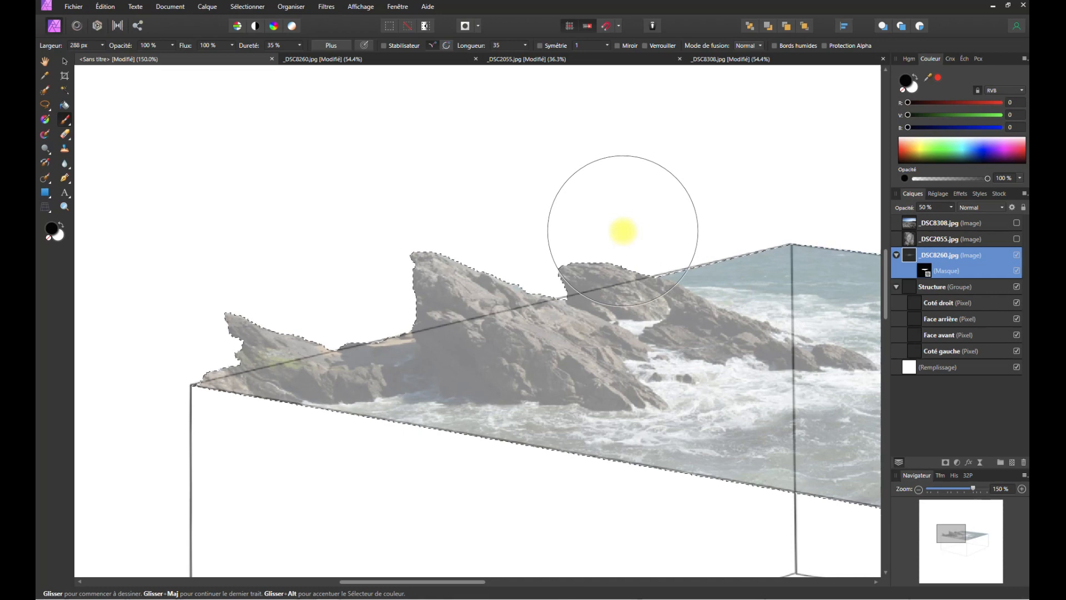
{"action": "key", "text": "ctrl+d"}
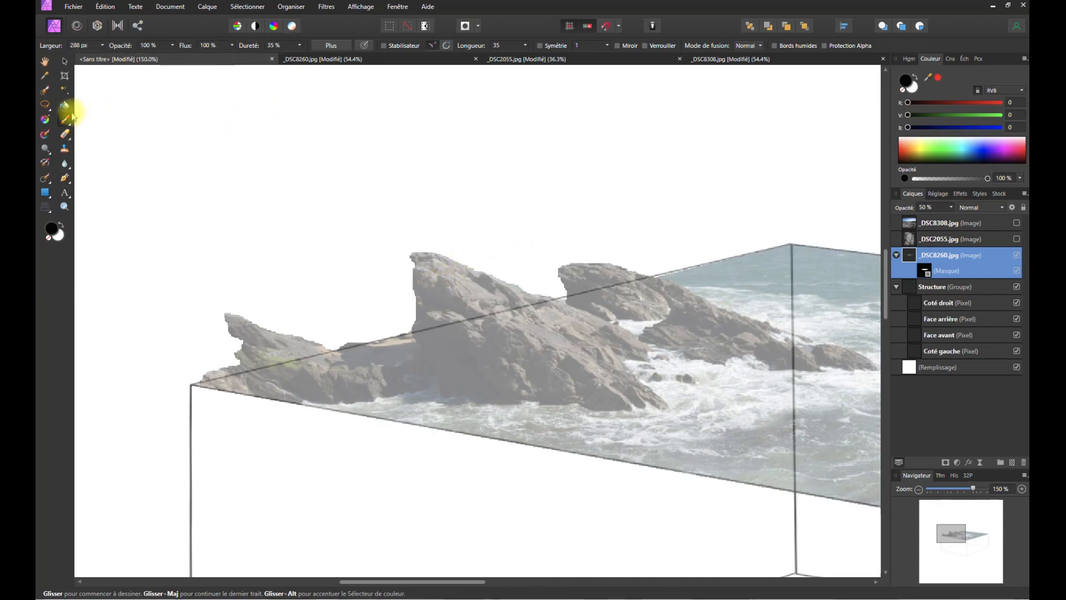
- Try painting on the _DSC8260.jpg layer's mask around the rocks with the background colour and with black
{"action": "left_click", "coordinate": [59, 236]}
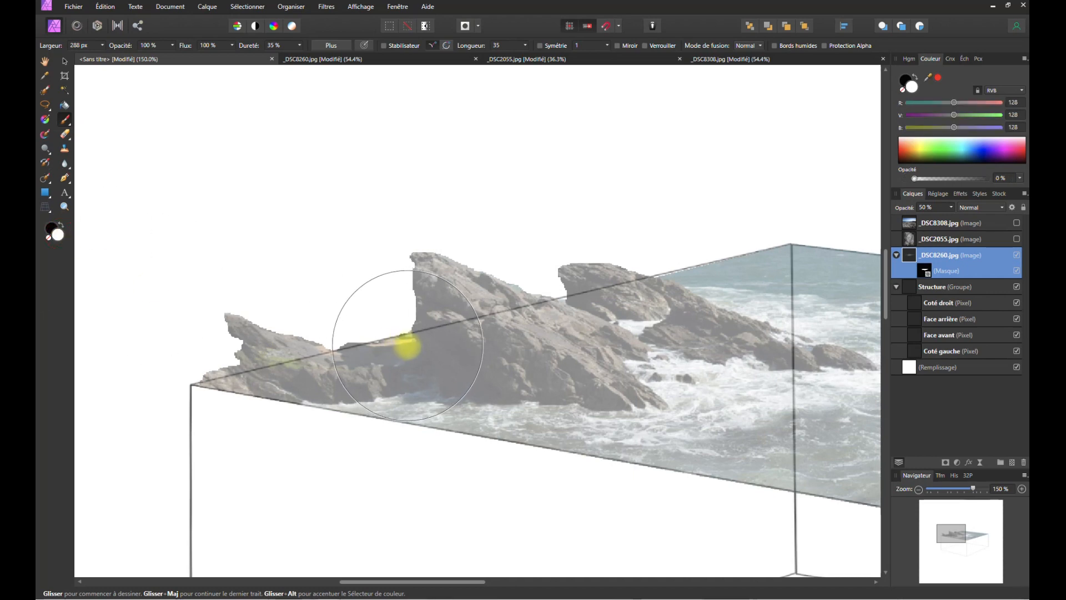
{"action": "left_click", "coordinate": [924, 273]}
{"action": "left_click", "coordinate": [752, 282]}
{"action": "key", "text": "ctrl+z"}
{"action": "left_click", "coordinate": [423, 329]}
{"action": "key", "text": "ctrl+z"}
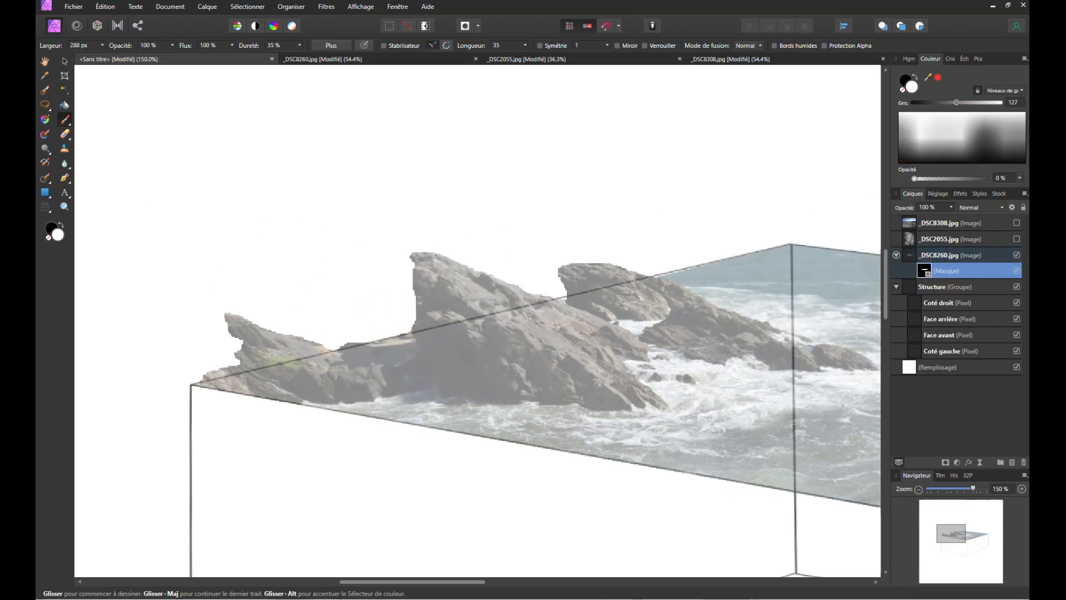
{"action": "left_click", "coordinate": [51, 227]}
{"action": "left_click_drag", "start_coordinate": [395, 316], "coordinate": [408, 309]}
{"action": "key", "text": "ctrl+z"}
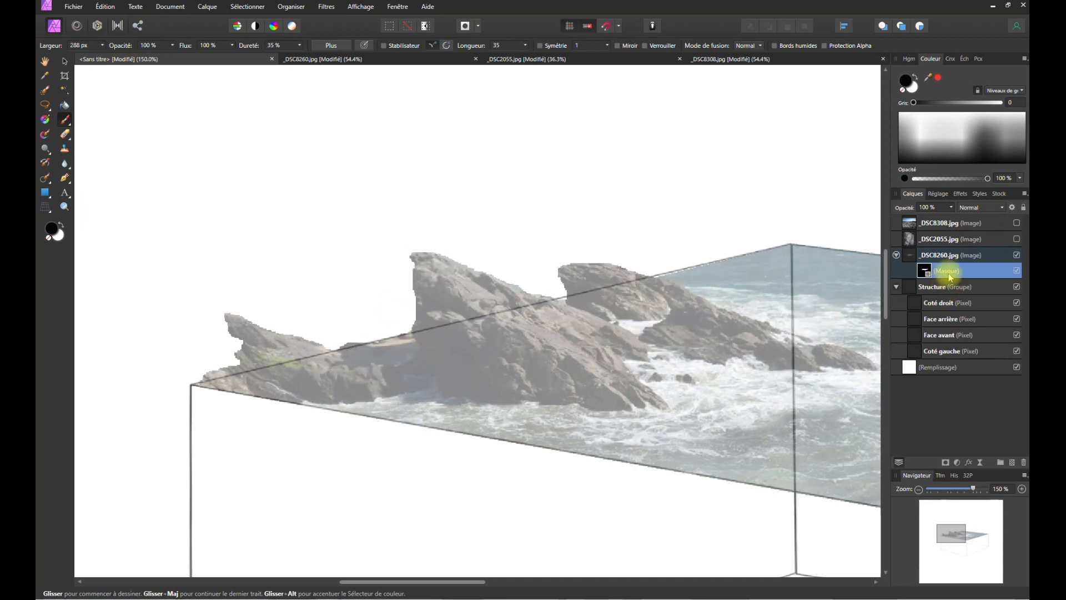
- Outline the leftover patch on the tall rock's sloping edge with a freehand selection in Add mode, and try deleting it from the image layer
{"action": "left_click", "coordinate": [947, 257]}
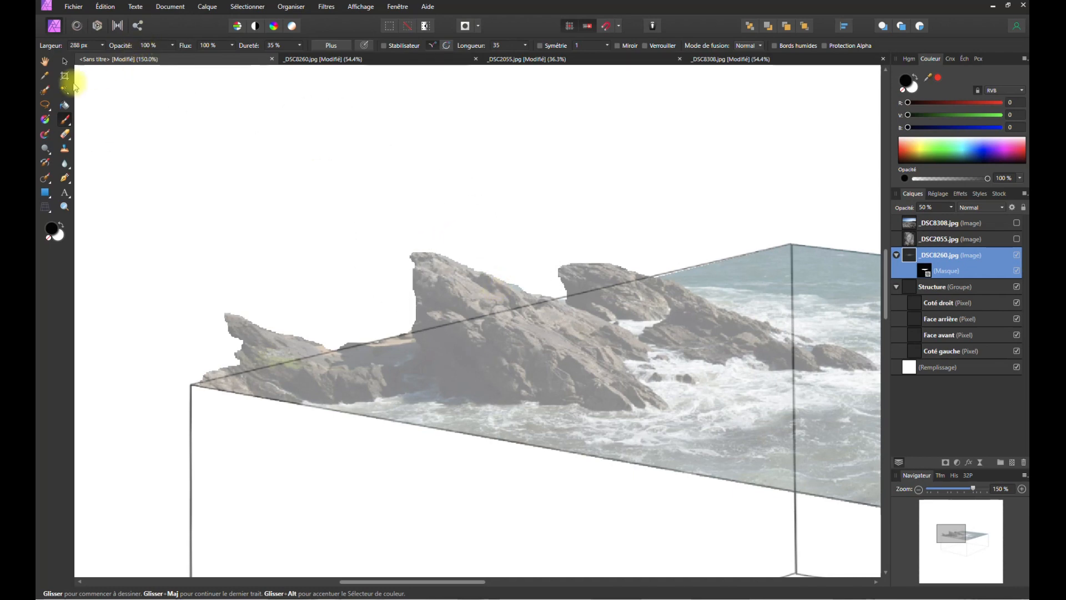
{"action": "left_click", "coordinate": [45, 104]}
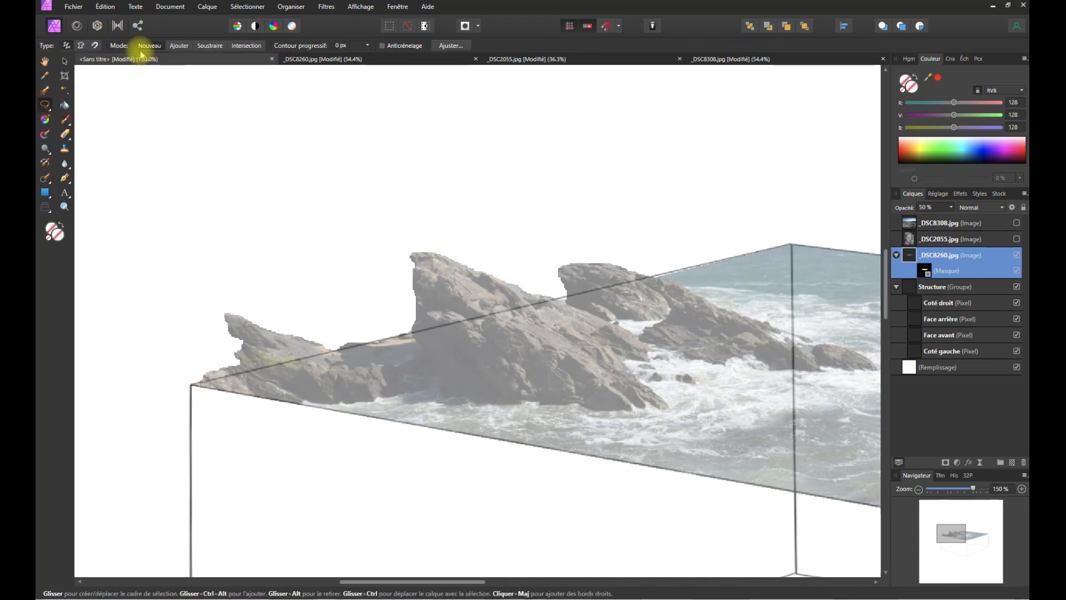
{"action": "left_click", "coordinate": [206, 50]}
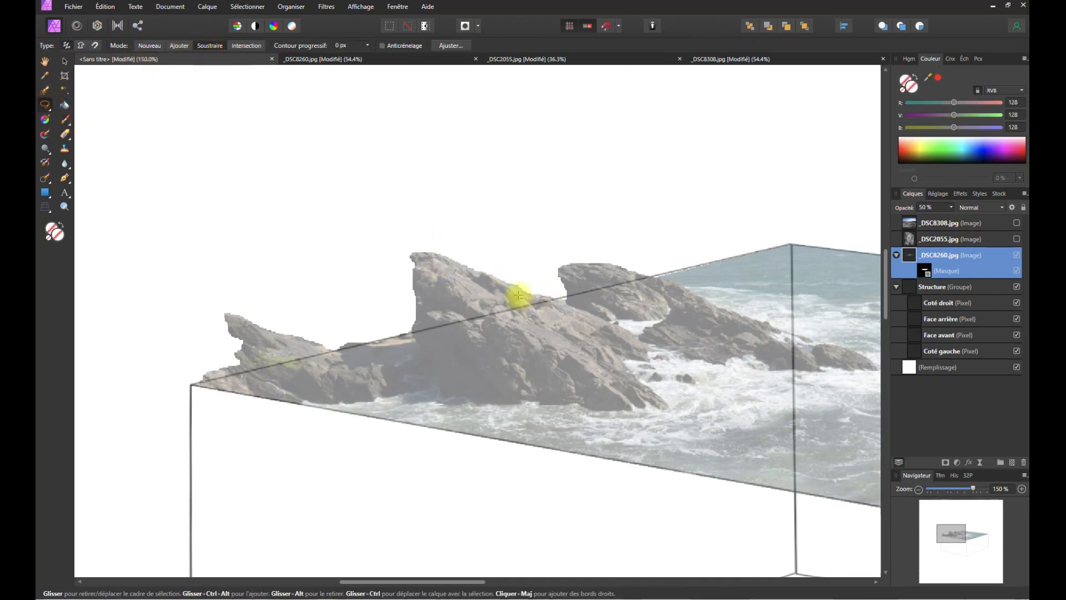
{"action": "left_click", "coordinate": [178, 45]}
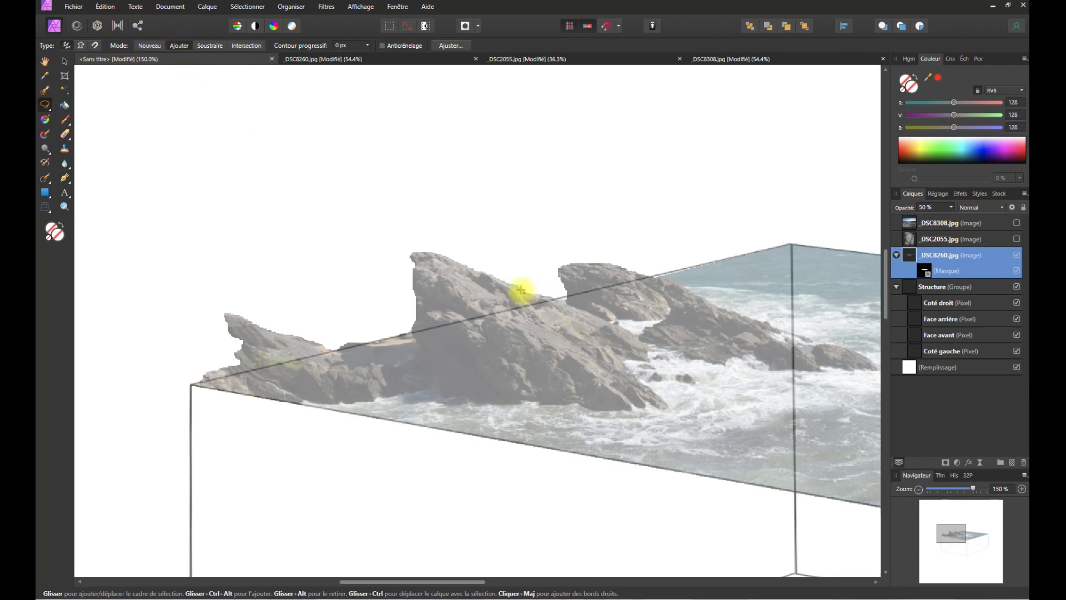
{"action": "scroll", "coordinate": [526, 296], "scroll_direction": "up", "scroll_amount": 1}
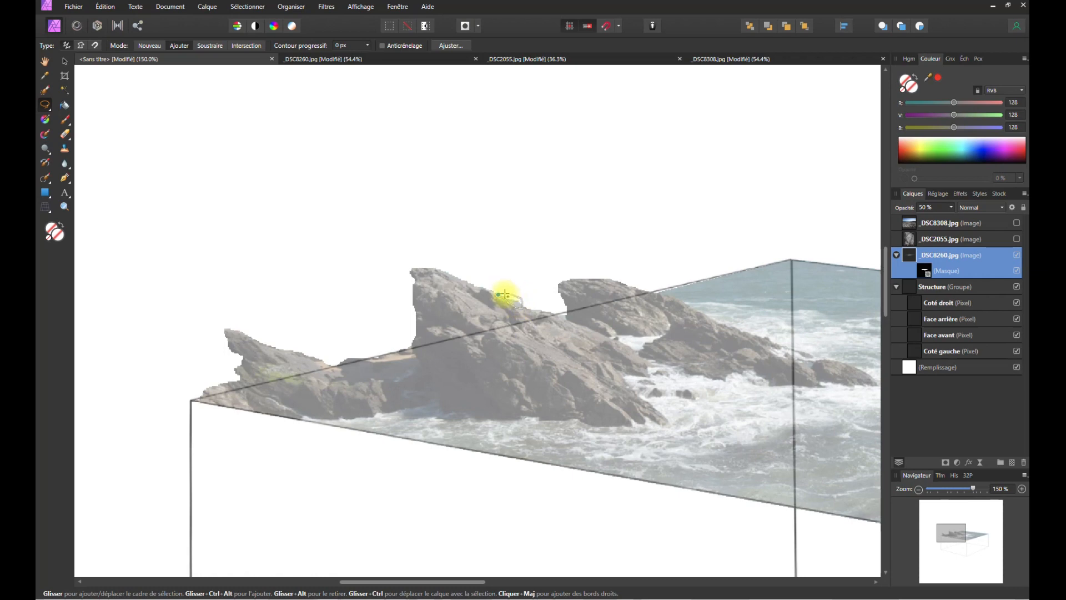
{"action": "key", "text": "Delete"}
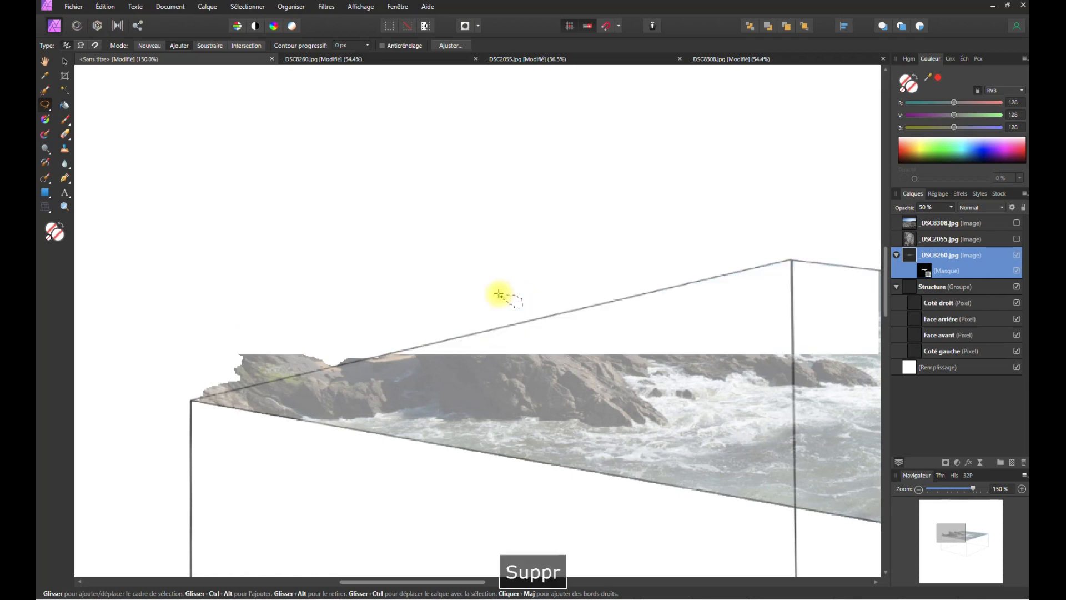
{"action": "key", "text": "ctrl+z"}
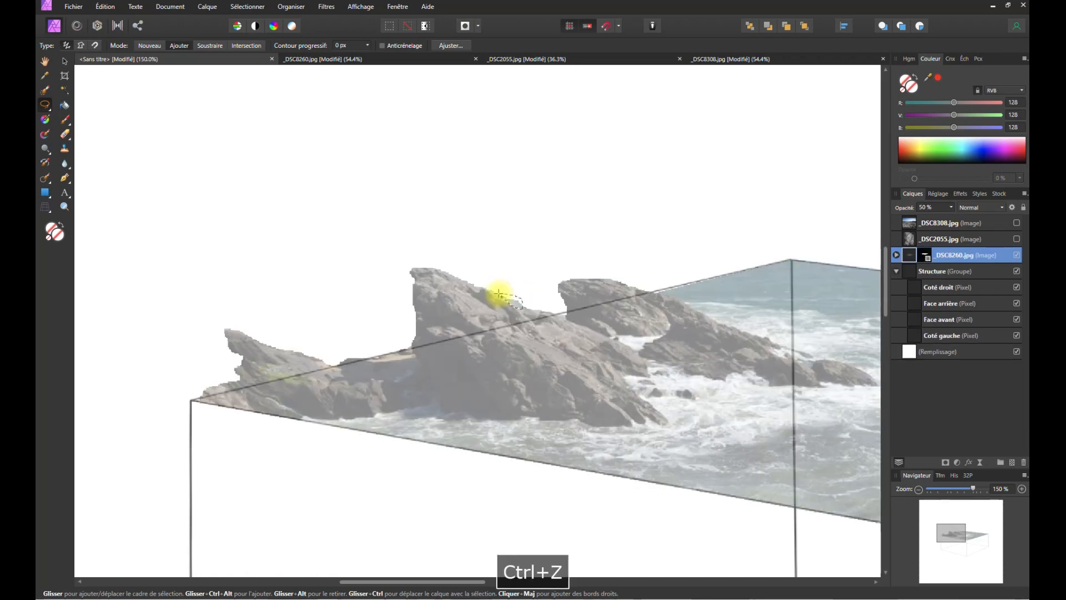
- Try deleting the outlined patch from the mask of the _DSC8260.jpg layer
{"action": "left_click", "coordinate": [896, 256]}
{"action": "left_click", "coordinate": [949, 271]}
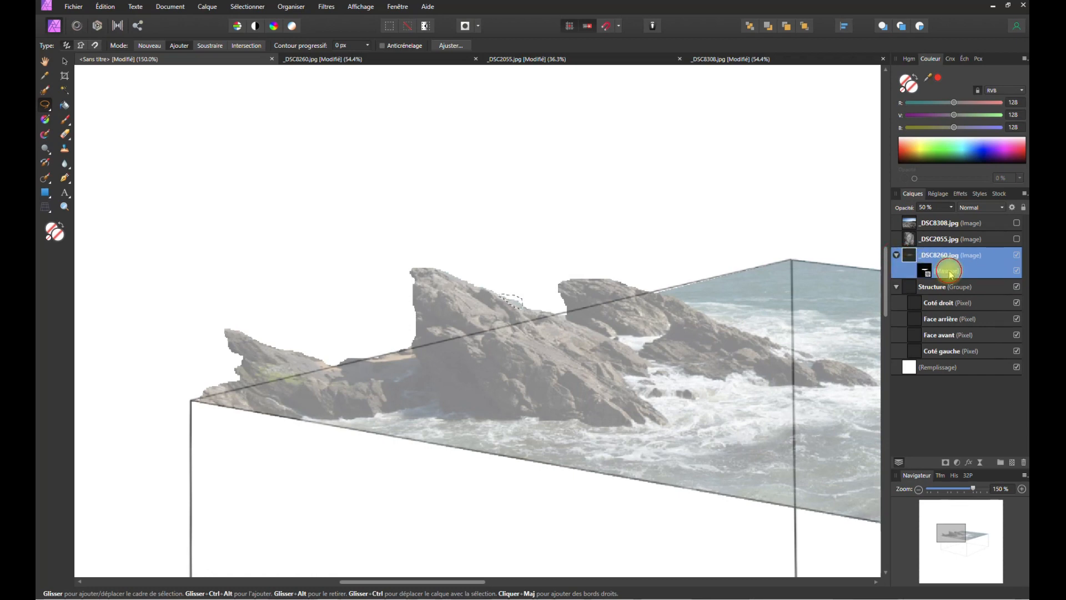
{"action": "left_click", "coordinate": [926, 272]}
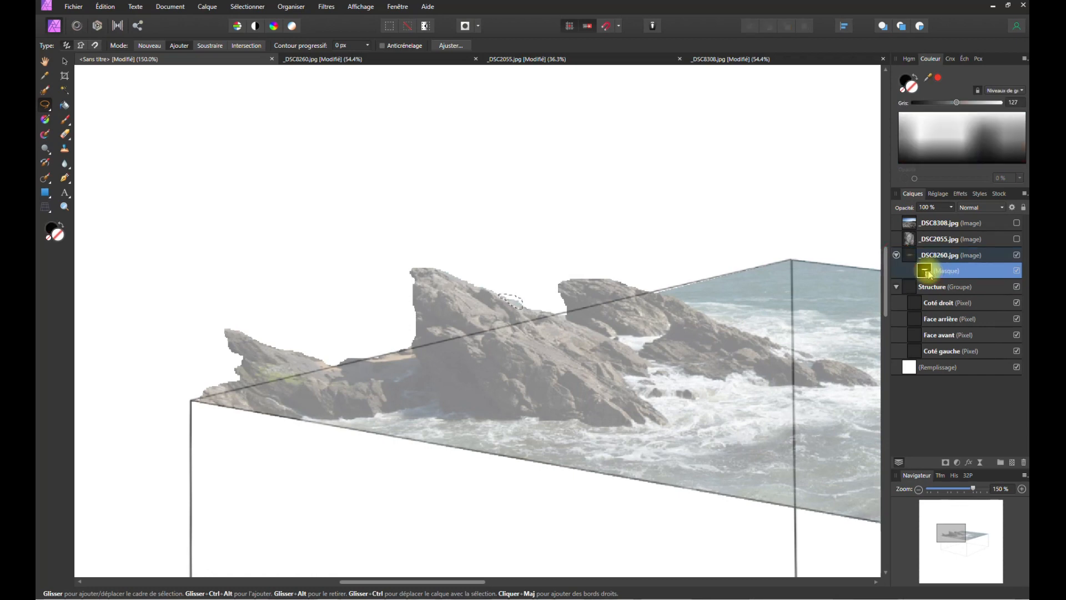
{"action": "key", "text": "Delete"}
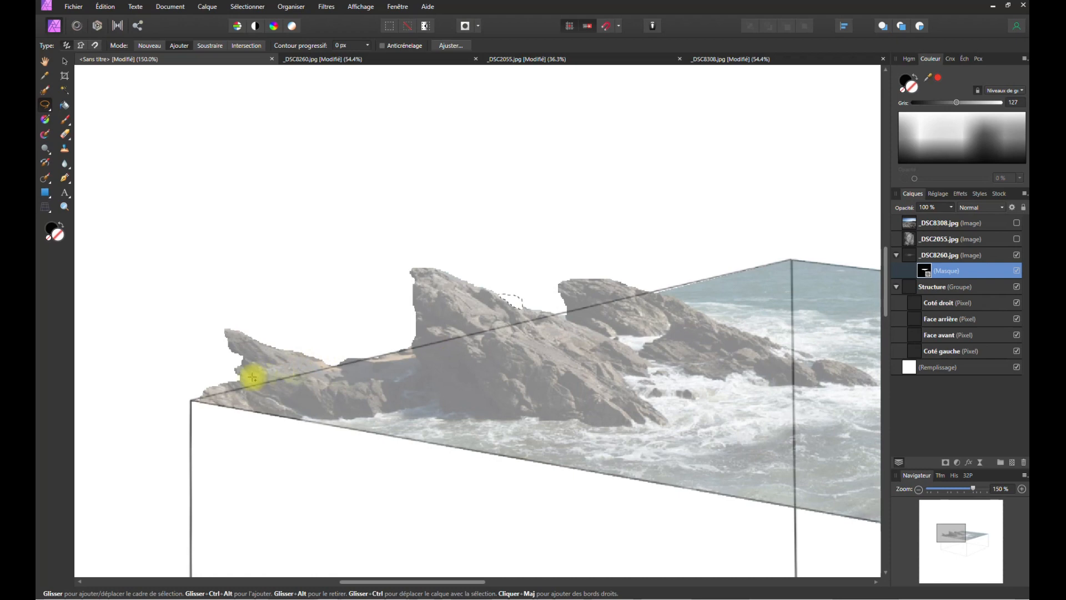
- Set the background colour to pure white (FFFFFF) with the _DSC8260.jpg layer's mask active
{"action": "left_click", "coordinate": [953, 255]}
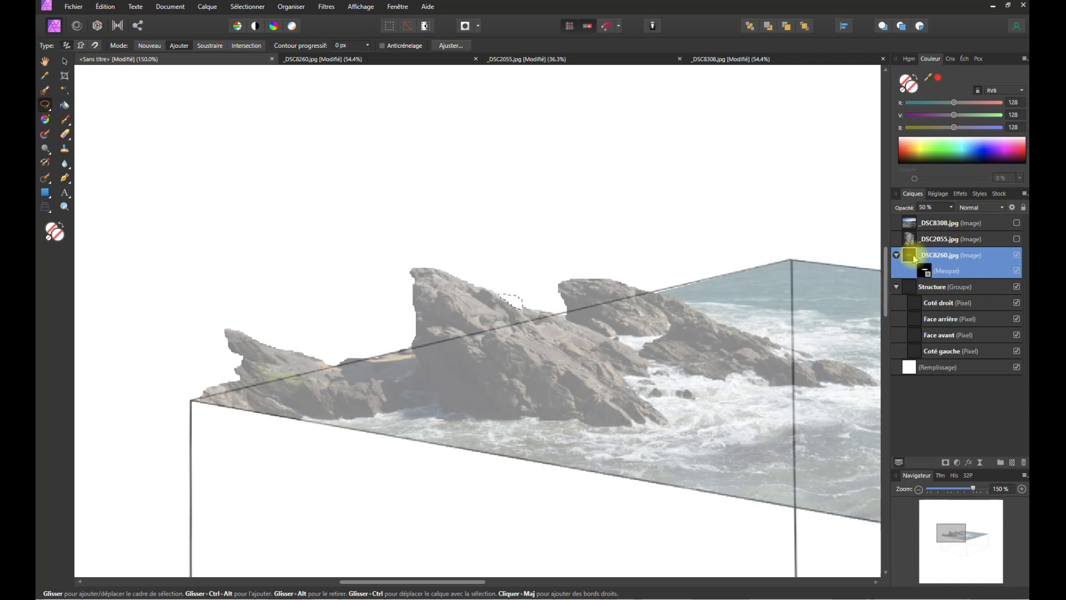
{"action": "left_click", "coordinate": [924, 271]}
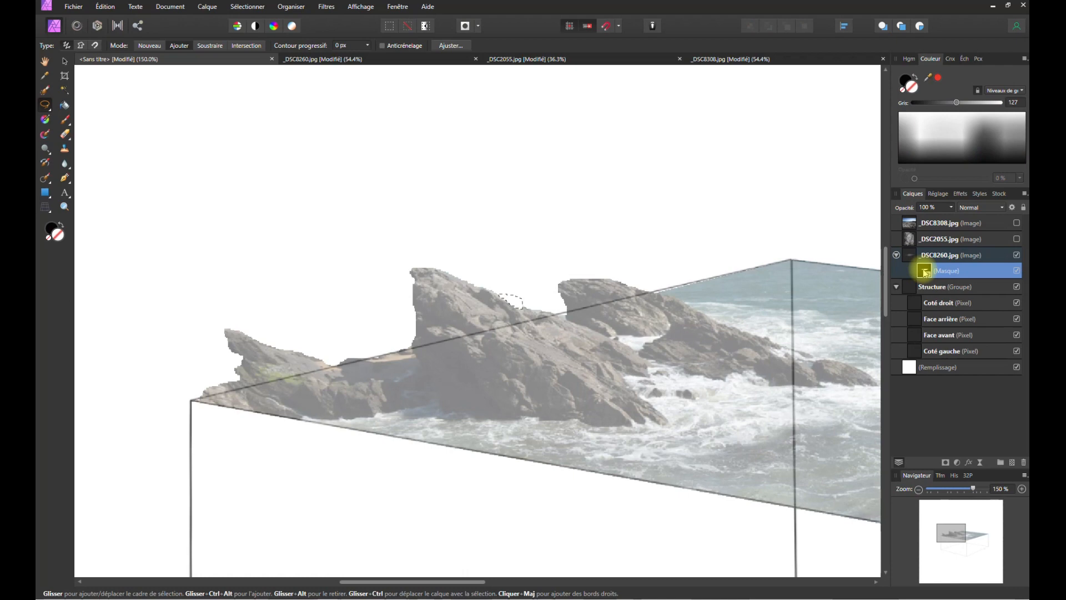
{"action": "left_click", "coordinate": [939, 135]}
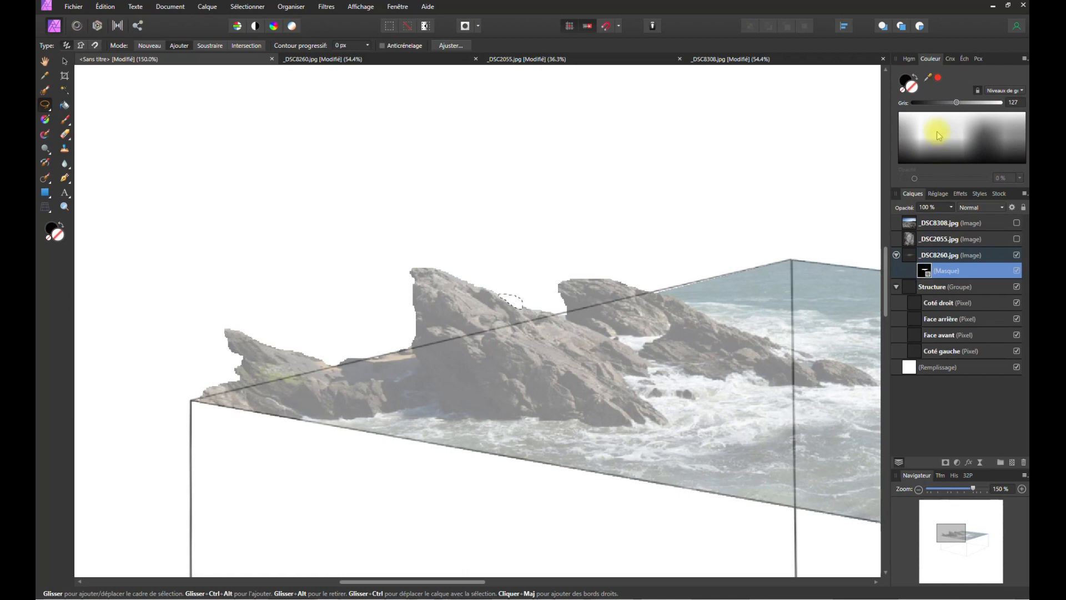
{"action": "double_click", "coordinate": [912, 88]}
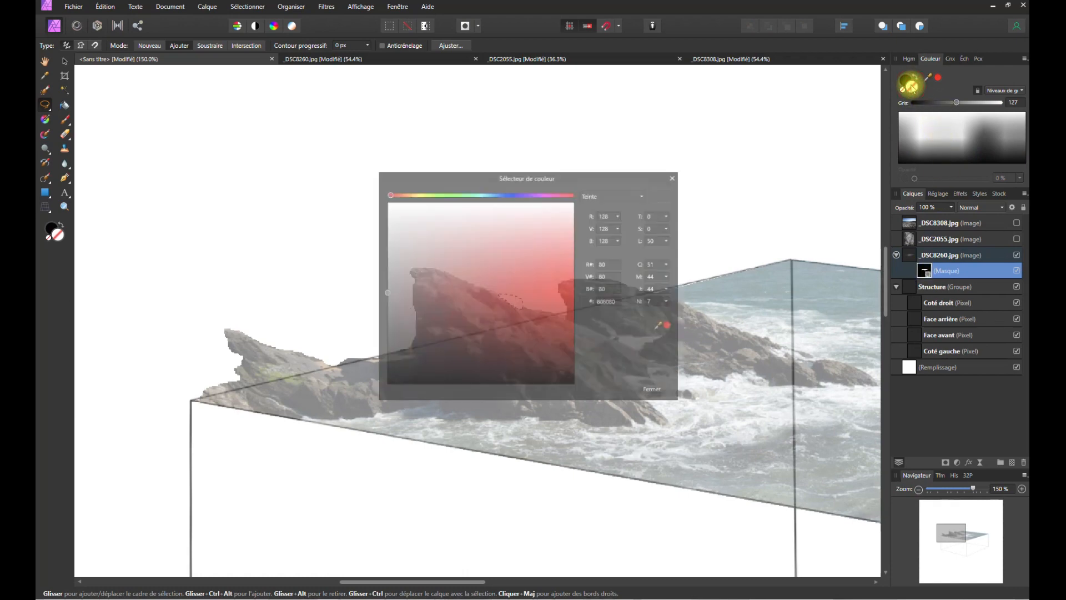
{"action": "left_click_drag", "start_coordinate": [551, 237], "coordinate": [340, 188]}
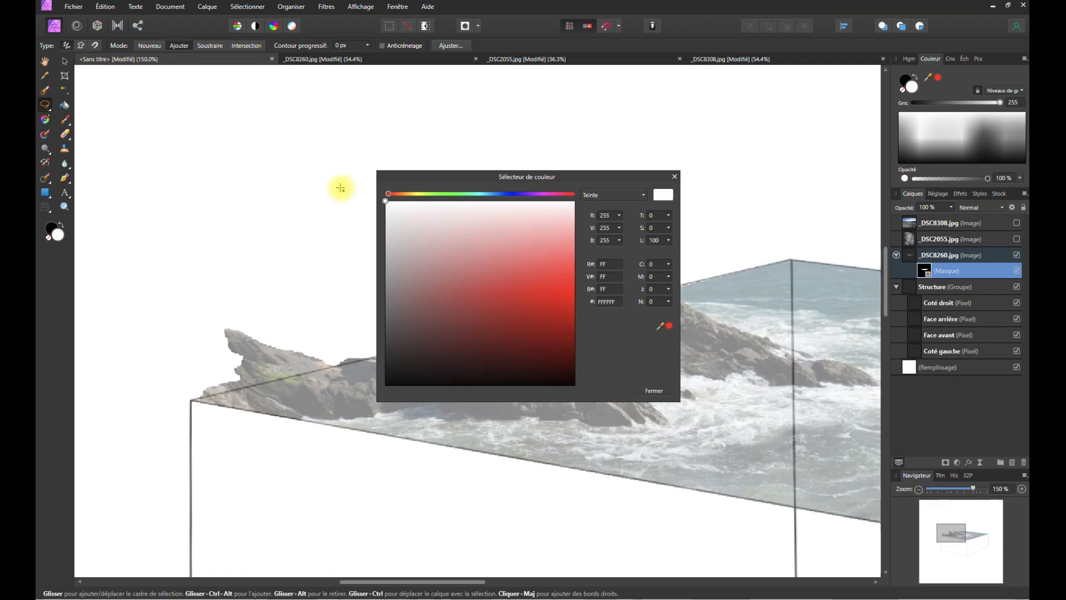
{"action": "left_click", "coordinate": [653, 391]}
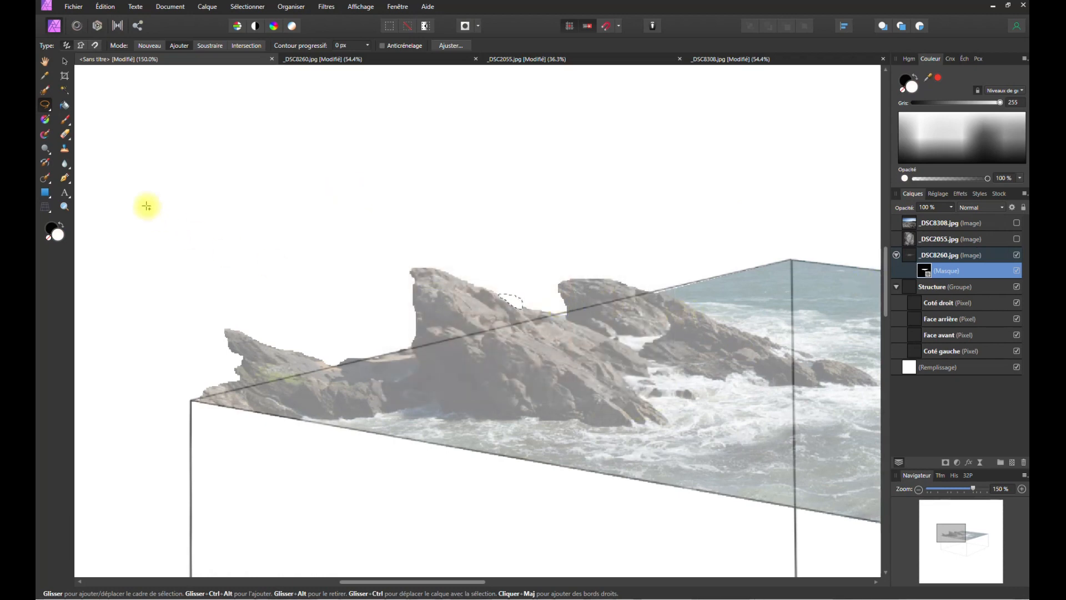
- Clear the selection, try a black Paint Brush stroke over the tall rock on the _DSC8260.jpg mask, and undo it
{"action": "key", "text": "ctrl+d"}
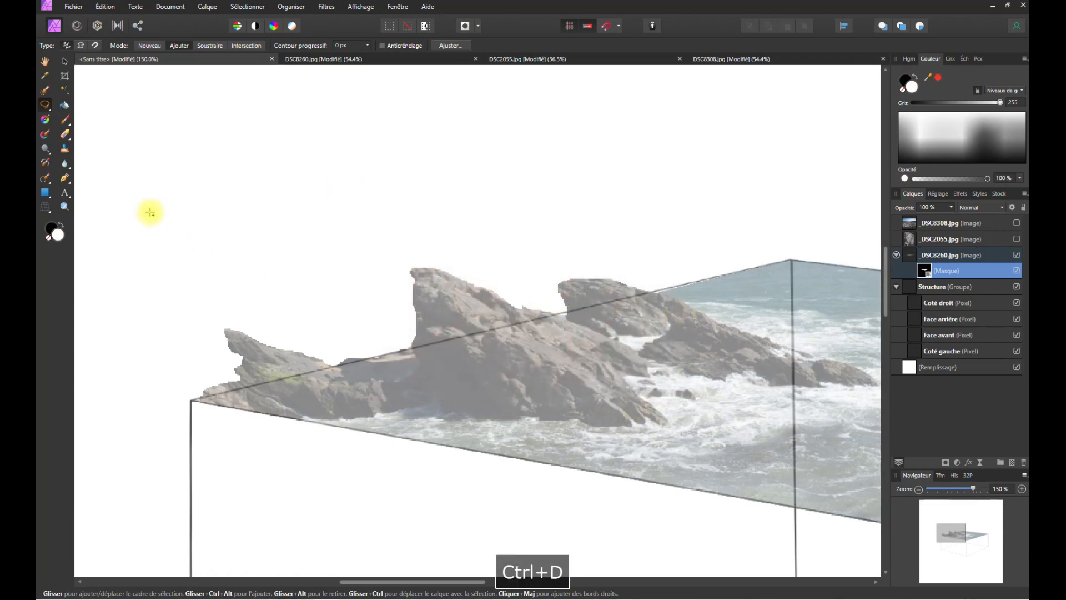
{"action": "left_click", "coordinate": [66, 122]}
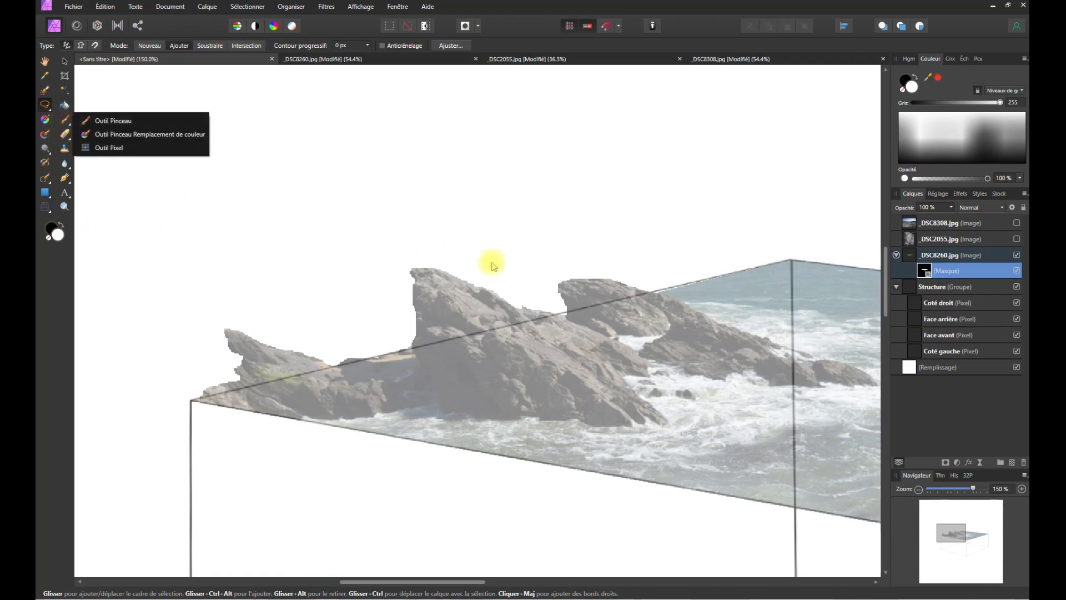
{"action": "left_click", "coordinate": [96, 120]}
{"action": "mouse_move", "coordinate": [533, 341]}
{"action": "left_mouse_down"}
{"action": "mouse_move", "coordinate": [550, 324]}
{"action": "mouse_move", "coordinate": [531, 312]}
{"action": "mouse_move", "coordinate": [414, 321]}
{"action": "left_mouse_up"}
{"action": "key", "text": "ctrl+z"}
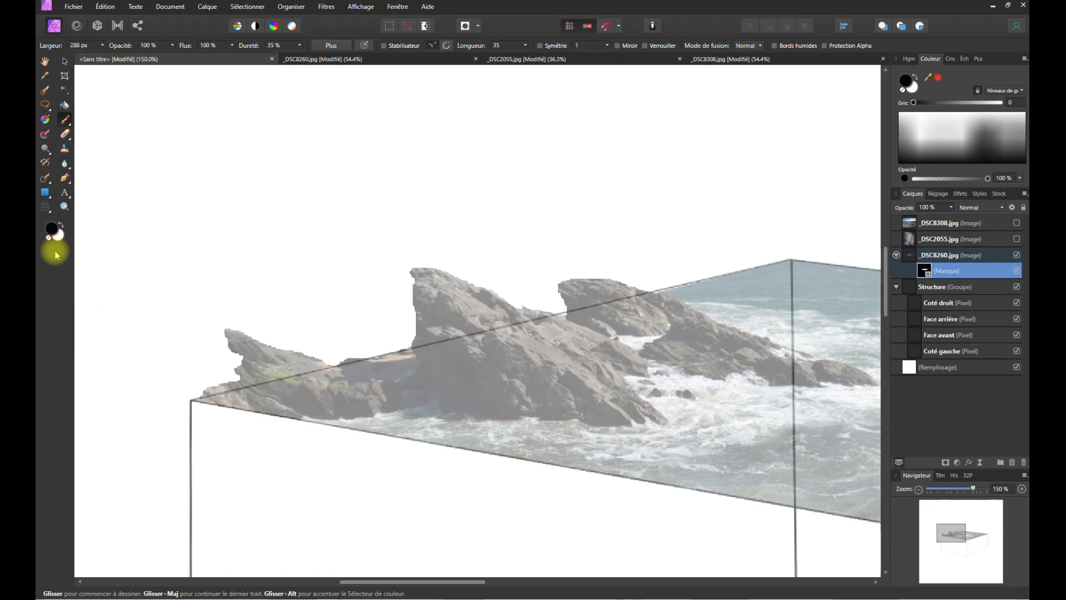
- Switch the mask painting colour to white and reduce the brush width to 7 px
{"action": "left_click", "coordinate": [59, 235]}
{"action": "left_click_drag", "start_coordinate": [523, 301], "coordinate": [542, 316]}
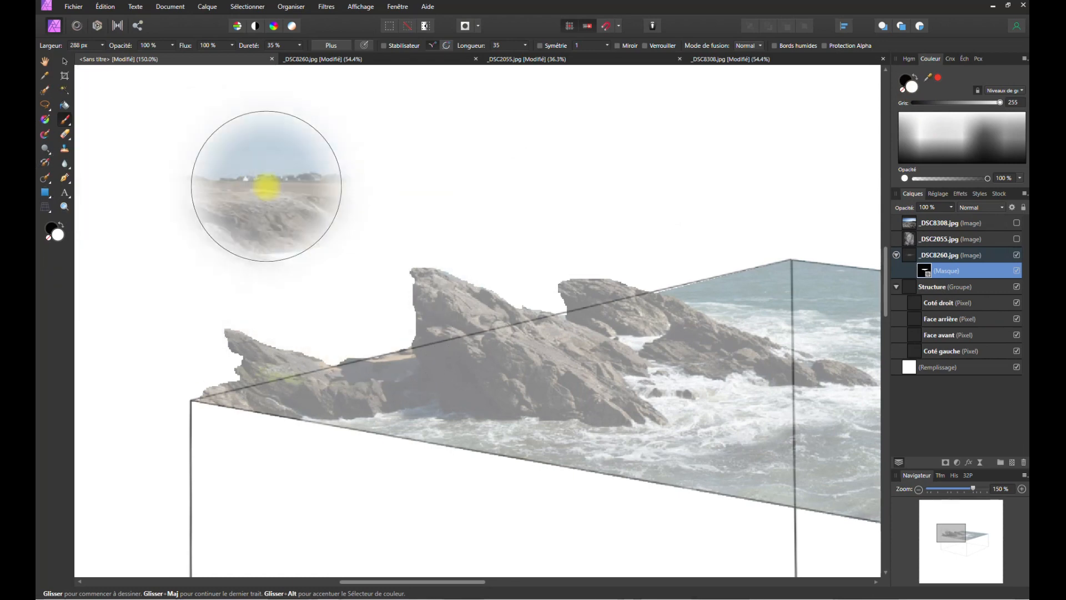
{"action": "left_click", "coordinate": [103, 46]}
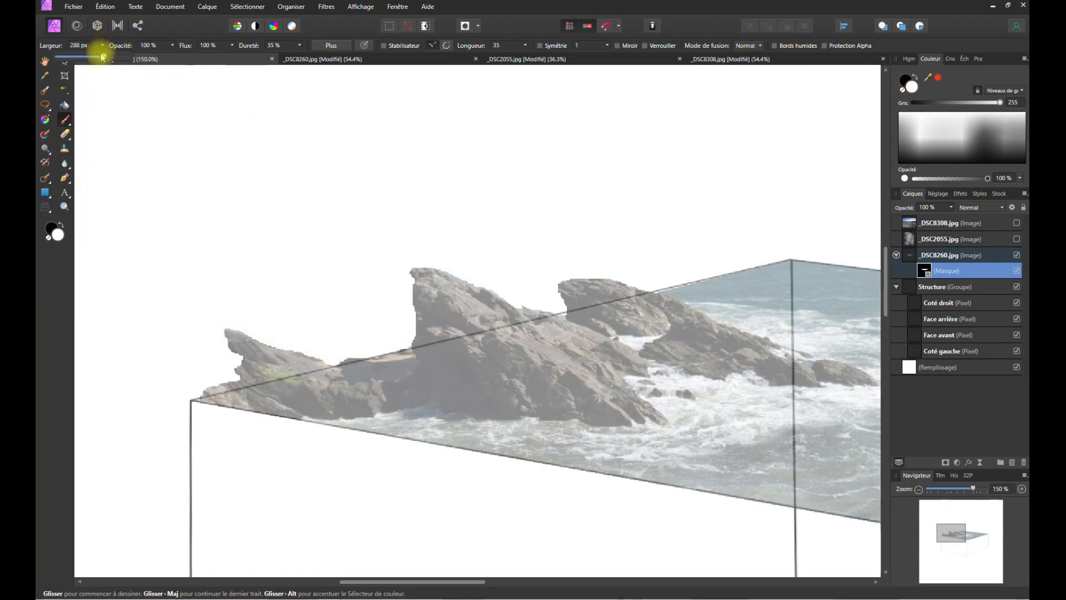
{"action": "left_click_drag", "start_coordinate": [103, 56], "coordinate": [57, 56]}
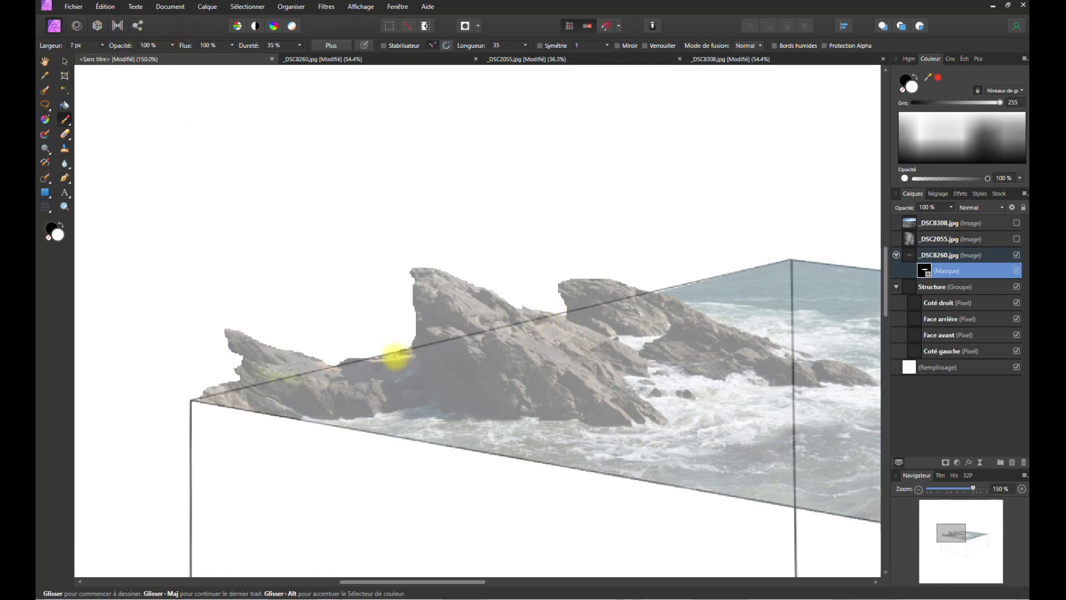
- Smooth the jagged outline of the small rock at the box corner and the low ridge beside it by painting white on the mask
{"action": "left_click", "coordinate": [1022, 488]}
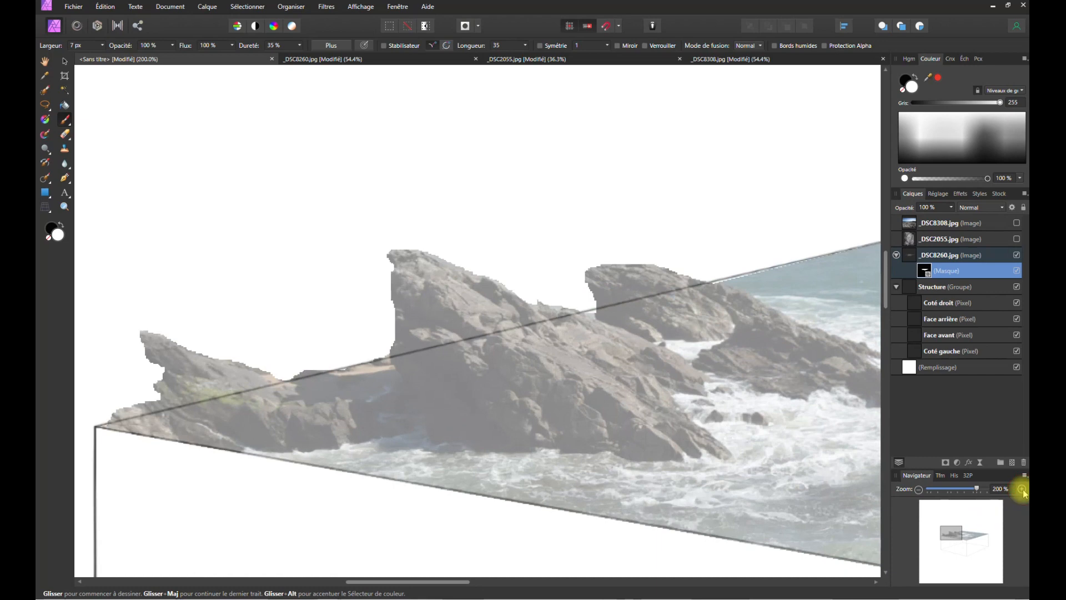
{"action": "left_click", "coordinate": [1022, 489]}
{"action": "key", "text": "space"}
{"action": "left_click_drag", "start_coordinate": [255, 502], "coordinate": [618, 470]}
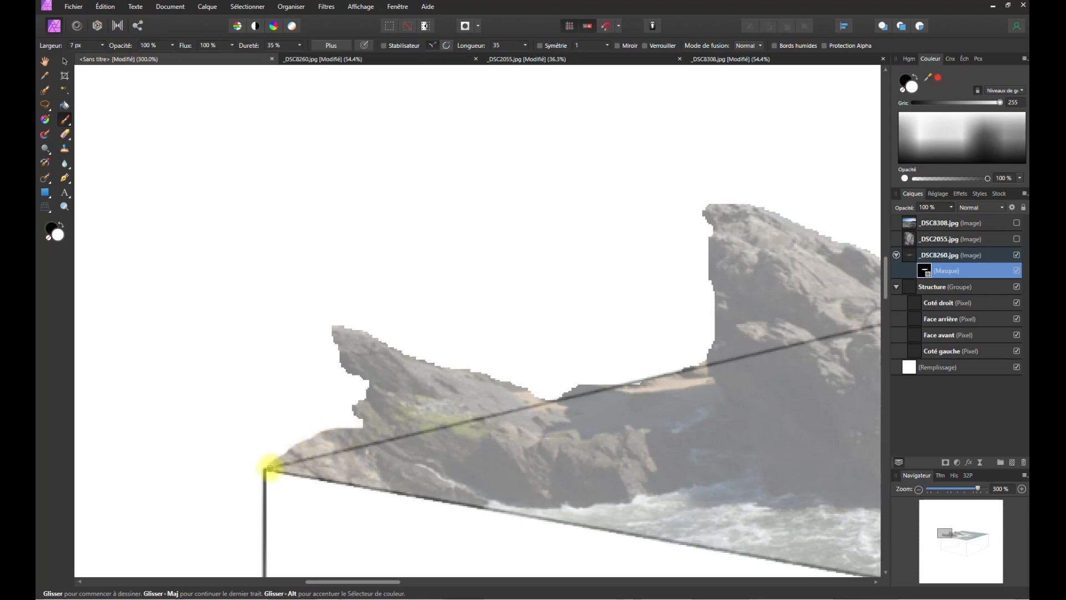
{"action": "left_click_drag", "start_coordinate": [370, 422], "coordinate": [357, 431]}
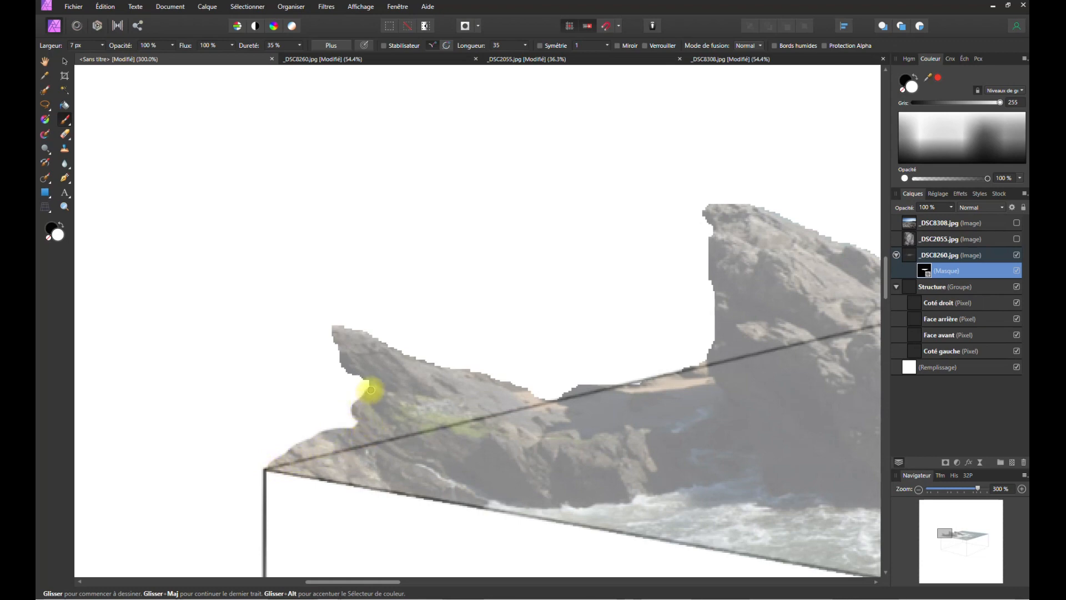
{"action": "mouse_move", "coordinate": [346, 368]}
{"action": "left_mouse_down"}
{"action": "mouse_move", "coordinate": [334, 327]}
{"action": "mouse_move", "coordinate": [395, 348]}
{"action": "left_mouse_up"}
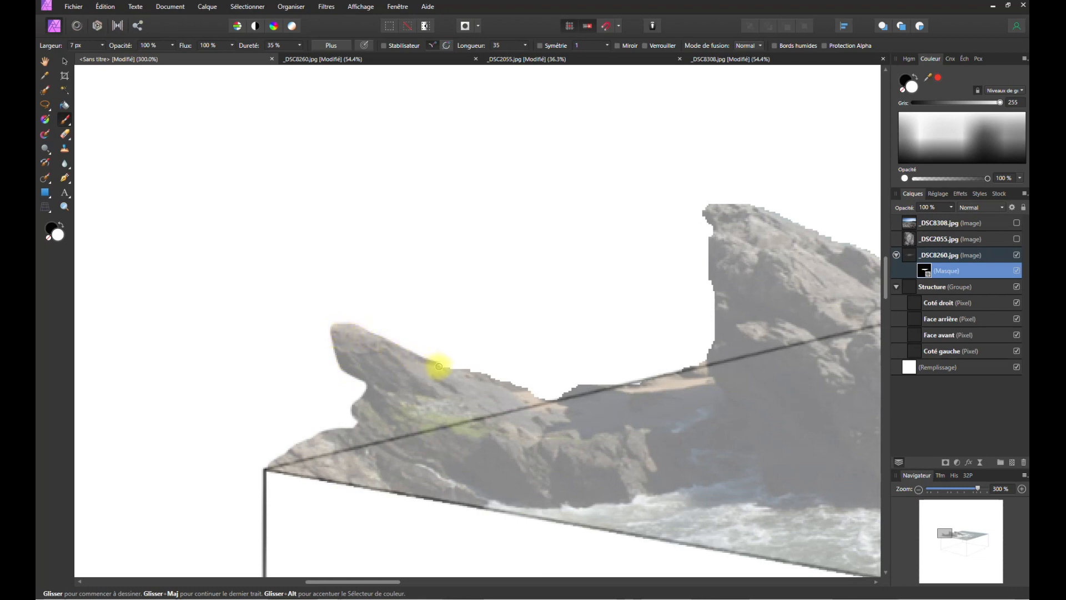
{"action": "left_click_drag", "start_coordinate": [532, 393], "coordinate": [700, 365]}
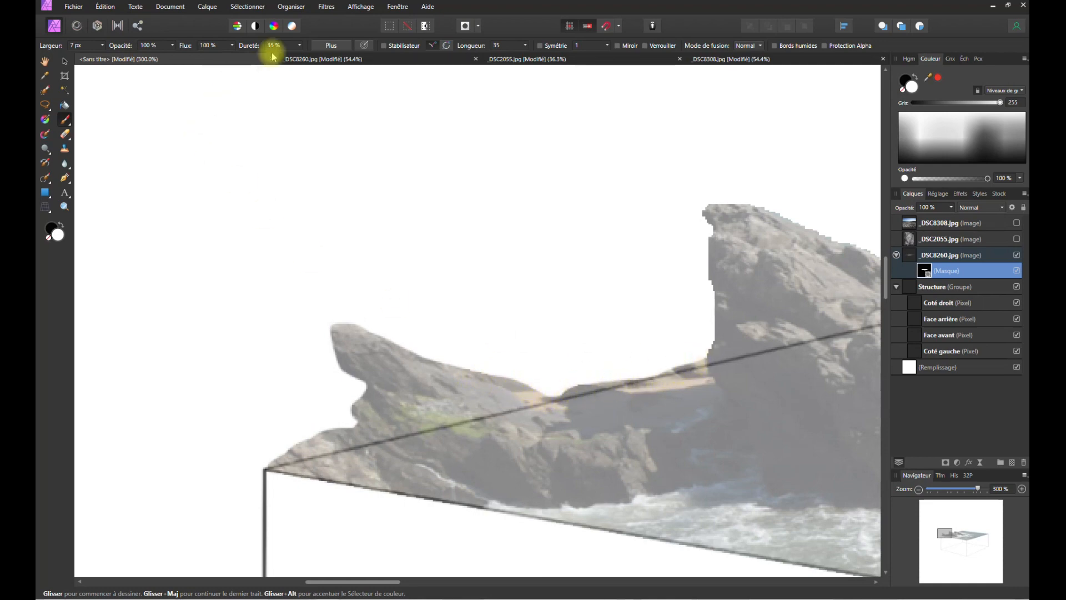
- Set the brush hardness to 33 % and repaint the edges of the tall rock and the rock behind it in white on the mask
{"action": "left_click", "coordinate": [301, 46]}
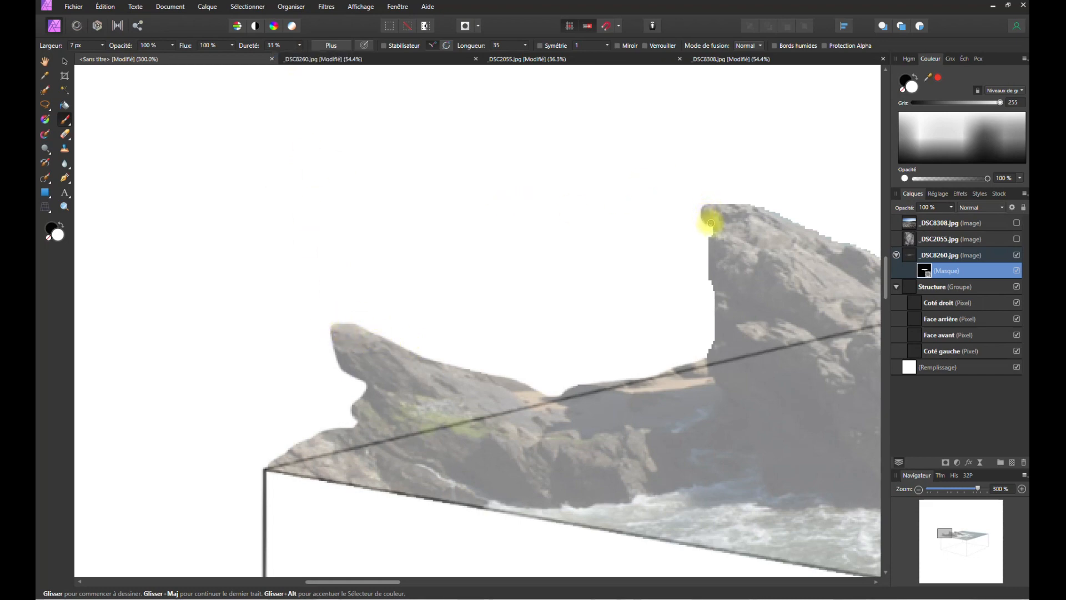
{"action": "left_click_drag", "start_coordinate": [710, 276], "coordinate": [701, 364]}
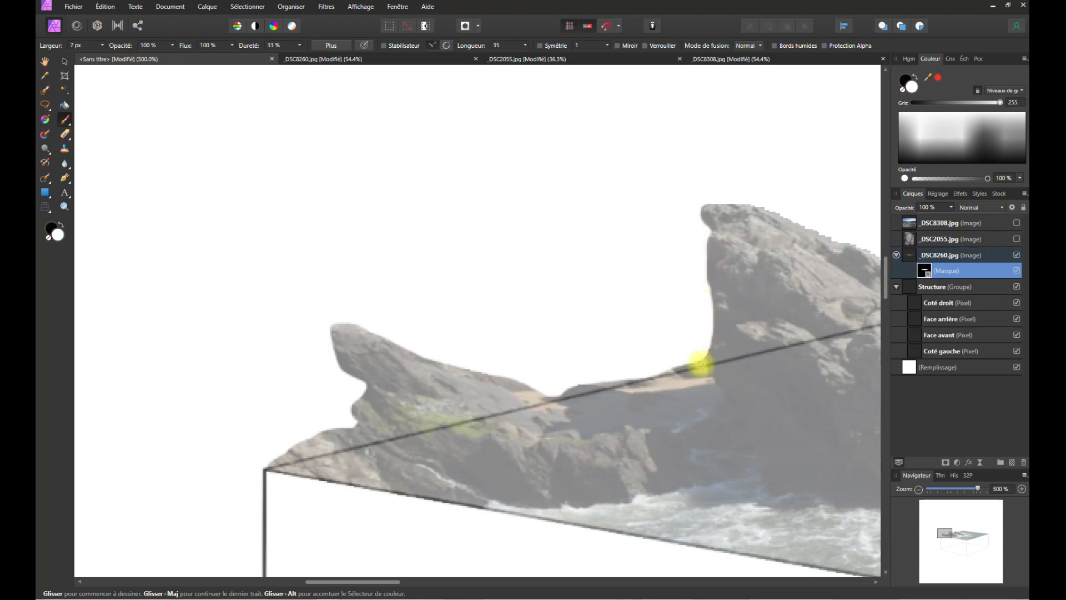
{"action": "key", "text": "space"}
{"action": "mouse_move", "coordinate": [792, 274]}
{"action": "left_mouse_down"}
{"action": "mouse_move", "coordinate": [441, 340]}
{"action": "mouse_move", "coordinate": [435, 313]}
{"action": "left_mouse_up"}
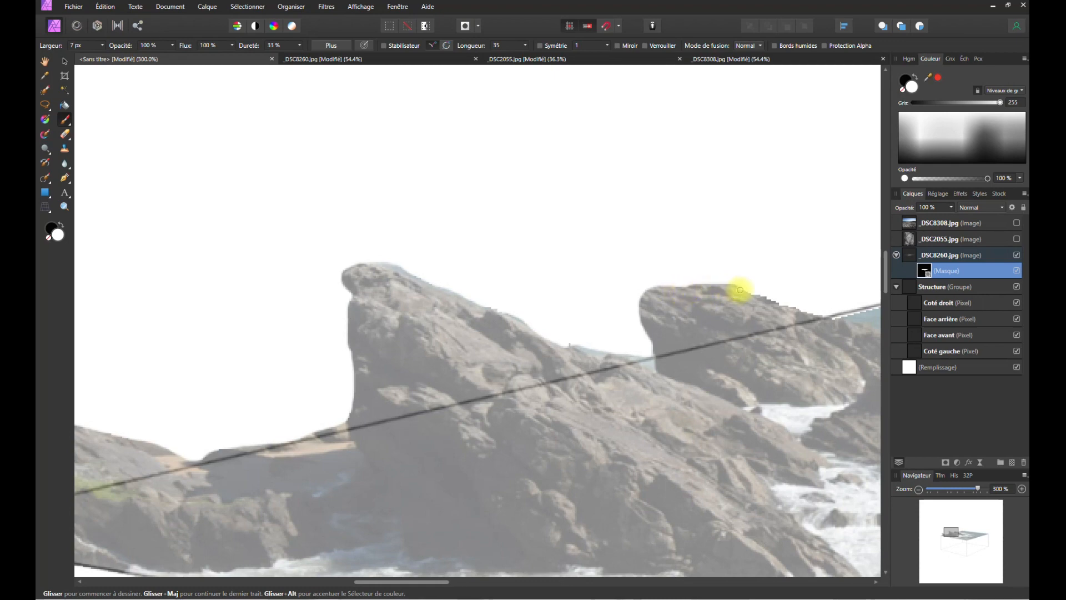
{"action": "key", "text": "space"}
{"action": "mouse_move", "coordinate": [805, 326]}
{"action": "left_mouse_down"}
{"action": "mouse_move", "coordinate": [379, 408]}
{"action": "mouse_move", "coordinate": [589, 343]}
{"action": "mouse_move", "coordinate": [405, 384]}
{"action": "mouse_move", "coordinate": [384, 395]}
{"action": "mouse_move", "coordinate": [629, 337]}
{"action": "mouse_move", "coordinate": [585, 348]}
{"action": "mouse_move", "coordinate": [566, 376]}
{"action": "left_mouse_up"}
- Paint black on the mask to remove the sea remnants along the tall rock's sloping edge
{"action": "key", "text": "space"}
{"action": "mouse_move", "coordinate": [709, 396]}
{"action": "left_mouse_down"}
{"action": "mouse_move", "coordinate": [521, 336]}
{"action": "mouse_move", "coordinate": [289, 307]}
{"action": "mouse_move", "coordinate": [78, 228]}
{"action": "mouse_move", "coordinate": [258, 225]}
{"action": "mouse_move", "coordinate": [111, 333]}
{"action": "mouse_move", "coordinate": [388, 216]}
{"action": "mouse_move", "coordinate": [457, 257]}
{"action": "mouse_move", "coordinate": [433, 308]}
{"action": "mouse_move", "coordinate": [498, 276]}
{"action": "mouse_move", "coordinate": [374, 302]}
{"action": "mouse_move", "coordinate": [340, 335]}
{"action": "mouse_move", "coordinate": [510, 333]}
{"action": "mouse_move", "coordinate": [374, 350]}
{"action": "left_mouse_up"}
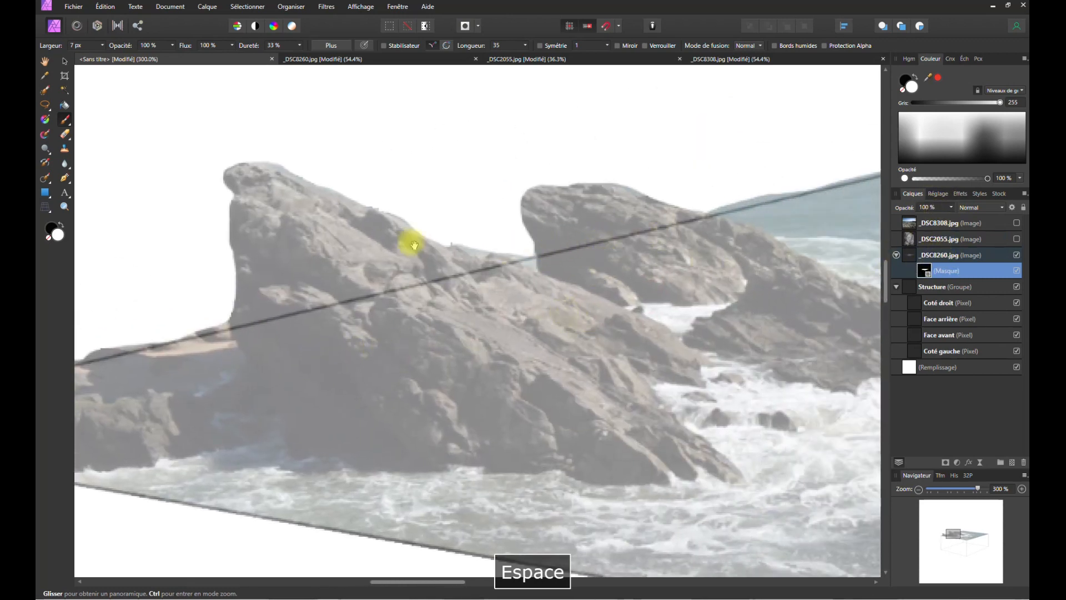
{"action": "left_click", "coordinate": [56, 231]}
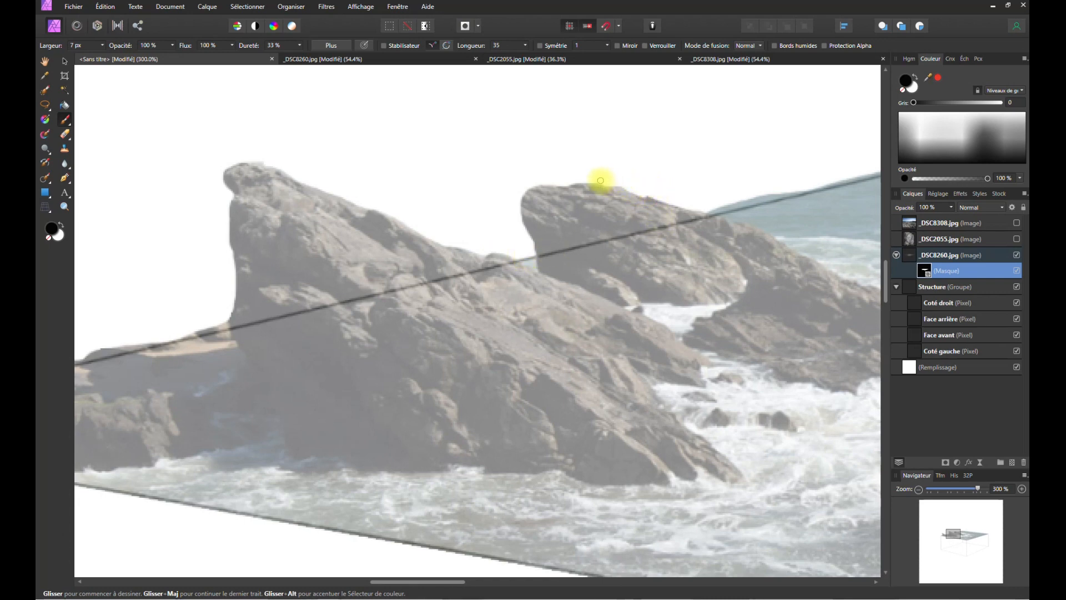
- Outline the strip of sea above the box's rear edge, from the rock to the back corner, delete it from the mask and deselect
{"action": "key", "text": "space"}
{"action": "left_click_drag", "start_coordinate": [678, 239], "coordinate": [373, 374]}
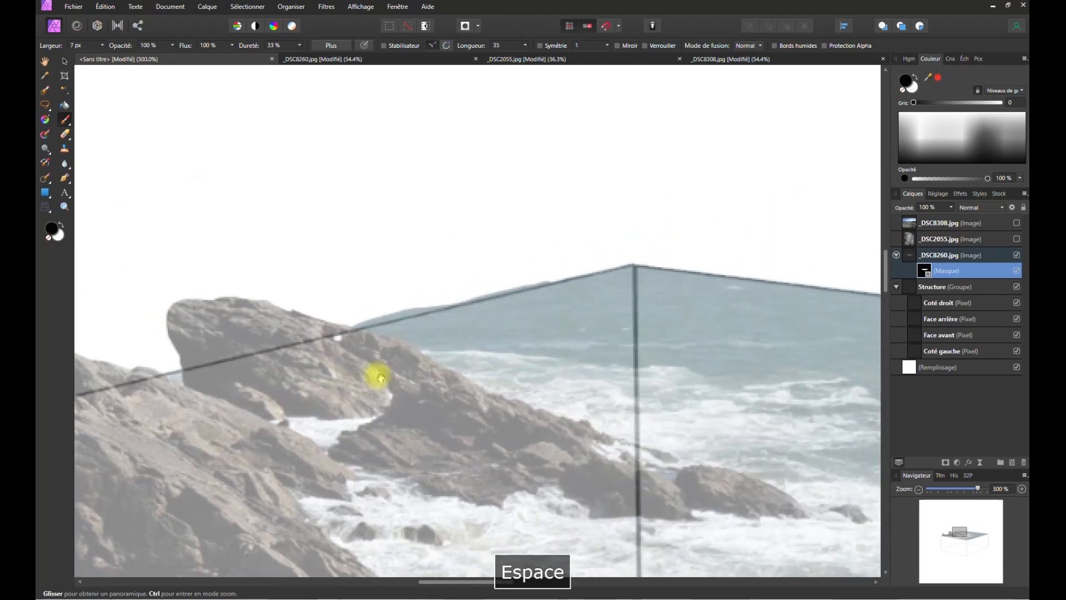
{"action": "left_click", "coordinate": [45, 105]}
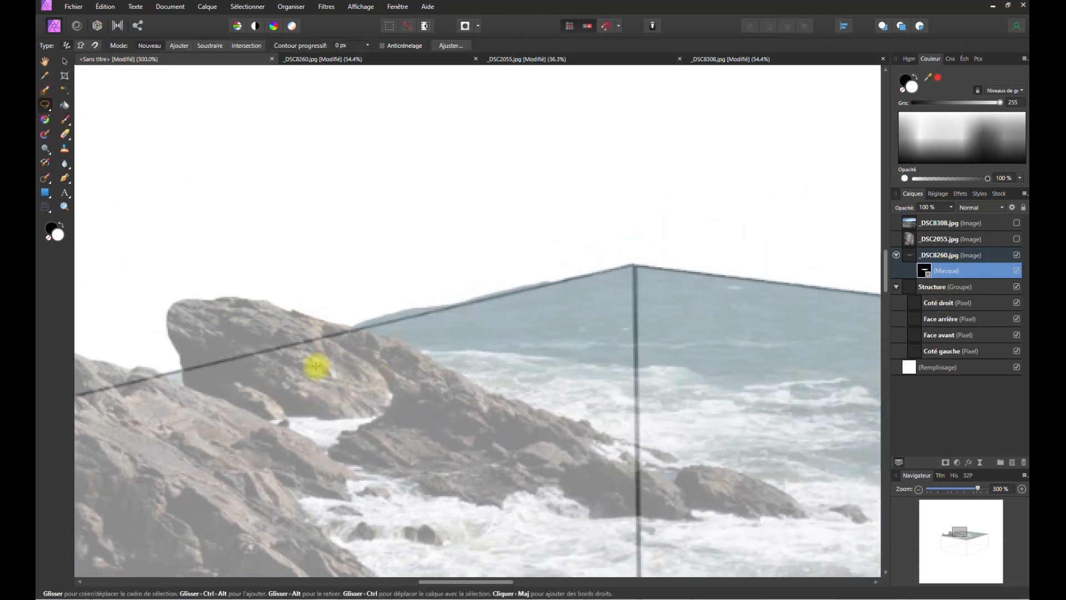
{"action": "left_click", "coordinate": [349, 333]}
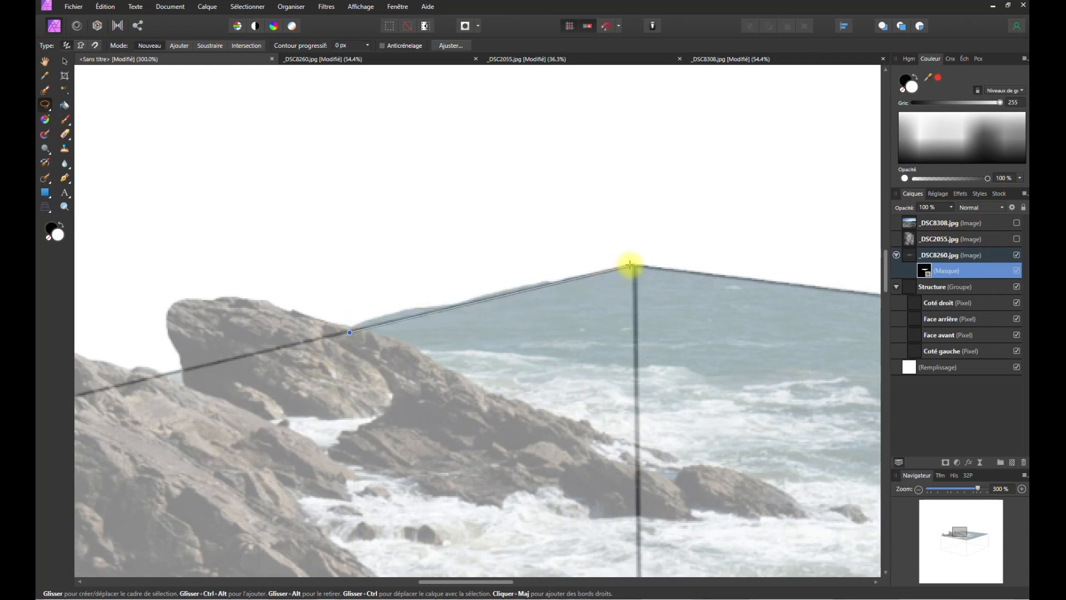
{"action": "mouse_move", "coordinate": [631, 264]}
{"action": "left_mouse_down"}
{"action": "mouse_move", "coordinate": [605, 231]}
{"action": "mouse_move", "coordinate": [431, 229]}
{"action": "mouse_move", "coordinate": [342, 268]}
{"action": "mouse_move", "coordinate": [344, 337]}
{"action": "left_mouse_up"}
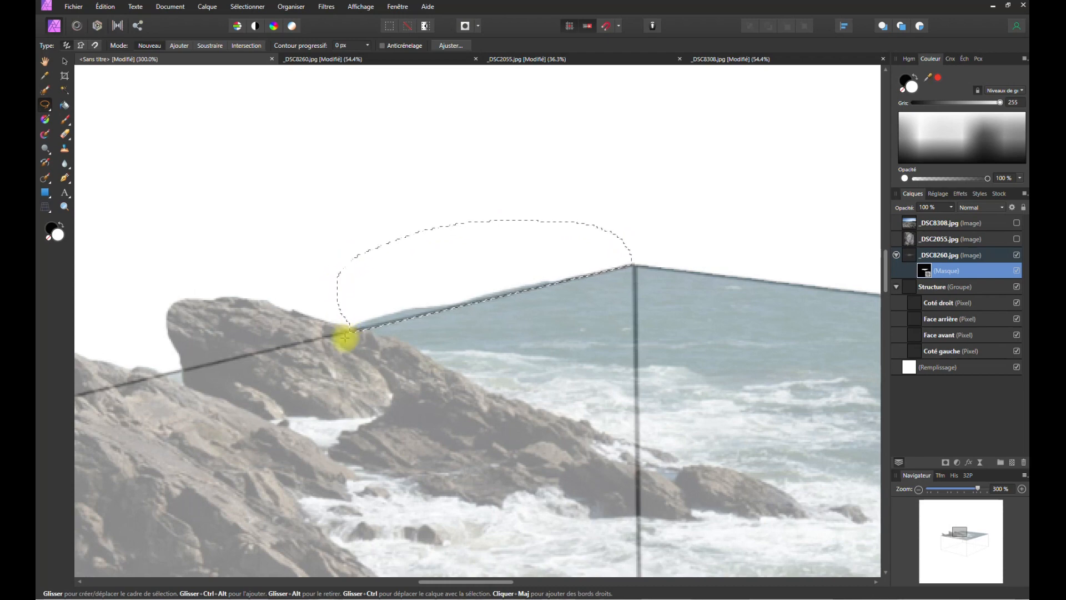
{"action": "key", "text": "Delete"}
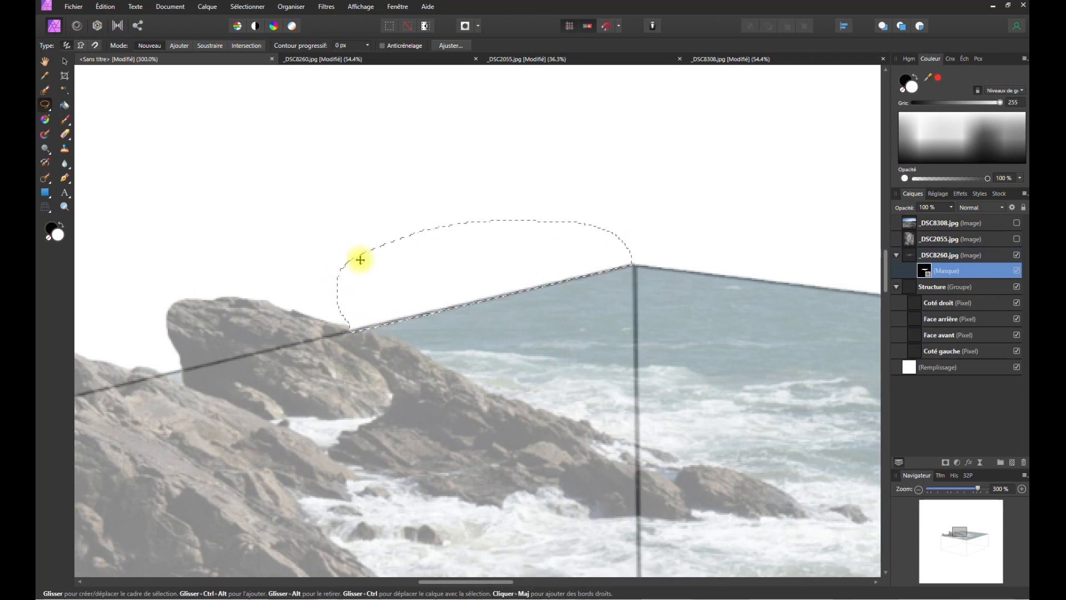
{"action": "key", "text": "ctrl+d"}
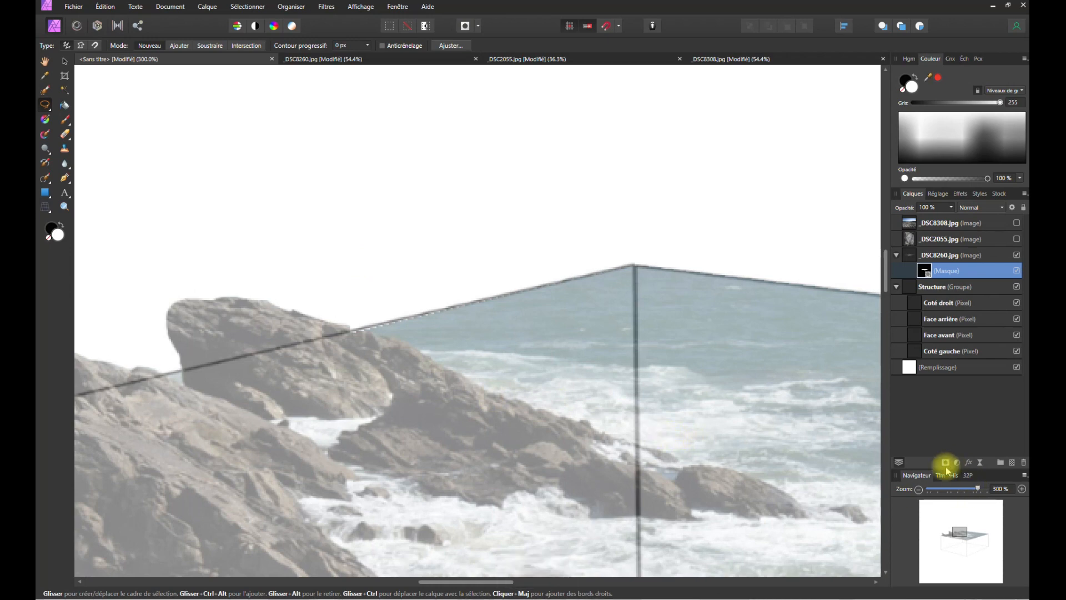
- Raise the opacity of the _DSC8260.jpg layer to 100 %
{"action": "left_click", "coordinate": [919, 489]}
{"action": "left_click", "coordinate": [919, 489]}
{"action": "left_click", "coordinate": [919, 489]}
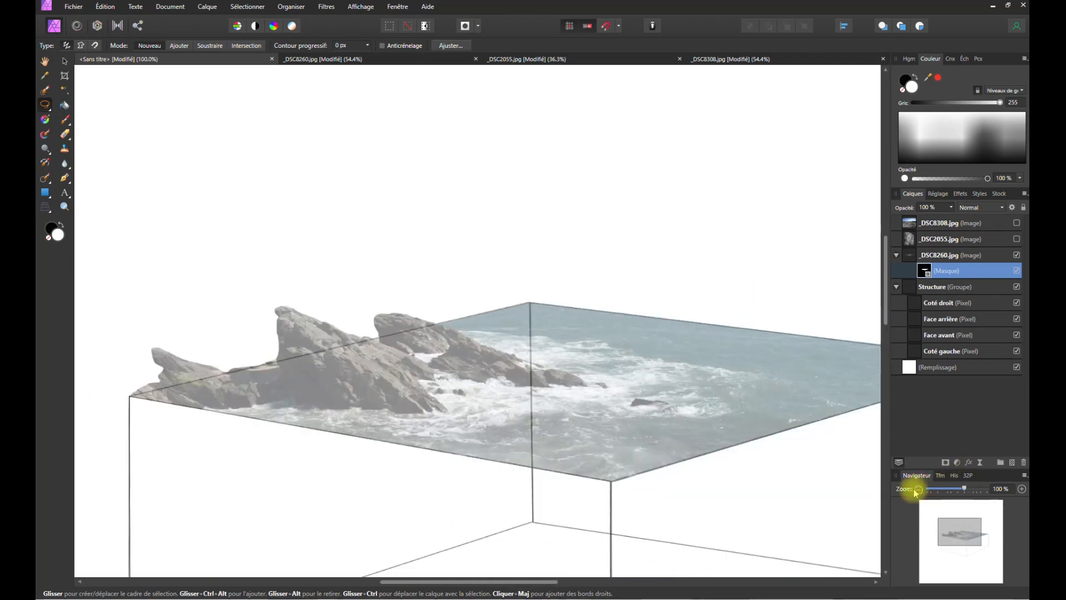
{"action": "left_click", "coordinate": [923, 256]}
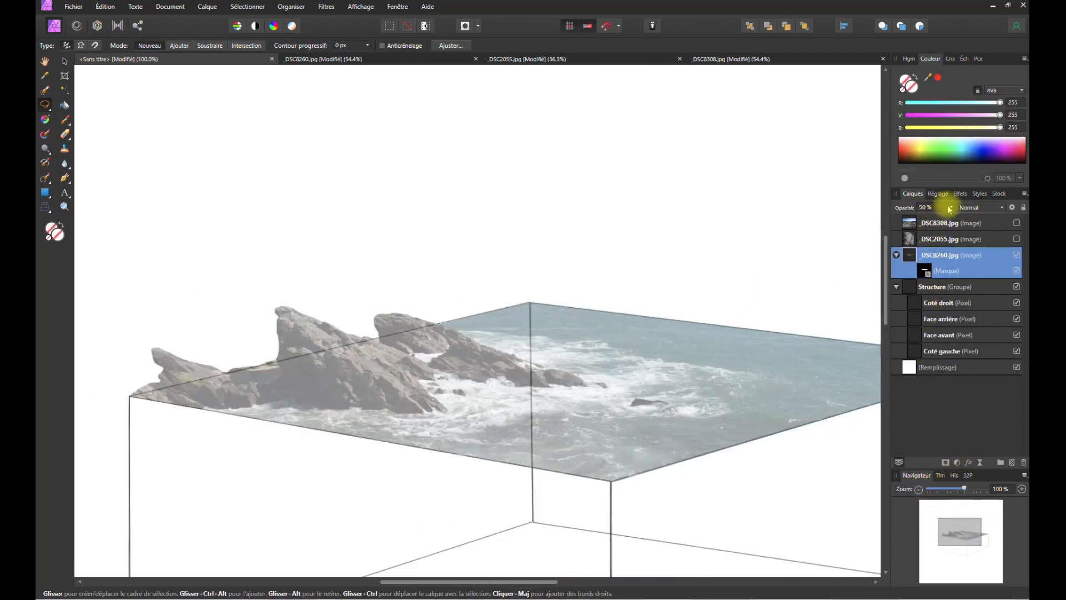
{"action": "left_click", "coordinate": [951, 207]}
{"action": "left_click_drag", "start_coordinate": [953, 218], "coordinate": [998, 223]}
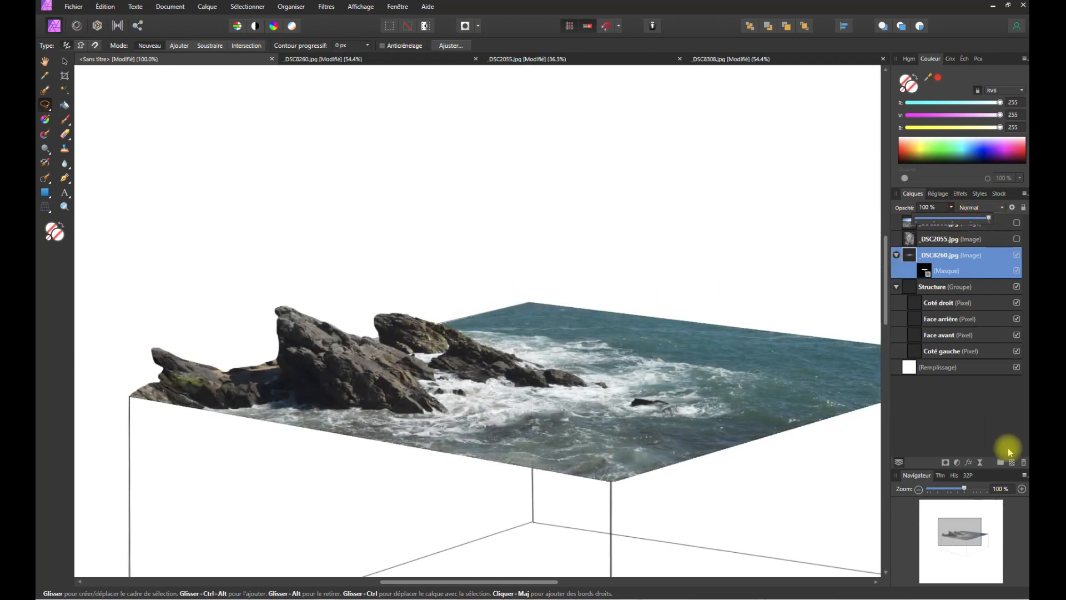
- Try painting white with the Paint Brush on the _DSC8260.jpg image layer where the rock meets the rear edge, and undo the stroke
{"action": "left_click", "coordinate": [1021, 489]}
{"action": "left_click", "coordinate": [1021, 489]}
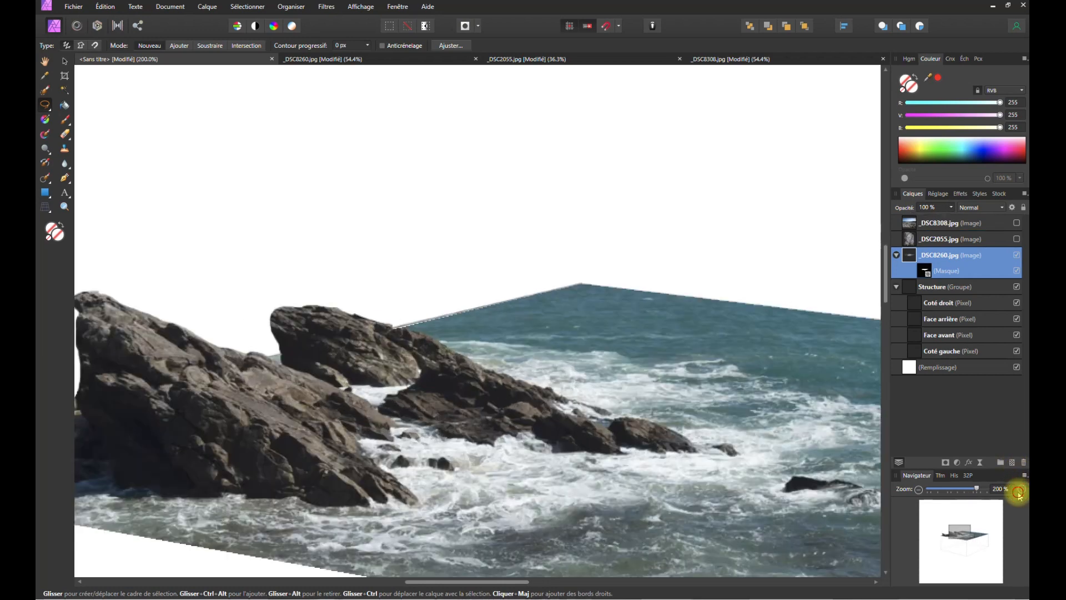
{"action": "left_click", "coordinate": [1021, 489]}
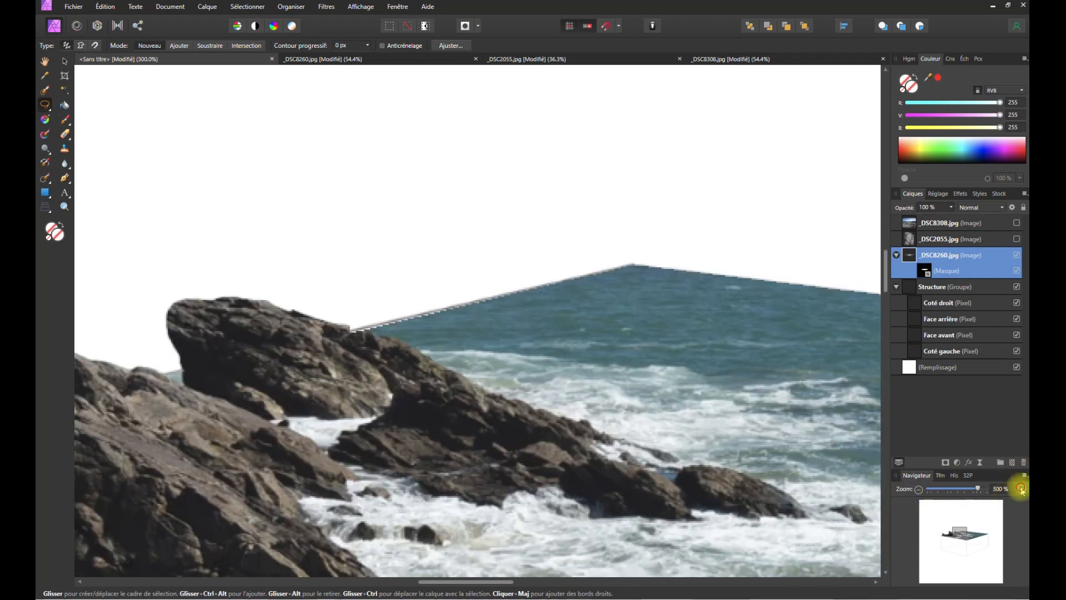
{"action": "left_click", "coordinate": [1022, 489]}
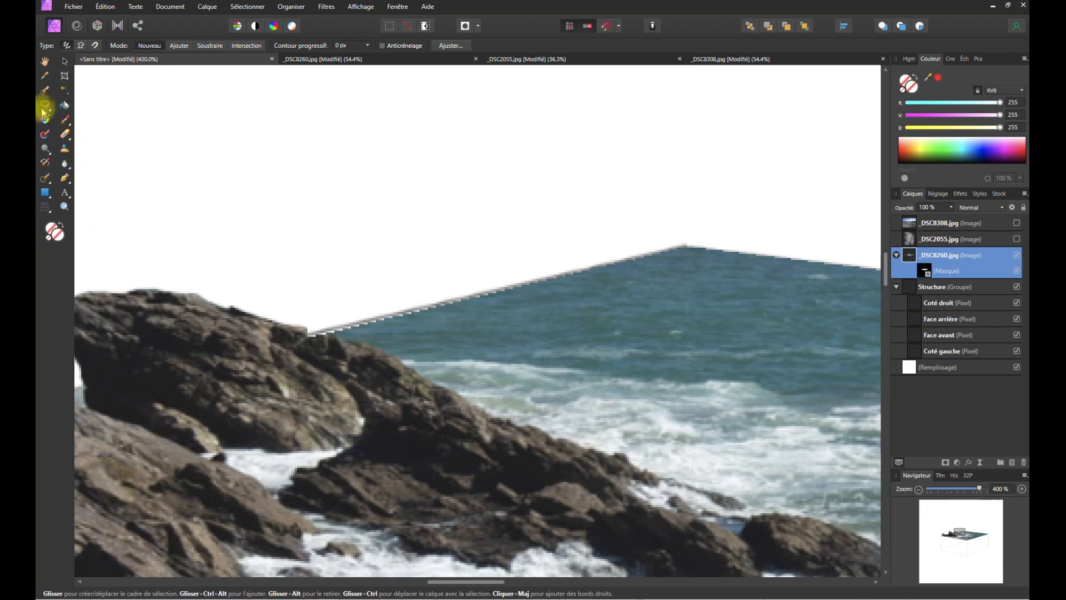
{"action": "left_click", "coordinate": [64, 119]}
{"action": "left_click", "coordinate": [57, 233]}
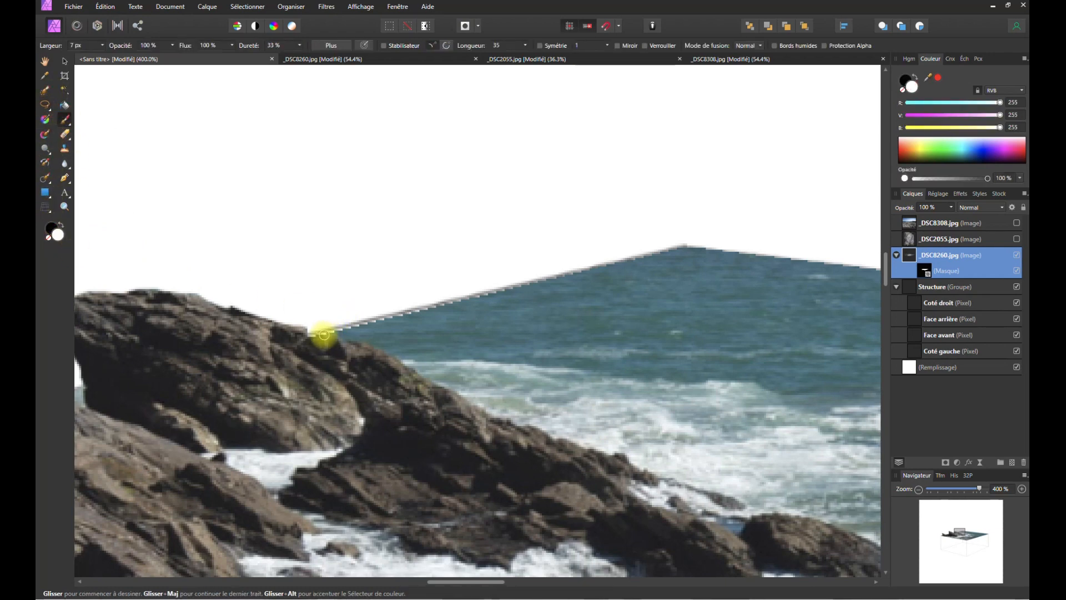
{"action": "left_click_drag", "start_coordinate": [333, 332], "coordinate": [342, 332]}
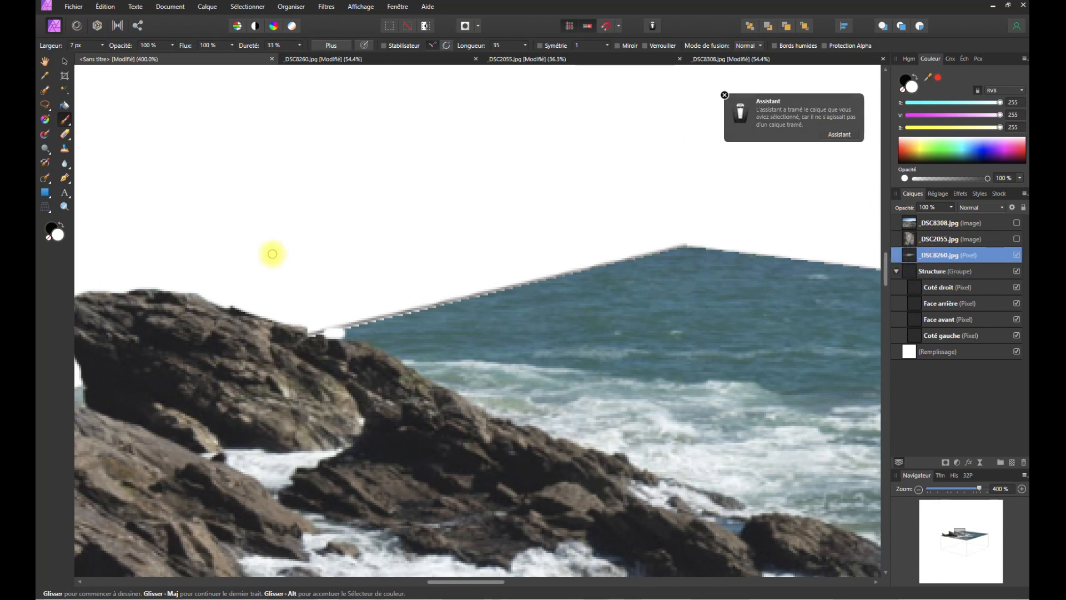
{"action": "key", "text": "ctrl+z"}
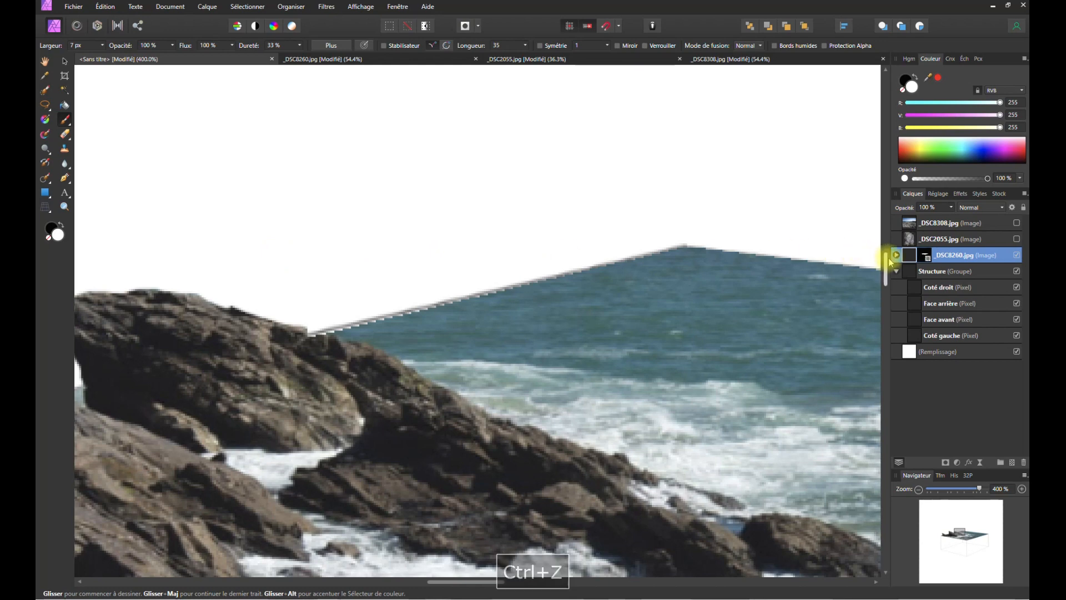
- Paint white on the _DSC8260.jpg layer's mask along the box's rear edge, from the rock towards the back corner, to fill the jagged gaps
{"action": "left_click", "coordinate": [896, 255]}
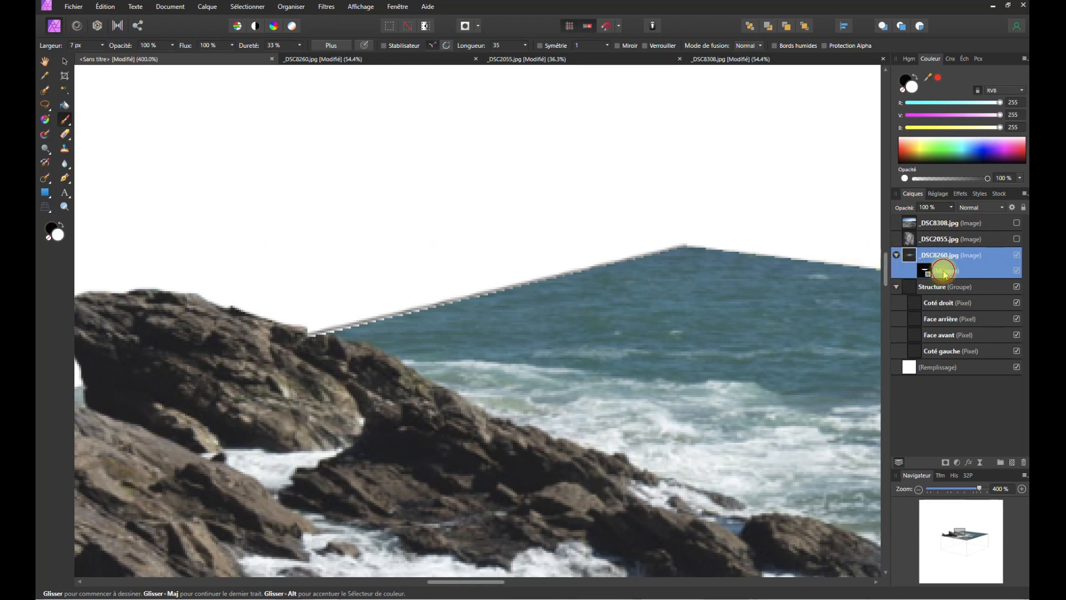
{"action": "left_click", "coordinate": [944, 271]}
{"action": "left_click", "coordinate": [336, 322]}
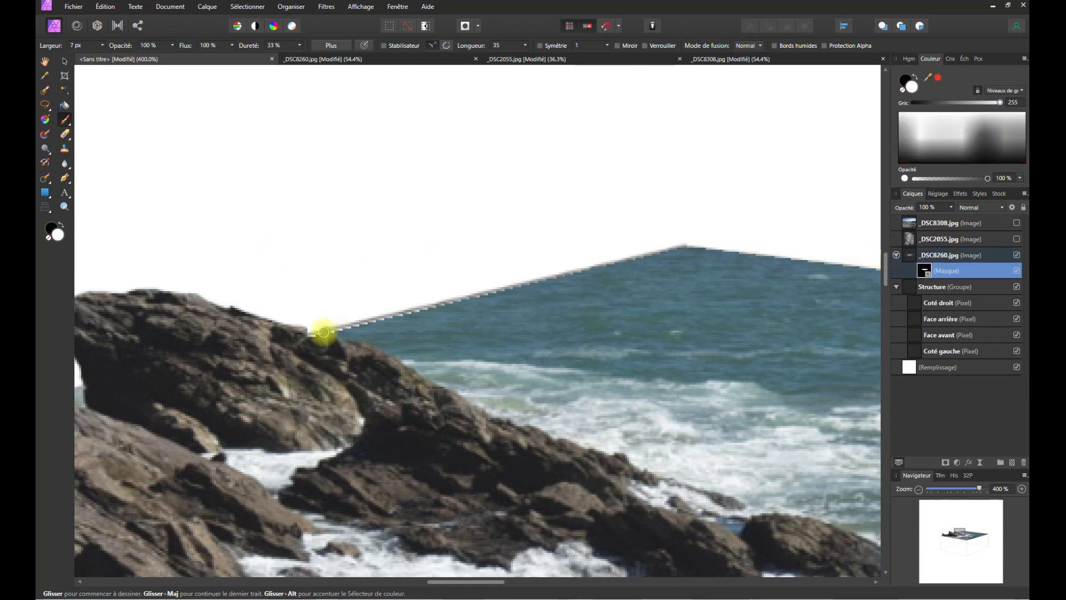
{"action": "left_click_drag", "start_coordinate": [321, 339], "coordinate": [330, 336]}
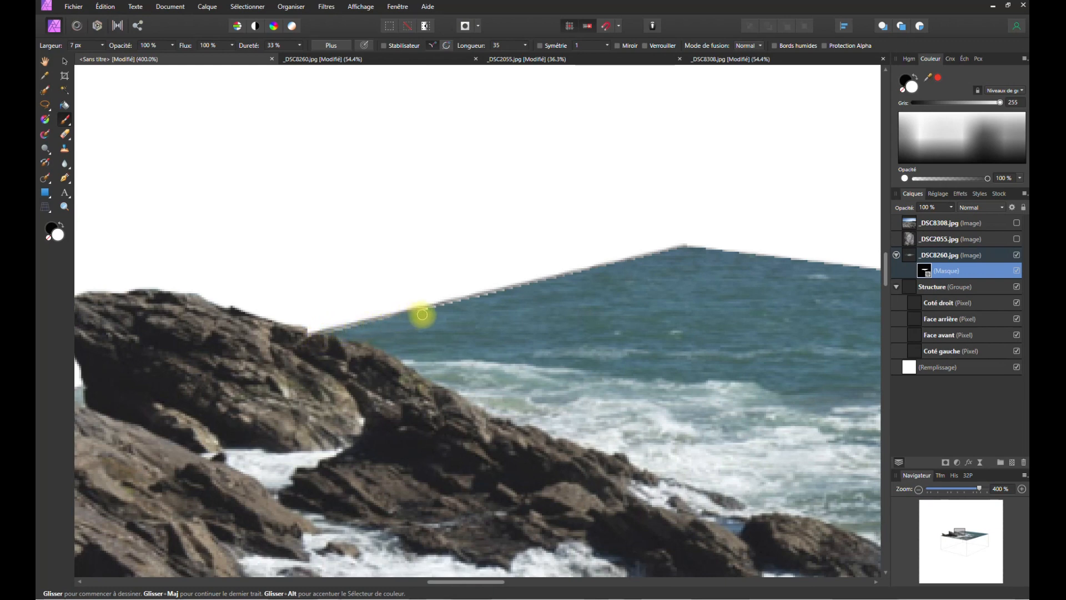
{"action": "mouse_move", "coordinate": [456, 304]}
{"action": "left_mouse_down"}
{"action": "mouse_move", "coordinate": [585, 273]}
{"action": "mouse_move", "coordinate": [538, 307]}
{"action": "left_mouse_up"}
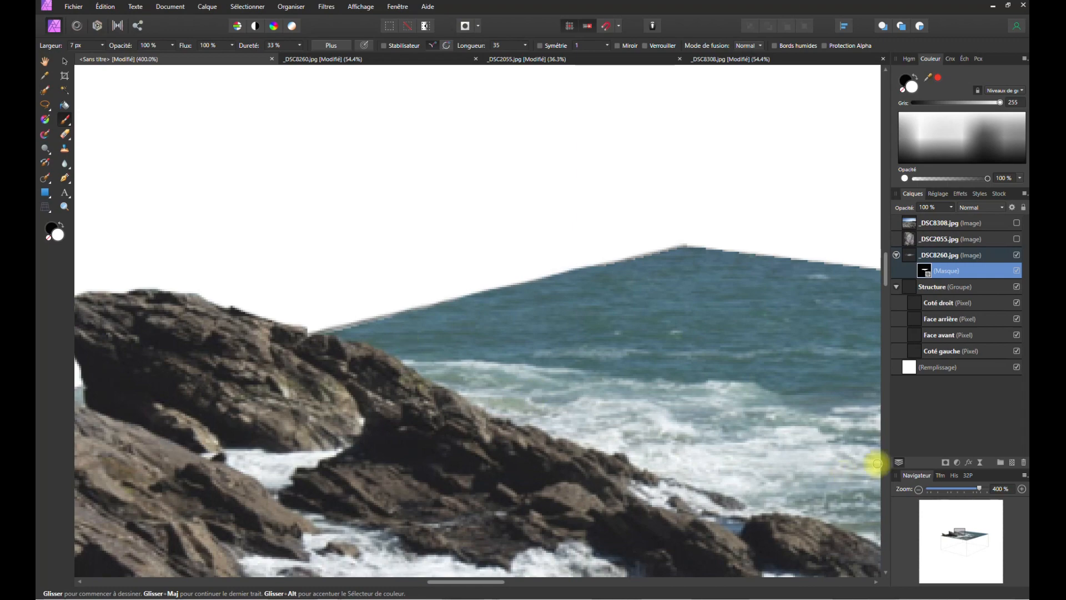
- Try painting black on the _DSC8260.jpg layer's mask in the low gap between the two left-hand rocks, and undo the stroke
{"action": "left_click", "coordinate": [919, 489]}
{"action": "left_click", "coordinate": [919, 489]}
{"action": "left_click", "coordinate": [919, 490]}
{"action": "left_click", "coordinate": [920, 489]}
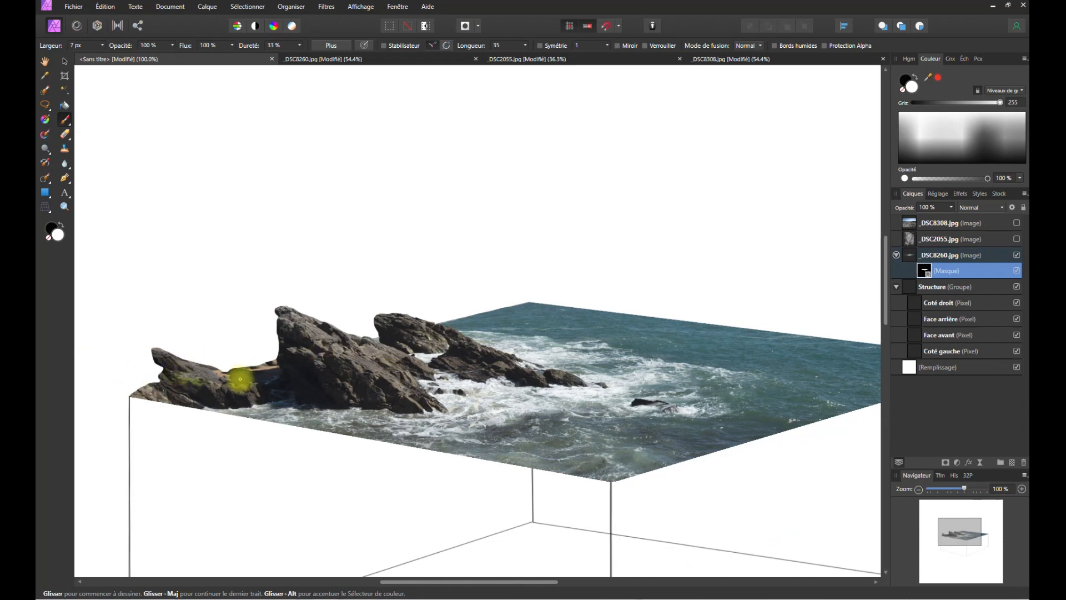
{"action": "key", "text": "space"}
{"action": "left_click_drag", "start_coordinate": [336, 326], "coordinate": [300, 224]}
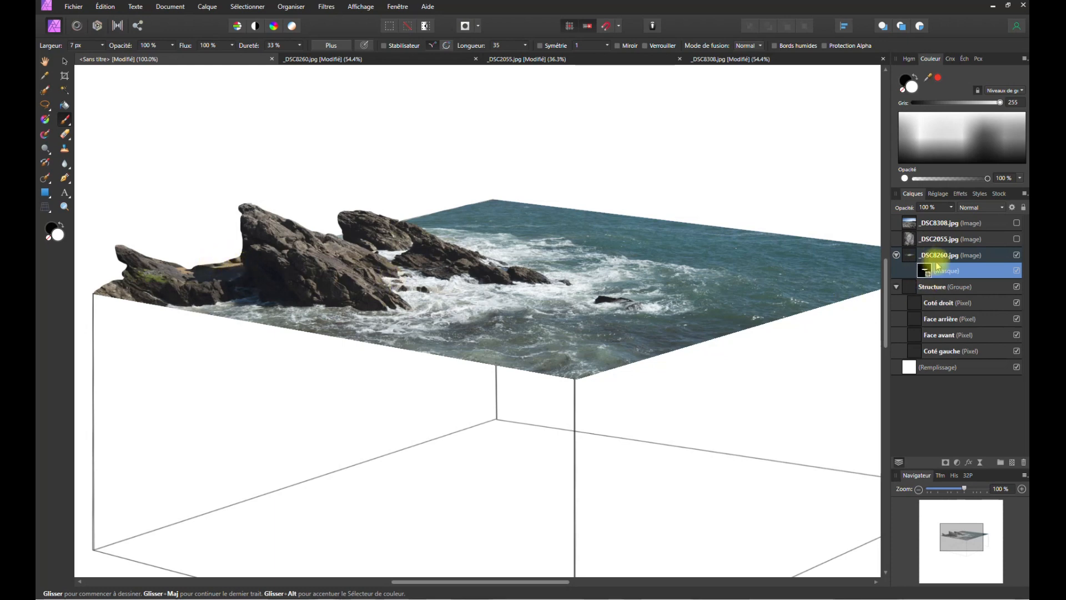
{"action": "left_click", "coordinate": [50, 225]}
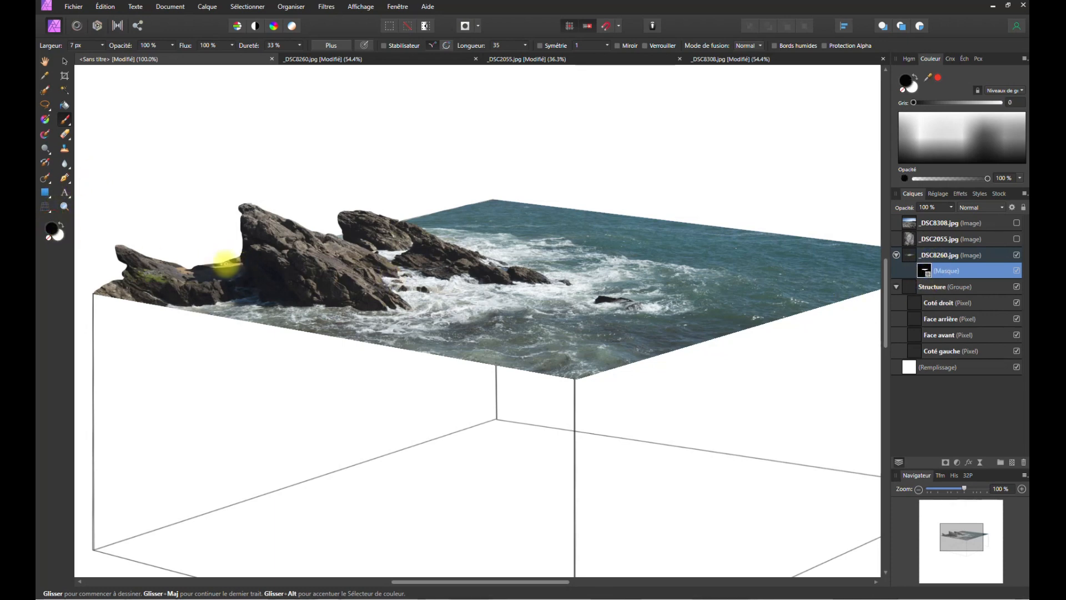
{"action": "left_click_drag", "start_coordinate": [216, 263], "coordinate": [234, 259]}
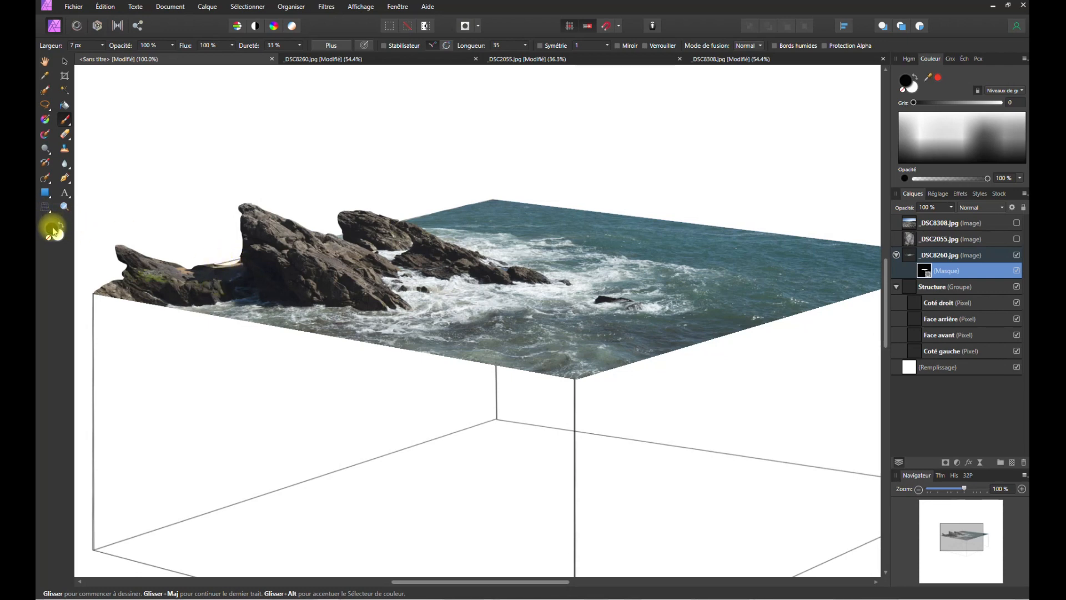
{"action": "key", "text": "ctrl+z"}
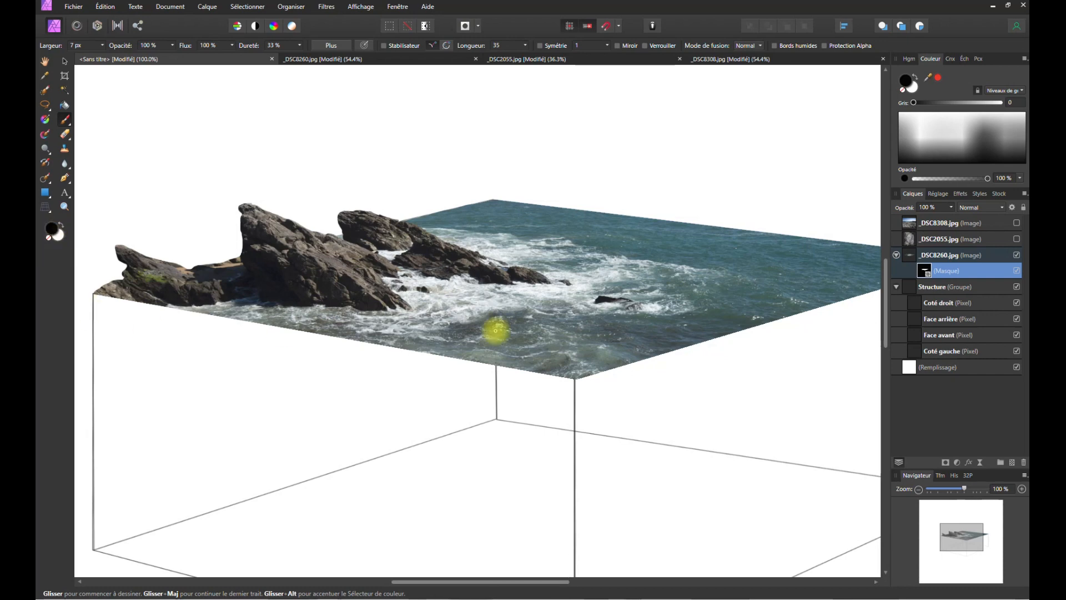
- Rename the _DSC8260.jpg layer as Surface and collapse it in the layer stack
{"action": "key", "text": "space"}
{"action": "left_click_drag", "start_coordinate": [655, 328], "coordinate": [574, 258]}
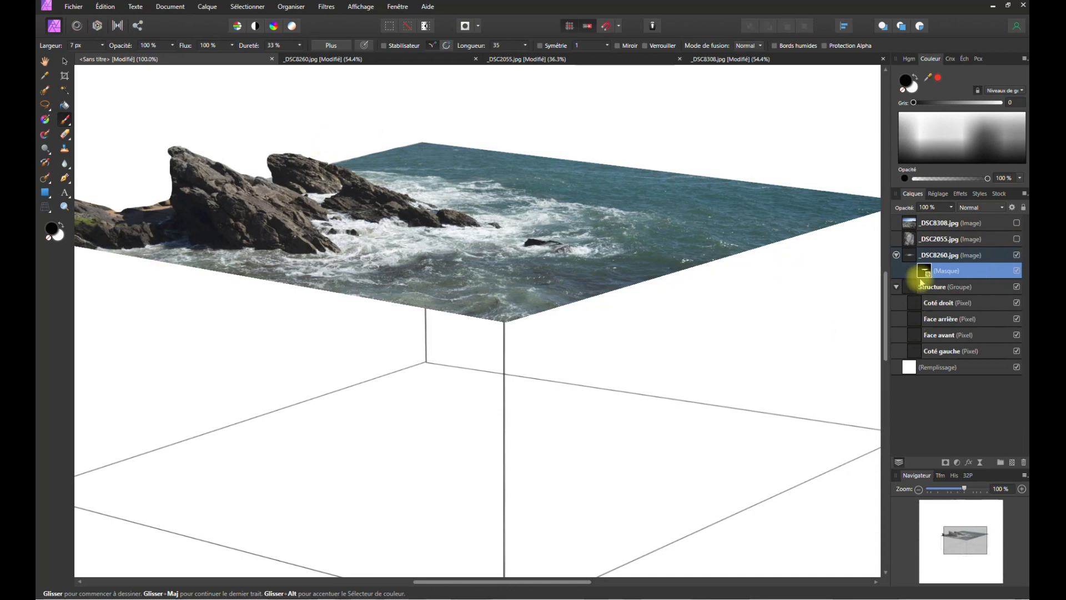
{"action": "left_click", "coordinate": [940, 258]}
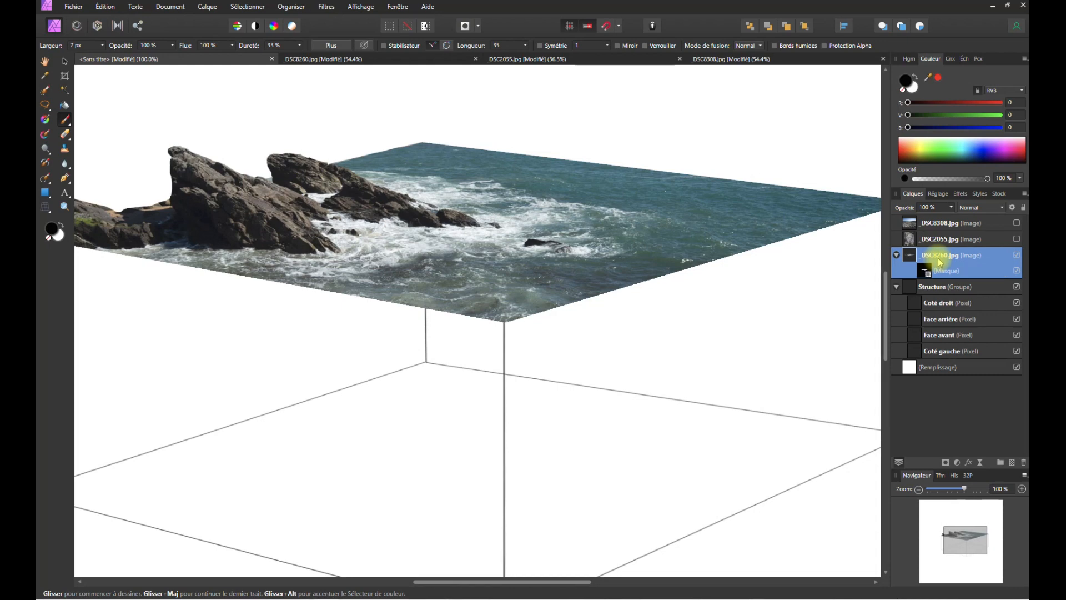
{"action": "double_click", "coordinate": [941, 259]}
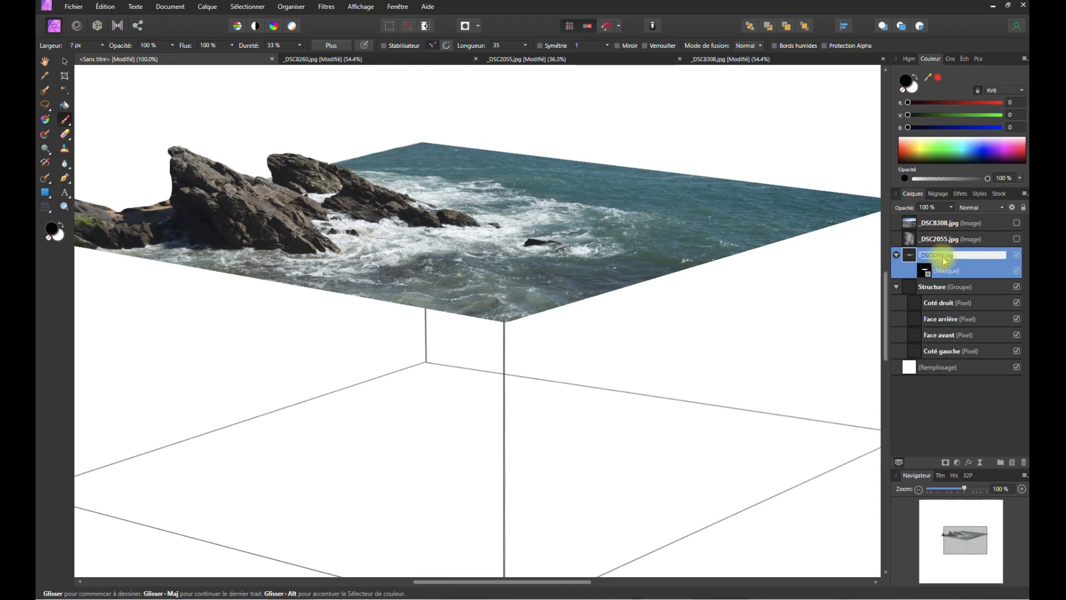
{"action": "type", "text": "Surface"}
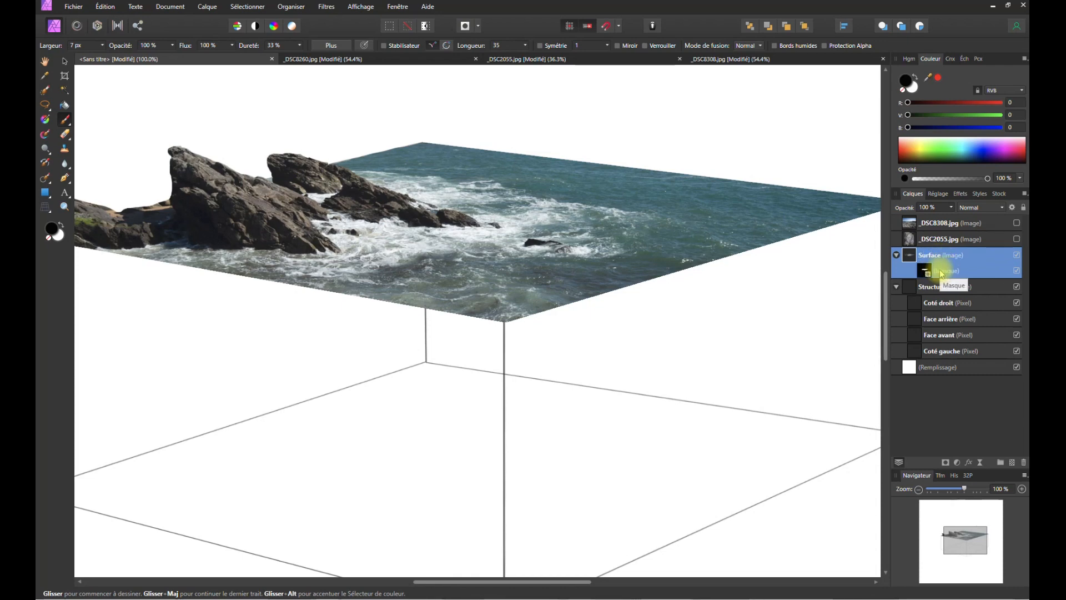
{"action": "left_click", "coordinate": [896, 255]}
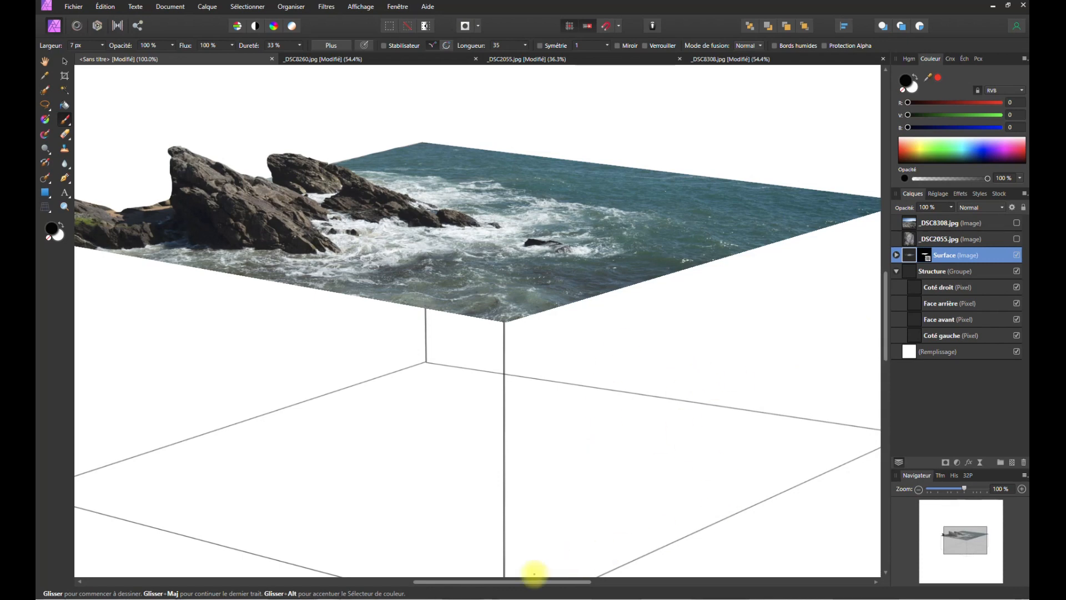
- Select the inside of the box's left face with the Flood Select tool, using the Coté gauche layer's outline
{"action": "left_click_drag", "start_coordinate": [525, 581], "coordinate": [439, 582]}
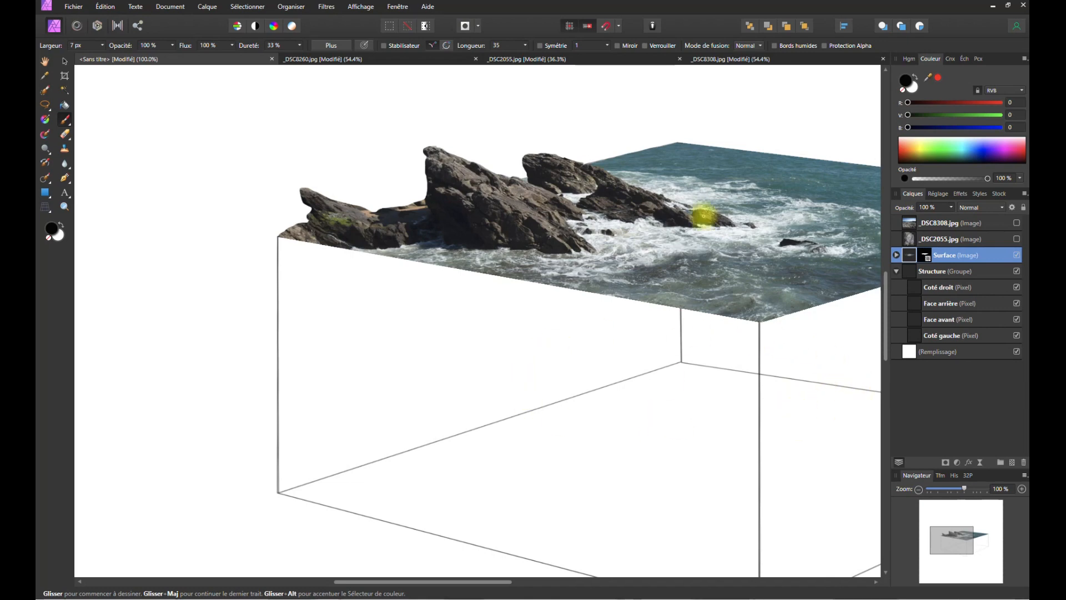
{"action": "left_click", "coordinate": [727, 59]}
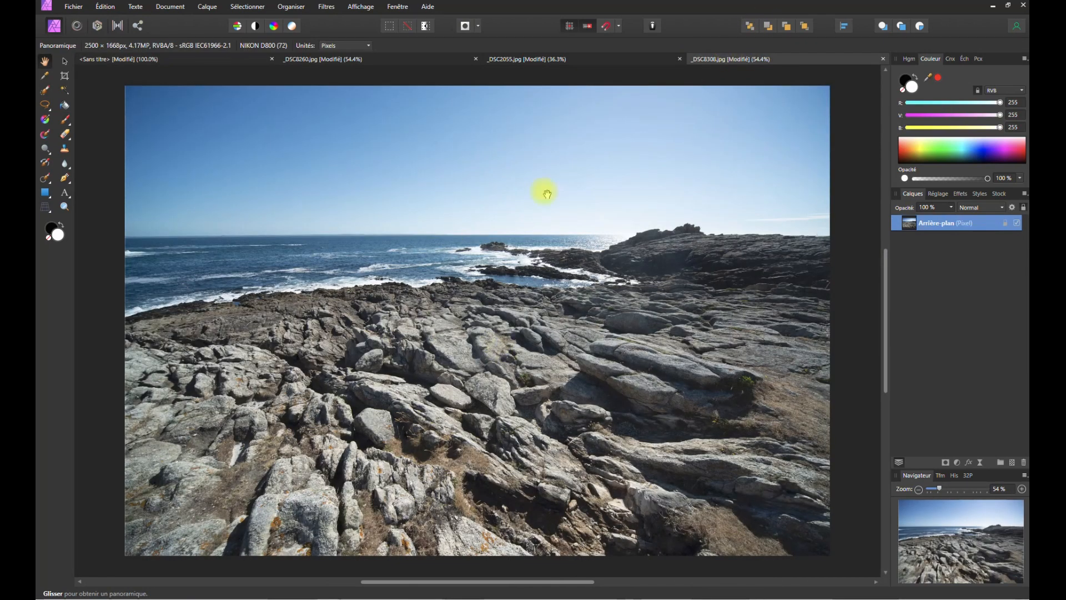
{"action": "left_click", "coordinate": [214, 58]}
{"action": "key", "text": "space"}
{"action": "left_click_drag", "start_coordinate": [521, 392], "coordinate": [447, 291]}
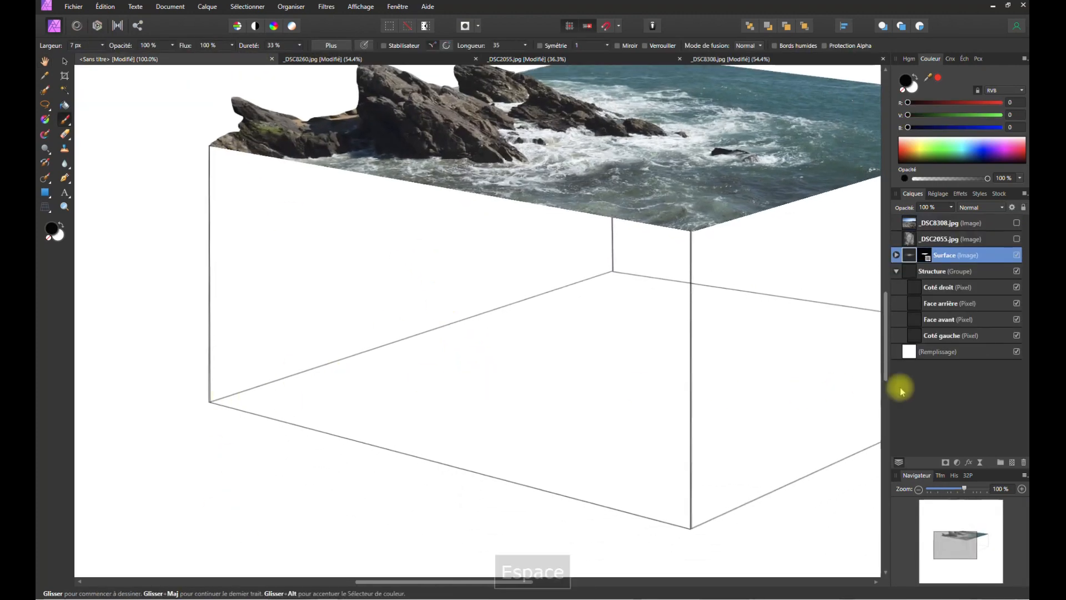
{"action": "left_click", "coordinate": [940, 336]}
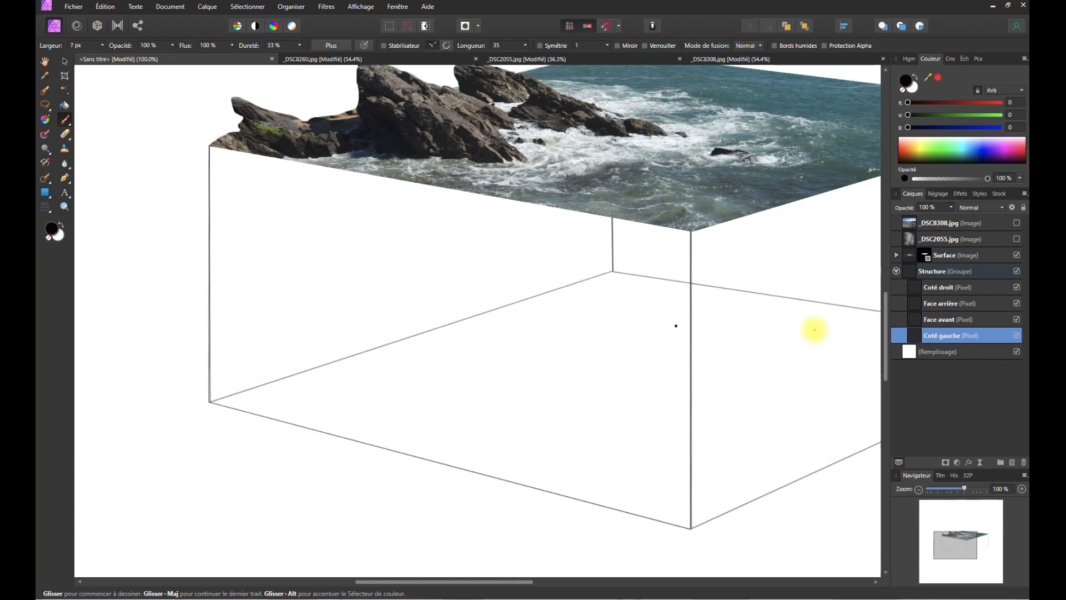
{"action": "left_click", "coordinate": [64, 62]}
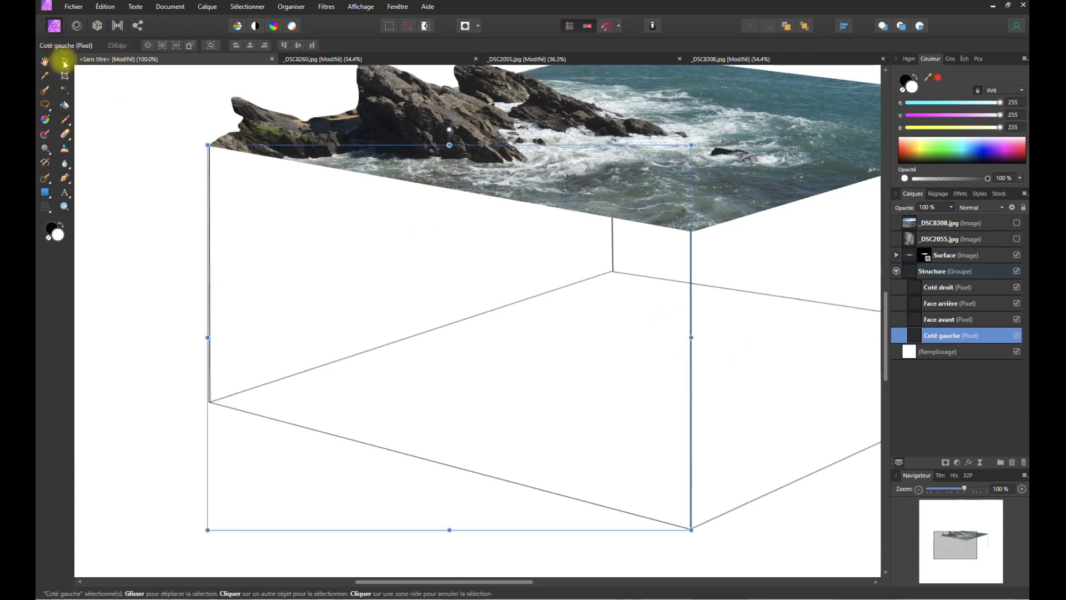
{"action": "left_click", "coordinate": [64, 90]}
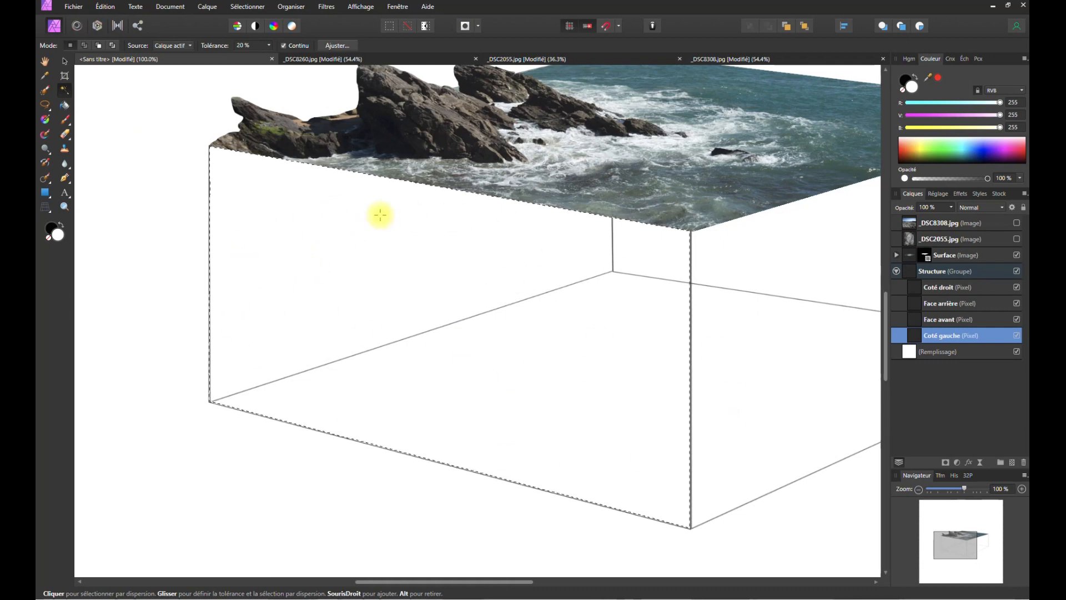
- Preview the _DSC8308.jpg layer, hide it again, and show the _DSC2055.jpg rock photo
{"action": "left_click", "coordinate": [937, 224]}
{"action": "left_click", "coordinate": [1018, 224]}
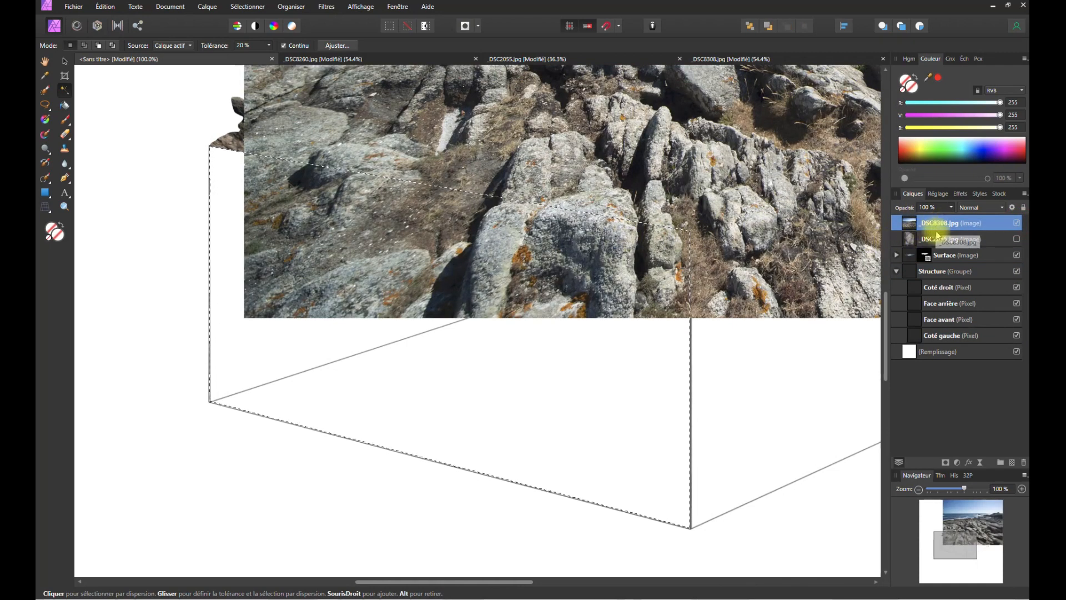
{"action": "left_click", "coordinate": [1017, 222]}
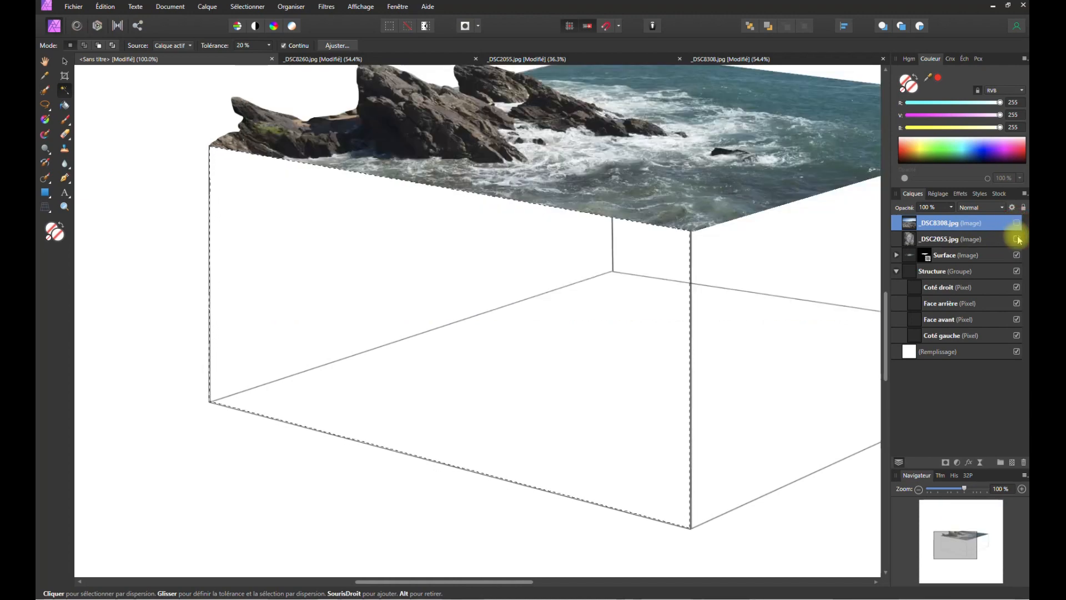
{"action": "left_click", "coordinate": [1016, 239]}
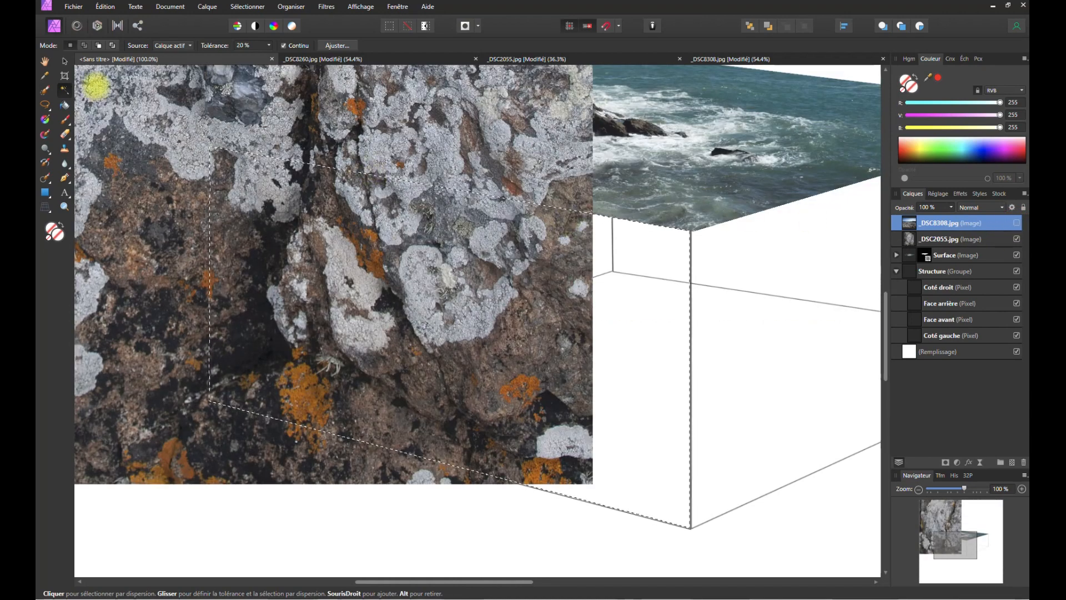
- Scale down the _DSC2055.jpg photo over the box and rotate it to follow the slope of the left face
{"action": "left_click", "coordinate": [64, 61]}
{"action": "left_click_drag", "start_coordinate": [155, 127], "coordinate": [405, 255]}
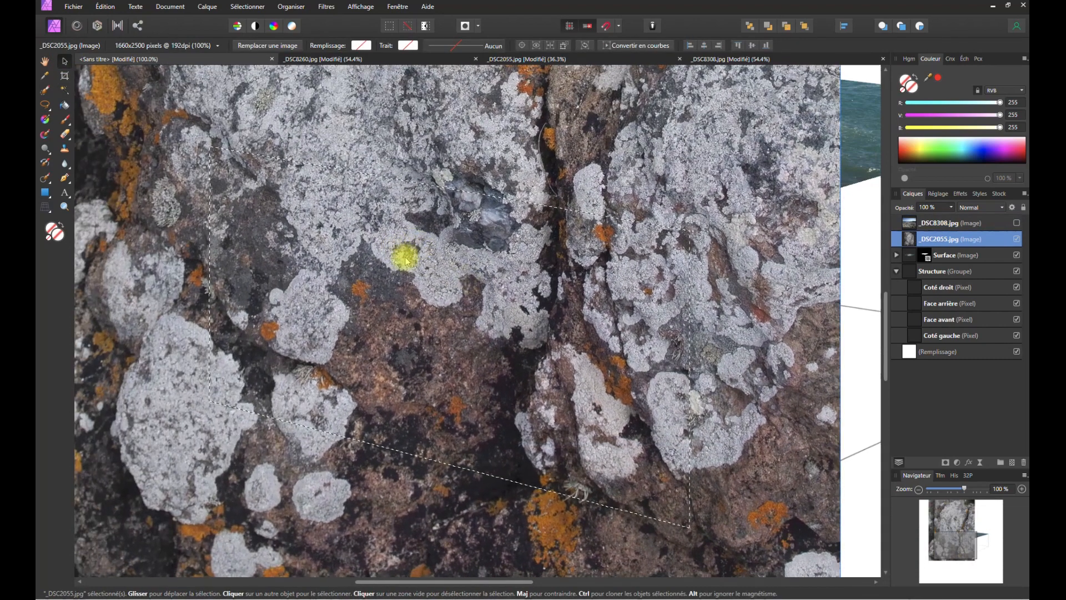
{"action": "left_click", "coordinate": [918, 491]}
{"action": "left_click", "coordinate": [918, 491]}
{"action": "left_click", "coordinate": [919, 491]}
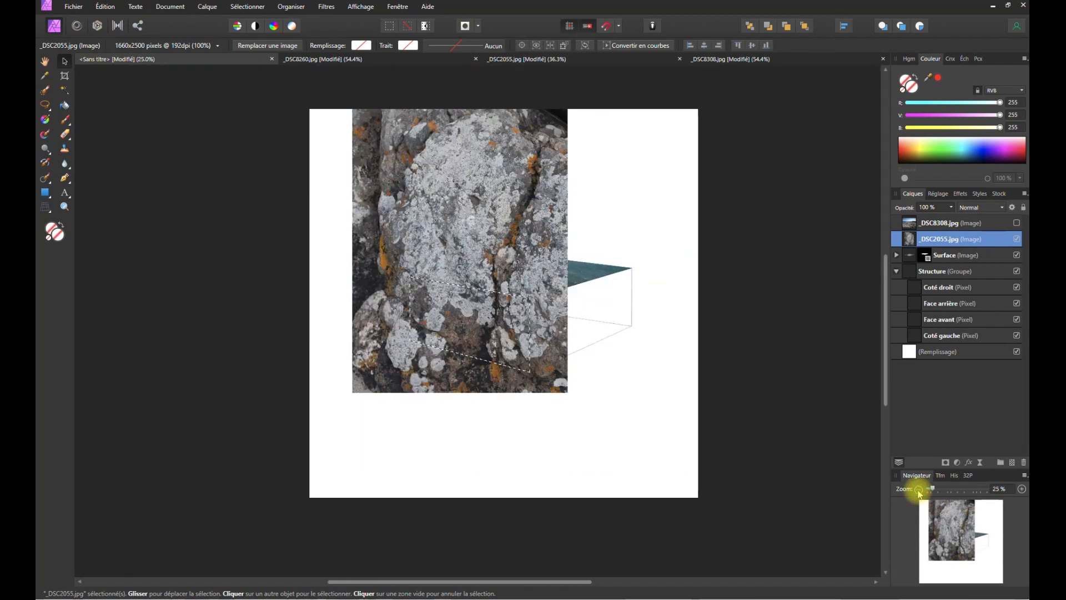
{"action": "left_click_drag", "start_coordinate": [568, 66], "coordinate": [297, 230]}
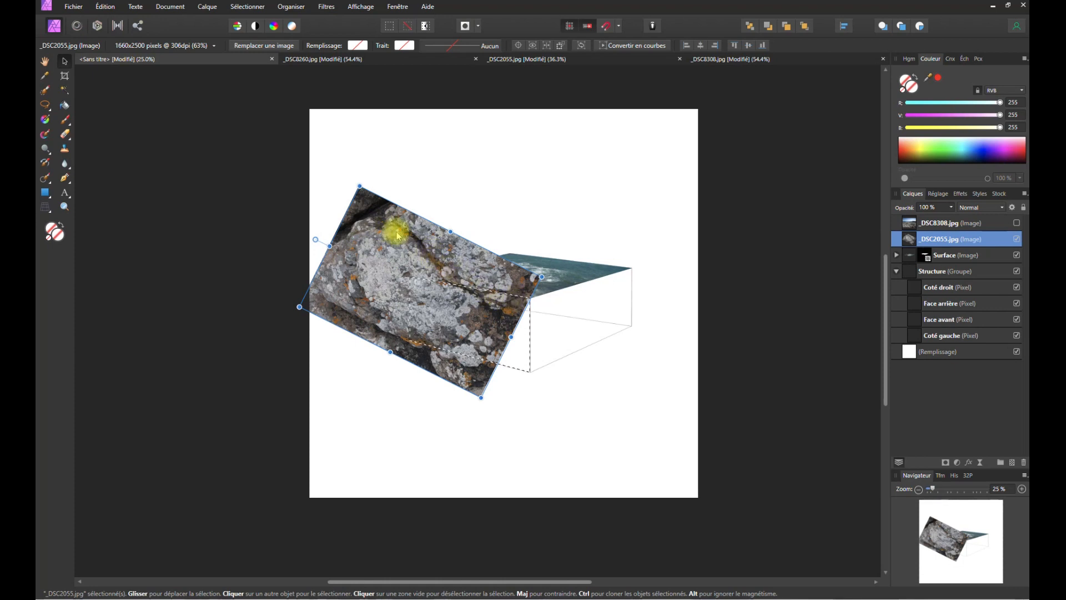
{"action": "left_click_drag", "start_coordinate": [369, 226], "coordinate": [352, 300]}
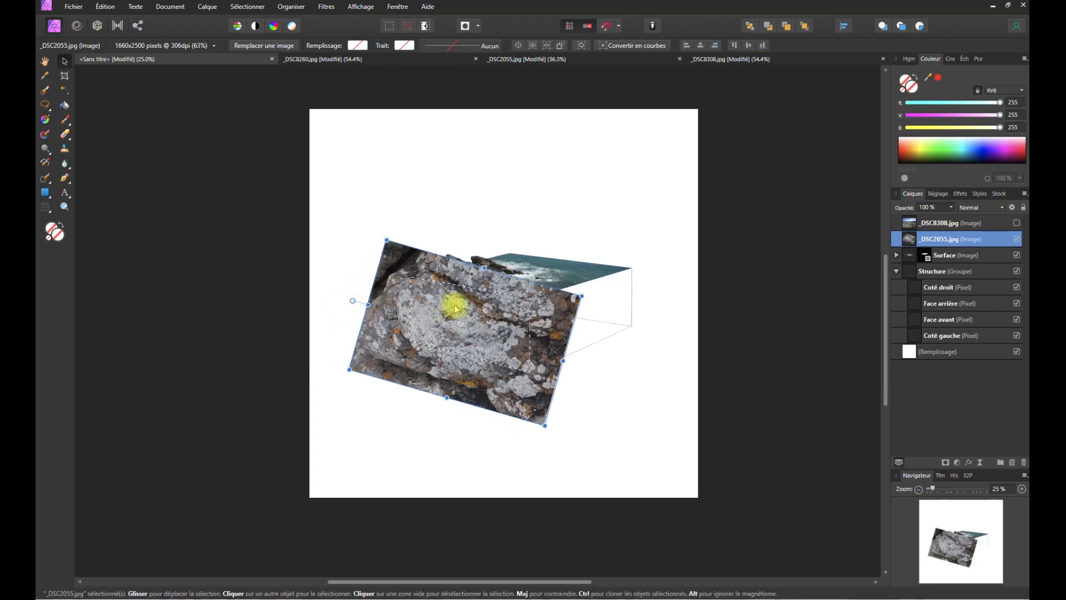
- Shrink the _DSC2055.jpg photo proportionally to nearly the size of the left face and move it over that face
{"action": "left_click_drag", "start_coordinate": [581, 297], "coordinate": [546, 305]}
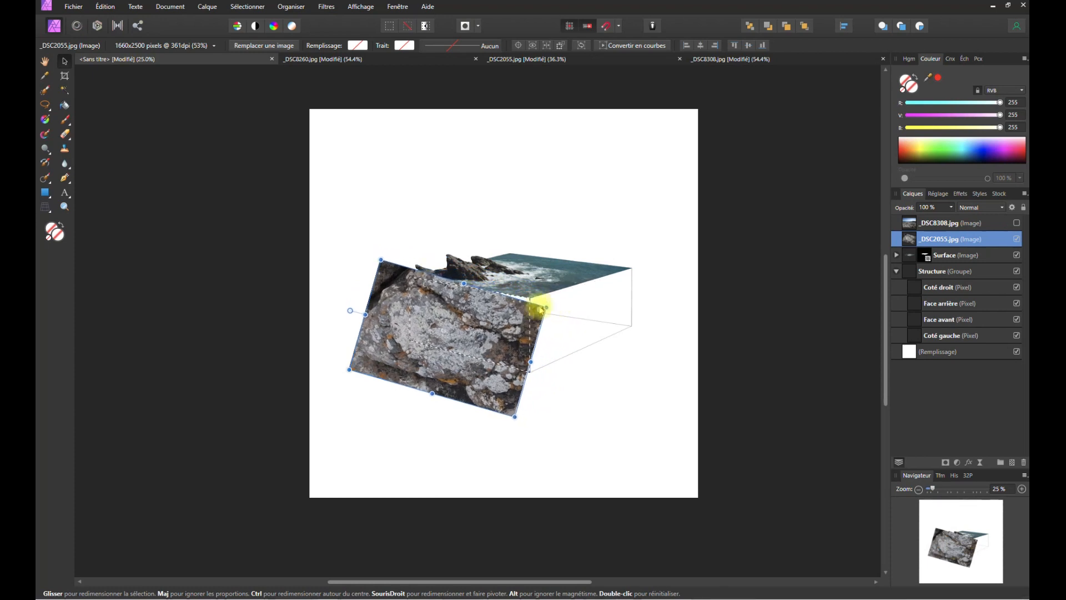
{"action": "left_click_drag", "start_coordinate": [453, 328], "coordinate": [424, 355]}
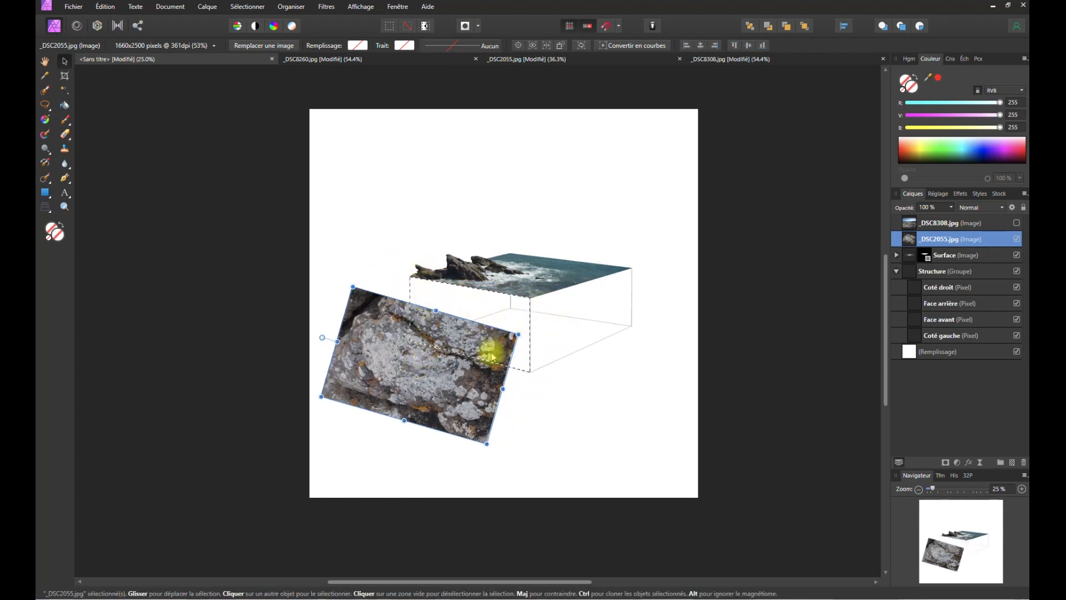
{"action": "left_click_drag", "start_coordinate": [429, 365], "coordinate": [479, 346]}
{"action": "left_click_drag", "start_coordinate": [564, 318], "coordinate": [528, 328]}
{"action": "left_click_drag", "start_coordinate": [454, 349], "coordinate": [477, 328]}
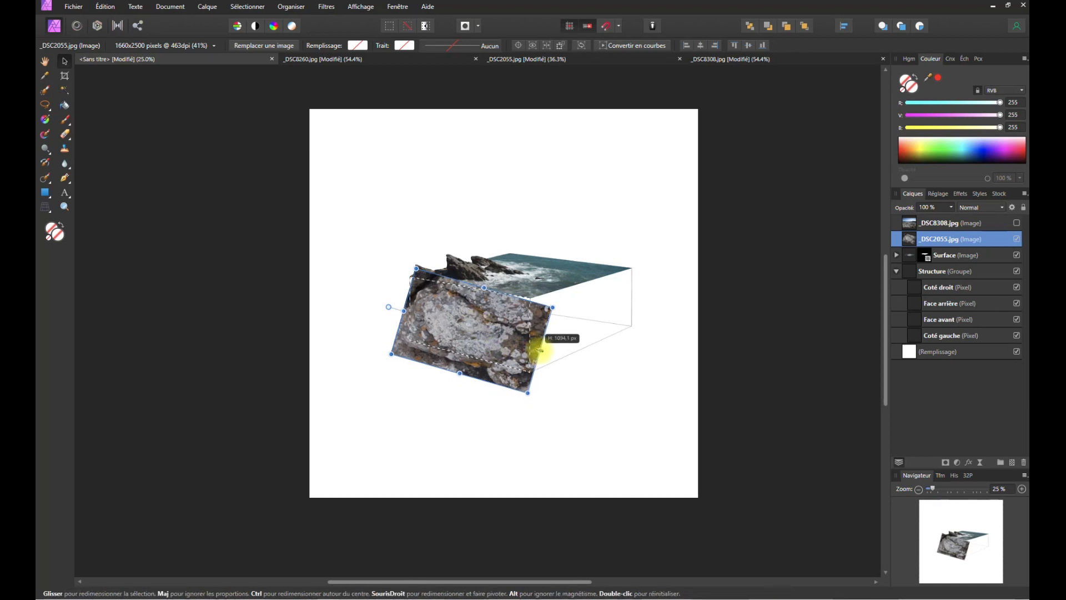
- Stretch the _DSC2055.jpg photo lengthwise and shift it so its texture extends beyond both ends of the left face
{"action": "left_click_drag", "start_coordinate": [546, 352], "coordinate": [556, 354]}
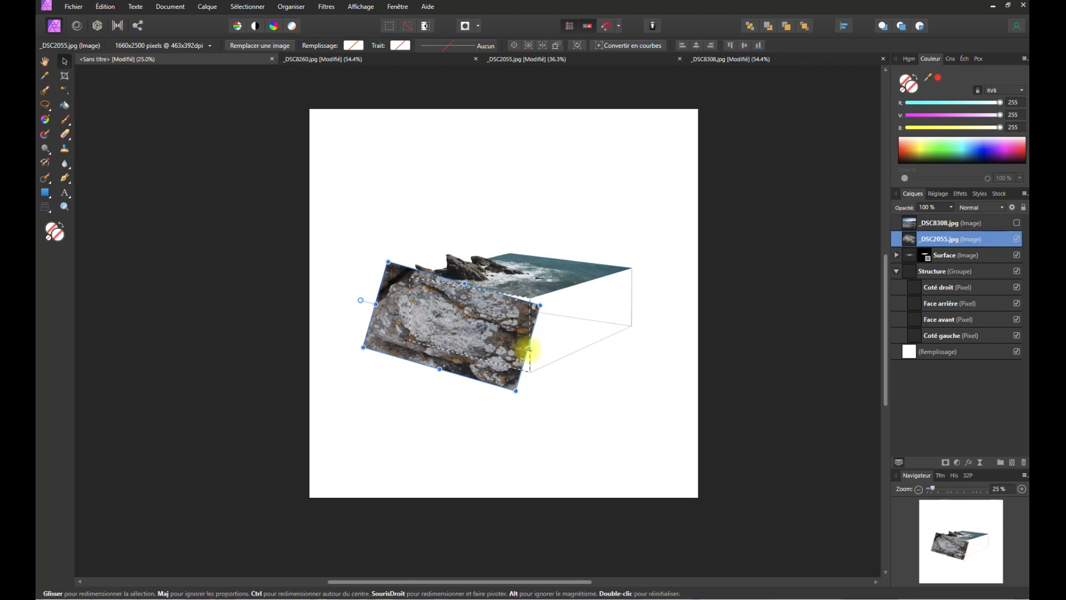
{"action": "left_click_drag", "start_coordinate": [554, 354], "coordinate": [560, 357]}
{"action": "left_click_drag", "start_coordinate": [507, 336], "coordinate": [510, 345]}
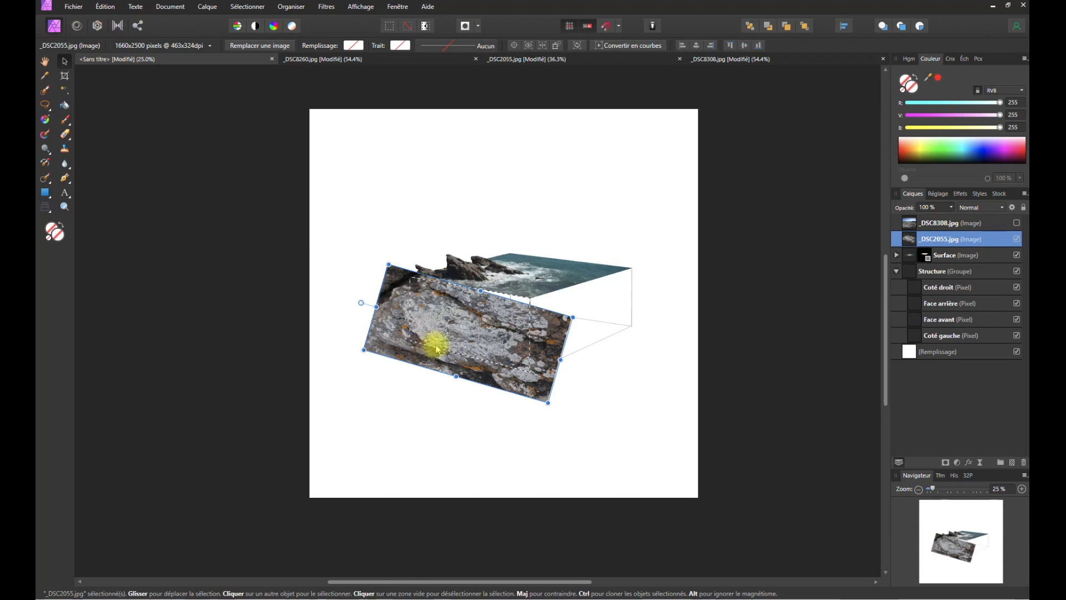
{"action": "mouse_move", "coordinate": [440, 308]}
{"action": "left_mouse_down"}
{"action": "mouse_move", "coordinate": [404, 351]}
{"action": "mouse_move", "coordinate": [409, 319]}
{"action": "left_mouse_up"}
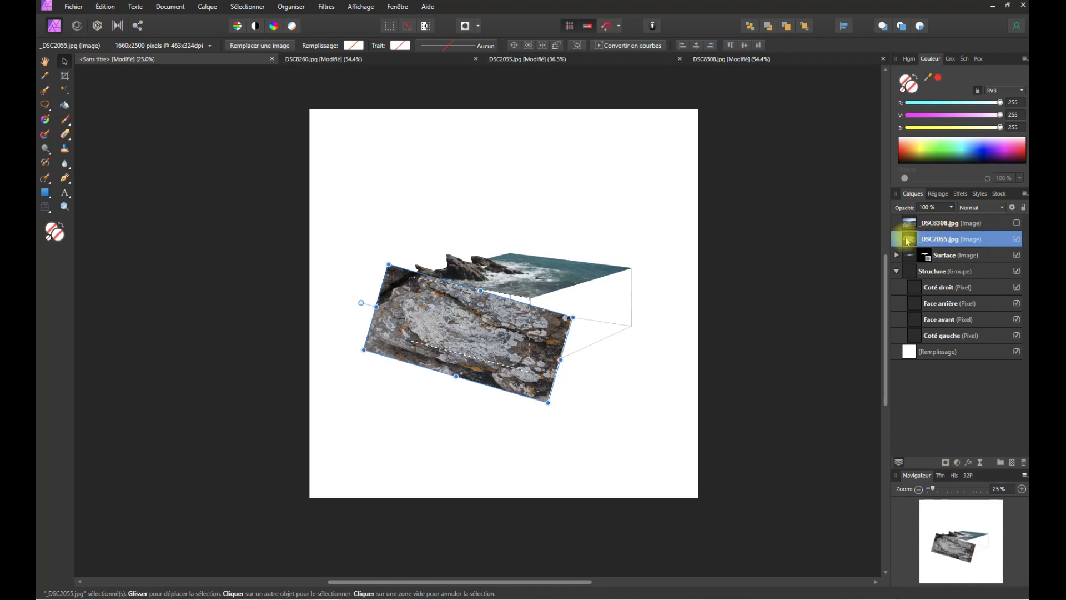
- Add a mask to the _DSC2055.jpg layer from the left-face selection
{"action": "left_click", "coordinate": [945, 463]}
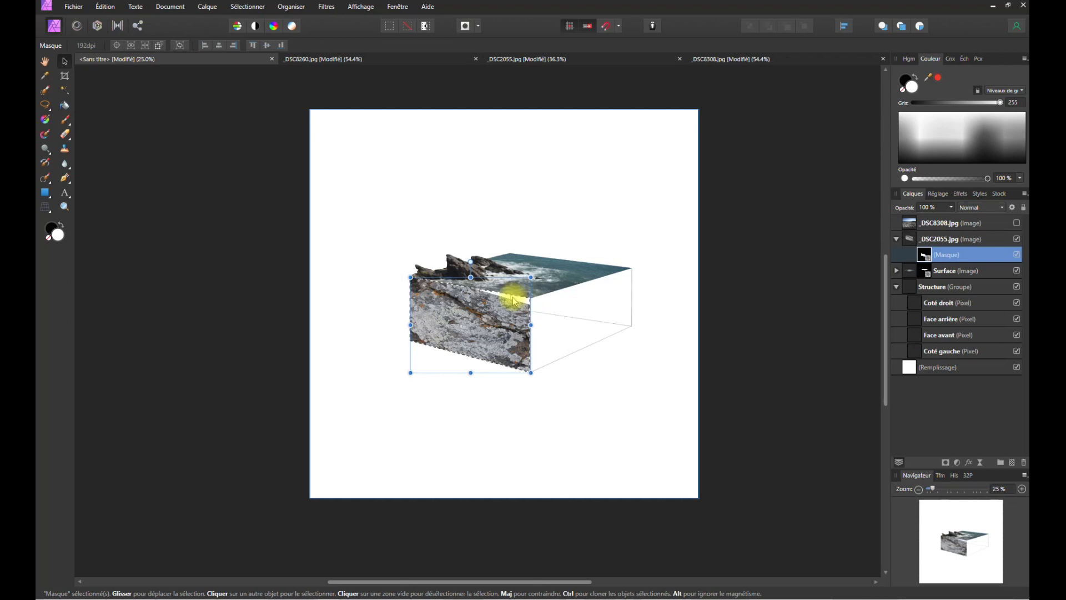
{"action": "scroll", "coordinate": [442, 303], "scroll_direction": "up", "scroll_amount": 1}
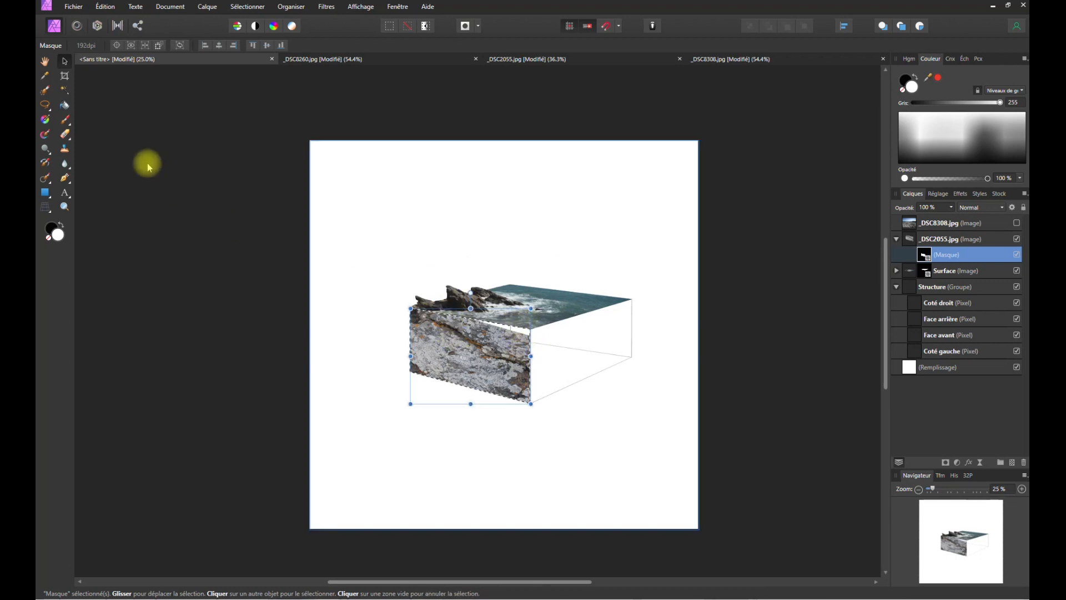
{"action": "left_click", "coordinate": [45, 104]}
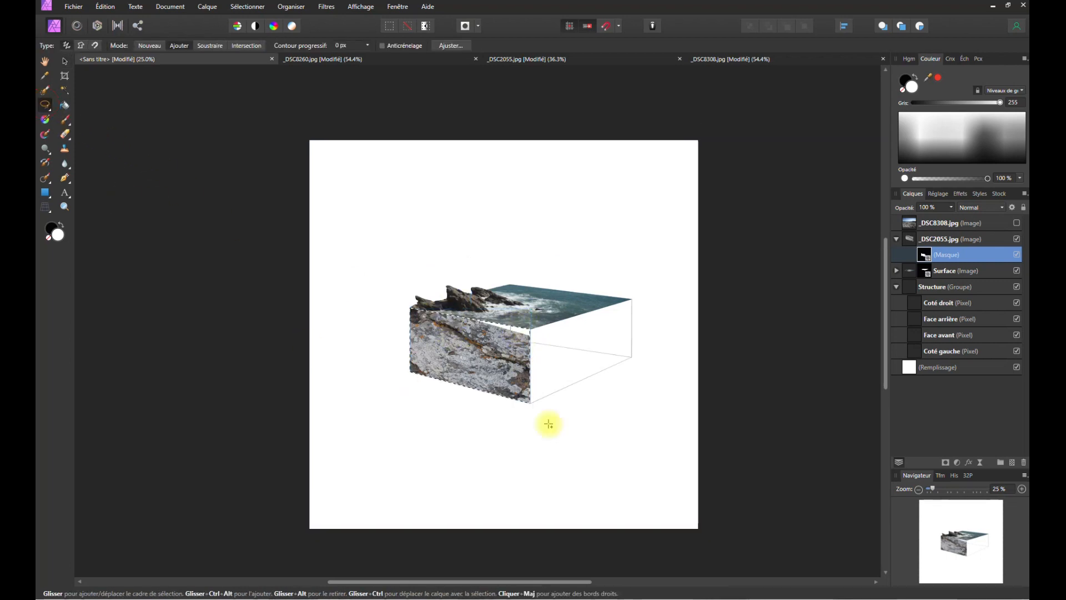
- Try to reposition the masked _DSC2055.jpg photo relative to the left face
{"action": "left_click", "coordinate": [923, 239]}
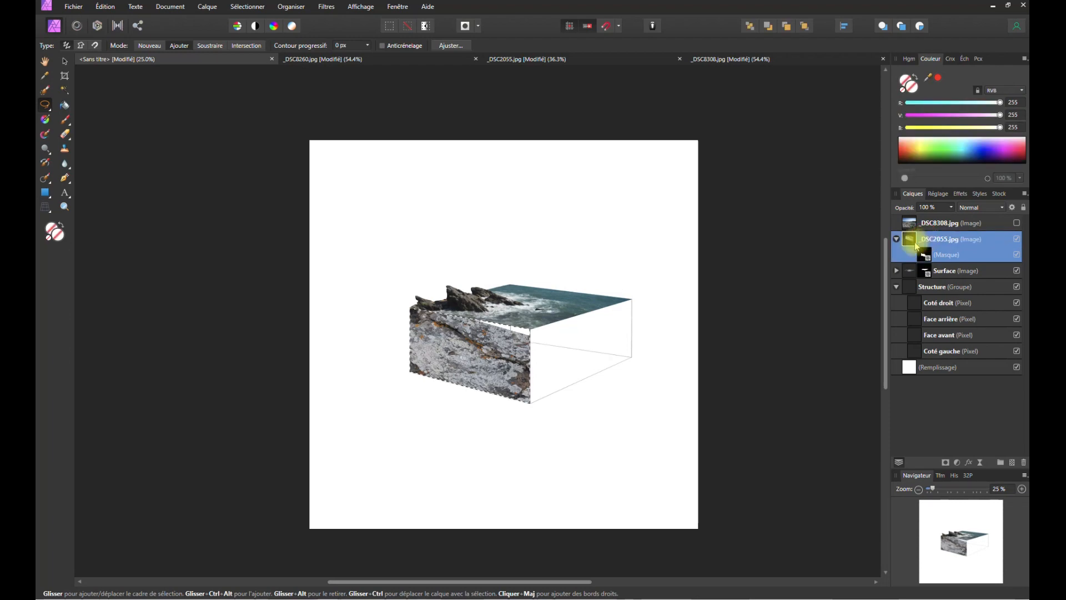
{"action": "left_click", "coordinate": [1022, 490]}
{"action": "left_click", "coordinate": [1022, 489]}
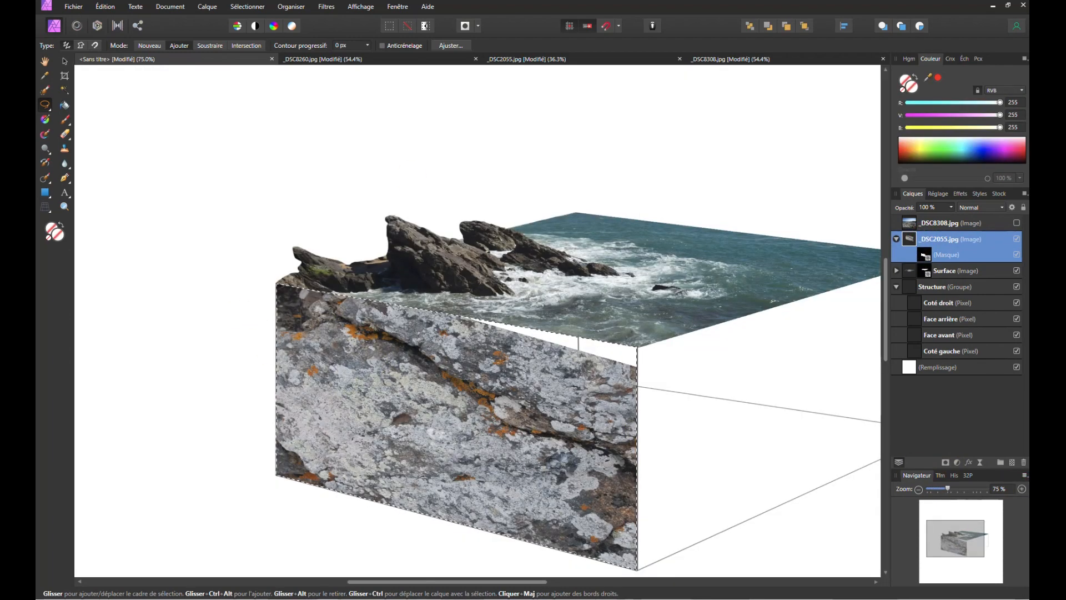
{"action": "left_click", "coordinate": [64, 61]}
{"action": "left_click_drag", "start_coordinate": [368, 389], "coordinate": [349, 426]}
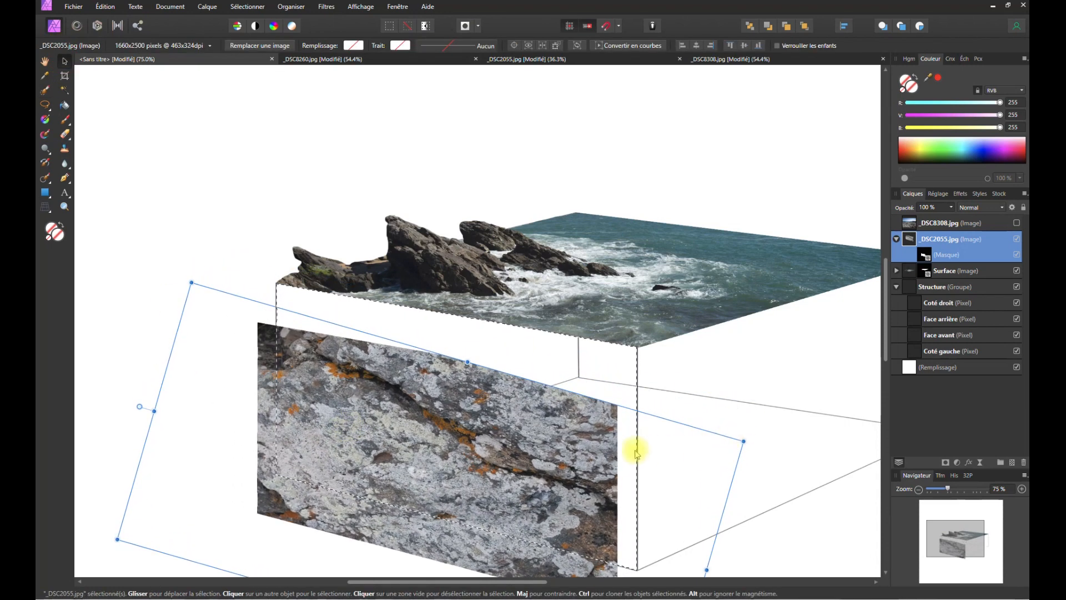
{"action": "left_click_drag", "start_coordinate": [554, 448], "coordinate": [573, 447]}
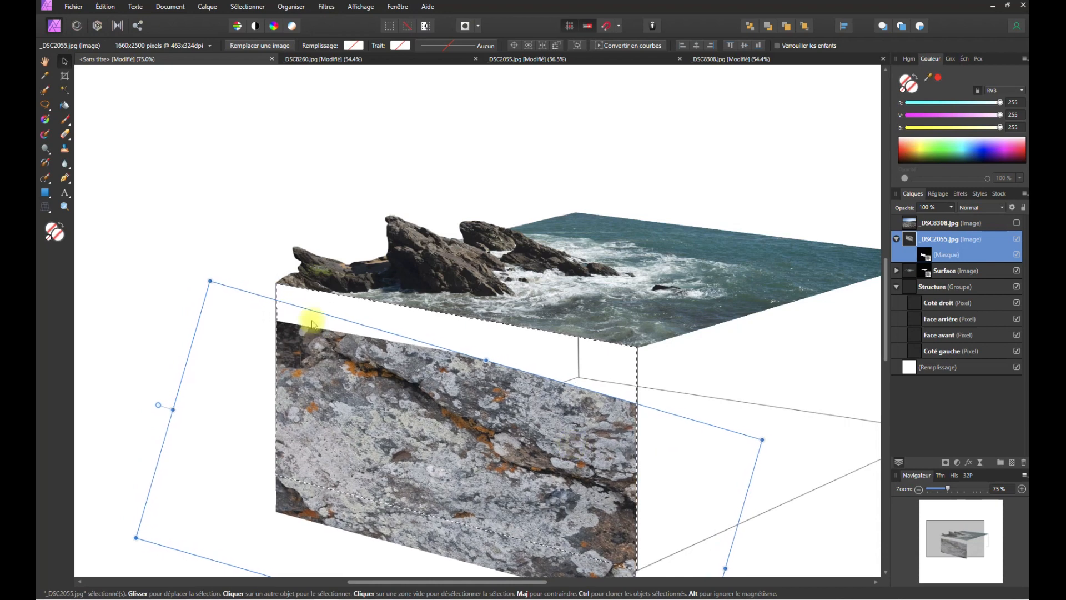
- Undo the photo moves and the left-face mask on the _DSC2055.jpg layer
{"action": "left_click", "coordinate": [45, 104]}
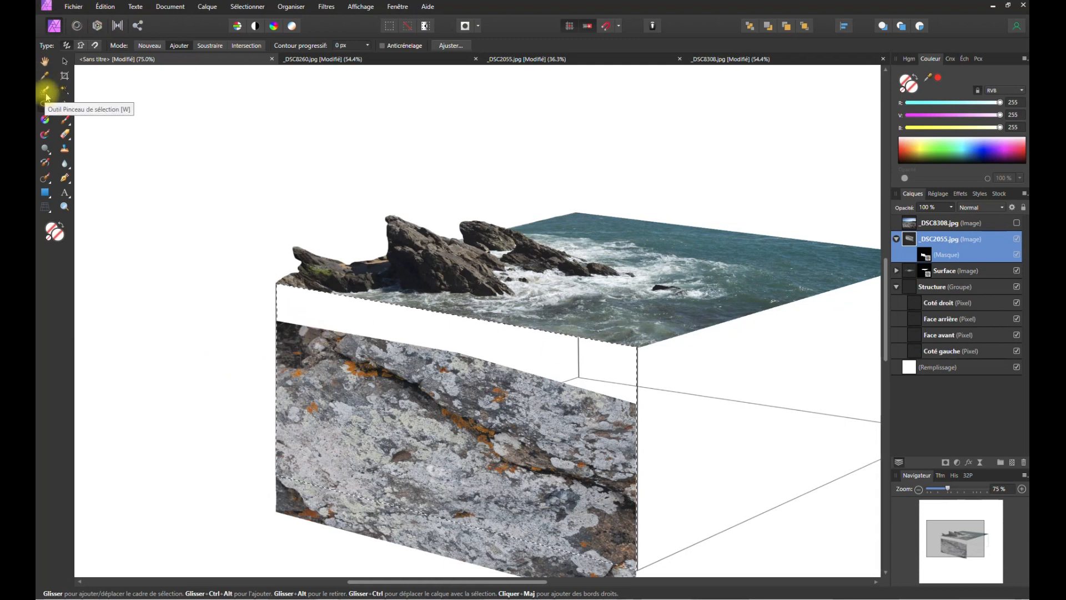
{"action": "key", "text": "ctrl+z"}
{"action": "key", "text": "ctrl+z"}
{"action": "key", "text": "ctrl+z"}
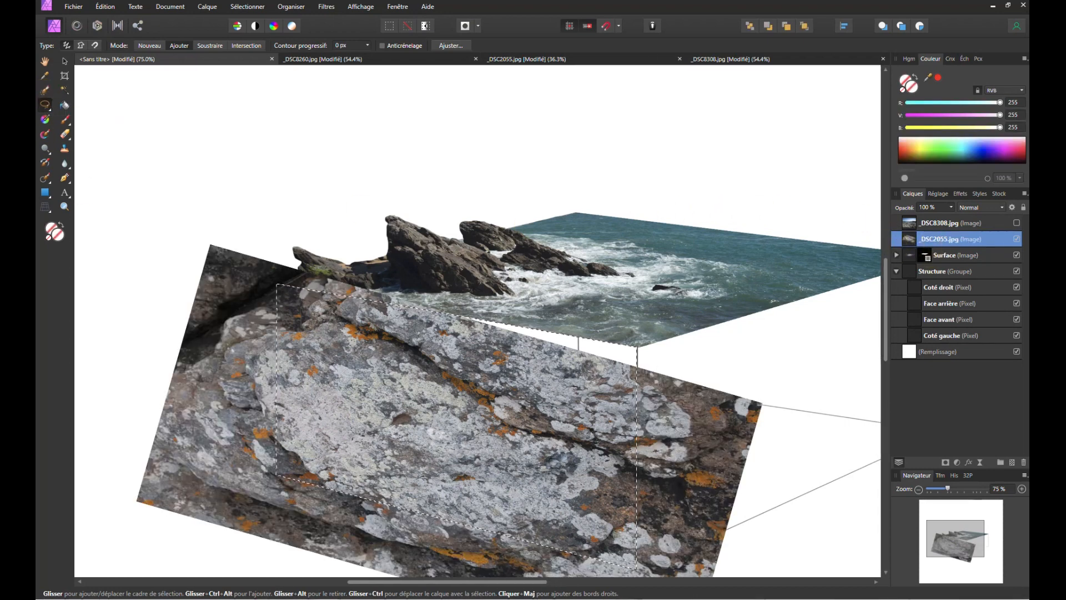
- Enlarge the unmasked _DSC2055.jpg photo and shift it so its texture extends past the ends of the left face
{"action": "left_click", "coordinate": [64, 61]}
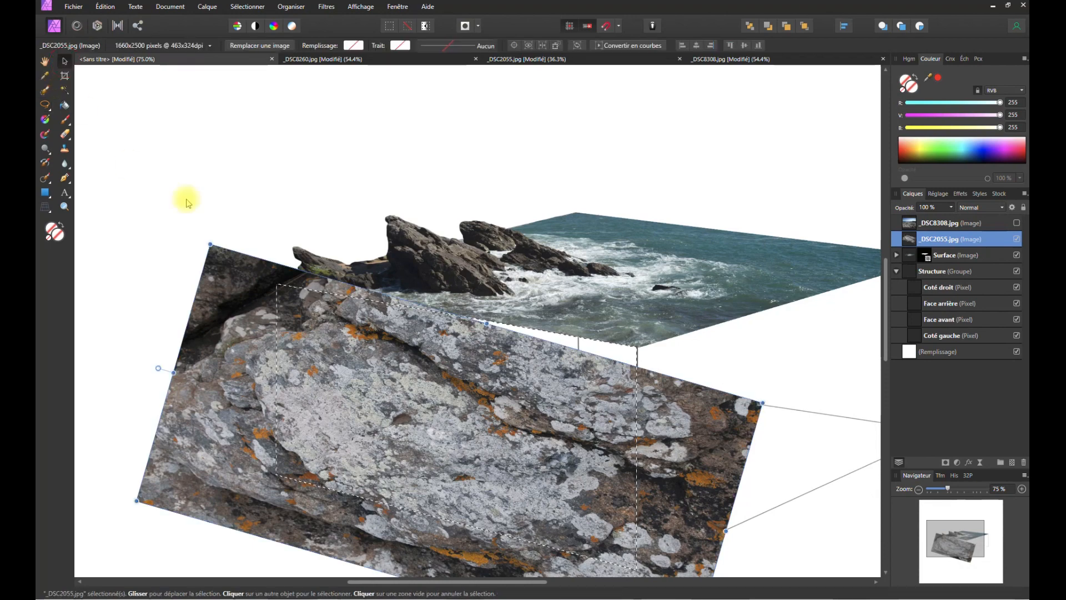
{"action": "left_click_drag", "start_coordinate": [487, 318], "coordinate": [492, 309]}
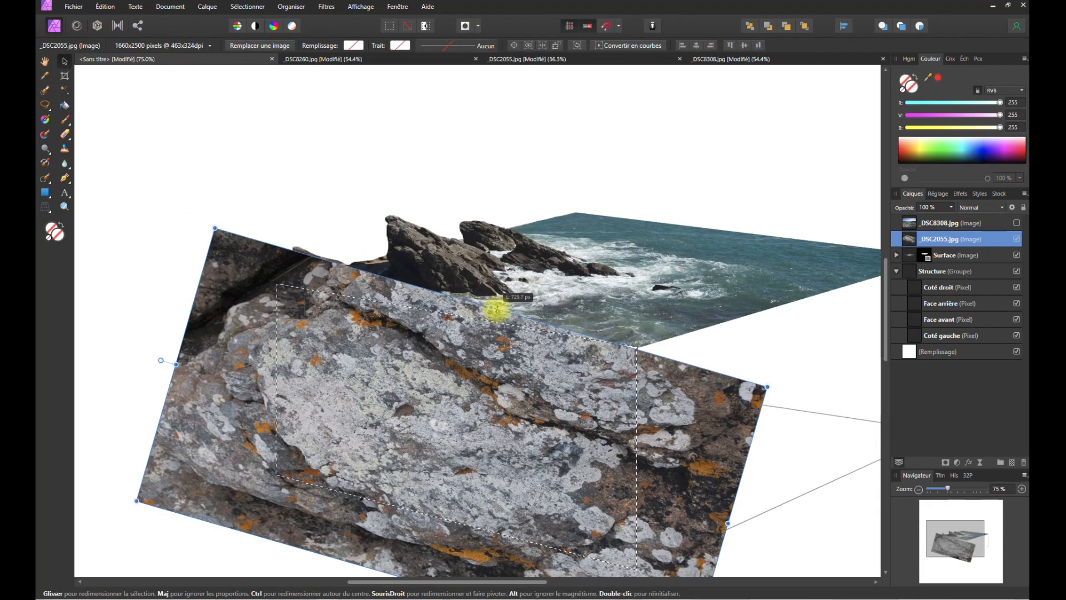
{"action": "left_click_drag", "start_coordinate": [767, 389], "coordinate": [847, 375]}
{"action": "left_click_drag", "start_coordinate": [554, 392], "coordinate": [452, 424]}
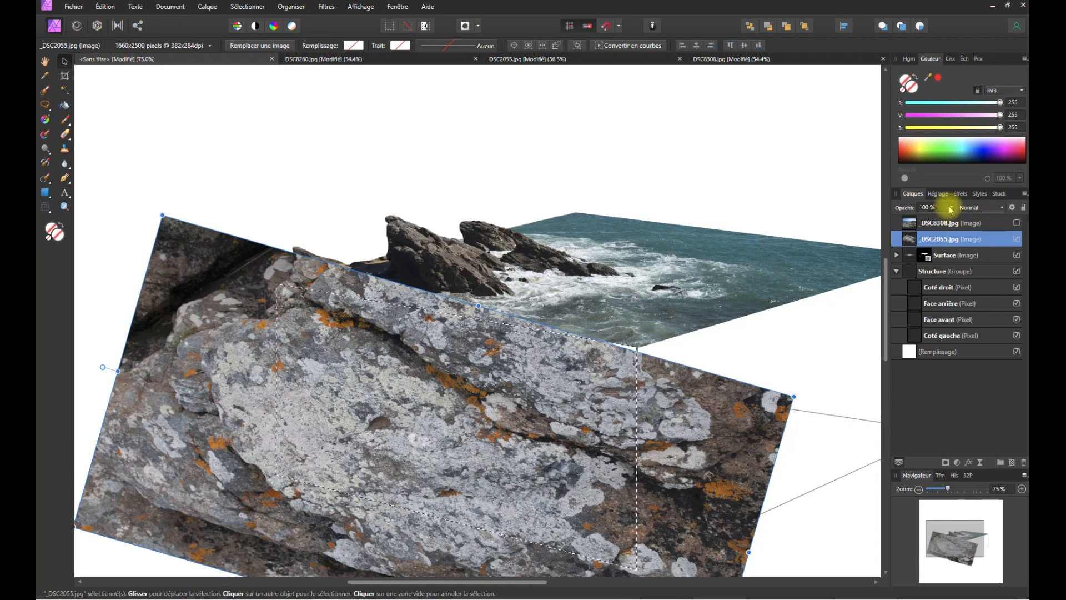
- Set the _DSC2055.jpg photo's opacity to 60% and adjust its position and rotation so the dark crack descends diagonally across the left face
{"action": "left_click_drag", "start_coordinate": [951, 222], "coordinate": [926, 228]}
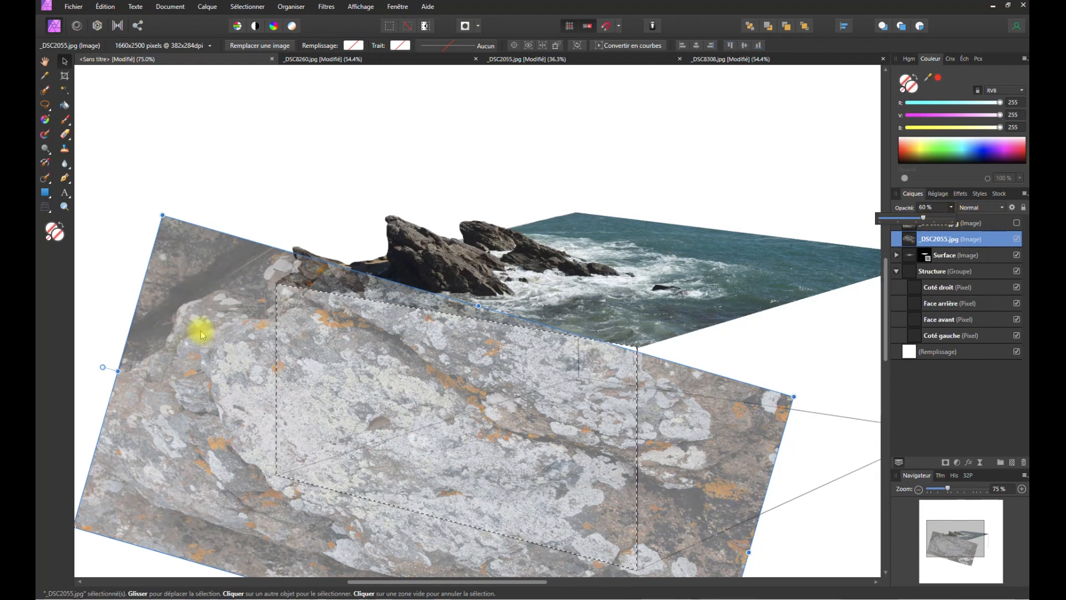
{"action": "left_click_drag", "start_coordinate": [301, 348], "coordinate": [287, 329]}
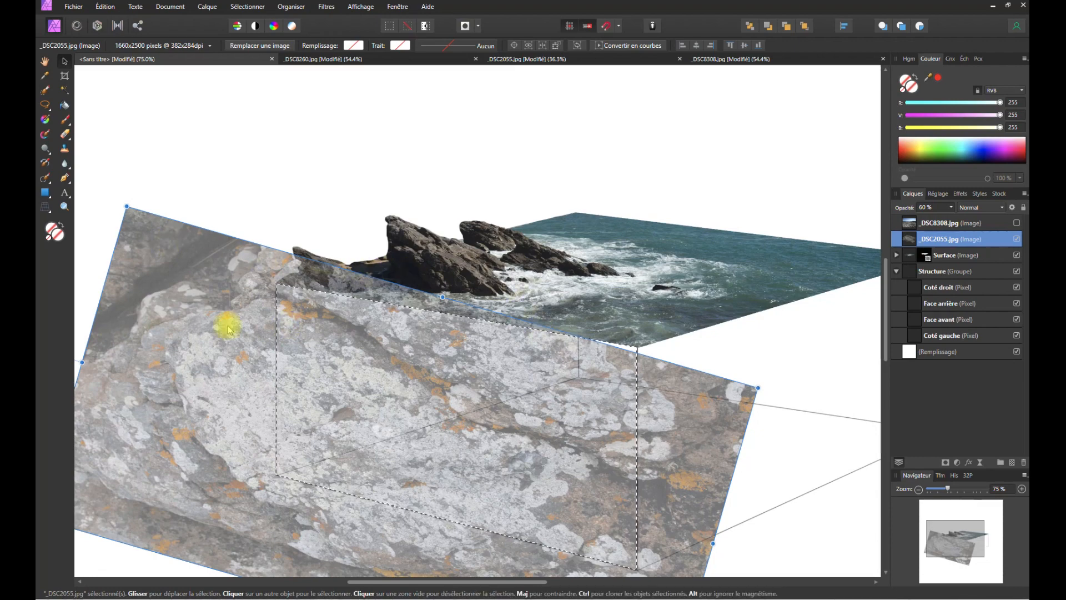
{"action": "key", "text": "space"}
{"action": "left_click_drag", "start_coordinate": [111, 381], "coordinate": [224, 332]}
{"action": "mouse_move", "coordinate": [640, 381]}
{"action": "left_mouse_down"}
{"action": "mouse_move", "coordinate": [638, 369]}
{"action": "mouse_move", "coordinate": [630, 418]}
{"action": "mouse_move", "coordinate": [642, 371]}
{"action": "left_mouse_up"}
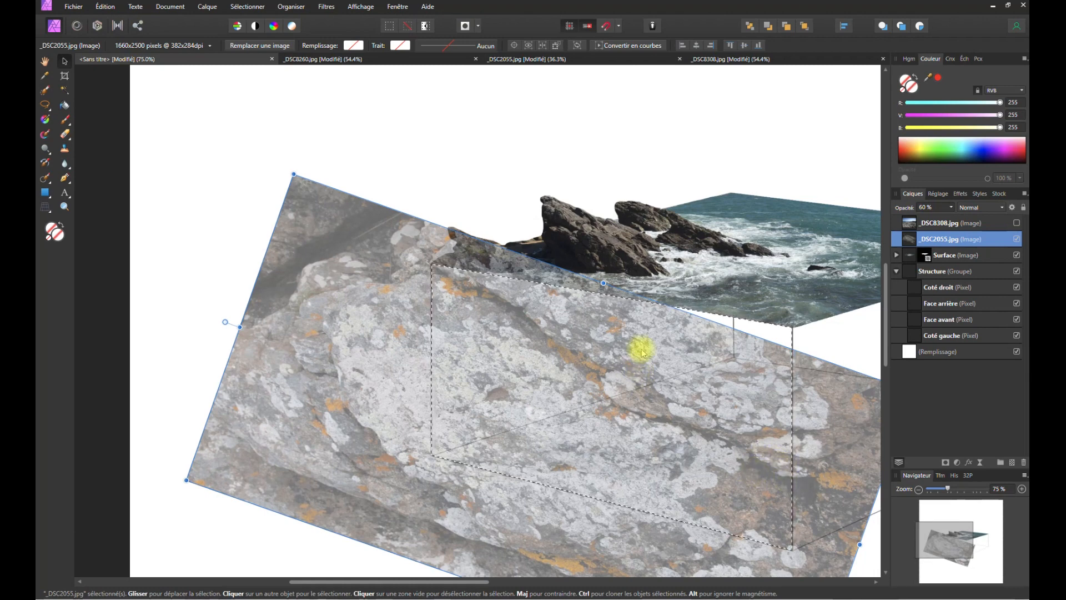
- Mask the _DSC2055.jpg photo with the left-face selection and restore the photo's opacity to 100%
{"action": "left_click", "coordinate": [945, 463]}
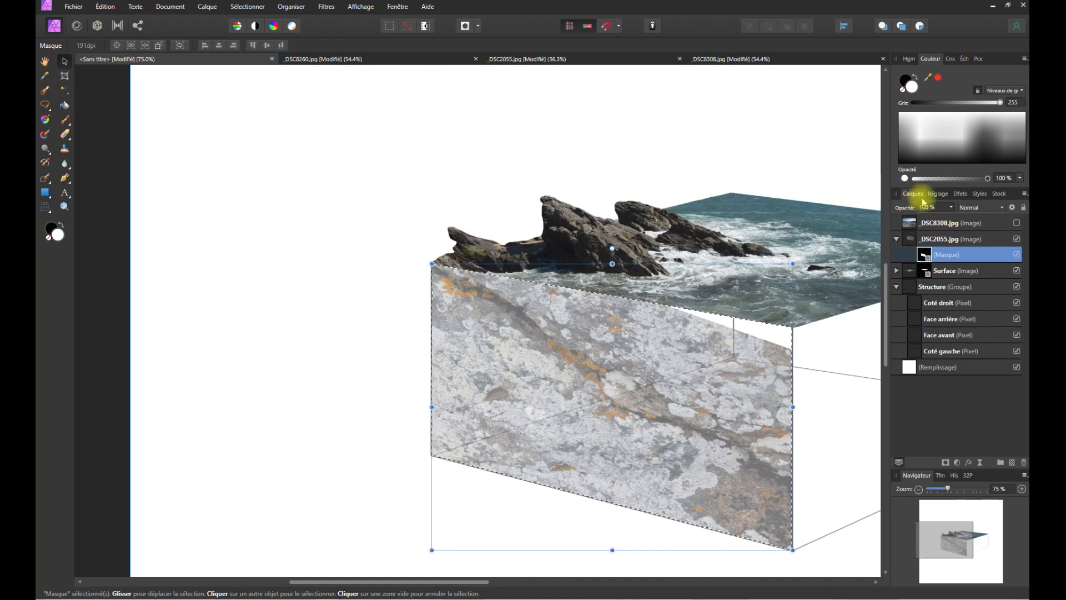
{"action": "left_click", "coordinate": [929, 242]}
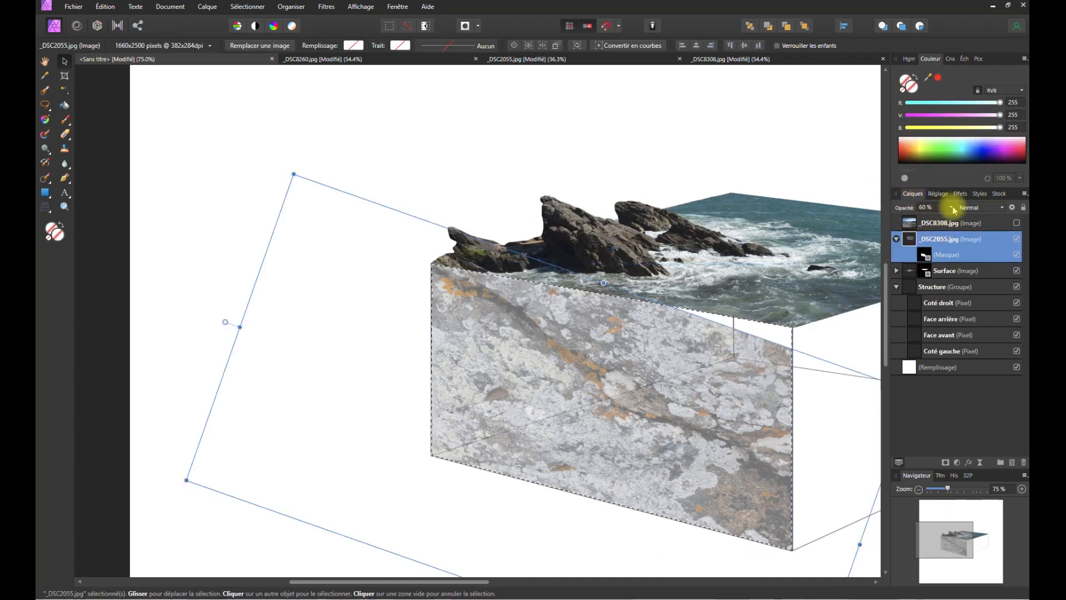
{"action": "left_click_drag", "start_coordinate": [953, 220], "coordinate": [982, 217]}
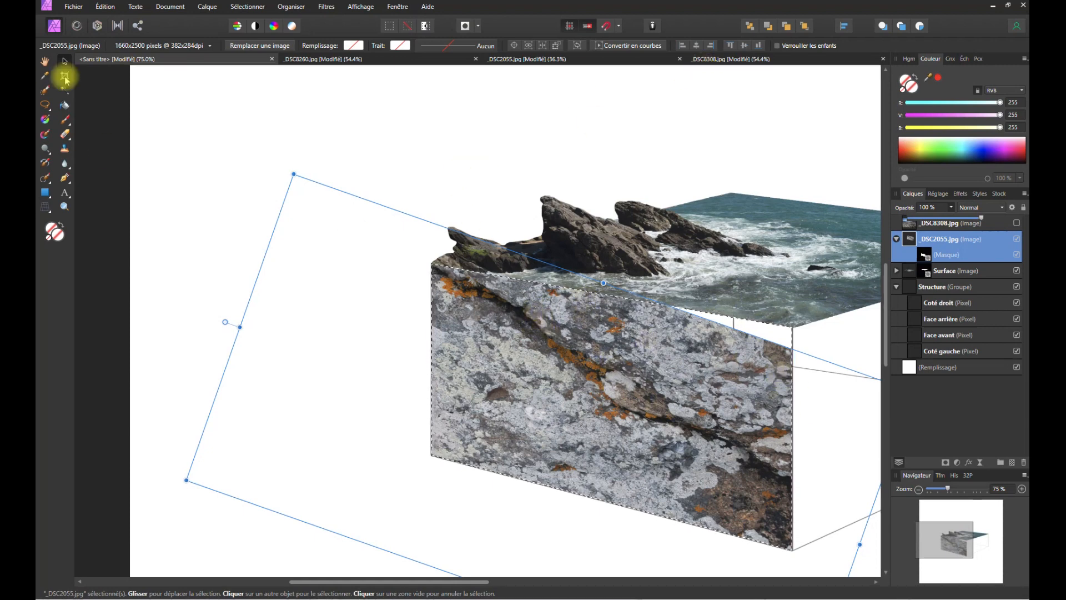
- Switch to the freehand selection tool and clear the left-face selection
{"action": "left_click", "coordinate": [45, 104]}
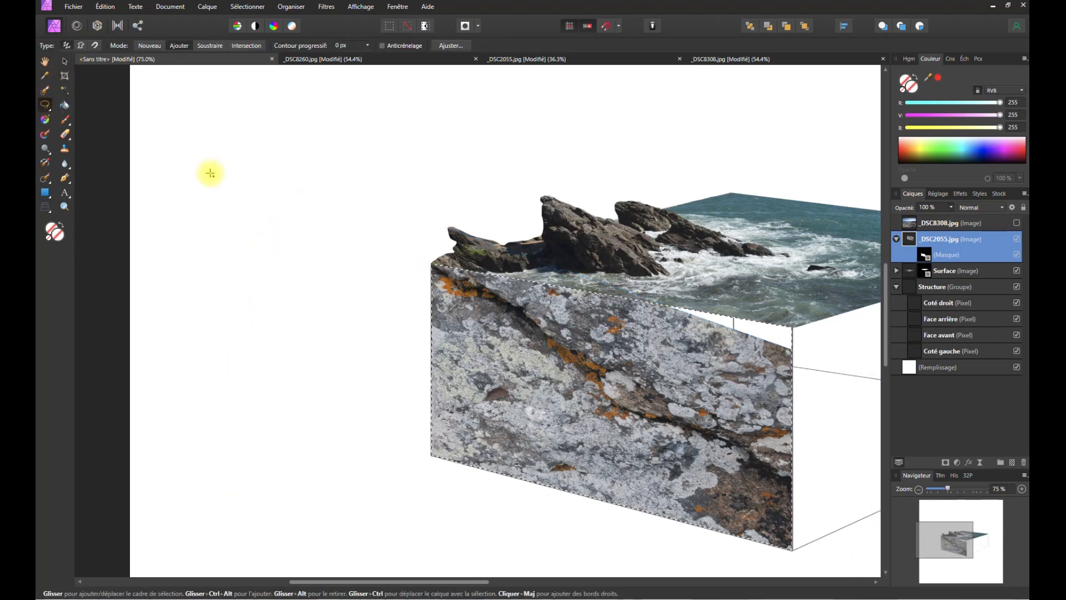
{"action": "key", "text": "ctrl+d"}
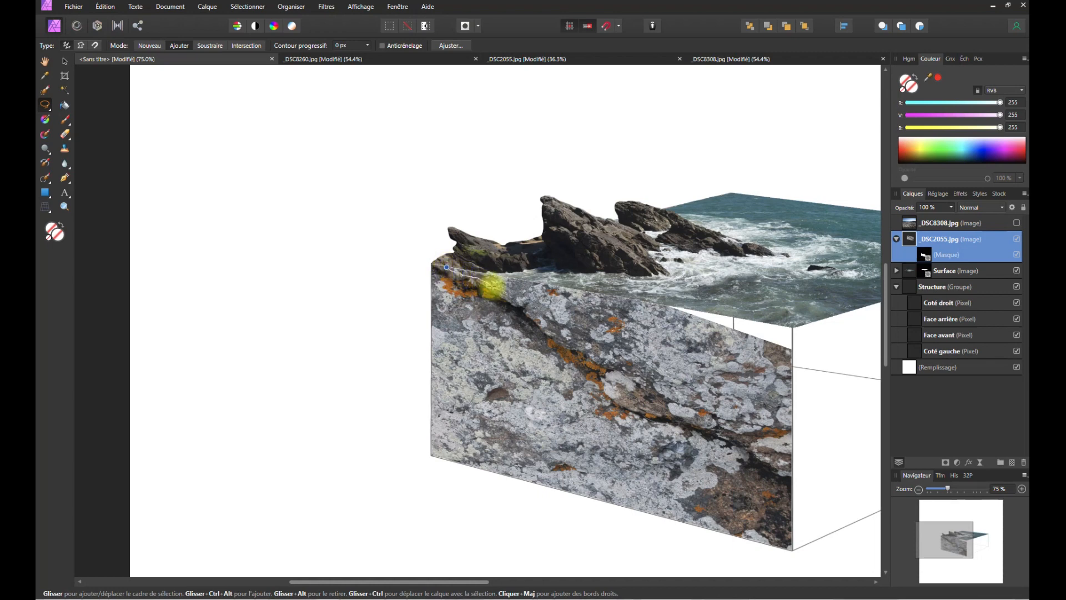
{"action": "mouse_move", "coordinate": [503, 294]}
{"action": "left_mouse_down"}
{"action": "mouse_move", "coordinate": [608, 357]}
{"action": "mouse_move", "coordinate": [642, 407]}
{"action": "mouse_move", "coordinate": [755, 457]}
{"action": "mouse_move", "coordinate": [794, 504]}
{"action": "mouse_move", "coordinate": [802, 560]}
{"action": "mouse_move", "coordinate": [723, 591]}
{"action": "mouse_move", "coordinate": [438, 530]}
{"action": "mouse_move", "coordinate": [336, 445]}
{"action": "mouse_move", "coordinate": [336, 320]}
{"action": "mouse_move", "coordinate": [372, 286]}
{"action": "left_mouse_up"}
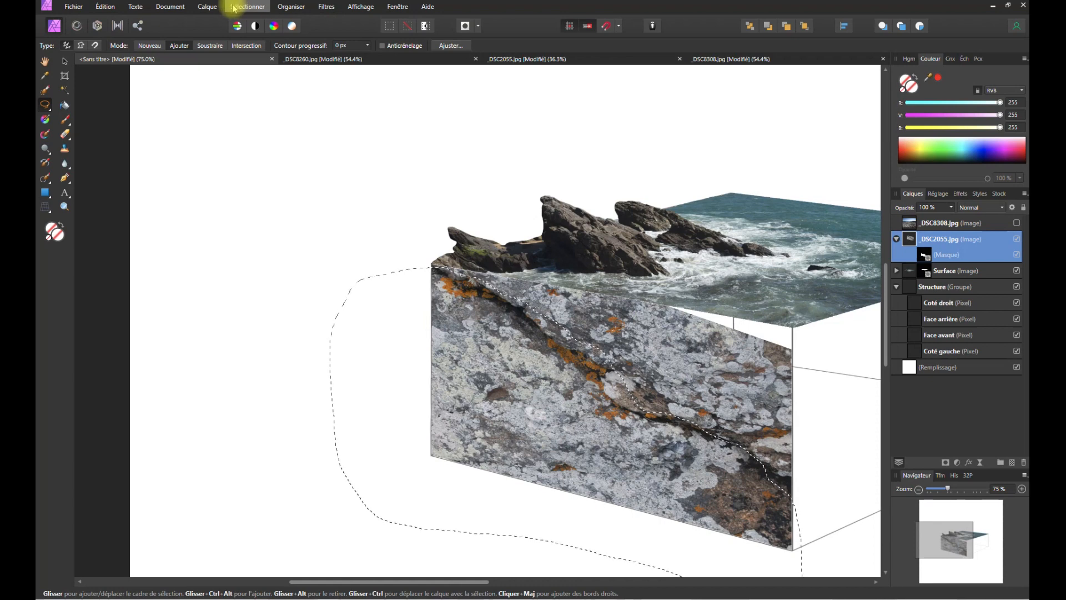
{"action": "left_click", "coordinate": [238, 6]}
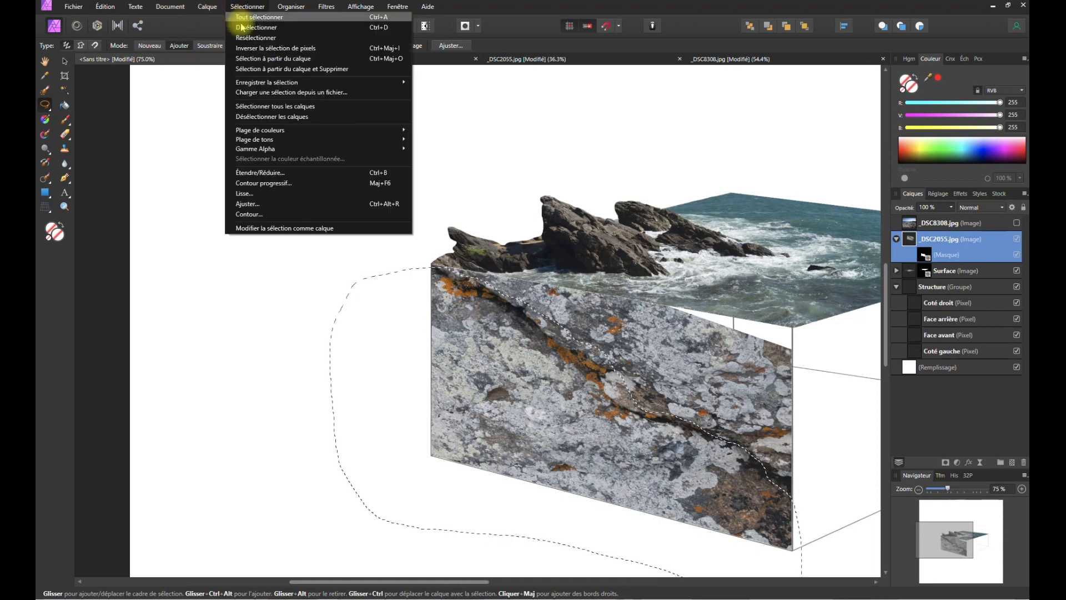
{"action": "left_click", "coordinate": [249, 48]}
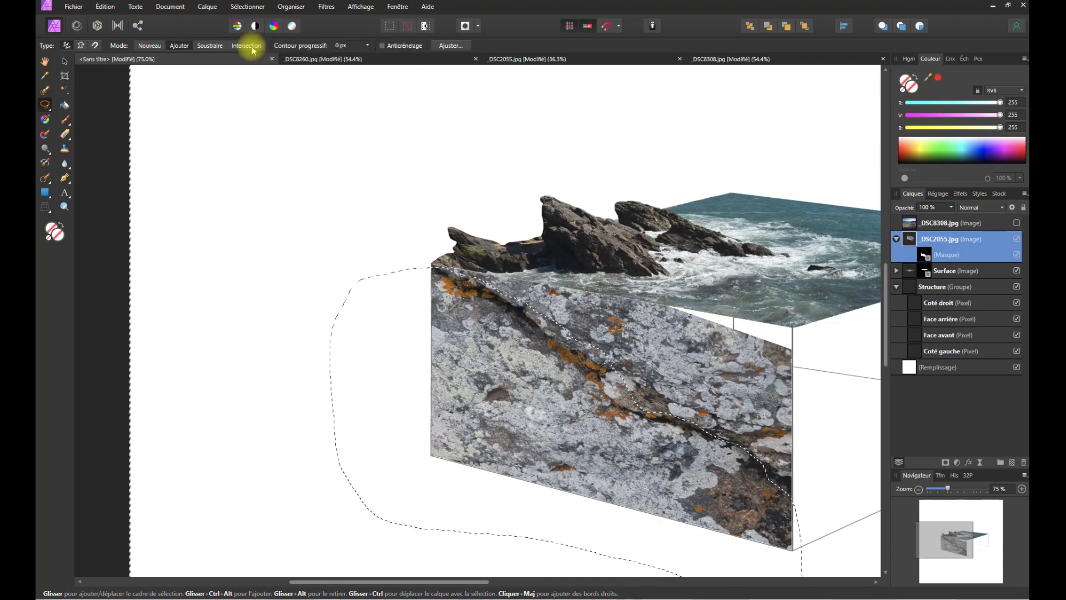
{"action": "left_click", "coordinate": [250, 8]}
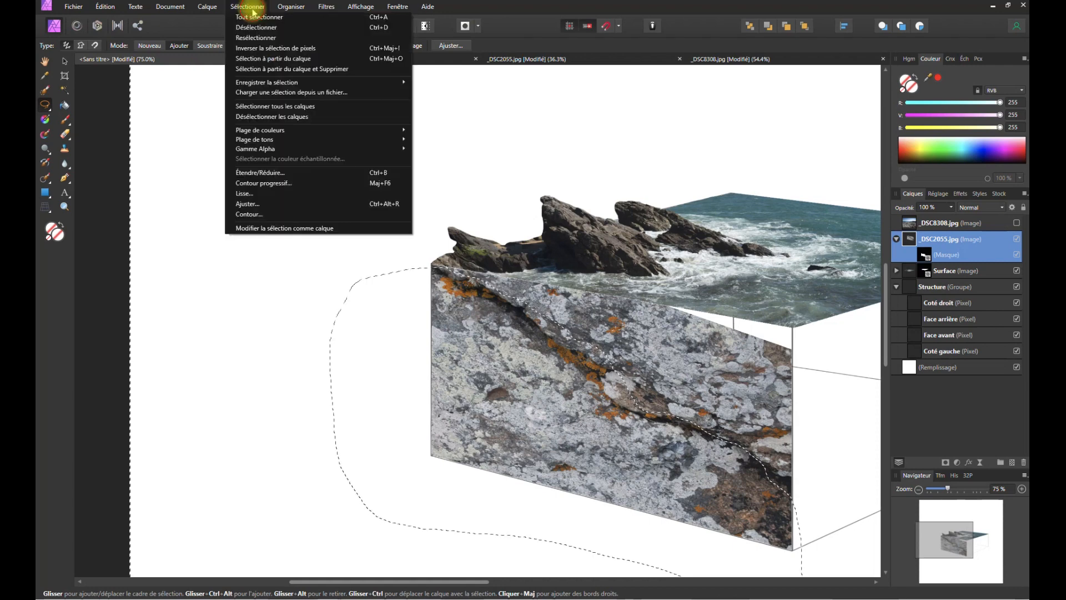
{"action": "left_click", "coordinate": [253, 49]}
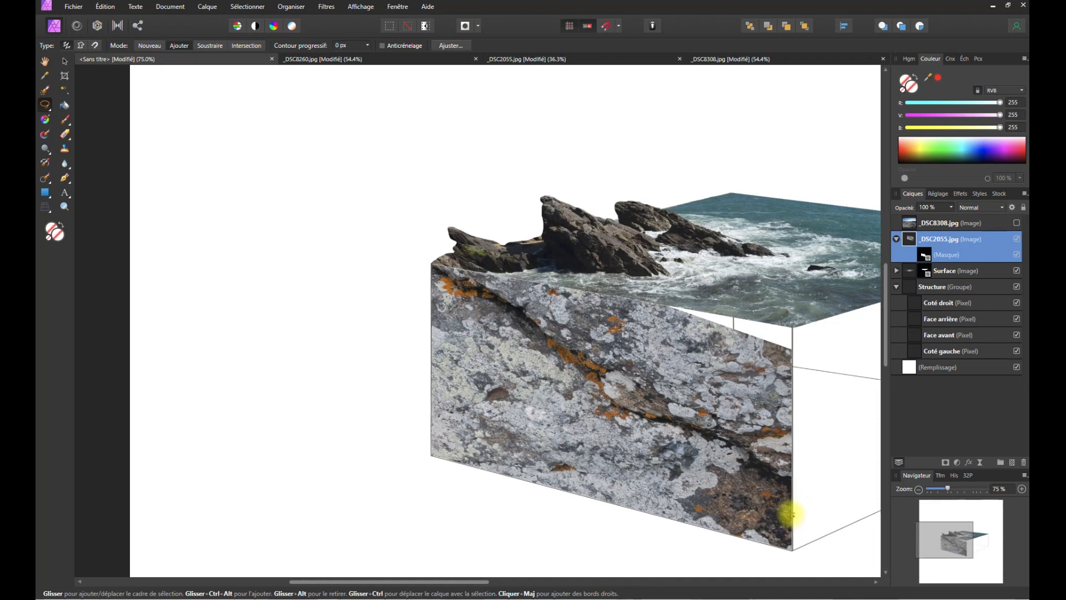
- Trace a freehand selection along the dark diagonal crack and around all of the rock above it on the left face
{"action": "mouse_move", "coordinate": [760, 469]}
{"action": "left_mouse_down"}
{"action": "mouse_move", "coordinate": [724, 433]}
{"action": "mouse_move", "coordinate": [635, 407]}
{"action": "left_mouse_up"}
{"action": "left_click_drag", "start_coordinate": [604, 371], "coordinate": [493, 282]}
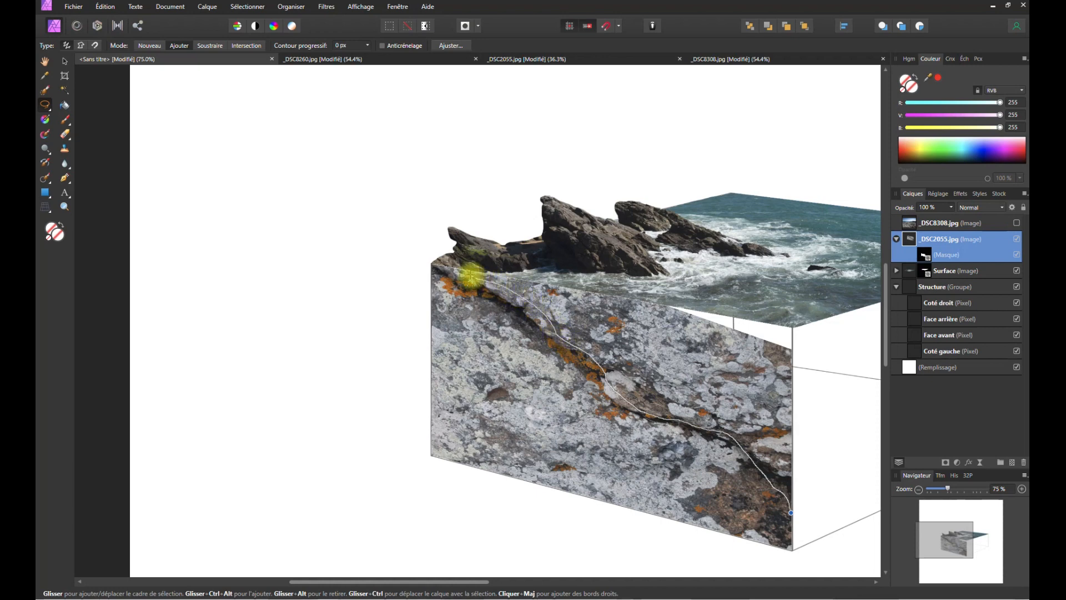
{"action": "mouse_move", "coordinate": [468, 272]}
{"action": "left_mouse_down"}
{"action": "mouse_move", "coordinate": [729, 278]}
{"action": "mouse_move", "coordinate": [812, 301]}
{"action": "mouse_move", "coordinate": [857, 403]}
{"action": "mouse_move", "coordinate": [831, 506]}
{"action": "left_mouse_up"}
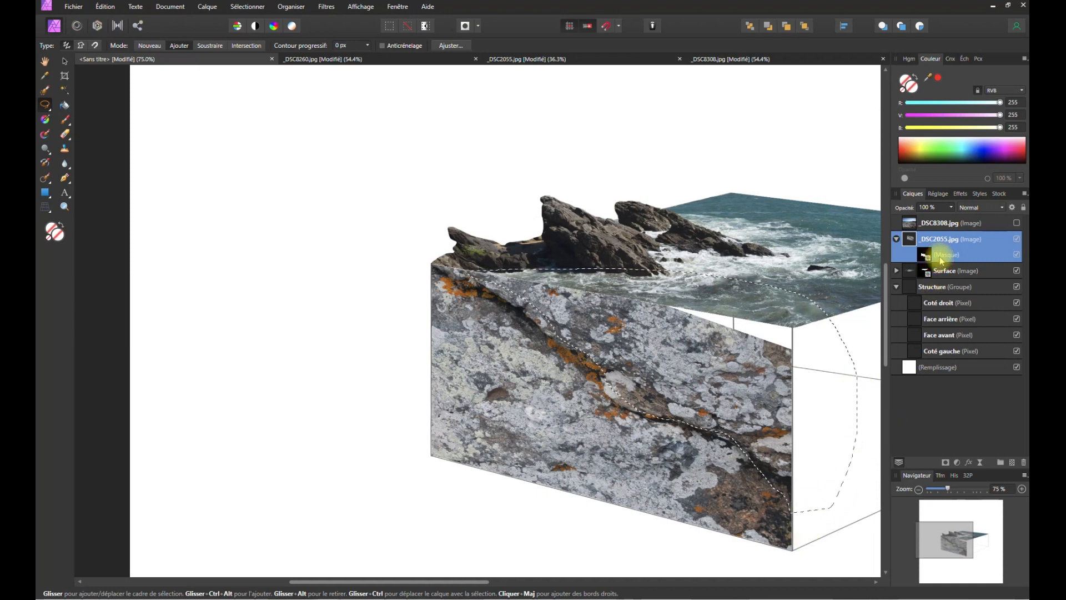
- Delete the selected area above the crack from the _DSC2055.jpg layer's mask and clear the selection
{"action": "left_click", "coordinate": [927, 255]}
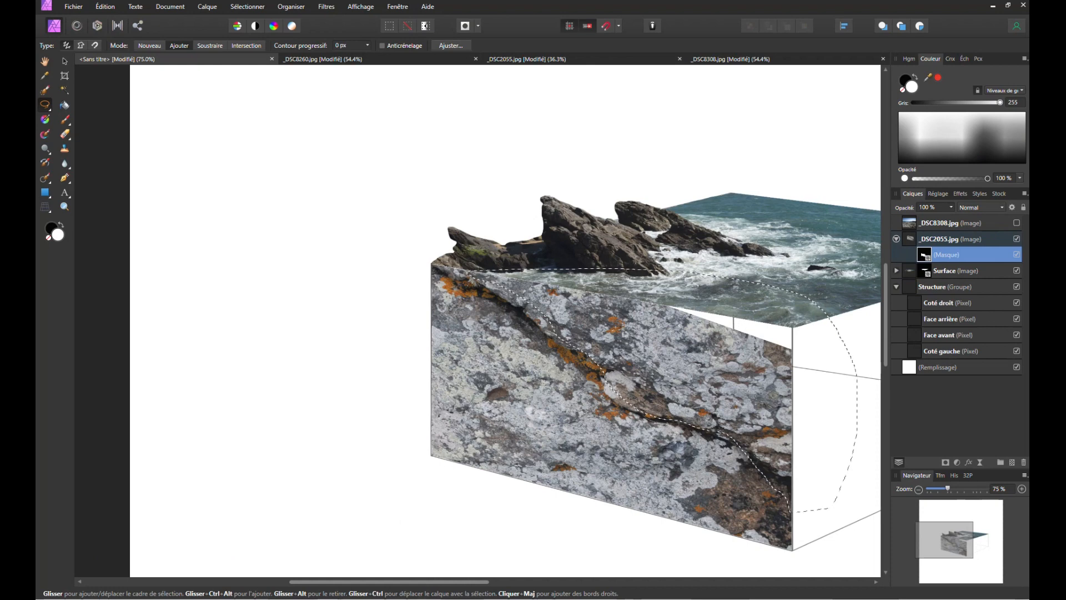
{"action": "key", "text": "Delete"}
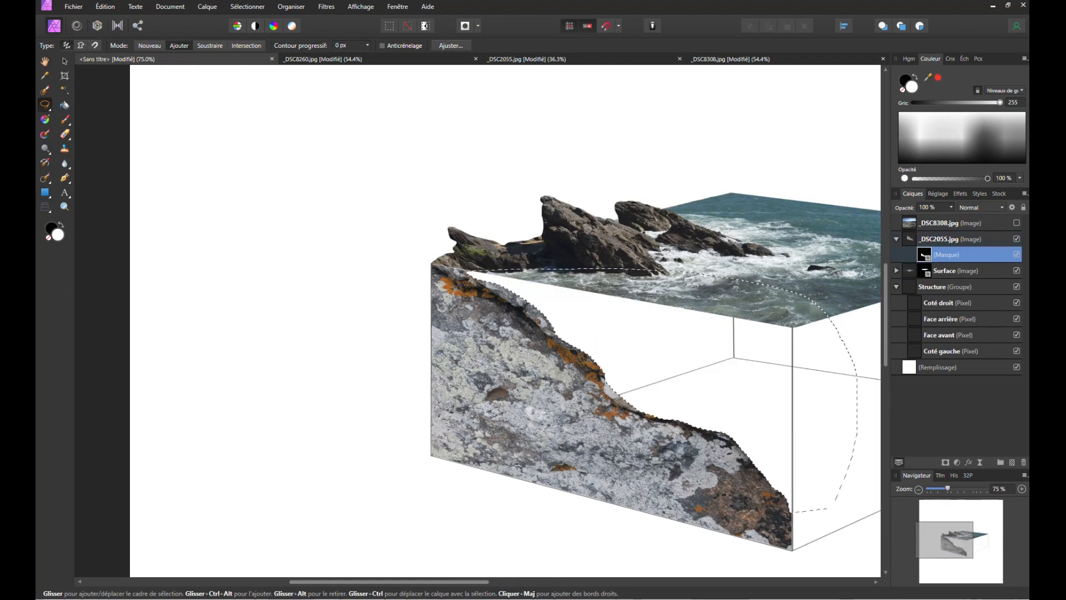
{"action": "key", "text": "ctrl+z"}
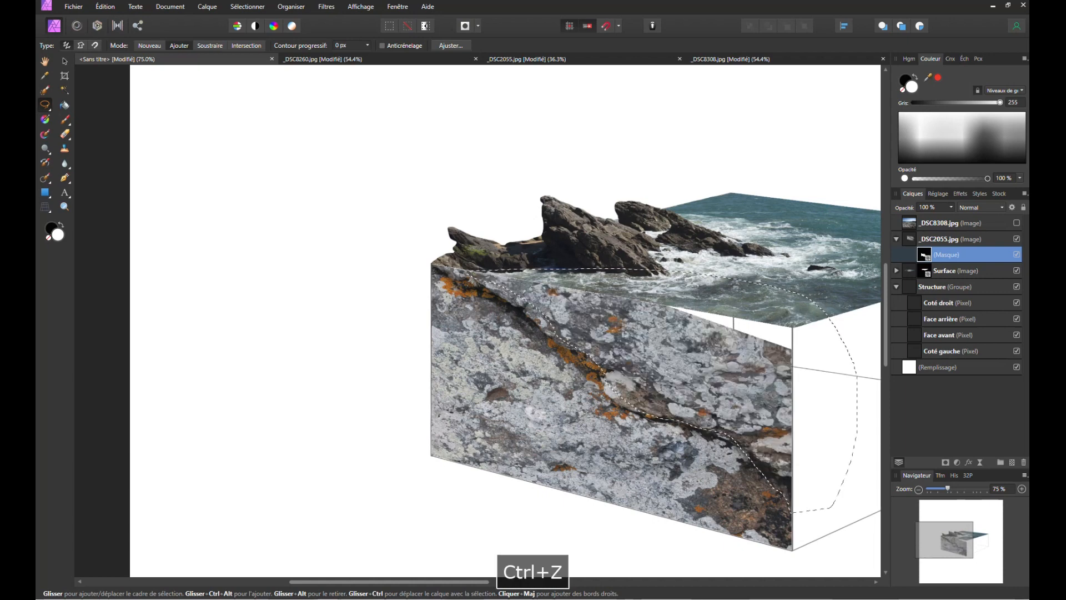
{"action": "key", "text": "ctrl+y"}
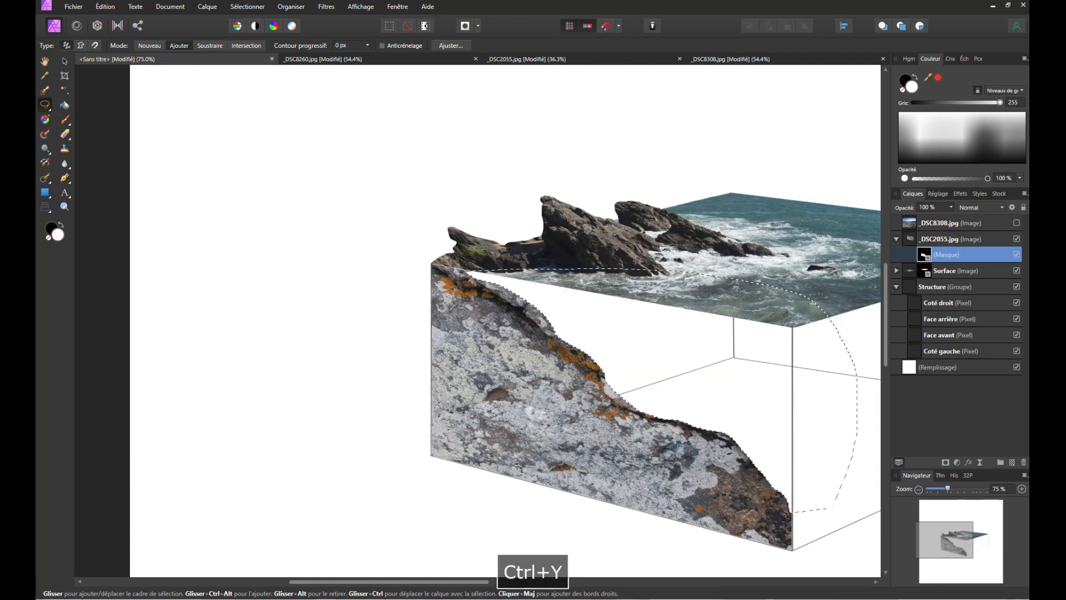
{"action": "key", "text": "ctrl+d"}
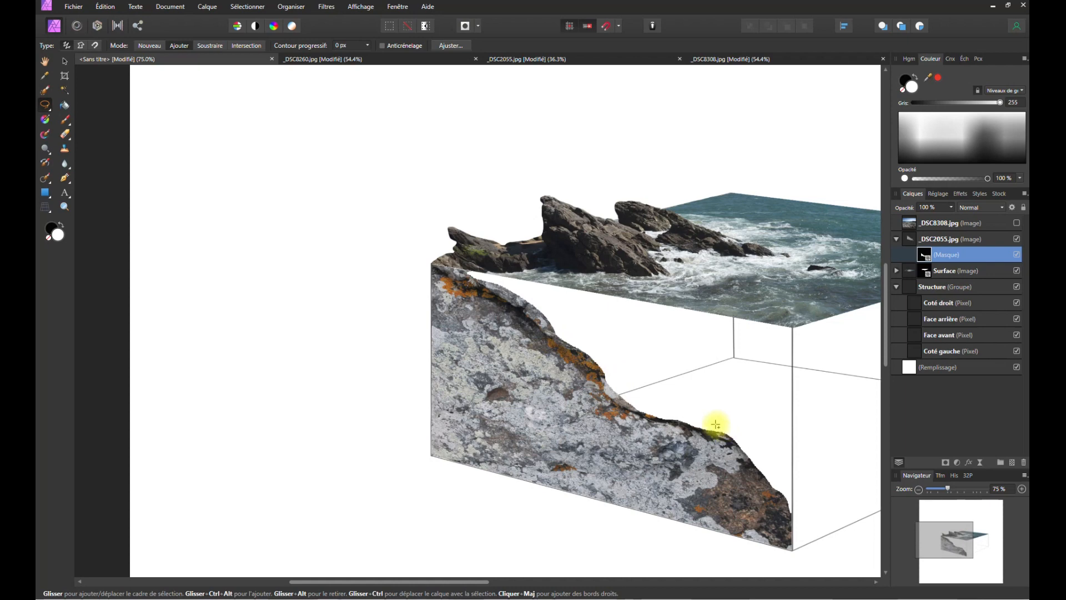
- Place a second copy of the _DSC2055.jpg photo at its default size over the box's right face
{"action": "key", "text": "space"}
{"action": "left_click_drag", "start_coordinate": [673, 381], "coordinate": [293, 361]}
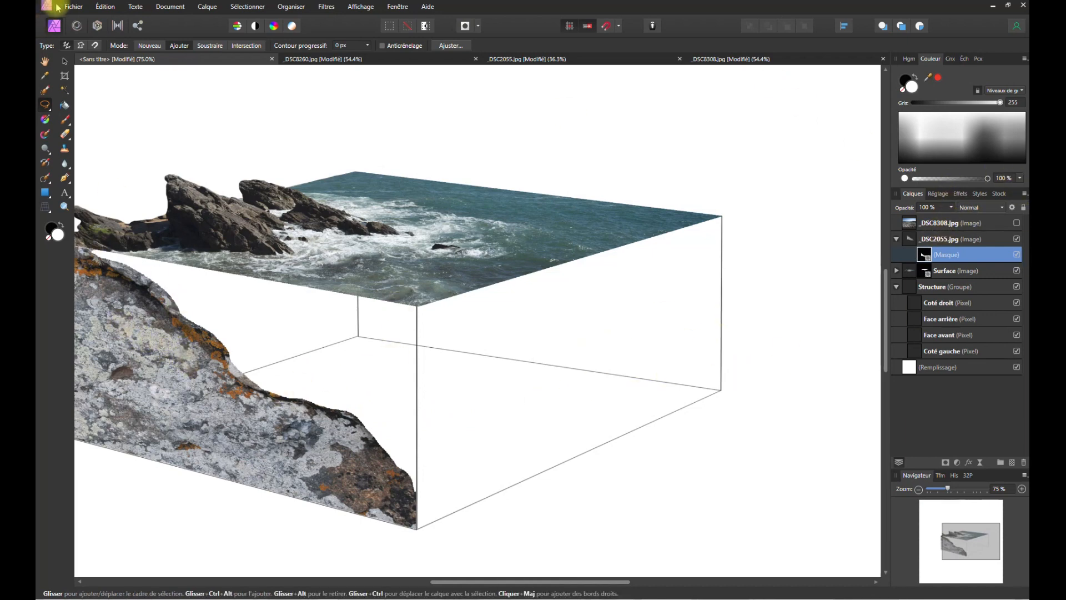
{"action": "left_click", "coordinate": [72, 8]}
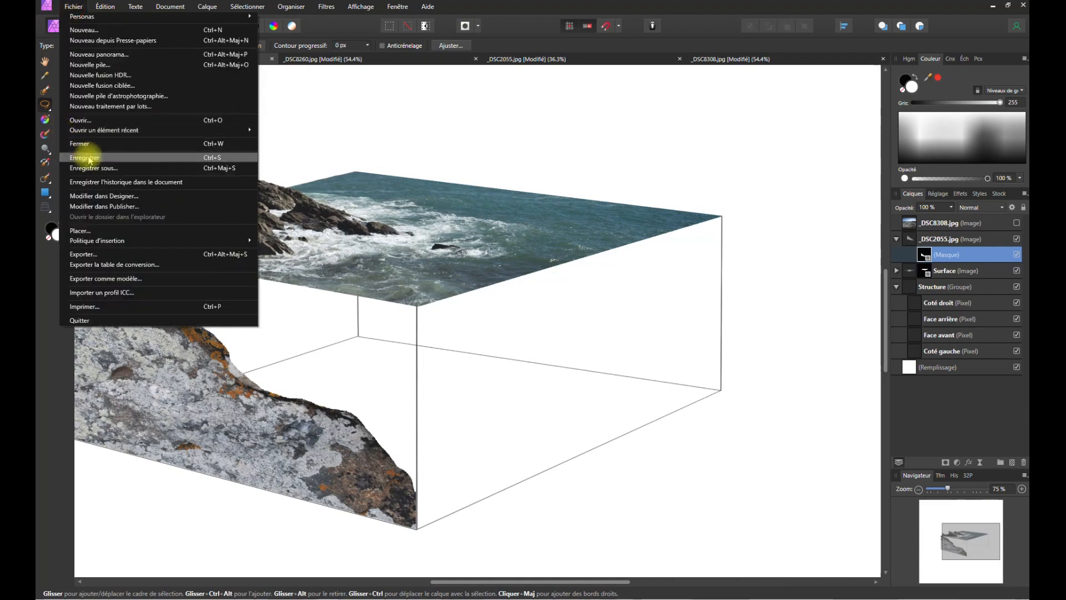
{"action": "left_click", "coordinate": [85, 230]}
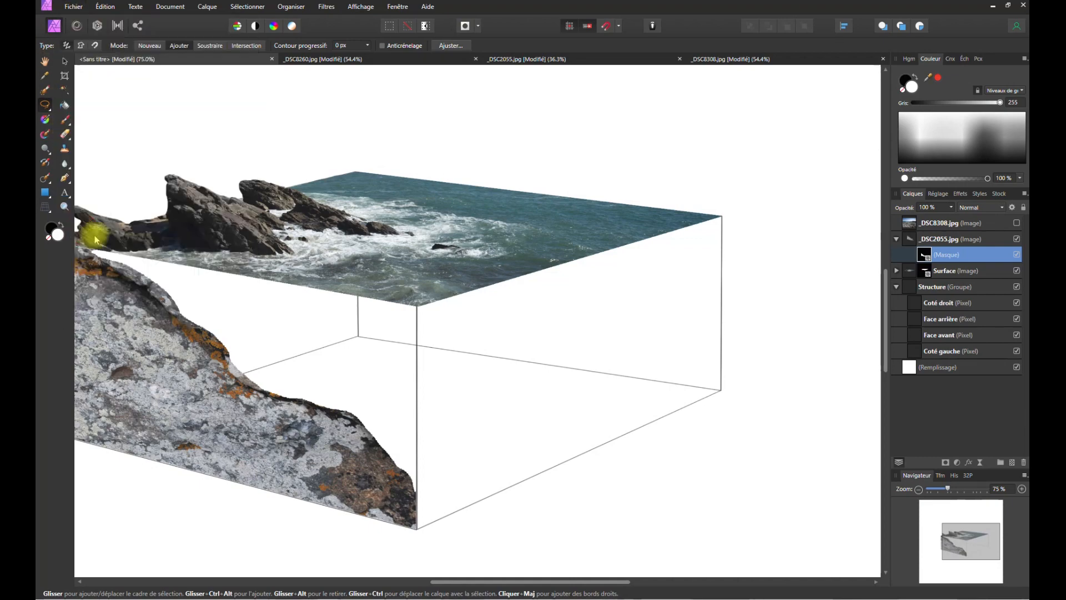
{"action": "double_click", "coordinate": [183, 113]}
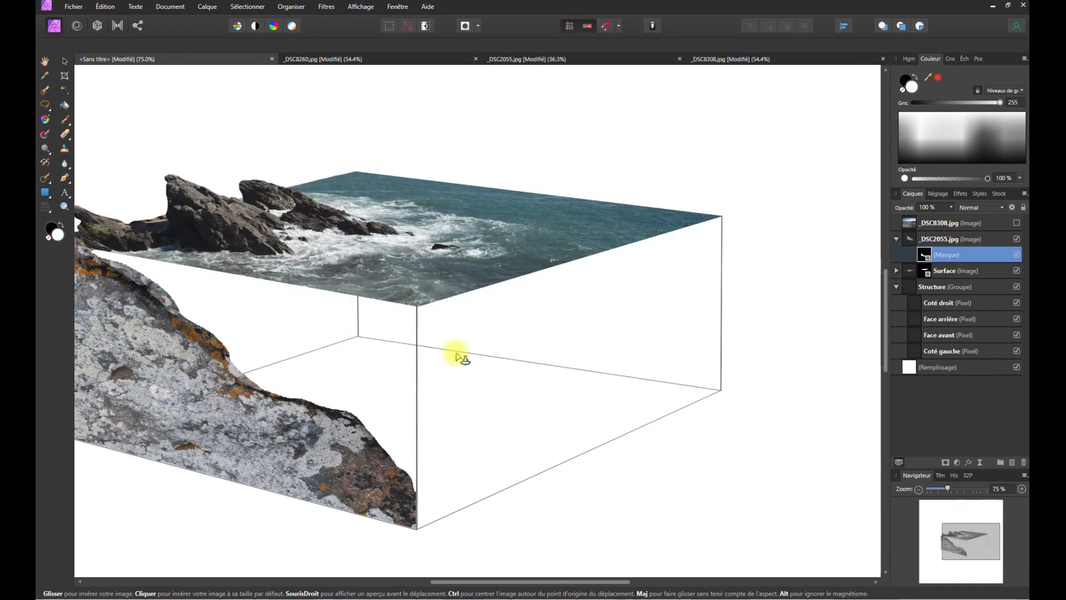
{"action": "left_click", "coordinate": [508, 349]}
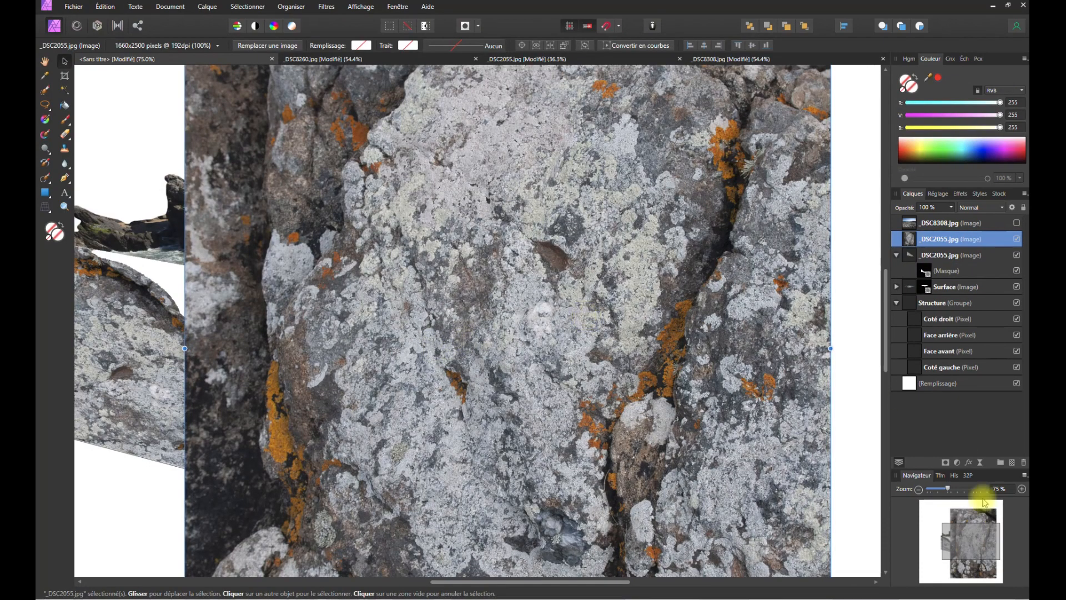
{"action": "left_click", "coordinate": [919, 490]}
{"action": "left_click", "coordinate": [919, 489]}
{"action": "left_click", "coordinate": [919, 489]}
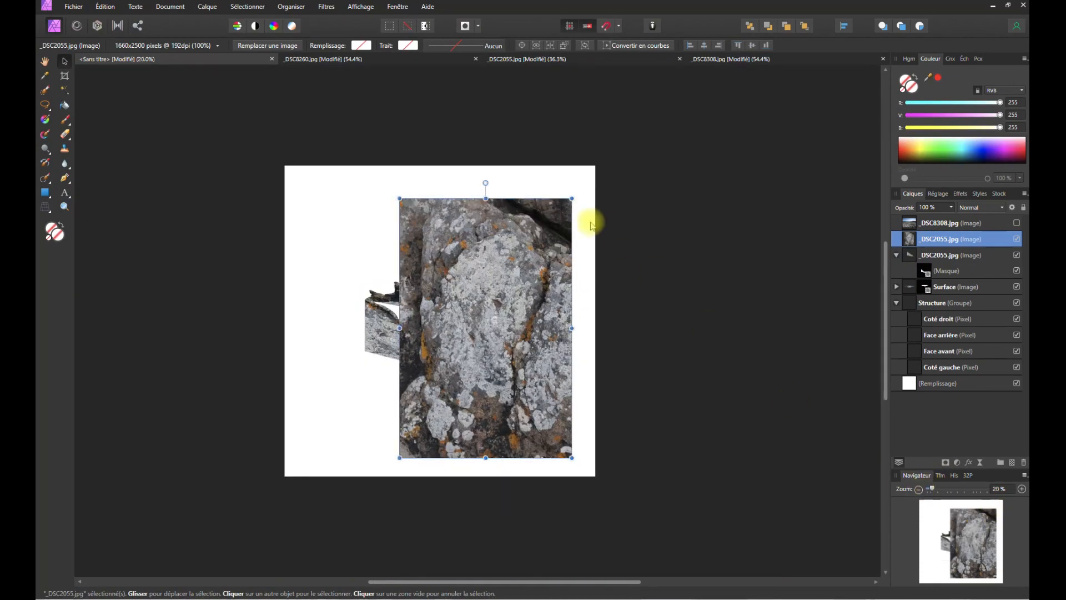
- Turn the second _DSC2055.jpg photo onto its side, shrink it to 49%, tilt it and move it over the box's right face
{"action": "left_click_drag", "start_coordinate": [572, 201], "coordinate": [530, 392]}
{"action": "left_click_drag", "start_coordinate": [411, 396], "coordinate": [487, 359]}
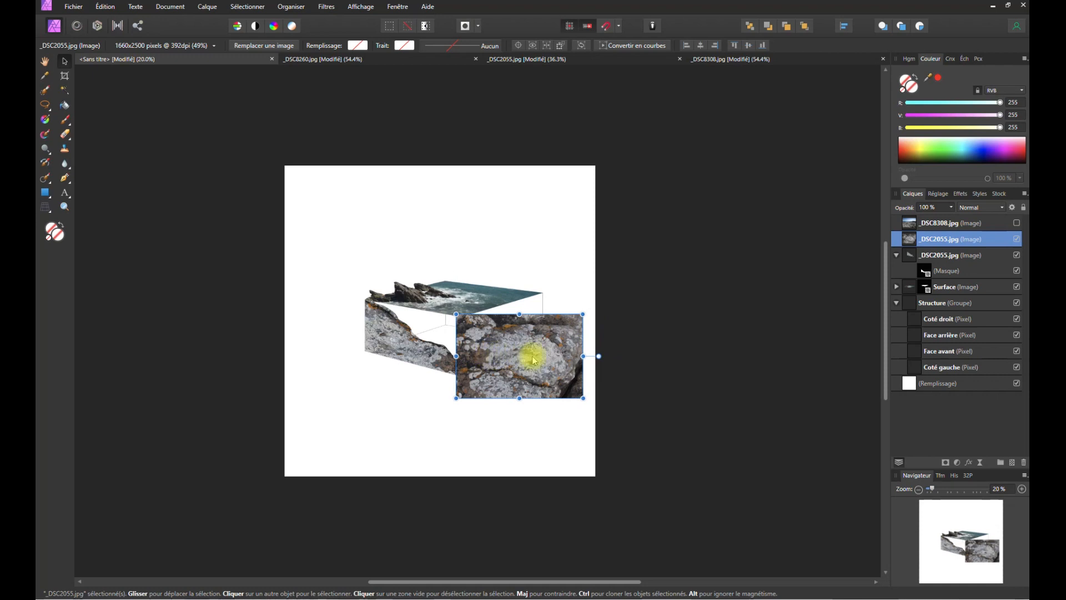
{"action": "left_click_drag", "start_coordinate": [599, 356], "coordinate": [600, 322]}
{"action": "mouse_move", "coordinate": [542, 342]}
{"action": "left_mouse_down"}
{"action": "mouse_move", "coordinate": [562, 348]}
{"action": "mouse_move", "coordinate": [548, 345]}
{"action": "left_mouse_up"}
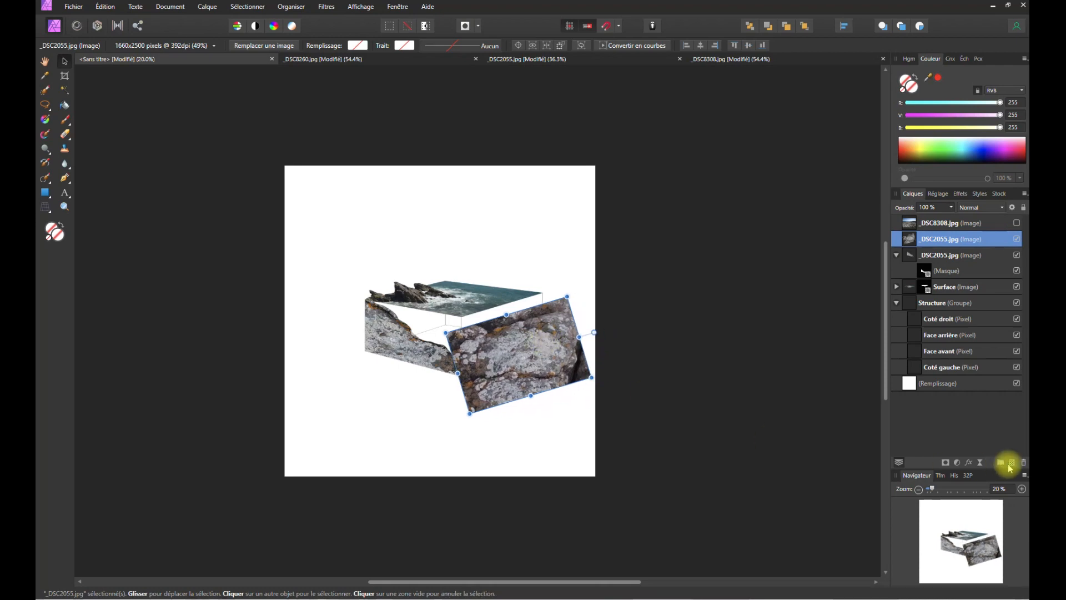
- Shrink the photo to 38%, tilt it further to follow the right face's lower edge and reposition it over that face
{"action": "left_click", "coordinate": [1021, 489]}
{"action": "left_click", "coordinate": [1022, 489]}
{"action": "left_click", "coordinate": [1022, 490]}
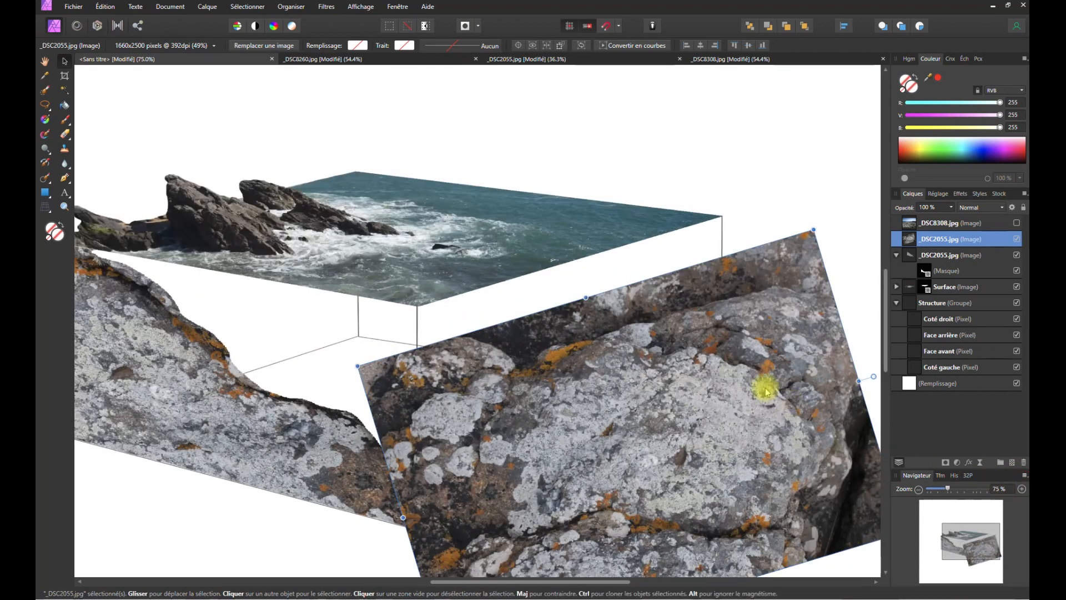
{"action": "mouse_move", "coordinate": [467, 479]}
{"action": "left_mouse_down"}
{"action": "mouse_move", "coordinate": [501, 455]}
{"action": "mouse_move", "coordinate": [481, 452]}
{"action": "mouse_move", "coordinate": [467, 466]}
{"action": "left_mouse_up"}
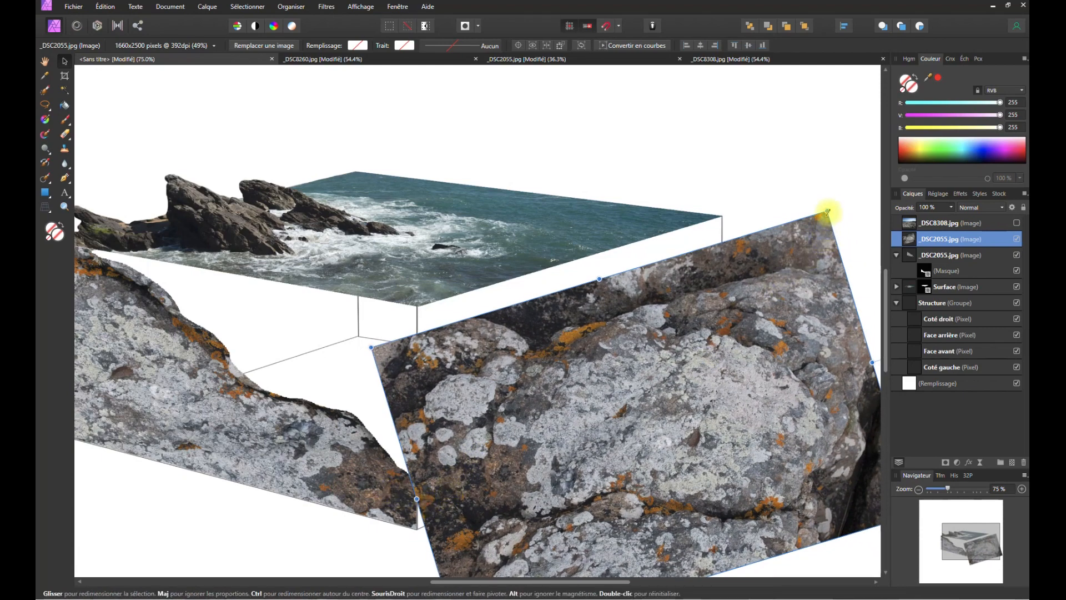
{"action": "left_click_drag", "start_coordinate": [827, 214], "coordinate": [729, 293]}
{"action": "left_click_drag", "start_coordinate": [606, 486], "coordinate": [583, 443]}
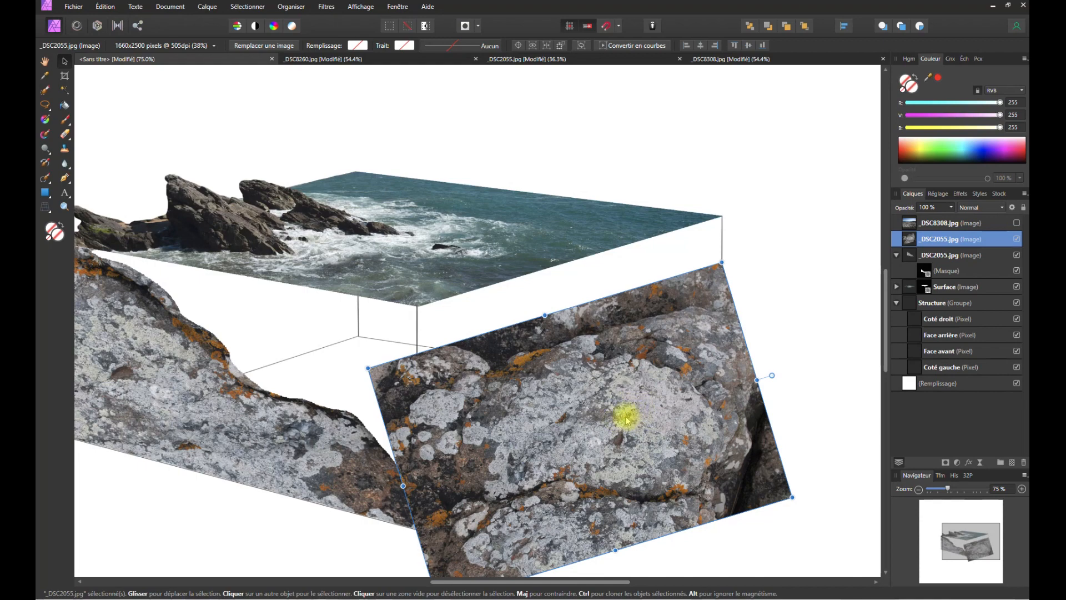
{"action": "left_click_drag", "start_coordinate": [772, 375], "coordinate": [752, 357]}
{"action": "mouse_move", "coordinate": [624, 404]}
{"action": "left_mouse_down"}
{"action": "mouse_move", "coordinate": [625, 389]}
{"action": "mouse_move", "coordinate": [611, 400]}
{"action": "left_mouse_up"}
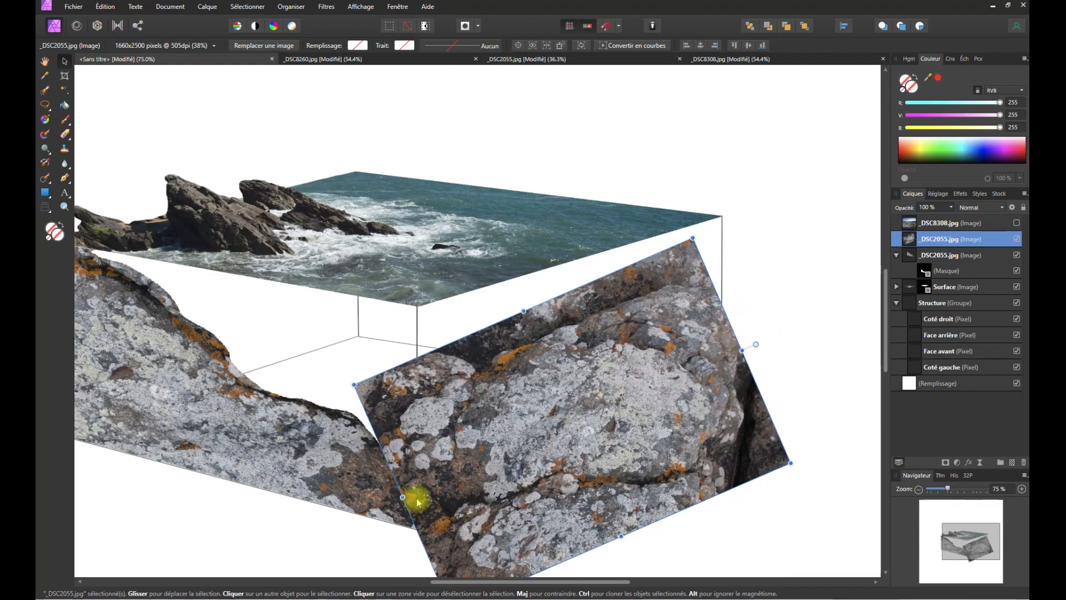
- Lower the photo's opacity to 54% and nudge it so it covers the bottom of the right face
{"action": "left_click", "coordinate": [952, 208]}
{"action": "left_click_drag", "start_coordinate": [951, 218], "coordinate": [918, 225]}
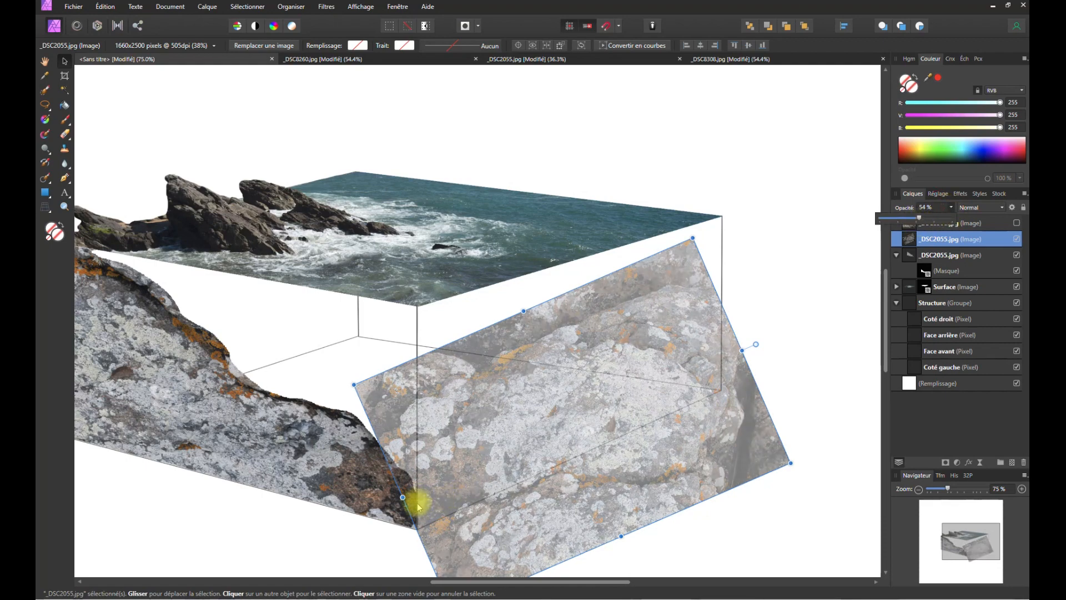
{"action": "left_click_drag", "start_coordinate": [440, 492], "coordinate": [442, 489]}
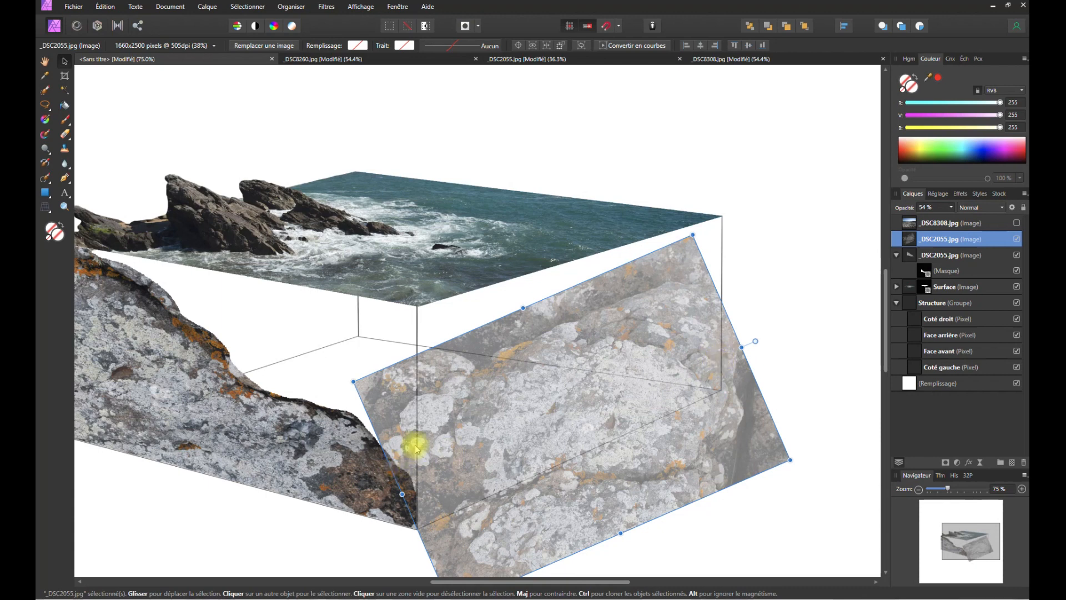
- Select the inside of the box's right face from the Face avant layer with the Flood Select tool
{"action": "left_click", "coordinate": [46, 104]}
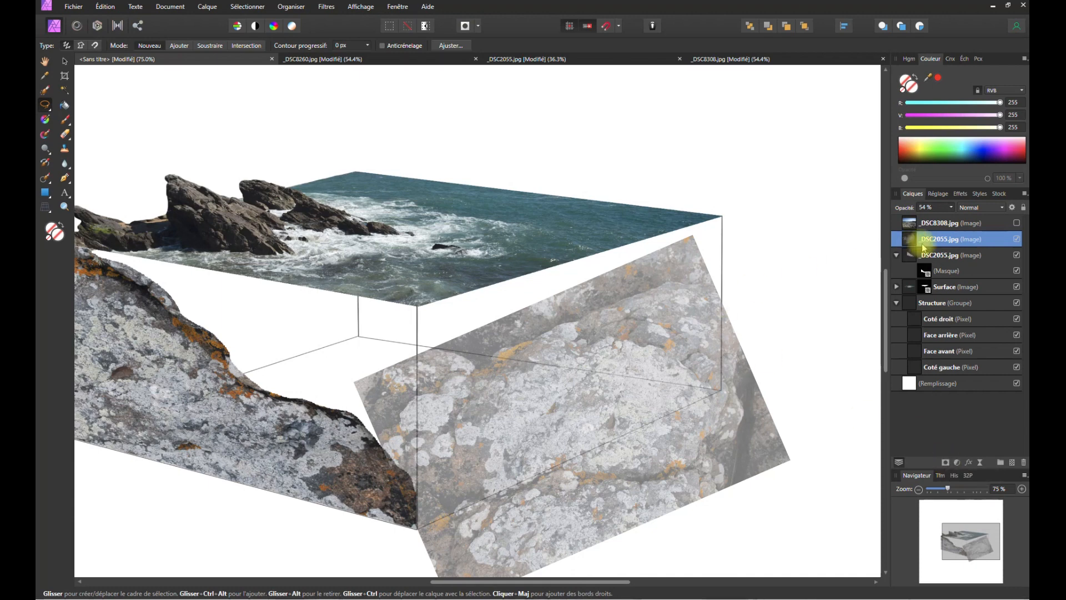
{"action": "left_click", "coordinate": [942, 351]}
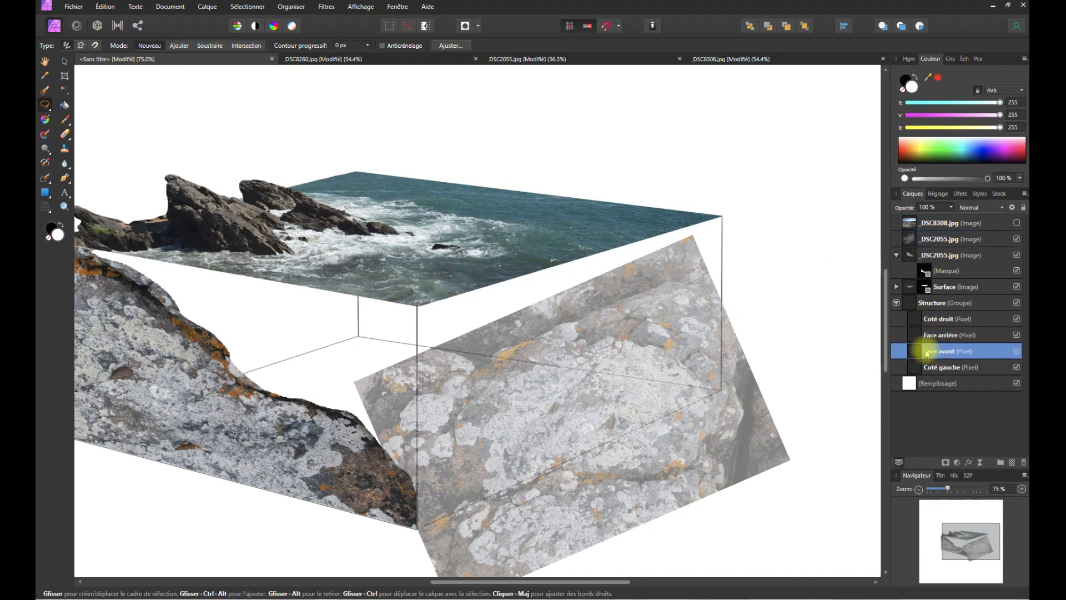
{"action": "left_click", "coordinate": [64, 89]}
{"action": "left_click", "coordinate": [477, 315]}
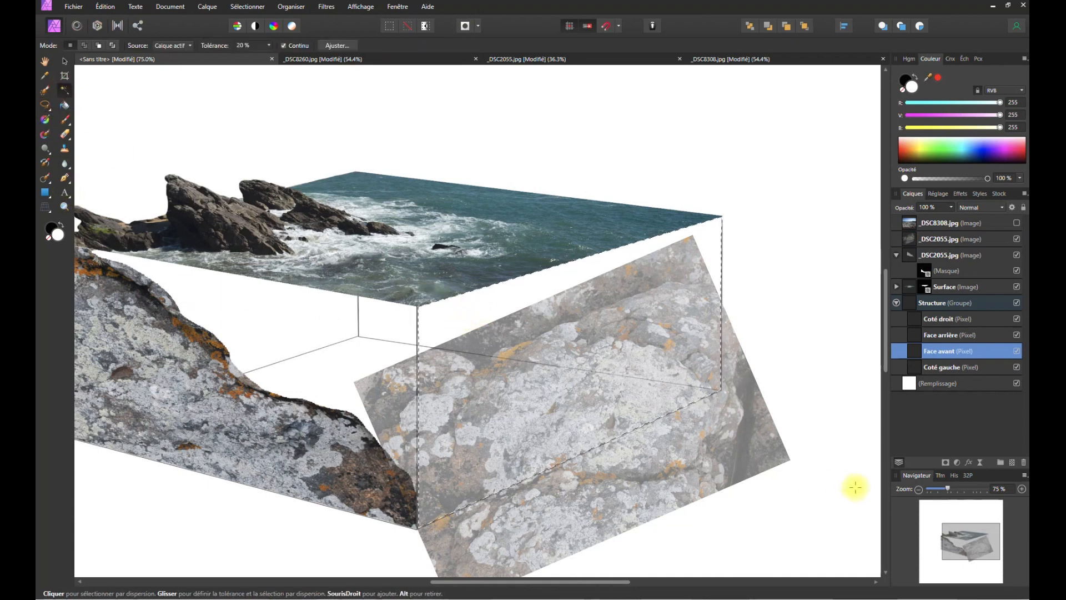
- Try to add the face mask to the Face avant layer and transfer it onto the photo, and undo this
{"action": "left_click", "coordinate": [945, 463]}
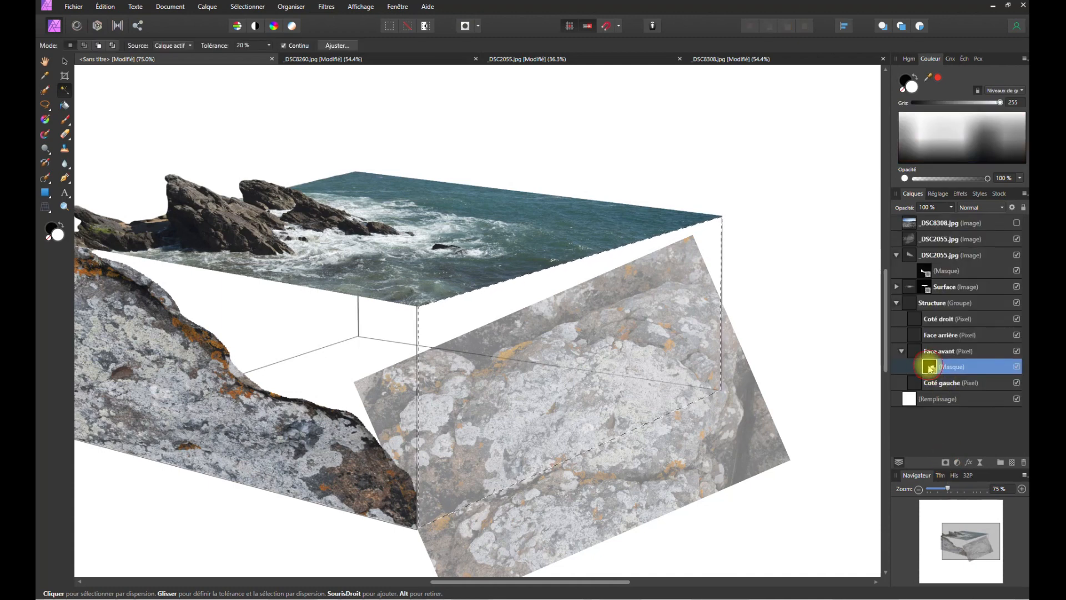
{"action": "left_click_drag", "start_coordinate": [930, 367], "coordinate": [921, 240]}
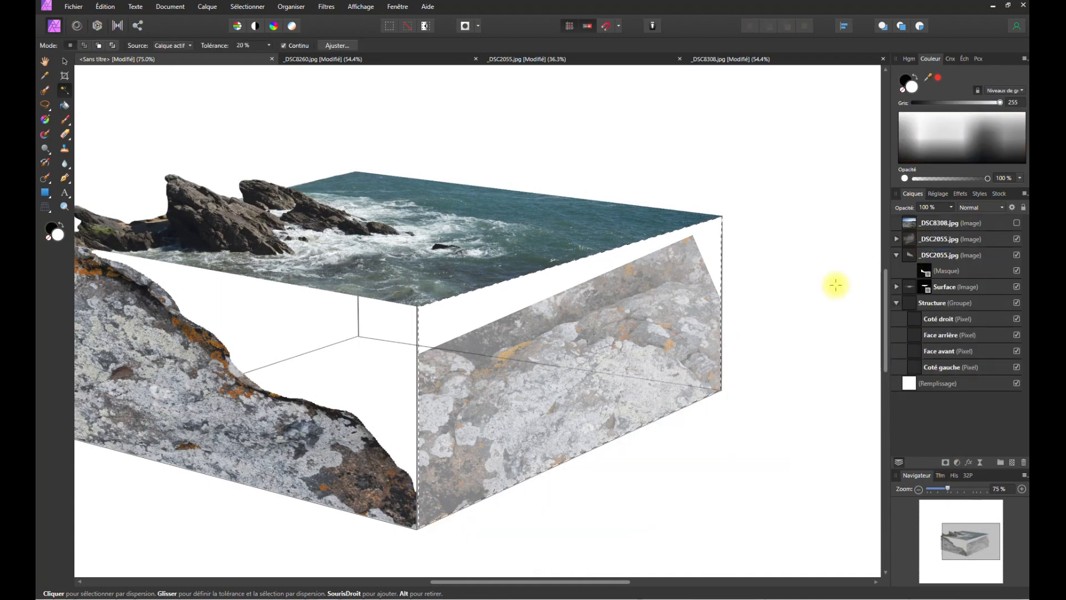
{"action": "left_click", "coordinate": [895, 239]}
{"action": "double_click", "coordinate": [919, 255]}
{"action": "left_click", "coordinate": [856, 238]}
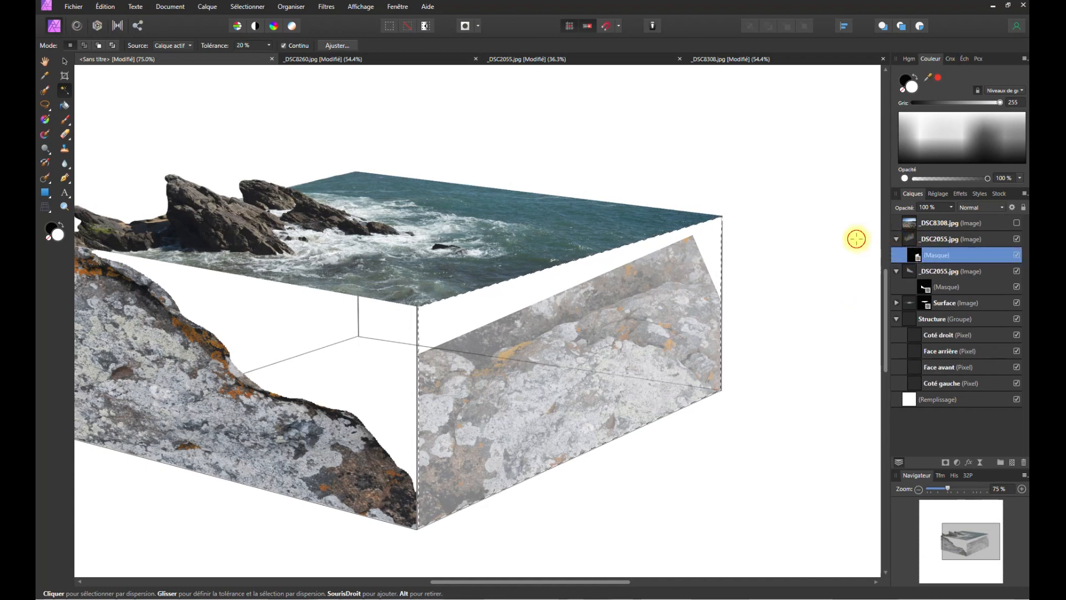
{"action": "key", "text": "ctrl+z"}
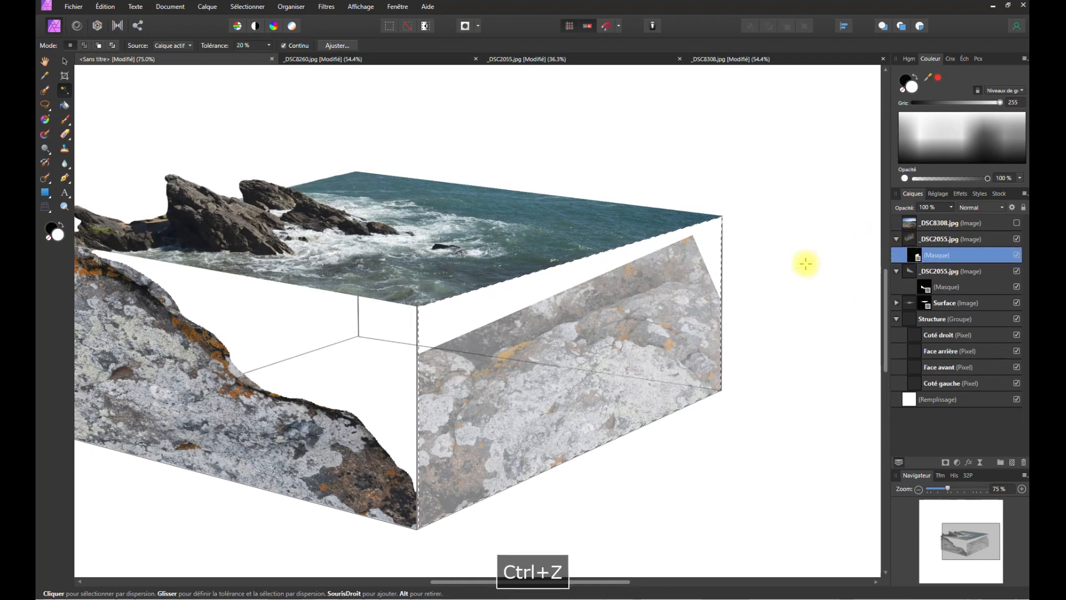
{"action": "key", "text": "ctrl+z"}
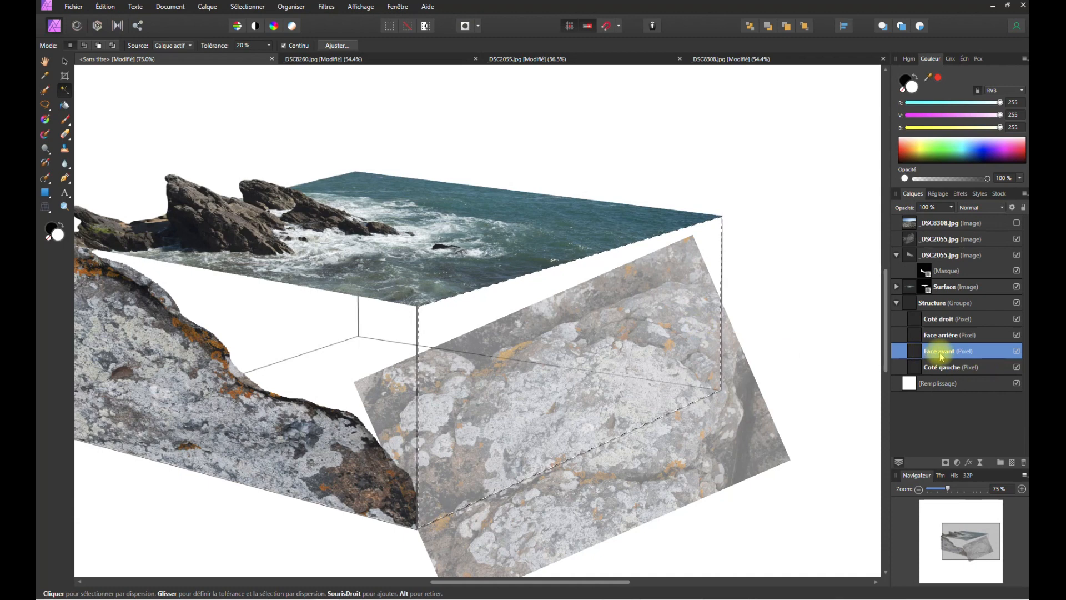
- Mask the upper _DSC2055.jpg layer with the right-face selection, clear the selection and switch to the freehand selection tool
{"action": "left_click", "coordinate": [935, 240]}
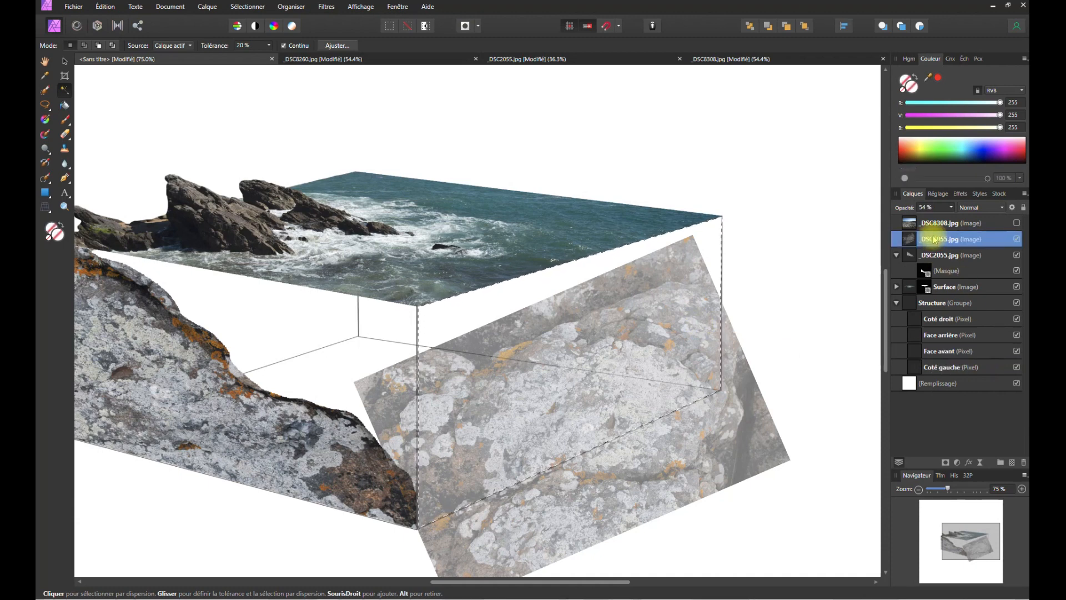
{"action": "left_click", "coordinate": [946, 463]}
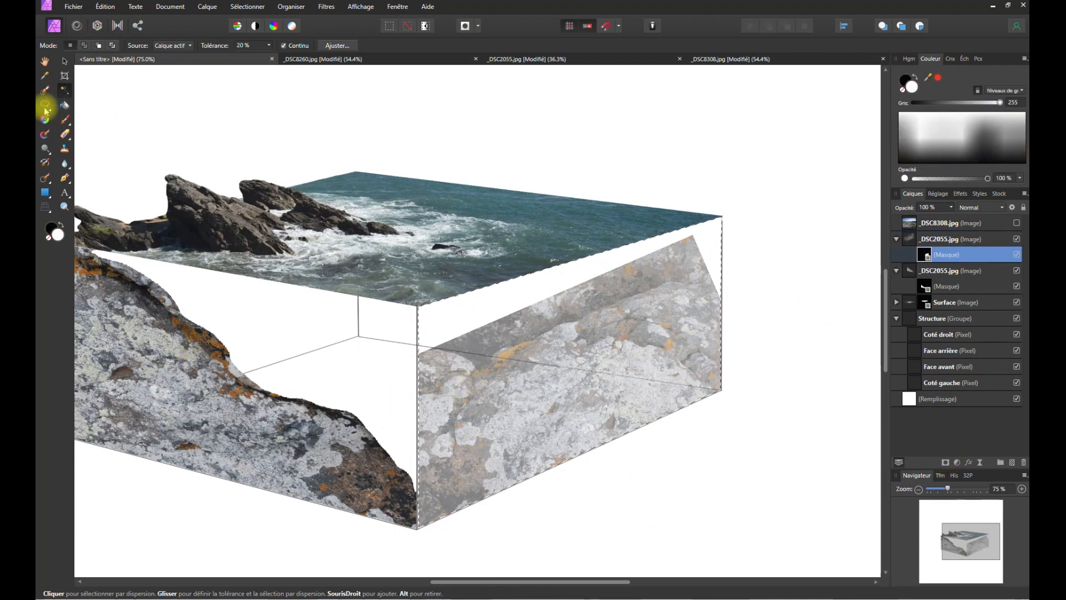
{"action": "key", "text": "ctrl+d"}
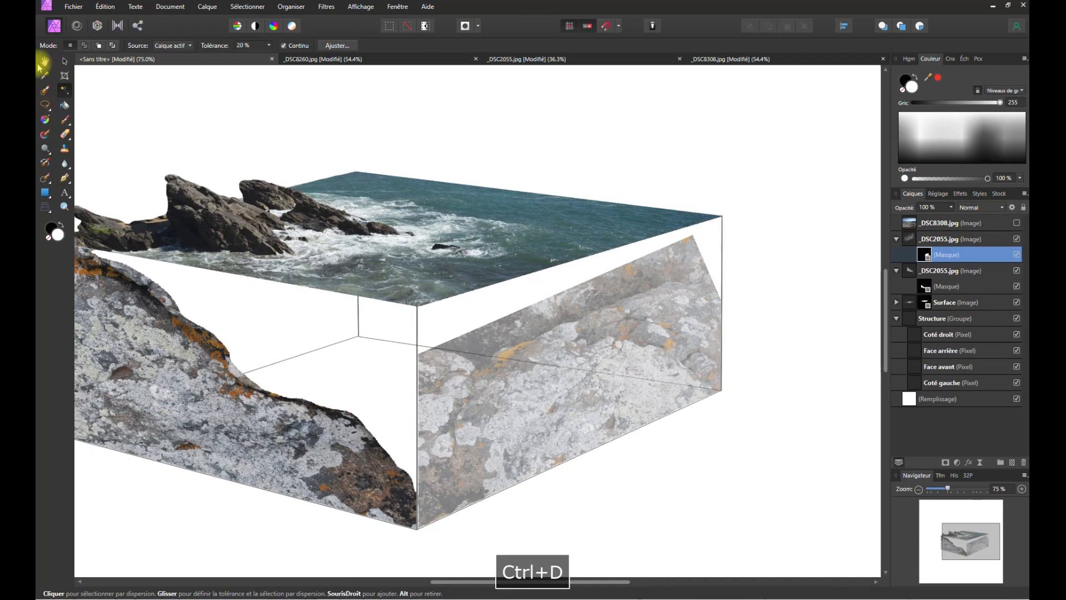
{"action": "left_click", "coordinate": [45, 105]}
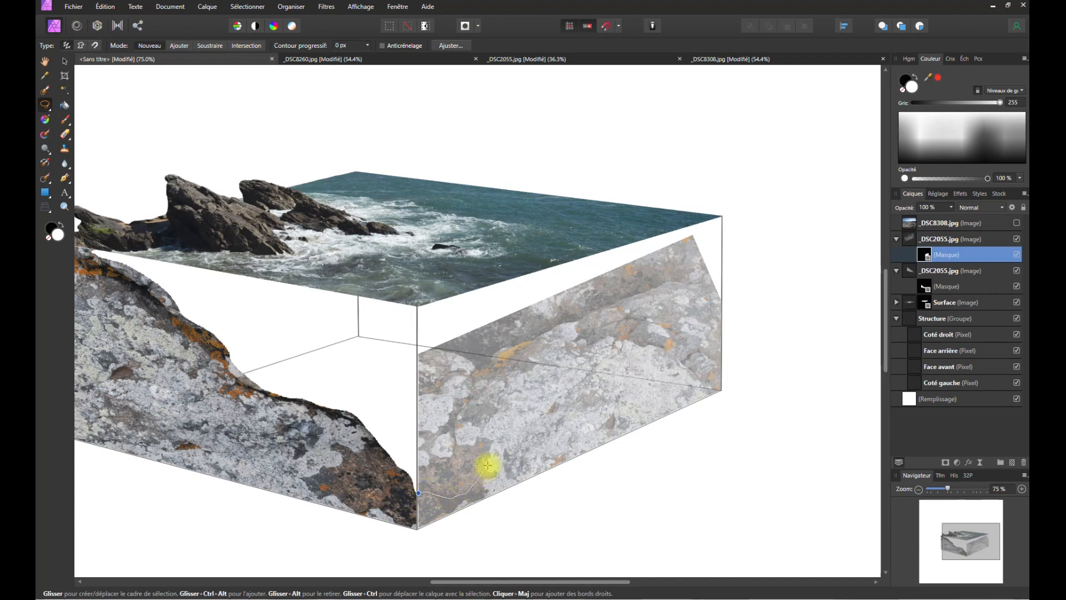
- Try a freehand selection along an uneven seabed profile and around the rock below it on the right face
{"action": "left_click_drag", "start_coordinate": [549, 434], "coordinate": [570, 426]}
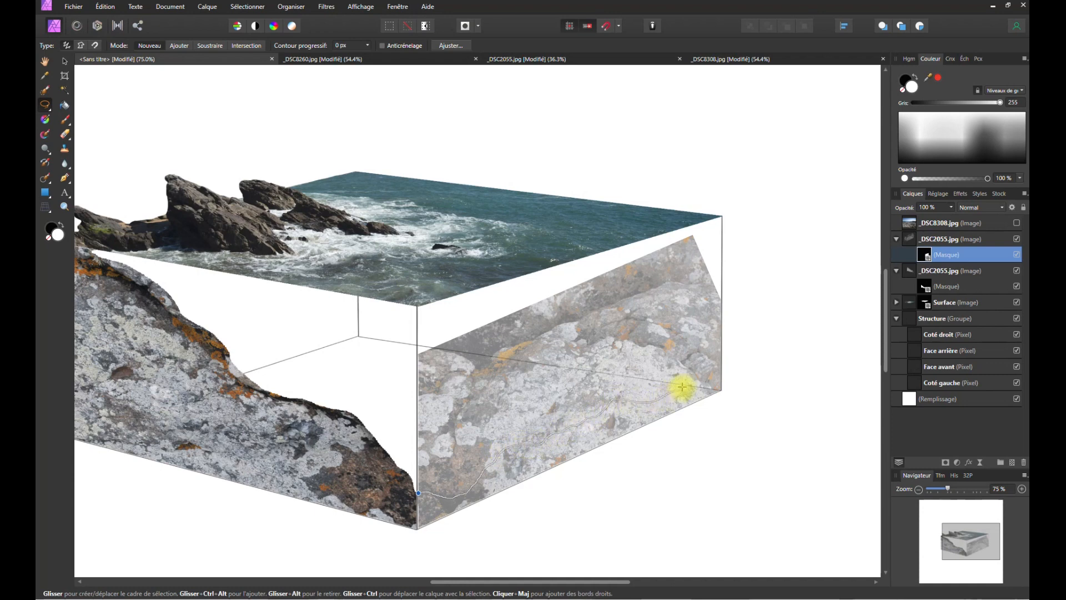
{"action": "left_click_drag", "start_coordinate": [719, 358], "coordinate": [643, 523]}
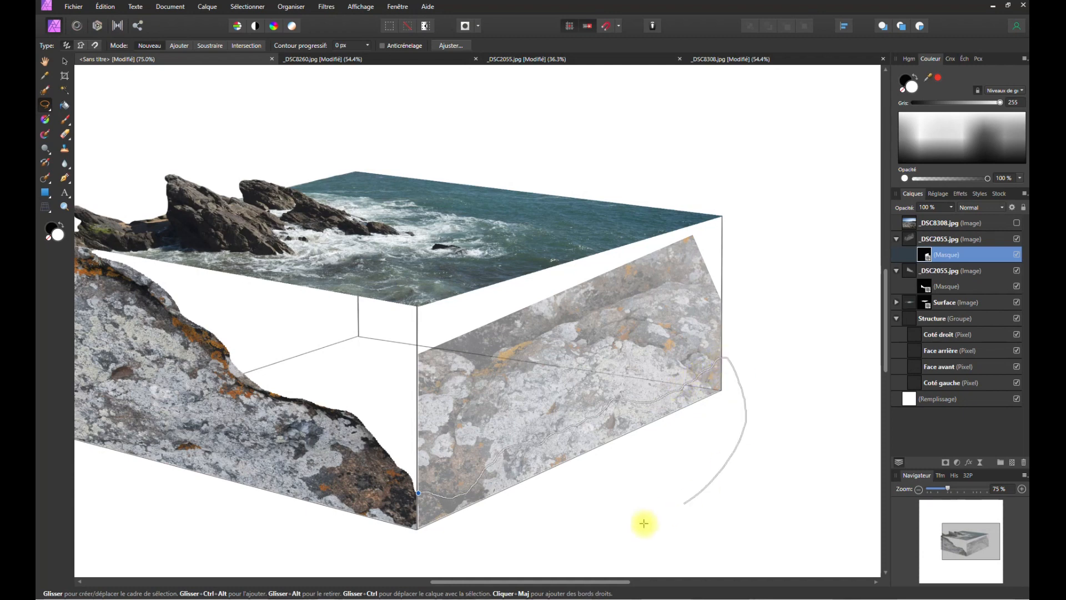
{"action": "mouse_move", "coordinate": [413, 546]}
{"action": "left_mouse_down"}
{"action": "mouse_move", "coordinate": [402, 520]}
{"action": "mouse_move", "coordinate": [418, 493]}
{"action": "left_mouse_up"}
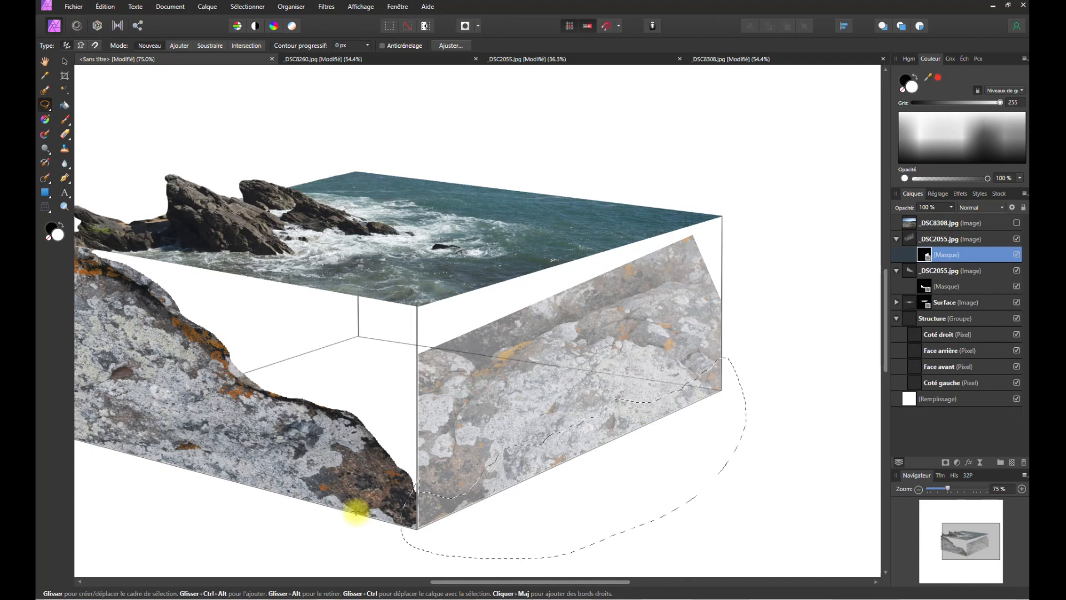
{"action": "key", "text": "ctrl+z"}
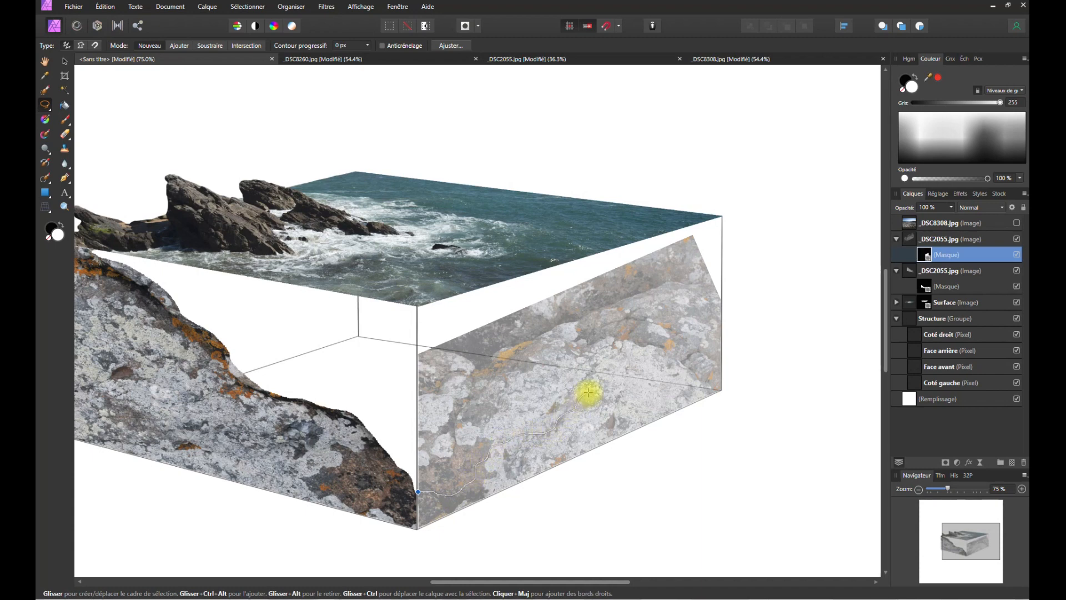
- Trace a freehand selection along an uneven low seabed profile and around the rock above it, and delete that area from the right-face mask
{"action": "left_click_drag", "start_coordinate": [678, 390], "coordinate": [707, 369]}
{"action": "mouse_move", "coordinate": [732, 289]}
{"action": "left_mouse_down"}
{"action": "mouse_move", "coordinate": [613, 203]}
{"action": "mouse_move", "coordinate": [442, 257]}
{"action": "mouse_move", "coordinate": [362, 353]}
{"action": "mouse_move", "coordinate": [407, 507]}
{"action": "left_mouse_up"}
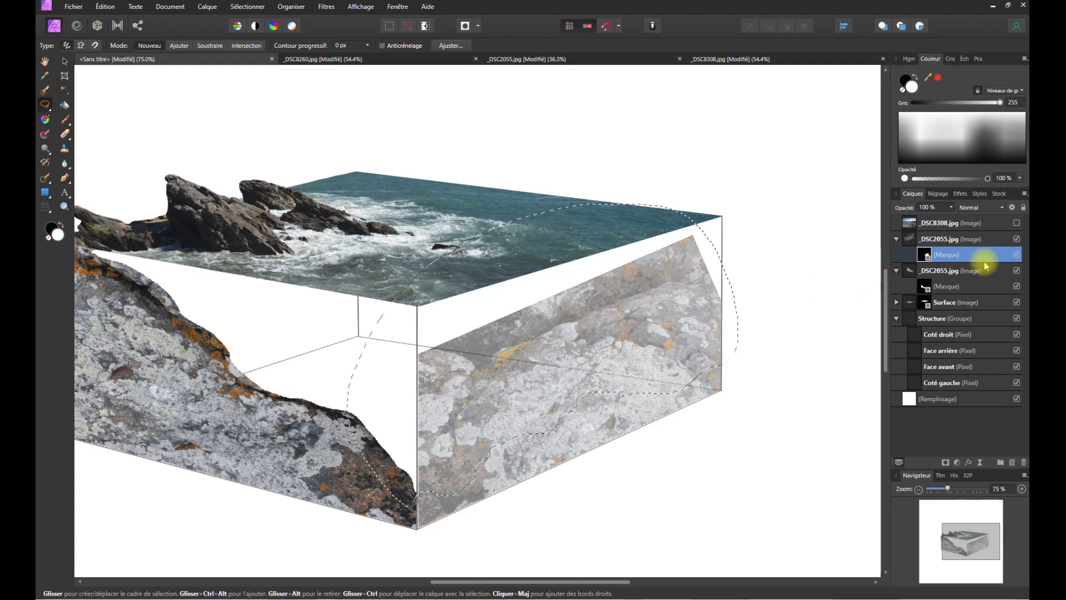
{"action": "key", "text": "Delete"}
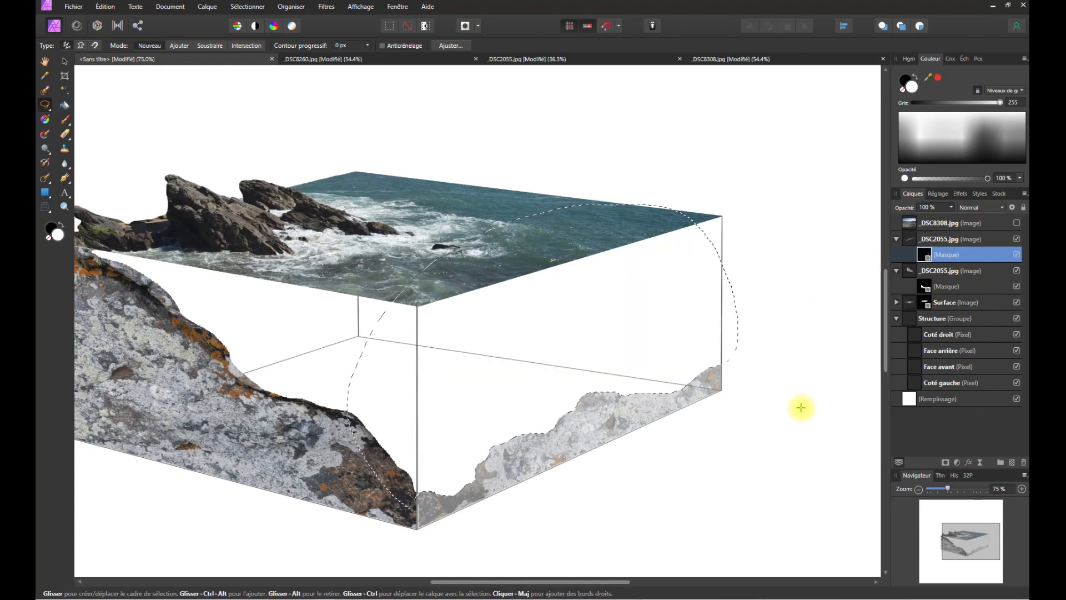
- Restore the upper _DSC2055.jpg layer's opacity to 100% and clear the selection
{"action": "left_click", "coordinate": [928, 239]}
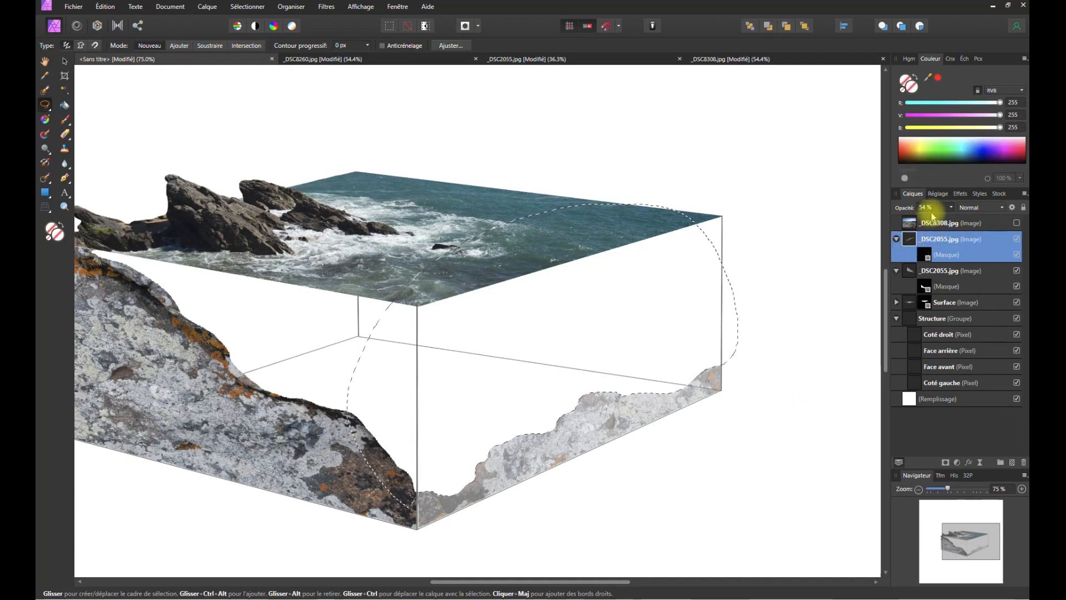
{"action": "left_click", "coordinate": [951, 207]}
{"action": "left_click_drag", "start_coordinate": [953, 217], "coordinate": [992, 217]}
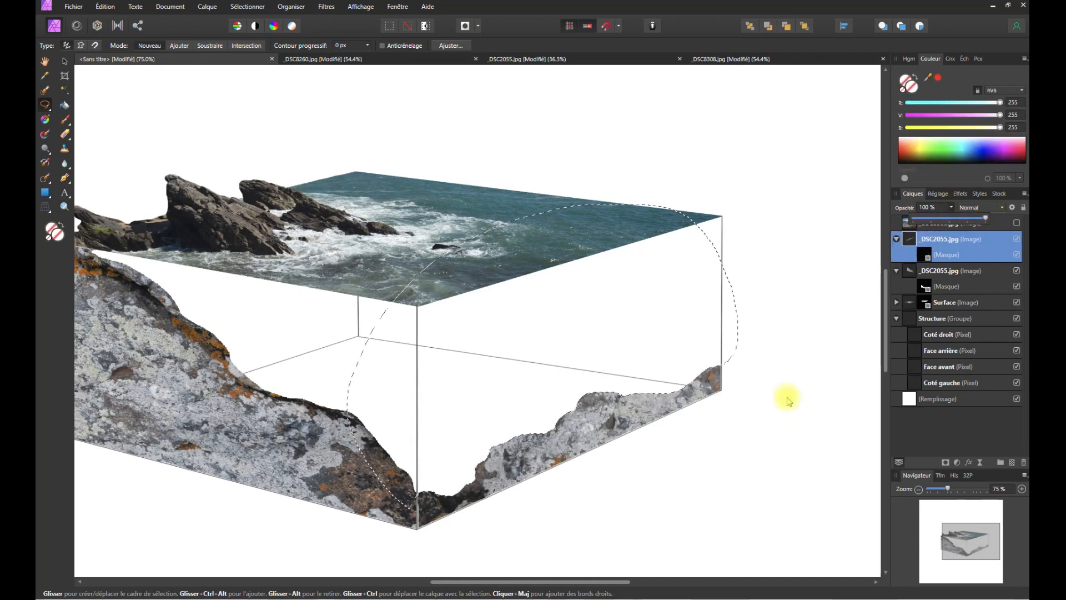
{"action": "key", "text": "ctrl+d"}
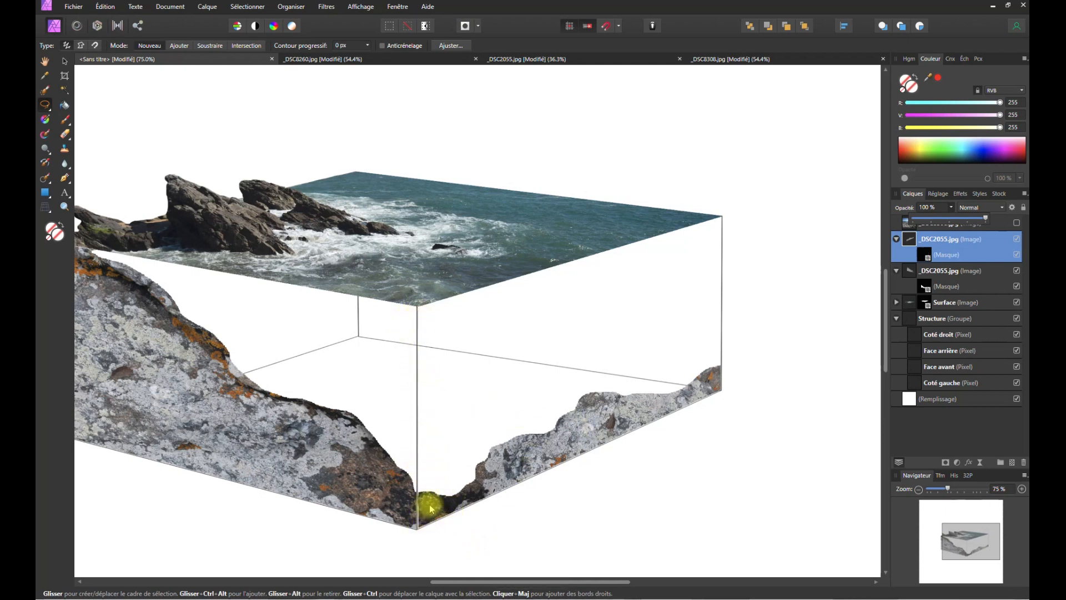
- Rasterise the upper _DSC2055.jpg layer with the Perspective tool and pull its lower front corner slightly down to the box's bottom corner
{"action": "left_click", "coordinate": [65, 61]}
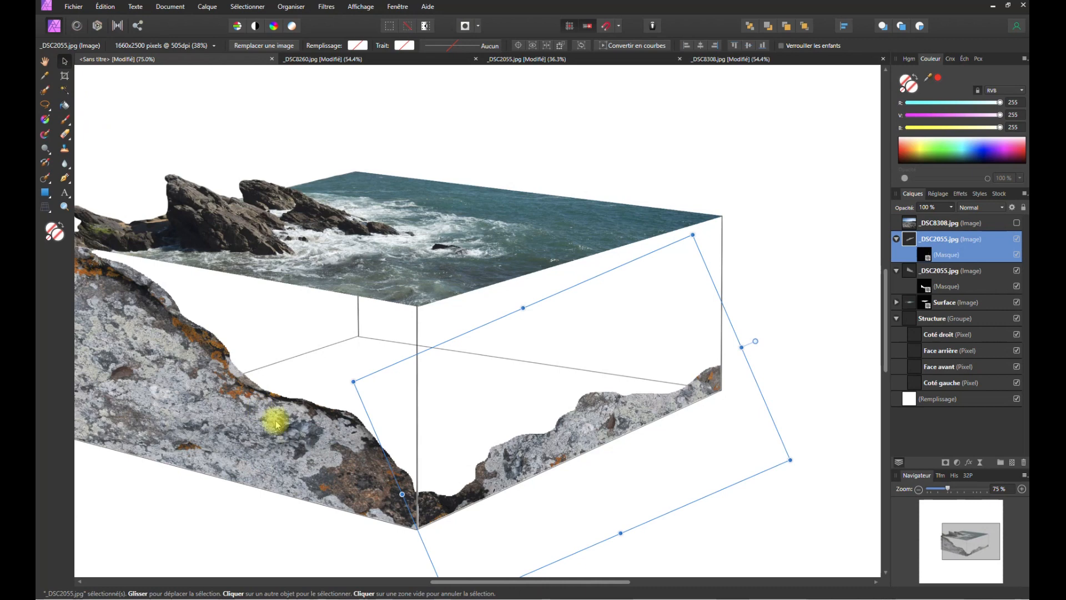
{"action": "left_click", "coordinate": [45, 208]}
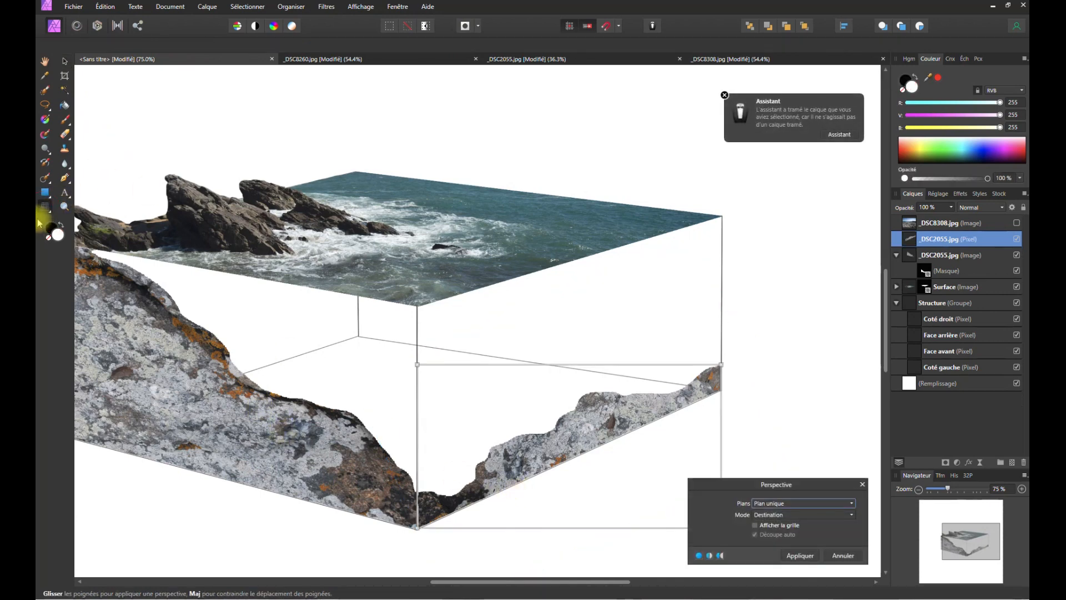
{"action": "left_click", "coordinate": [1022, 490]}
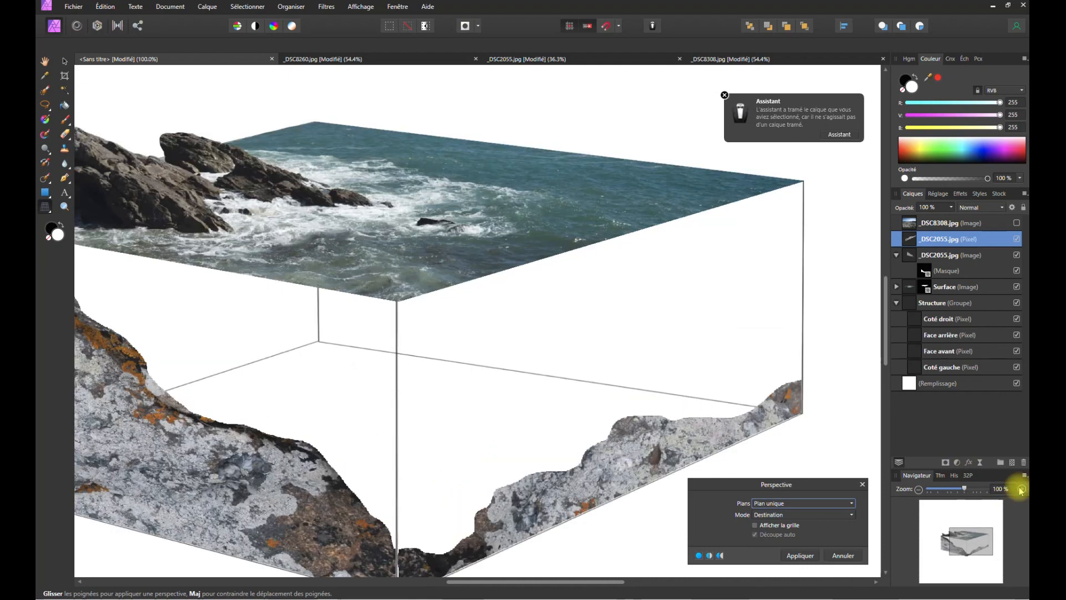
{"action": "left_click", "coordinate": [1022, 489]}
{"action": "key", "text": "space"}
{"action": "left_click_drag", "start_coordinate": [543, 388], "coordinate": [500, 118]}
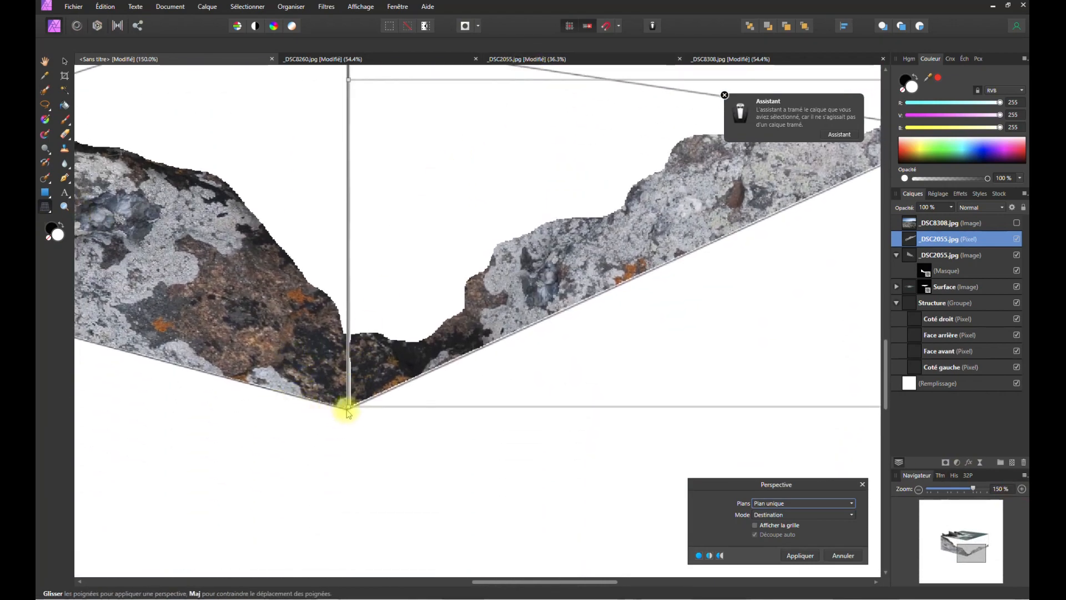
{"action": "left_click_drag", "start_coordinate": [349, 409], "coordinate": [349, 411]}
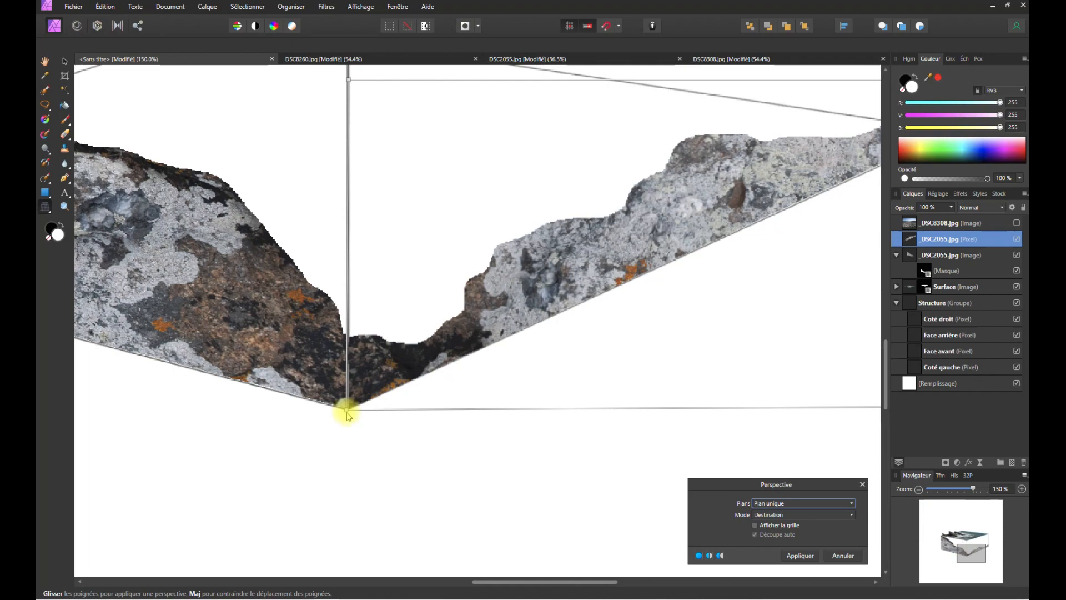
- Try to adjust the perspective of the lower _DSC2055.jpg layer by shifting its outer upper corner
{"action": "key", "text": "space"}
{"action": "left_click_drag", "start_coordinate": [611, 332], "coordinate": [545, 471]}
{"action": "left_click_drag", "start_coordinate": [470, 407], "coordinate": [443, 523]}
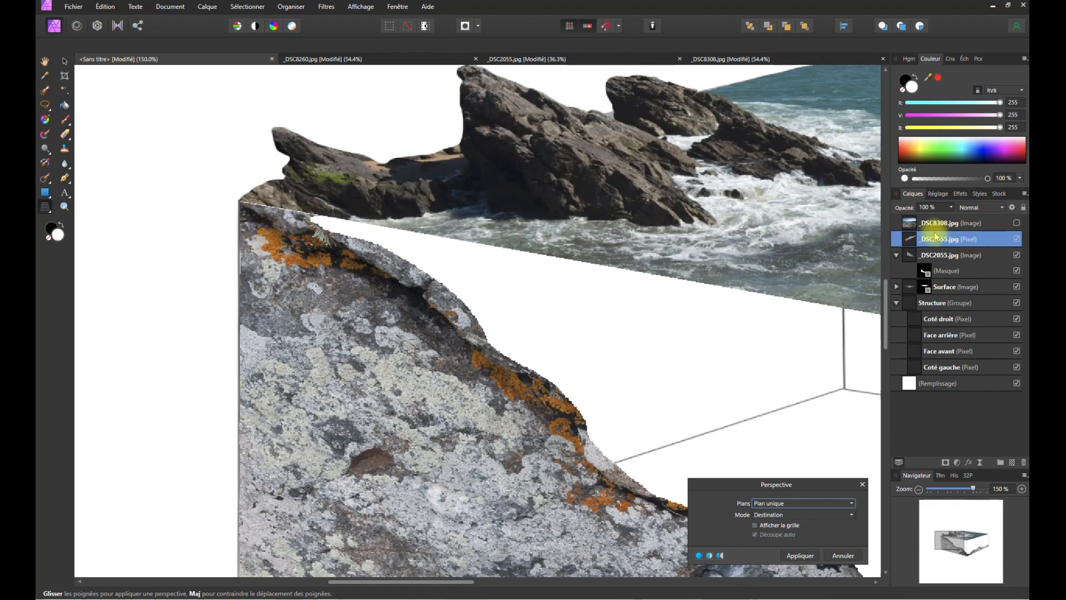
{"action": "left_click", "coordinate": [929, 255]}
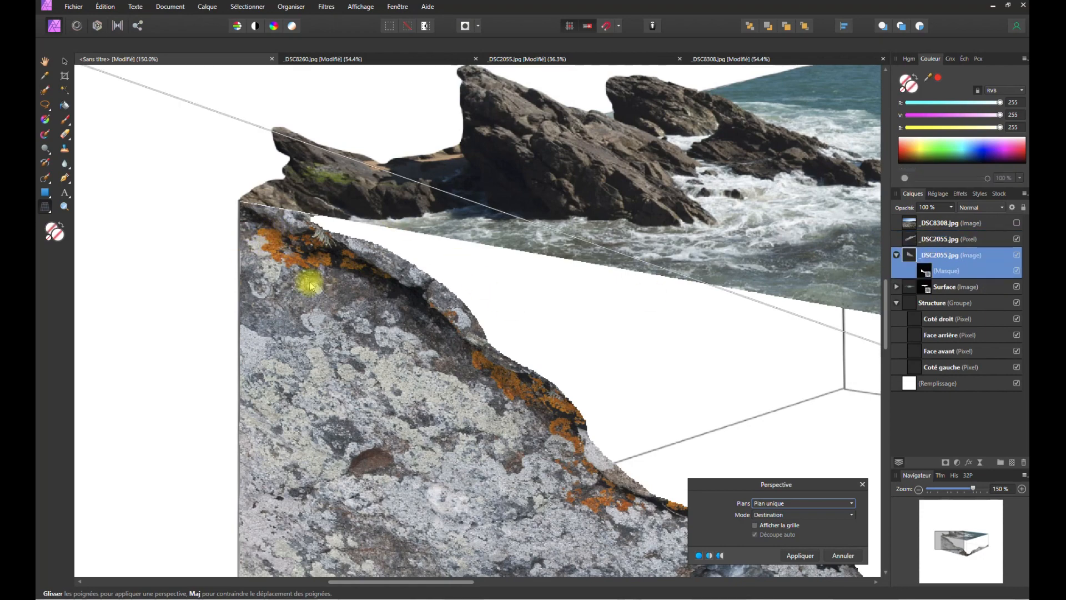
{"action": "left_click", "coordinate": [919, 490]}
{"action": "left_click", "coordinate": [919, 489]}
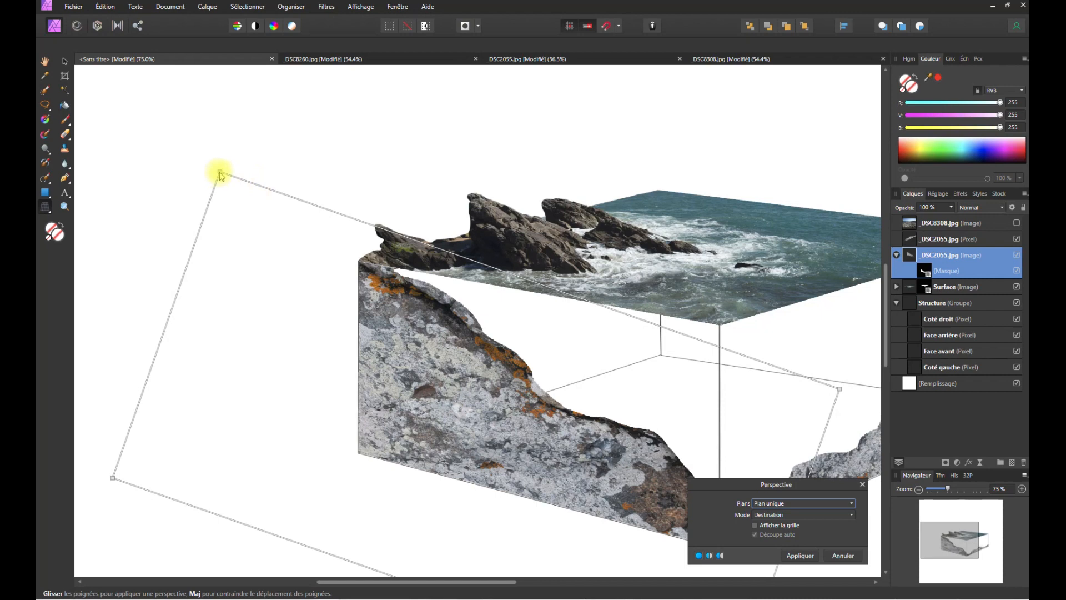
{"action": "left_click_drag", "start_coordinate": [221, 173], "coordinate": [221, 169]}
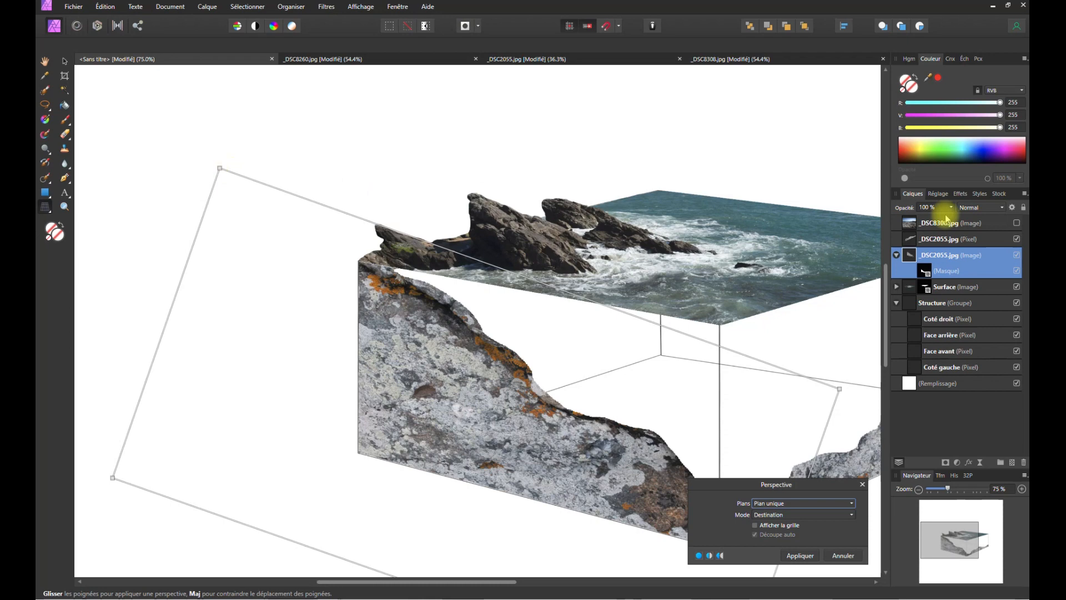
{"action": "left_click", "coordinate": [935, 254]}
{"action": "left_click", "coordinate": [909, 255]}
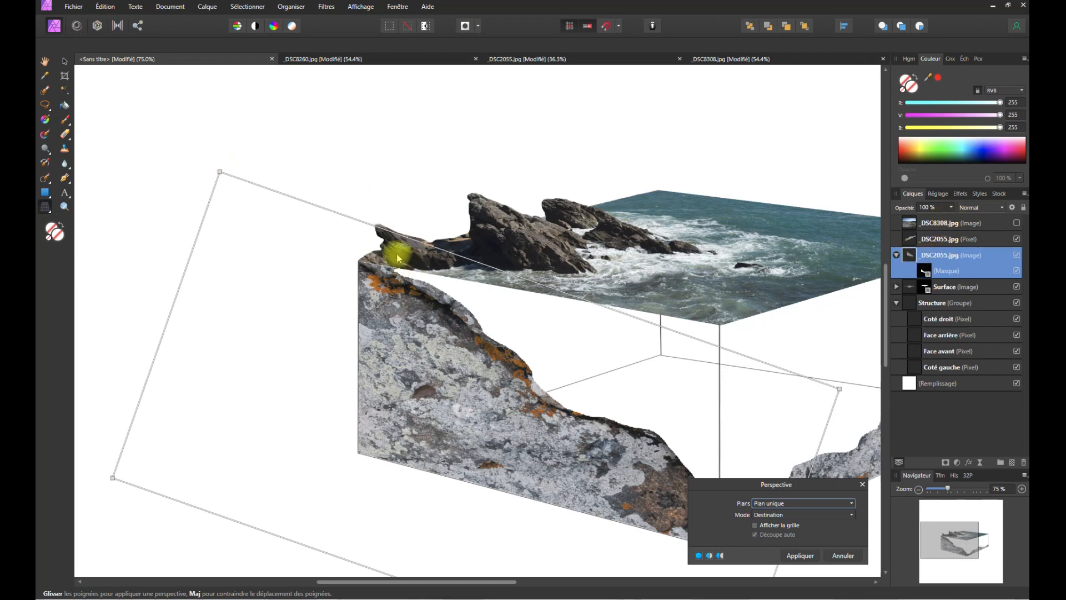
{"action": "left_click_drag", "start_coordinate": [221, 173], "coordinate": [227, 170]}
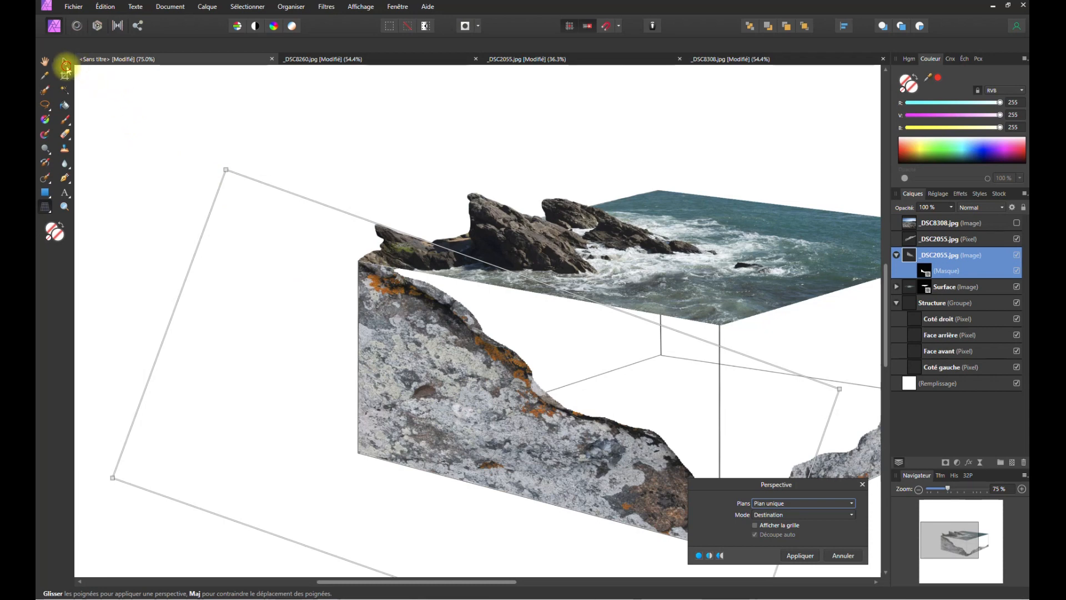
- Stretch the lower _DSC2055.jpg layer slightly outward past the left face's outer edge, undoing the adjustment on its opposite side
{"action": "left_click", "coordinate": [65, 63]}
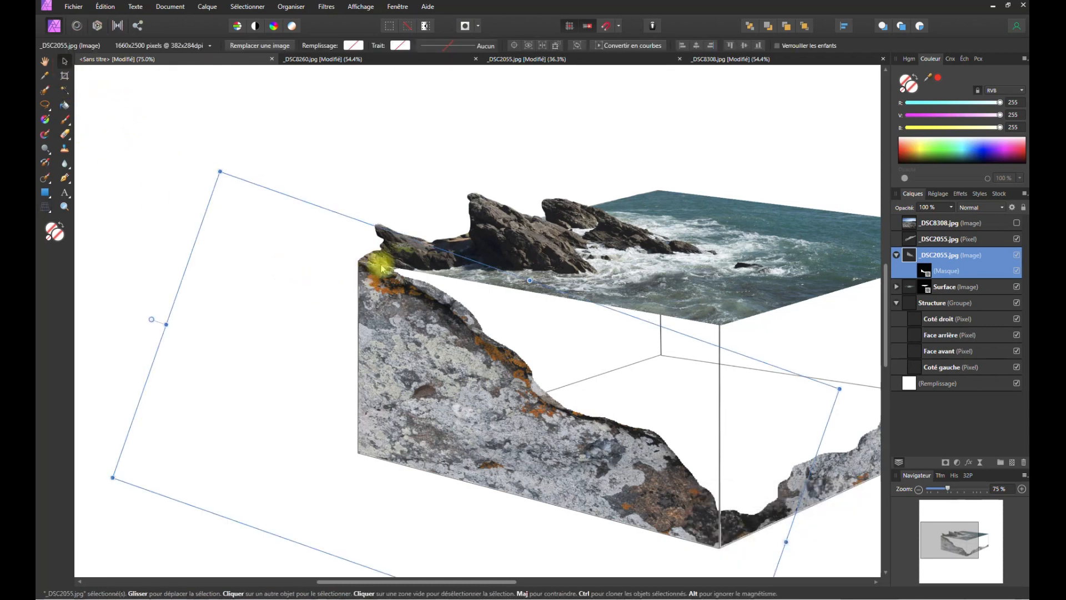
{"action": "left_click_drag", "start_coordinate": [529, 280], "coordinate": [529, 280]}
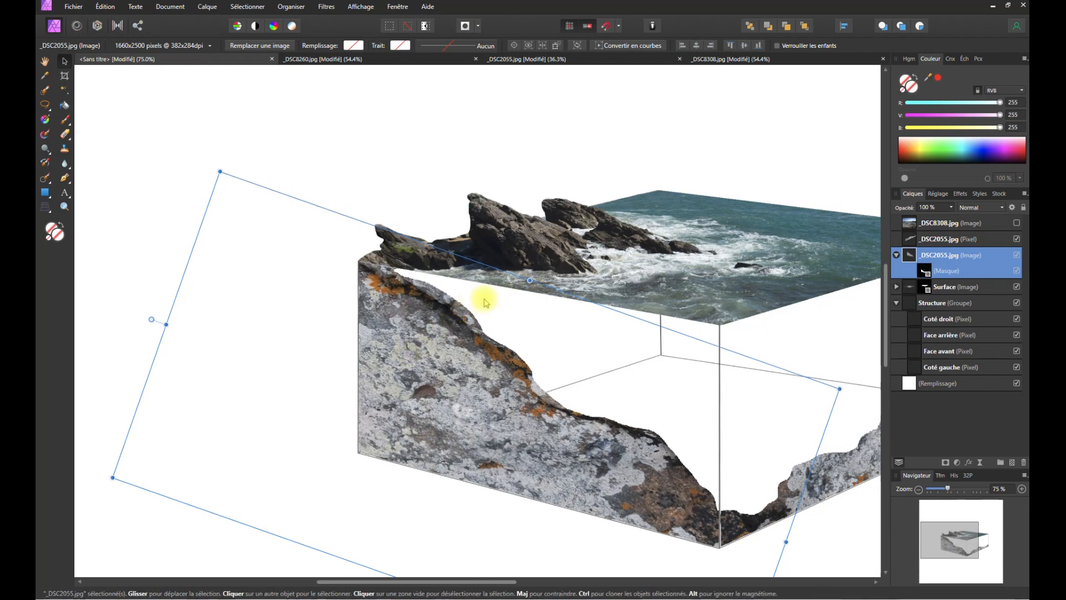
{"action": "left_click_drag", "start_coordinate": [530, 280], "coordinate": [529, 279]}
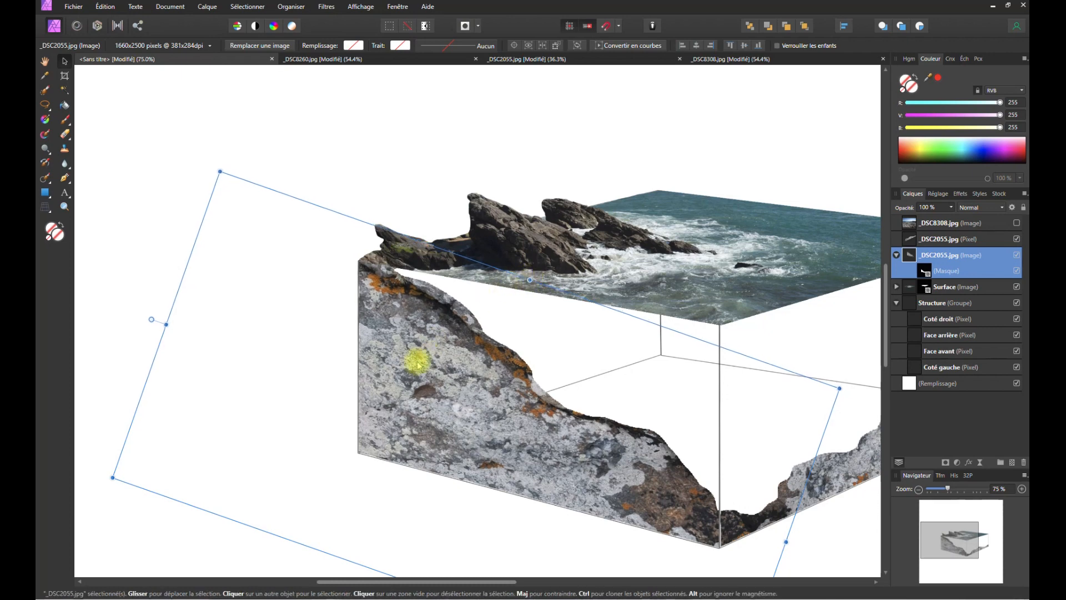
{"action": "left_click_drag", "start_coordinate": [167, 324], "coordinate": [164, 323]}
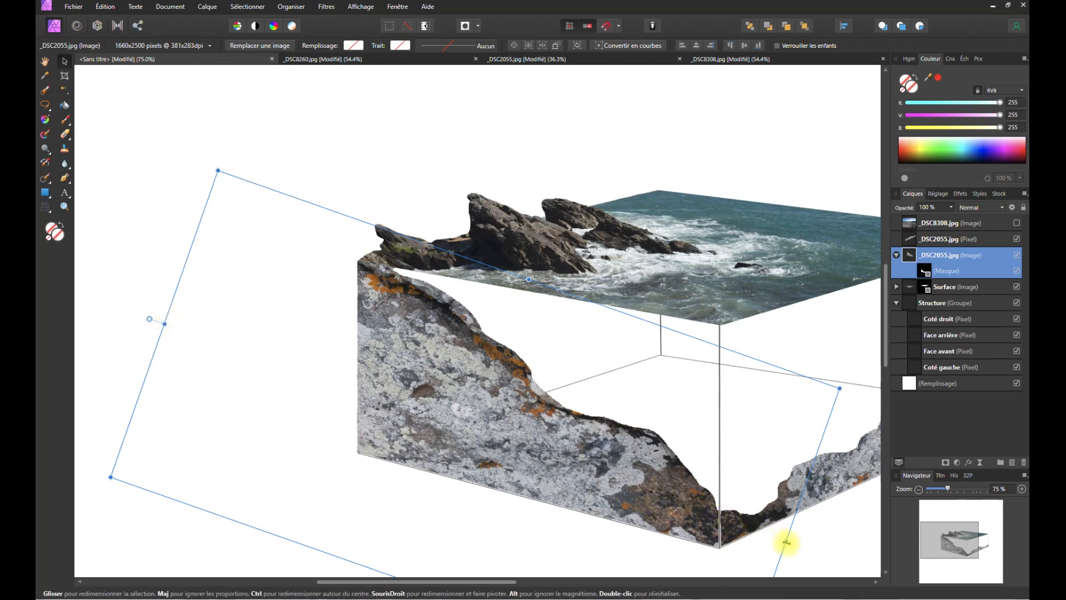
{"action": "left_click_drag", "start_coordinate": [786, 543], "coordinate": [784, 542]}
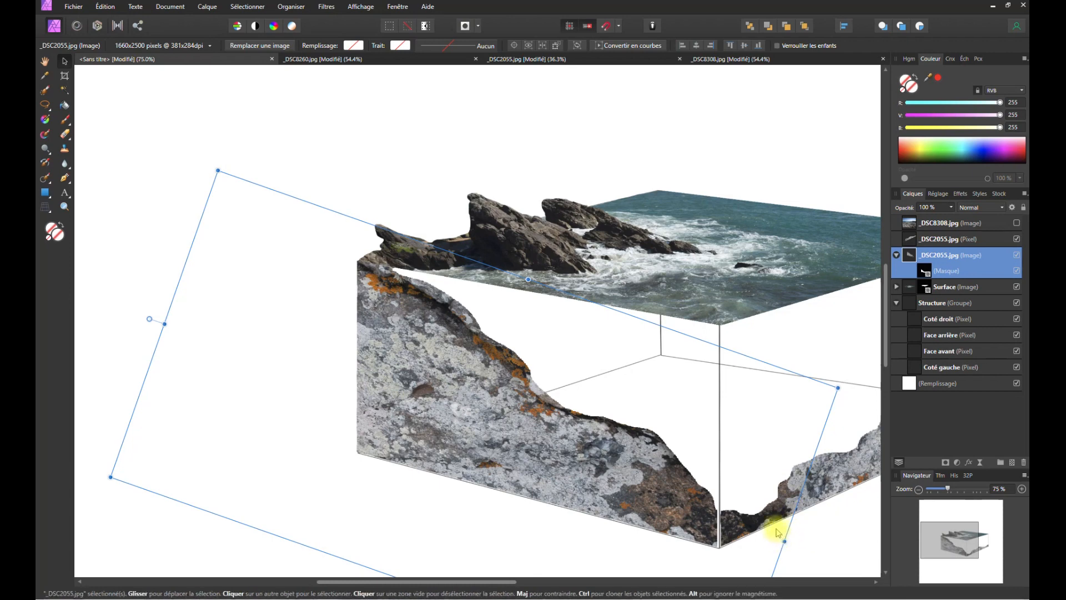
{"action": "key", "text": "ctrl+z"}
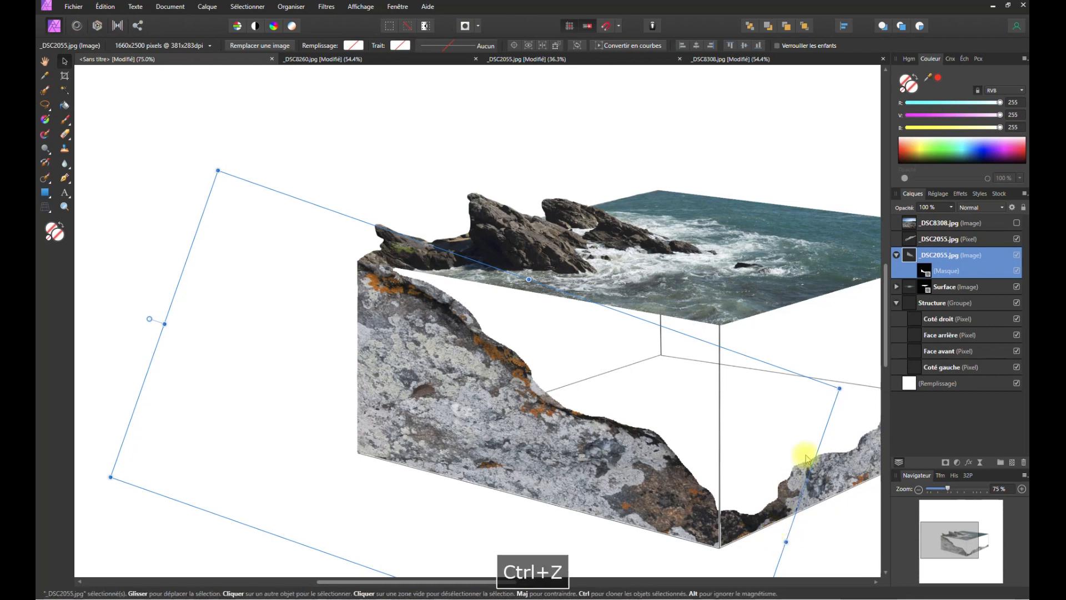
- Pull the lower front corner of the right-face rock layer slightly outward with the Perspective tool and clear the layer selection
{"action": "left_click", "coordinate": [937, 242]}
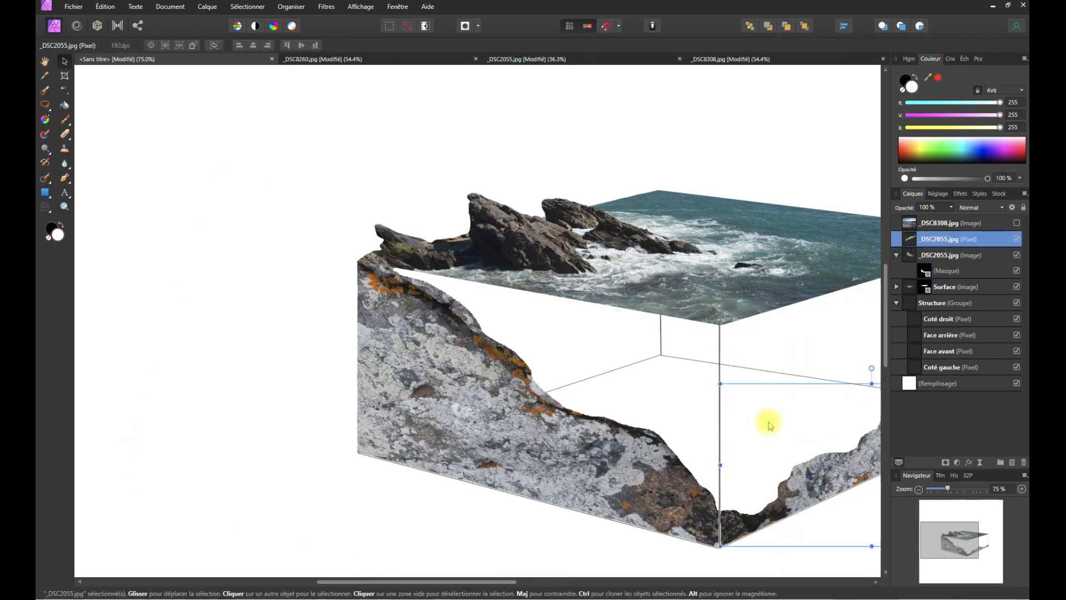
{"action": "left_click", "coordinate": [45, 206]}
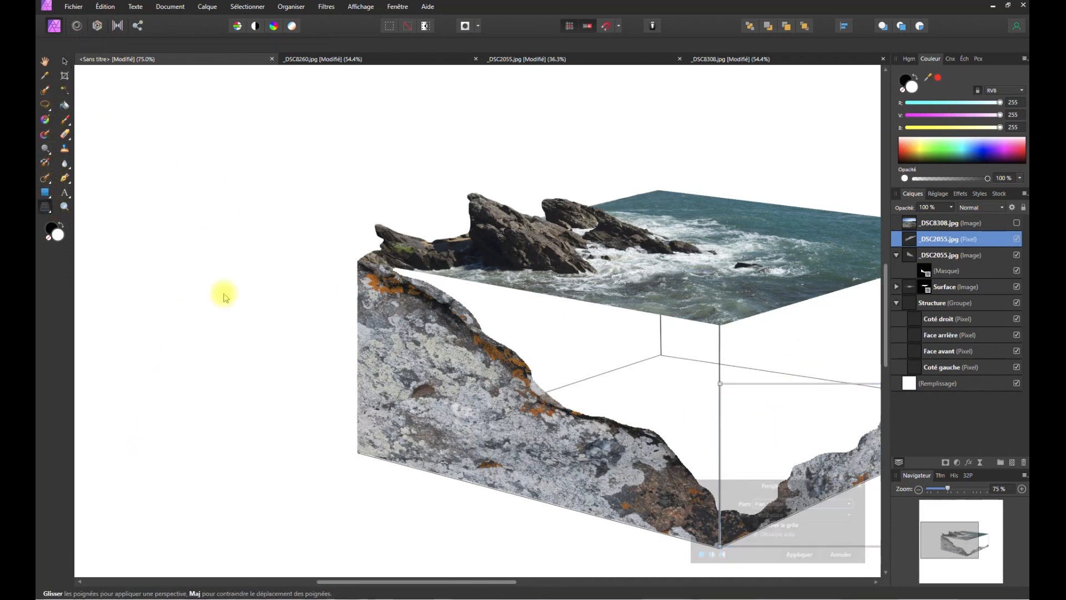
{"action": "key", "text": "space"}
{"action": "left_click_drag", "start_coordinate": [600, 337], "coordinate": [235, 148]}
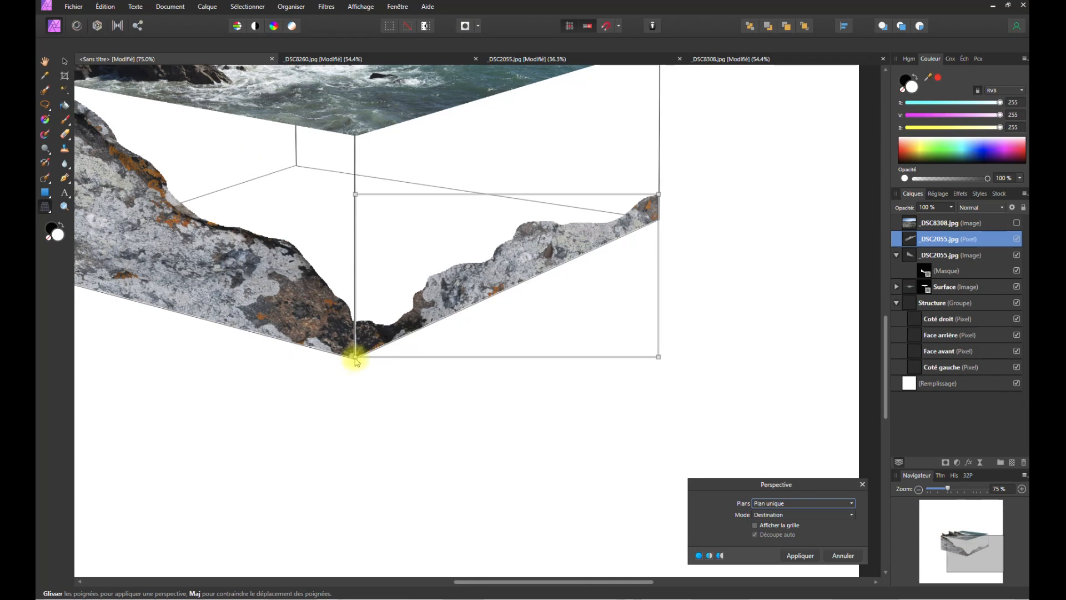
{"action": "left_click_drag", "start_coordinate": [354, 359], "coordinate": [355, 361]}
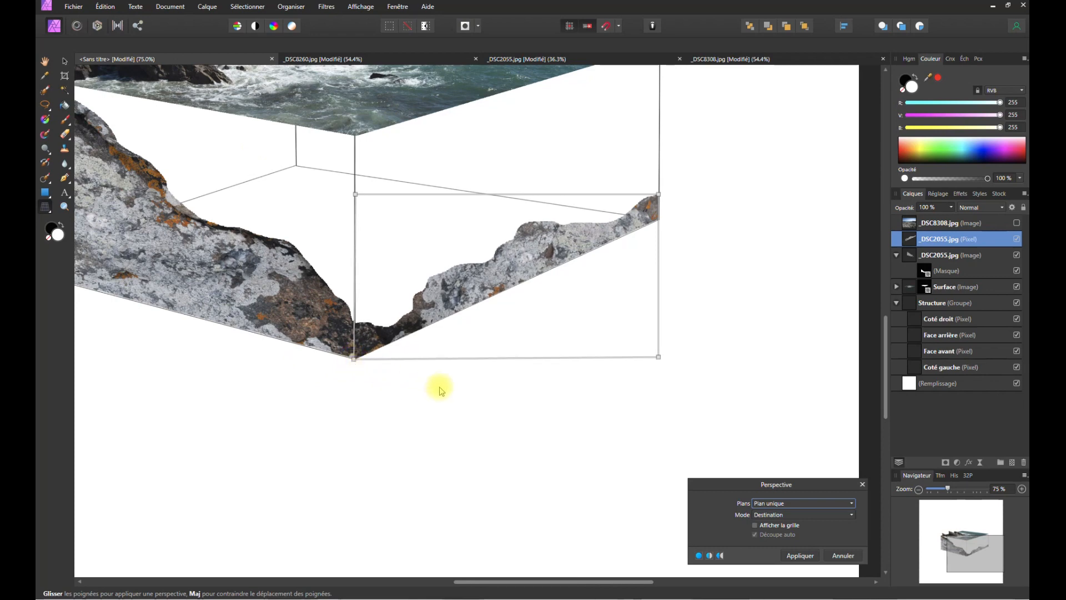
{"action": "left_click", "coordinate": [63, 63]}
{"action": "left_click", "coordinate": [847, 254]}
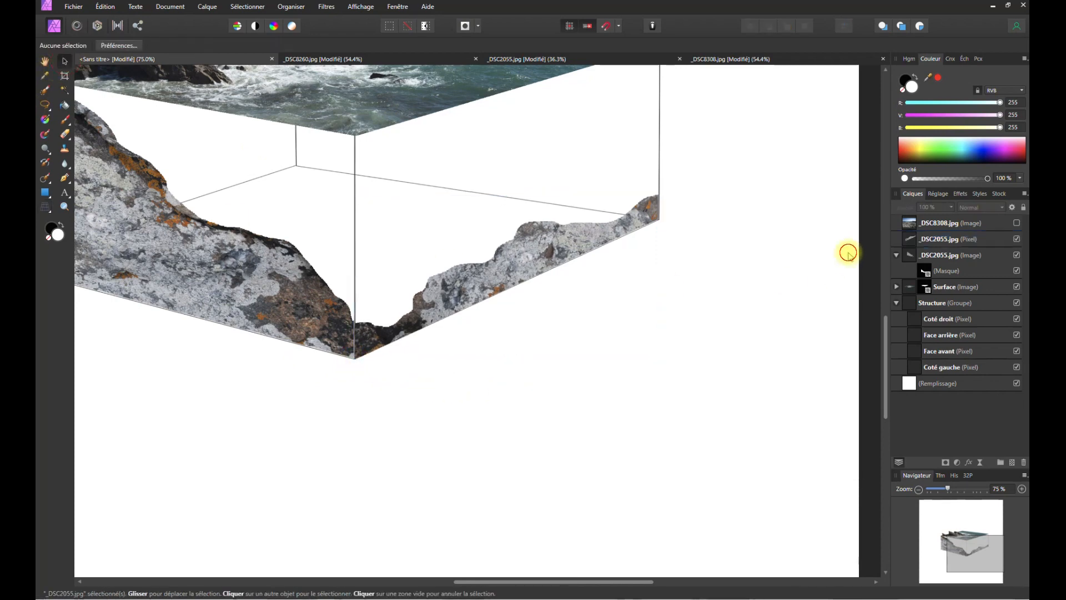
- Check the _DSC8308.jpg source photo in its own document, then select and show the _DSC8308.jpg layer in the composition
{"action": "key", "text": "space"}
{"action": "left_click_drag", "start_coordinate": [407, 350], "coordinate": [563, 440]}
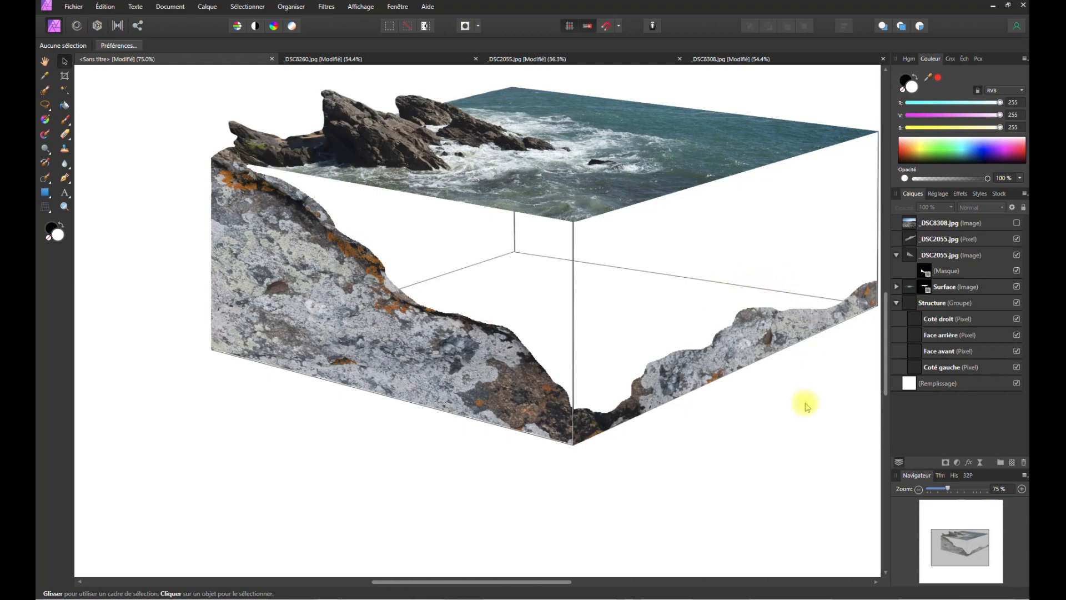
{"action": "key", "text": "space"}
{"action": "left_click_drag", "start_coordinate": [791, 404], "coordinate": [638, 429]}
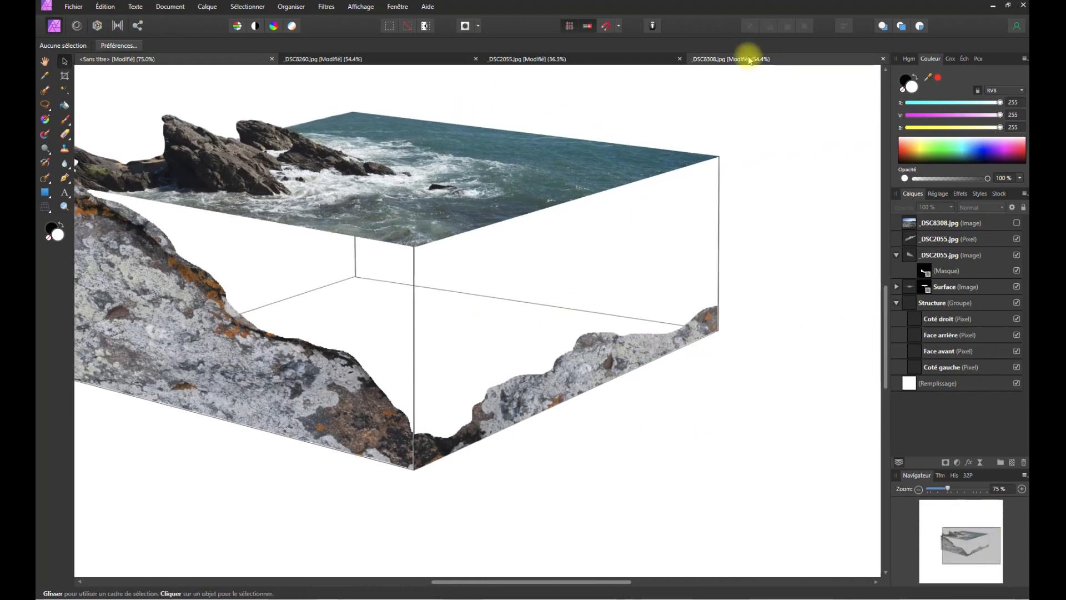
{"action": "left_click", "coordinate": [744, 59]}
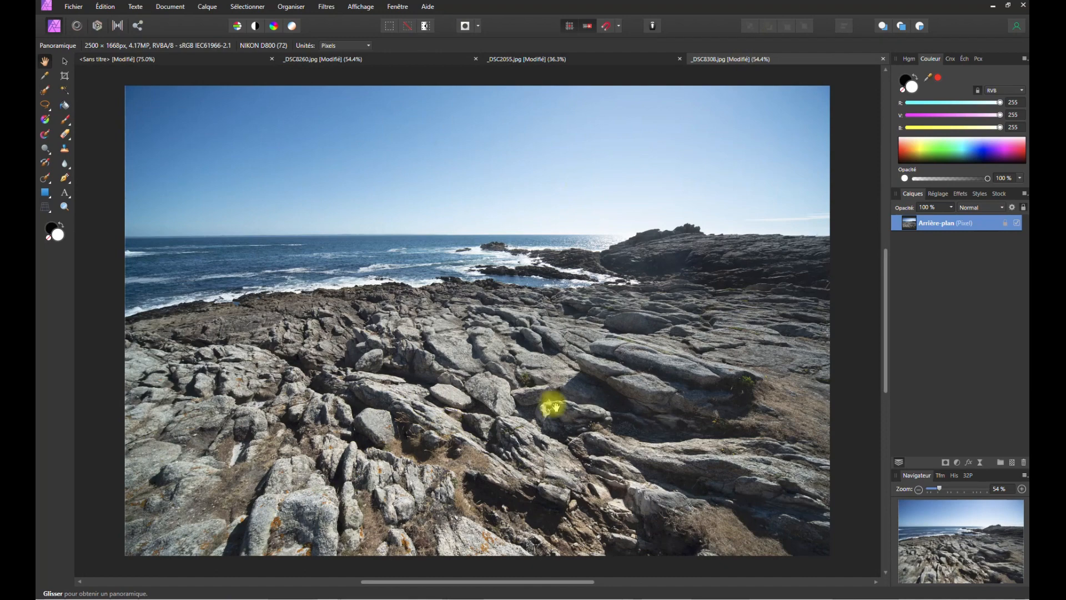
{"action": "left_click", "coordinate": [172, 58]}
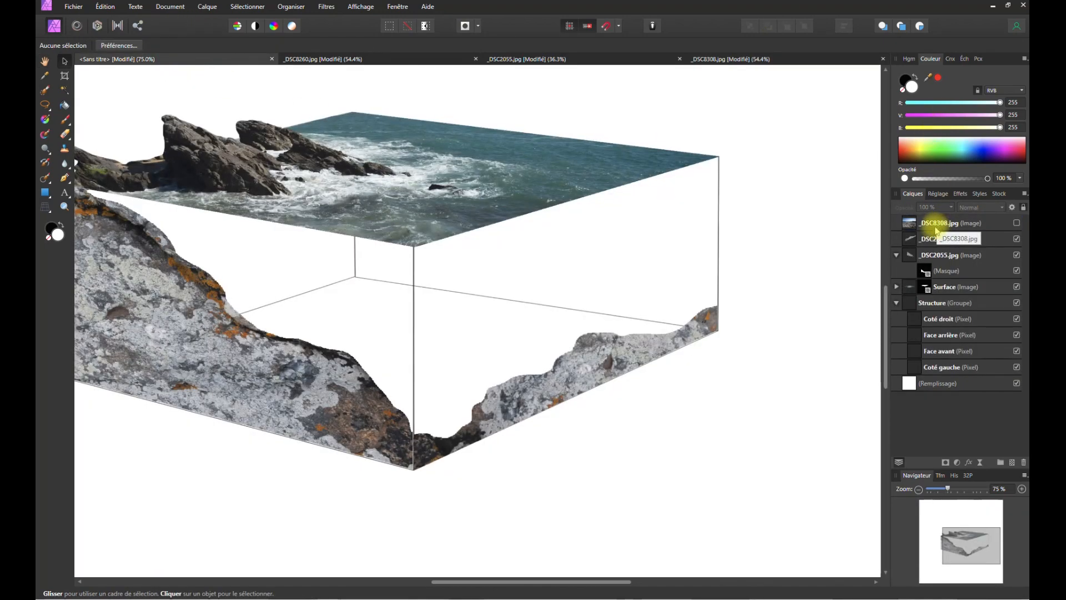
{"action": "left_click", "coordinate": [922, 243]}
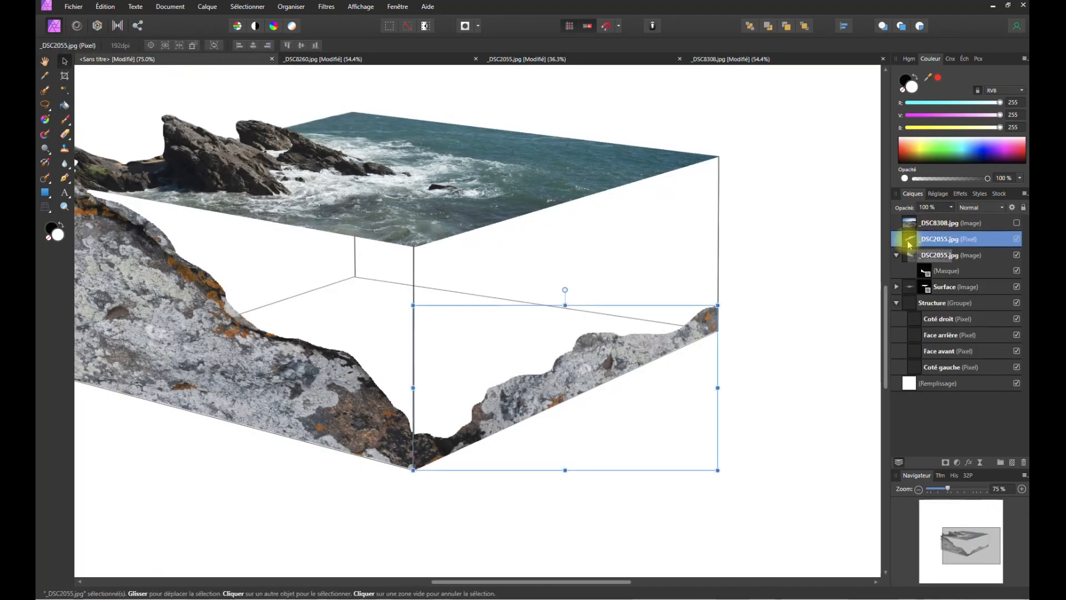
{"action": "left_click", "coordinate": [932, 225]}
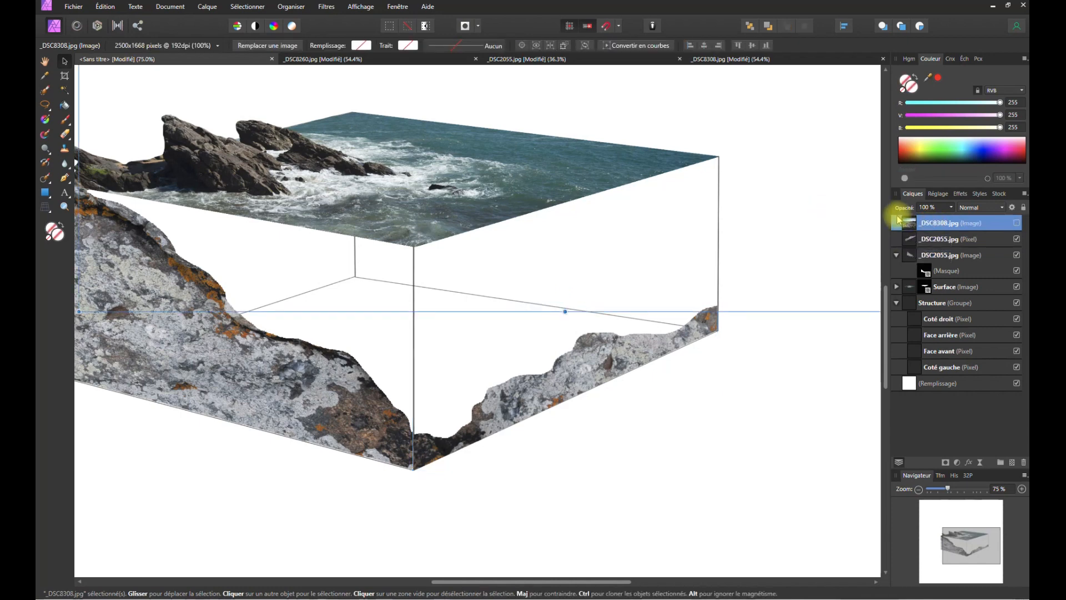
{"action": "left_click", "coordinate": [1017, 223]}
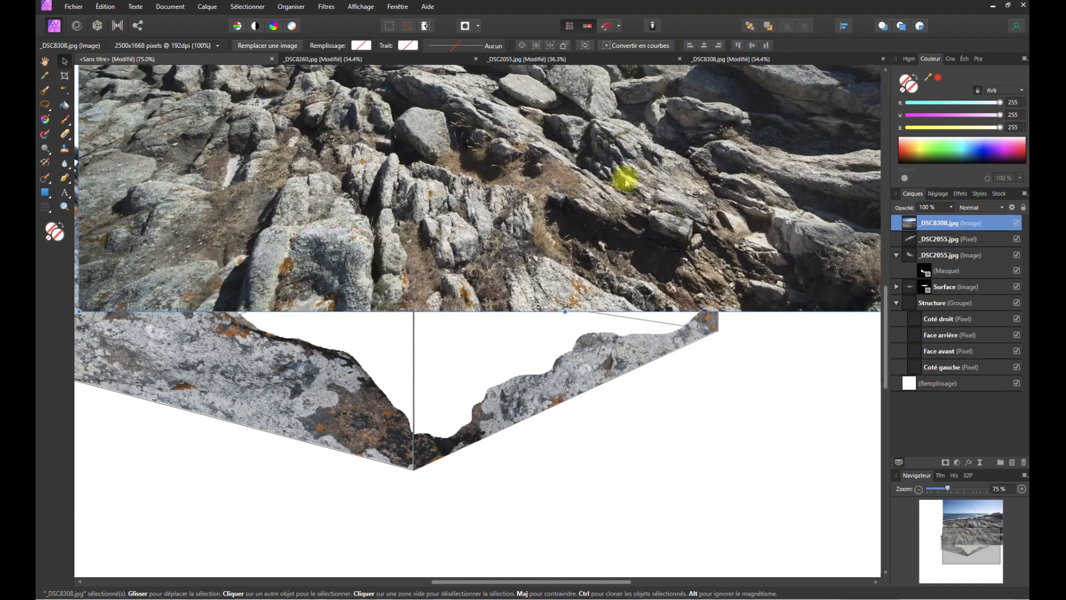
- Scale the _DSC8308.jpg photo down proportionally to about 219 dpi and position it over the box
{"action": "left_click_drag", "start_coordinate": [494, 173], "coordinate": [513, 328]}
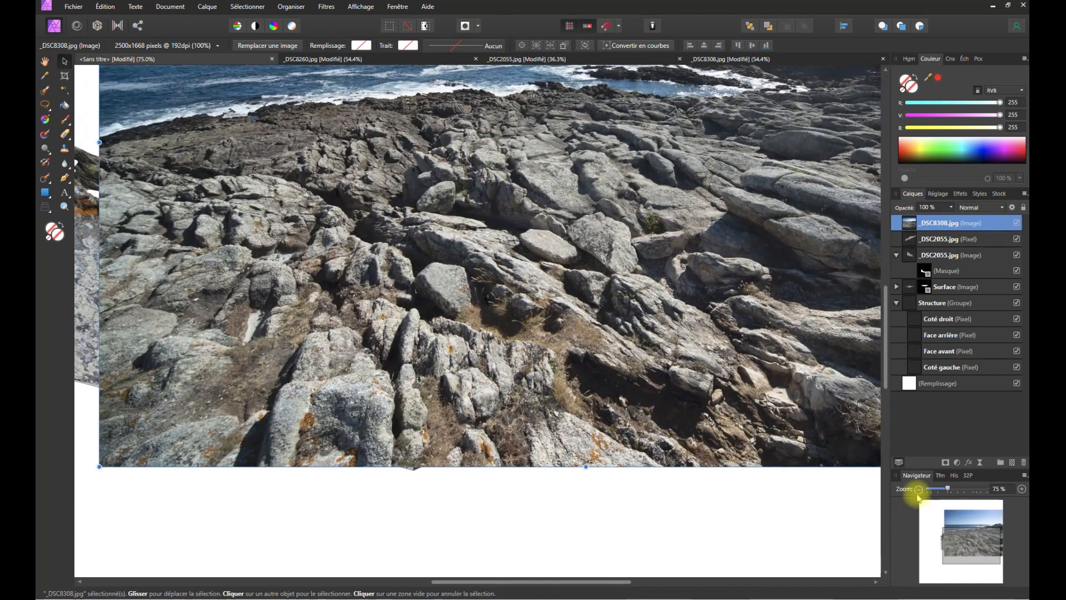
{"action": "left_click", "coordinate": [918, 491]}
{"action": "left_click", "coordinate": [918, 491]}
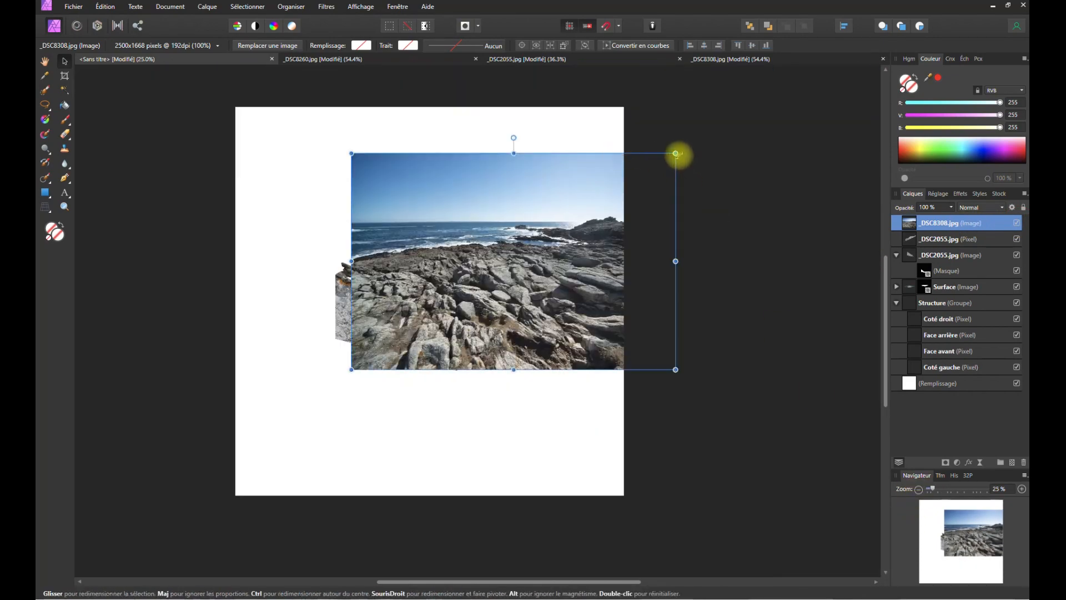
{"action": "left_click_drag", "start_coordinate": [676, 153], "coordinate": [635, 171]}
{"action": "left_click_drag", "start_coordinate": [517, 250], "coordinate": [464, 271]}
- Set the _DSC8308.jpg layer's opacity to 56% and shift the photo up so its rocks overlie the interior of the box
{"action": "left_click", "coordinate": [952, 208]}
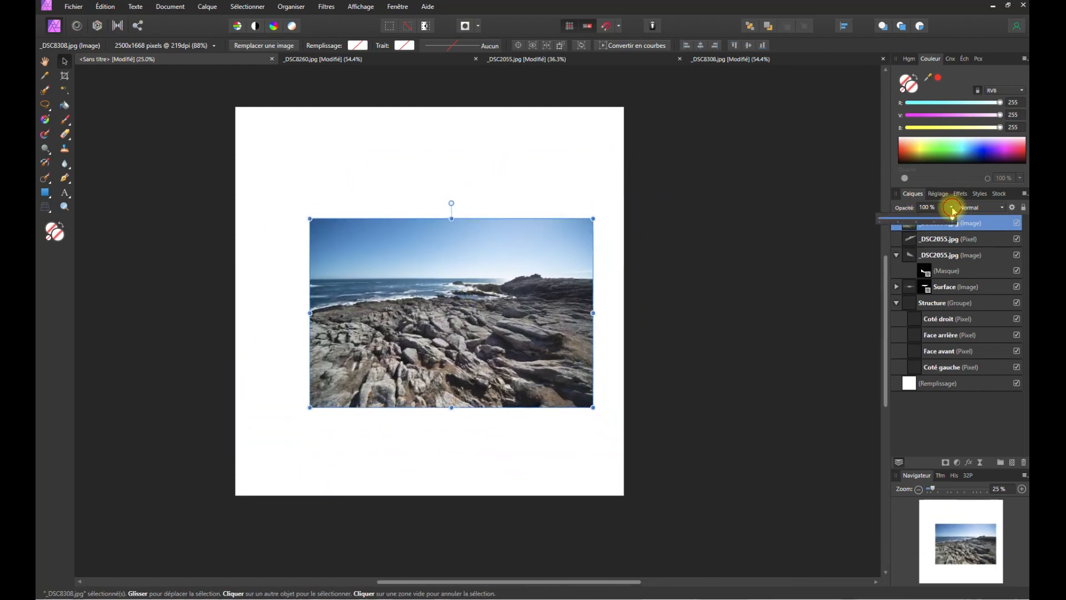
{"action": "left_click_drag", "start_coordinate": [952, 220], "coordinate": [922, 219]}
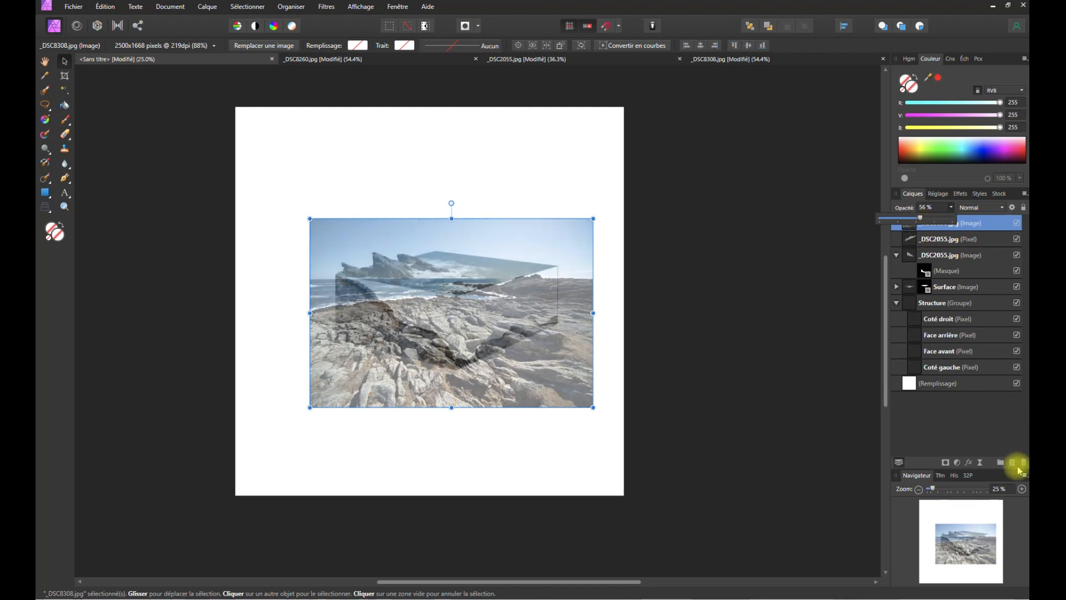
{"action": "left_click", "coordinate": [1022, 489]}
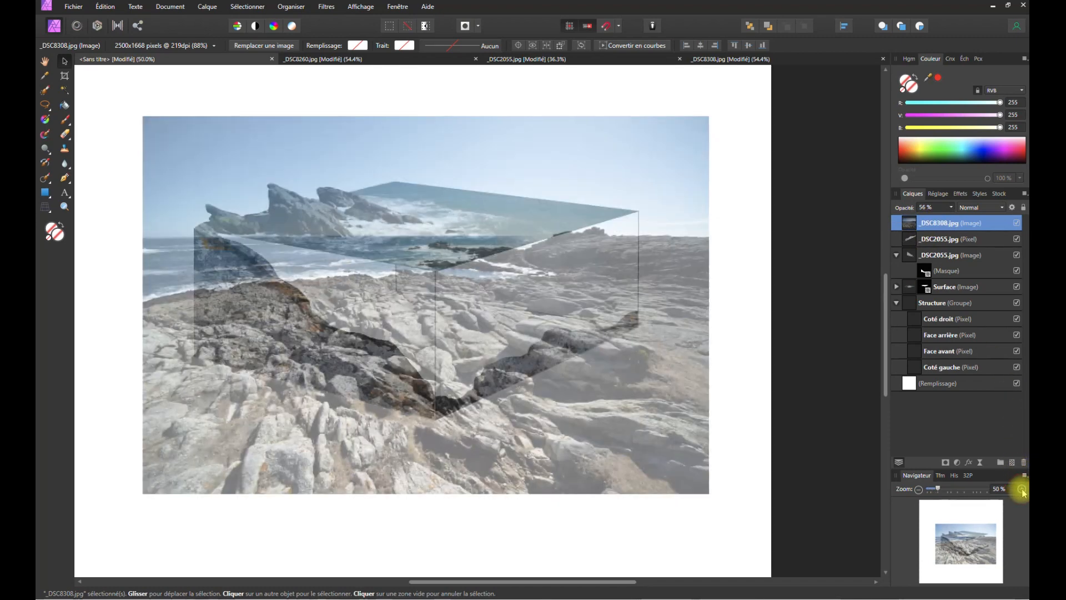
{"action": "left_click_drag", "start_coordinate": [508, 308], "coordinate": [538, 261]}
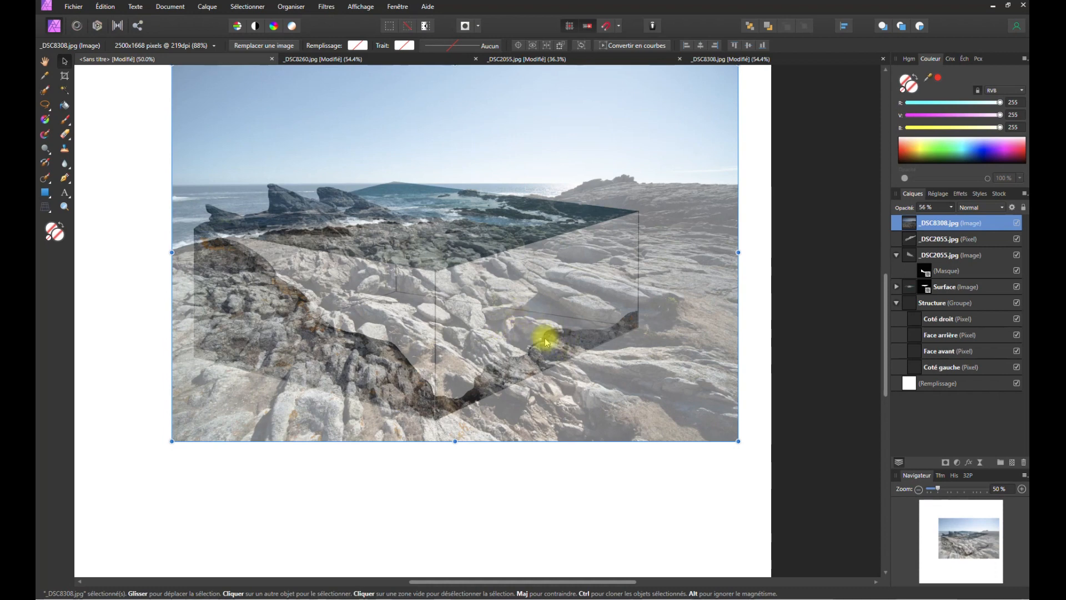
- Enlarge the _DSC8308.jpg photo slightly to about 208 dpi and shift it up so its rocks fill the box's front faces
{"action": "left_click_drag", "start_coordinate": [572, 311], "coordinate": [585, 314]}
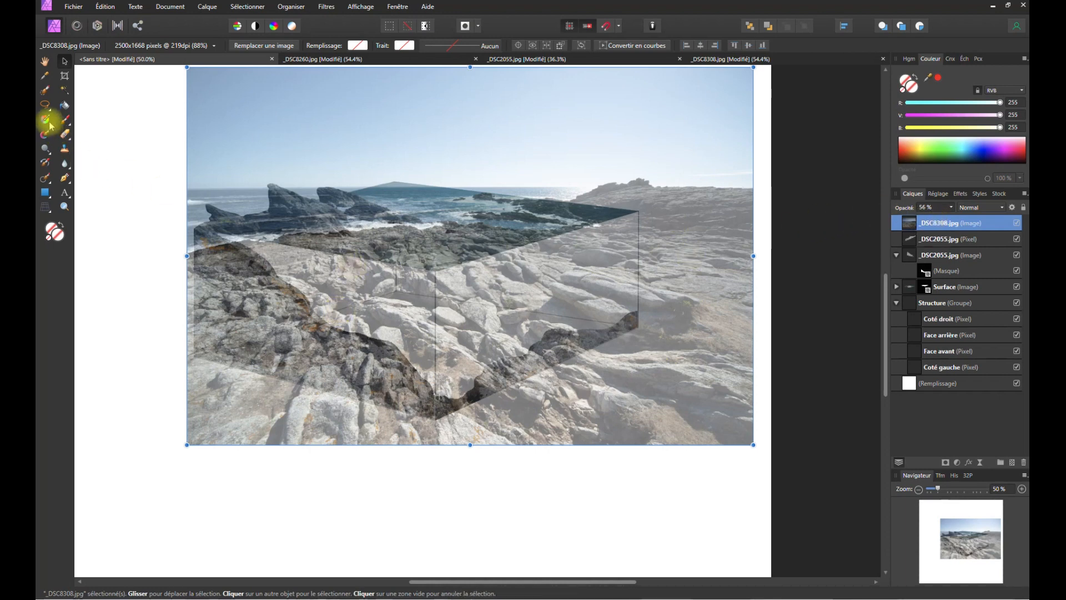
{"action": "left_click", "coordinate": [46, 104]}
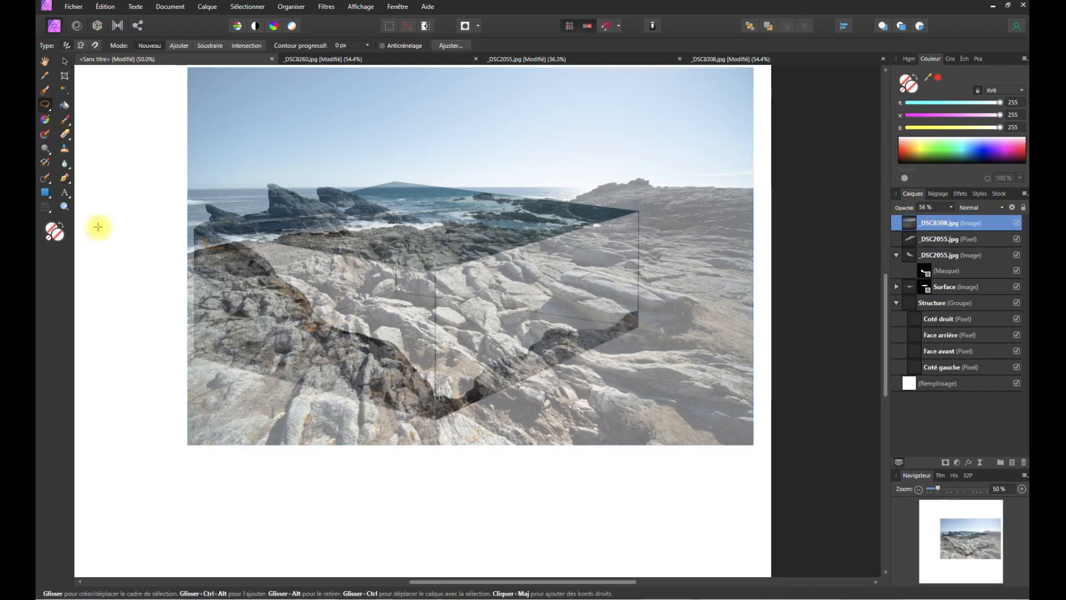
{"action": "left_click", "coordinate": [64, 61]}
{"action": "left_click_drag", "start_coordinate": [416, 285], "coordinate": [409, 284]}
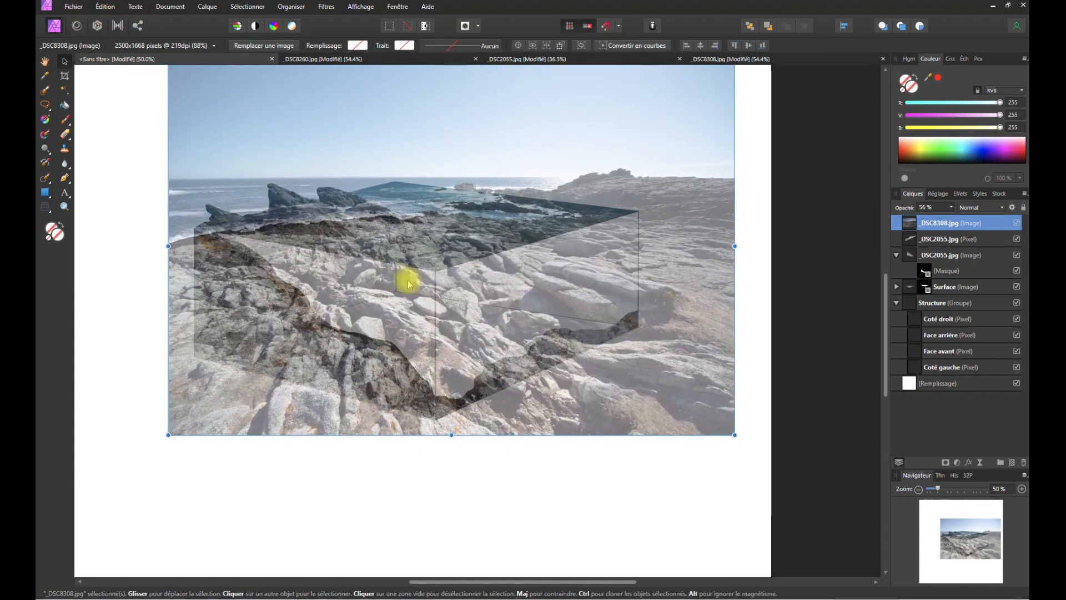
{"action": "left_click_drag", "start_coordinate": [536, 324], "coordinate": [538, 326]}
{"action": "left_click_drag", "start_coordinate": [731, 442], "coordinate": [755, 459]}
{"action": "left_click_drag", "start_coordinate": [632, 409], "coordinate": [608, 379]}
{"action": "left_click_drag", "start_coordinate": [732, 431], "coordinate": [733, 447]}
{"action": "mouse_move", "coordinate": [554, 317]}
{"action": "left_mouse_down"}
{"action": "mouse_move", "coordinate": [559, 302]}
{"action": "mouse_move", "coordinate": [572, 312]}
{"action": "left_mouse_up"}
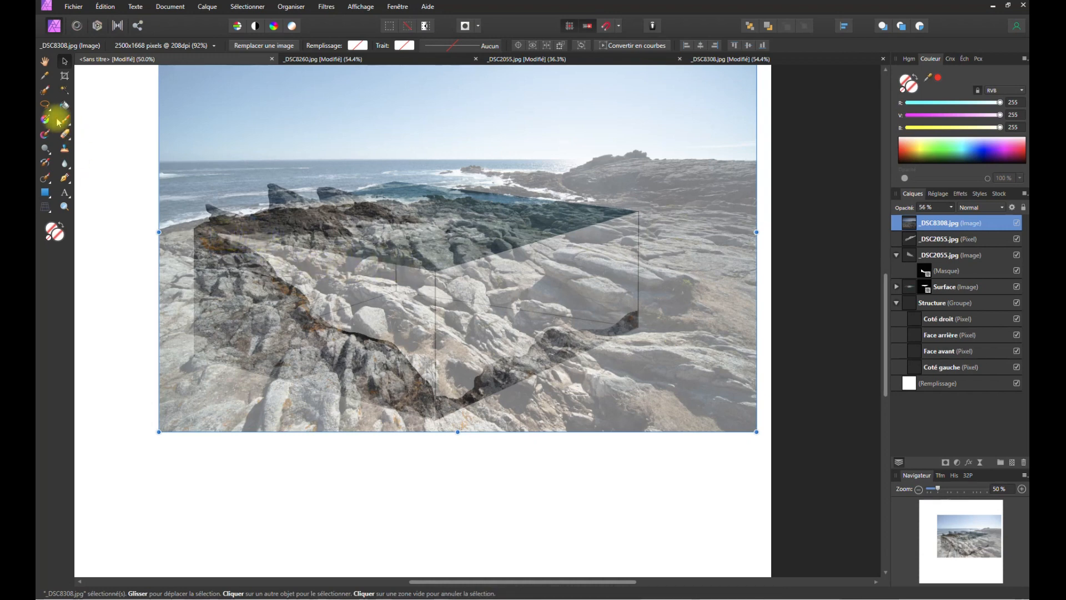
- Outline the box's two front faces below the sea surface with a straight-edged freehand selection and mask the _DSC8308.jpg layer to it
{"action": "left_click", "coordinate": [45, 104]}
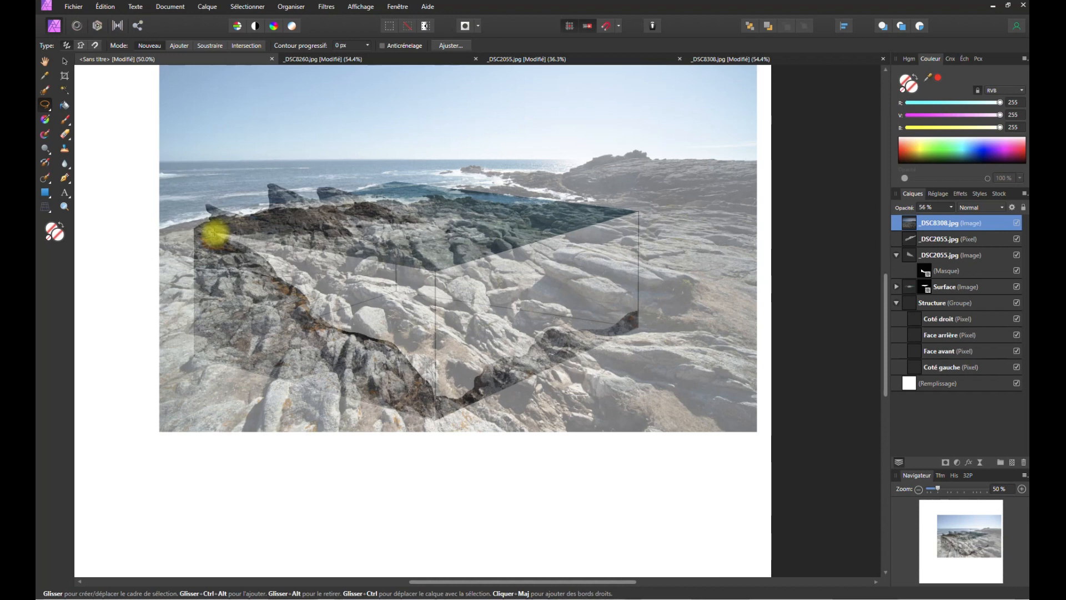
{"action": "left_click", "coordinate": [215, 232]}
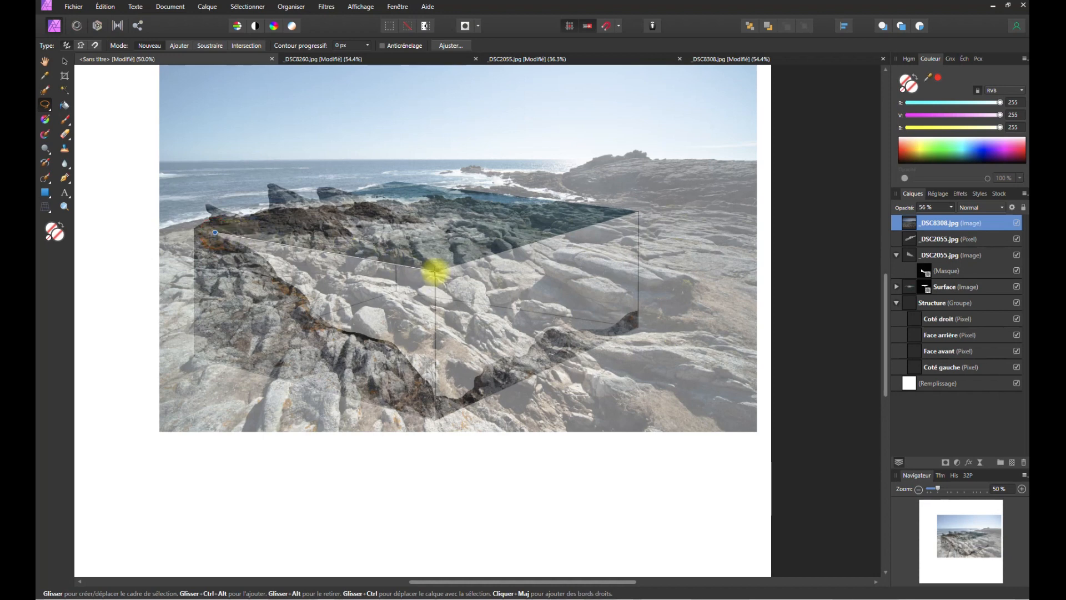
{"action": "left_click", "coordinate": [436, 270]}
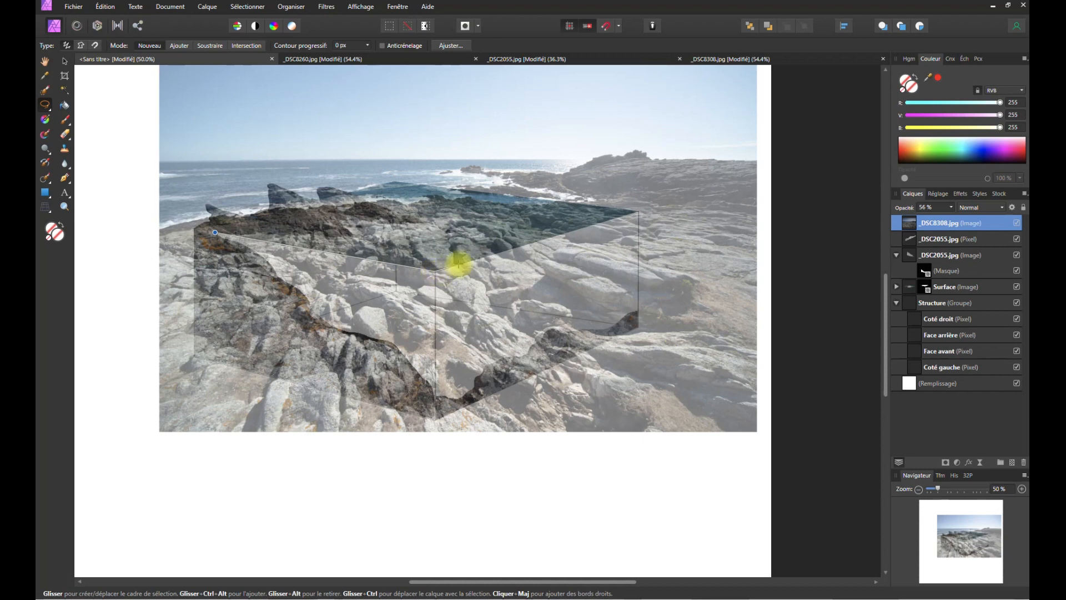
{"action": "left_click", "coordinate": [640, 214]}
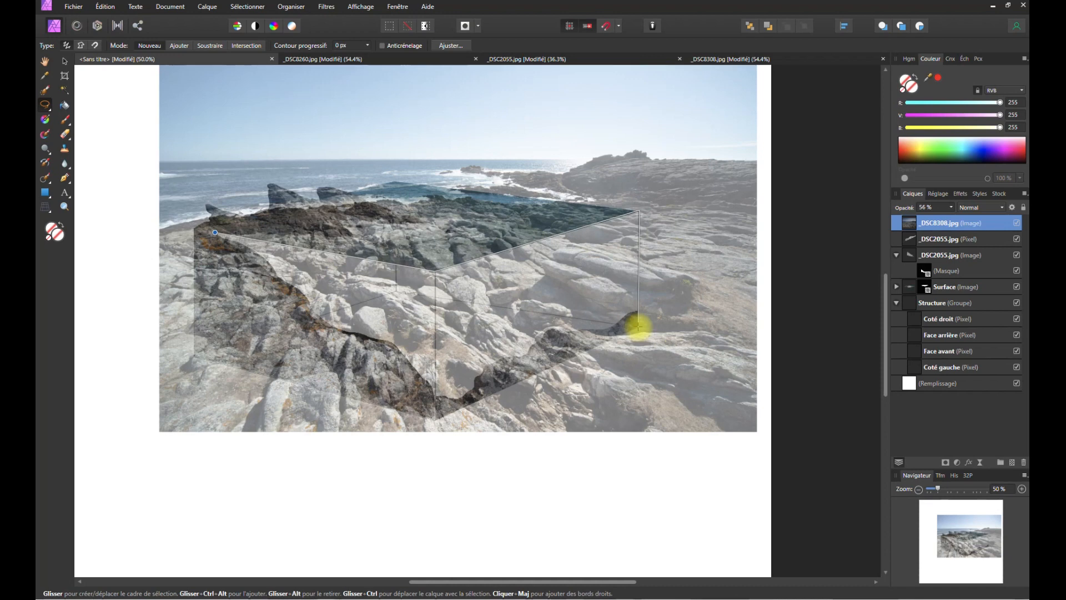
{"action": "left_click", "coordinate": [638, 327]}
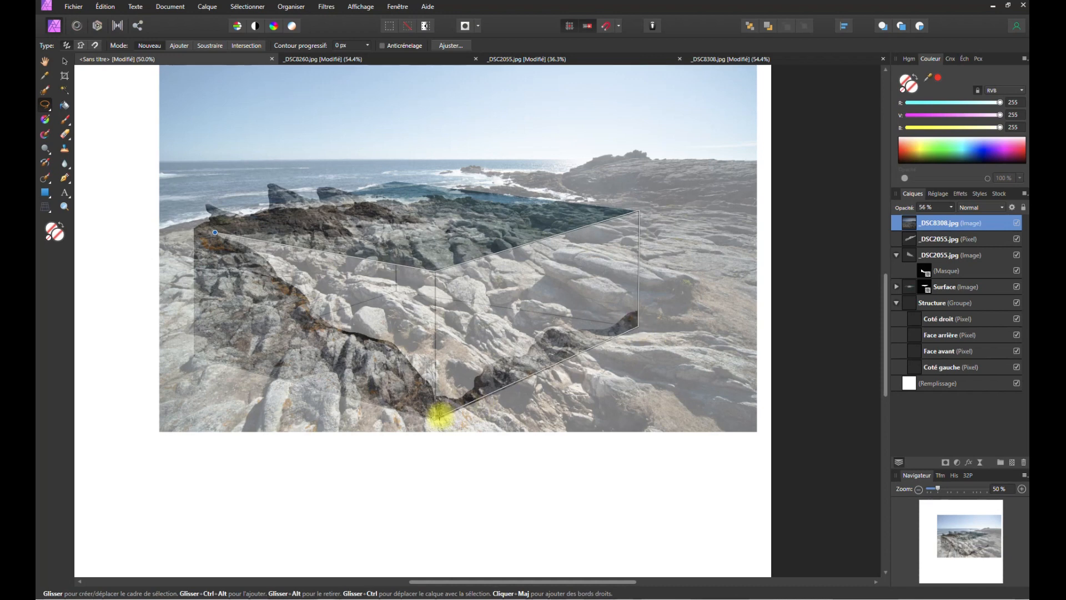
{"action": "left_click", "coordinate": [434, 417]}
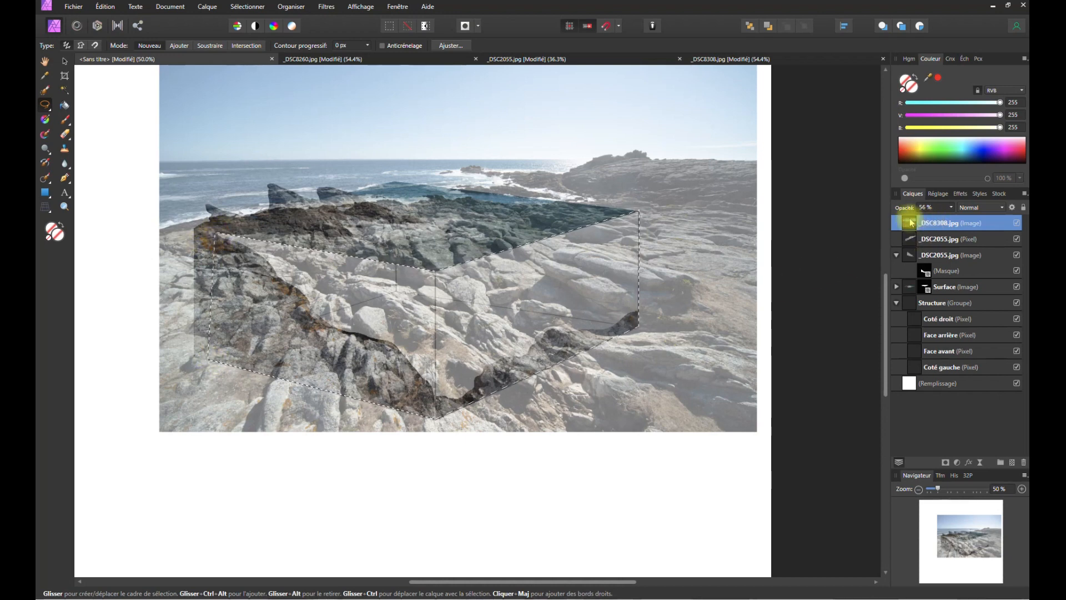
{"action": "left_click", "coordinate": [946, 463]}
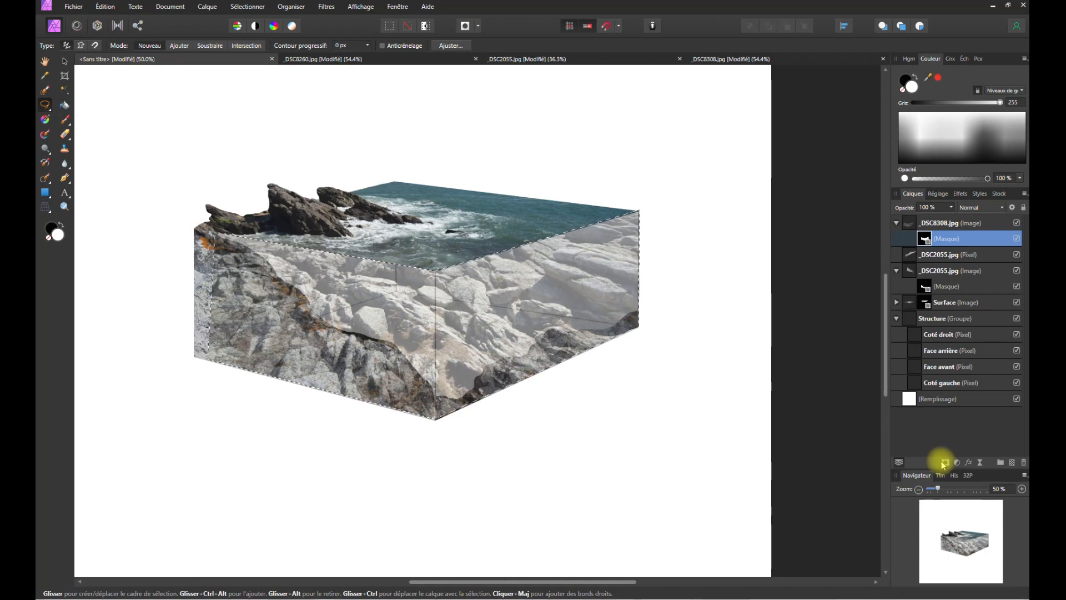
- Restore the _DSC8308.jpg layer's opacity to 100% and move the layer with its mask directly below the Surface layer
{"action": "left_click", "coordinate": [927, 225]}
{"action": "left_click", "coordinate": [952, 208]}
{"action": "left_click_drag", "start_coordinate": [953, 217], "coordinate": [990, 223]}
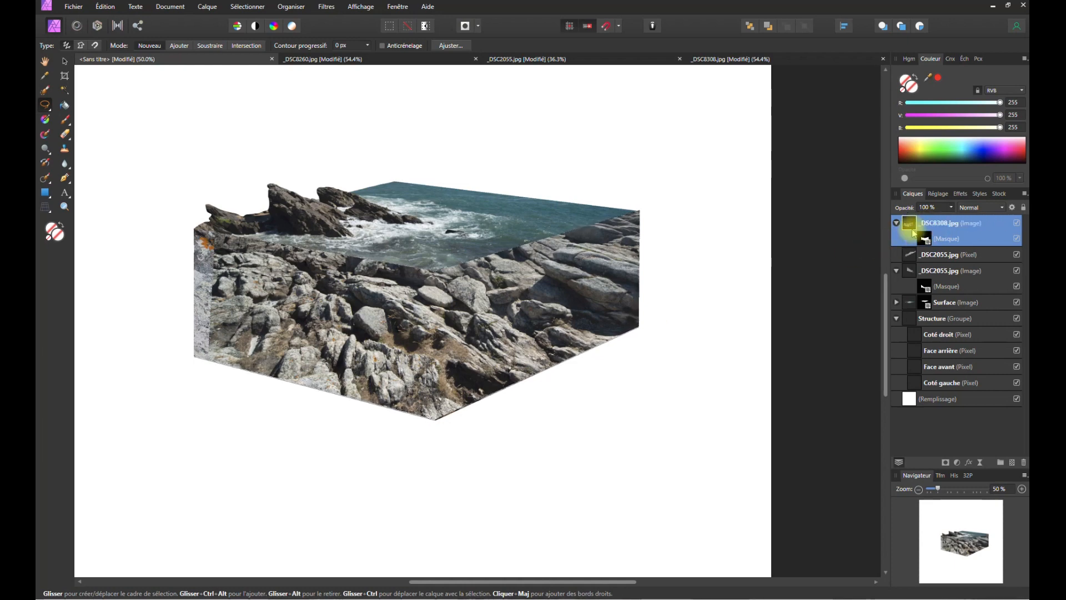
{"action": "left_click_drag", "start_coordinate": [906, 290], "coordinate": [898, 305]}
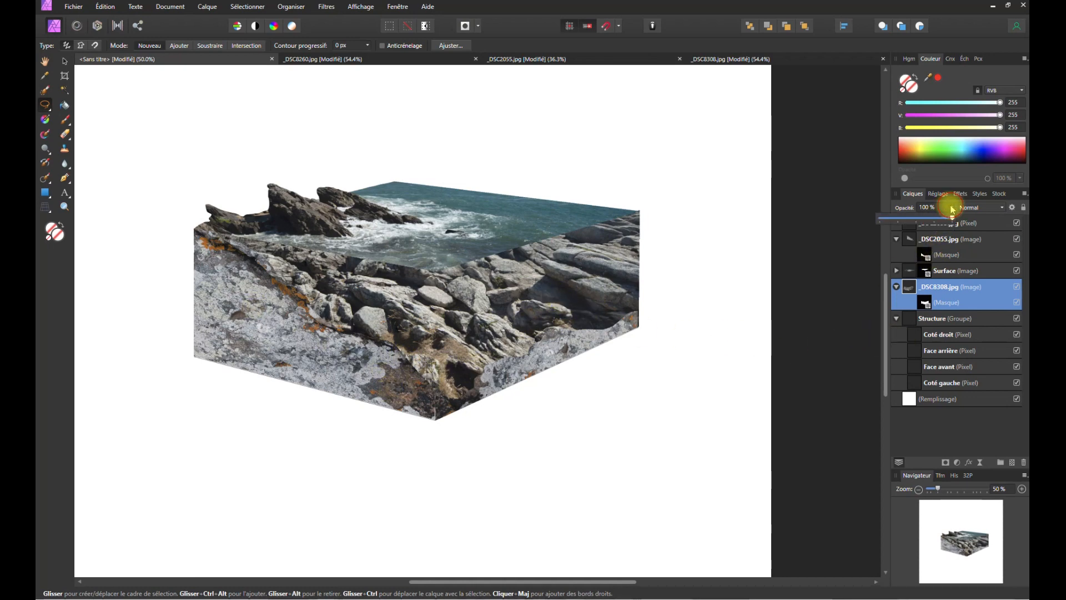
{"action": "left_click_drag", "start_coordinate": [953, 220], "coordinate": [944, 220]}
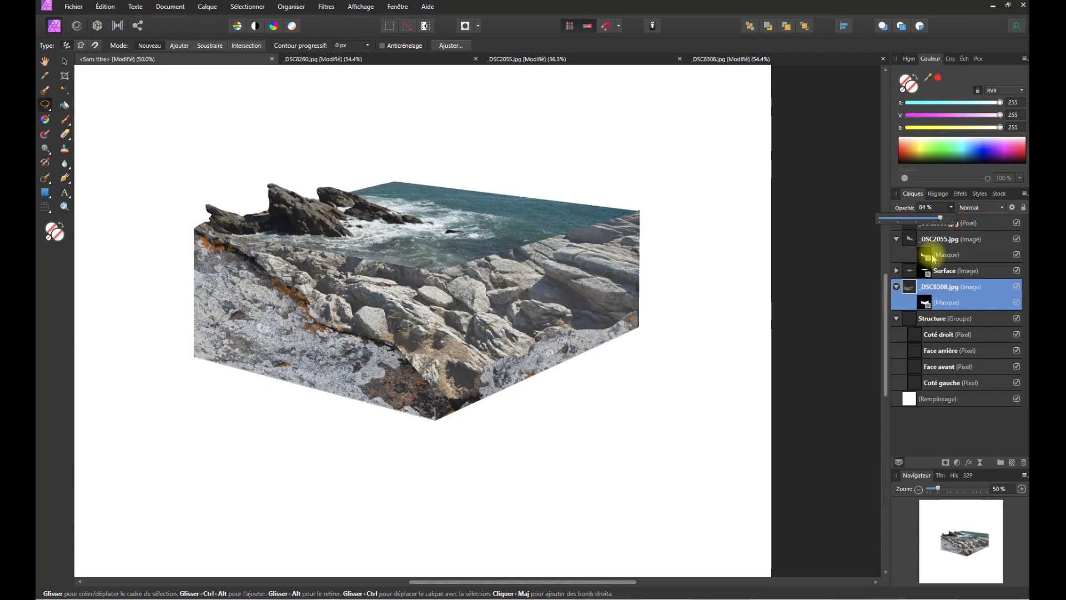
{"action": "left_click_drag", "start_coordinate": [941, 219], "coordinate": [985, 217]}
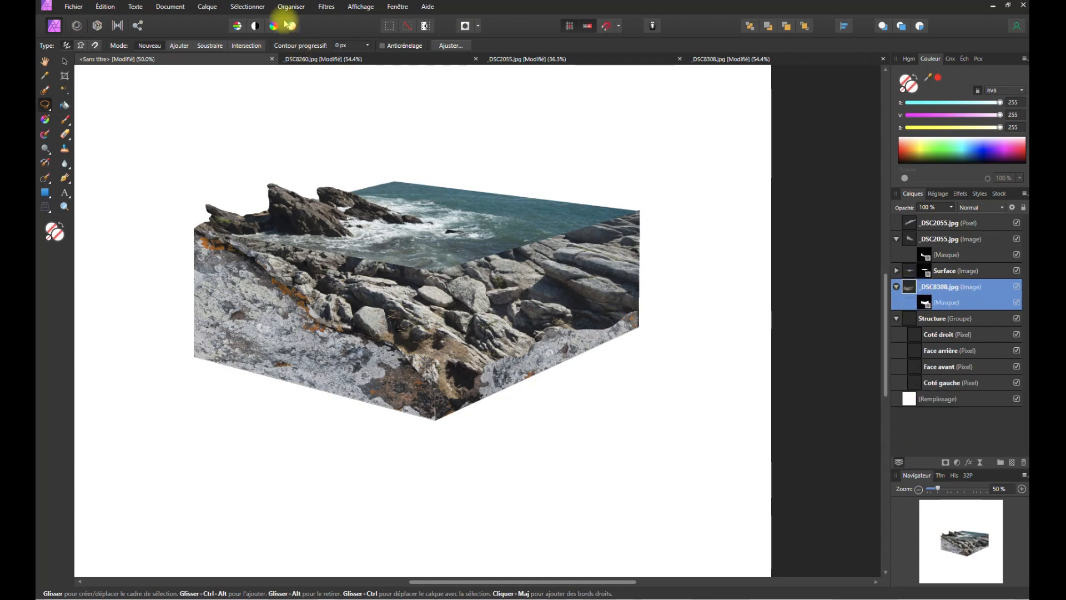
- Add a new fill layer directly above the masked _DSC8308.jpg layer
{"action": "left_click", "coordinate": [258, 8]}
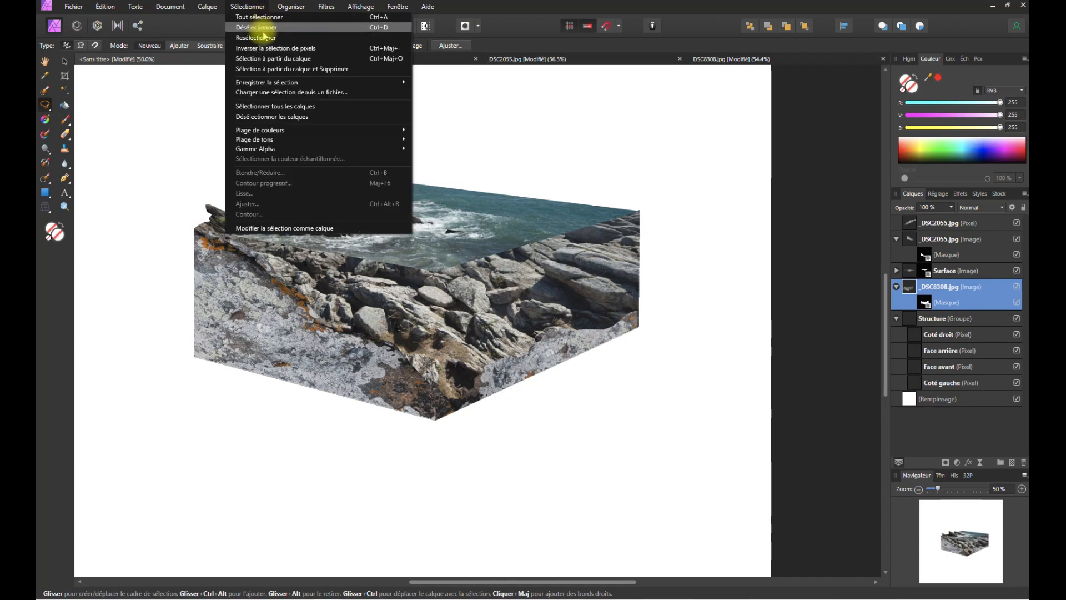
{"action": "mouse_move", "coordinate": [303, 4]}
{"action": "mouse_move", "coordinate": [207, 6]}
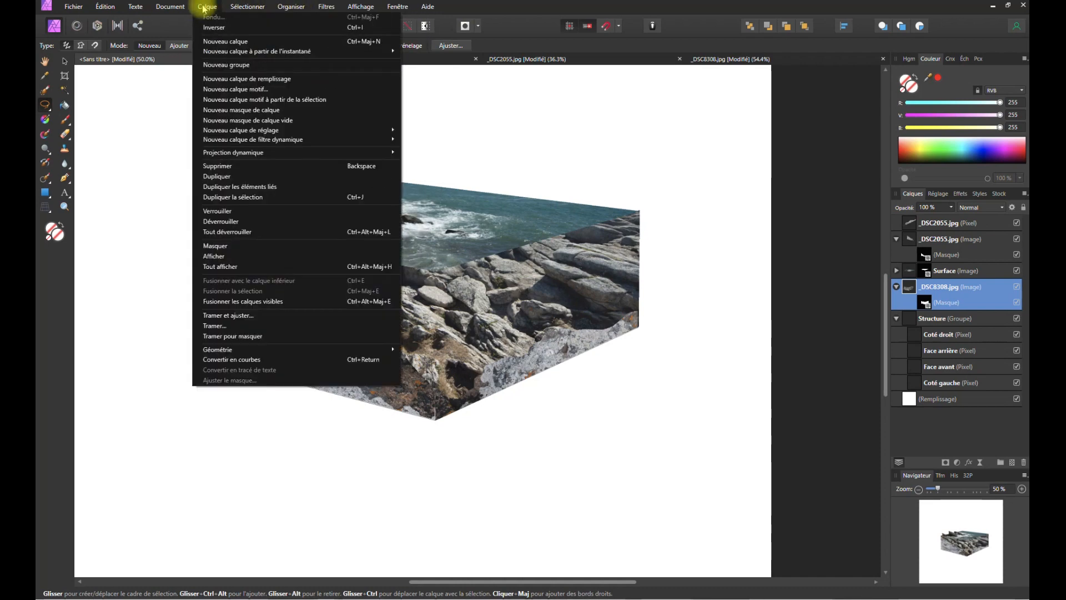
{"action": "mouse_move", "coordinate": [216, 52]}
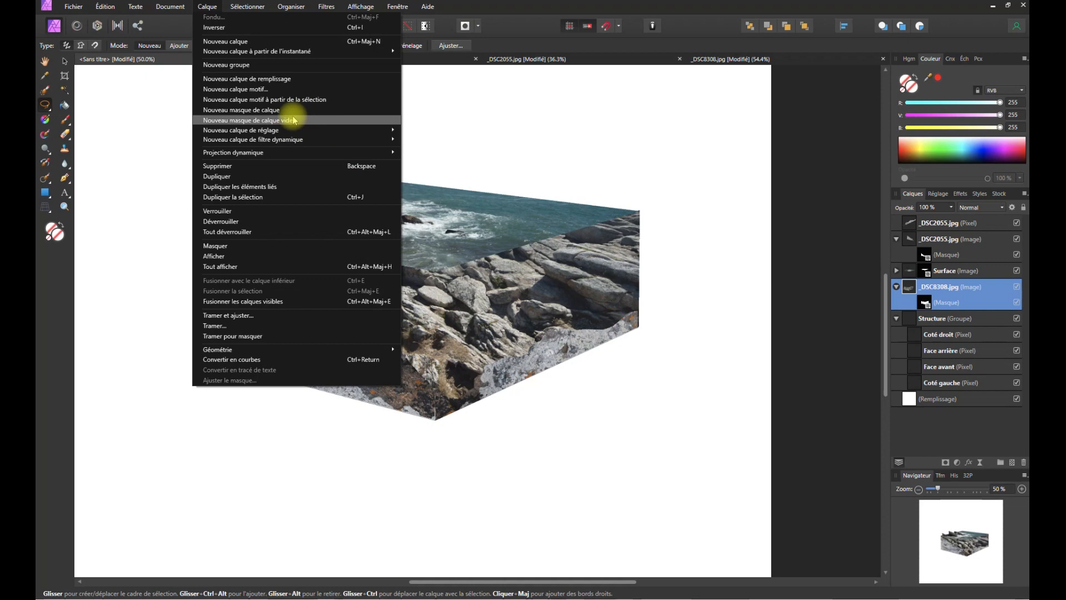
{"action": "left_click", "coordinate": [267, 83]}
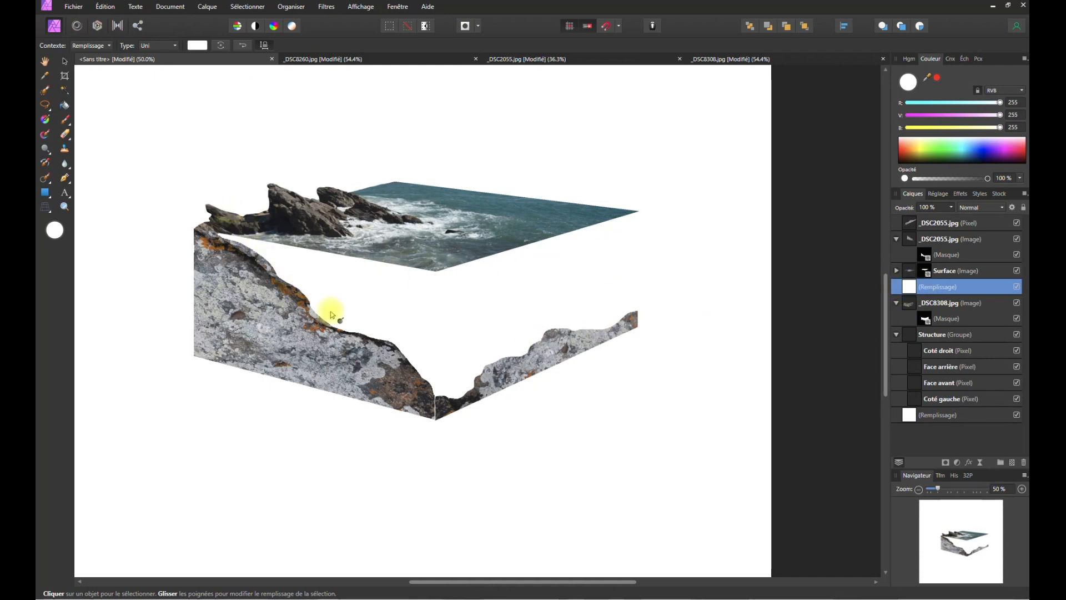
- Sample the sea colour for the new fill layer and adjust it to the blue-grey RGB 79, 114, 125
{"action": "double_click", "coordinate": [908, 84]}
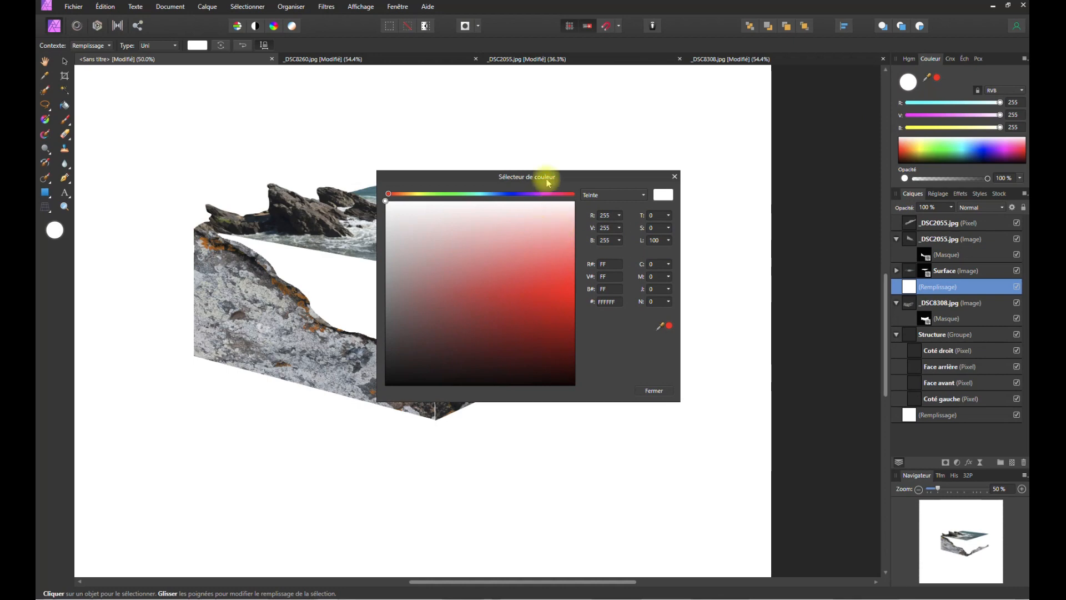
{"action": "left_click_drag", "start_coordinate": [543, 174], "coordinate": [748, 260]}
{"action": "left_click_drag", "start_coordinate": [869, 427], "coordinate": [540, 223]}
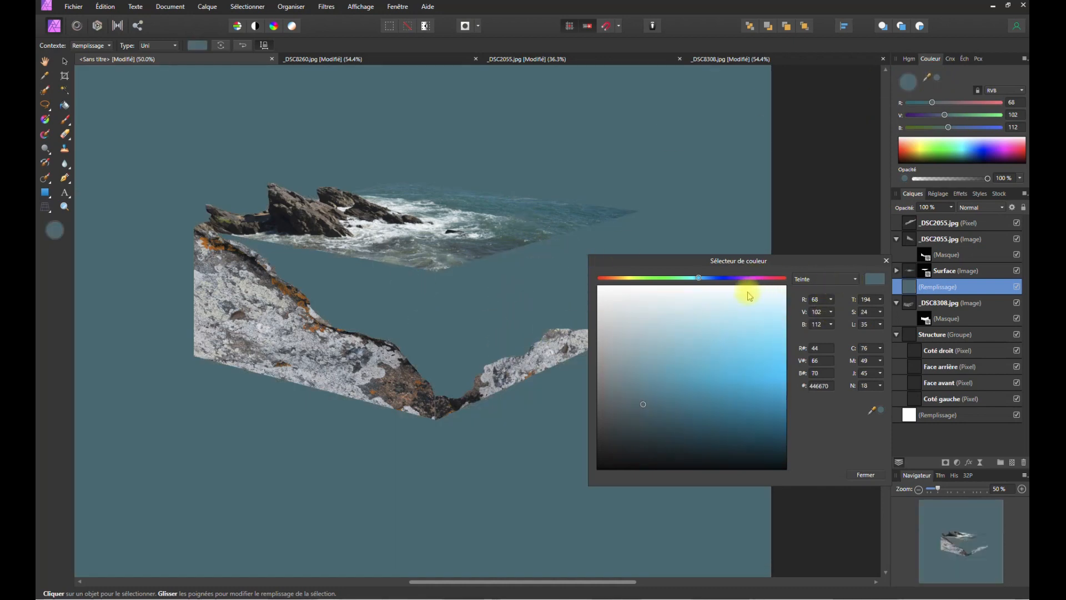
{"action": "mouse_move", "coordinate": [645, 407]}
{"action": "left_mouse_down"}
{"action": "mouse_move", "coordinate": [652, 392]}
{"action": "mouse_move", "coordinate": [637, 399]}
{"action": "left_mouse_up"}
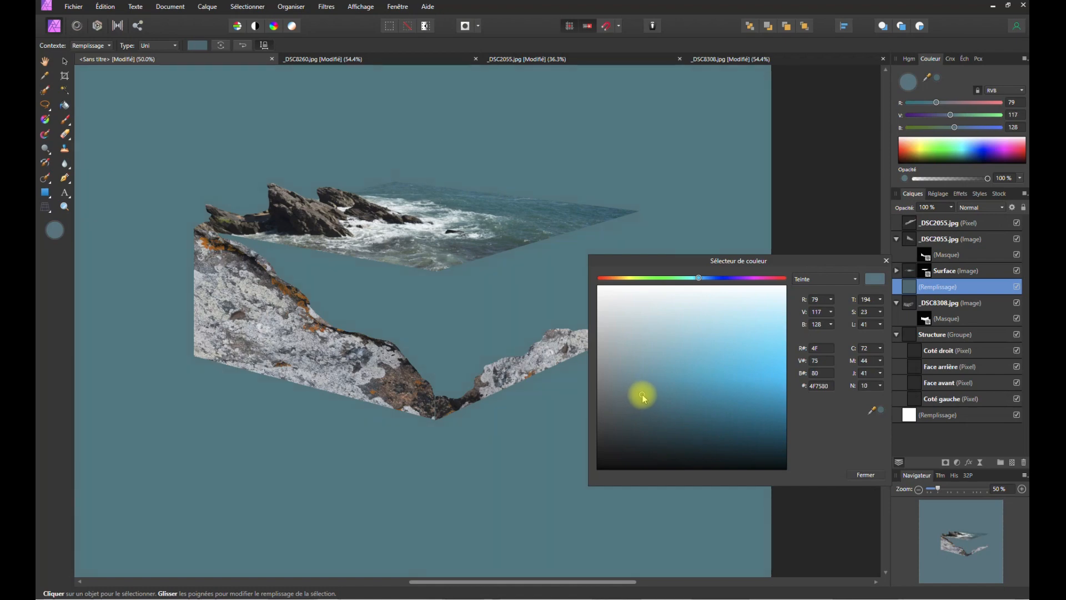
{"action": "left_click", "coordinate": [864, 474]}
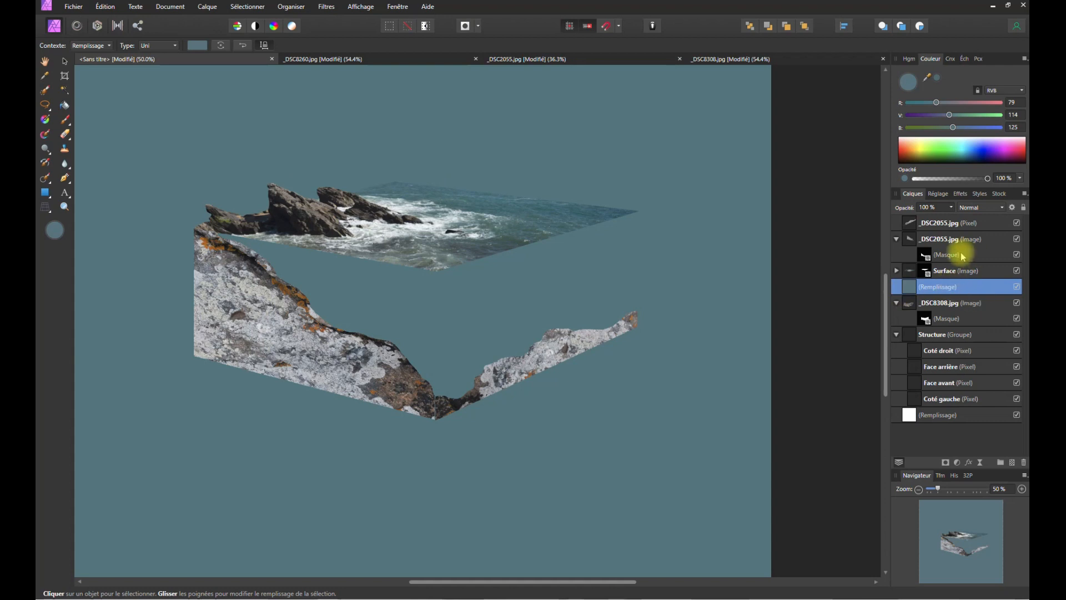
{"action": "left_click", "coordinate": [934, 242]}
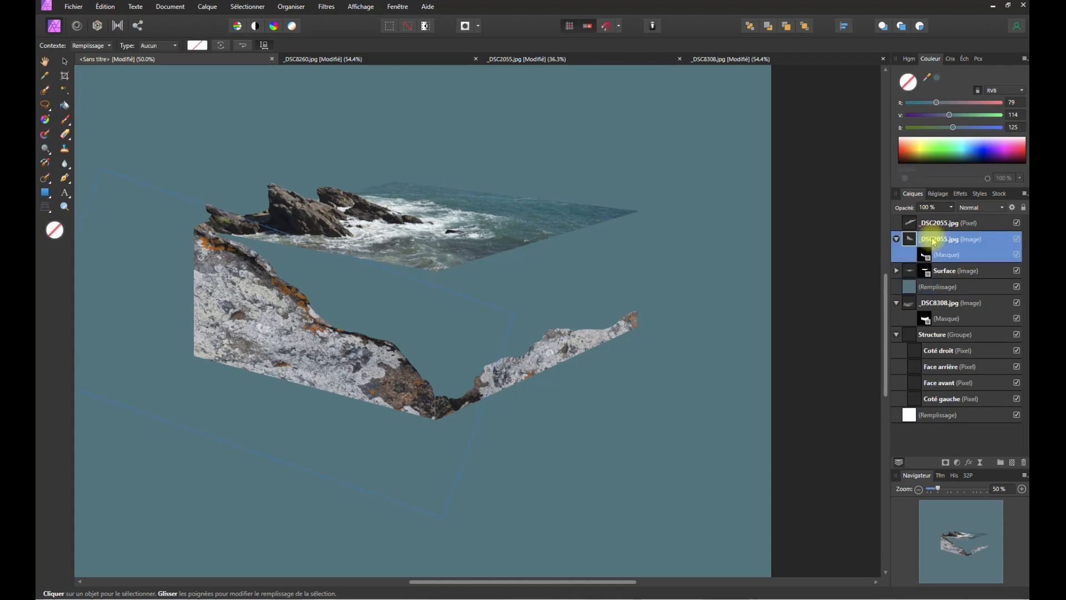
{"action": "left_click", "coordinate": [65, 90]}
{"action": "left_click", "coordinate": [345, 288]}
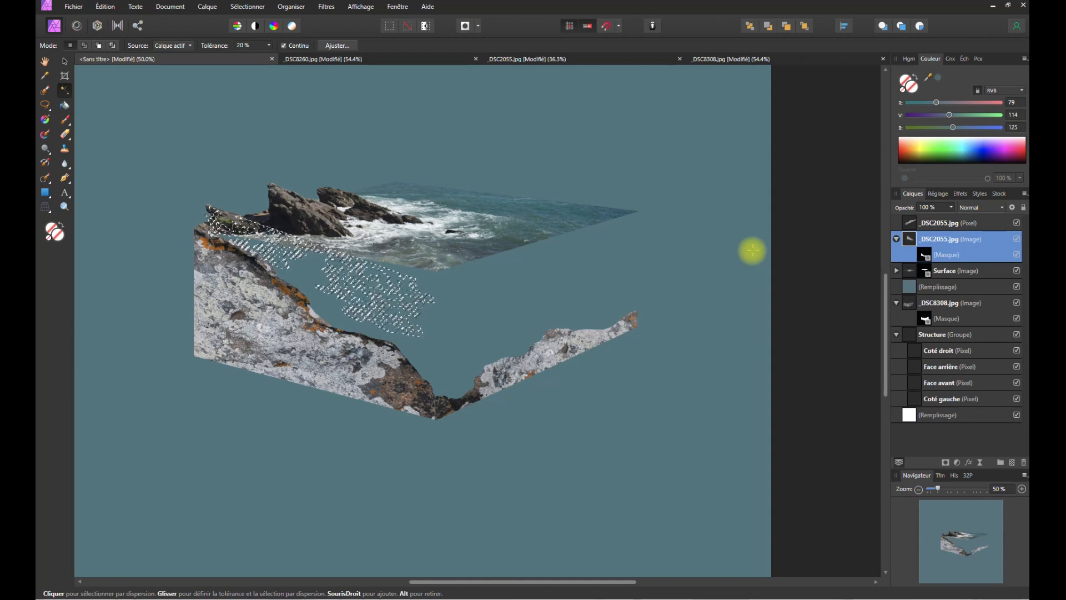
{"action": "key", "text": "ctrl+z"}
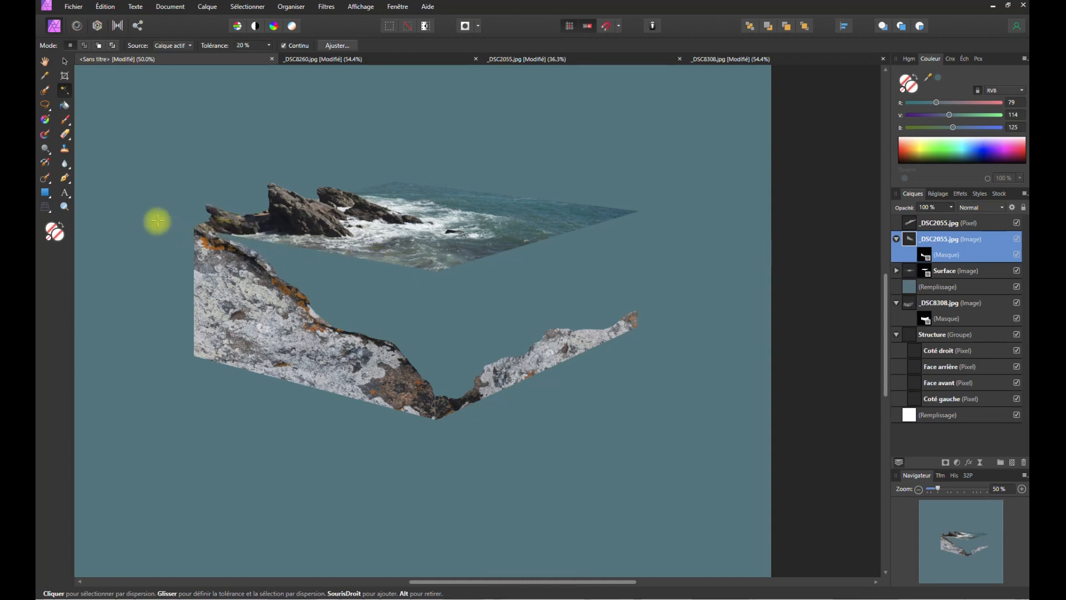
- Outline the water area between the sea surface and the rock faces with a freehand selection, mask the blue-grey fill layer to it, and deselect
{"action": "left_click", "coordinate": [46, 104]}
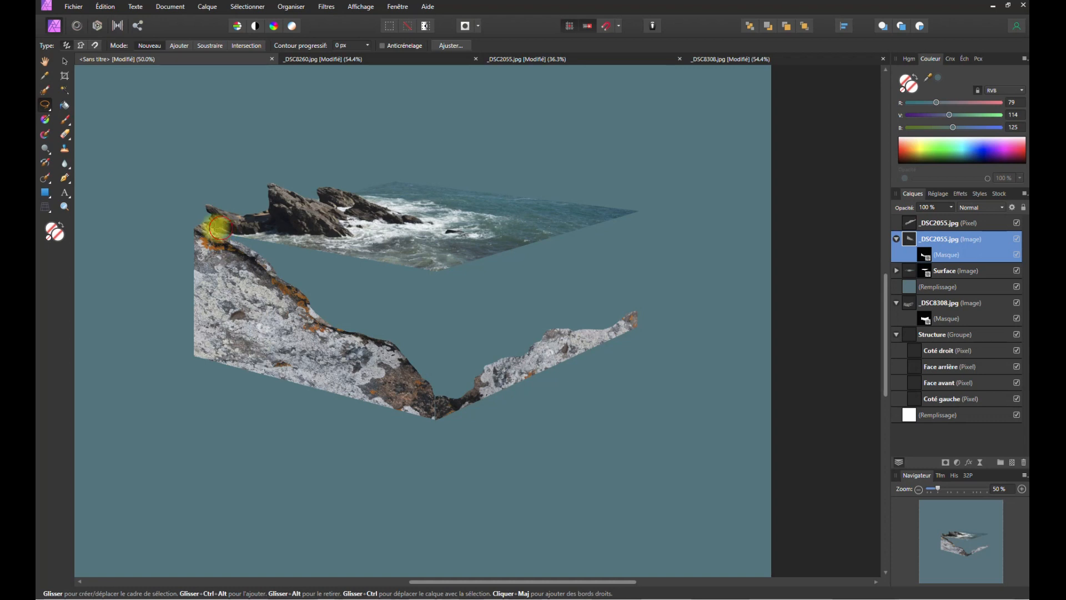
{"action": "mouse_move", "coordinate": [209, 235]}
{"action": "left_mouse_down"}
{"action": "mouse_move", "coordinate": [241, 286]}
{"action": "mouse_move", "coordinate": [322, 369]}
{"action": "mouse_move", "coordinate": [436, 403]}
{"action": "mouse_move", "coordinate": [630, 325]}
{"action": "left_mouse_up"}
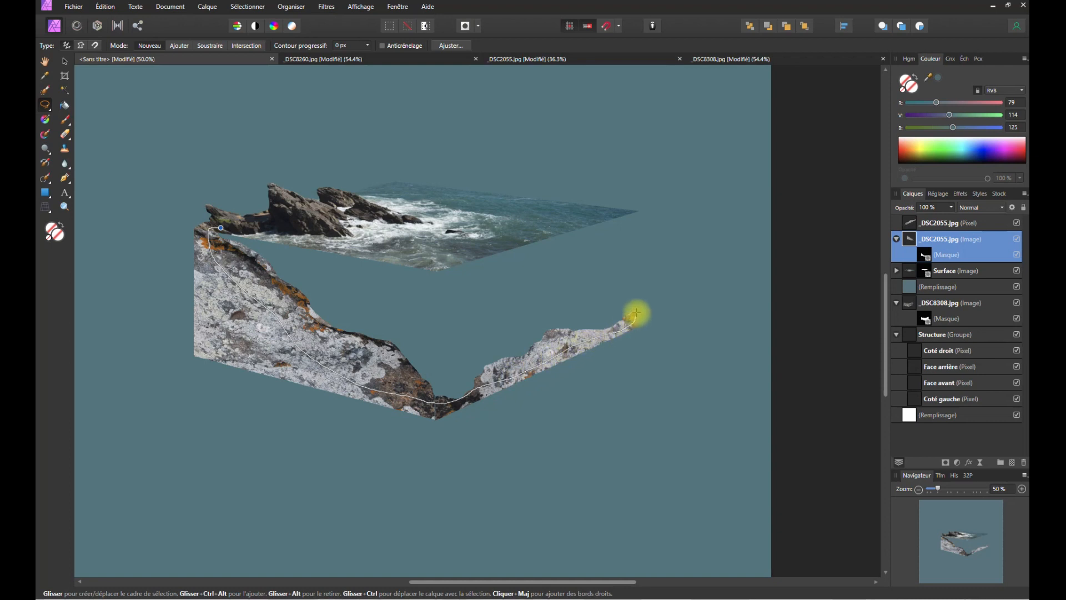
{"action": "left_click_drag", "start_coordinate": [636, 313], "coordinate": [632, 221]}
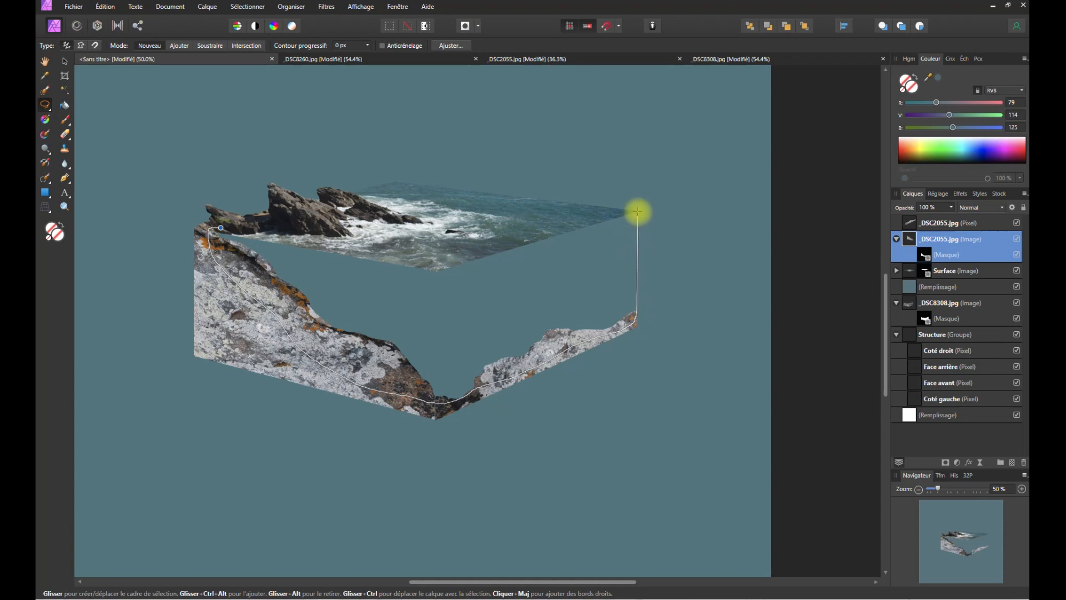
{"action": "mouse_move", "coordinate": [632, 211]}
{"action": "left_mouse_down"}
{"action": "mouse_move", "coordinate": [492, 234]}
{"action": "mouse_move", "coordinate": [421, 267]}
{"action": "mouse_move", "coordinate": [438, 269]}
{"action": "mouse_move", "coordinate": [240, 230]}
{"action": "left_mouse_up"}
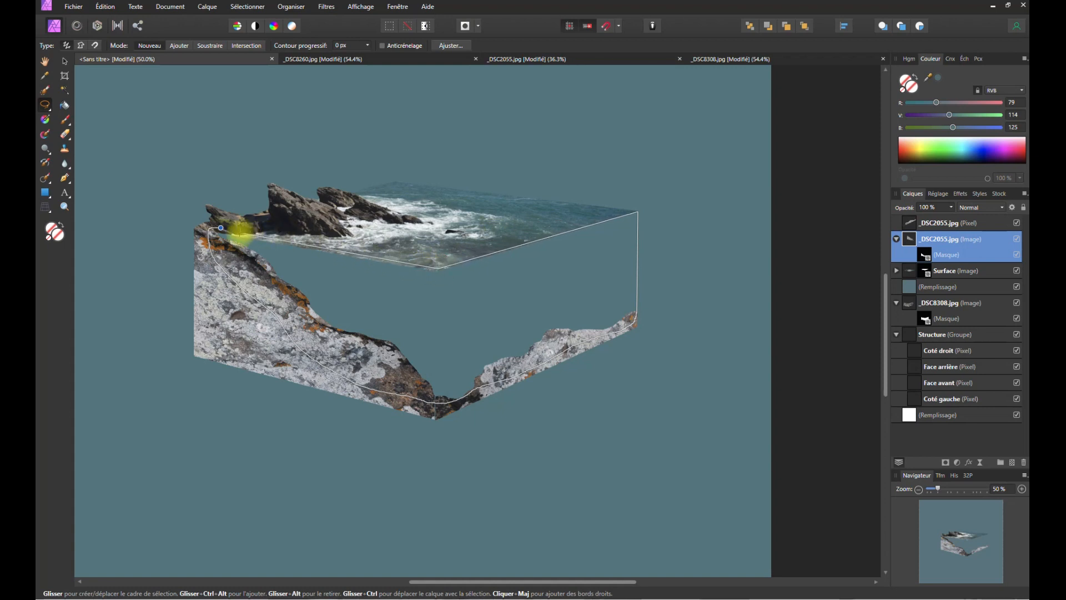
{"action": "left_click", "coordinate": [921, 286]}
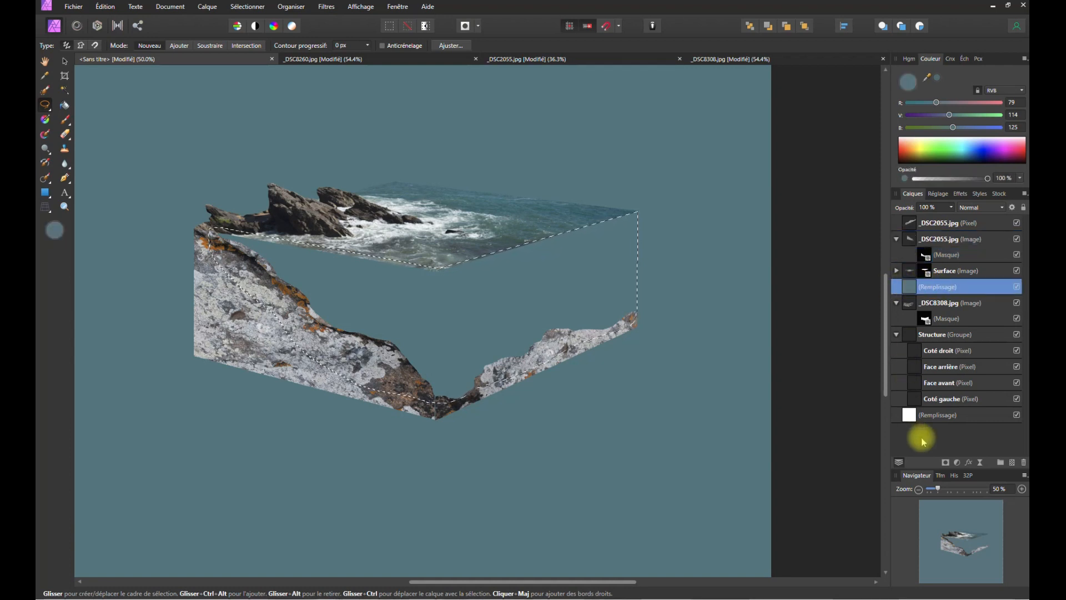
{"action": "left_click", "coordinate": [945, 462]}
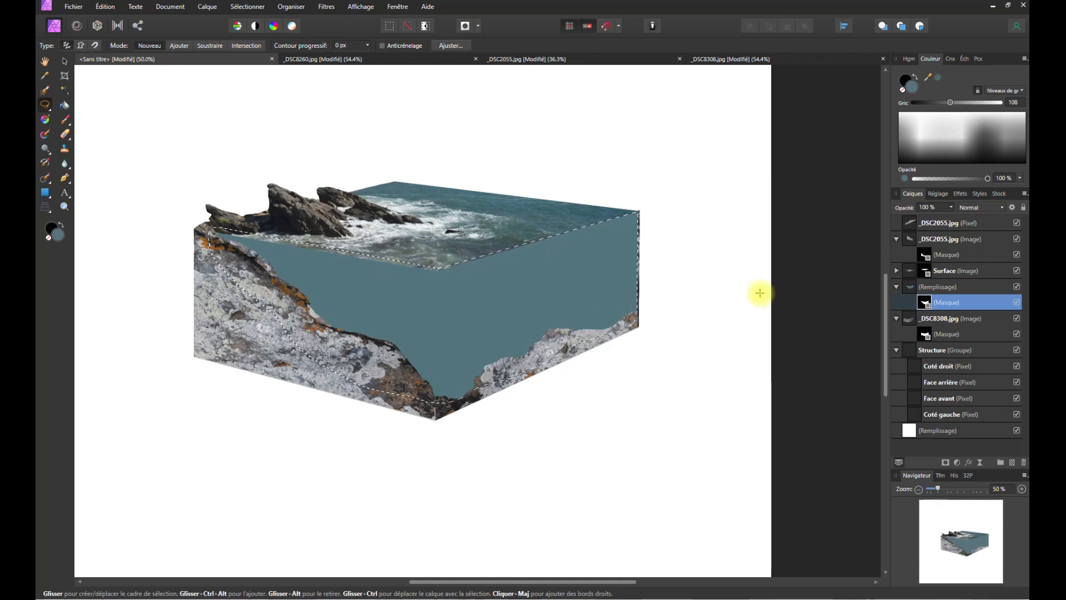
{"action": "key", "text": "ctrl+d"}
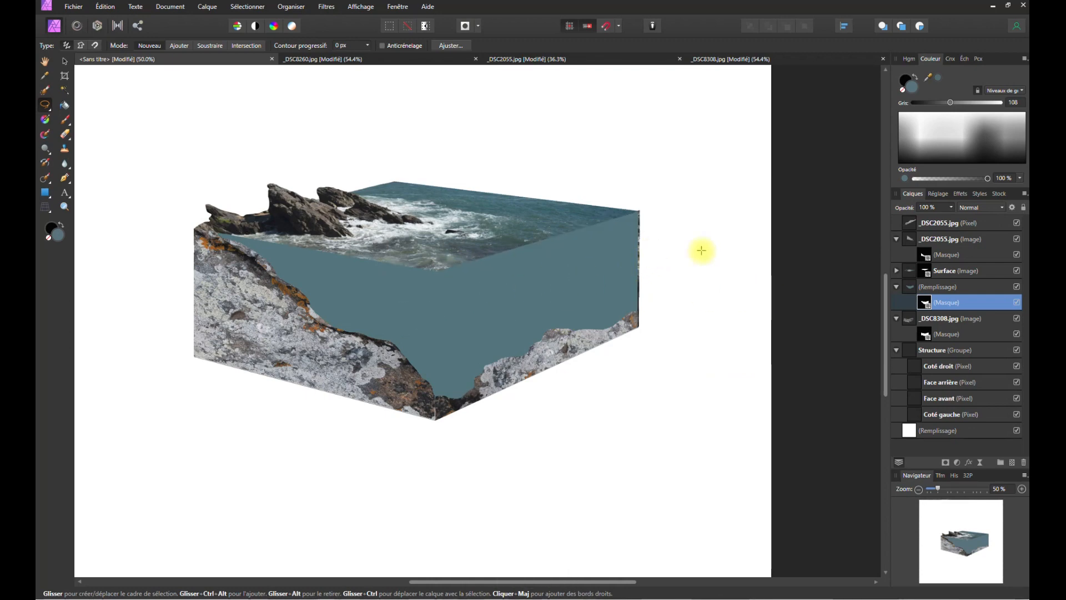
{"action": "left_click", "coordinate": [934, 289]}
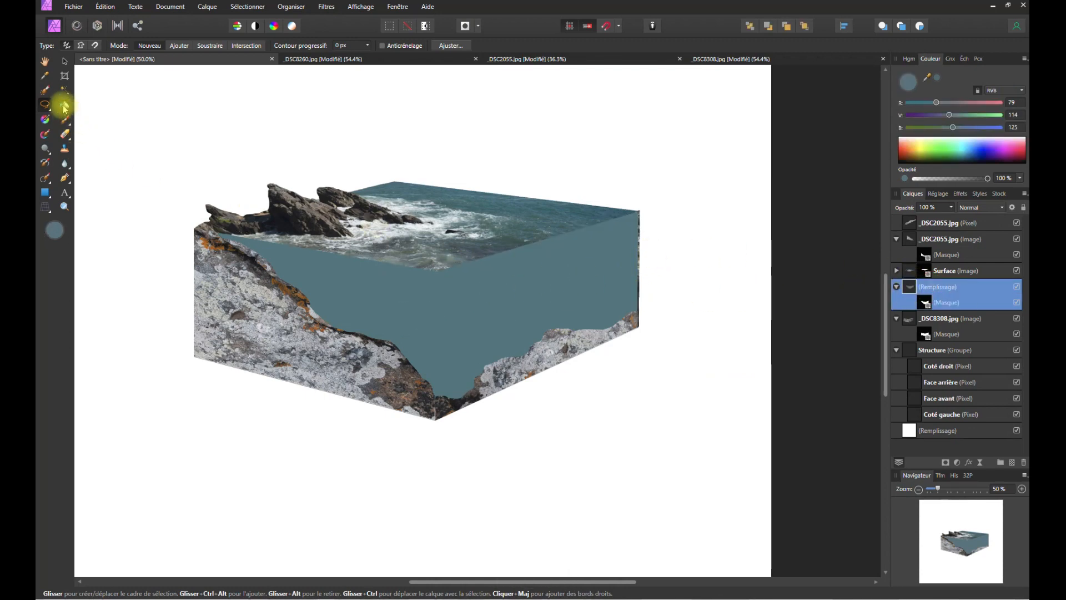
{"action": "left_click", "coordinate": [63, 62]}
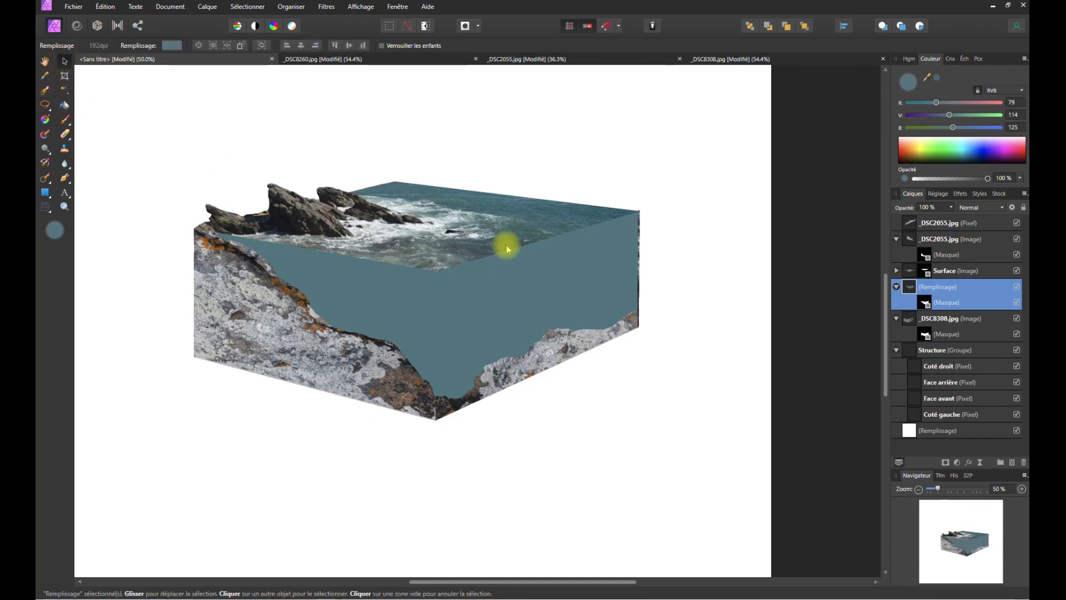
{"action": "left_click", "coordinate": [912, 282]}
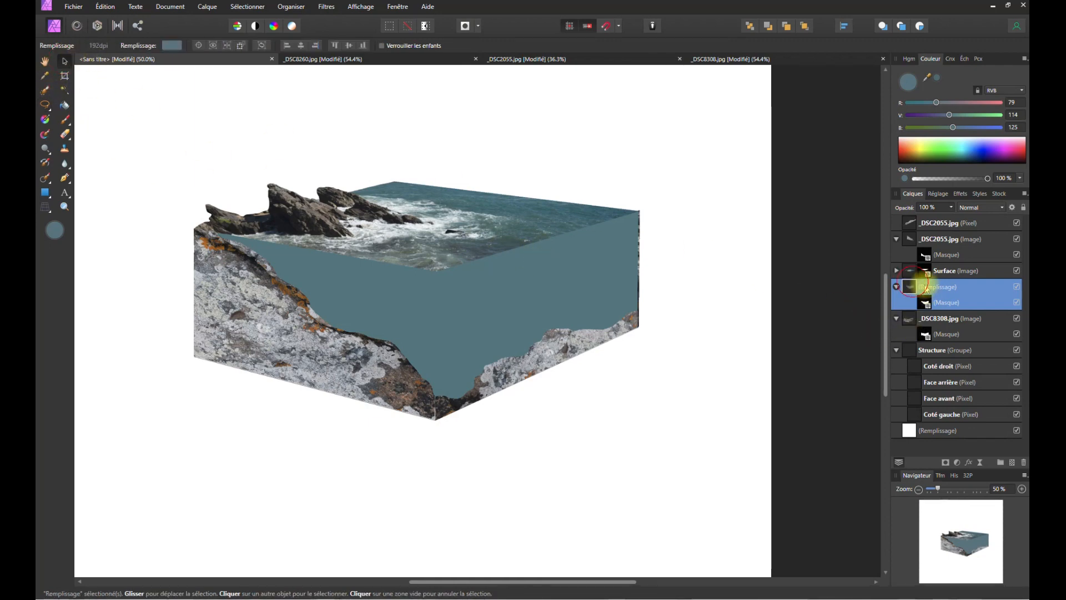
{"action": "left_click", "coordinate": [912, 289]}
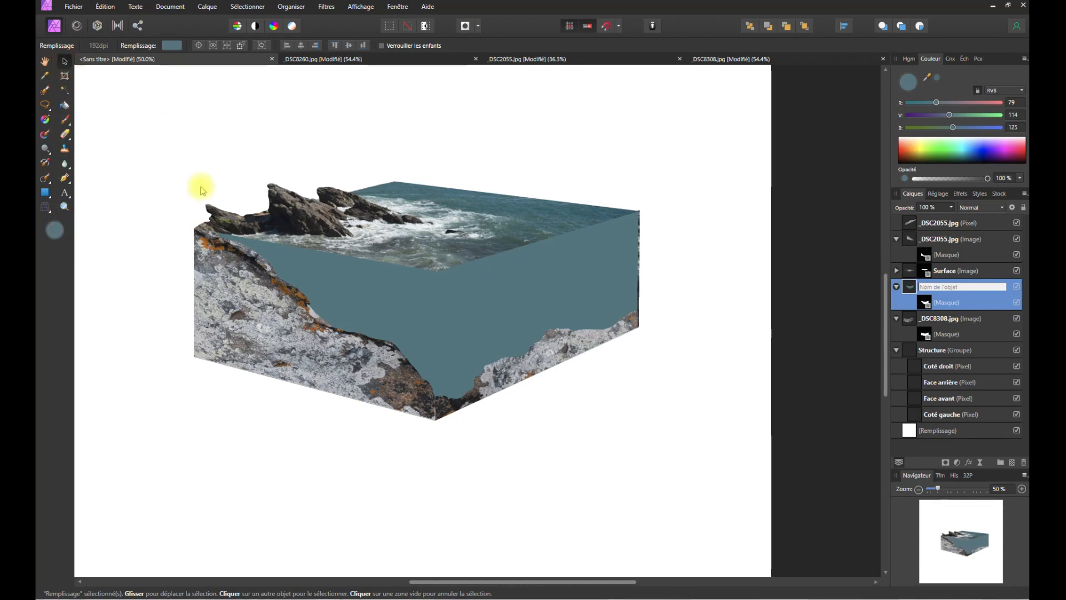
{"action": "left_click", "coordinate": [909, 287]}
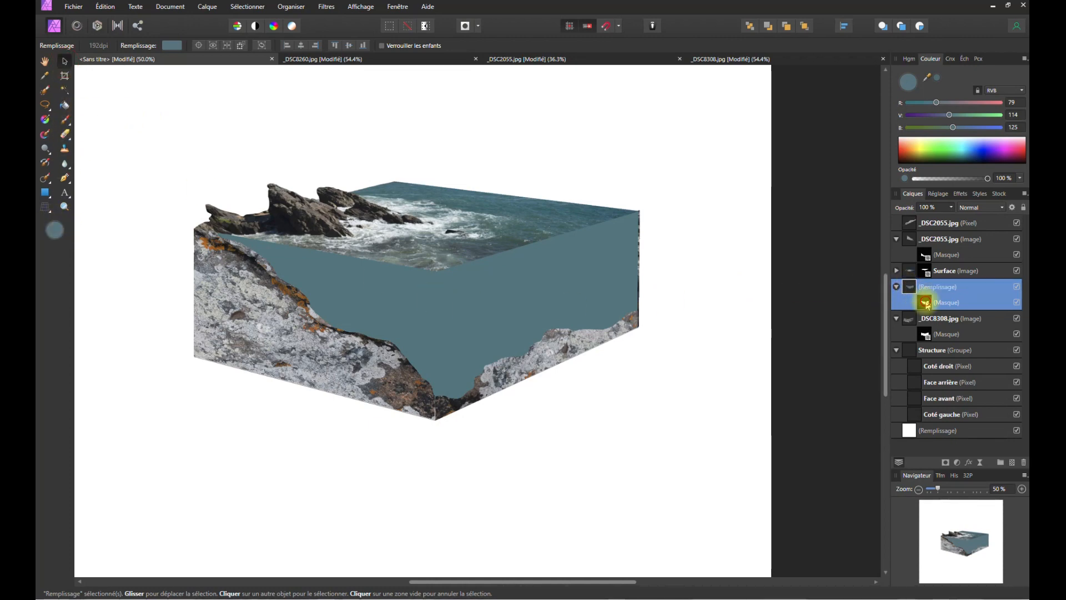
{"action": "left_click", "coordinate": [927, 305]}
{"action": "left_click", "coordinate": [46, 206]}
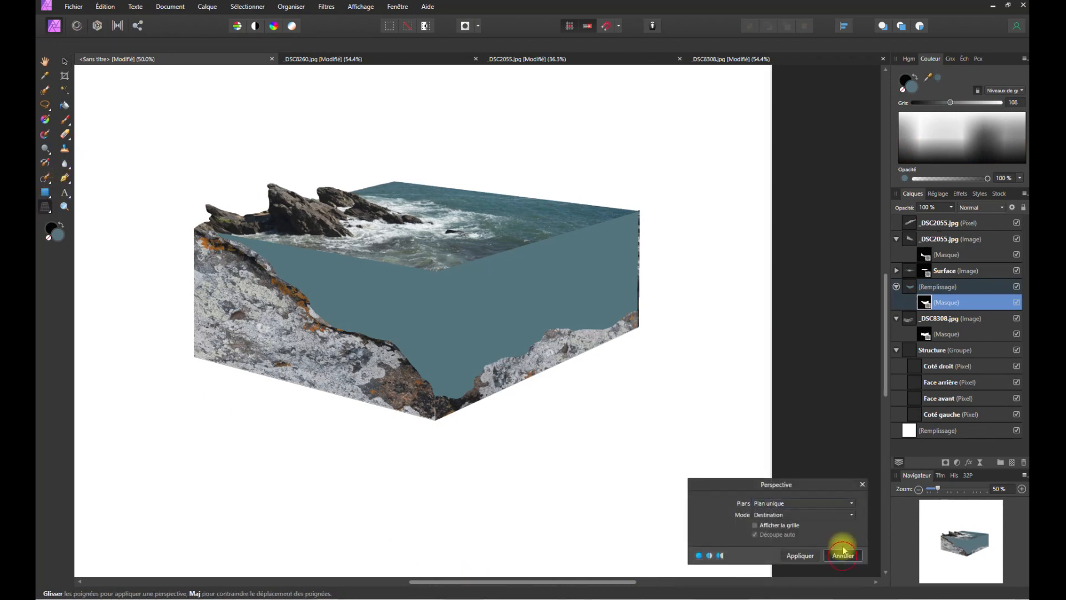
{"action": "left_click", "coordinate": [843, 553]}
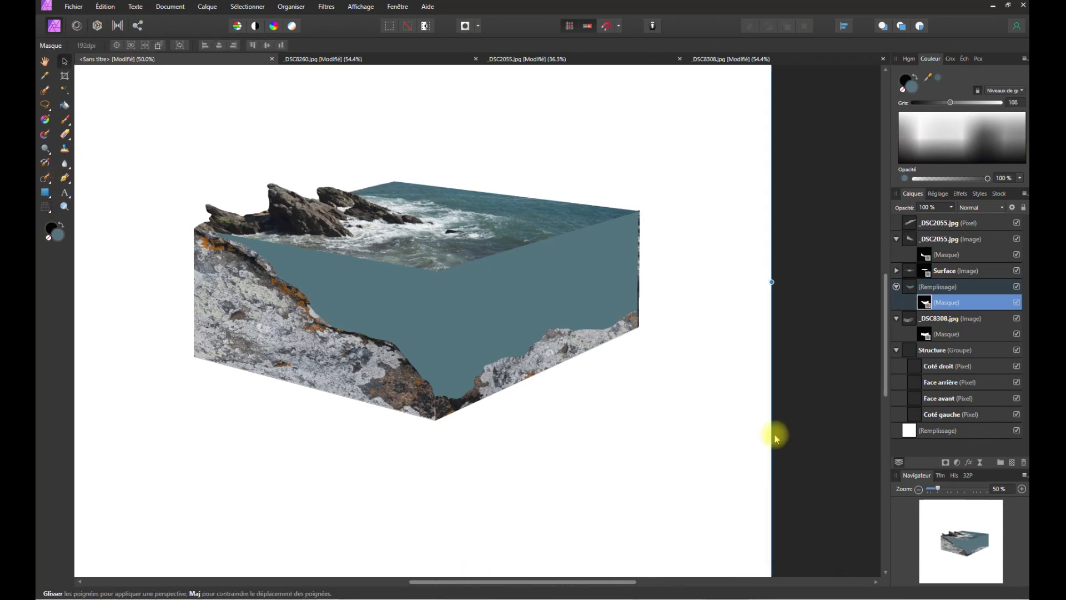
{"action": "left_click", "coordinate": [927, 288]}
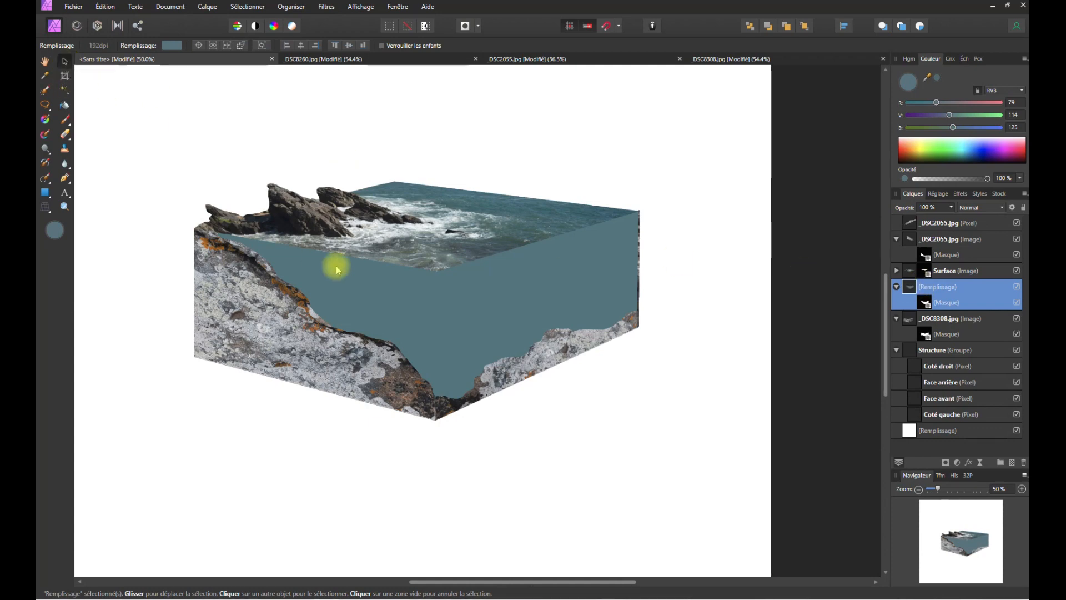
{"action": "left_click", "coordinate": [360, 279]}
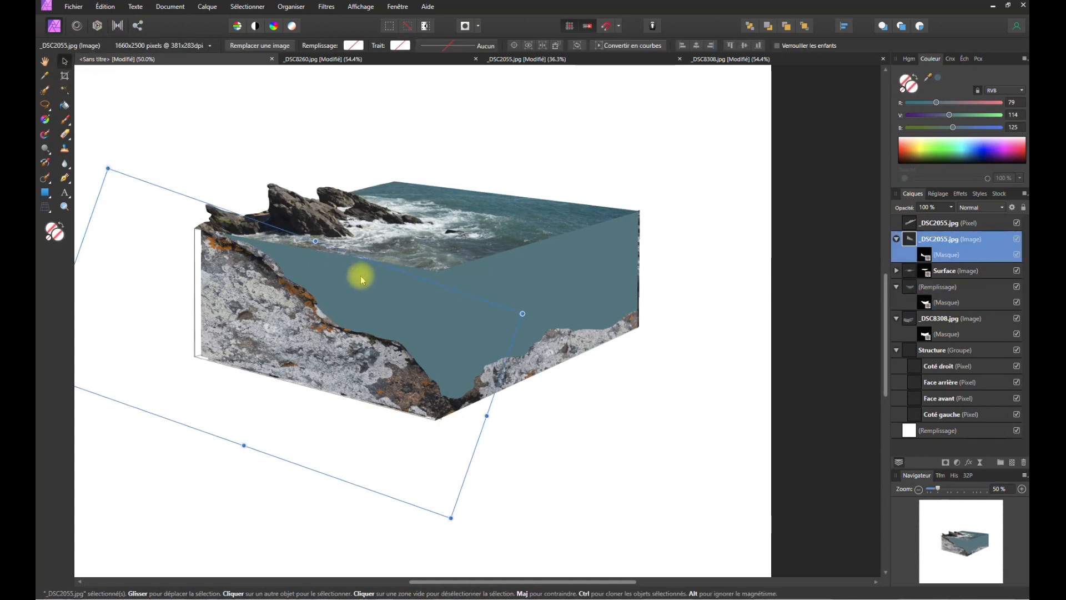
{"action": "key", "text": "ctrl+z"}
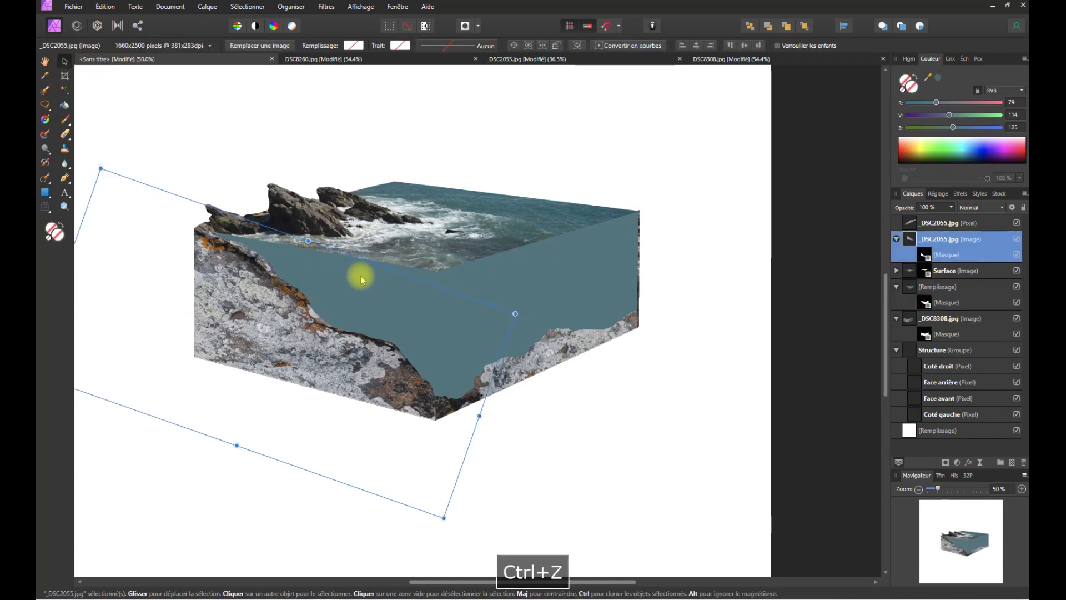
- Set the secondary colour to white and touch up the blue-grey fill layer's mask near the box's right edge with the Eraser
{"action": "left_click", "coordinate": [937, 289]}
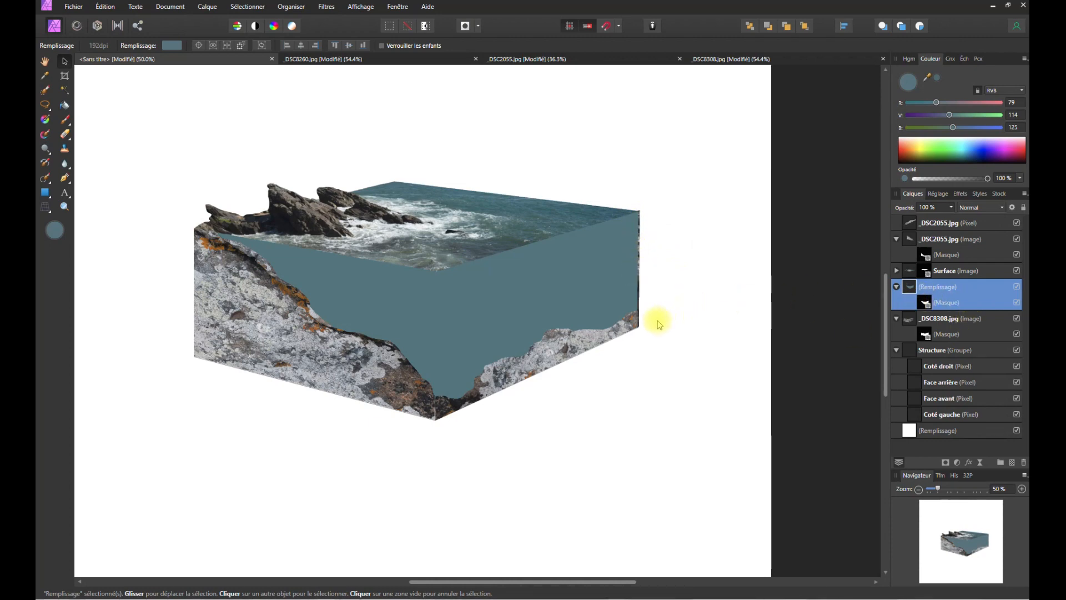
{"action": "scroll", "coordinate": [676, 319], "scroll_direction": "up", "scroll_amount": 1}
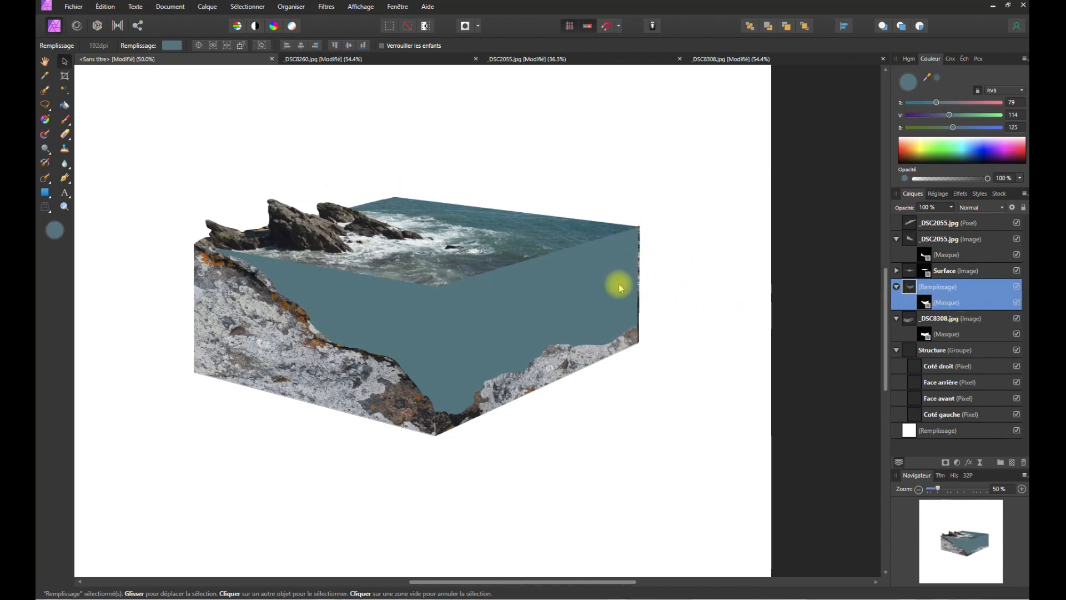
{"action": "left_click", "coordinate": [63, 134]}
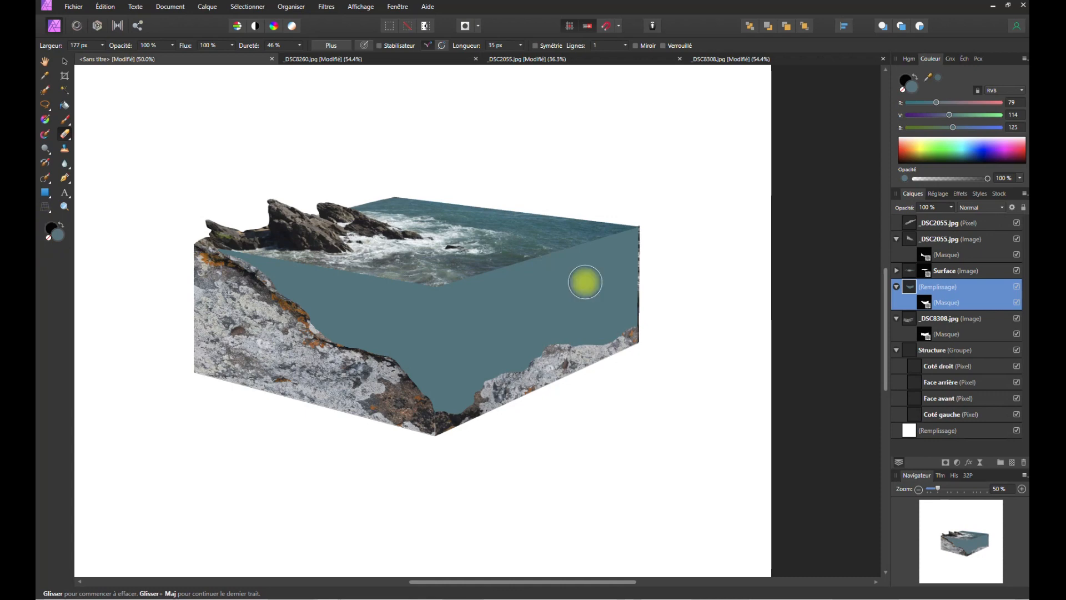
{"action": "left_click", "coordinate": [924, 302]}
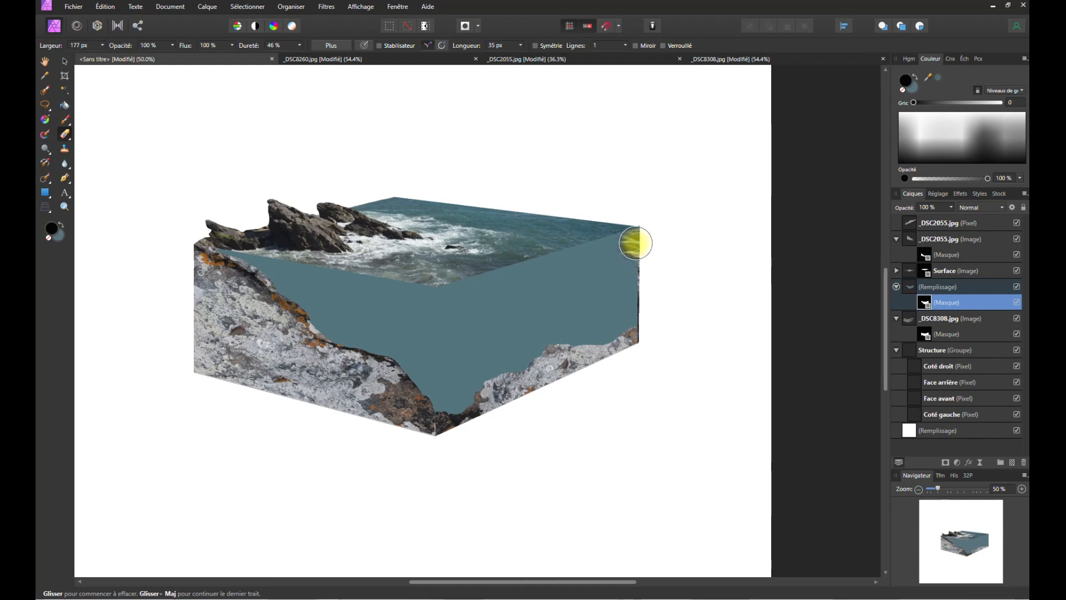
{"action": "left_click", "coordinate": [57, 238]}
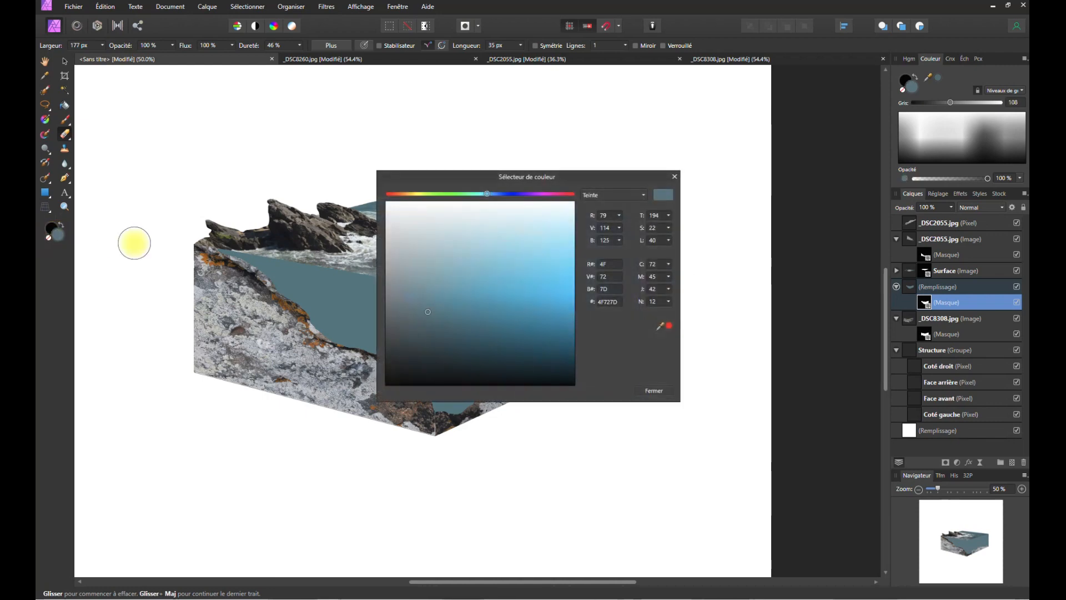
{"action": "left_click", "coordinate": [387, 202]}
{"action": "left_click", "coordinate": [653, 390]}
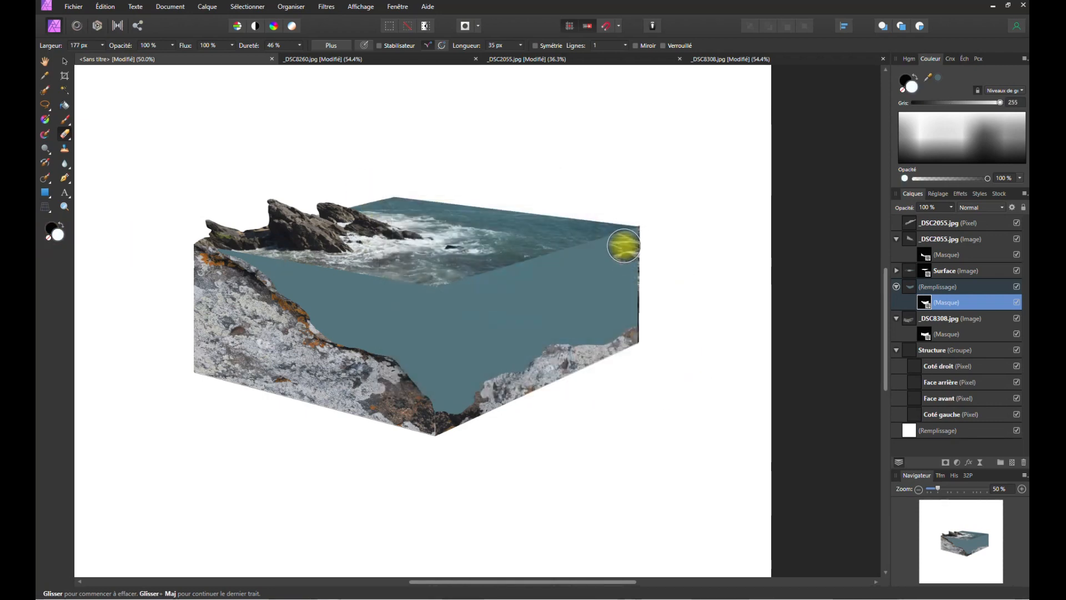
{"action": "left_click", "coordinate": [51, 226]}
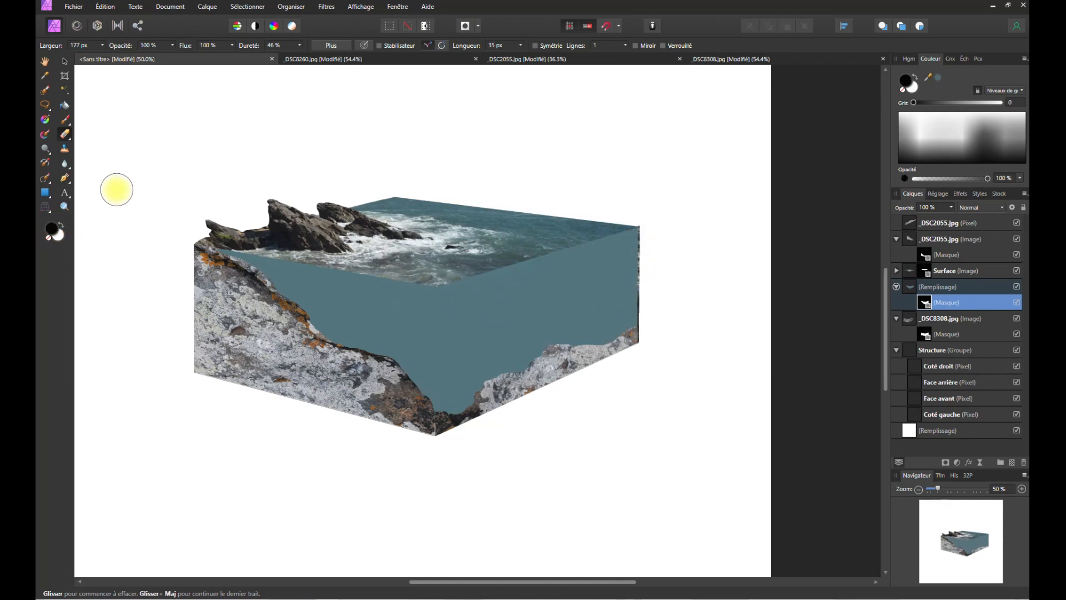
{"action": "left_click", "coordinate": [58, 234]}
{"action": "mouse_move", "coordinate": [616, 267]}
{"action": "left_mouse_down"}
{"action": "mouse_move", "coordinate": [642, 243]}
{"action": "mouse_move", "coordinate": [614, 267]}
{"action": "left_mouse_up"}
- Lower the blue-grey fill layer's opacity to 56% so the rocky seabed photo shows through
{"action": "left_click", "coordinate": [913, 287]}
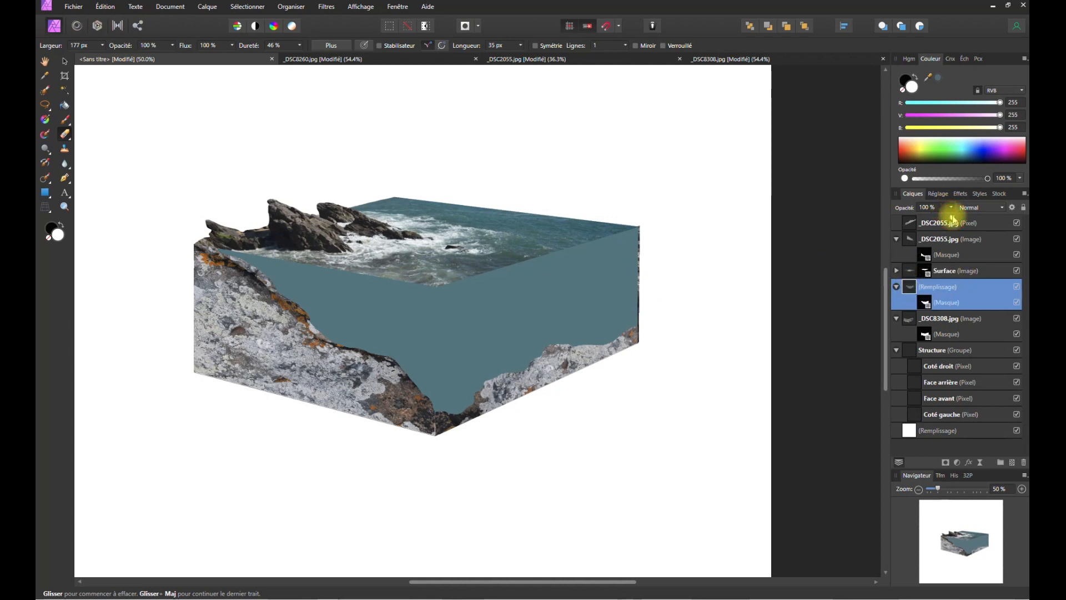
{"action": "left_click_drag", "start_coordinate": [946, 218], "coordinate": [943, 219]}
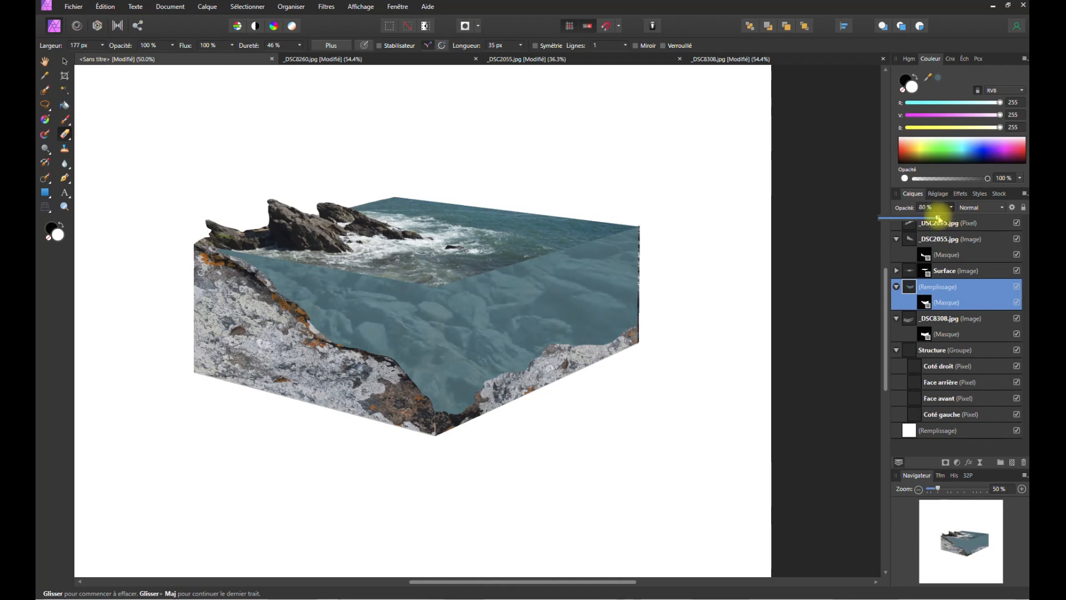
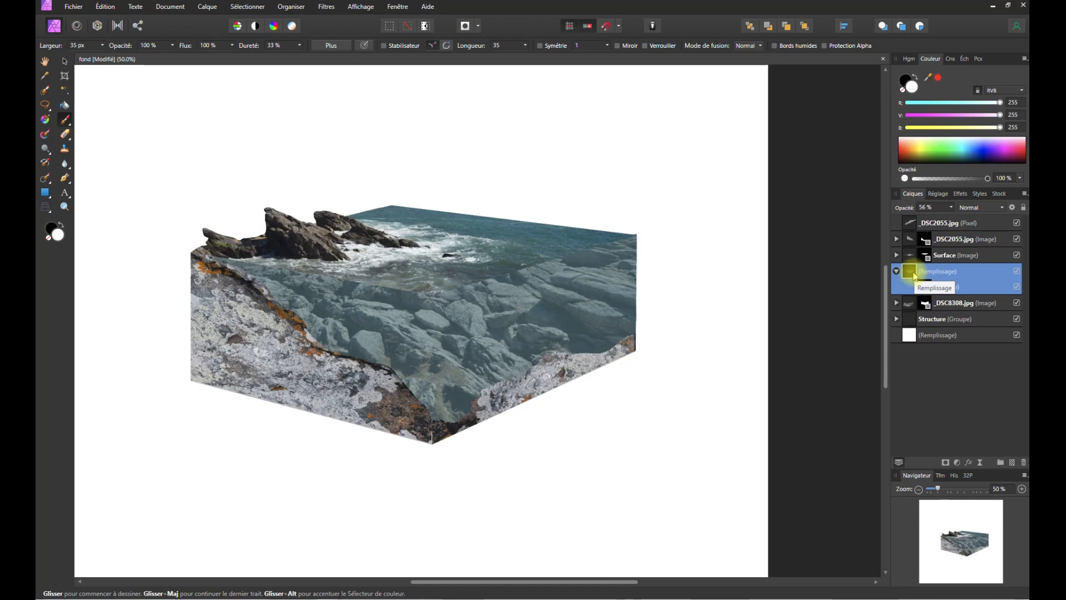
- Add a new pixel layer directly above the semi-transparent blue-grey fill layer
{"action": "right_click", "coordinate": [914, 276]}
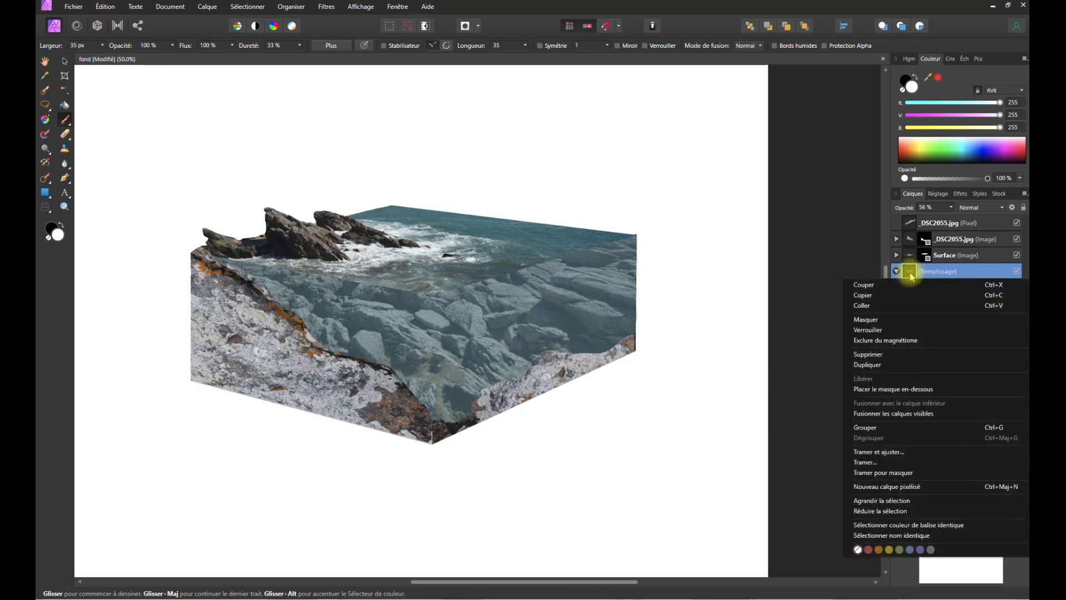
{"action": "left_click", "coordinate": [911, 275]}
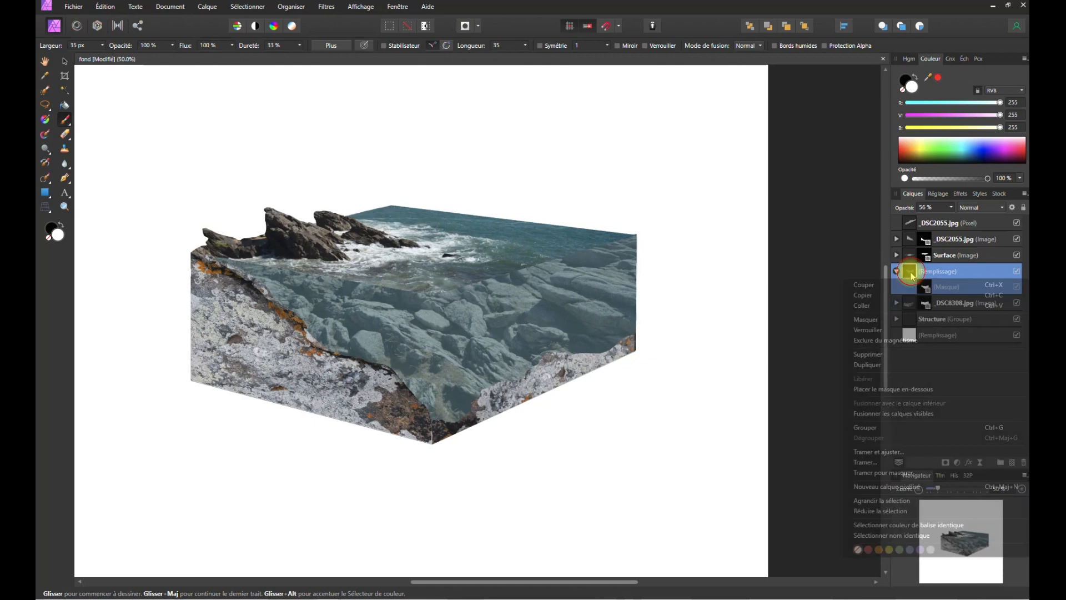
{"action": "left_click", "coordinate": [1012, 462]}
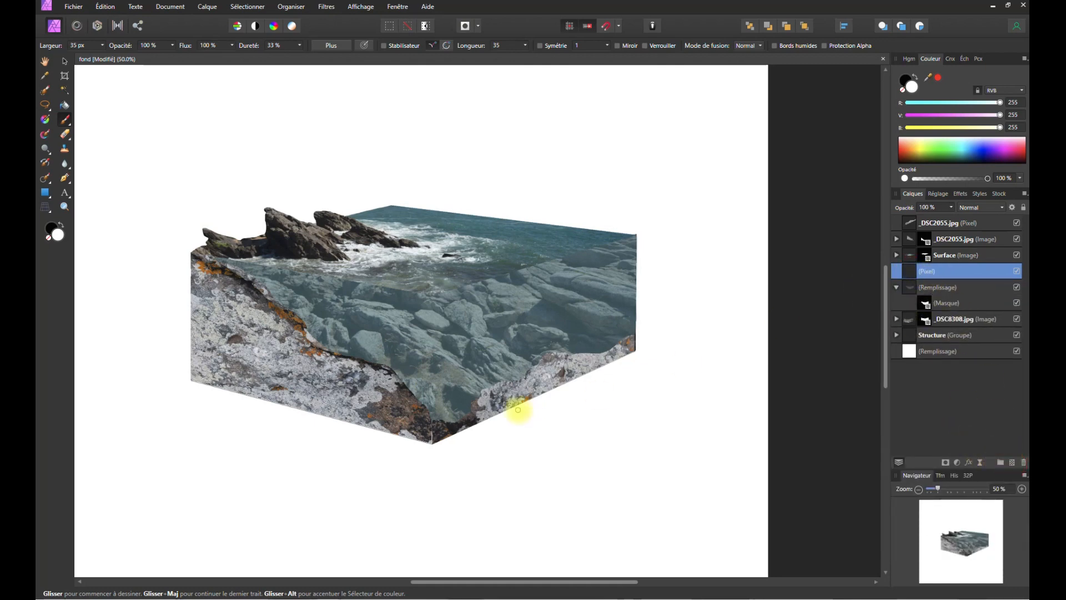
- Sample the sea surface colour RGB 58, 97, 113, set the brush width to 100 px, and make the new pixel layer active
{"action": "left_click", "coordinate": [912, 288]}
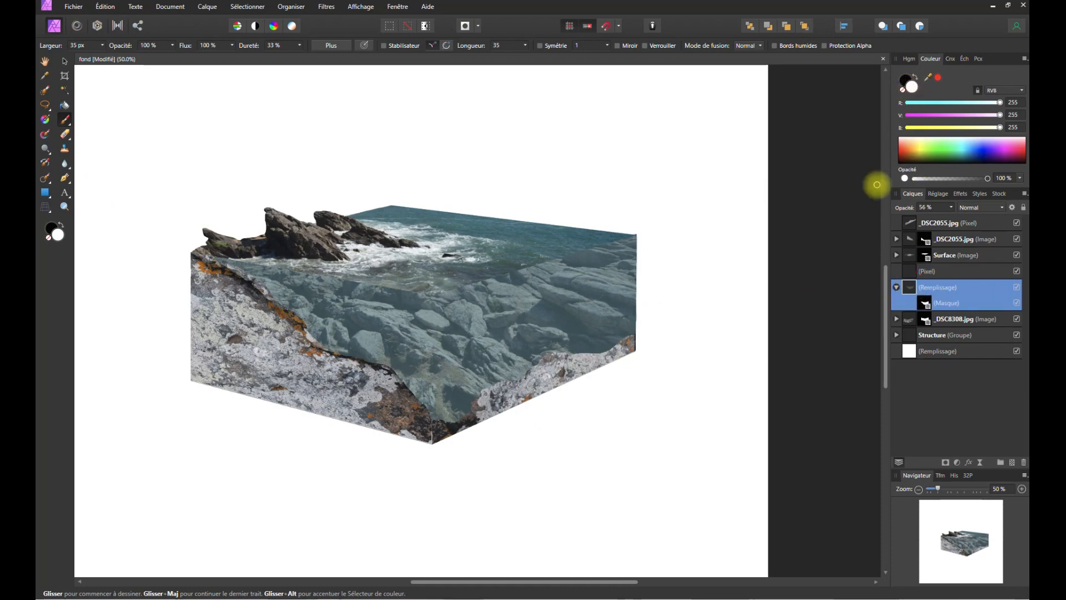
{"action": "left_click_drag", "start_coordinate": [928, 77], "coordinate": [558, 235]}
{"action": "left_click", "coordinate": [937, 77]}
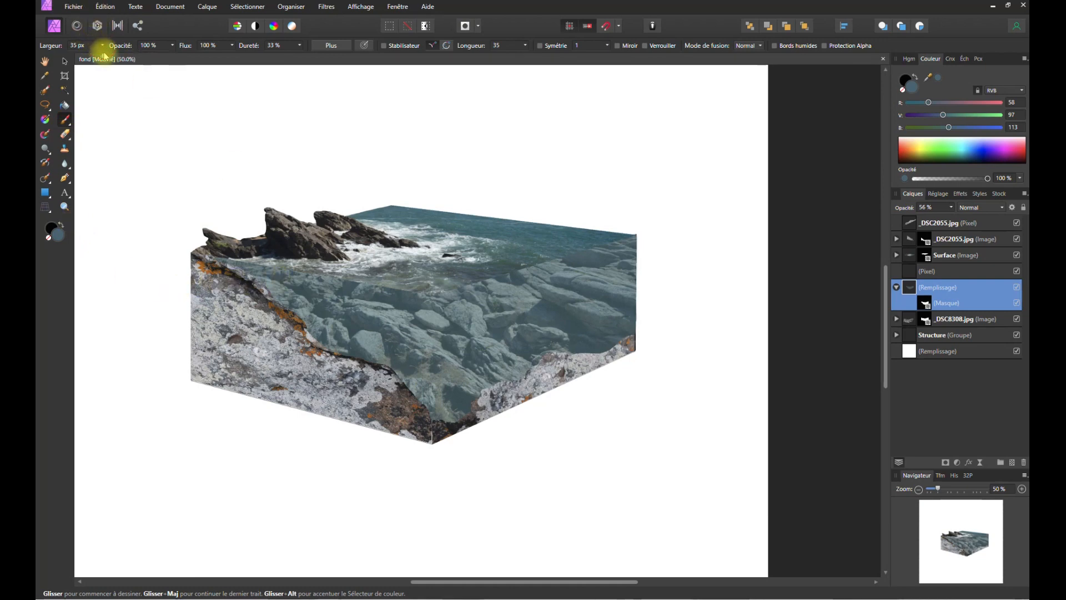
{"action": "mouse_move", "coordinate": [115, 59]}
{"action": "left_mouse_down"}
{"action": "mouse_move", "coordinate": [173, 28]}
{"action": "mouse_move", "coordinate": [194, 36]}
{"action": "left_mouse_up"}
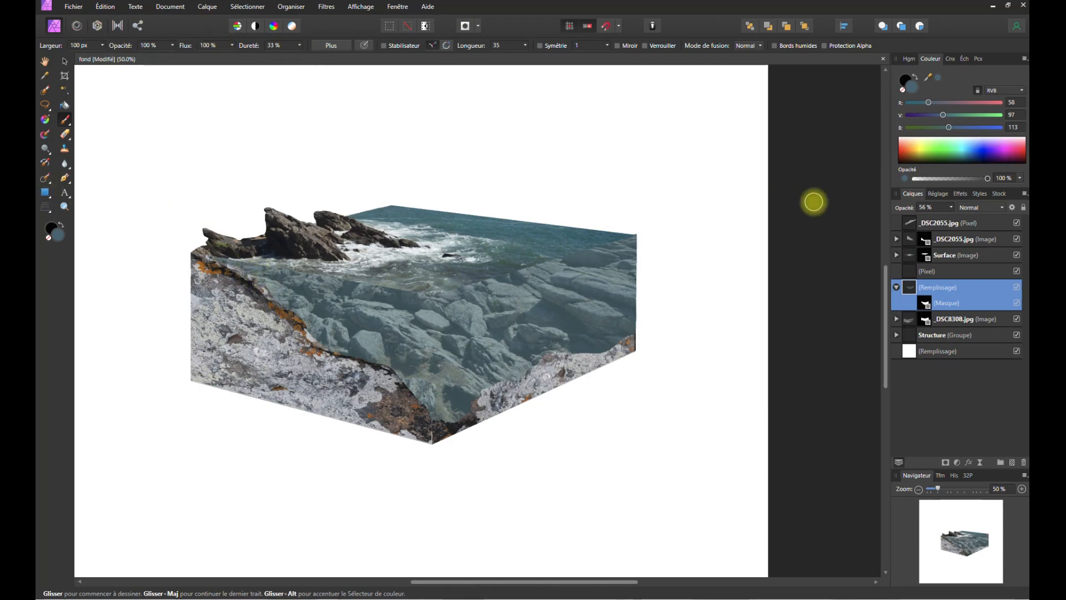
{"action": "left_click", "coordinate": [923, 272]}
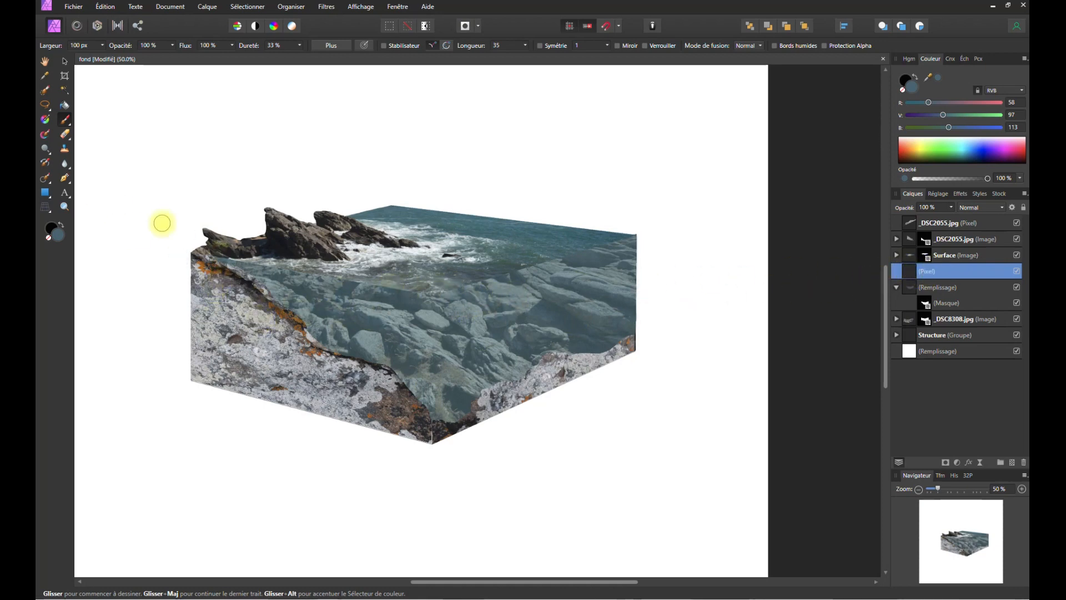
- Try a freehand selection along the waterline from the left rocks past the front corner to the box's right edge, and undo it
{"action": "left_click", "coordinate": [45, 103]}
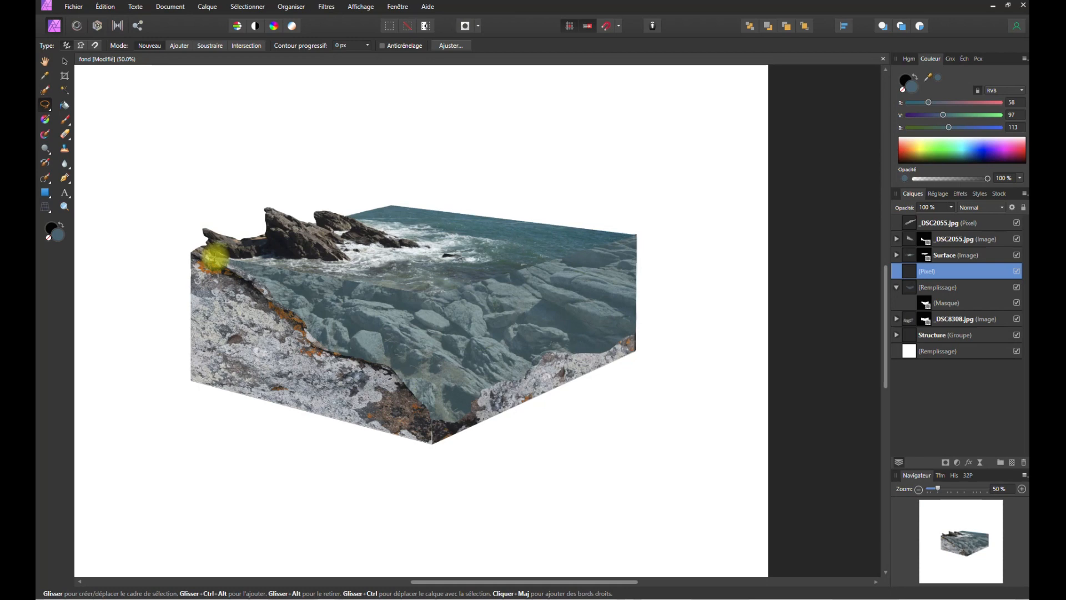
{"action": "left_click", "coordinate": [215, 257]}
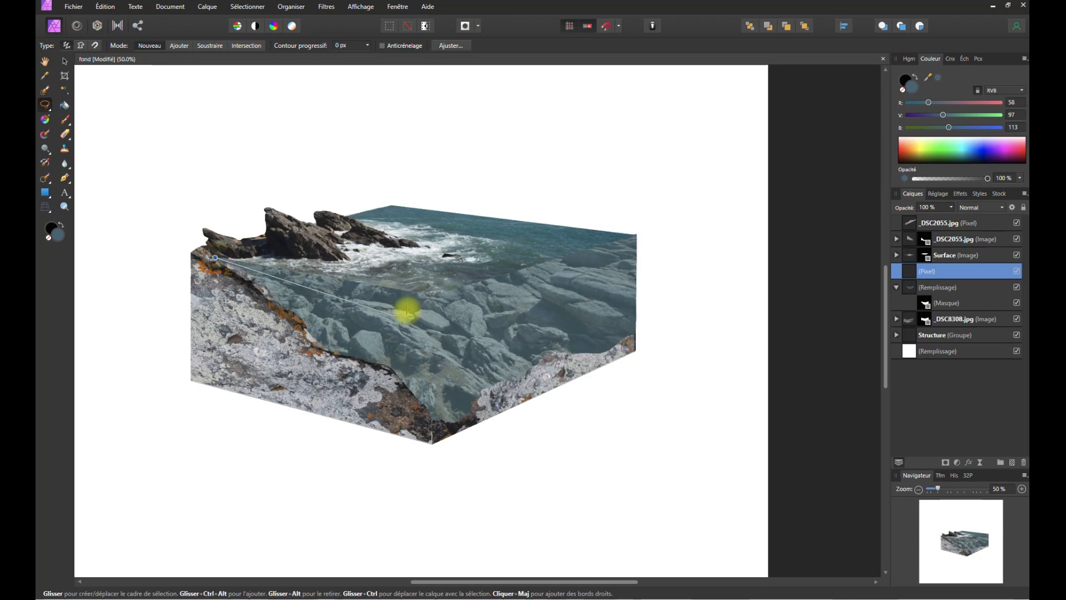
{"action": "left_click", "coordinate": [436, 294]}
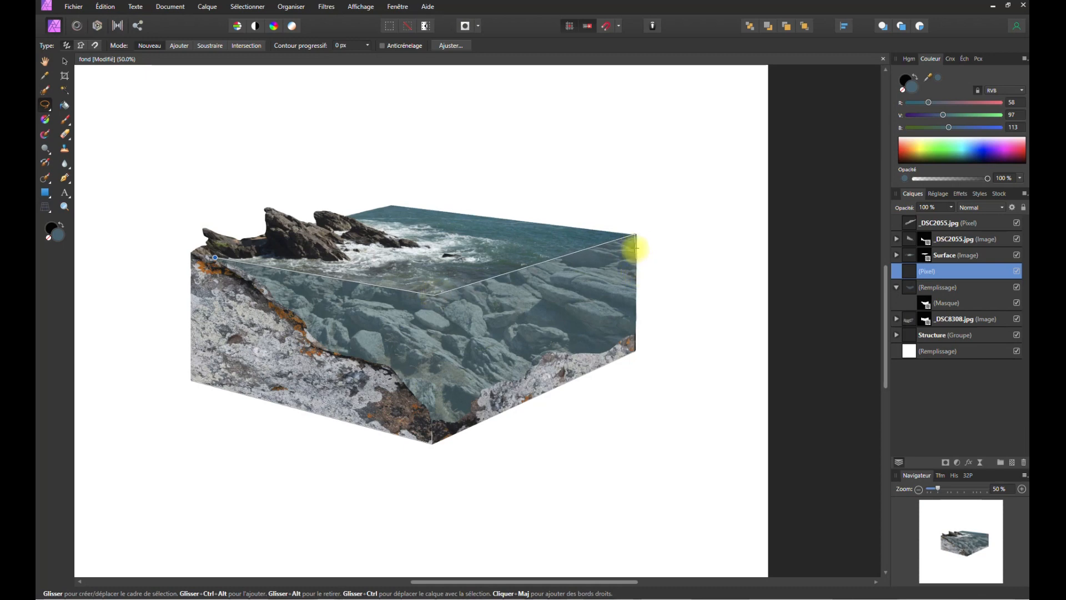
{"action": "left_click", "coordinate": [637, 235]}
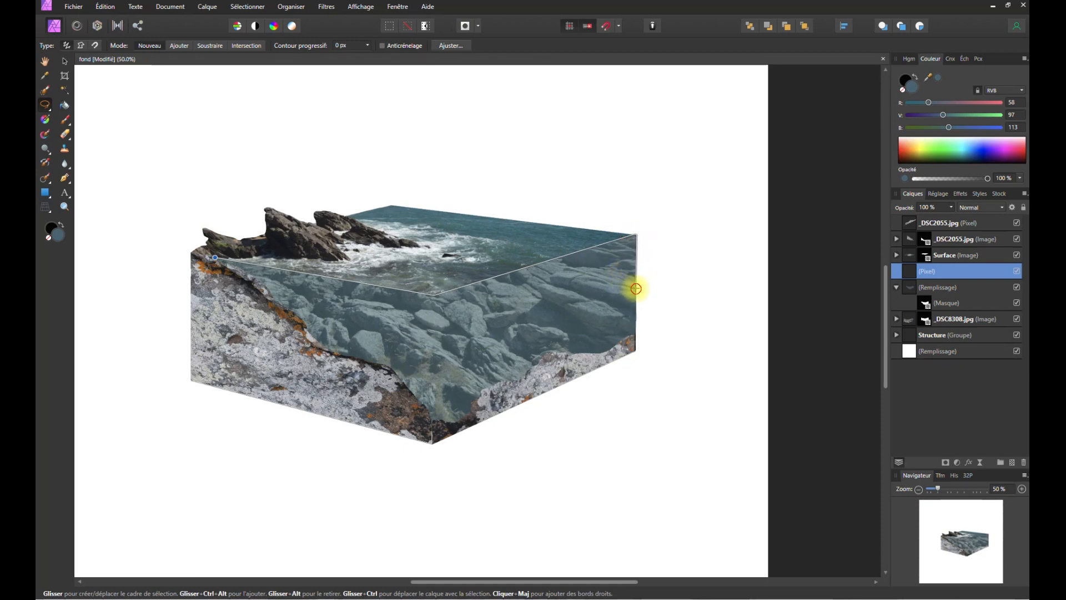
{"action": "double_click", "coordinate": [636, 289]}
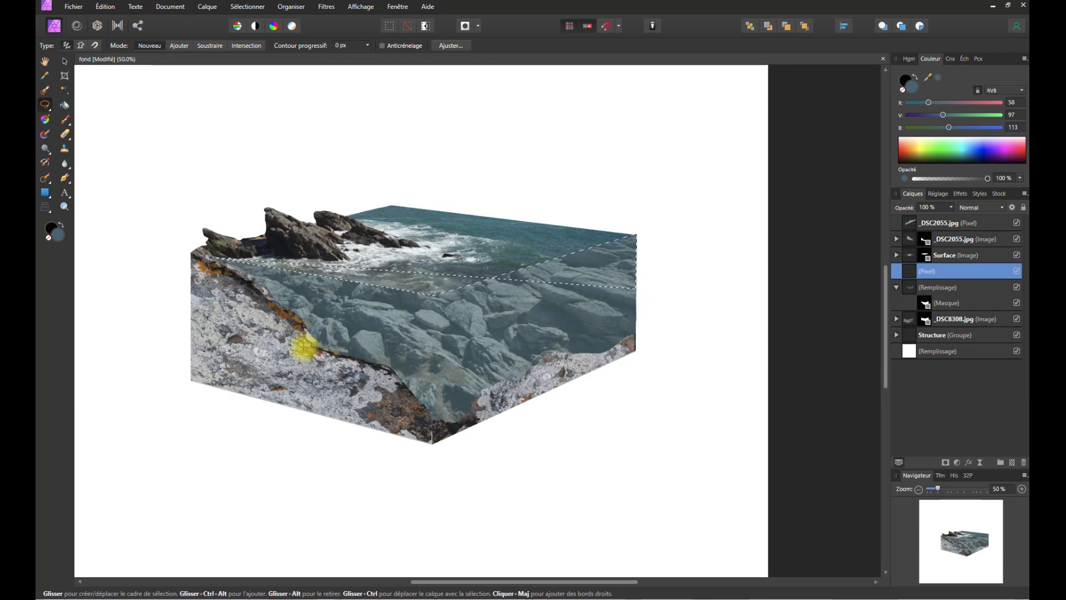
{"action": "key", "text": "ctrl+z"}
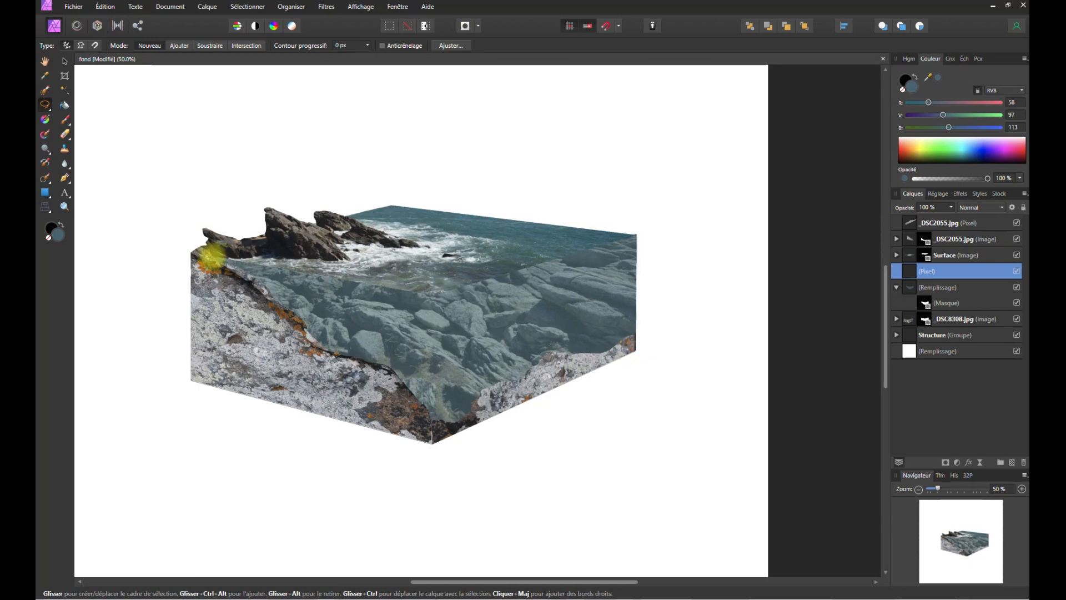
{"action": "left_click", "coordinate": [212, 258]}
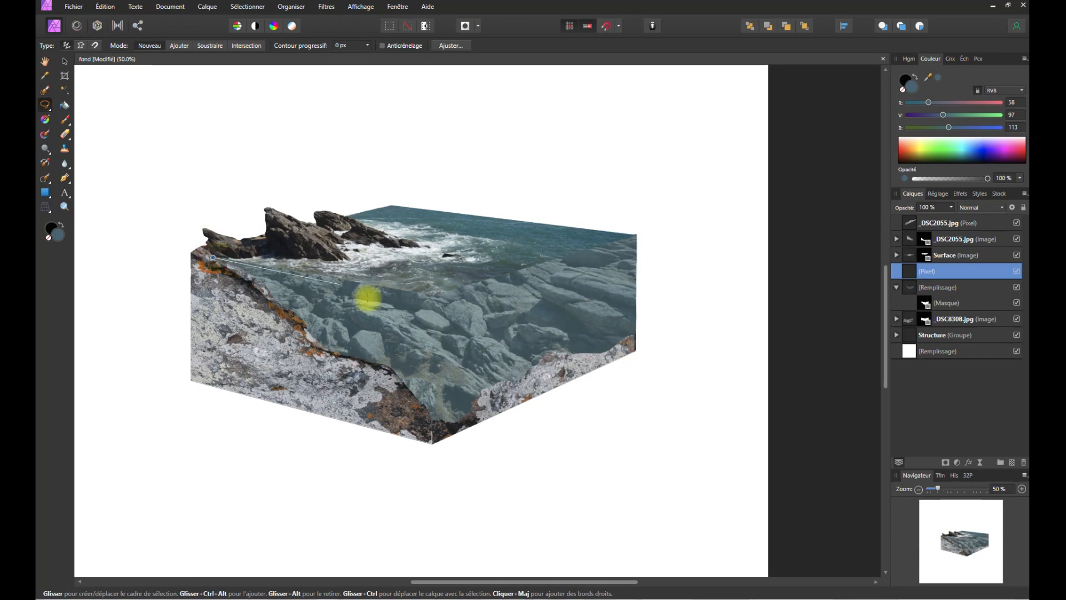
{"action": "left_click", "coordinate": [435, 292]}
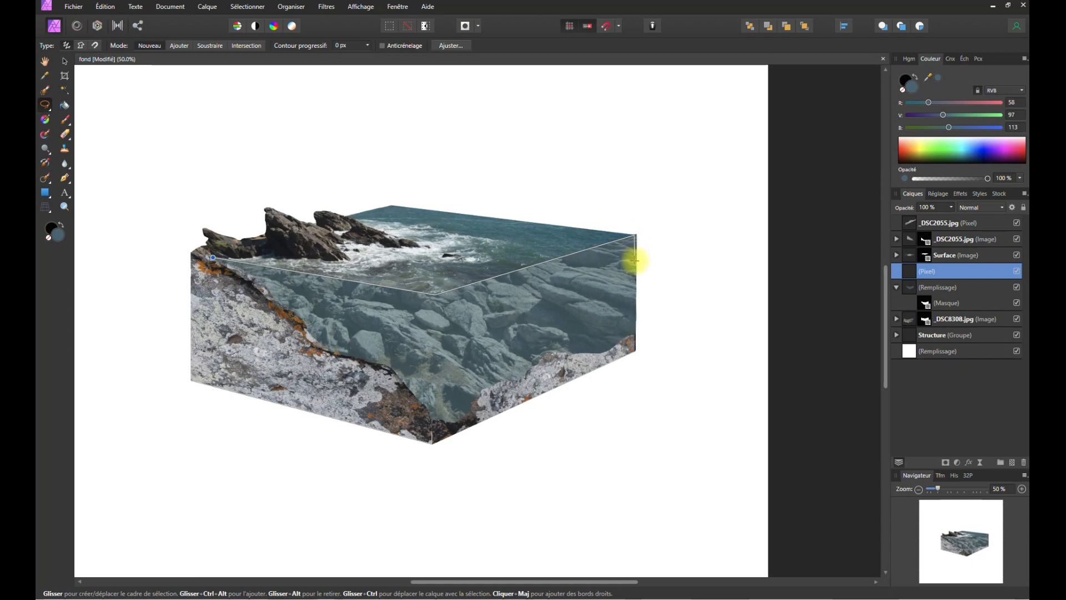
{"action": "double_click", "coordinate": [628, 302]}
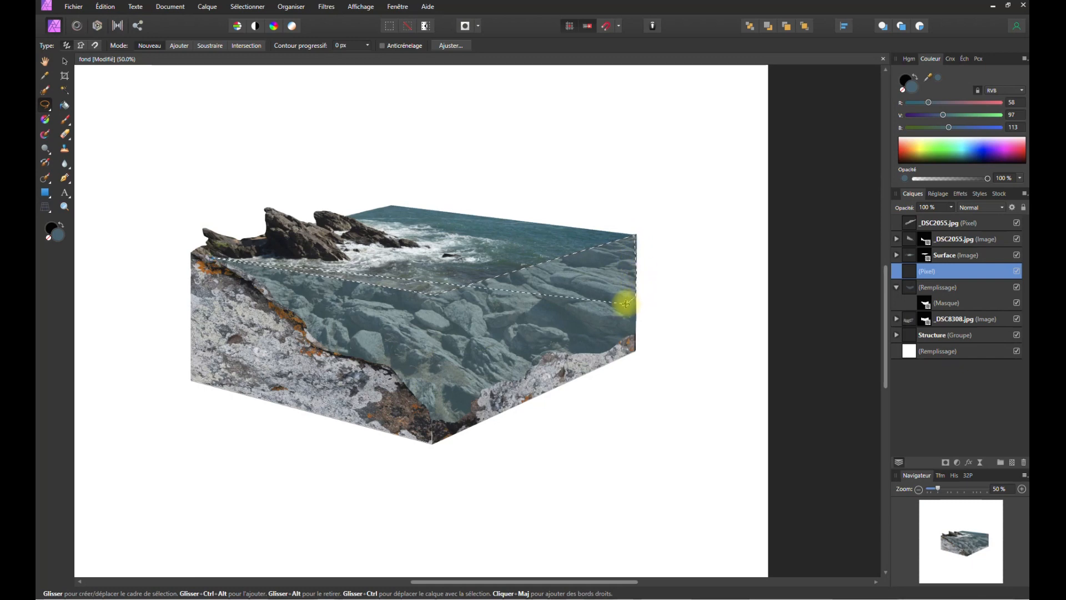
{"action": "key", "text": "ctrl+z"}
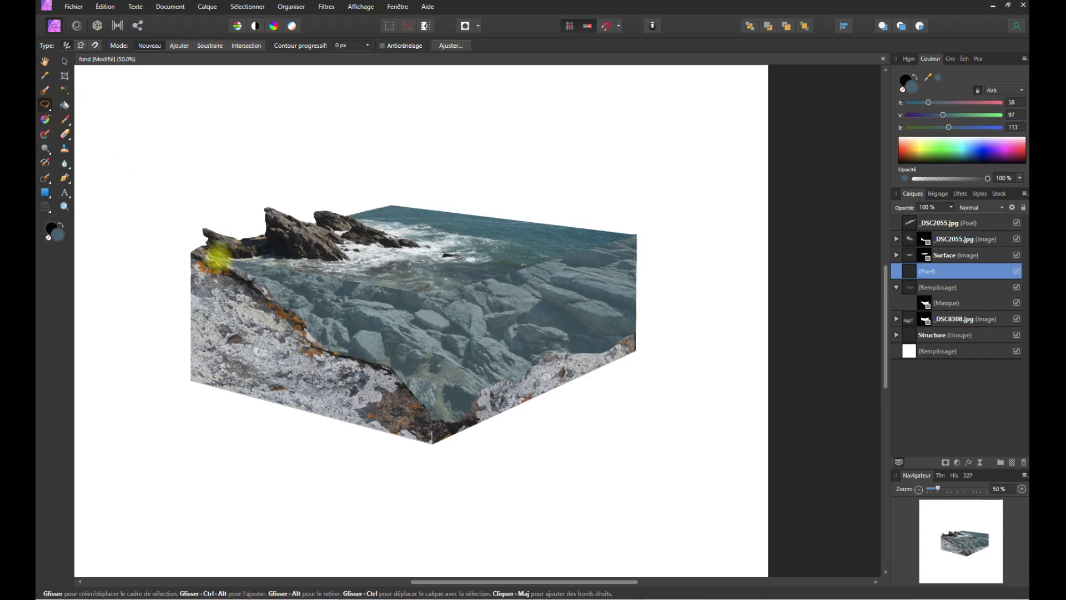
- Draw a polygonal selection around the two underwater faces, following the waterline, the box's right edge and the seabed profile
{"action": "left_click", "coordinate": [217, 257]}
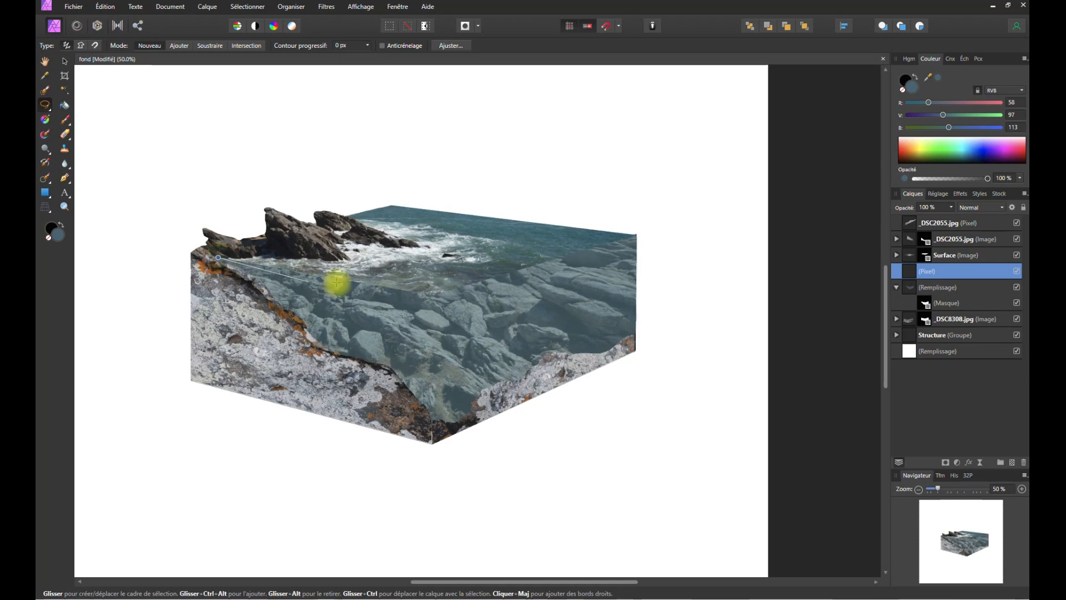
{"action": "left_click", "coordinate": [434, 293]}
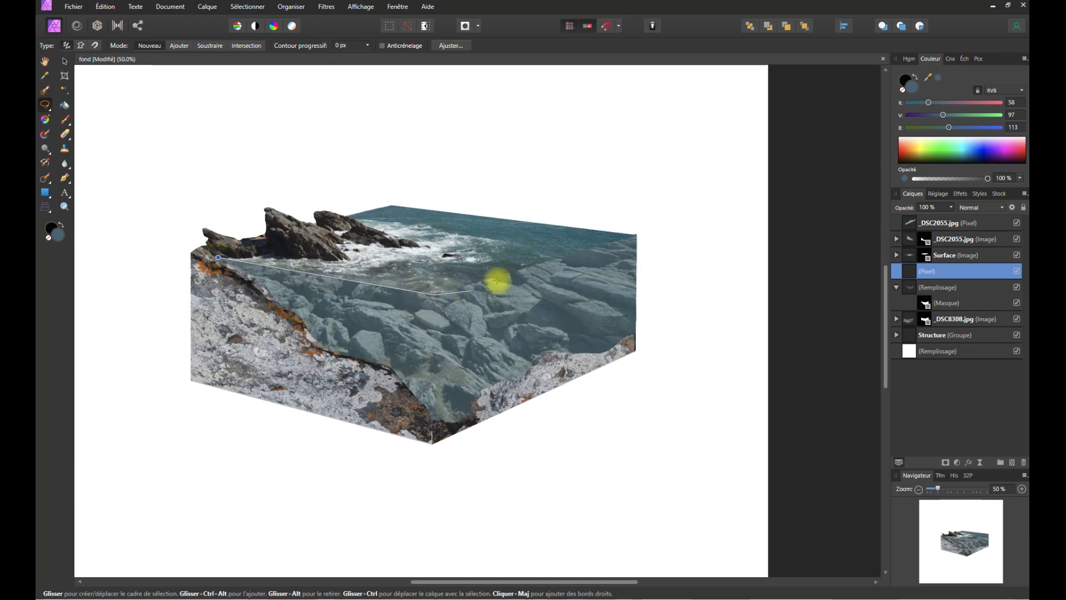
{"action": "left_click", "coordinate": [636, 234]}
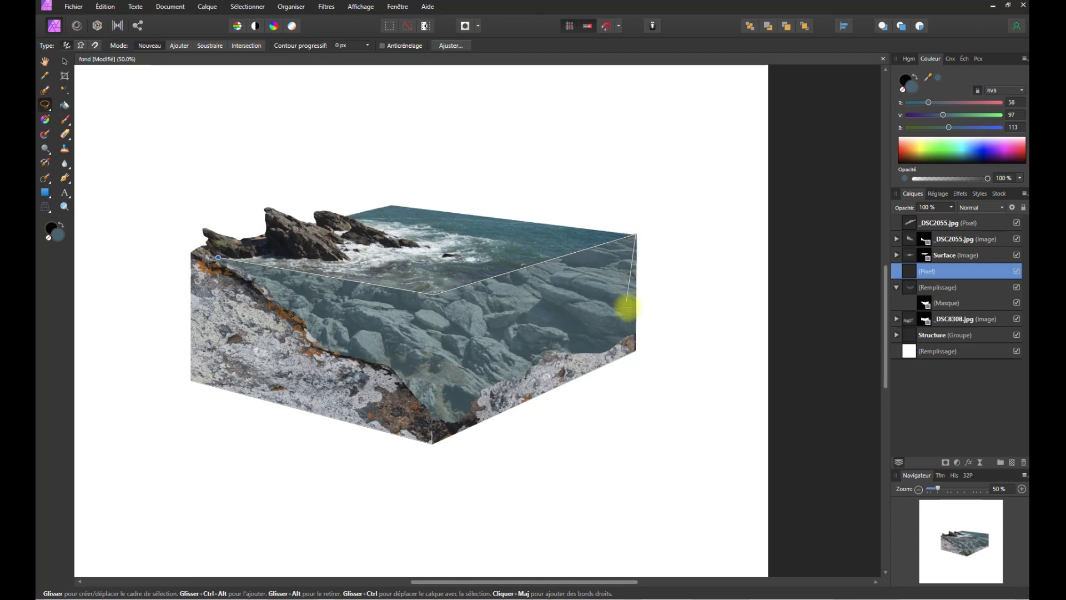
{"action": "left_click", "coordinate": [635, 335]}
{"action": "left_click", "coordinate": [600, 344]}
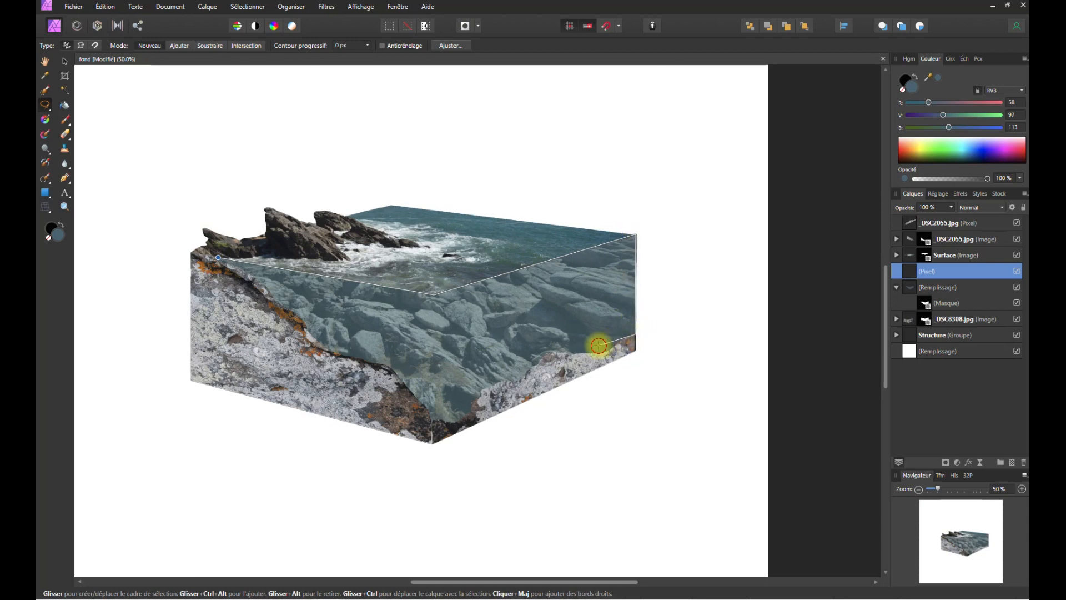
{"action": "left_click", "coordinate": [533, 349]}
{"action": "left_click", "coordinate": [455, 405]}
{"action": "left_click", "coordinate": [422, 386]}
{"action": "left_click", "coordinate": [406, 352]}
{"action": "left_click", "coordinate": [360, 353]}
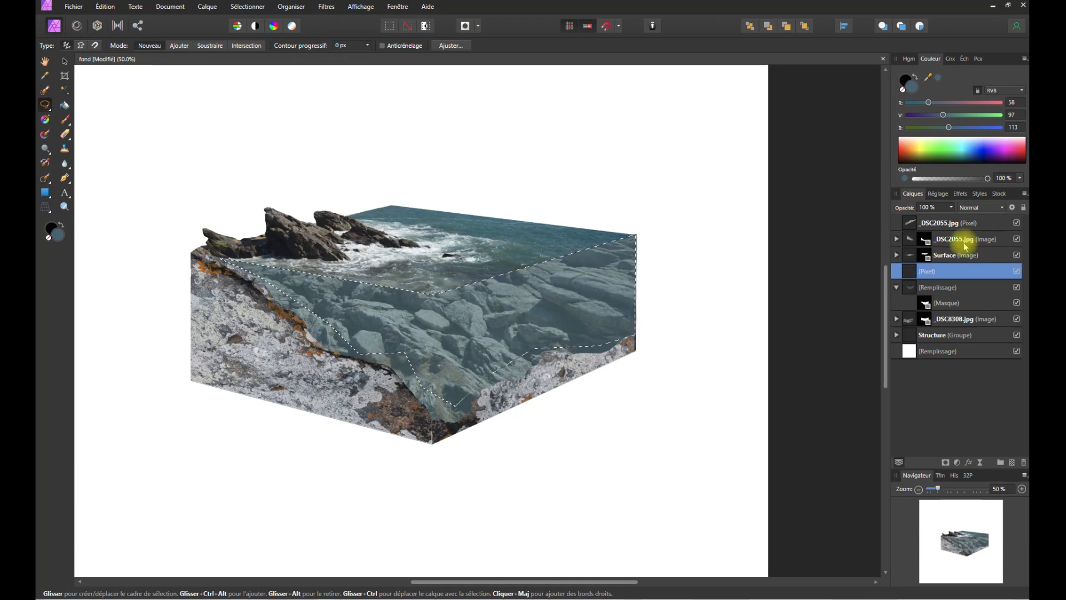
- Paint the sea colour over the selected water faces, using 84% brush opacity near the waterline and 15% hardness with 70% opacity deeper down
{"action": "left_click", "coordinate": [64, 119]}
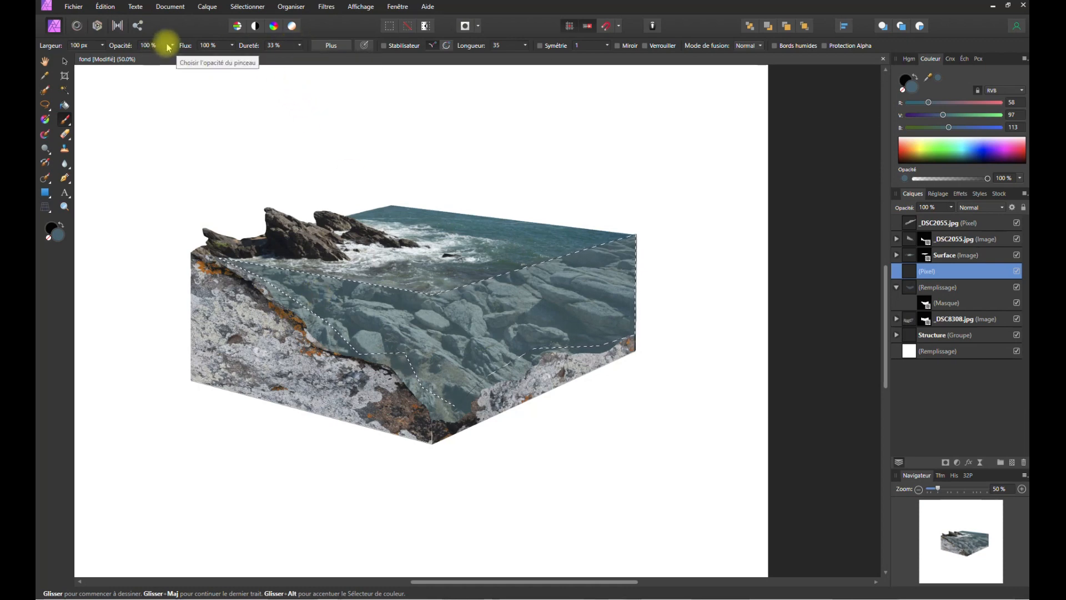
{"action": "left_click_drag", "start_coordinate": [172, 46], "coordinate": [162, 48]}
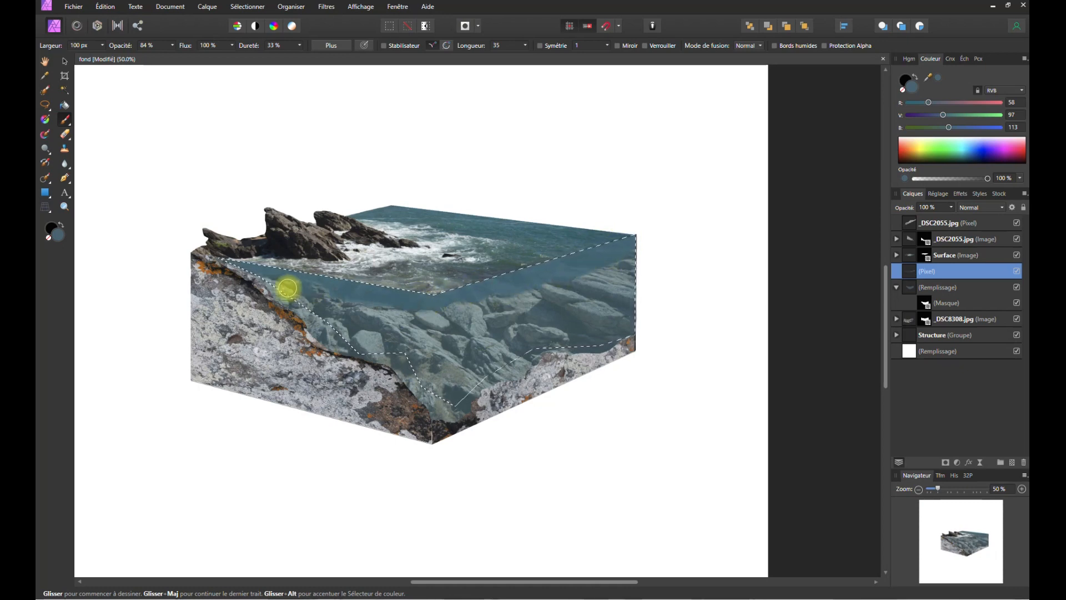
{"action": "left_click", "coordinate": [300, 47]}
{"action": "left_click_drag", "start_coordinate": [301, 56], "coordinate": [287, 57]}
{"action": "left_click", "coordinate": [172, 46]}
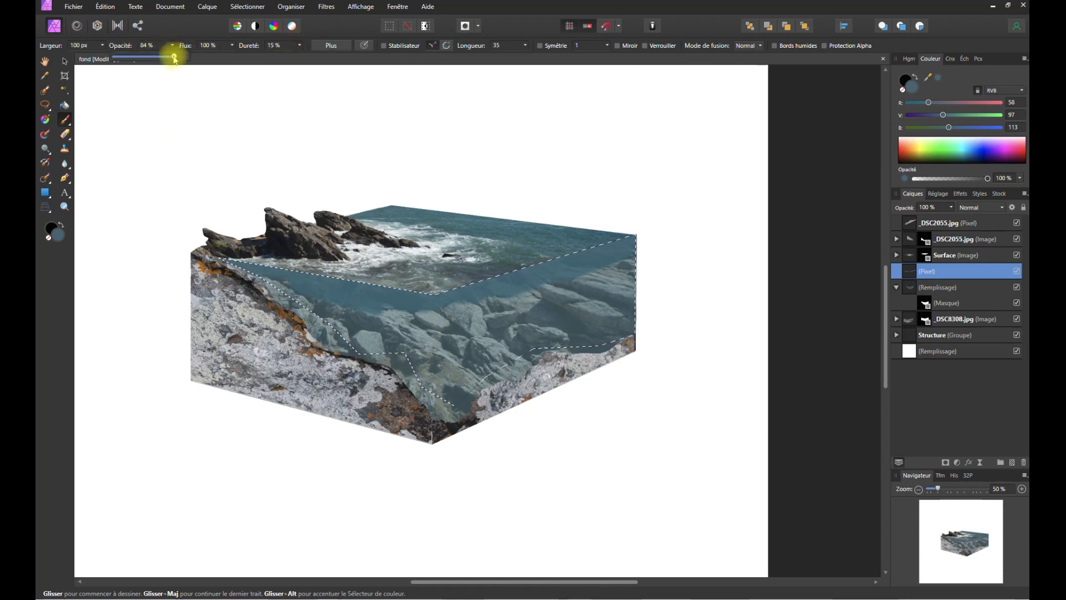
{"action": "left_click_drag", "start_coordinate": [175, 57], "coordinate": [164, 57]}
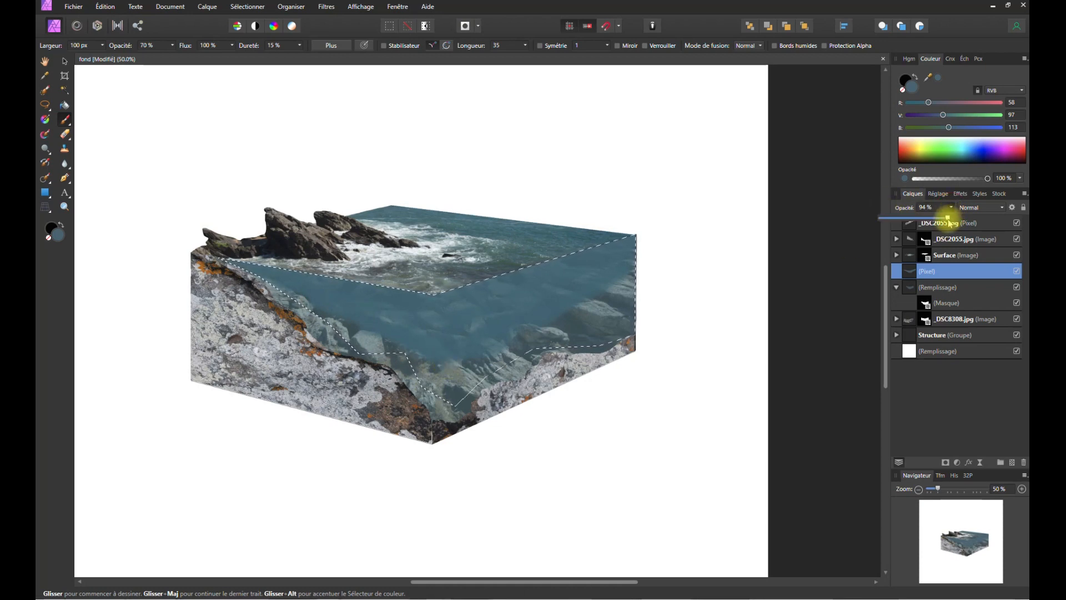
- Lower the painted water layer's opacity to 93% and clear the selection
{"action": "left_click_drag", "start_coordinate": [949, 221], "coordinate": [947, 221]}
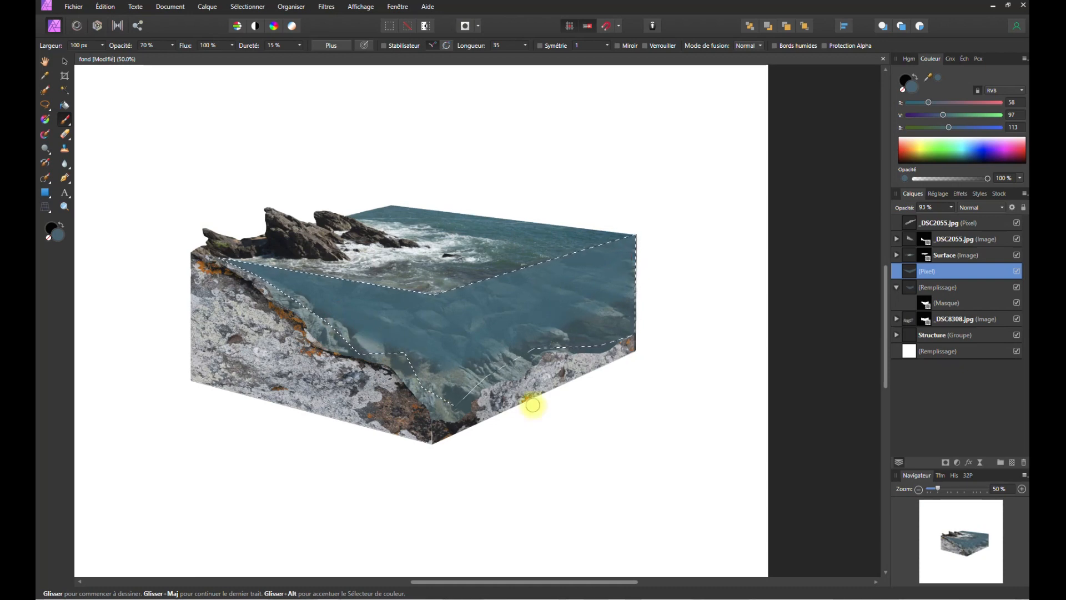
{"action": "key", "text": "ctrl+z"}
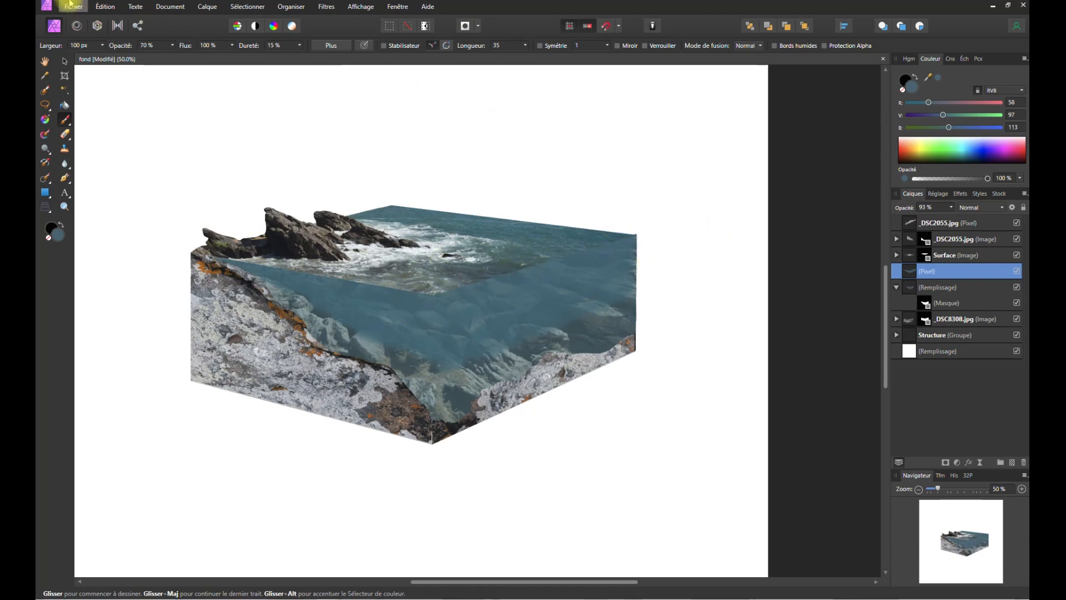
- Open the recent file MicroWorld_Tuto2.afphoto, examine its water and rock faces at reduced zoom, and return to the fond document
{"action": "left_click", "coordinate": [73, 6]}
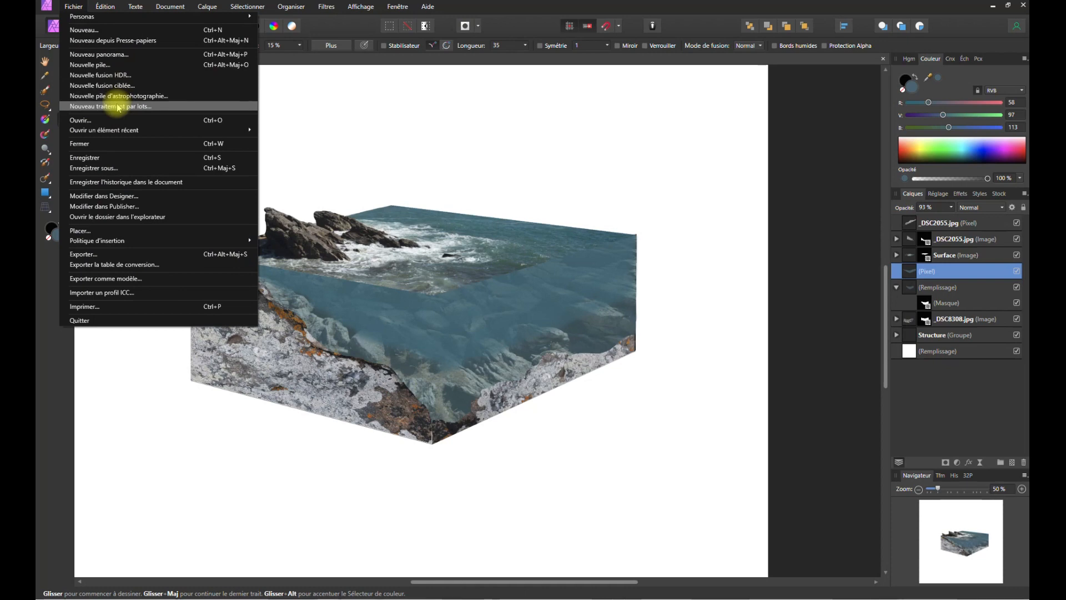
{"action": "mouse_move", "coordinate": [124, 136]}
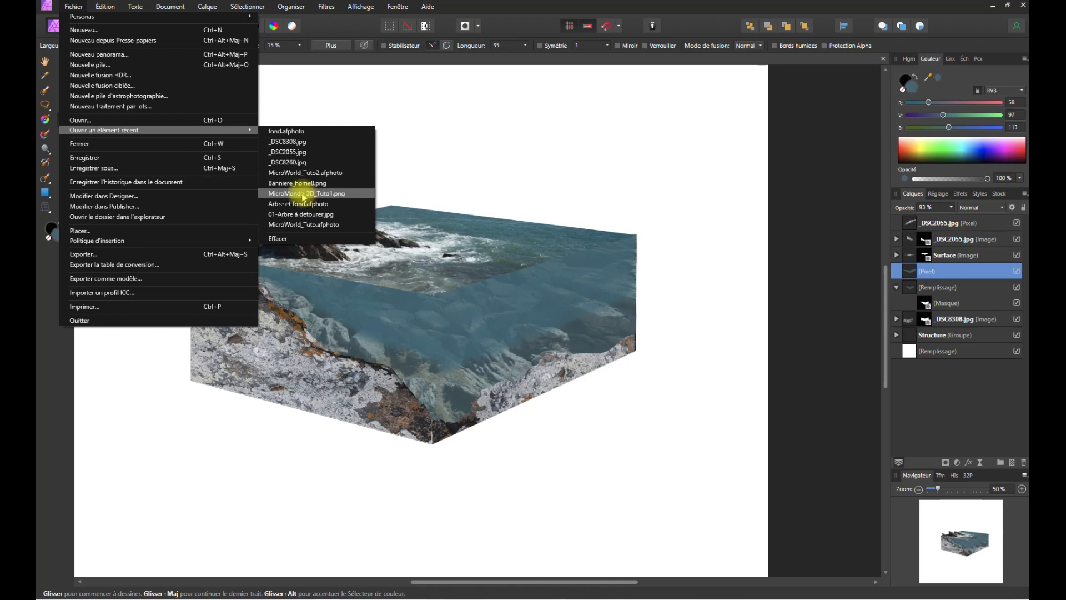
{"action": "left_click", "coordinate": [306, 172]}
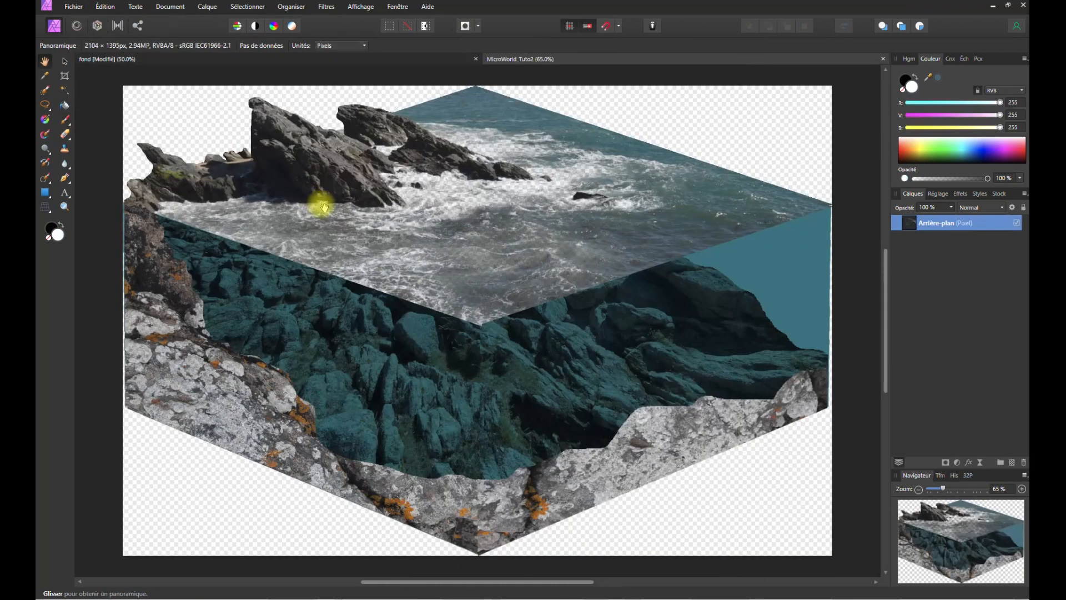
{"action": "left_click", "coordinate": [919, 488]}
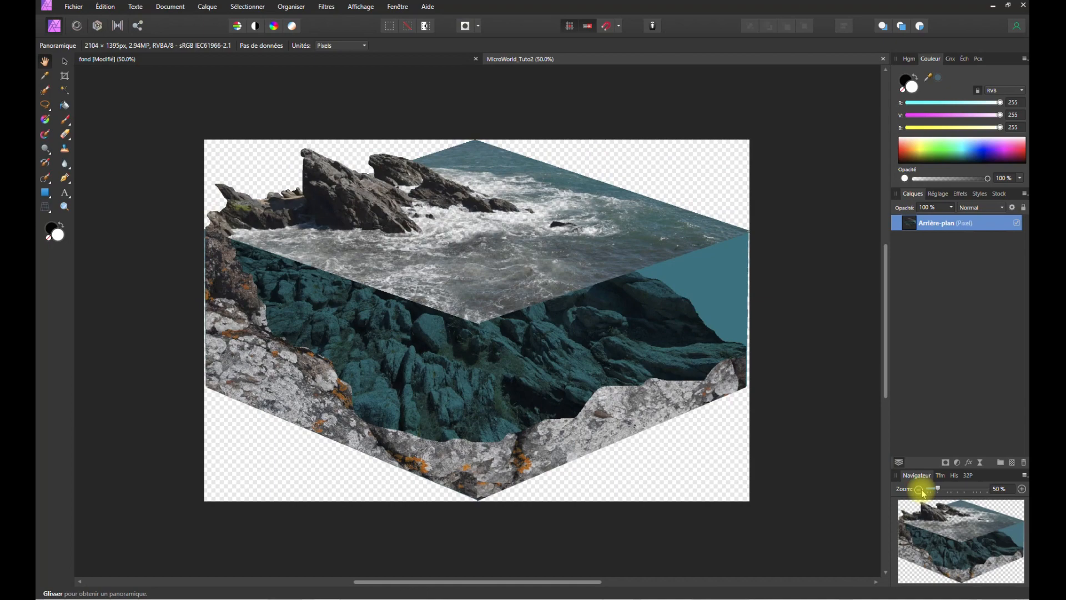
{"action": "left_click", "coordinate": [919, 488]}
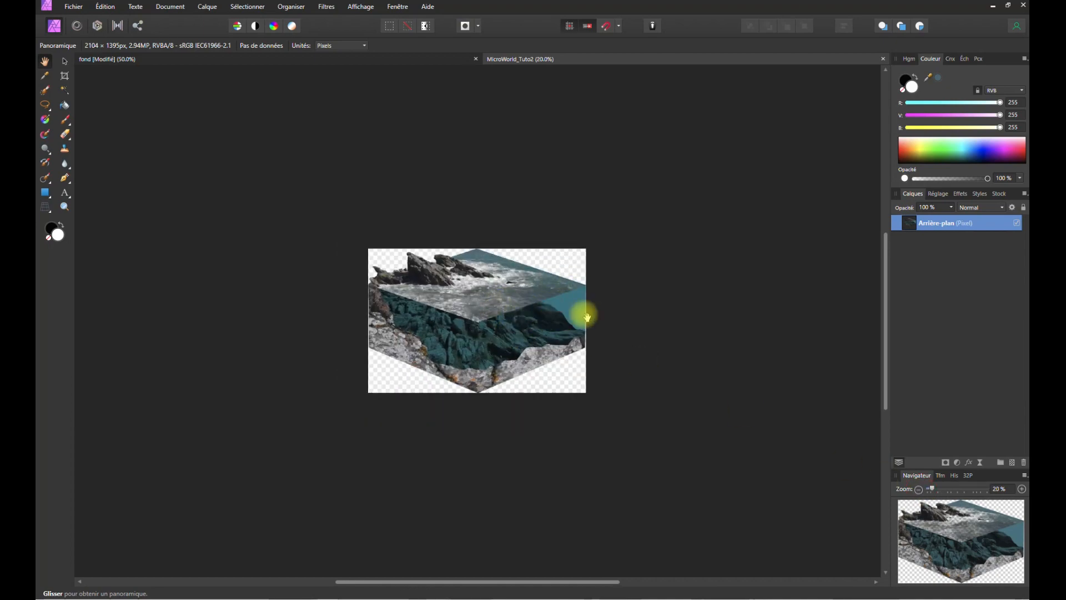
{"action": "left_click", "coordinate": [281, 58]}
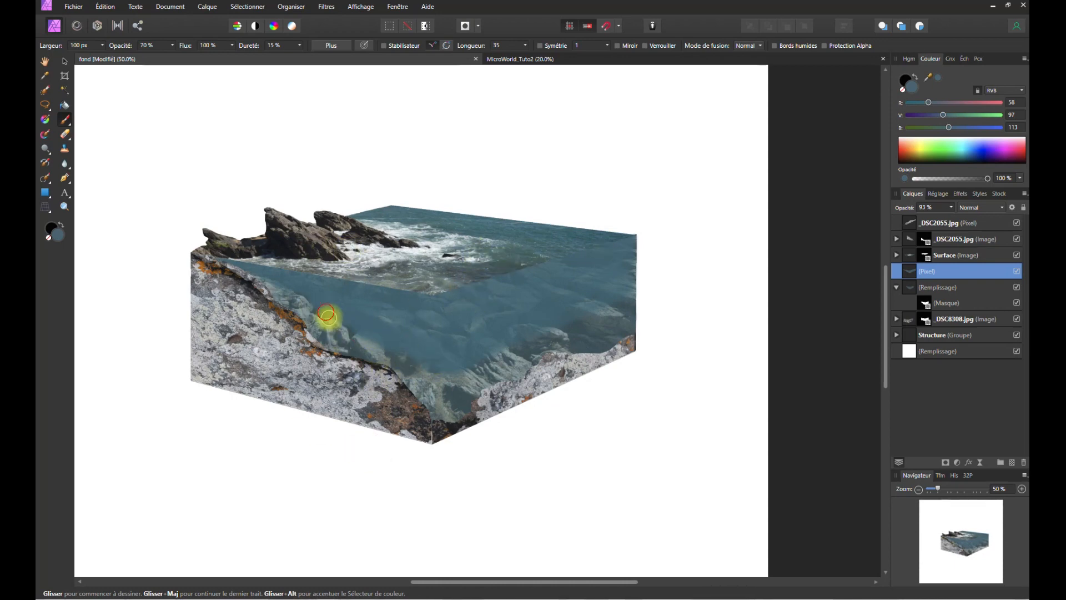
{"action": "left_click_drag", "start_coordinate": [329, 319], "coordinate": [376, 335]}
{"action": "left_click_drag", "start_coordinate": [639, 276], "coordinate": [636, 269]}
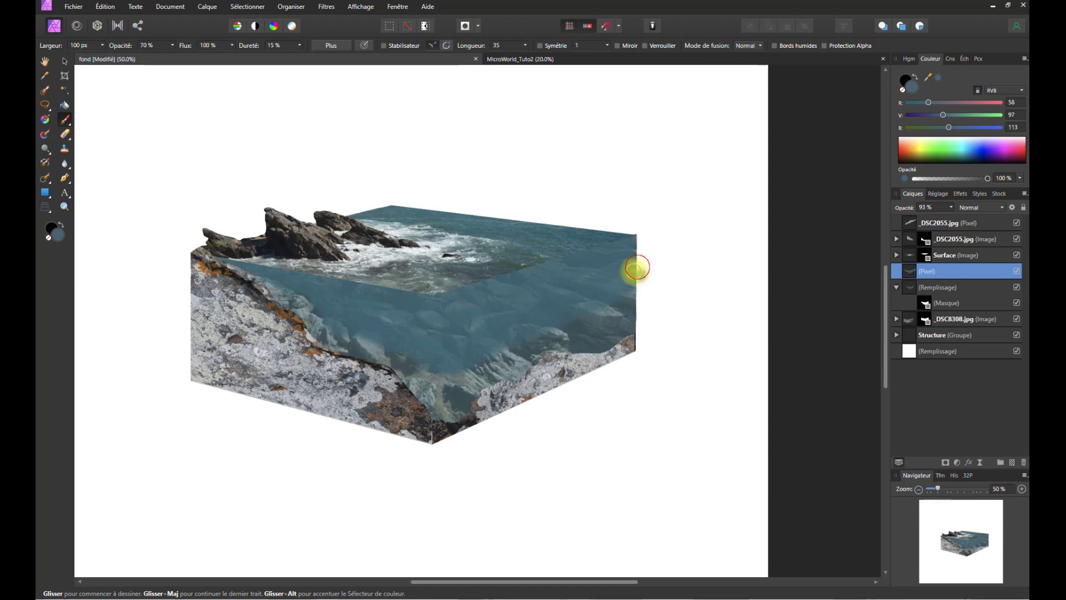
{"action": "key", "text": "ctrl+z"}
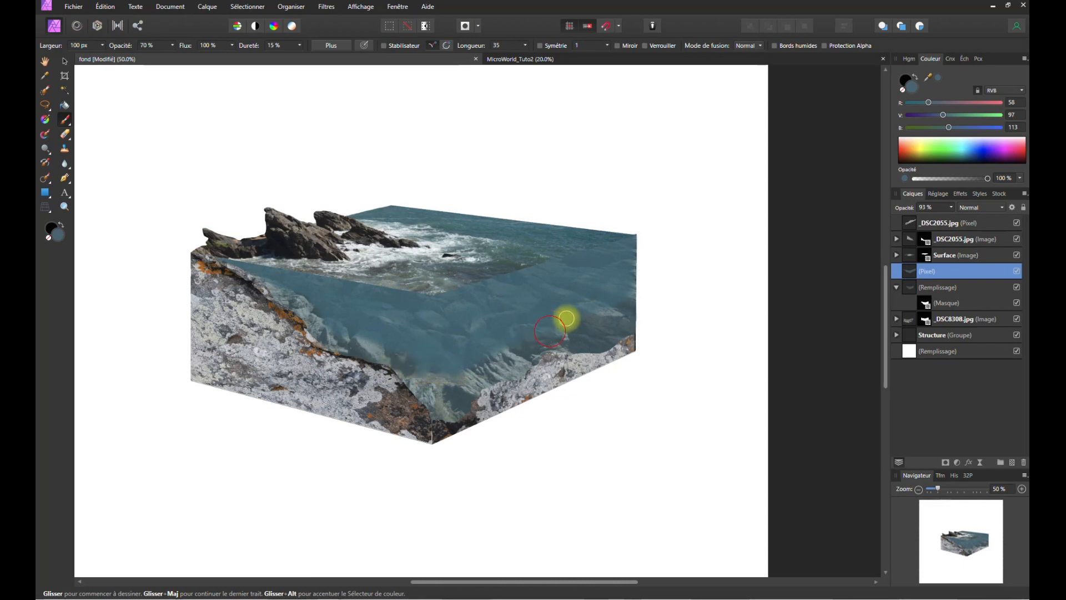
- Blur the painted layer along the waterline from the box's front corner toward the right edge with the Blur brush
{"action": "left_click", "coordinate": [64, 164]}
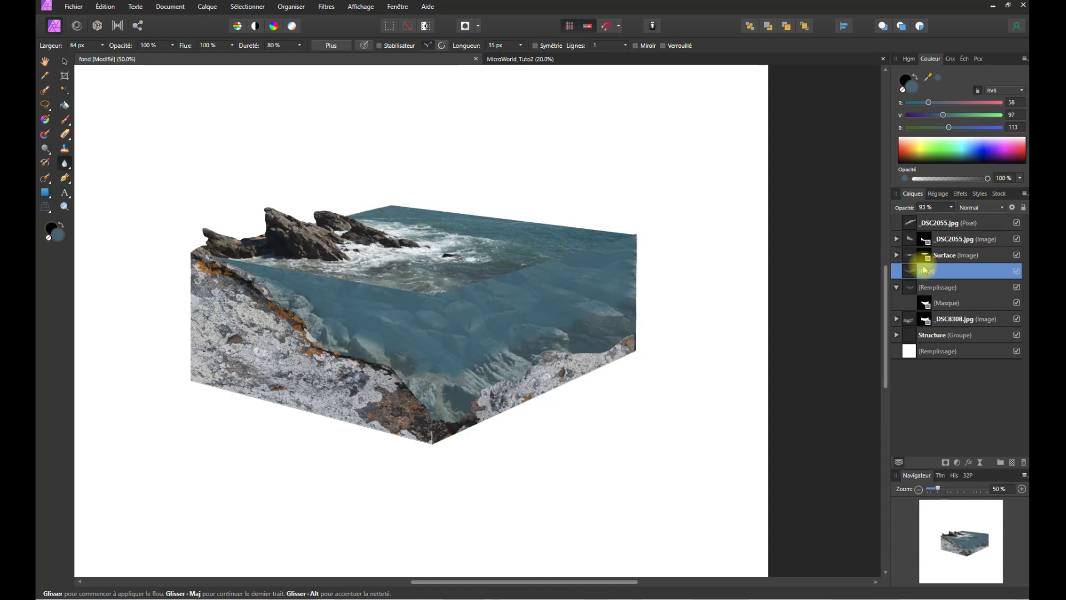
{"action": "left_click", "coordinate": [1022, 489]}
{"action": "left_click", "coordinate": [1022, 490]}
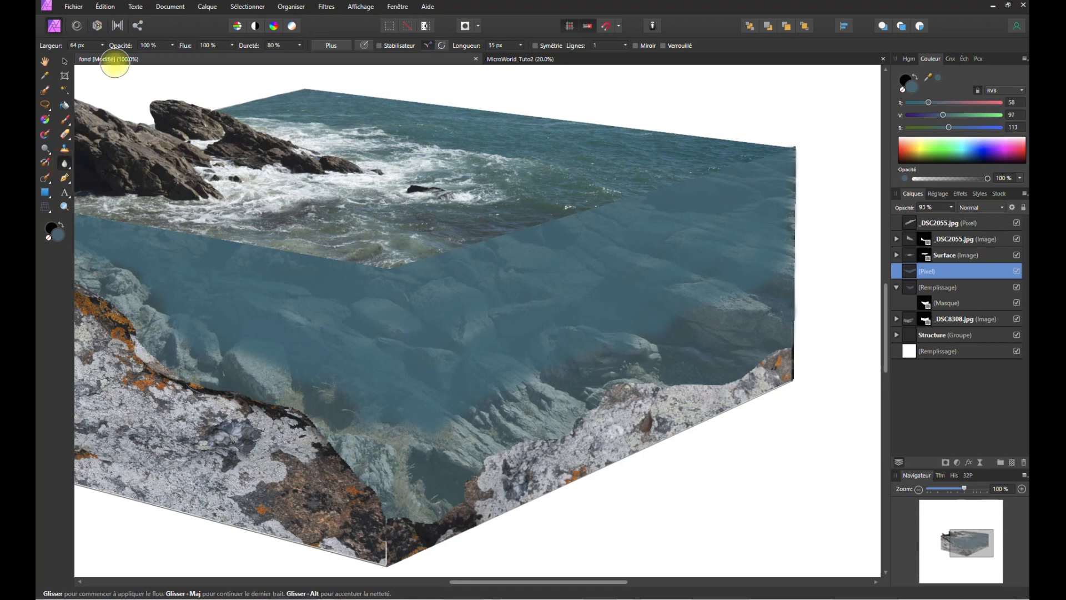
{"action": "left_click_drag", "start_coordinate": [381, 267], "coordinate": [512, 232]}
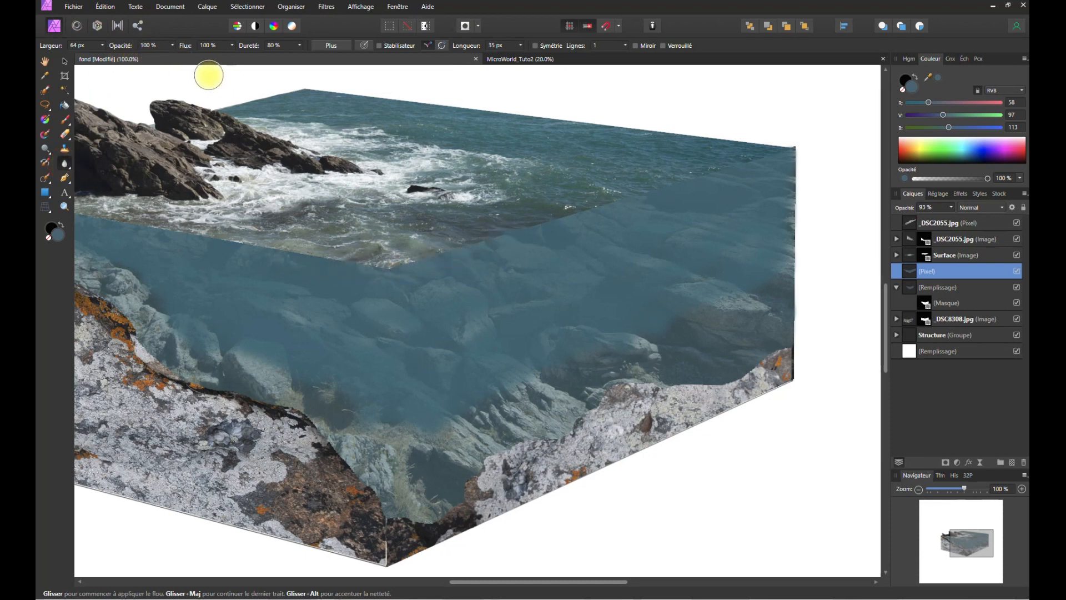
- Set the Blur brush width to 12 px
{"action": "left_click", "coordinate": [101, 45]}
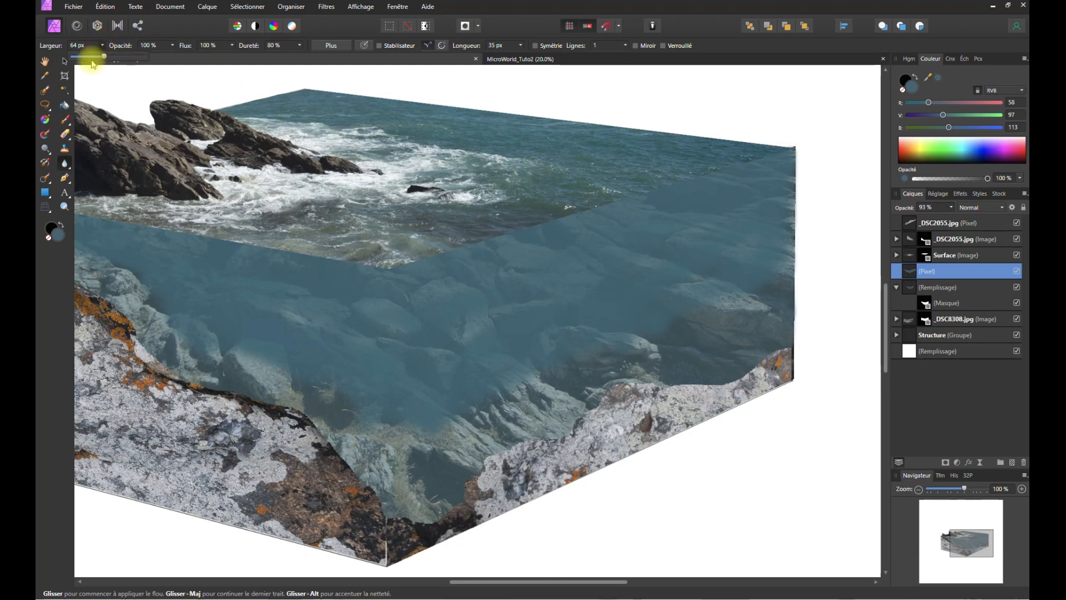
{"action": "left_click_drag", "start_coordinate": [104, 58], "coordinate": [80, 58]}
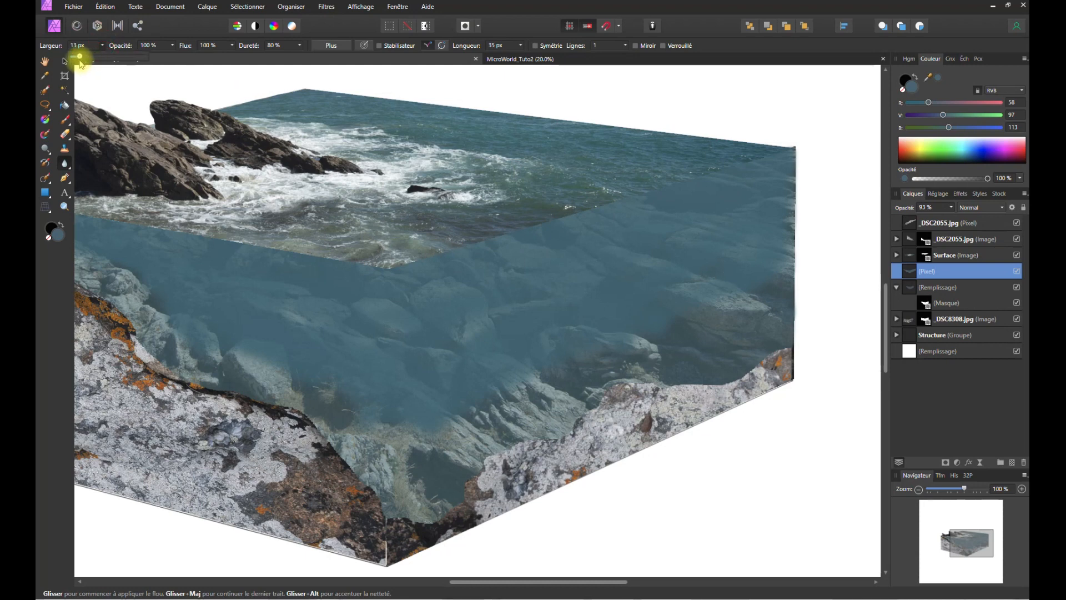
{"action": "left_click", "coordinate": [71, 171]}
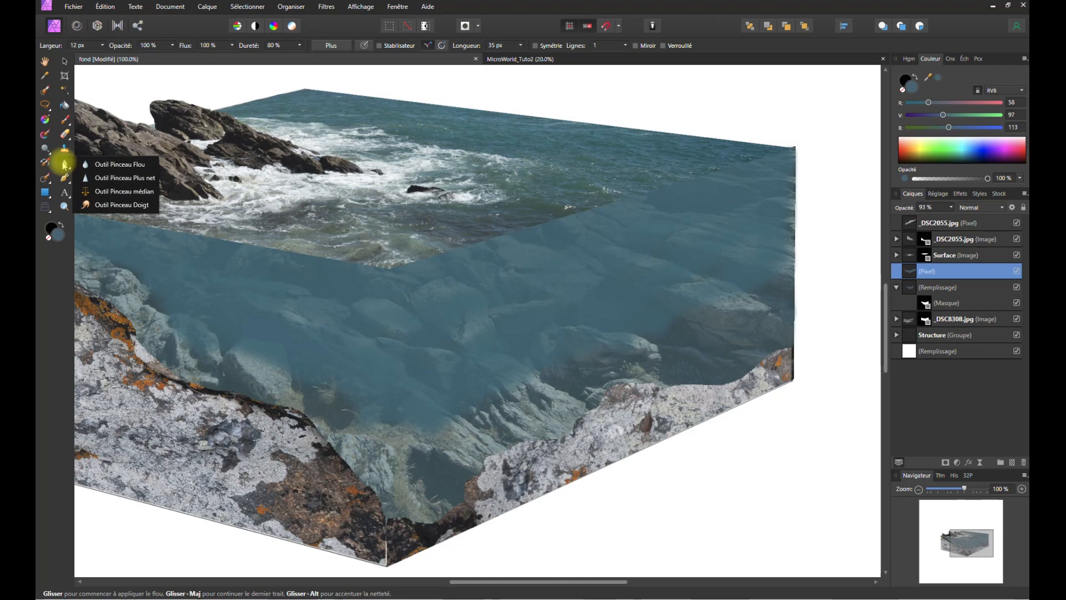
{"action": "left_click", "coordinate": [108, 204]}
{"action": "left_click_drag", "start_coordinate": [398, 267], "coordinate": [796, 148]}
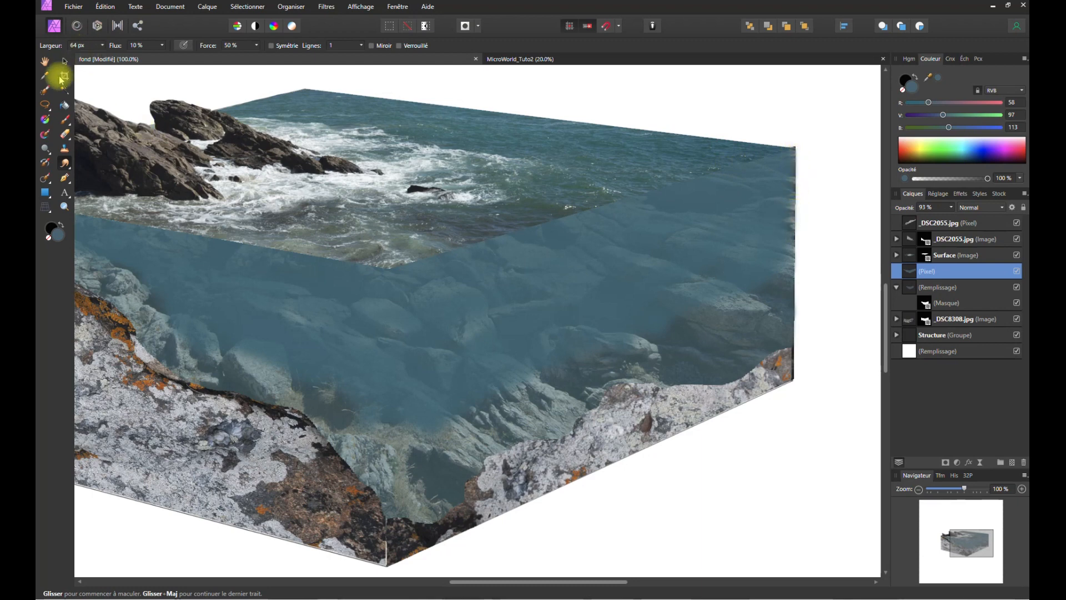
{"action": "left_click", "coordinate": [70, 166]}
{"action": "left_click", "coordinate": [83, 166]}
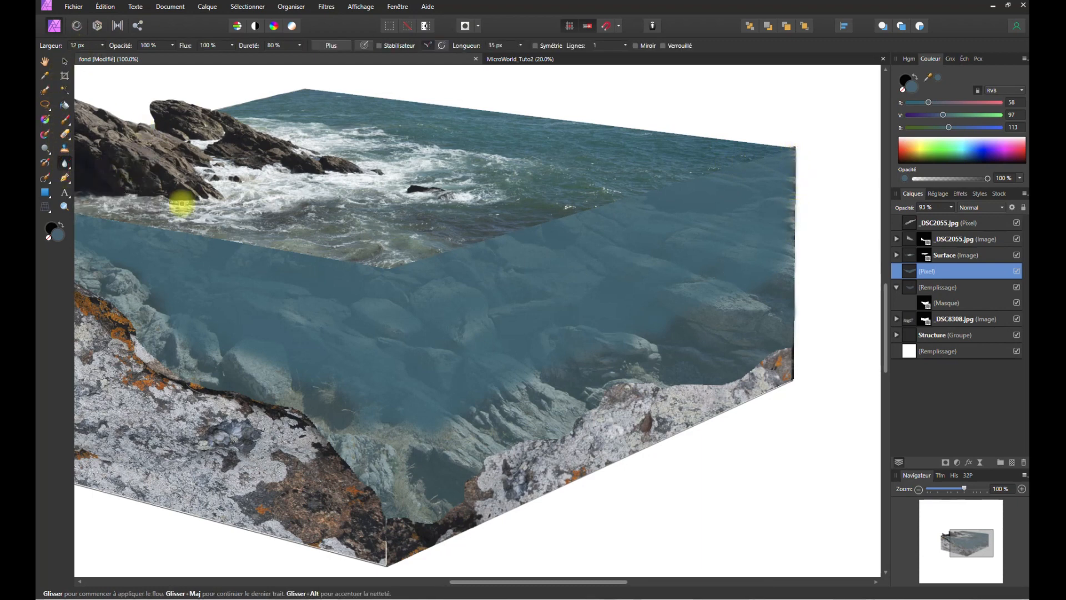
- Blur the front edge where the sea surface meets the water's side face, and the rock block's lower front corner on the _DSC8308.jpg layer
{"action": "left_click_drag", "start_coordinate": [391, 268], "coordinate": [799, 147]}
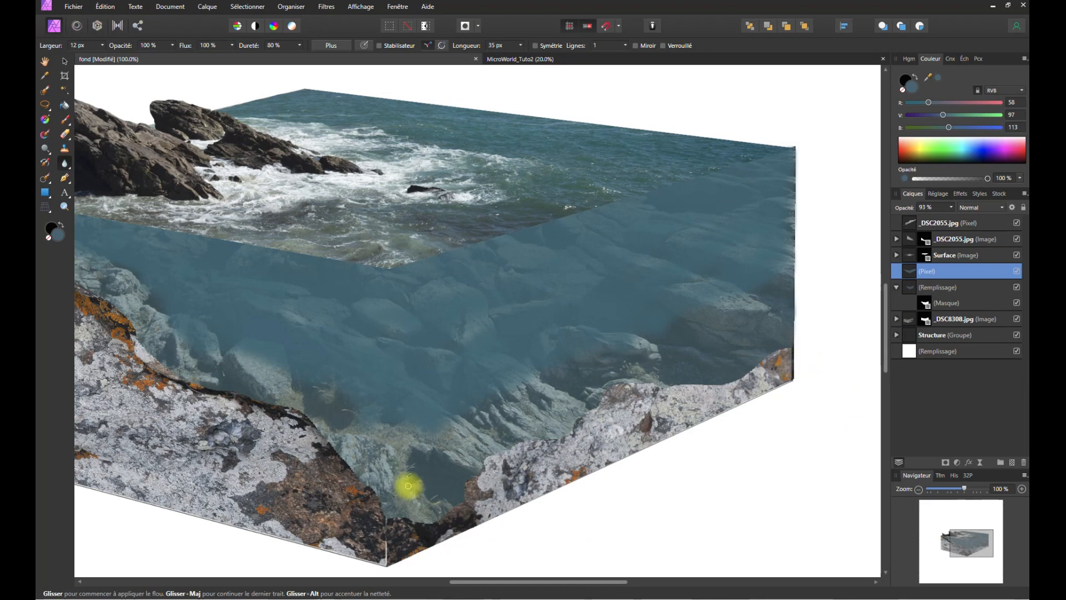
{"action": "left_click_drag", "start_coordinate": [422, 554], "coordinate": [388, 539]}
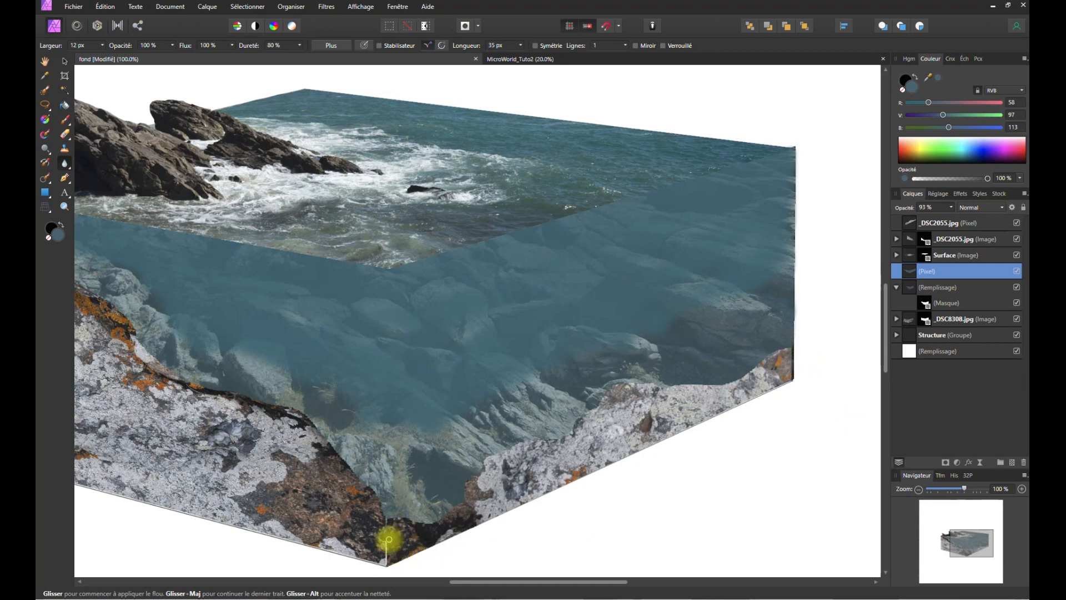
{"action": "left_click", "coordinate": [938, 317]}
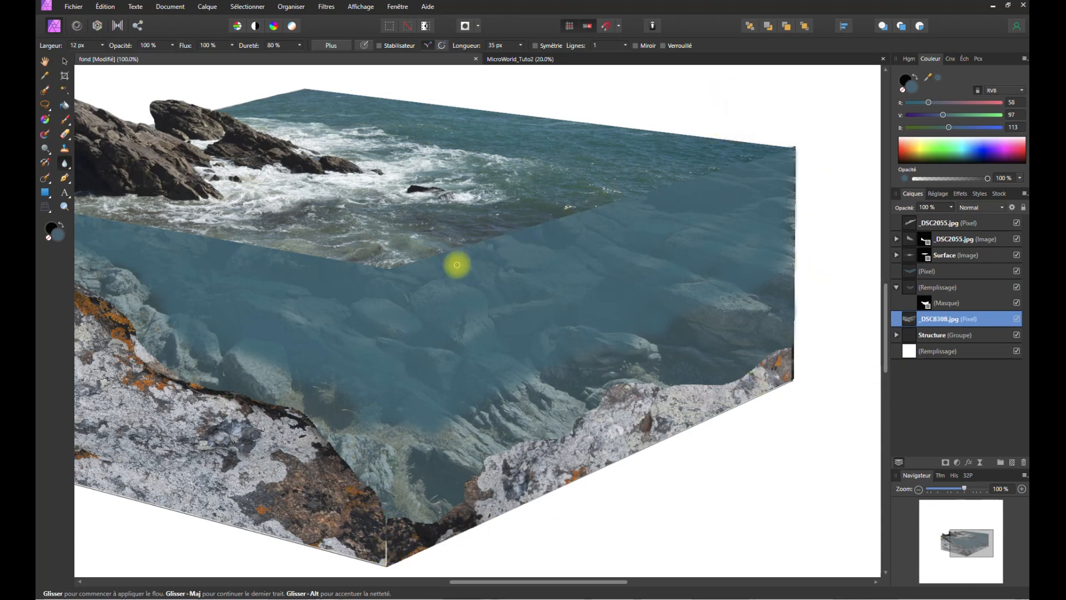
- Set the opacity of the unnamed pixel layer below the Surface layer to 84%
{"action": "key", "text": "space"}
{"action": "left_click_drag", "start_coordinate": [369, 289], "coordinate": [607, 326]}
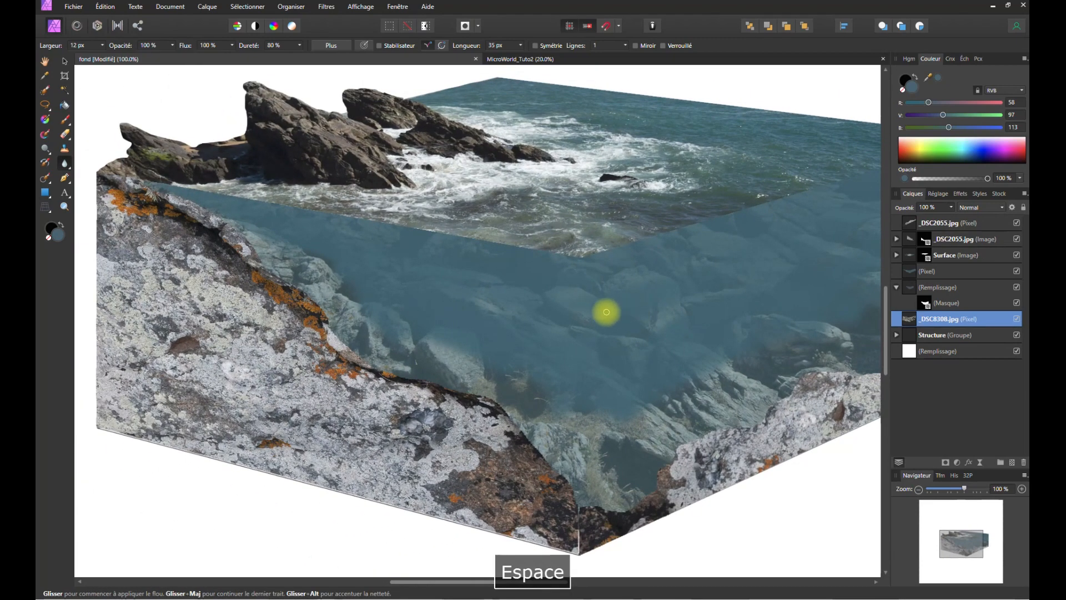
{"action": "left_click", "coordinate": [919, 489]}
{"action": "left_click", "coordinate": [919, 489]}
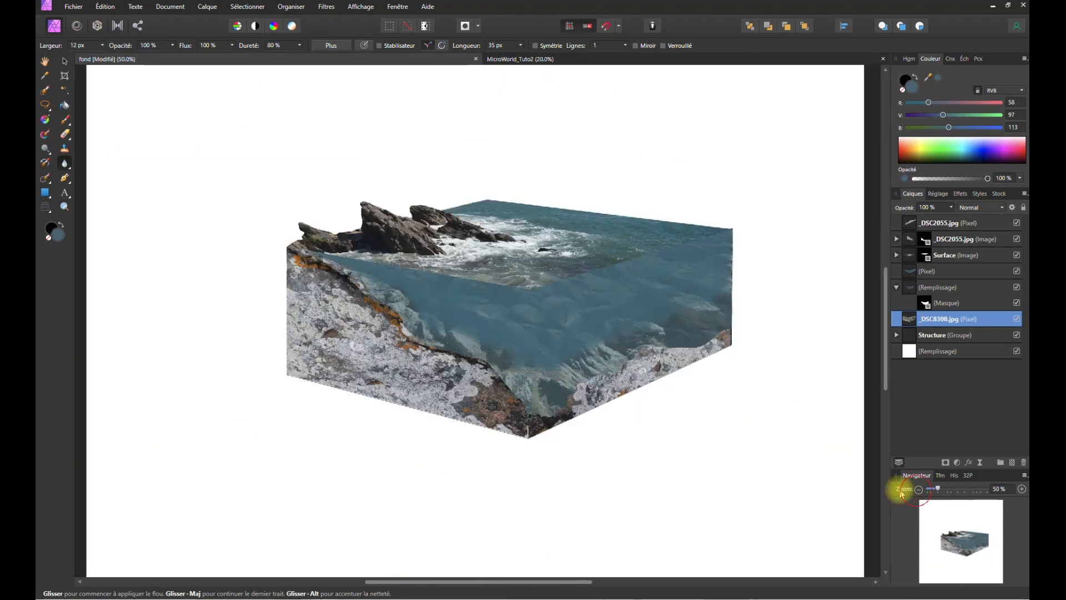
{"action": "key", "text": "space"}
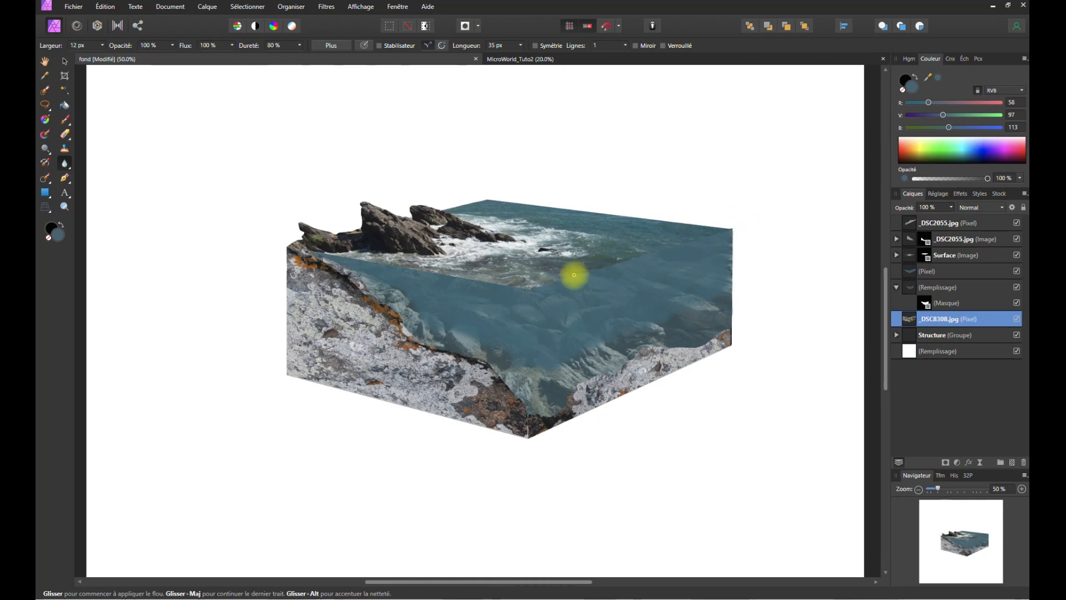
{"action": "left_click", "coordinate": [920, 270]}
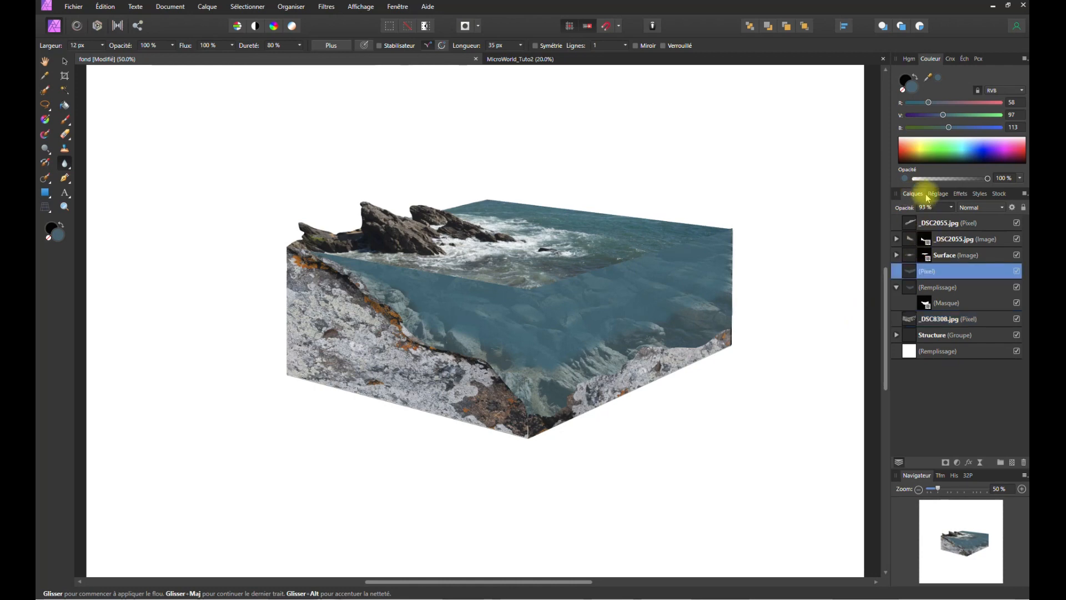
{"action": "left_click", "coordinate": [953, 208]}
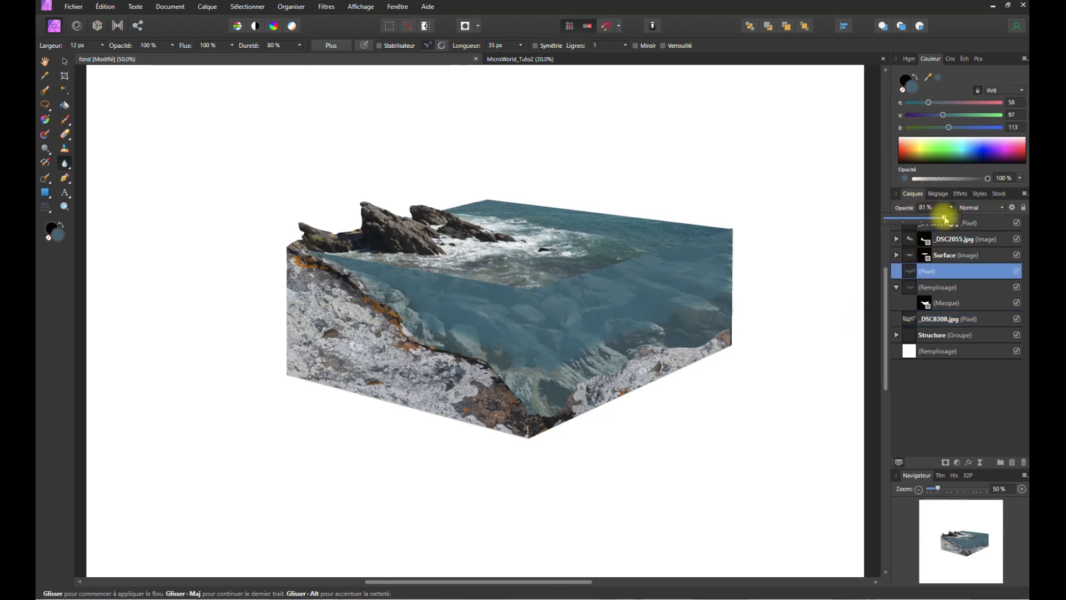
{"action": "left_click_drag", "start_coordinate": [946, 217], "coordinate": [947, 218]}
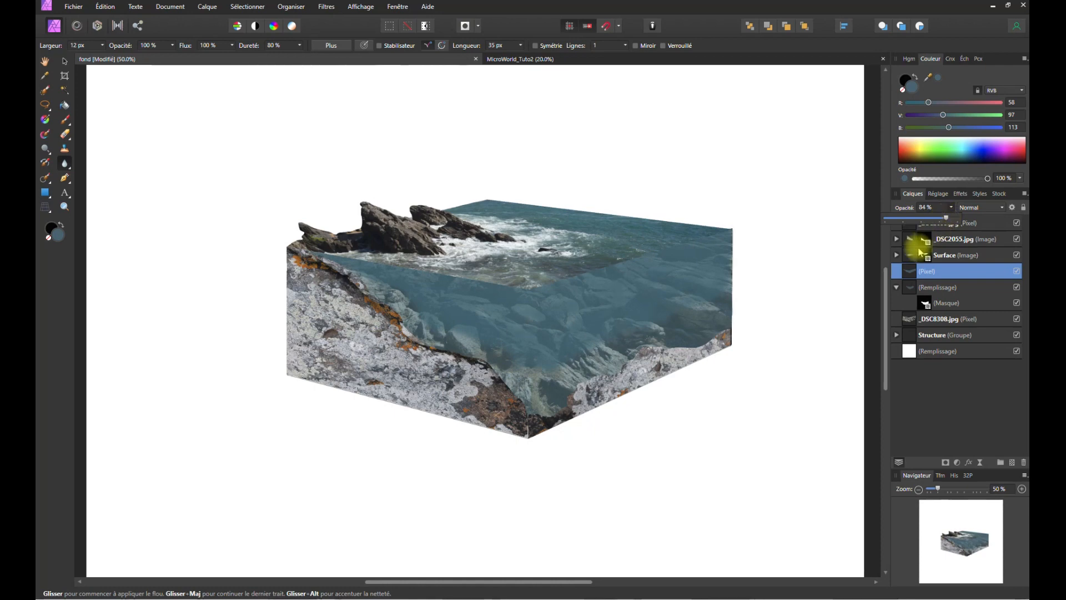
- Paint blue dabs over the submerged rocks near the front corner with a 100 px Paint Brush at 51% opacity
{"action": "left_click", "coordinate": [65, 121]}
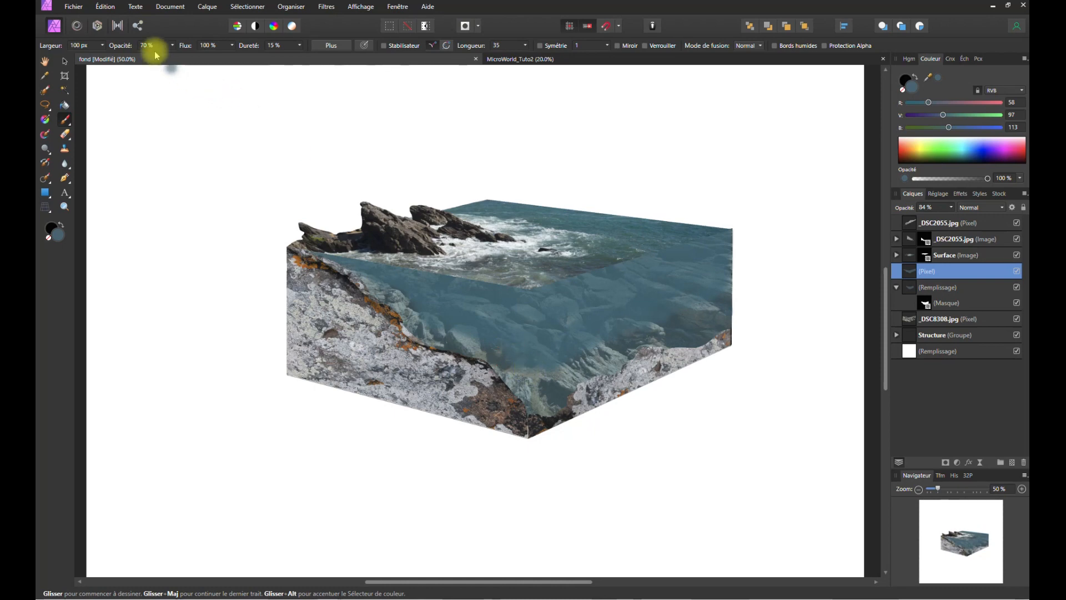
{"action": "left_click_drag", "start_coordinate": [170, 59], "coordinate": [160, 58]}
{"action": "left_click", "coordinate": [194, 31]}
{"action": "left_click", "coordinate": [572, 365]}
{"action": "left_click", "coordinate": [537, 377]}
{"action": "left_click", "coordinate": [454, 341]}
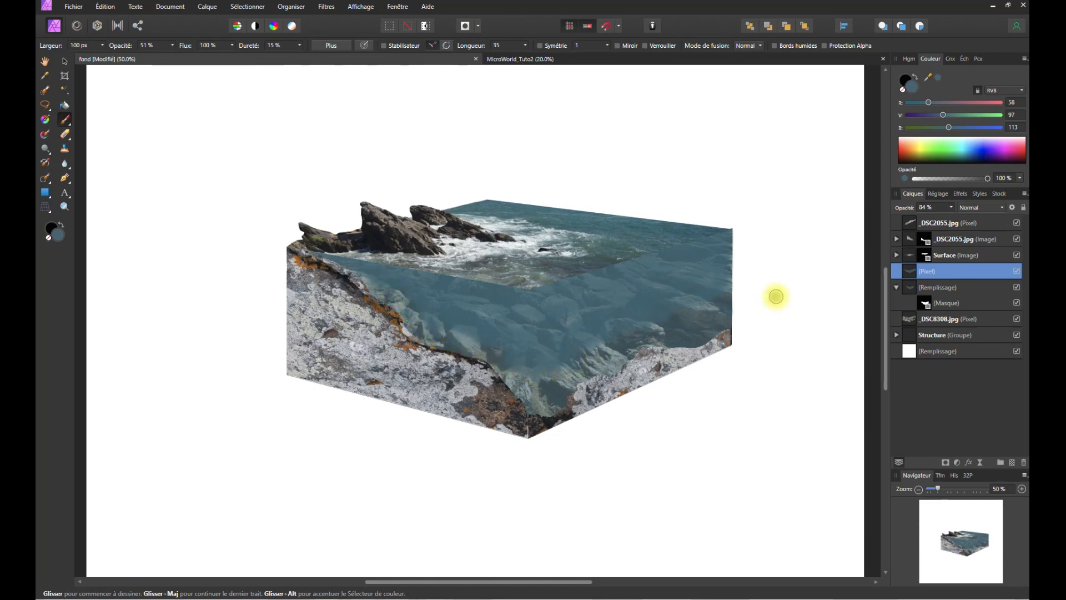
{"action": "left_click", "coordinate": [598, 355]}
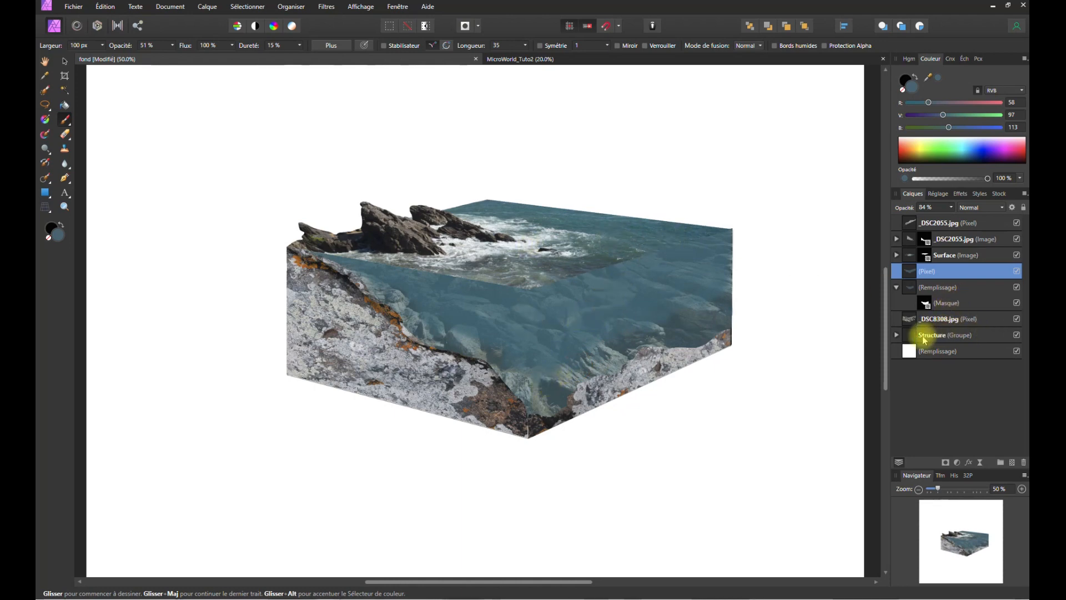
- Add a Curves adjustment above the Surface layer and lower the curve's midpoint to about X 0.503, Y 0.482
{"action": "left_click", "coordinate": [925, 256]}
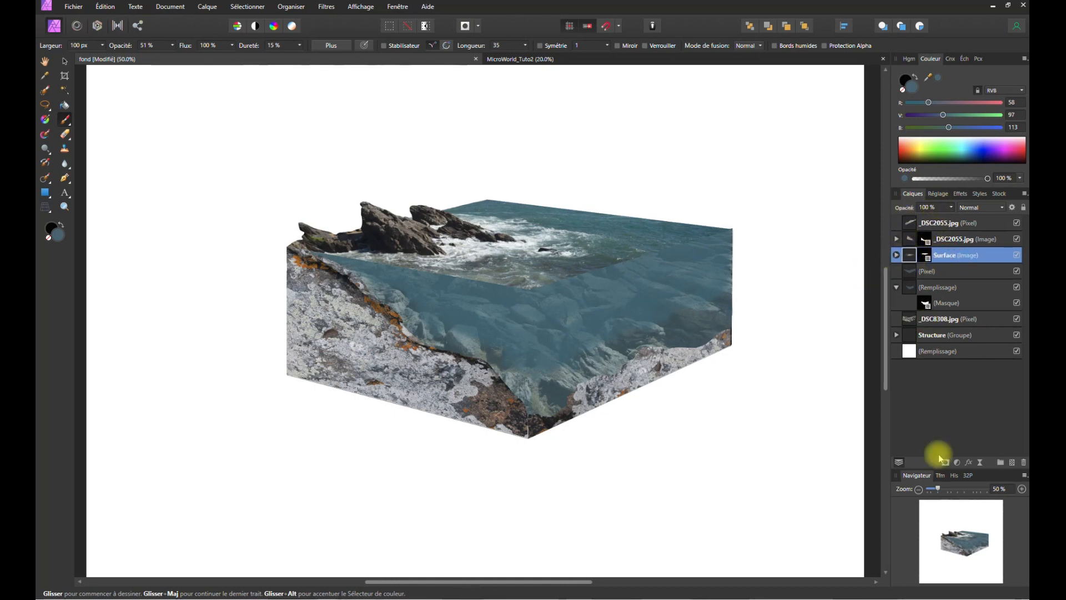
{"action": "left_click", "coordinate": [958, 463]}
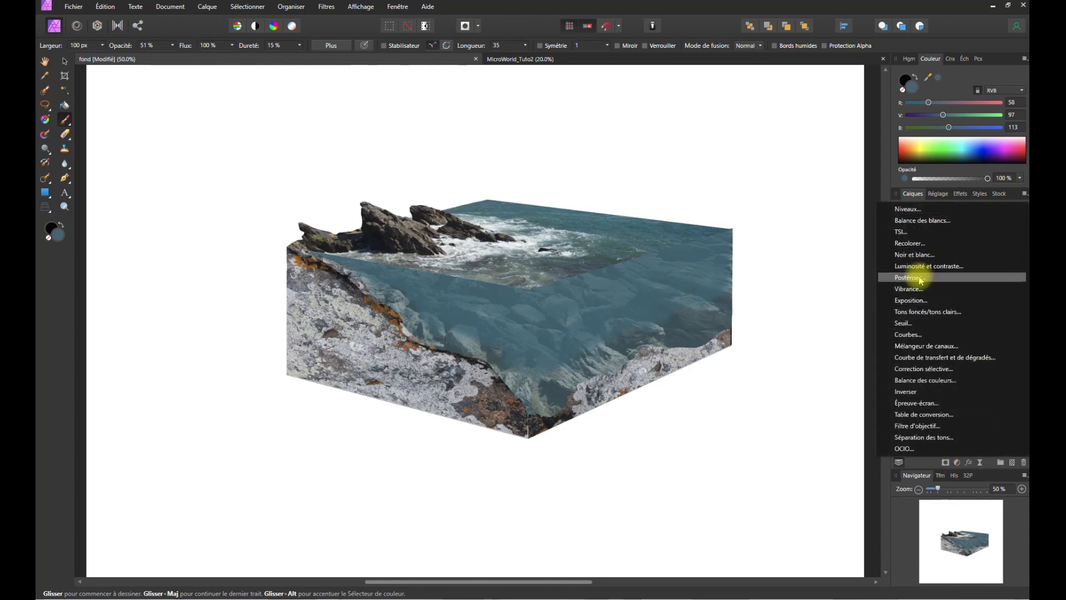
{"action": "left_click", "coordinate": [909, 334]}
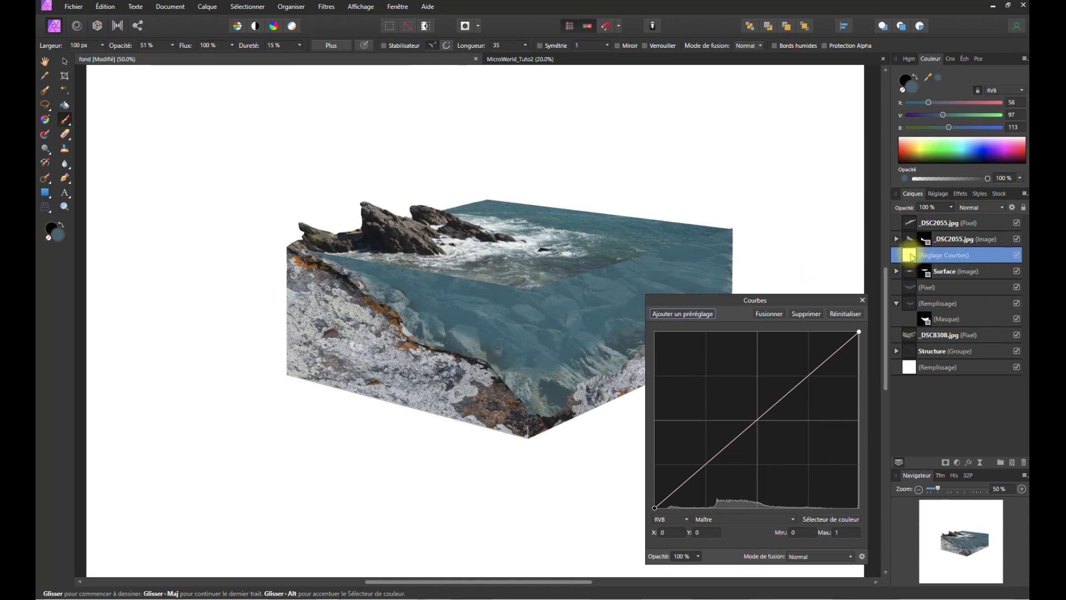
{"action": "left_click", "coordinate": [897, 271]}
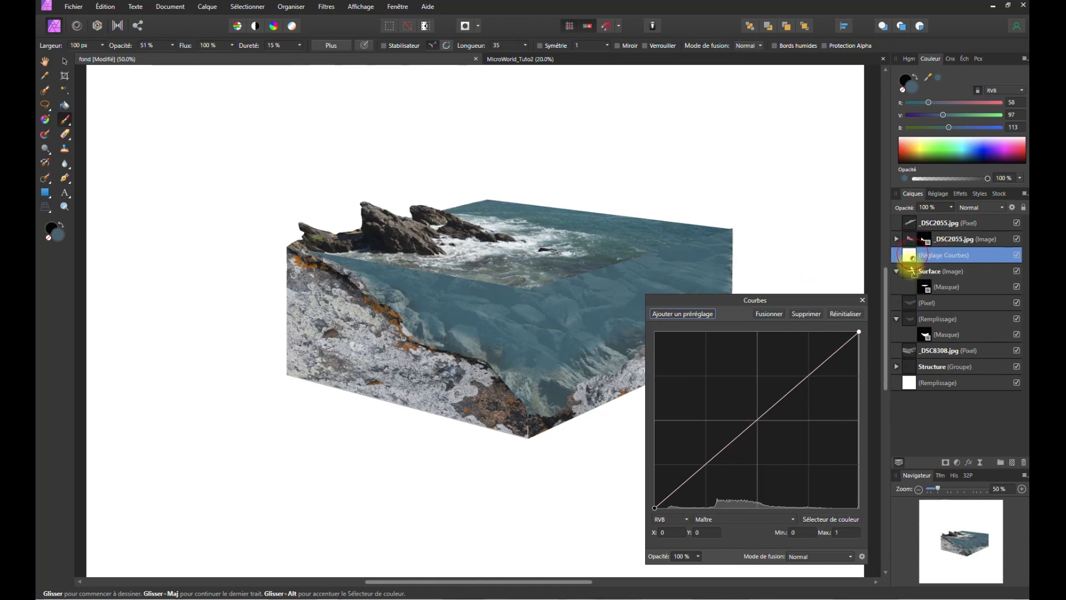
{"action": "left_click_drag", "start_coordinate": [910, 274], "coordinate": [910, 256]}
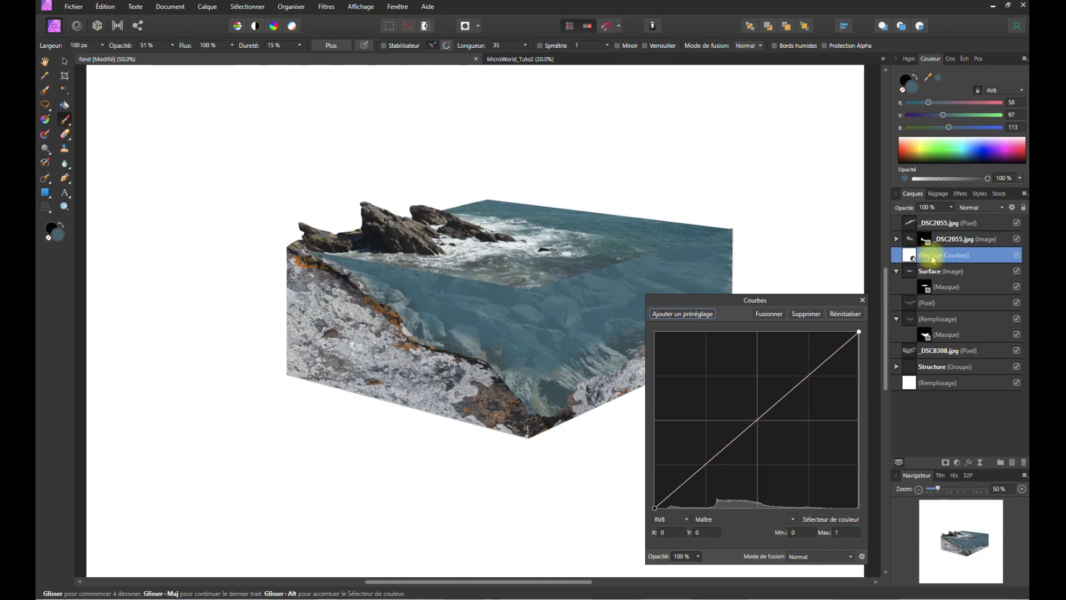
{"action": "left_click_drag", "start_coordinate": [756, 421], "coordinate": [756, 423]}
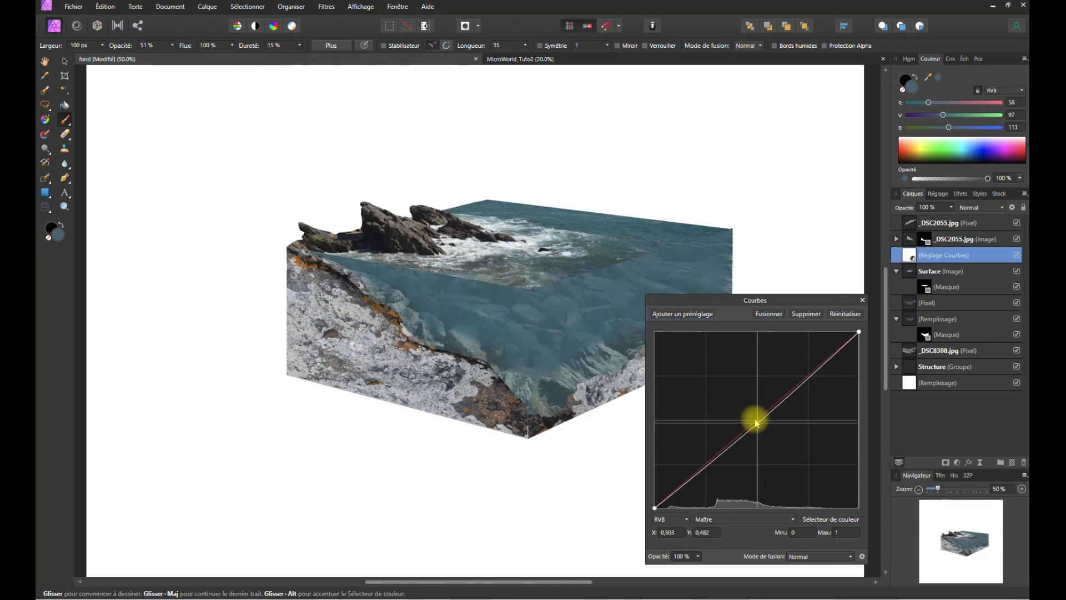
- Group the Surface layer and move the Curves adjustment into that group above it
{"action": "left_click", "coordinate": [922, 272]}
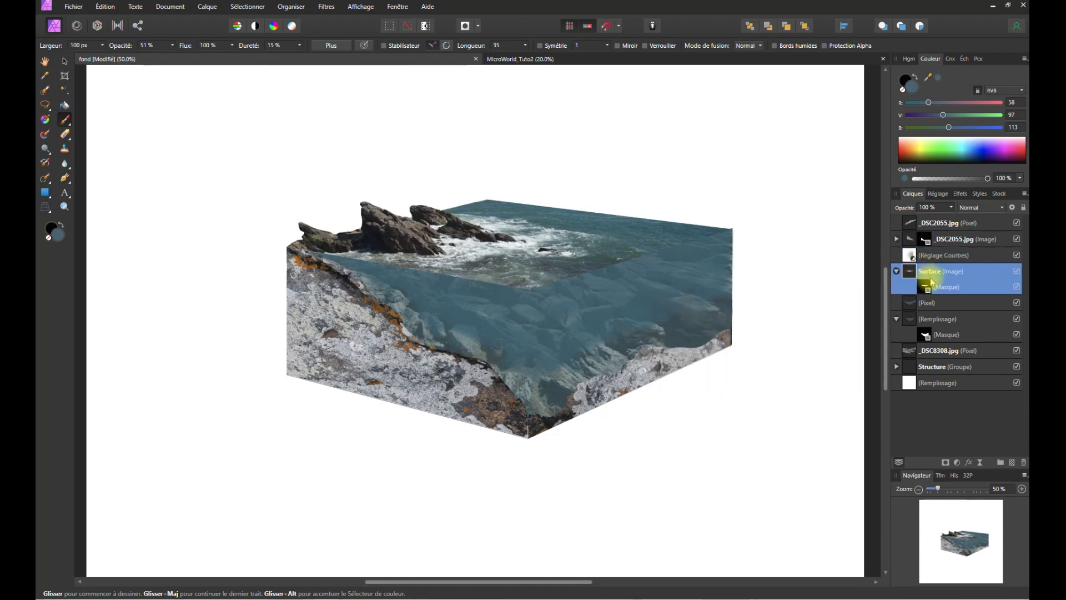
{"action": "right_click", "coordinate": [932, 286]}
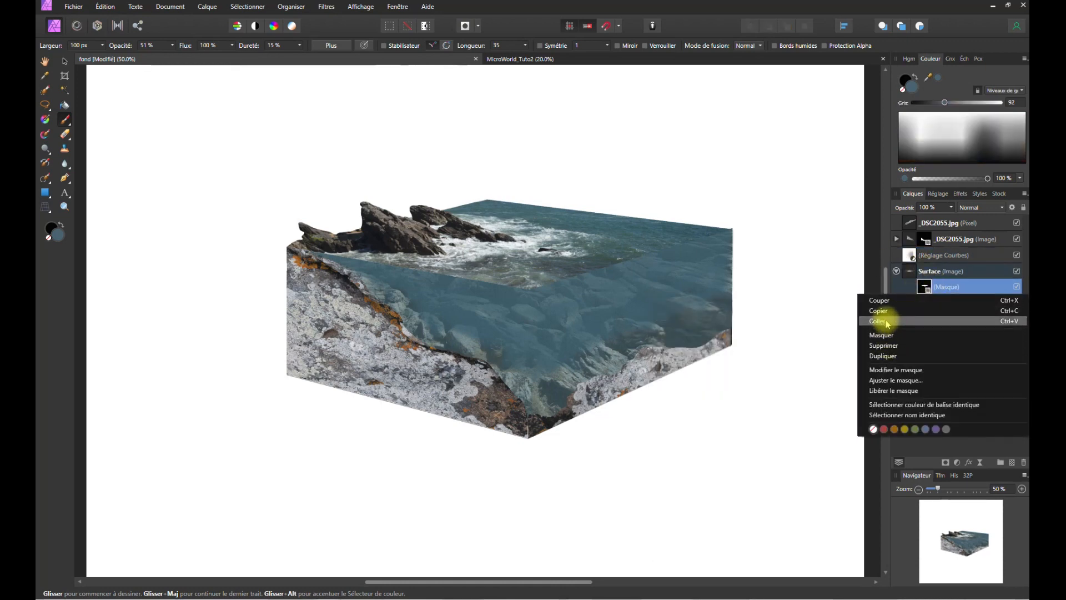
{"action": "left_click", "coordinate": [925, 276]}
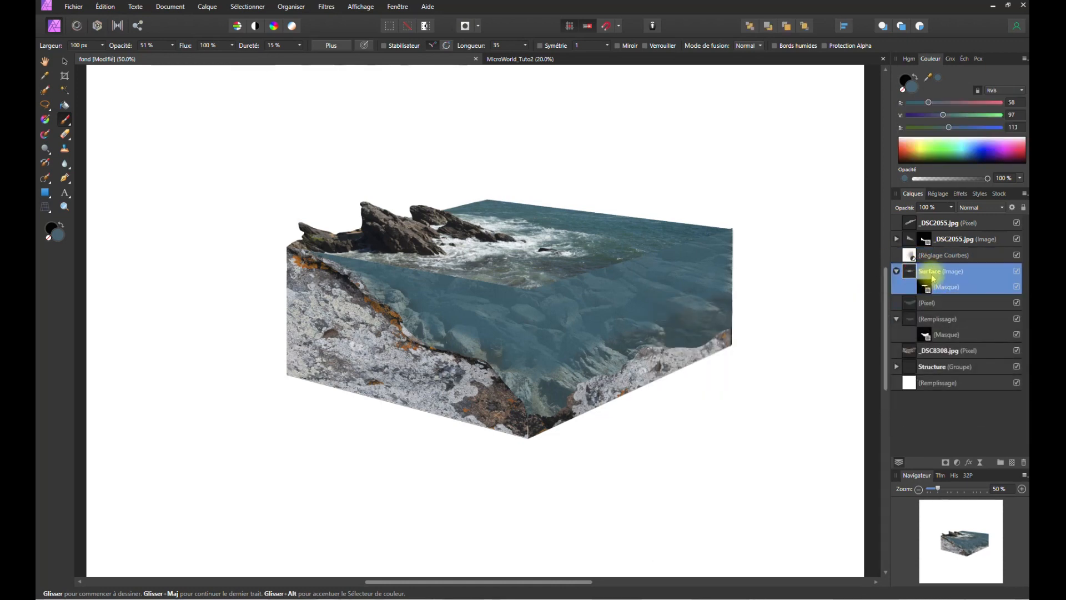
{"action": "right_click", "coordinate": [932, 280]}
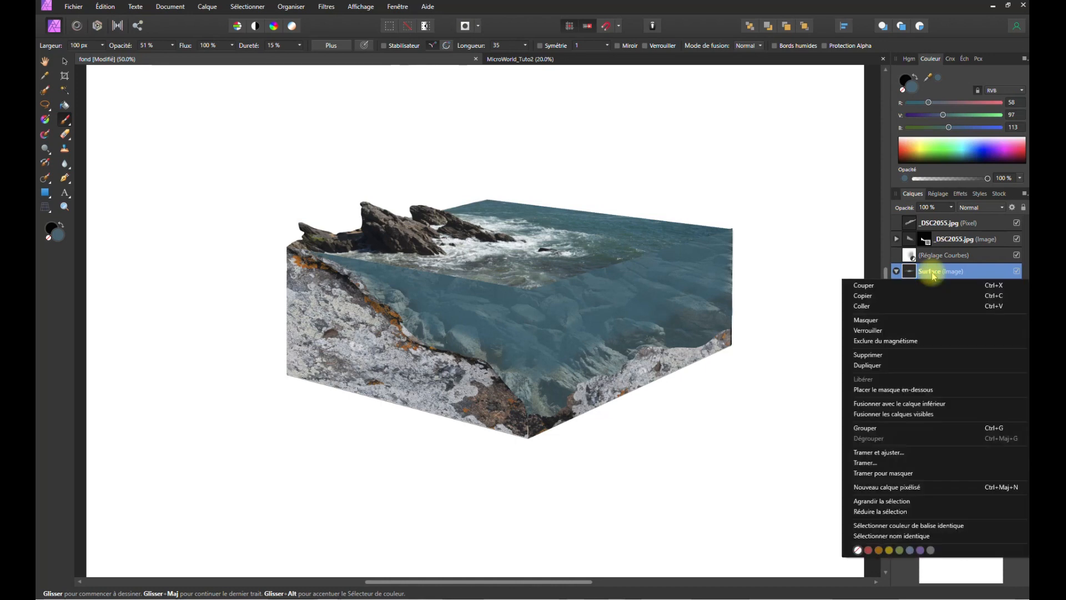
{"action": "left_click", "coordinate": [866, 428]}
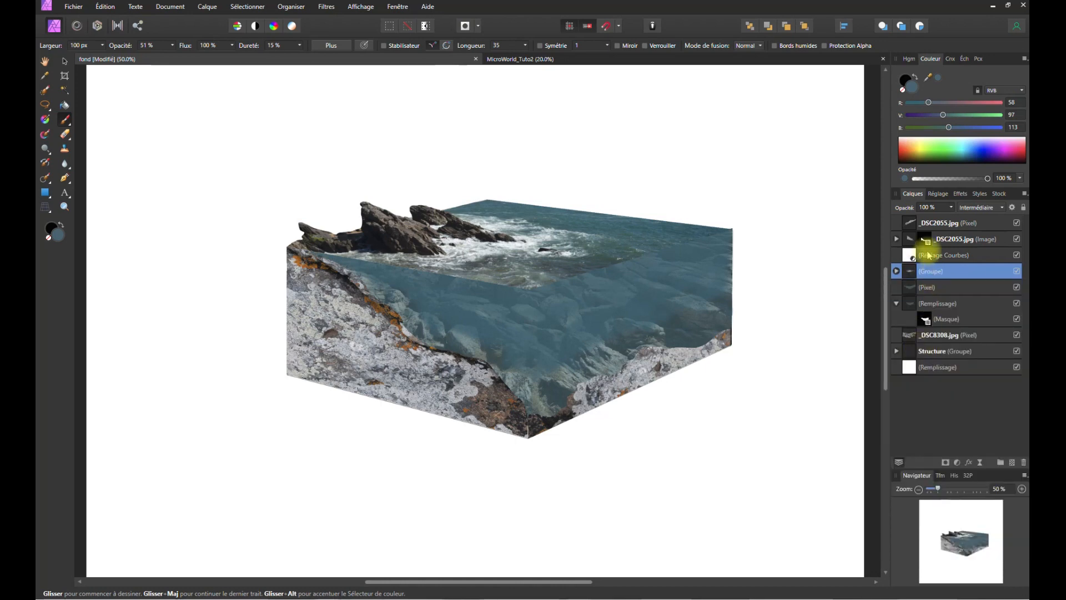
{"action": "left_click", "coordinate": [897, 271]}
{"action": "left_click_drag", "start_coordinate": [909, 254], "coordinate": [915, 277]}
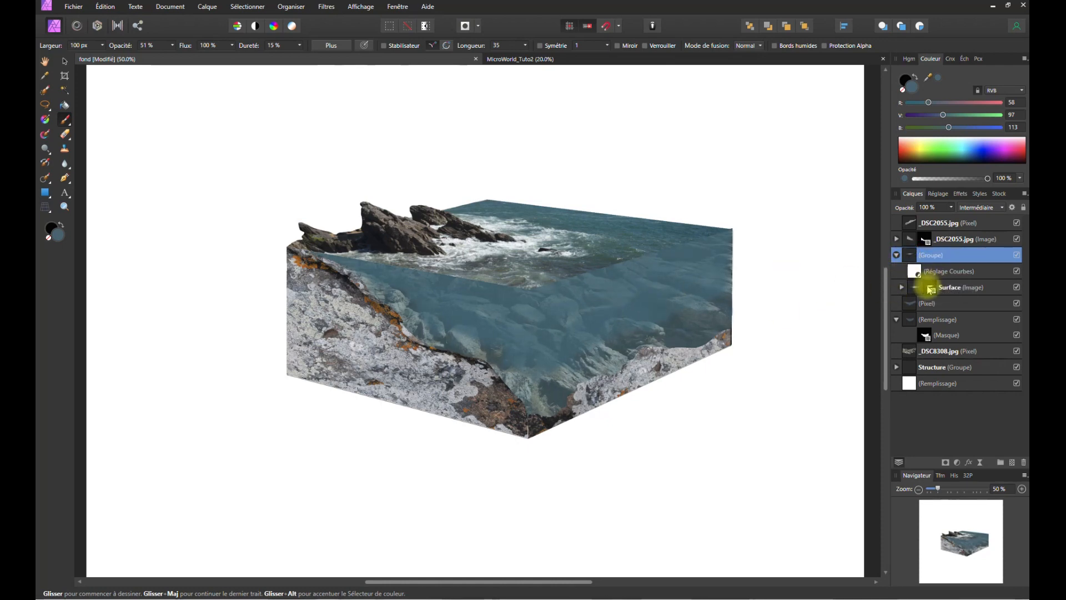
- Reshape the Surface group's master curve with points at about 0.231/0.231 in the shadows, 0.506/0.62 in the midtones and 0.879/0.929 in the highlights
{"action": "double_click", "coordinate": [914, 271]}
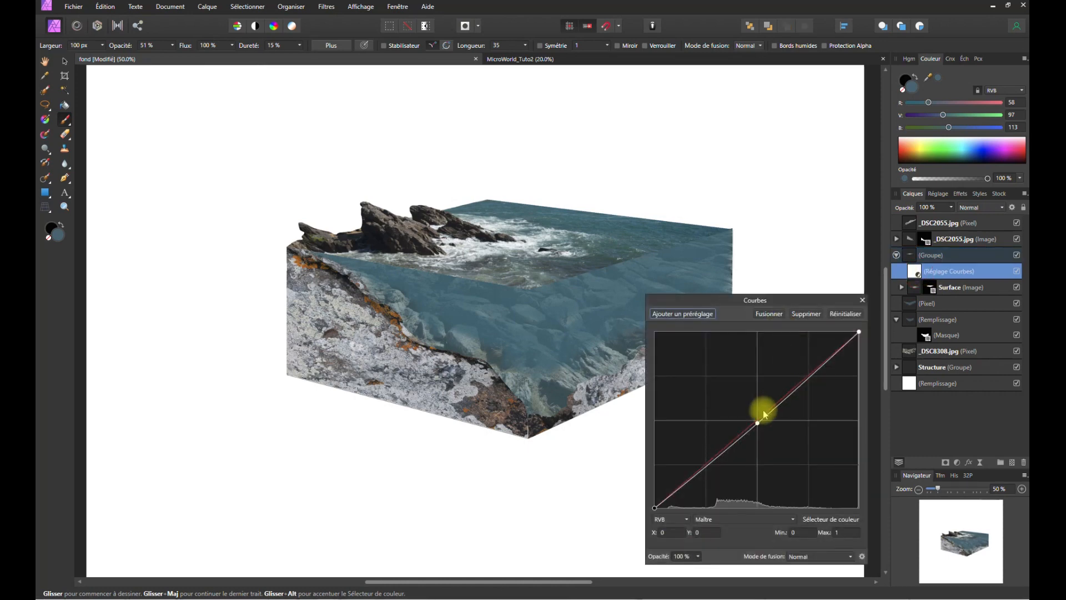
{"action": "left_click_drag", "start_coordinate": [759, 423], "coordinate": [757, 400]}
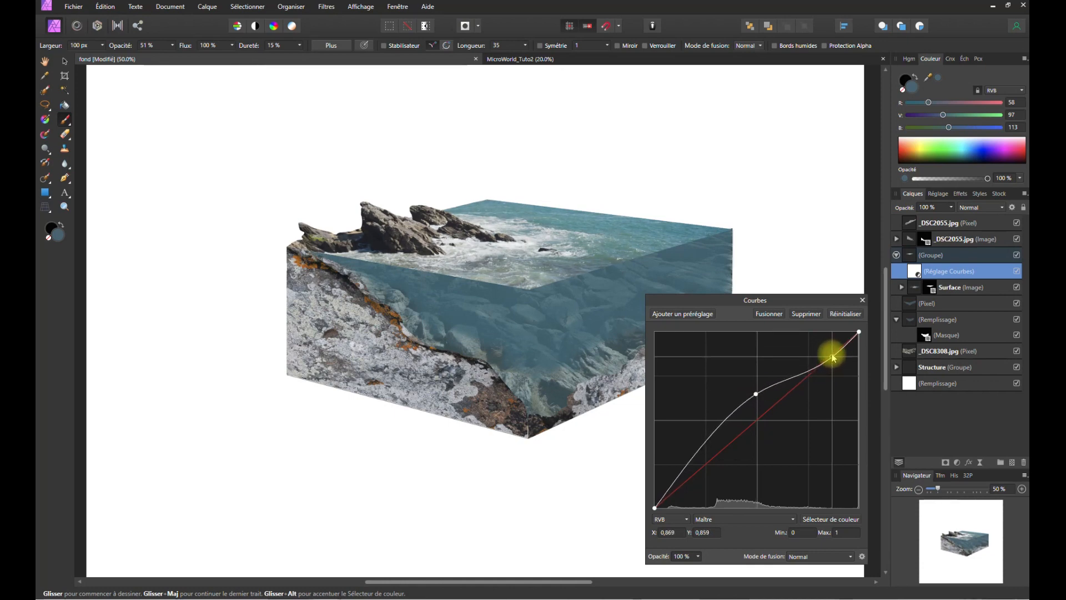
{"action": "left_click_drag", "start_coordinate": [833, 358], "coordinate": [833, 351]}
{"action": "left_click_drag", "start_coordinate": [698, 469], "coordinate": [700, 478]}
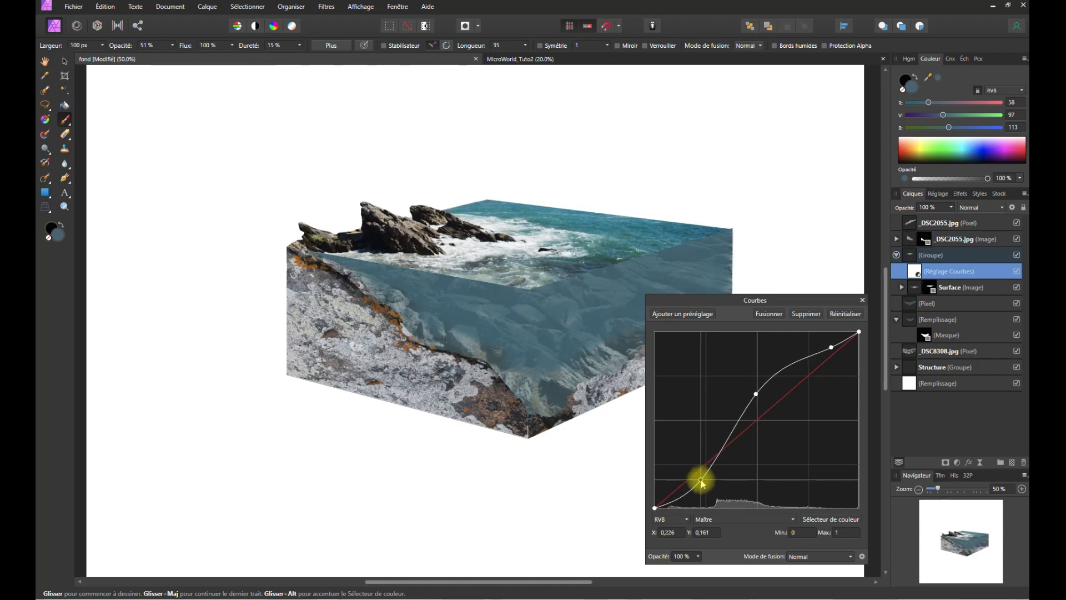
{"action": "left_click_drag", "start_coordinate": [702, 472], "coordinate": [702, 467]}
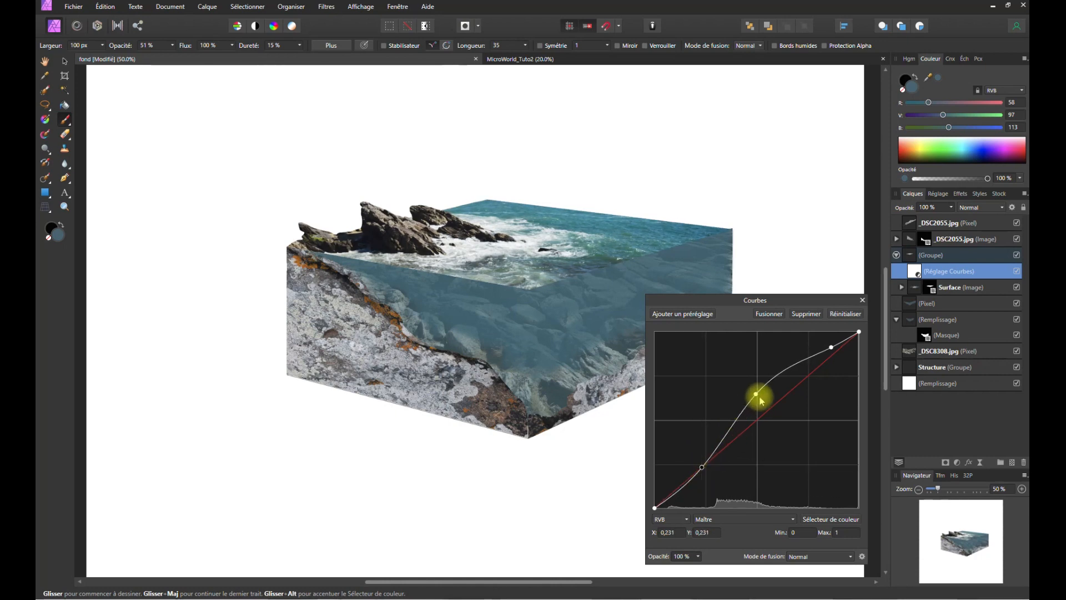
{"action": "left_click_drag", "start_coordinate": [759, 395], "coordinate": [758, 399]}
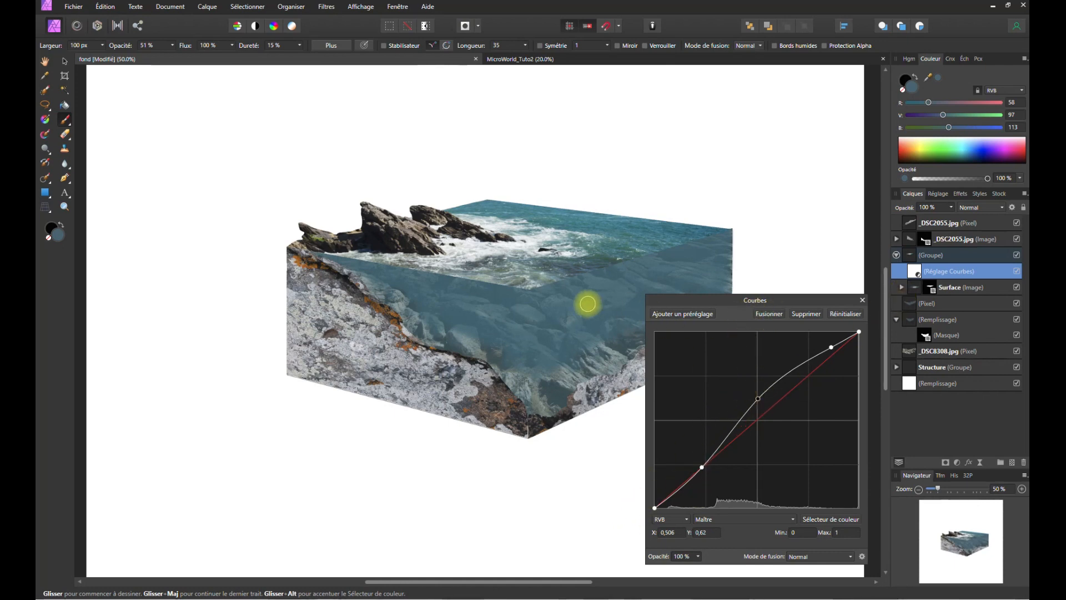
{"action": "left_click_drag", "start_coordinate": [834, 348], "coordinate": [835, 345]}
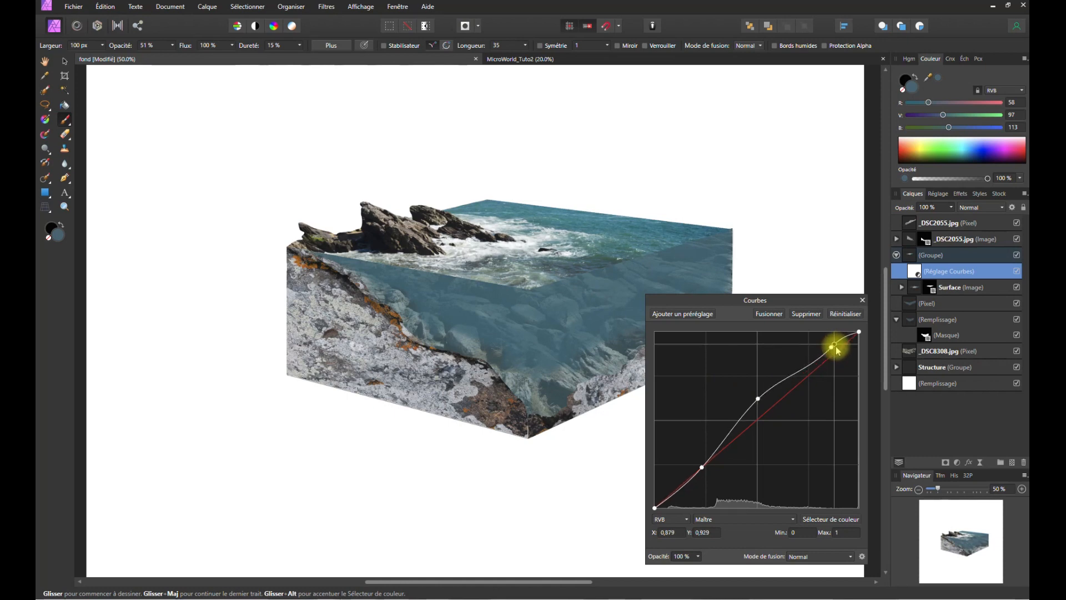
- Check the _DSC8308.jpg rock layer by toggling its visibility, and put that layer in a group of its own
{"action": "left_click", "coordinate": [863, 300]}
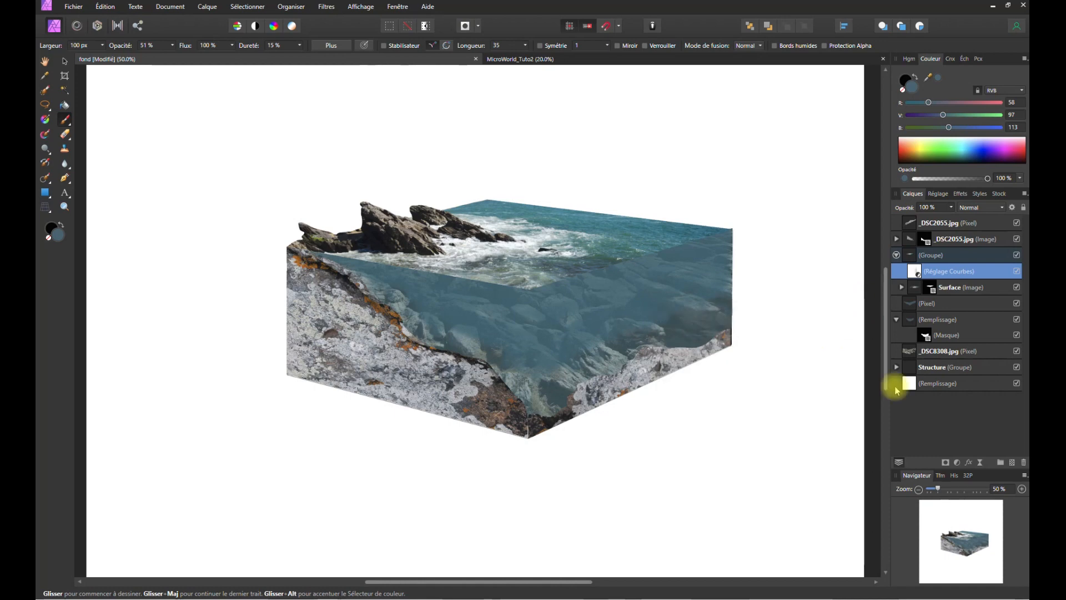
{"action": "left_click", "coordinate": [1017, 351]}
{"action": "left_click", "coordinate": [1017, 350]}
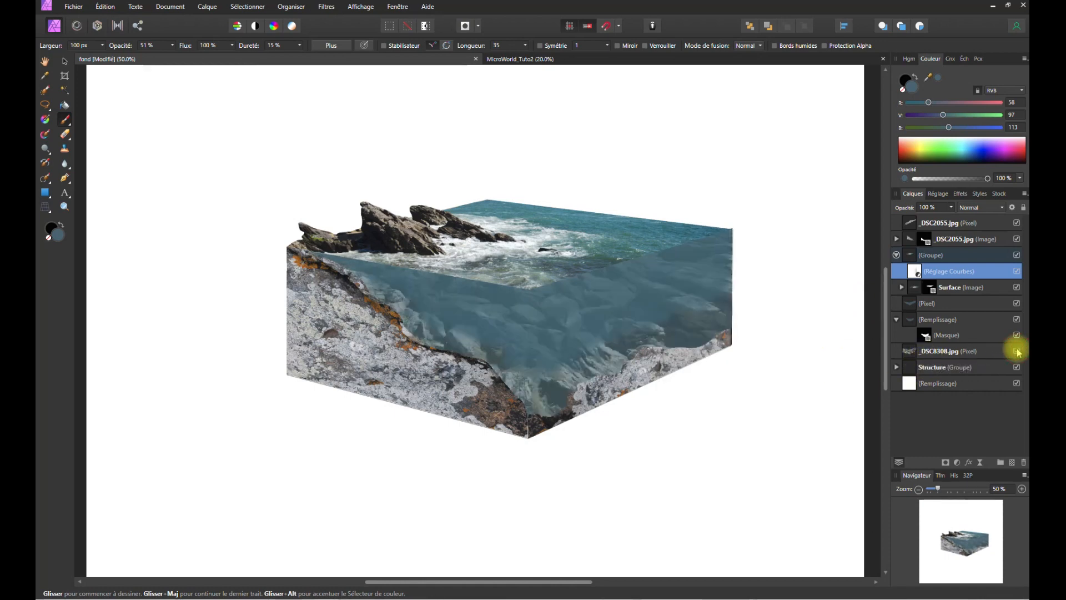
{"action": "left_click", "coordinate": [936, 356]}
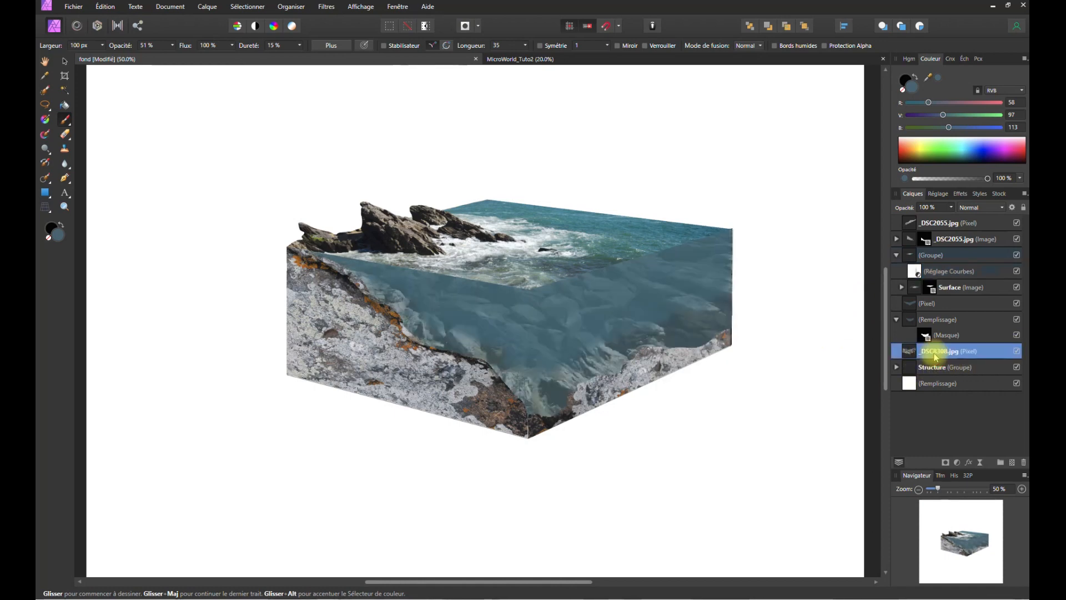
{"action": "right_click", "coordinate": [933, 355]}
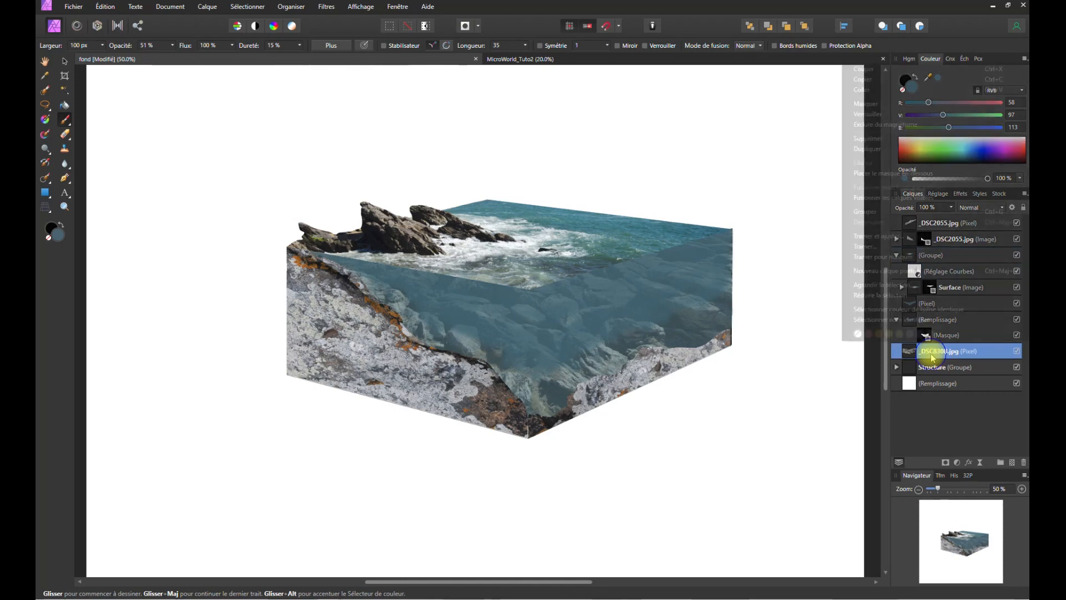
{"action": "left_click", "coordinate": [879, 216]}
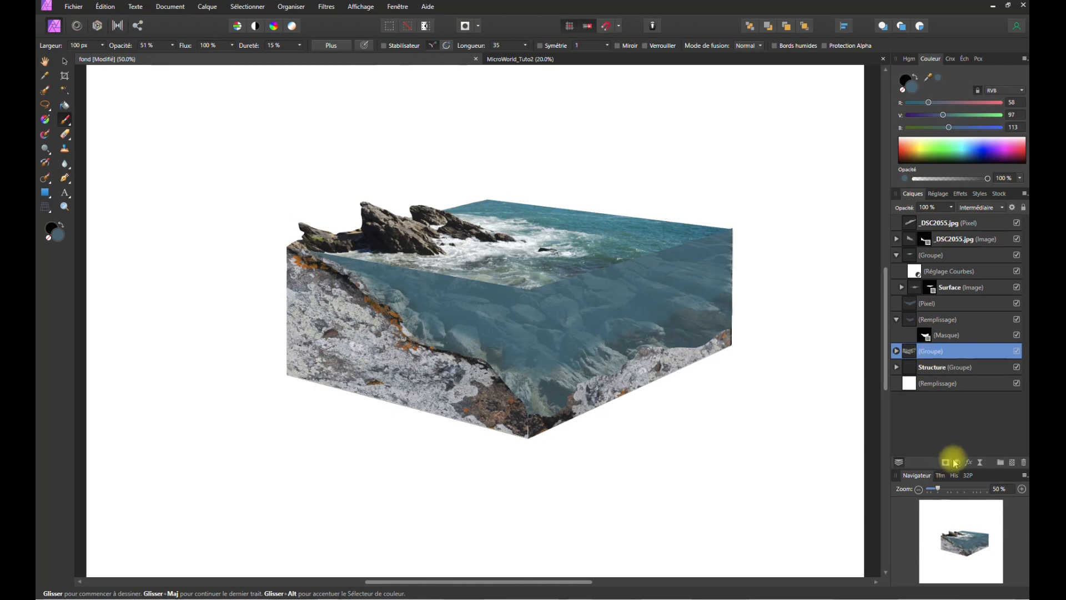
- Add a Curves adjustment and move it into the new rock group, above the _DSC8308.jpg layer
{"action": "left_click", "coordinate": [956, 462]}
{"action": "left_click", "coordinate": [919, 336]}
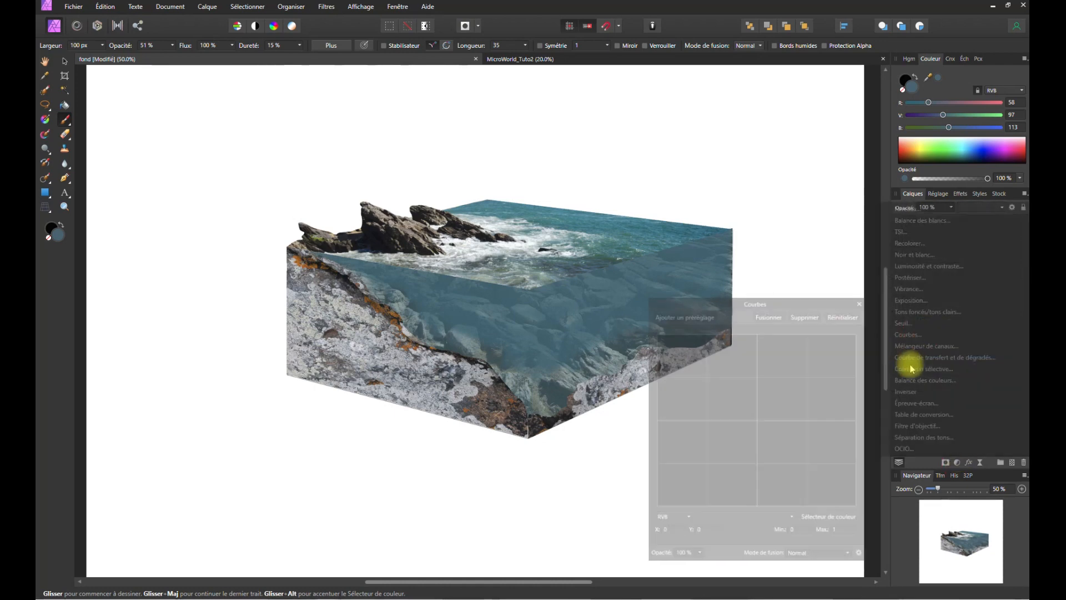
{"action": "left_click", "coordinate": [909, 356]}
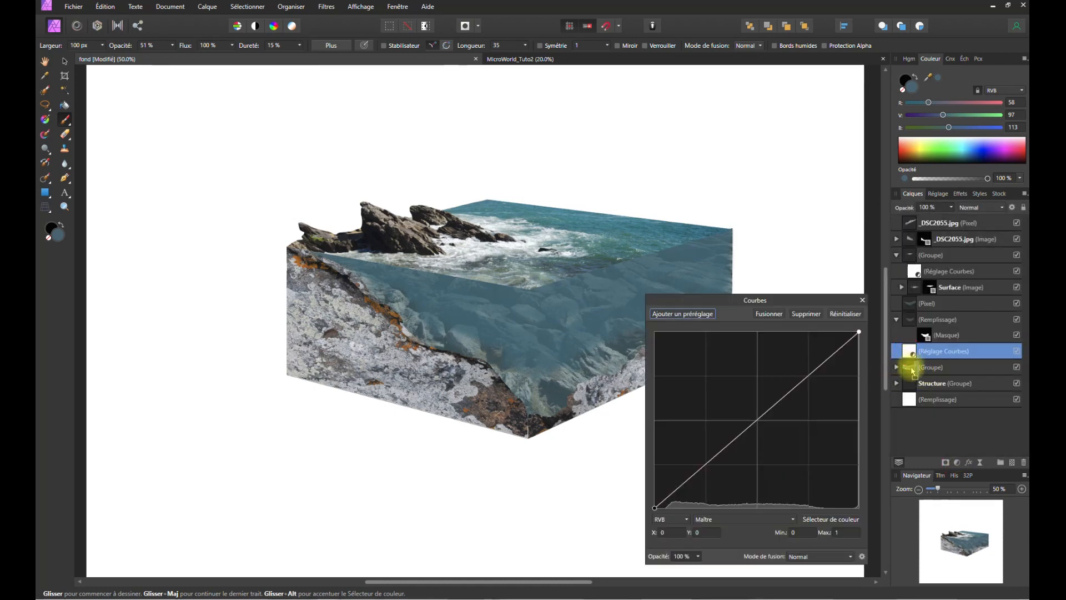
{"action": "left_click_drag", "start_coordinate": [912, 374], "coordinate": [913, 368]}
{"action": "left_click", "coordinate": [912, 367]}
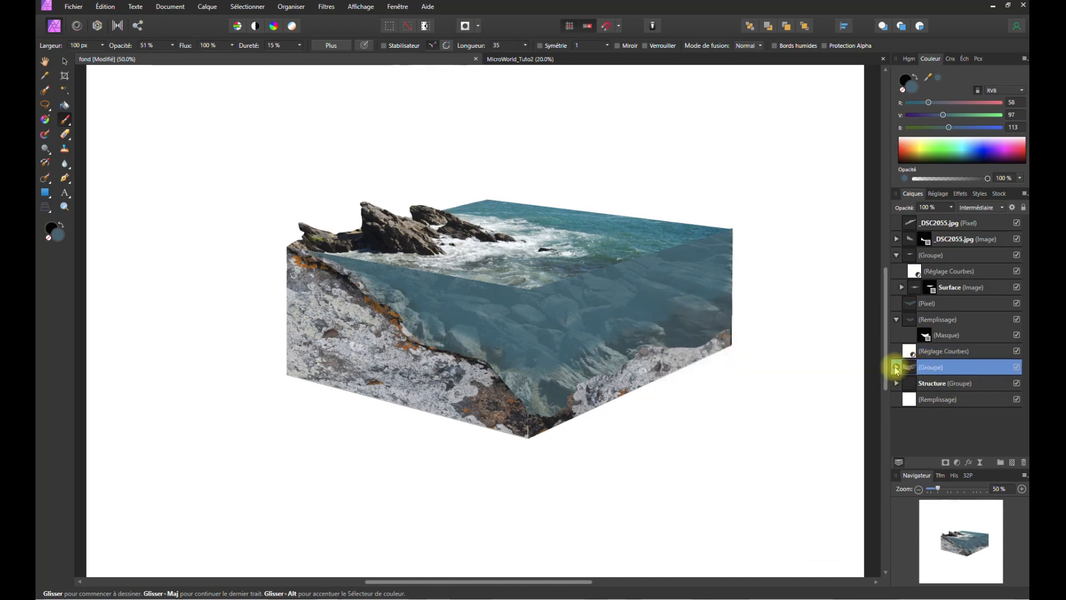
{"action": "left_click", "coordinate": [896, 367]}
{"action": "left_click_drag", "start_coordinate": [911, 364], "coordinate": [911, 382]}
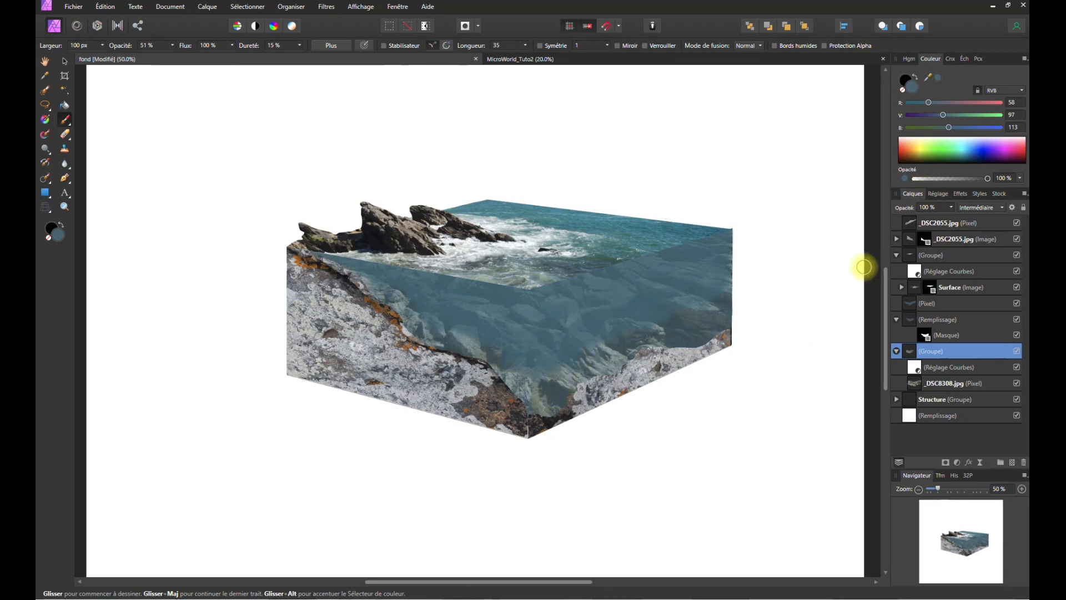
- Reshape the rock group's master curve with points at about 0.221/0.193 in the shadows and 0.496/0.596 in the midtones, plus a raised highlight point
{"action": "double_click", "coordinate": [912, 367]}
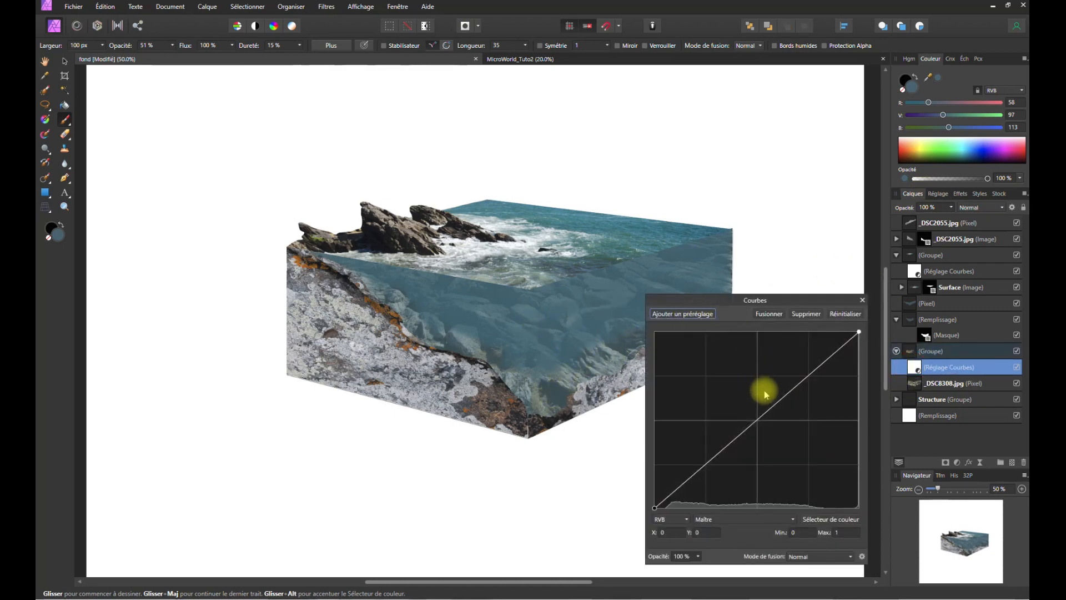
{"action": "left_click_drag", "start_coordinate": [759, 423], "coordinate": [758, 413]}
{"action": "left_click_drag", "start_coordinate": [821, 357], "coordinate": [830, 348]}
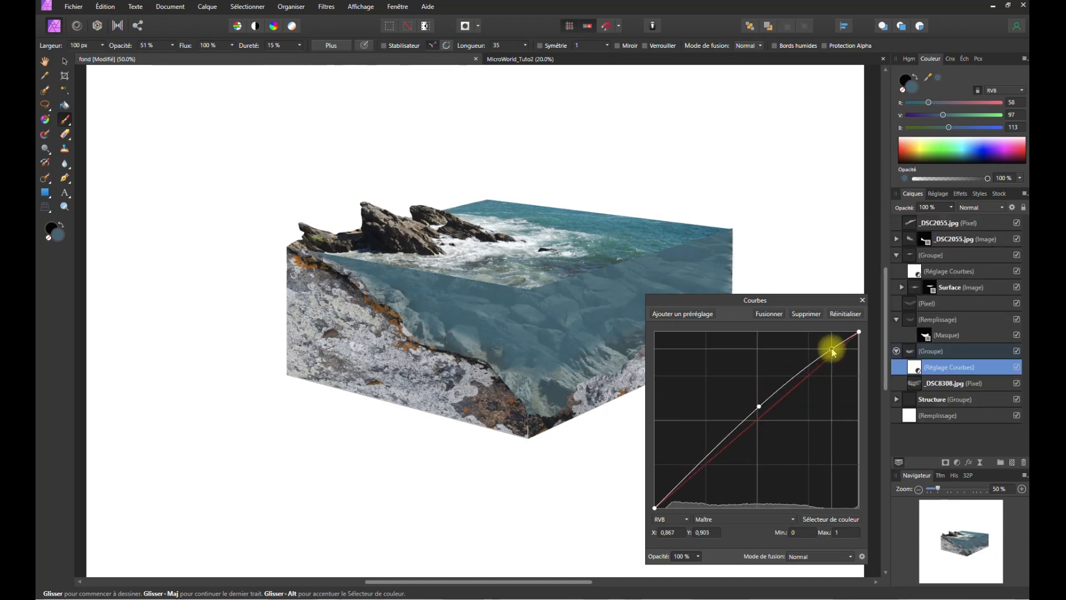
{"action": "mouse_move", "coordinate": [688, 475]}
{"action": "left_mouse_down"}
{"action": "mouse_move", "coordinate": [685, 440]}
{"action": "mouse_move", "coordinate": [695, 475]}
{"action": "left_mouse_up"}
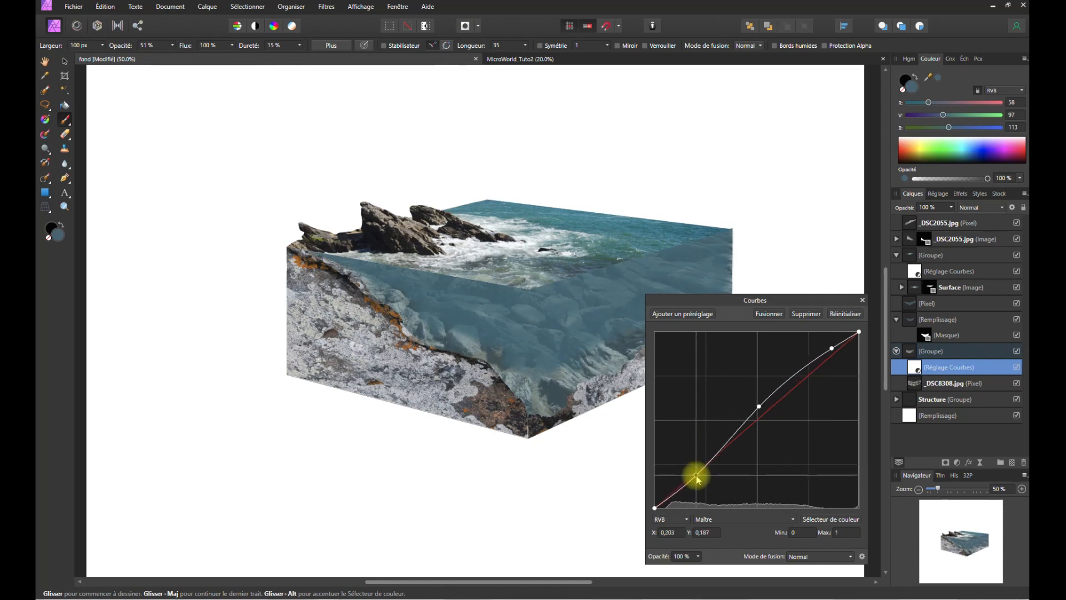
{"action": "left_click_drag", "start_coordinate": [758, 300], "coordinate": [850, 215]}
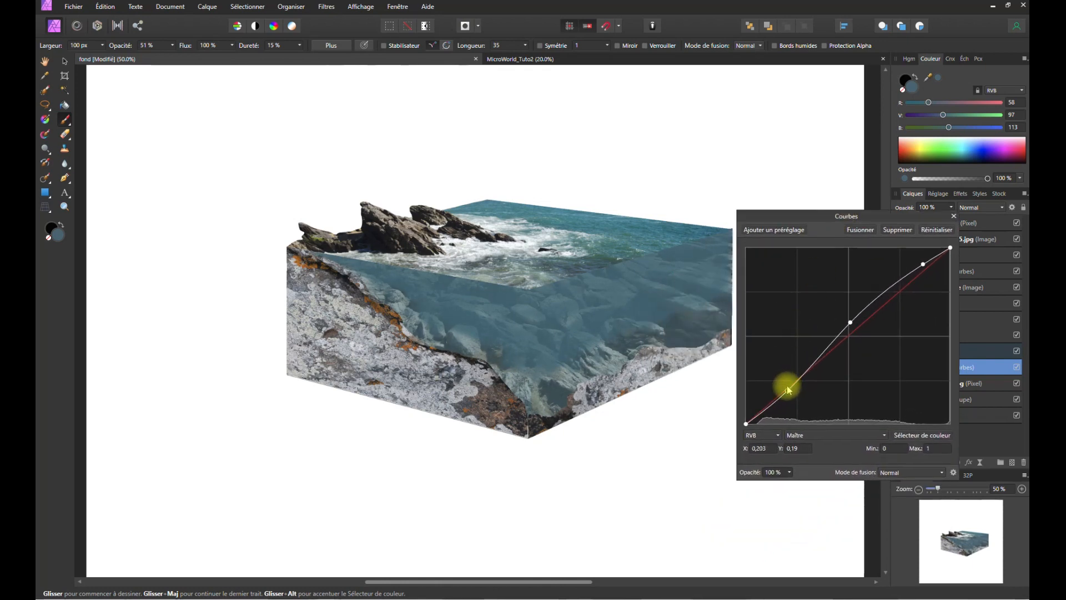
{"action": "mouse_move", "coordinate": [788, 388]}
{"action": "left_mouse_down"}
{"action": "mouse_move", "coordinate": [791, 397]}
{"action": "mouse_move", "coordinate": [782, 321]}
{"action": "mouse_move", "coordinate": [802, 381]}
{"action": "mouse_move", "coordinate": [793, 393]}
{"action": "left_mouse_up"}
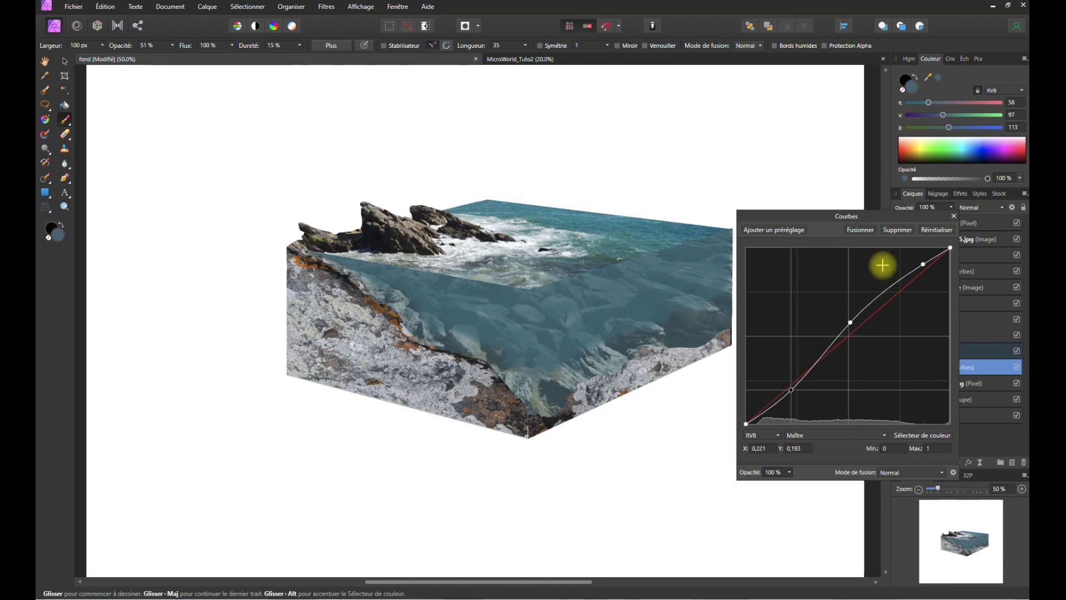
{"action": "mouse_move", "coordinate": [923, 264]}
{"action": "left_mouse_down"}
{"action": "mouse_move", "coordinate": [916, 276]}
{"action": "mouse_move", "coordinate": [914, 267]}
{"action": "left_mouse_up"}
{"action": "mouse_move", "coordinate": [850, 322]}
{"action": "left_mouse_down"}
{"action": "mouse_move", "coordinate": [845, 313]}
{"action": "mouse_move", "coordinate": [848, 321]}
{"action": "left_mouse_up"}
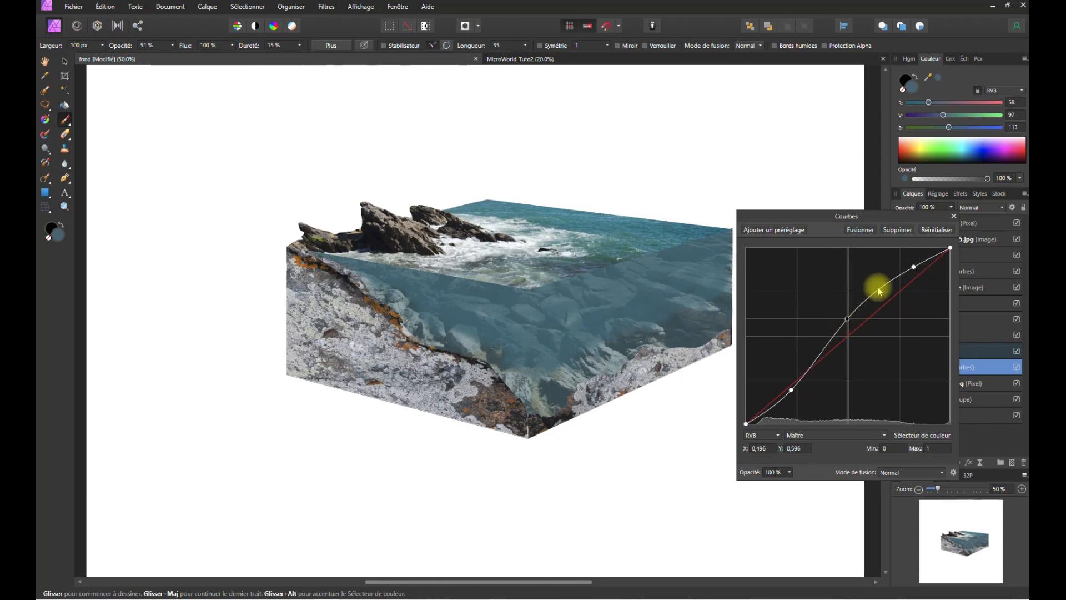
{"action": "left_click", "coordinate": [952, 217]}
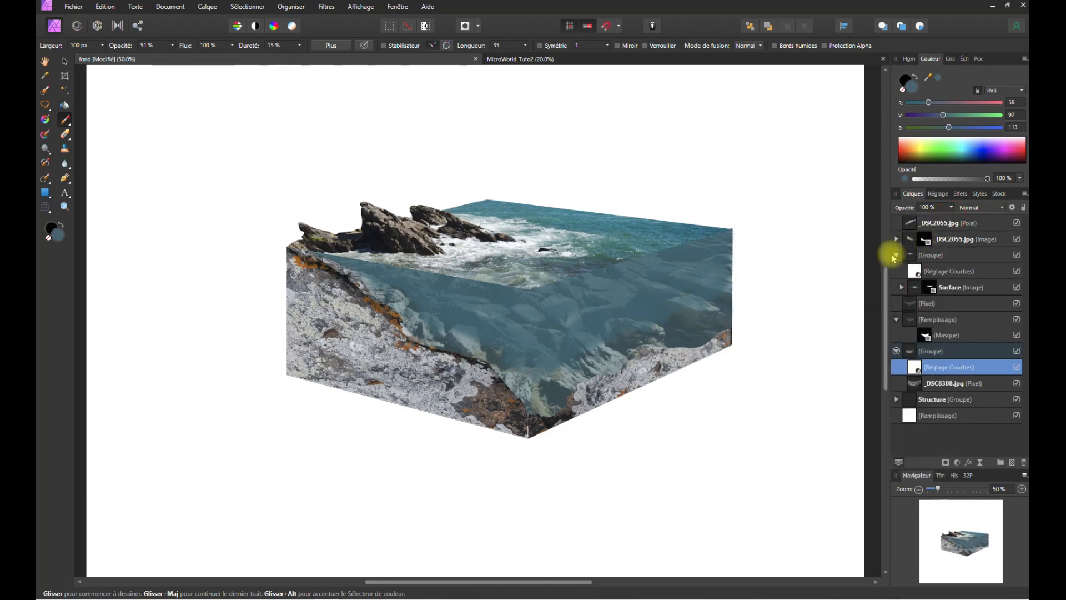
- Reduce the opacity of the blue-painted pixel layer over the underwater rocks to 93%
{"action": "left_click", "coordinate": [925, 310]}
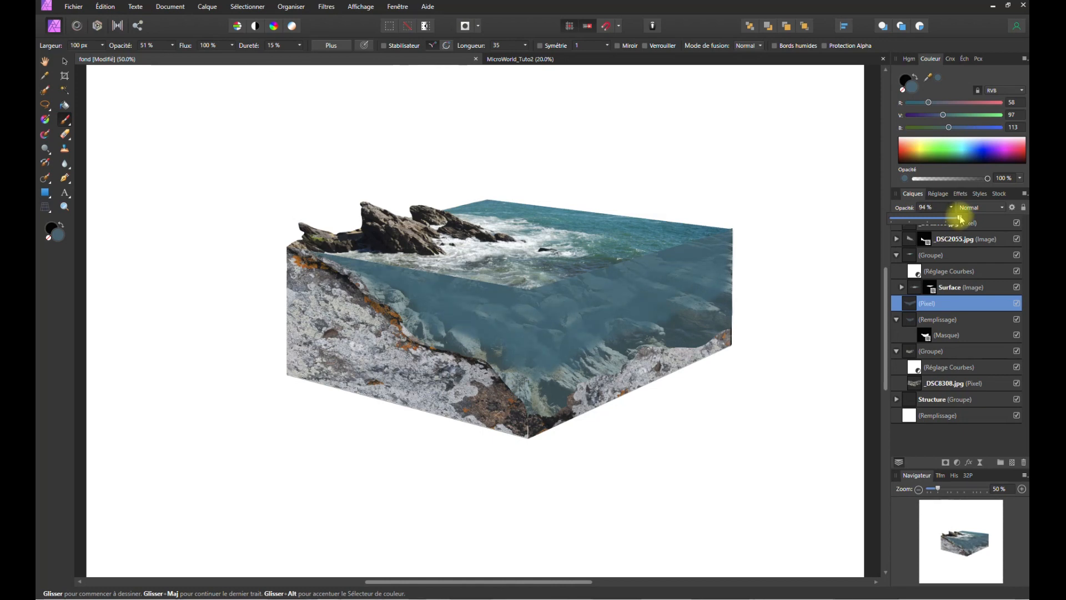
{"action": "left_click_drag", "start_coordinate": [961, 218], "coordinate": [958, 218]}
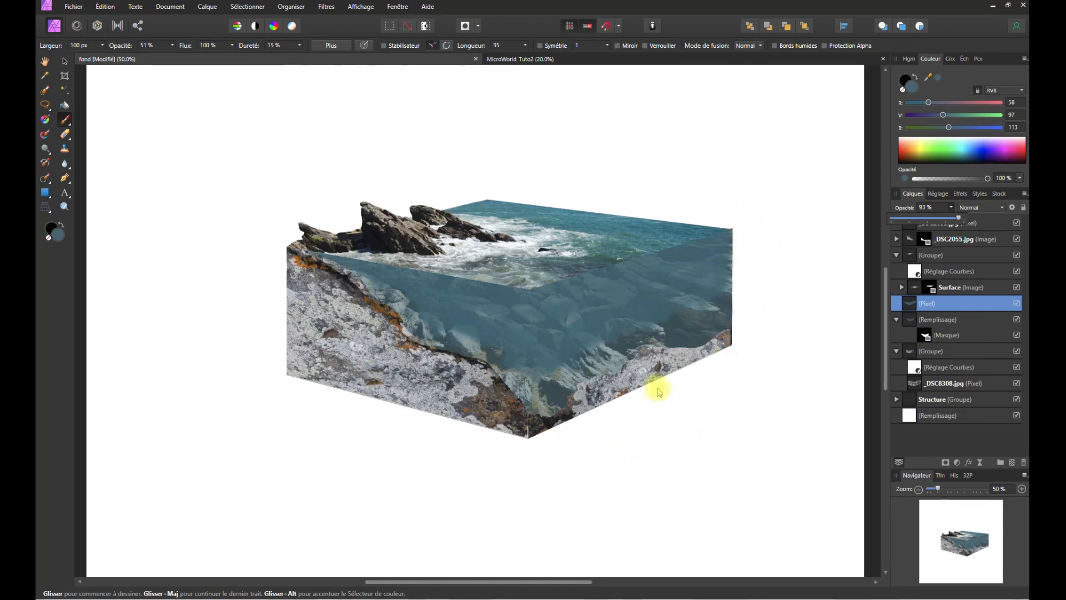
{"action": "left_click", "coordinate": [918, 490]}
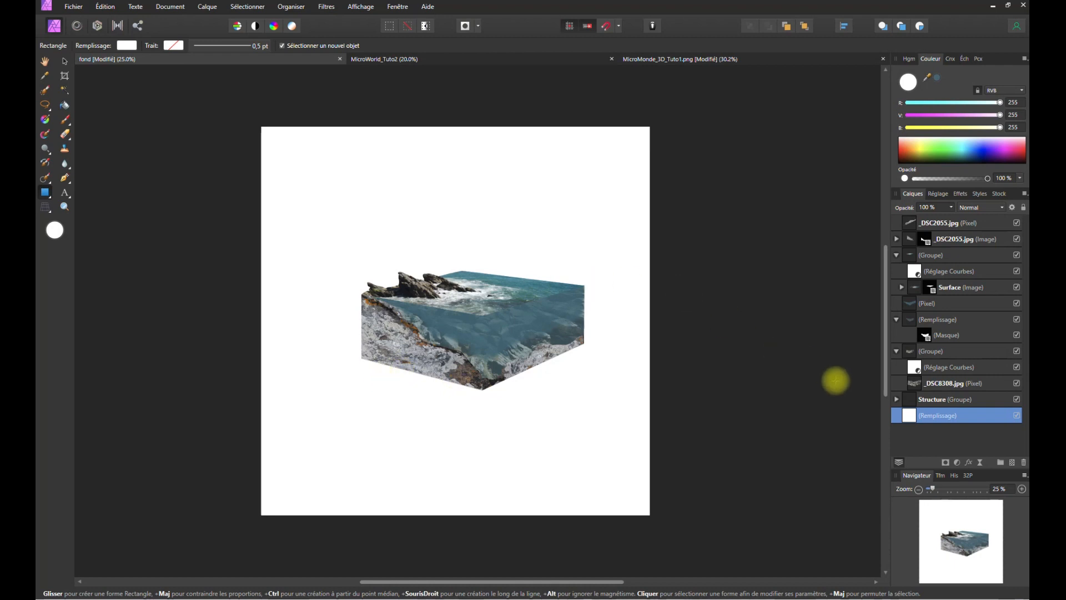
- Add an empty pixel layer directly above the white background fill layer
{"action": "double_click", "coordinate": [945, 416]}
{"action": "left_click", "coordinate": [911, 420]}
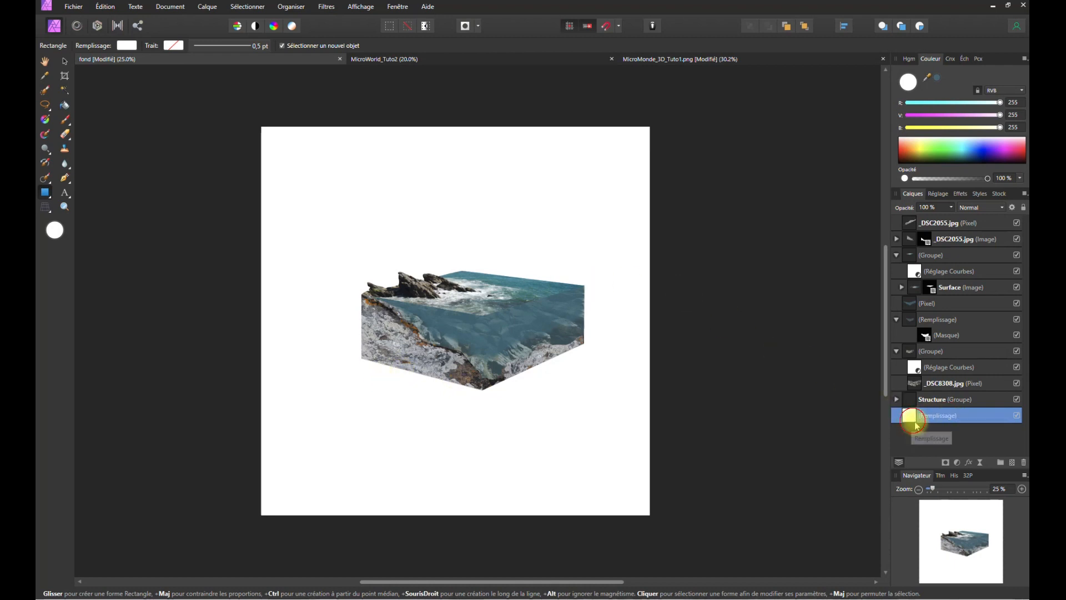
{"action": "left_click", "coordinate": [1012, 463]}
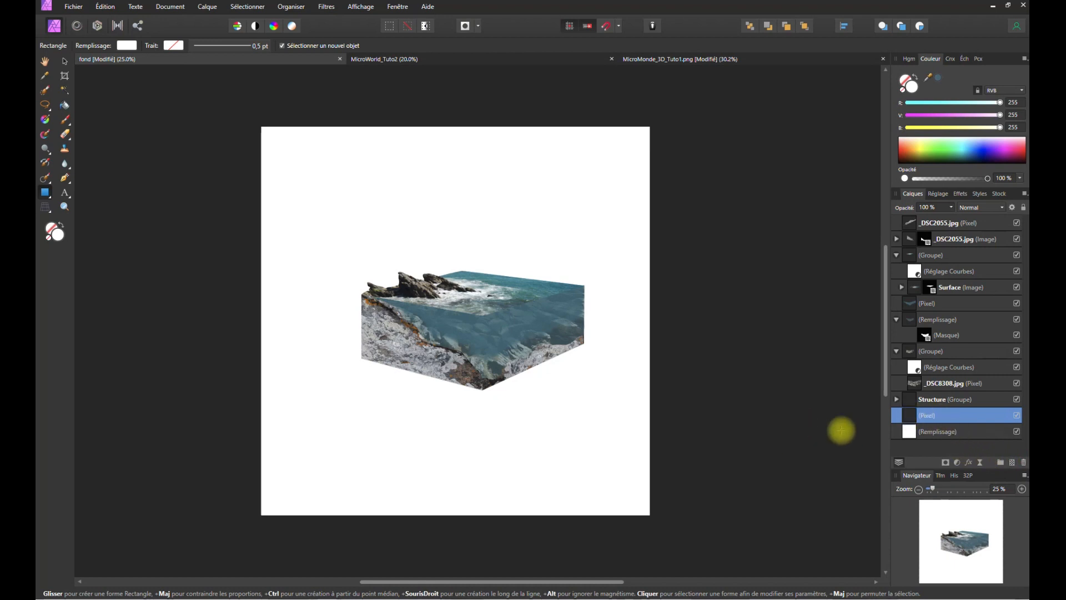
{"action": "right_click", "coordinate": [930, 415]}
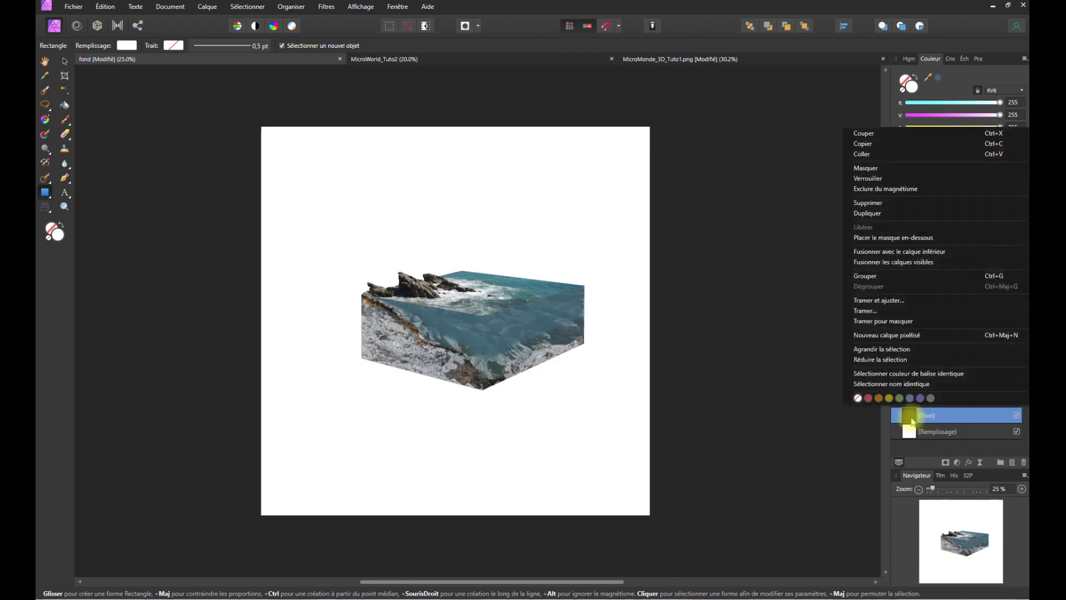
{"action": "left_click", "coordinate": [862, 315]}
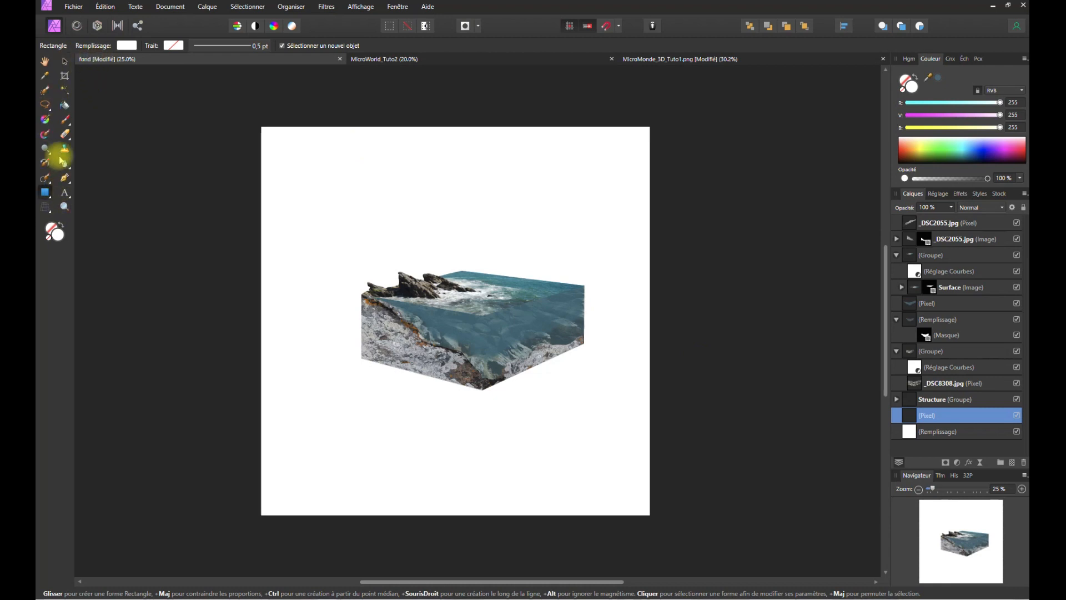
- Set the Rectangle tool's fill to a linear gradient running from grey 25 to white
{"action": "left_click", "coordinate": [126, 45]}
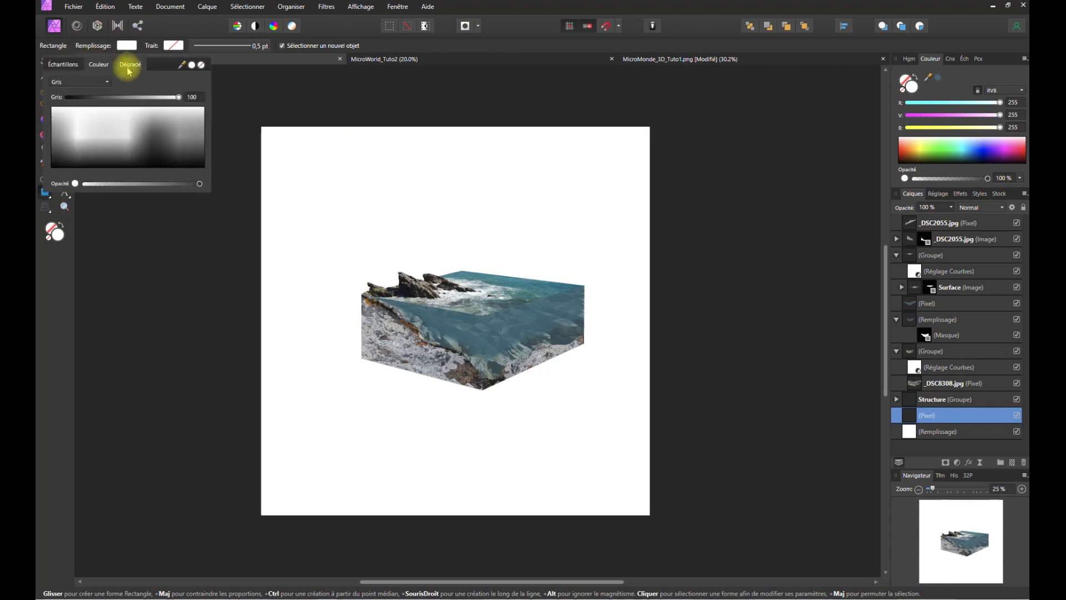
{"action": "left_click", "coordinate": [129, 66]}
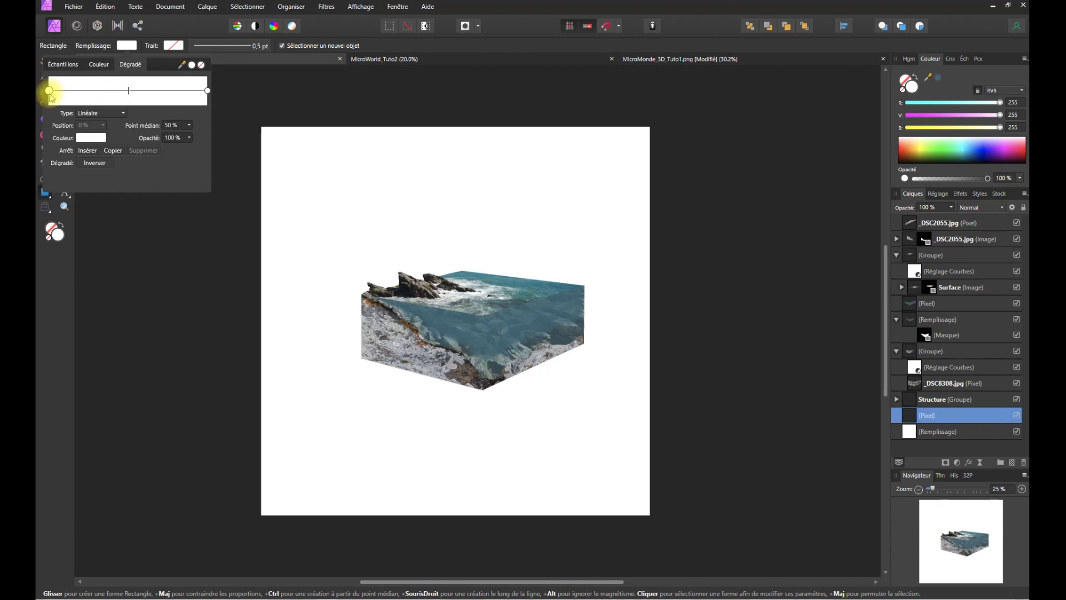
{"action": "left_click", "coordinate": [86, 138]}
{"action": "left_click_drag", "start_coordinate": [81, 211], "coordinate": [44, 232]}
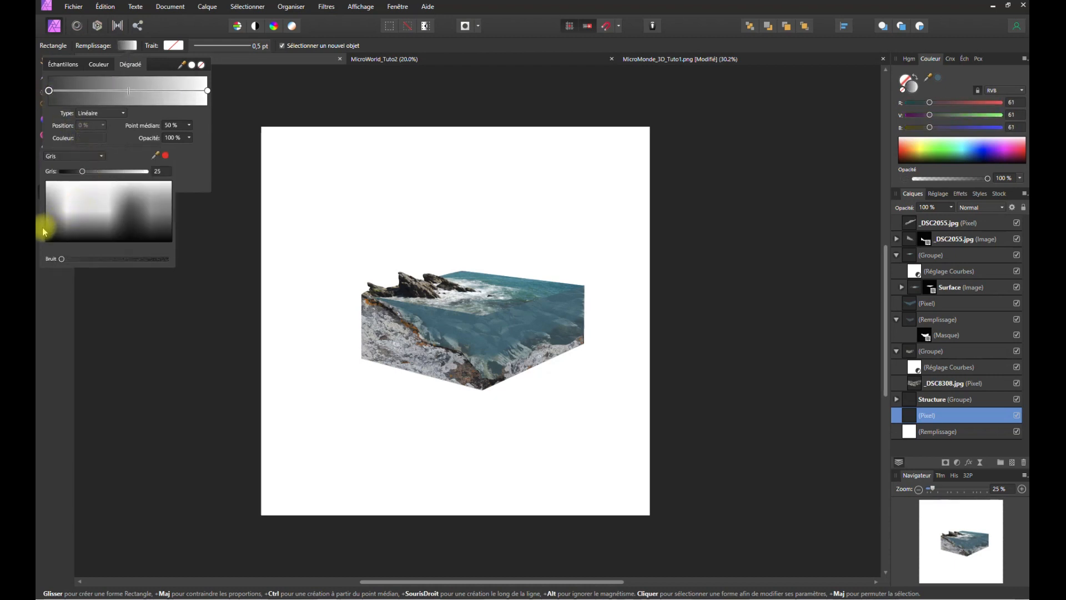
{"action": "left_click", "coordinate": [188, 30]}
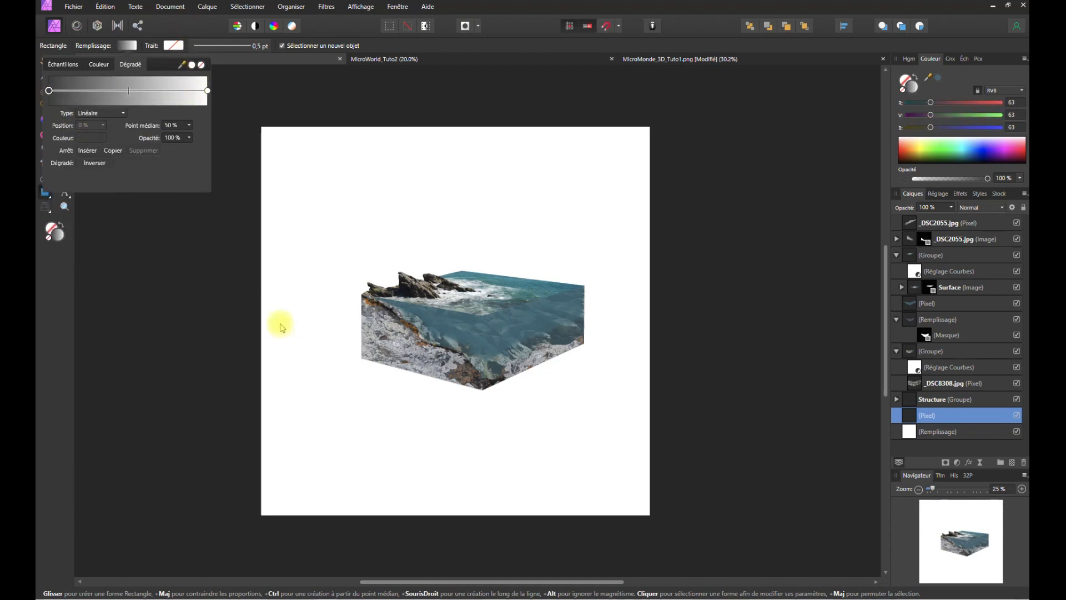
- Try a gradient-filled rectangle across the canvas's upper-left edge, enlarge it slightly, and undo both the resize and the rectangle
{"action": "left_click_drag", "start_coordinate": [252, 171], "coordinate": [356, 282]}
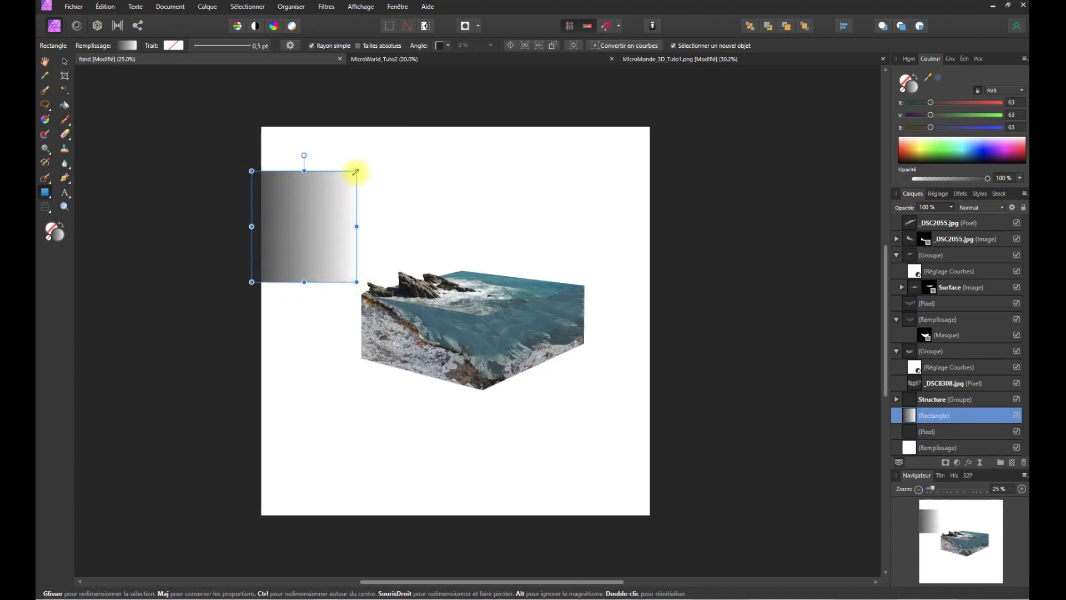
{"action": "mouse_move", "coordinate": [357, 172]}
{"action": "left_mouse_down"}
{"action": "mouse_move", "coordinate": [381, 172]}
{"action": "mouse_move", "coordinate": [365, 155]}
{"action": "left_mouse_up"}
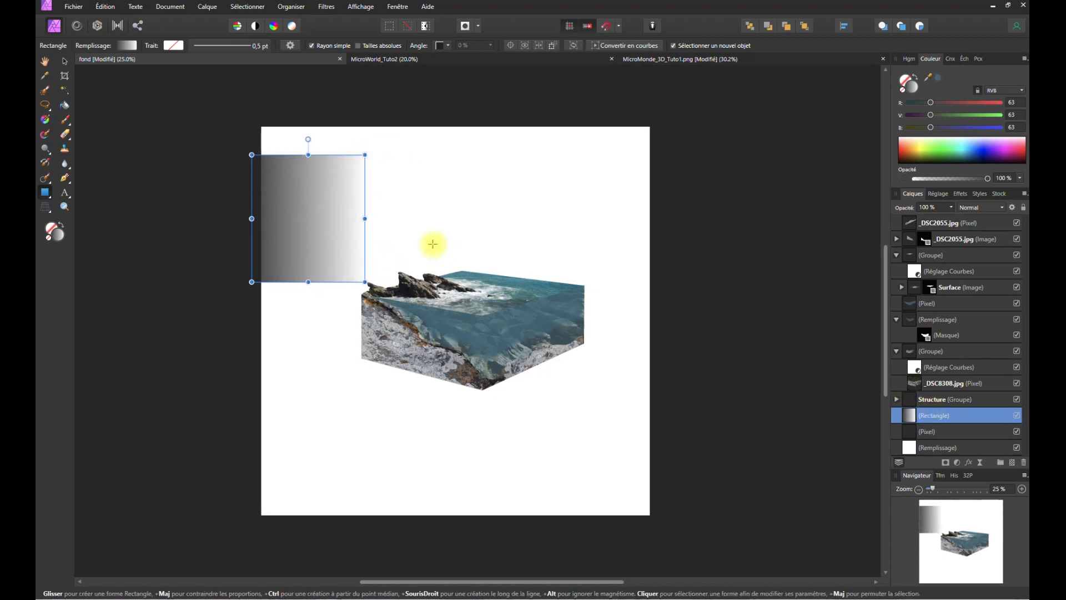
{"action": "key", "text": "ctrl+z"}
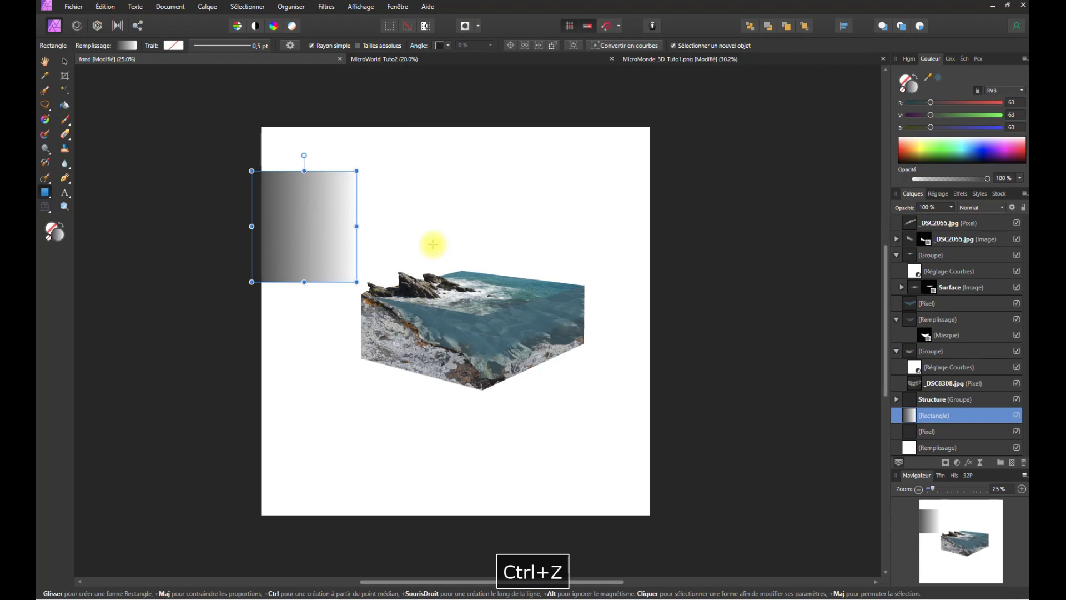
{"action": "key", "text": "ctrl+z"}
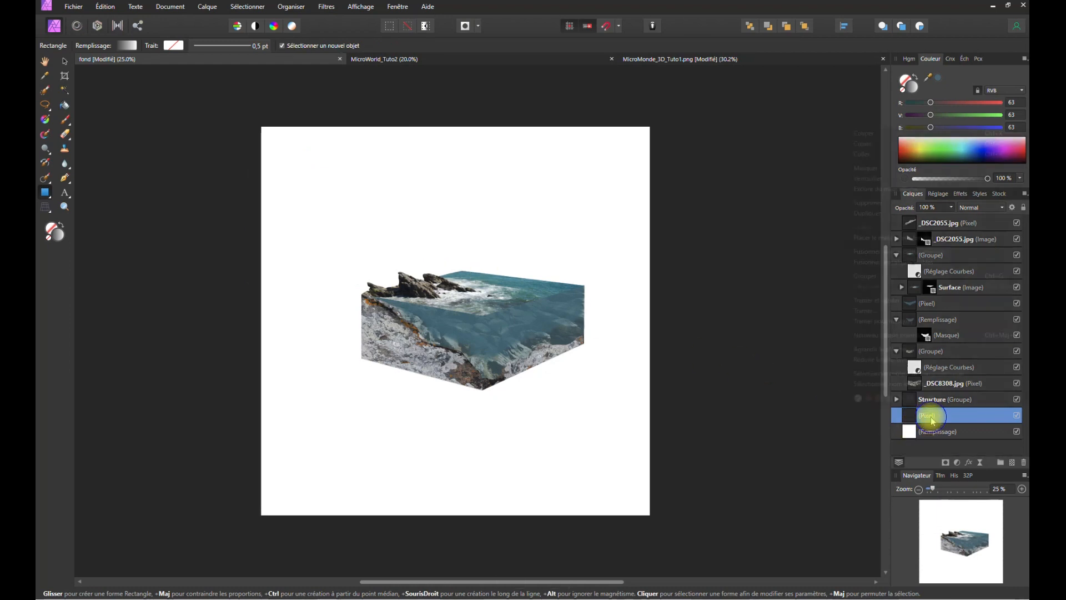
- Delete the empty pixel layer and add a new fill layer above the white background fill
{"action": "right_click", "coordinate": [933, 421]}
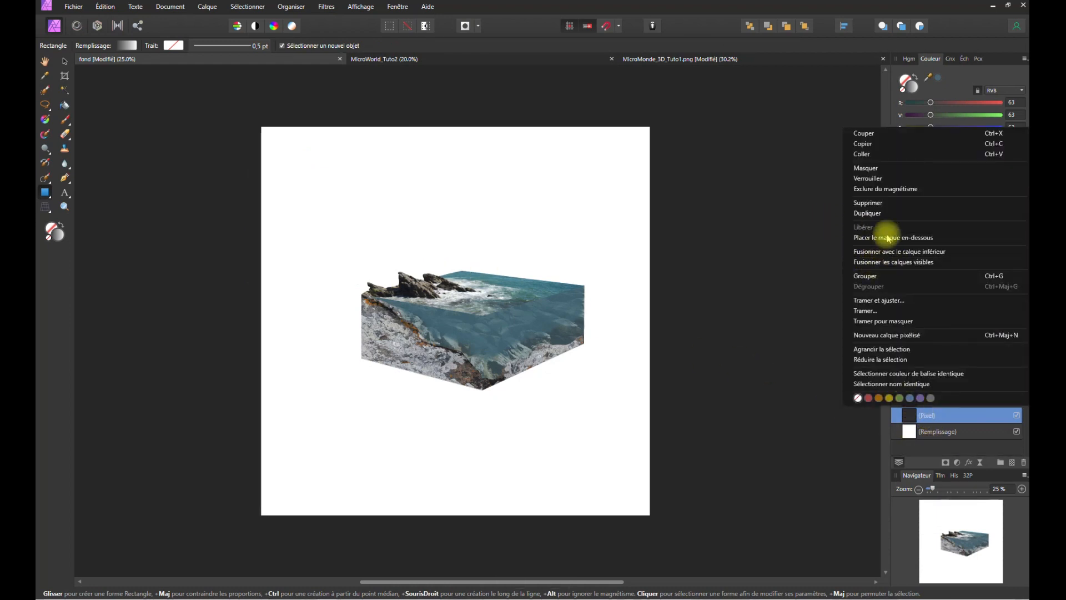
{"action": "left_click", "coordinate": [862, 203]}
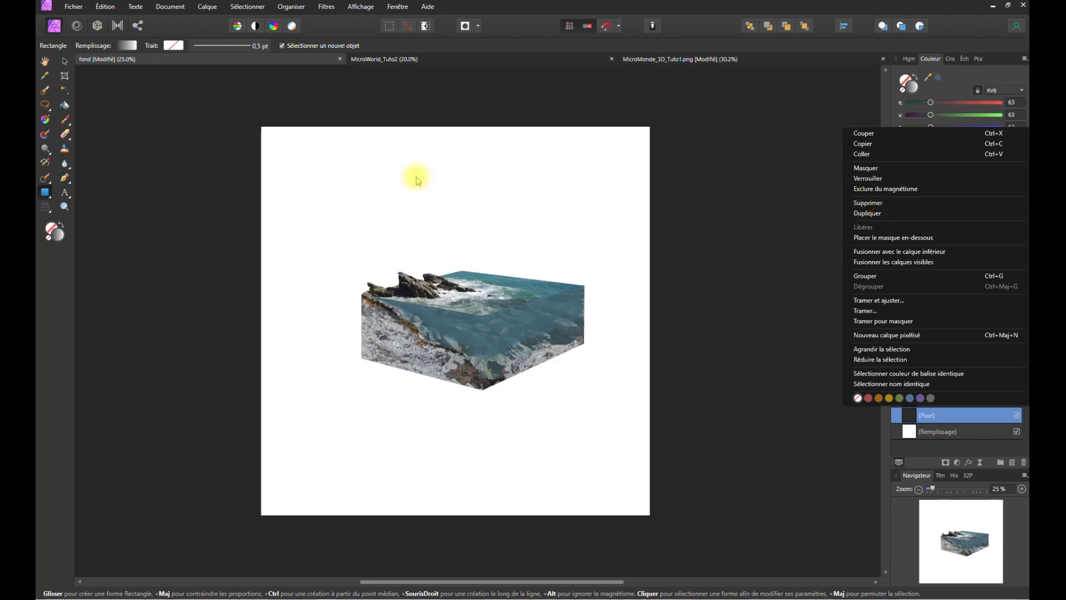
{"action": "left_click", "coordinate": [201, 7]}
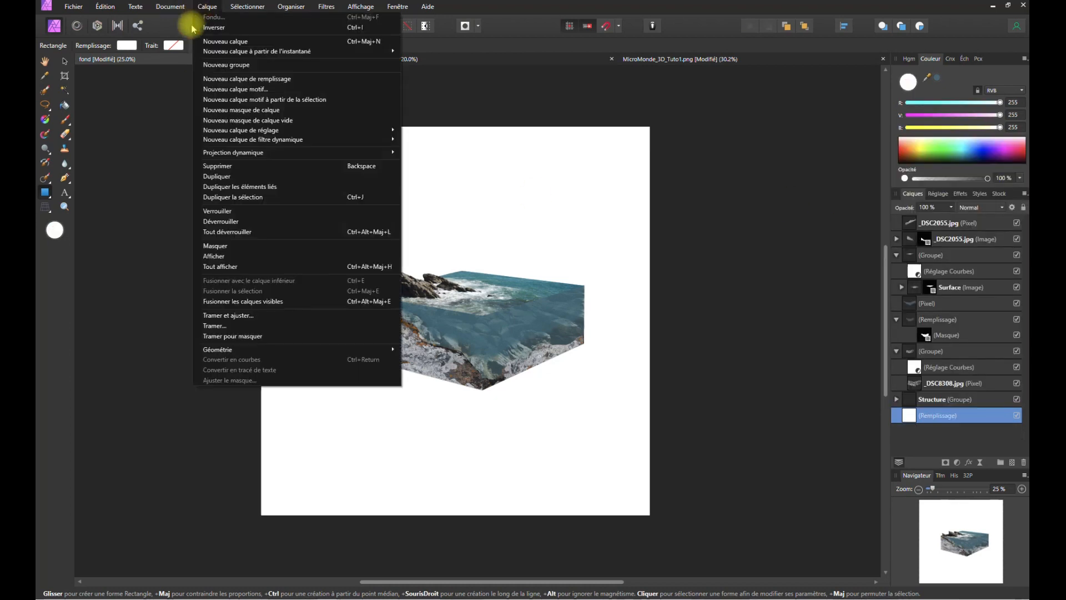
{"action": "left_click", "coordinate": [244, 79]}
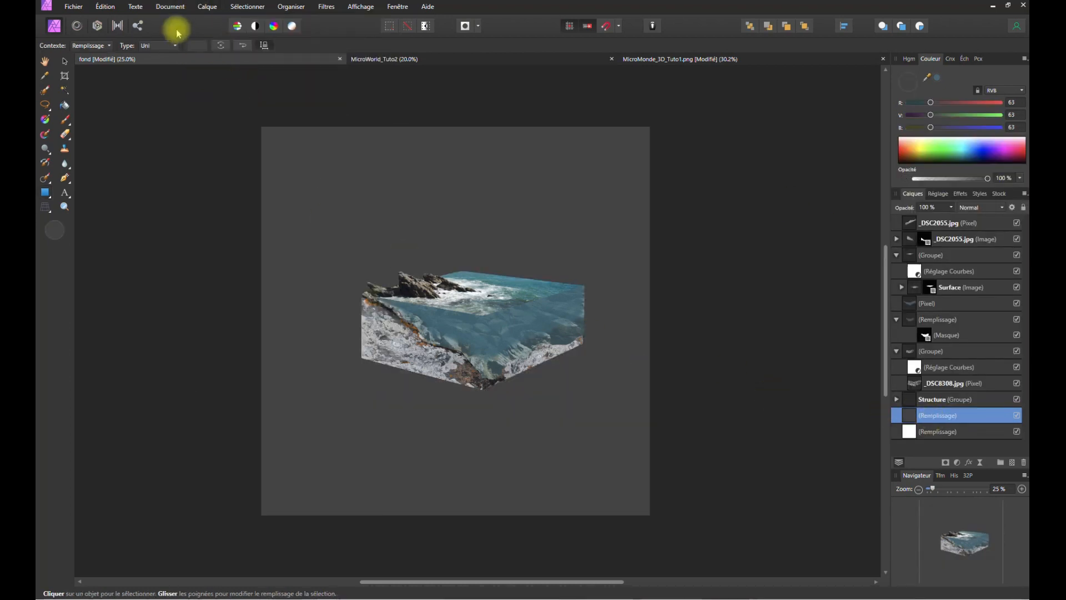
- Draw a linear gradient on the new fill layer, running between the canvas's upper-left corner and the block's rocks
{"action": "left_click", "coordinate": [197, 47]}
{"action": "left_click", "coordinate": [170, 45]}
{"action": "left_click", "coordinate": [171, 47]}
{"action": "left_click", "coordinate": [170, 47]}
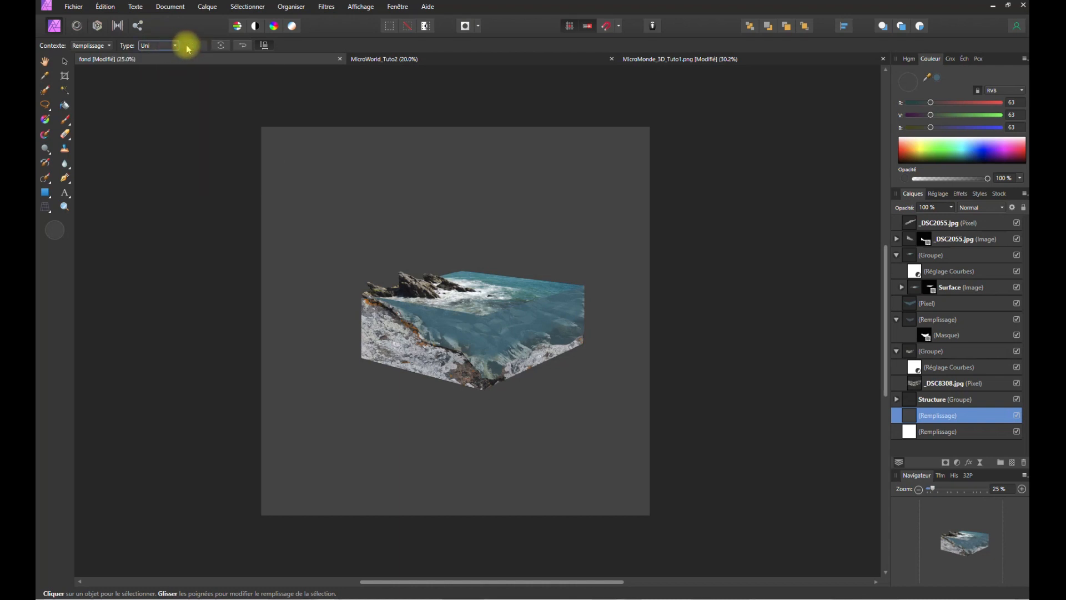
{"action": "left_click", "coordinate": [189, 45]}
{"action": "left_click", "coordinate": [199, 65]}
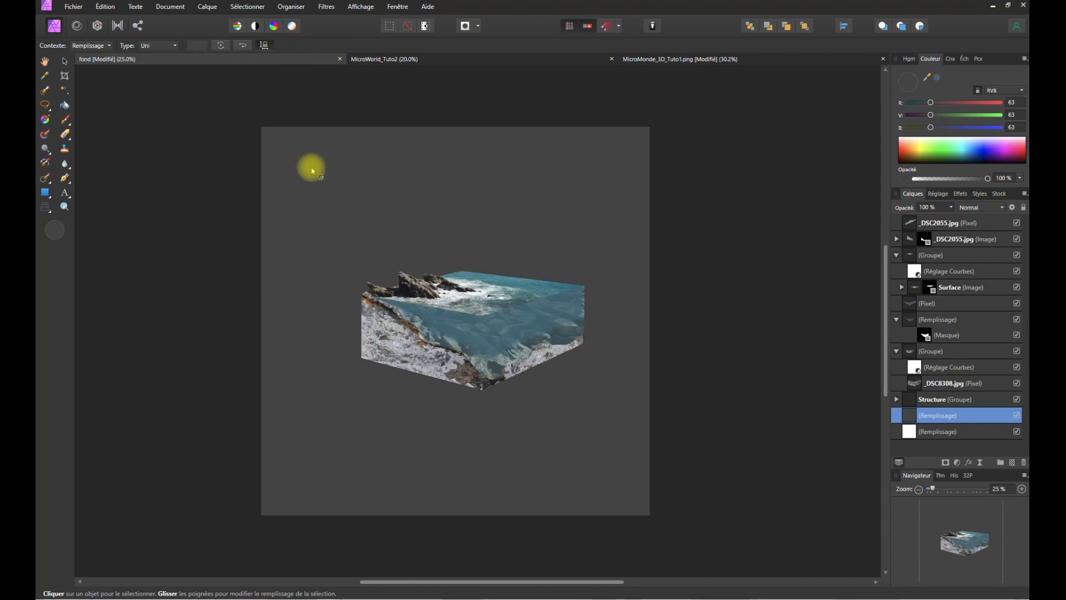
{"action": "left_click_drag", "start_coordinate": [382, 264], "coordinate": [257, 160]}
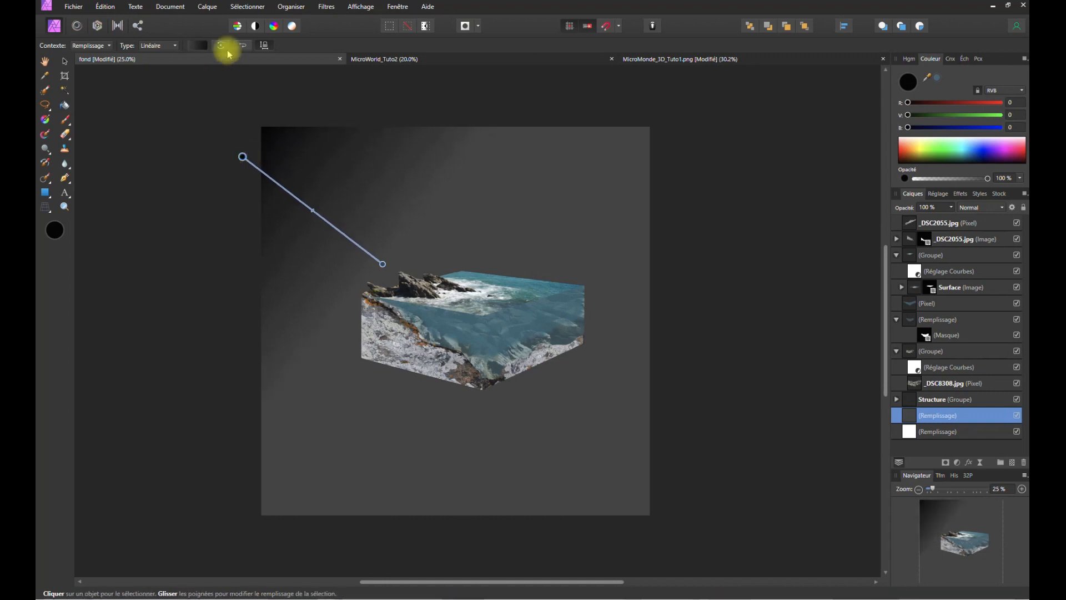
- Set the gradient's inner colour stop near the block to white (grey 100), leaving the outer stop black
{"action": "left_click", "coordinate": [197, 45]}
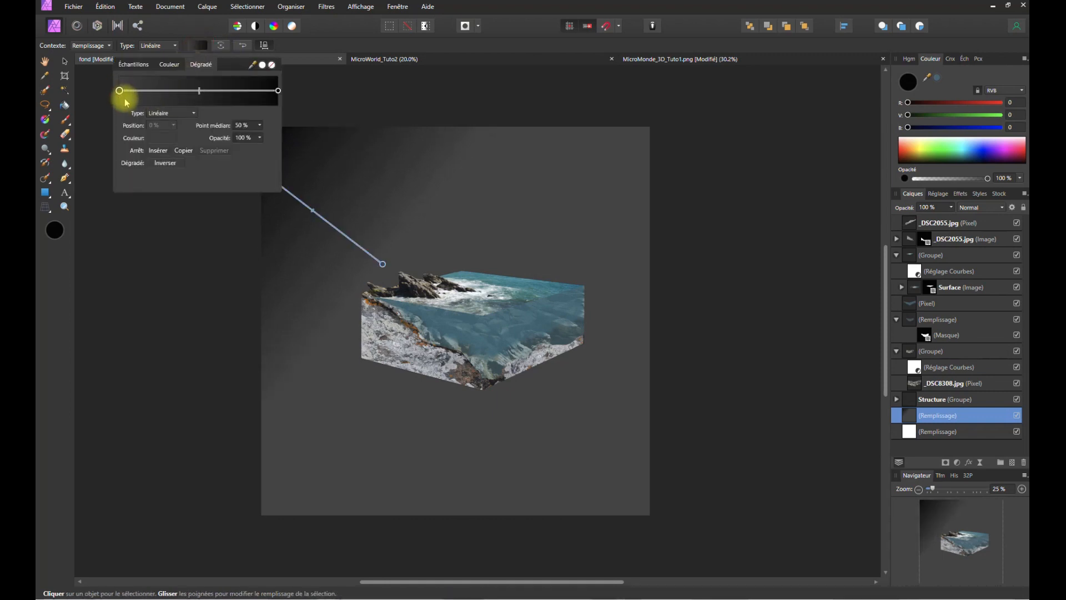
{"action": "left_click", "coordinate": [161, 138]}
{"action": "left_click_drag", "start_coordinate": [185, 170], "coordinate": [206, 172]}
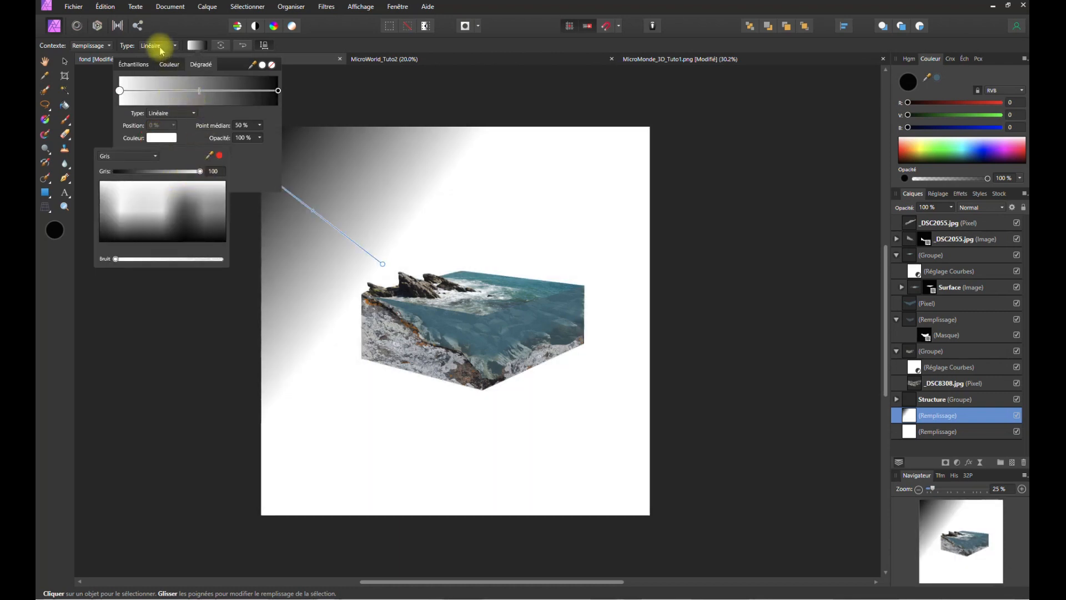
{"action": "left_click", "coordinate": [311, 96]}
{"action": "left_click", "coordinate": [312, 97]}
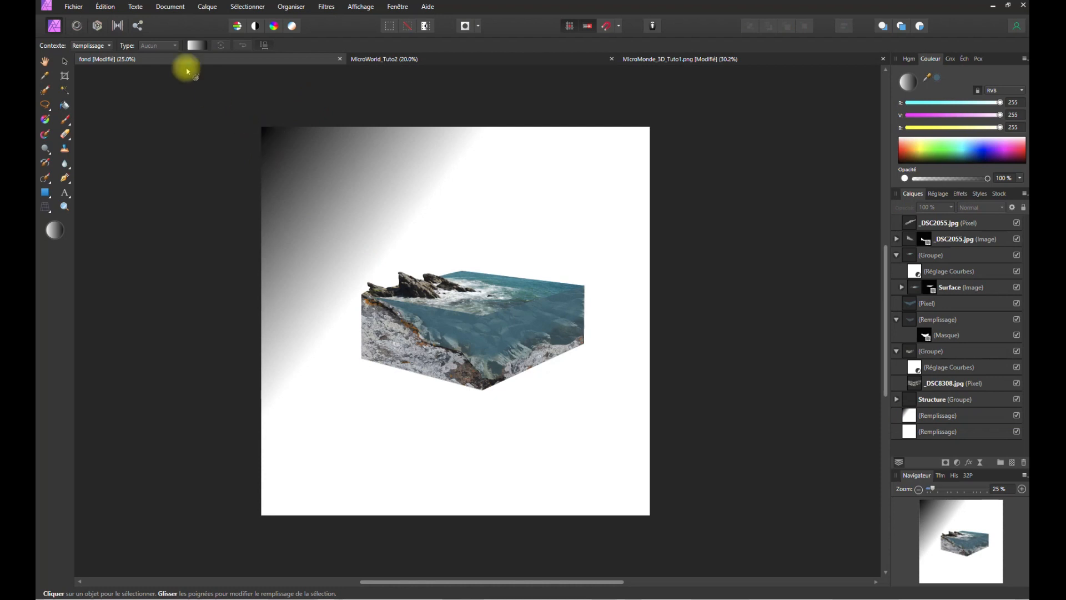
- Reselect the gradient fill layer and lengthen its gradient, extending the black end far outside the canvas's upper left and the white end into the block's centre
{"action": "left_click", "coordinate": [193, 51]}
{"action": "left_click", "coordinate": [193, 47]}
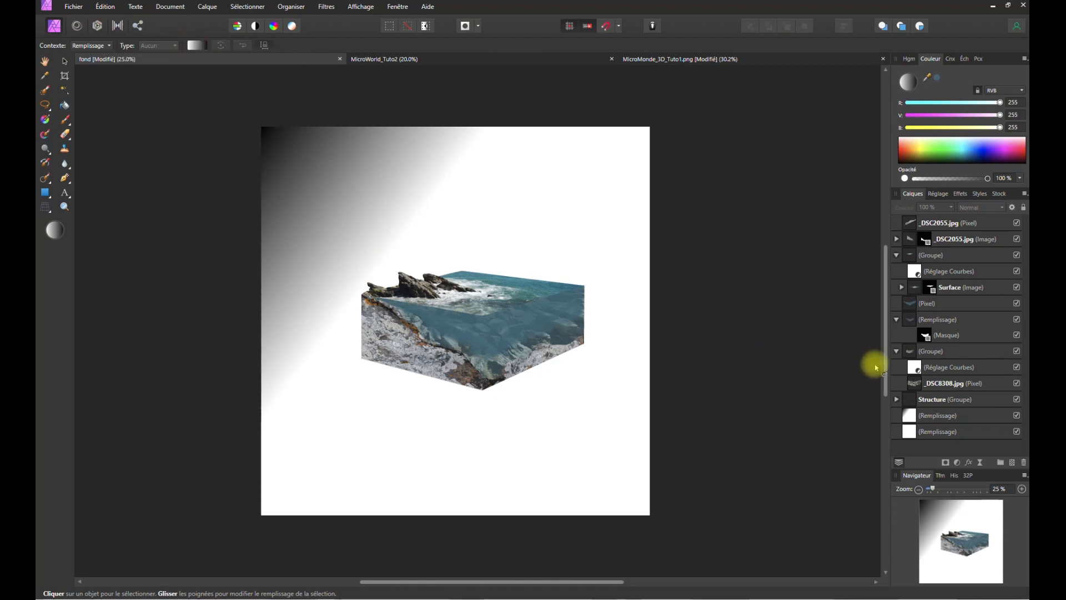
{"action": "left_click", "coordinate": [922, 415]}
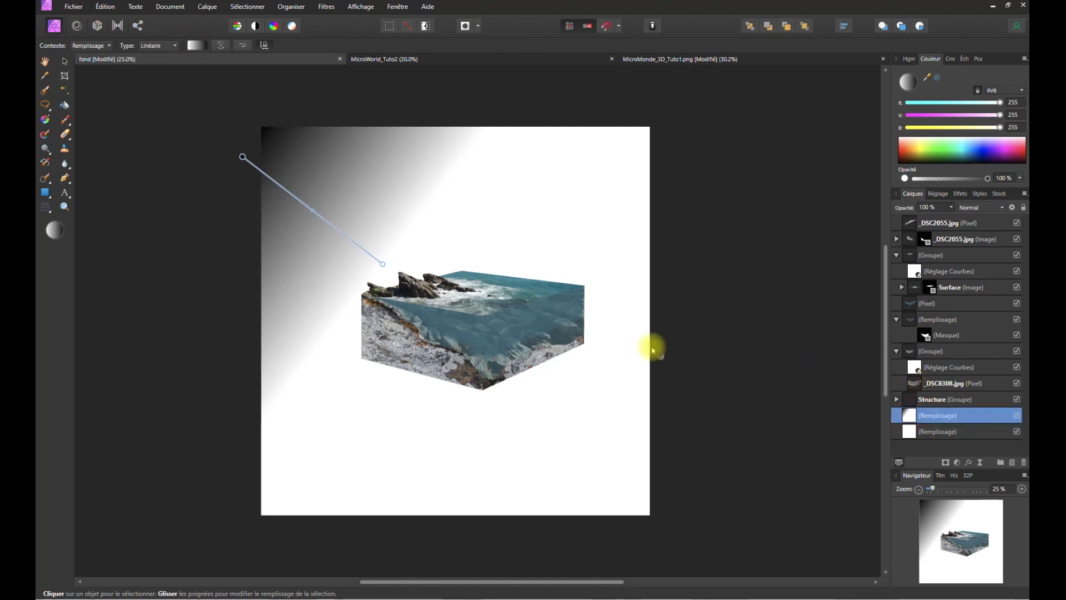
{"action": "left_click_drag", "start_coordinate": [239, 150], "coordinate": [163, 91]}
{"action": "left_click_drag", "start_coordinate": [382, 264], "coordinate": [451, 307]}
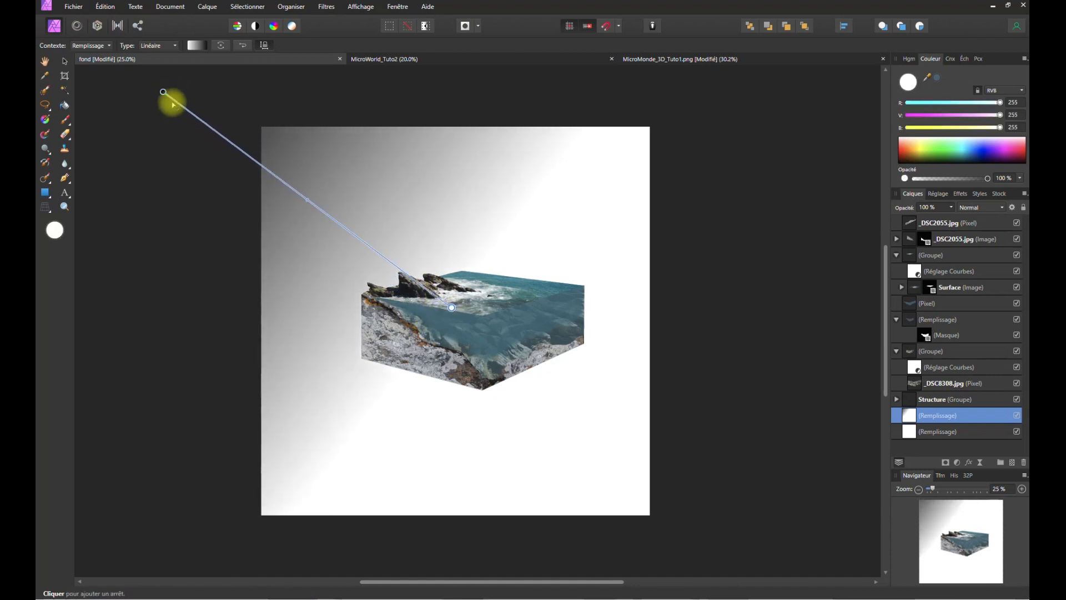
{"action": "left_click_drag", "start_coordinate": [162, 91], "coordinate": [468, 337]}
{"action": "left_click_drag", "start_coordinate": [129, 106], "coordinate": [125, 139]}
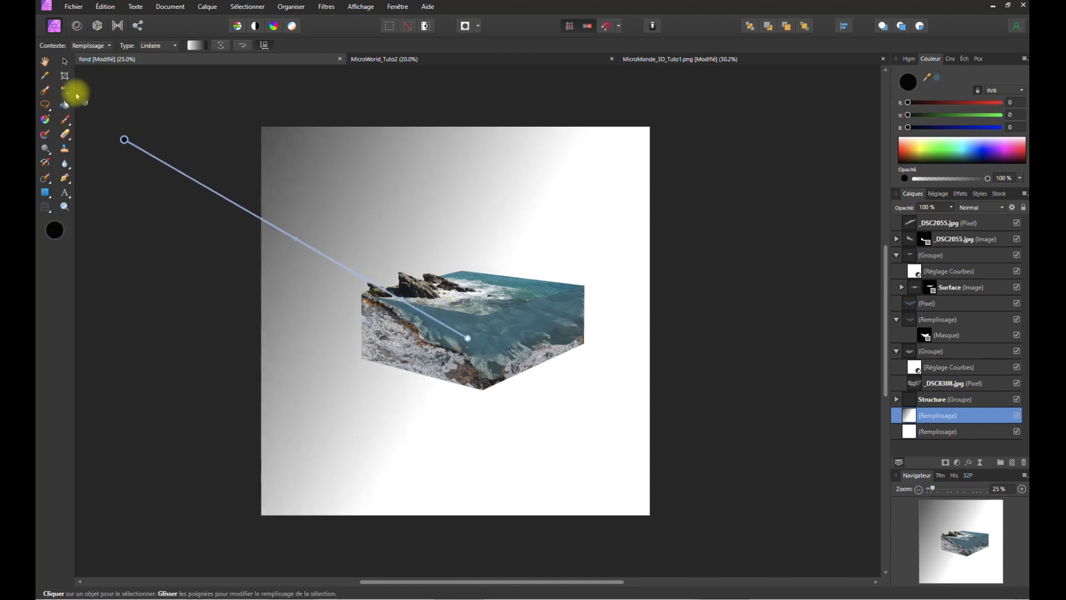
{"action": "mouse_move", "coordinate": [124, 139]}
{"action": "left_mouse_down"}
{"action": "mouse_move", "coordinate": [114, 110]}
{"action": "mouse_move", "coordinate": [129, 104]}
{"action": "mouse_move", "coordinate": [117, 93]}
{"action": "mouse_move", "coordinate": [104, 133]}
{"action": "left_mouse_up"}
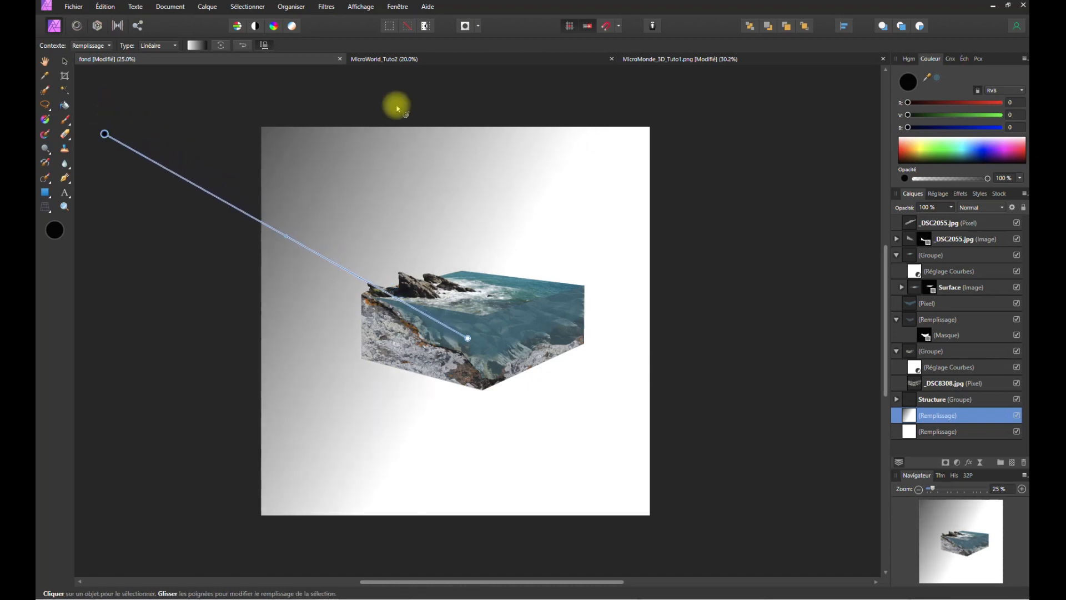
- Add an empty pixel layer directly above the gradient fill layer
{"action": "left_click", "coordinate": [947, 431]}
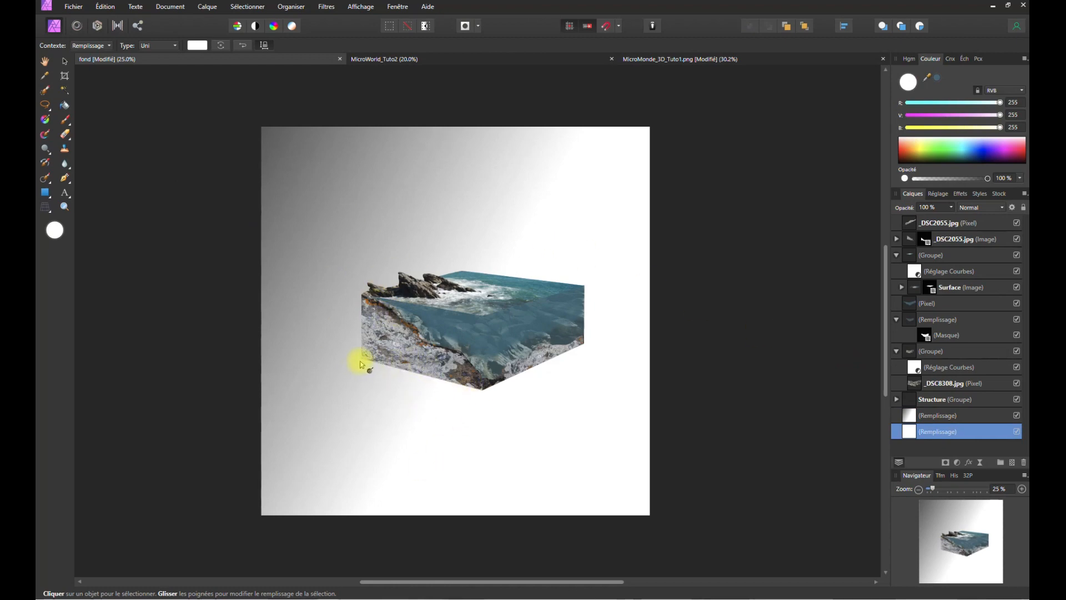
{"action": "left_click", "coordinate": [948, 416]}
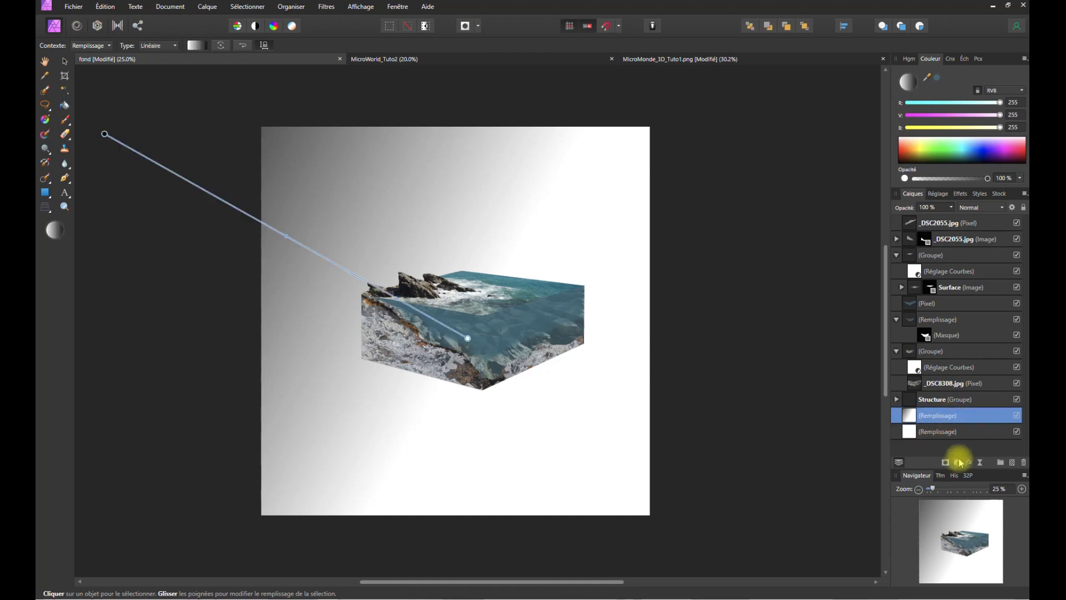
{"action": "left_click", "coordinate": [1010, 463]}
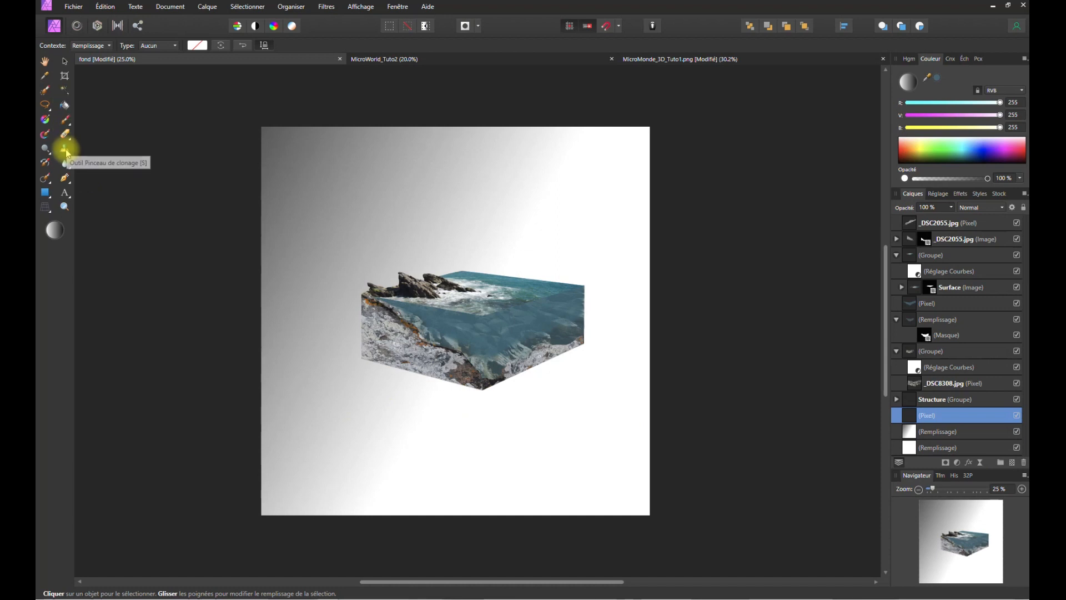
{"action": "left_click", "coordinate": [70, 126]}
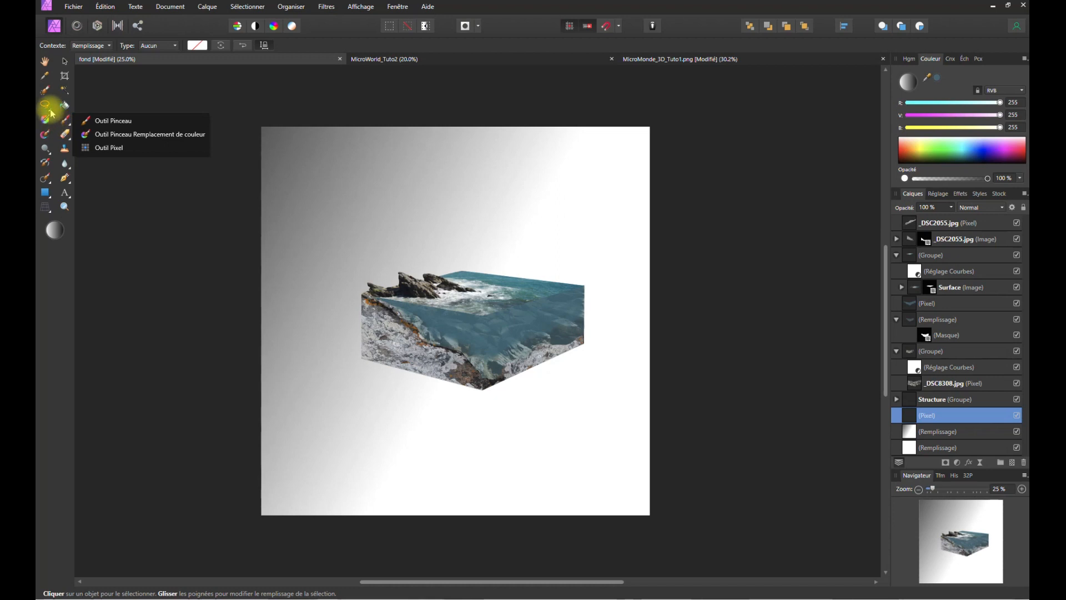
{"action": "left_click", "coordinate": [50, 111]}
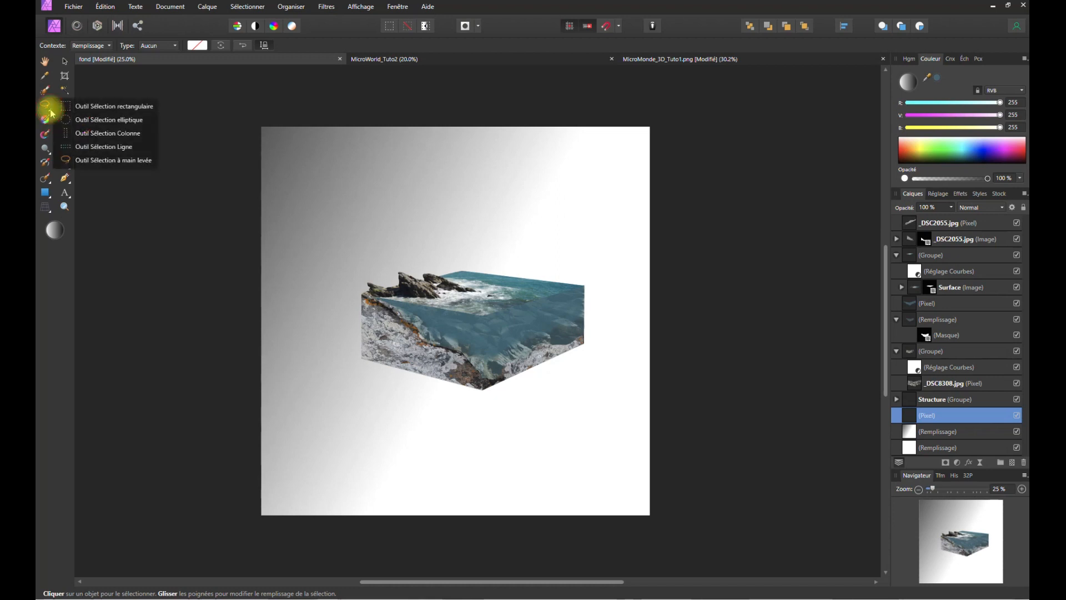
{"action": "left_click", "coordinate": [482, 393]}
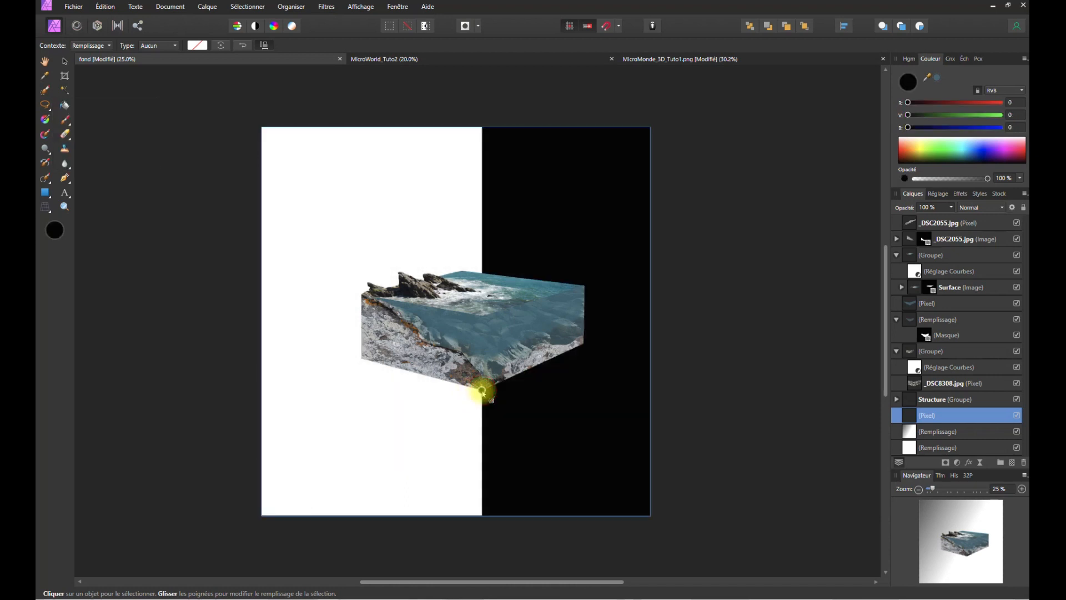
{"action": "key", "text": "ctrl+z"}
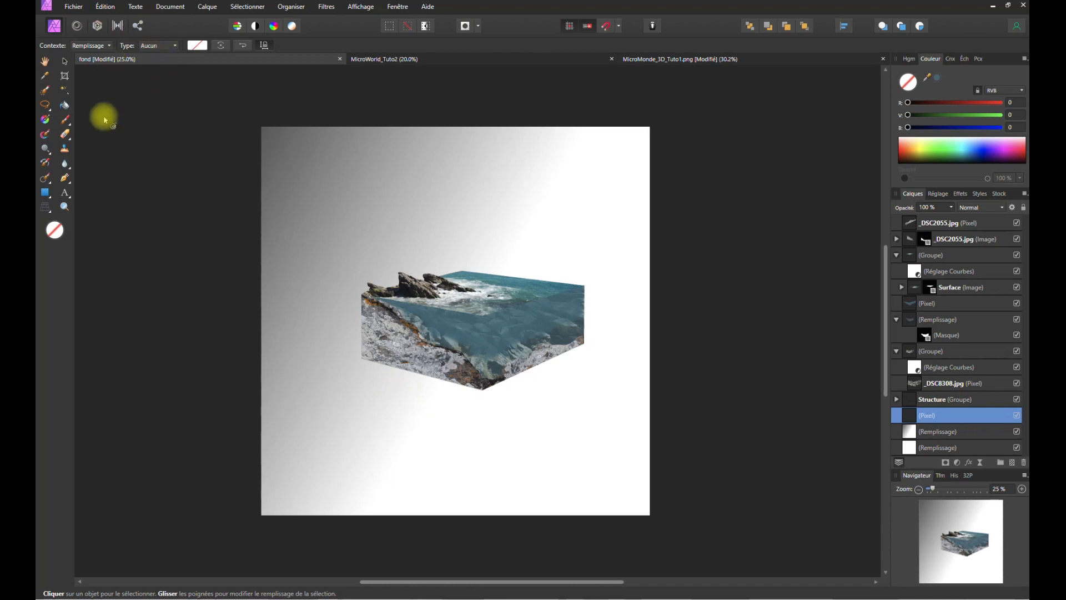
- Outline a straight-edged freehand selection in a shadow shape, extending from the block's lower-left bottom edge toward the canvas's left side
{"action": "left_click", "coordinate": [45, 104]}
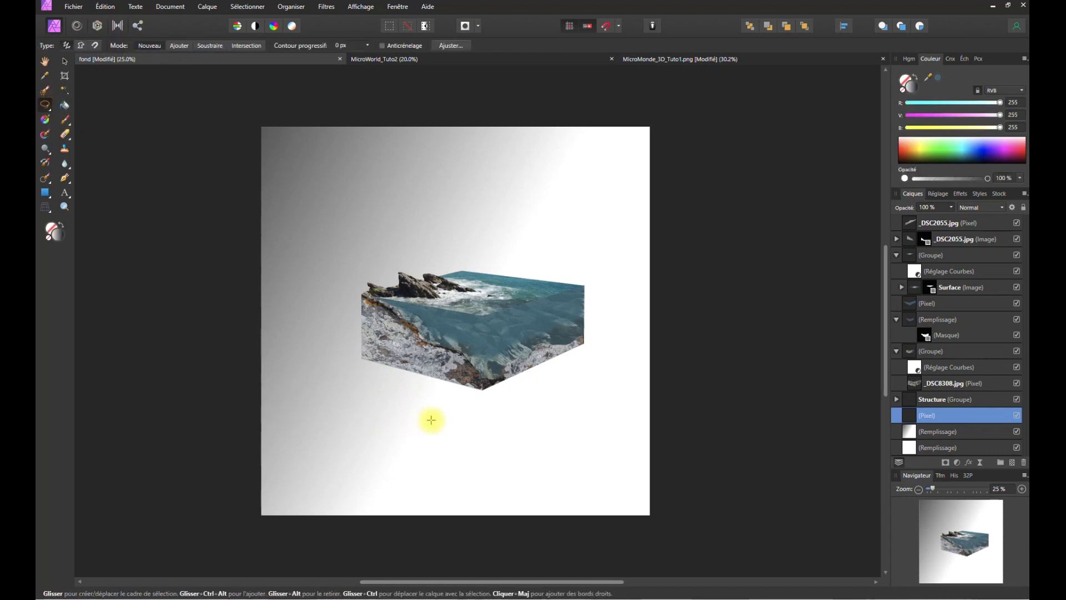
{"action": "left_click", "coordinate": [483, 389]}
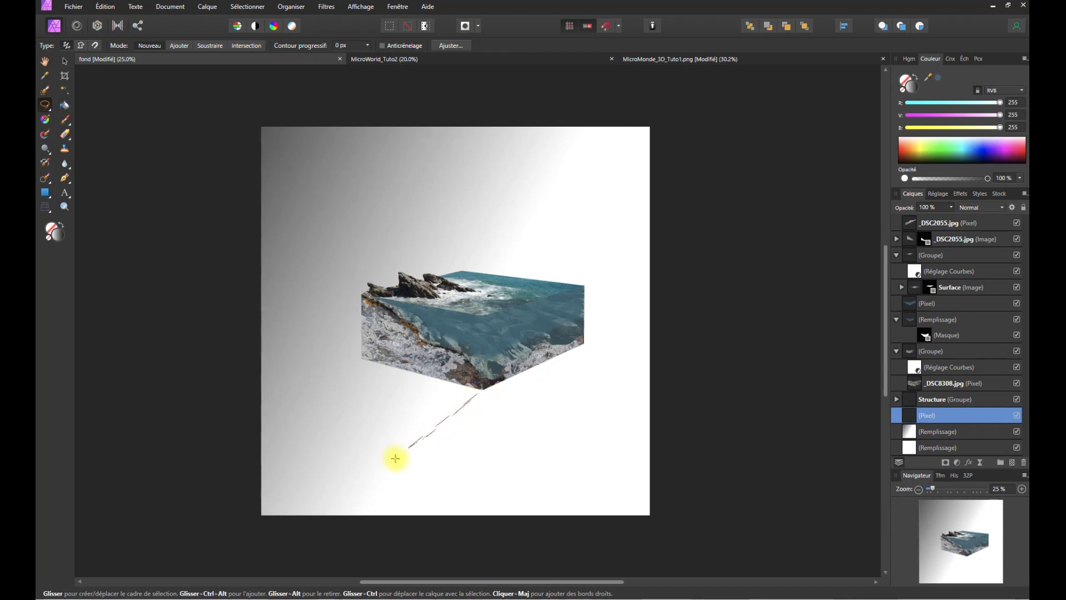
{"action": "key", "text": "ctrl+z"}
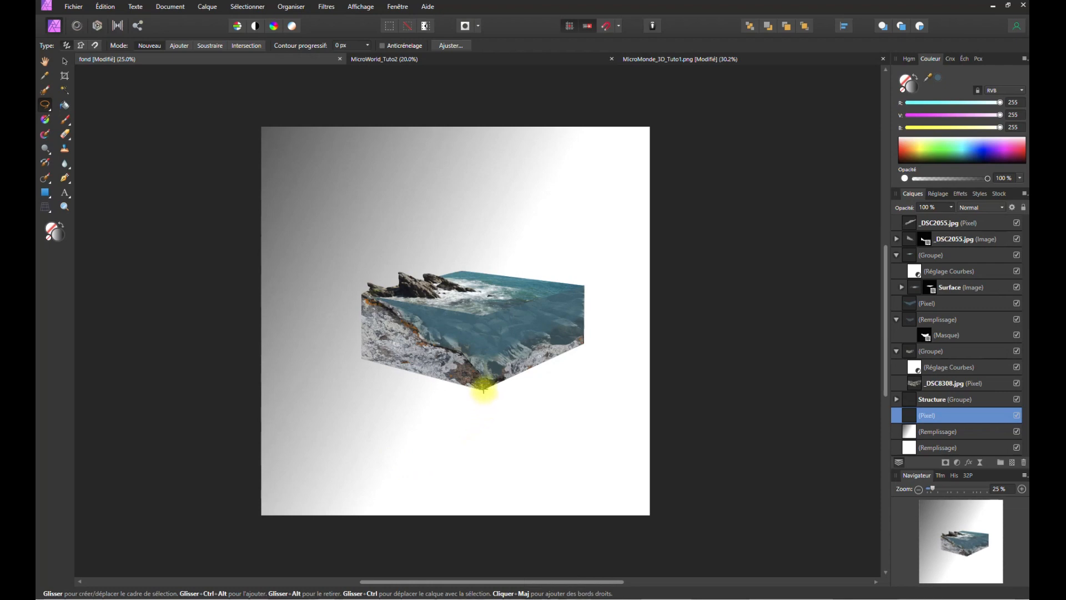
{"action": "left_click", "coordinate": [482, 390]}
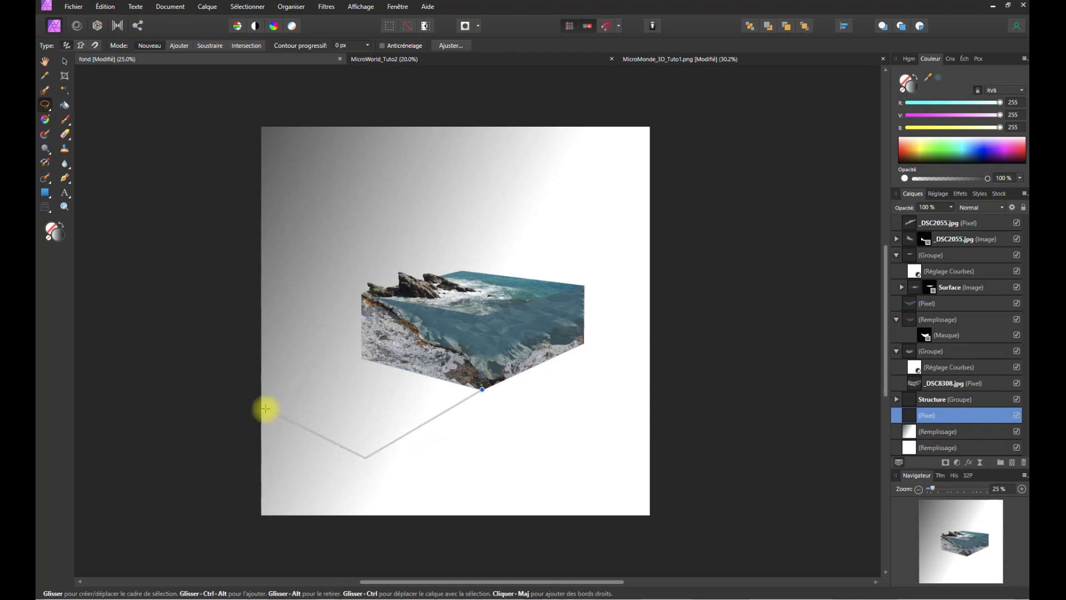
{"action": "left_click", "coordinate": [266, 408]}
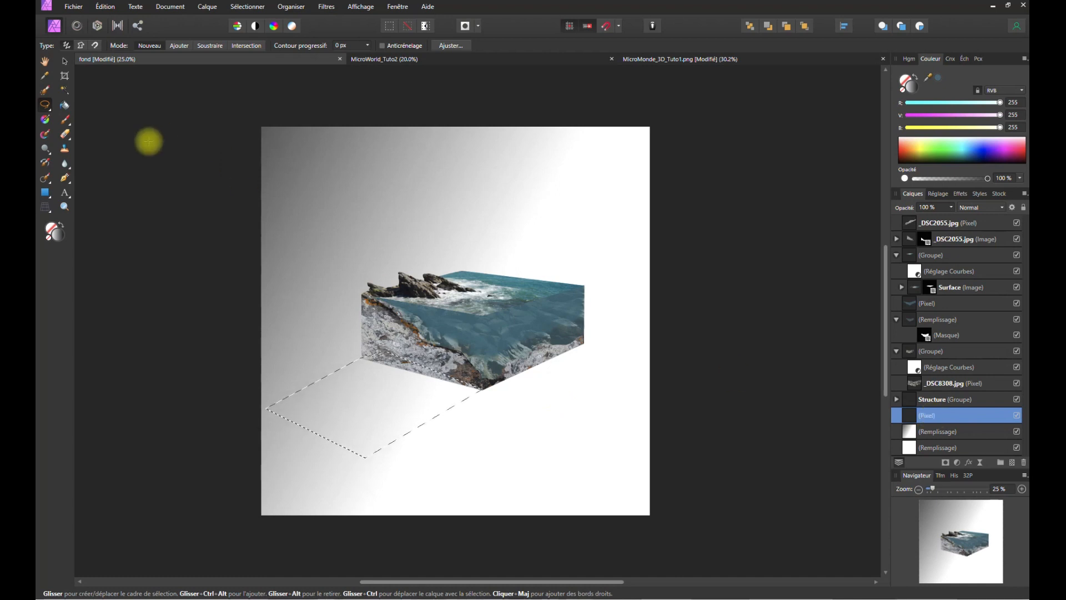
{"action": "left_click", "coordinate": [65, 119]}
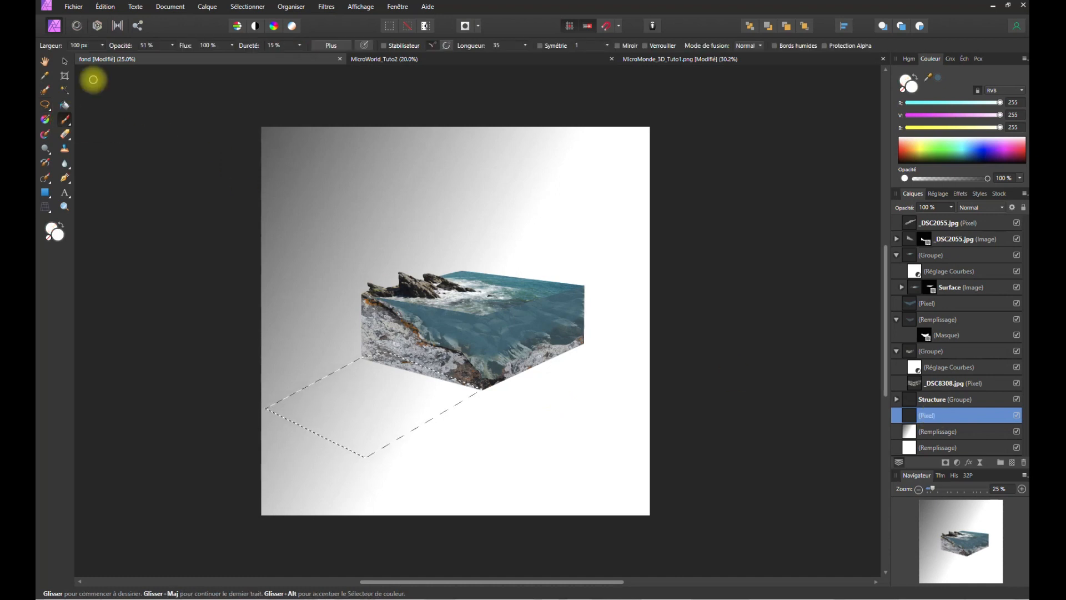
{"action": "left_click", "coordinate": [65, 106]}
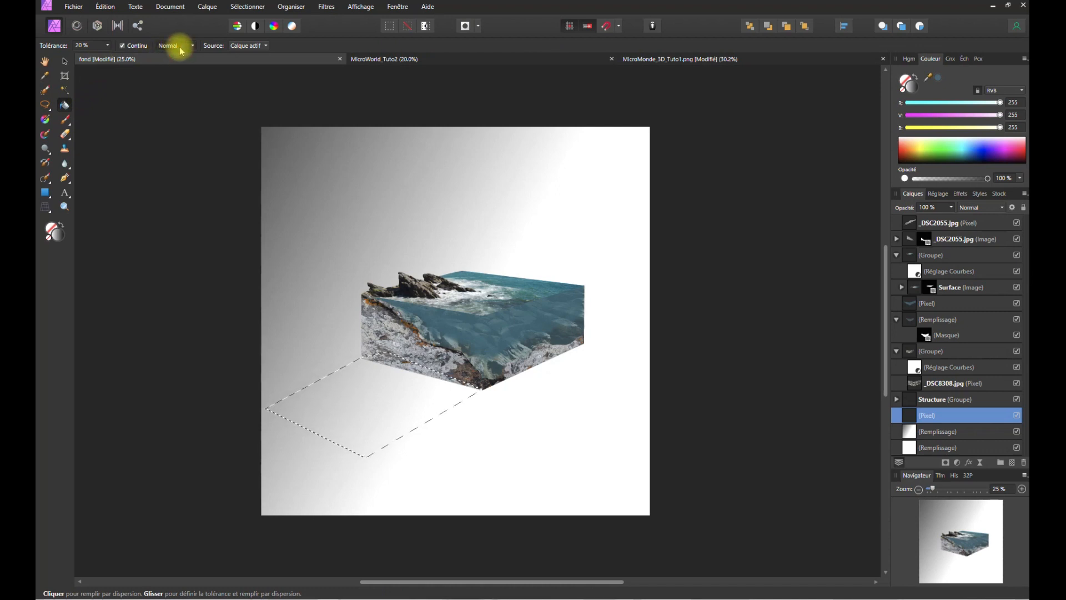
{"action": "left_click", "coordinate": [67, 134]}
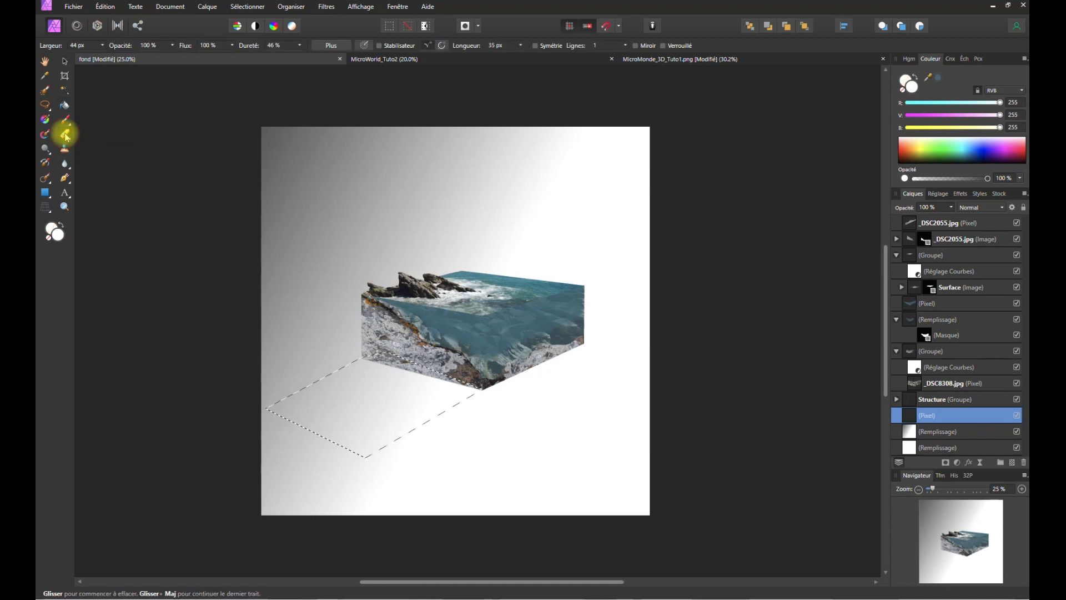
{"action": "left_click", "coordinate": [66, 122]}
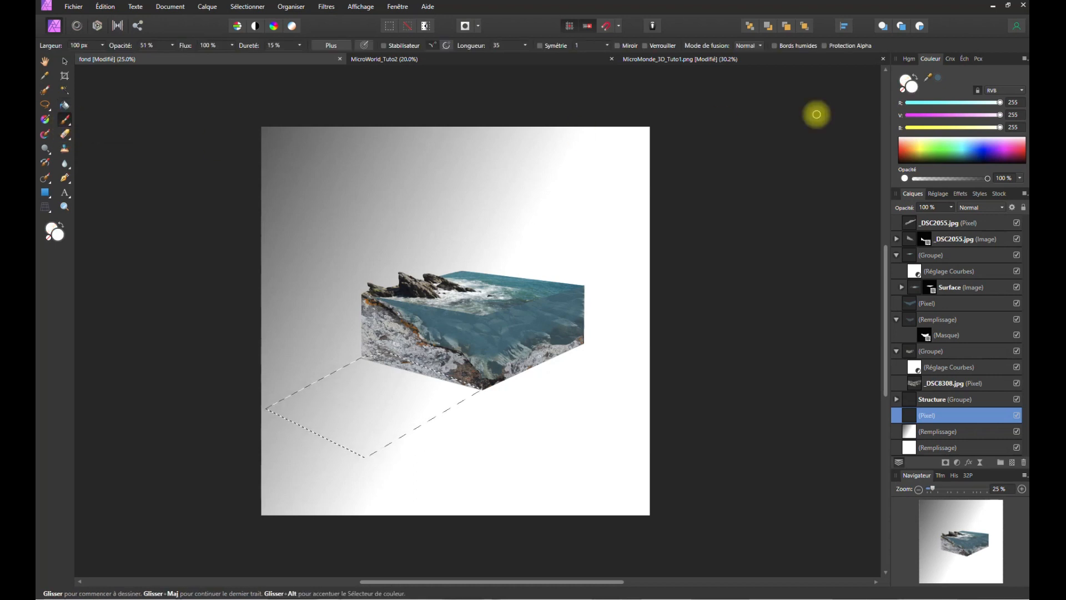
{"action": "left_click", "coordinate": [913, 89]}
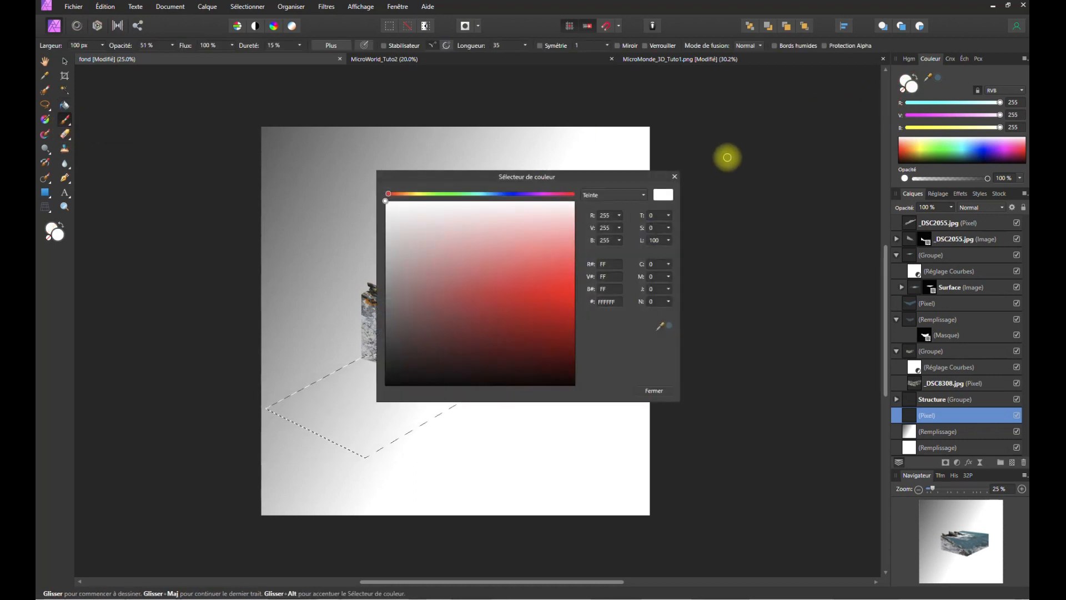
{"action": "left_click", "coordinate": [674, 177]}
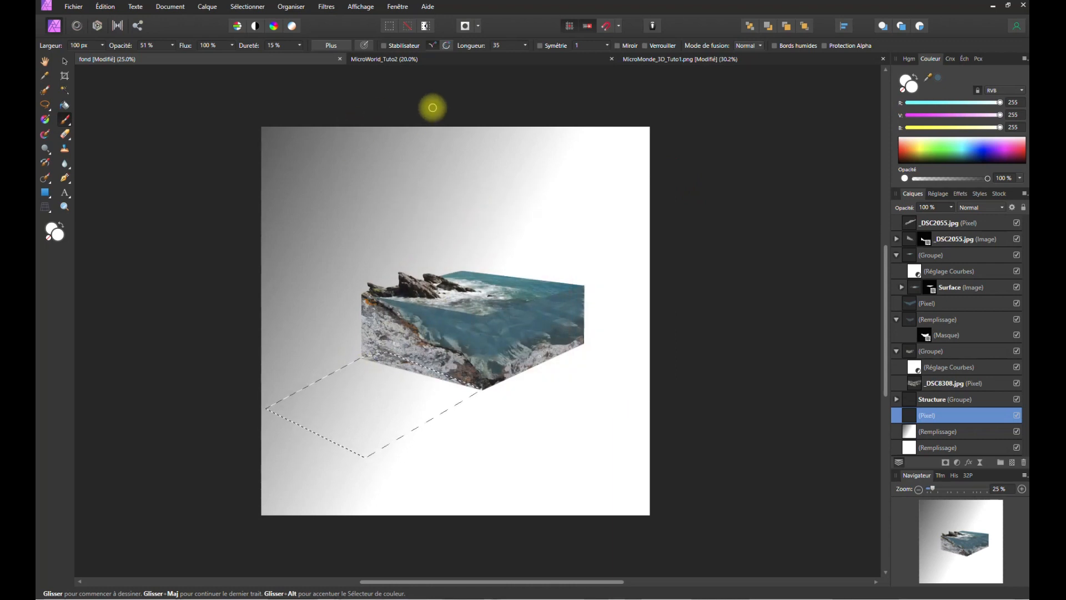
- Fill the selected shadow shape with a recent grey-to-white linear gradient, darkest along the block's bottom edge and fading to white away from it
{"action": "left_click", "coordinate": [46, 124]}
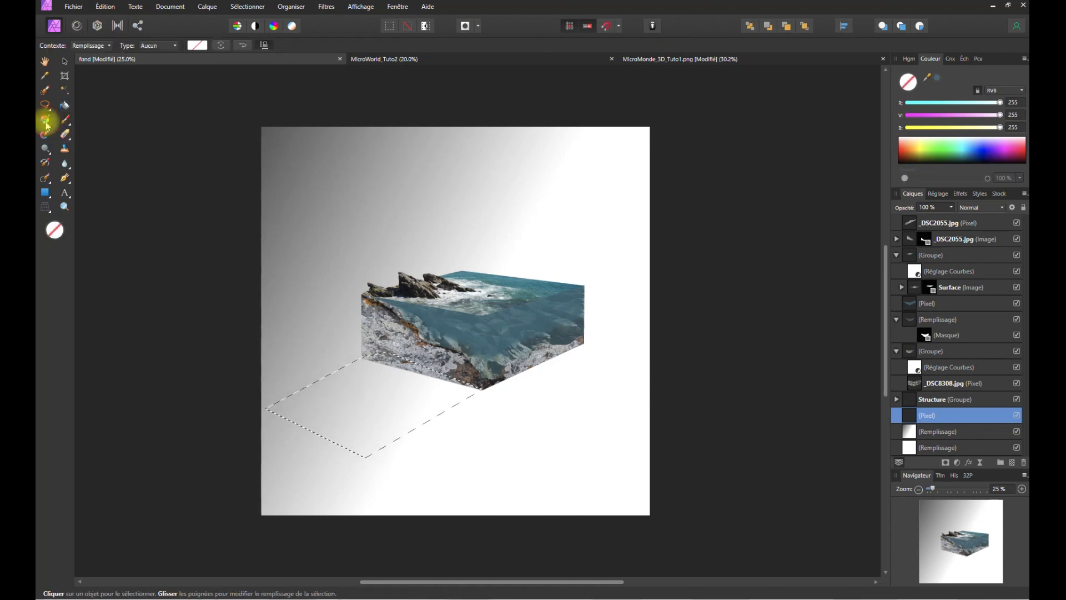
{"action": "left_click", "coordinate": [197, 46]}
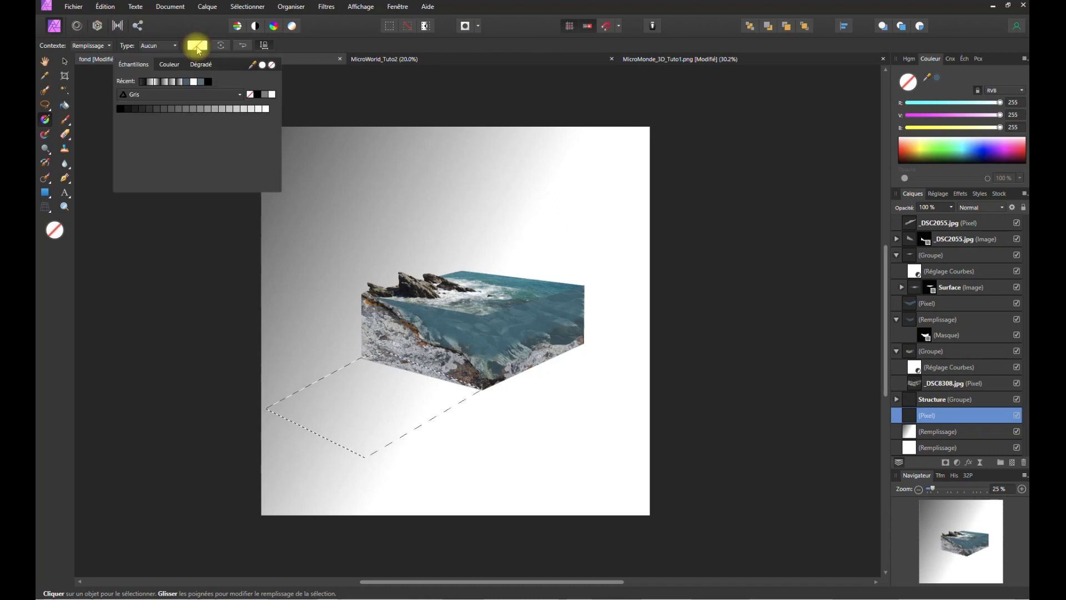
{"action": "left_click", "coordinate": [166, 83]}
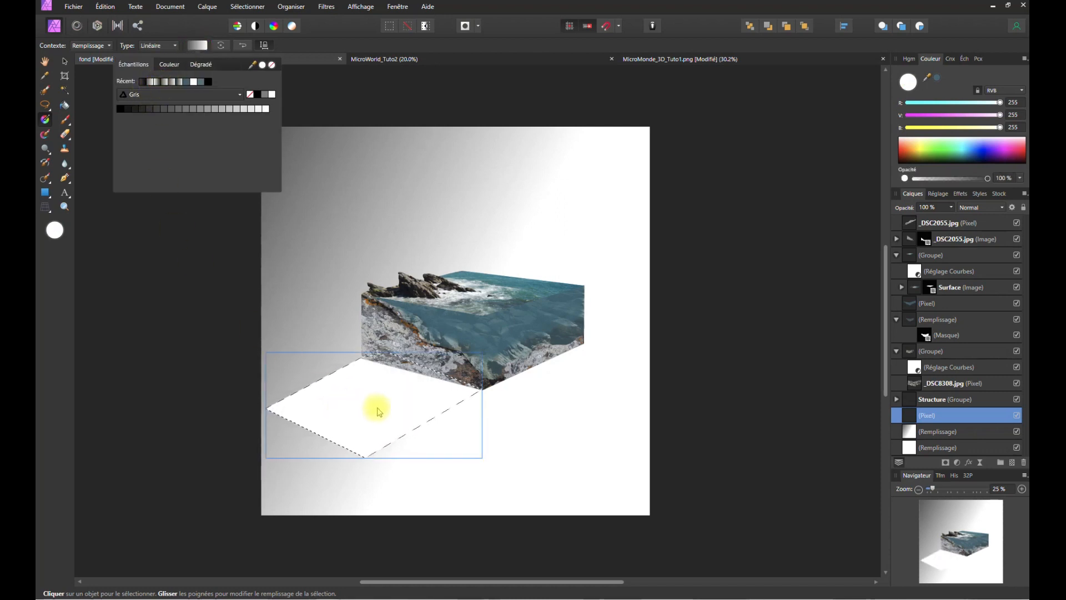
{"action": "left_click_drag", "start_coordinate": [424, 376], "coordinate": [390, 391]}
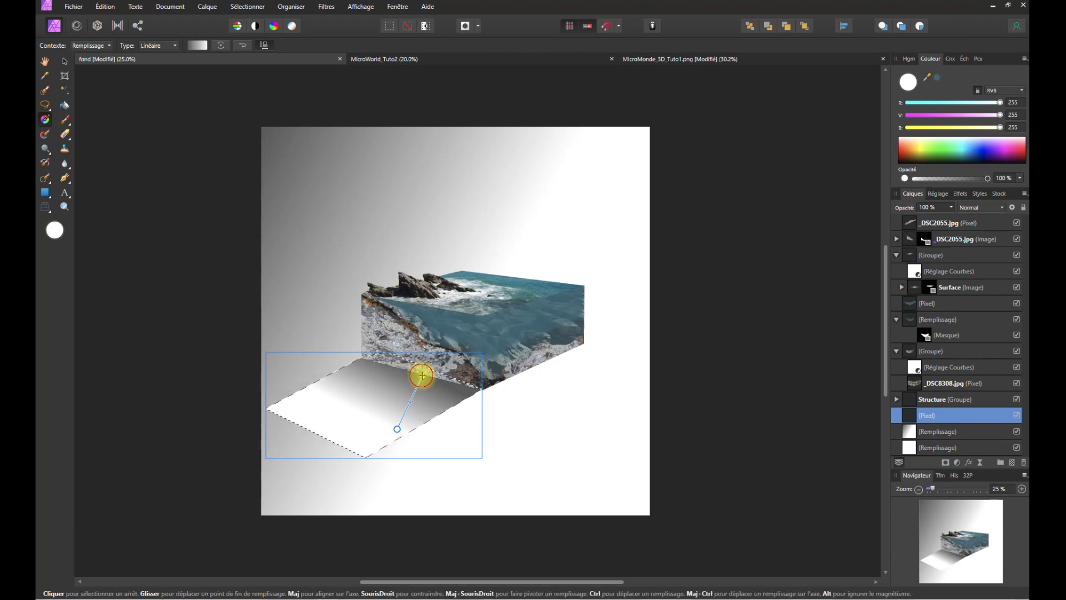
{"action": "left_click_drag", "start_coordinate": [422, 375], "coordinate": [435, 362]}
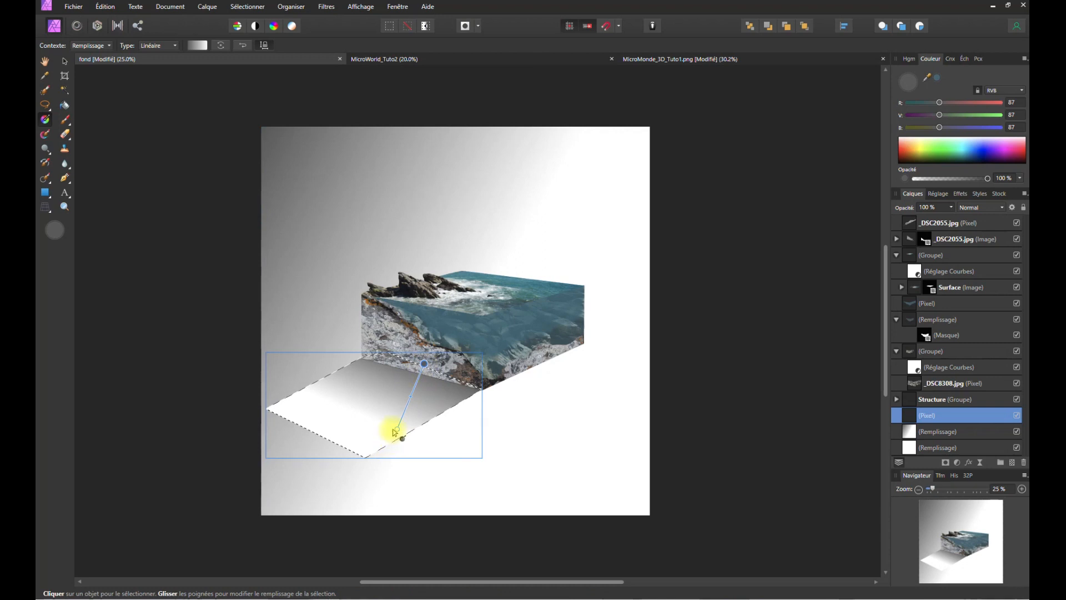
{"action": "left_click_drag", "start_coordinate": [398, 429], "coordinate": [392, 431]}
{"action": "left_click_drag", "start_coordinate": [384, 435], "coordinate": [382, 436]}
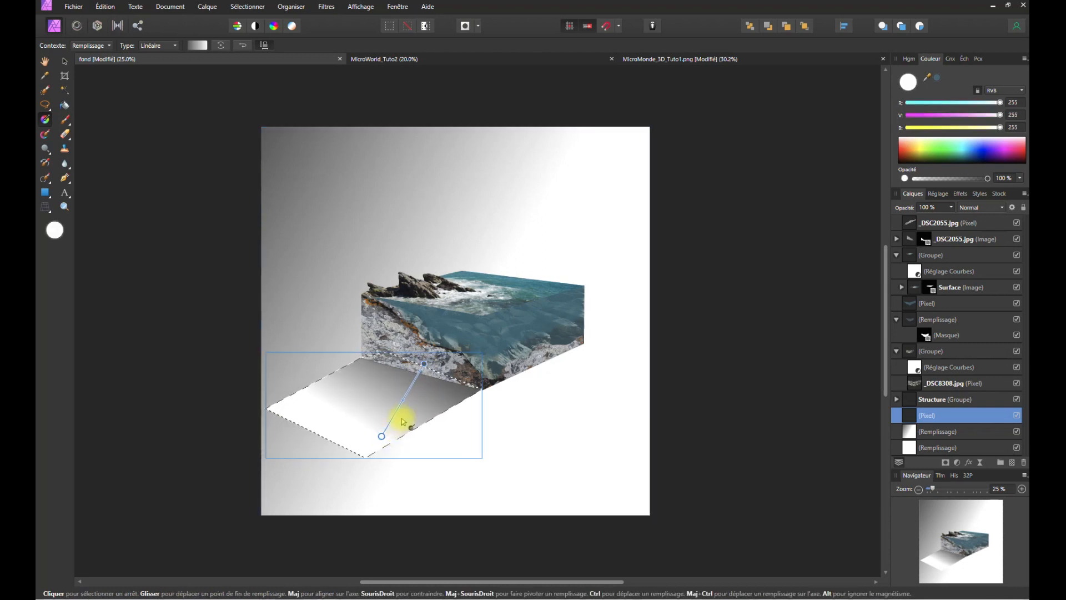
- Extend the shadow gradient's dark grey end upward into the block's front face, keeping the Linéaire gradient type
{"action": "left_click", "coordinate": [426, 359]}
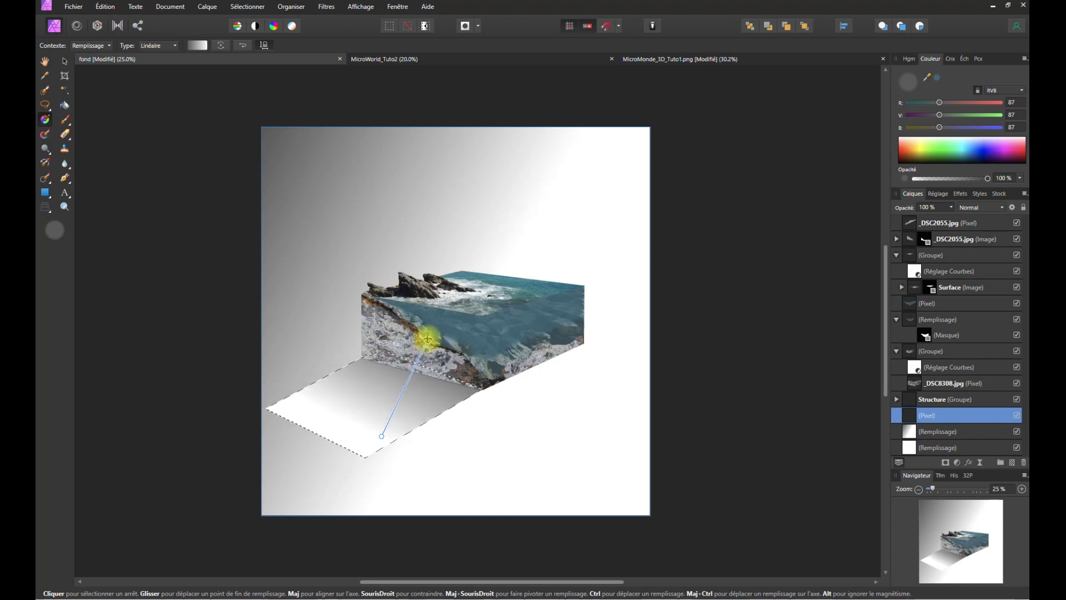
{"action": "left_click_drag", "start_coordinate": [429, 339], "coordinate": [428, 339]}
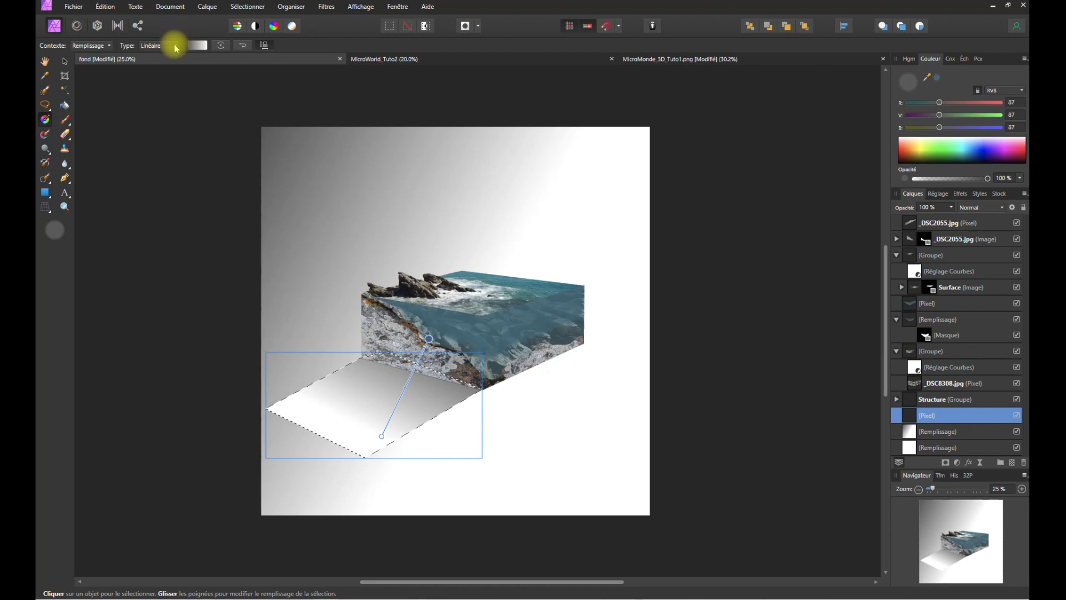
{"action": "left_click", "coordinate": [199, 46]}
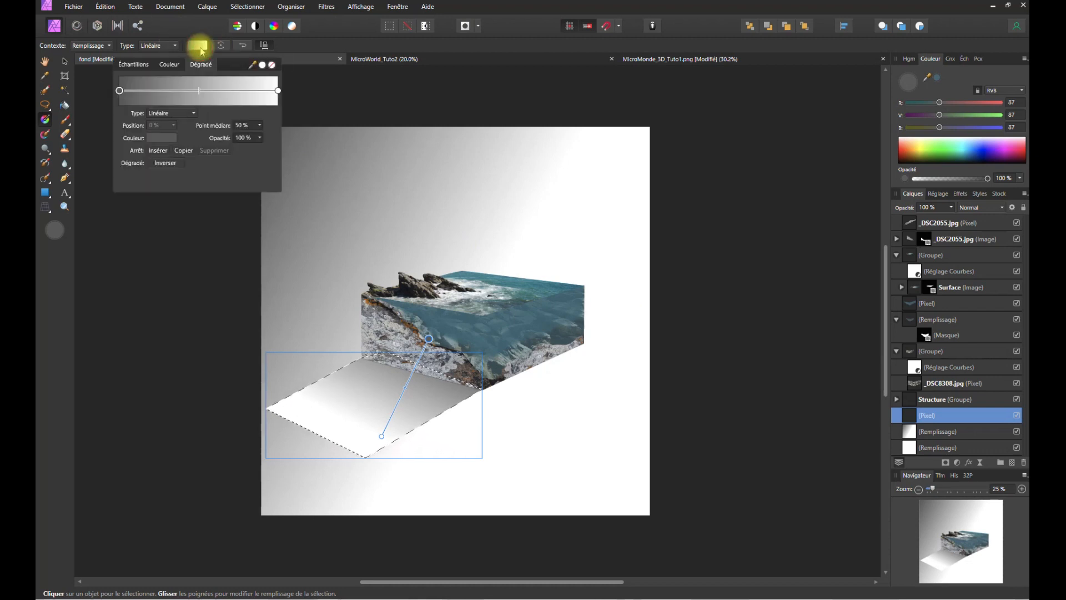
{"action": "left_click", "coordinate": [176, 113]}
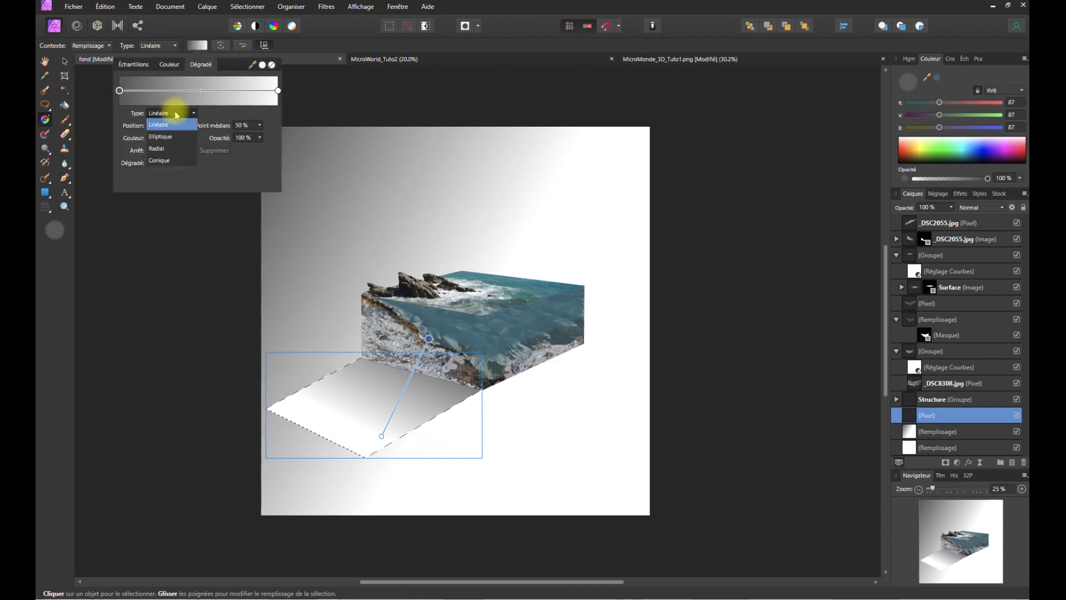
{"action": "left_click", "coordinate": [175, 114]}
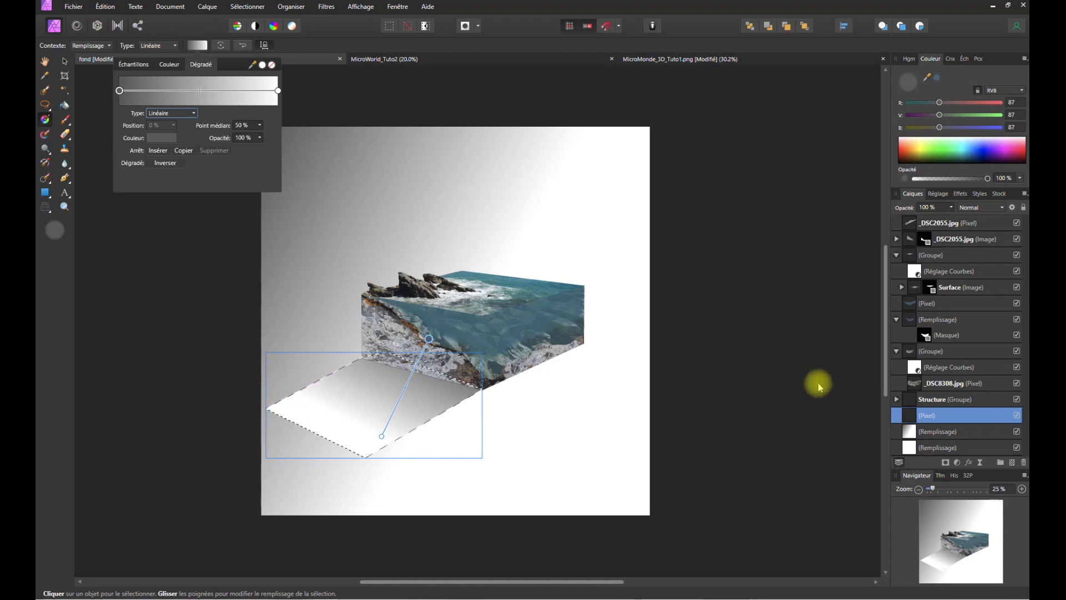
- Shorten the background fill's gradient by bringing its black end nearer the canvas's upper-left corner and its white end toward the rocks, and clear the shadow selection
{"action": "left_click", "coordinate": [911, 432]}
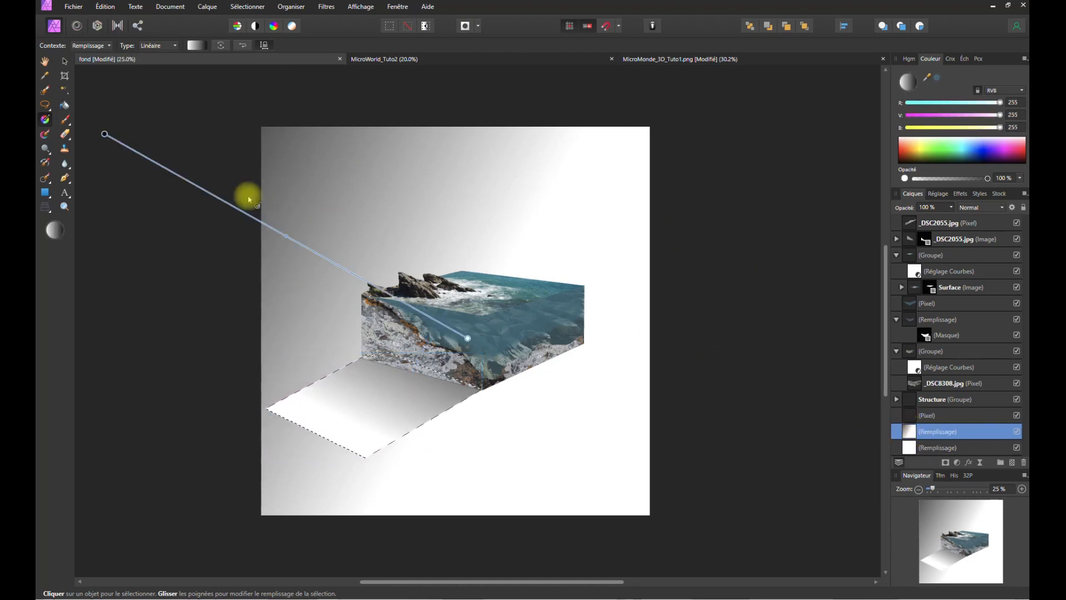
{"action": "left_click_drag", "start_coordinate": [105, 132], "coordinate": [221, 161]}
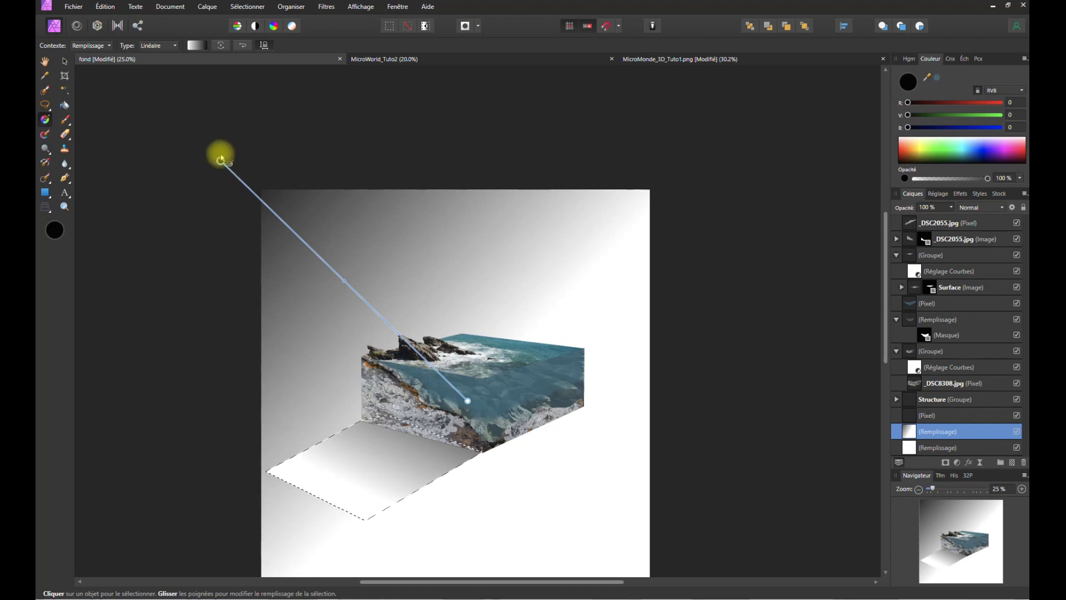
{"action": "left_click_drag", "start_coordinate": [468, 401], "coordinate": [409, 377]}
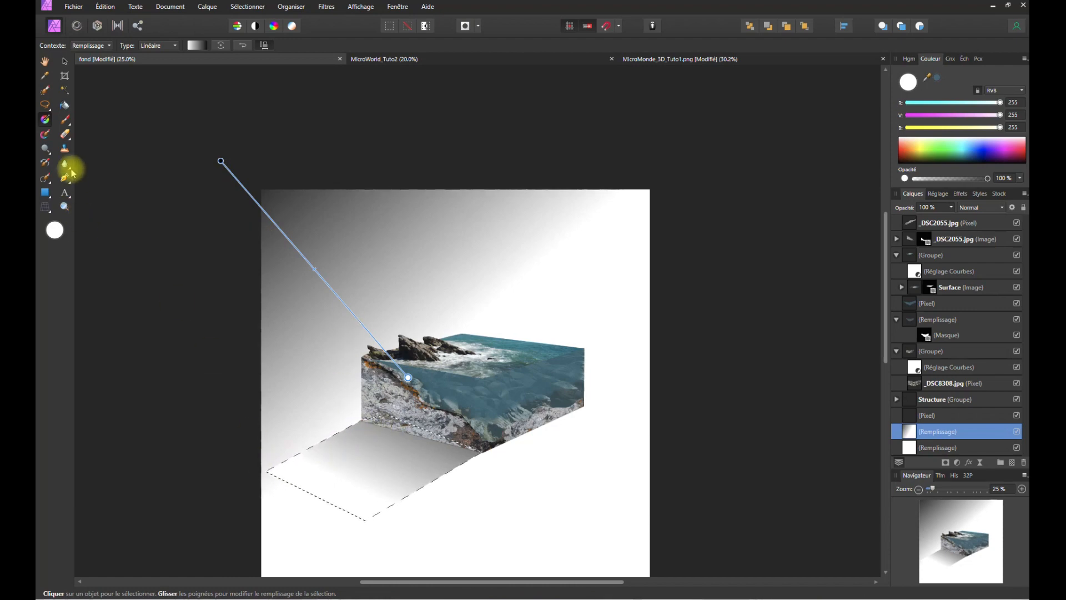
{"action": "left_click", "coordinate": [65, 61]}
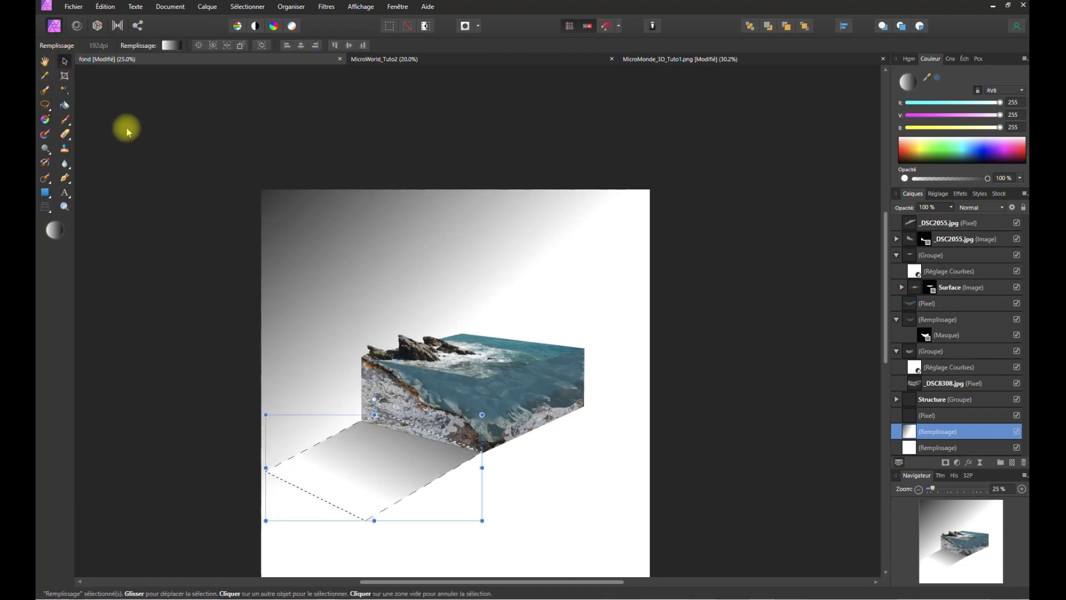
{"action": "key", "text": "ctrl+d"}
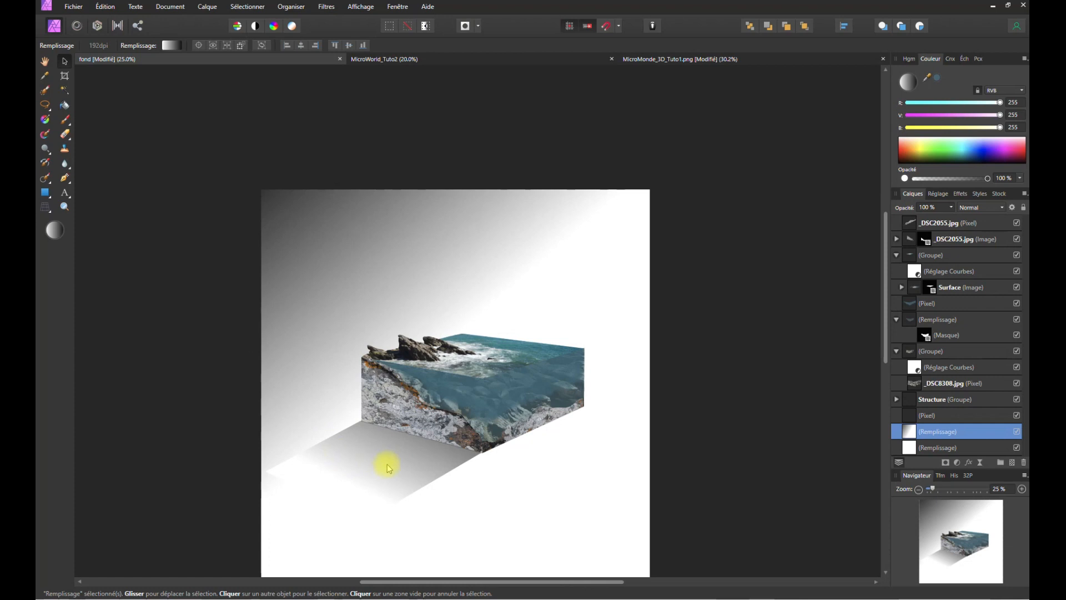
- Try a lower opacity on the pixel layer holding the ground shadow
{"action": "left_click", "coordinate": [932, 416]}
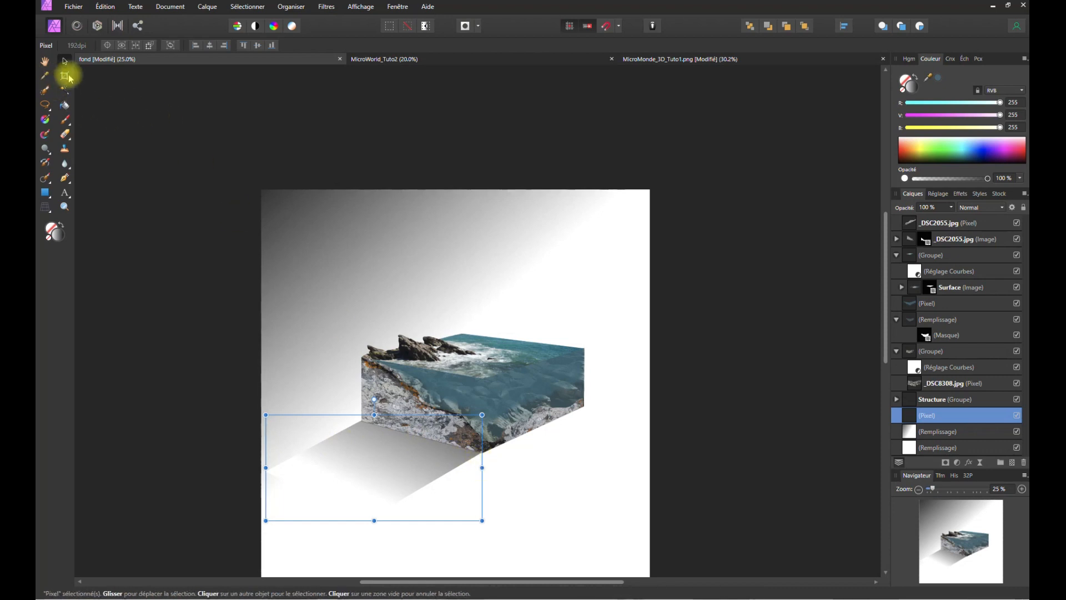
{"action": "left_click", "coordinate": [45, 121]}
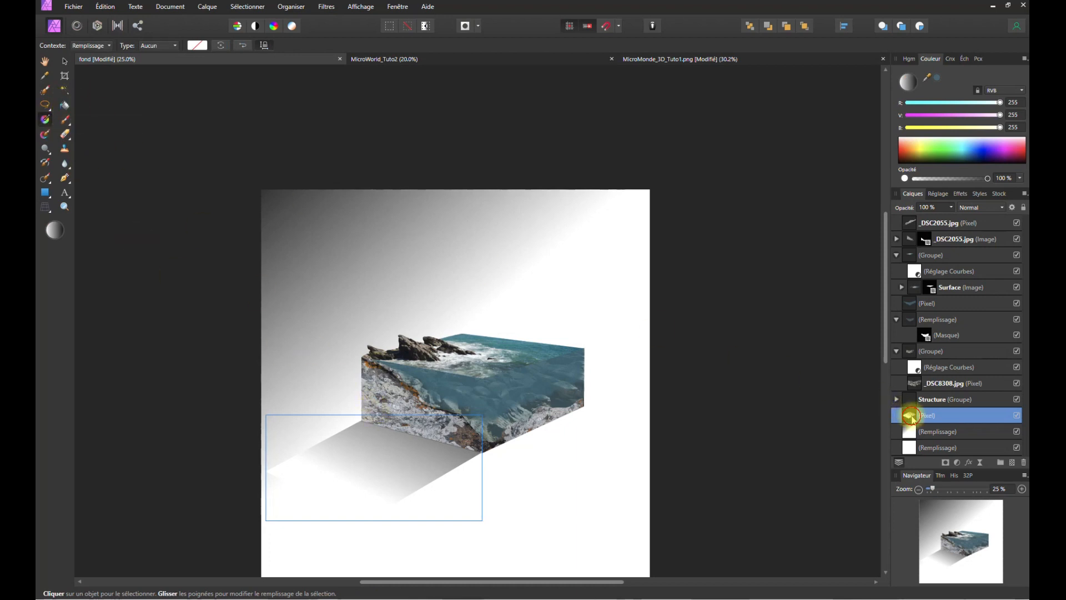
{"action": "left_click", "coordinate": [952, 208]}
{"action": "left_click_drag", "start_coordinate": [953, 218], "coordinate": [940, 221]}
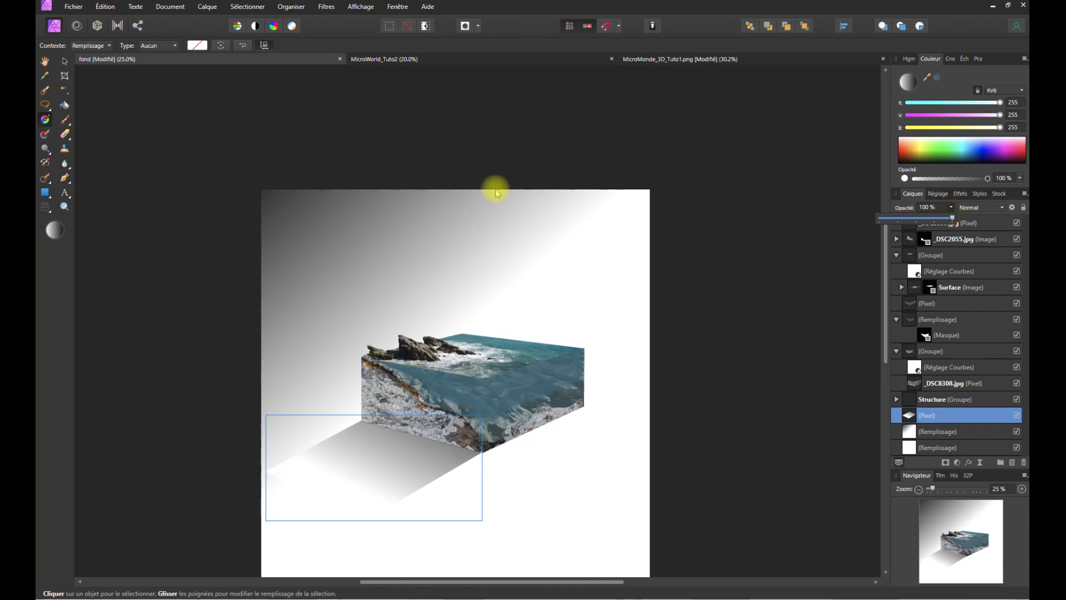
{"action": "left_click", "coordinate": [940, 423]}
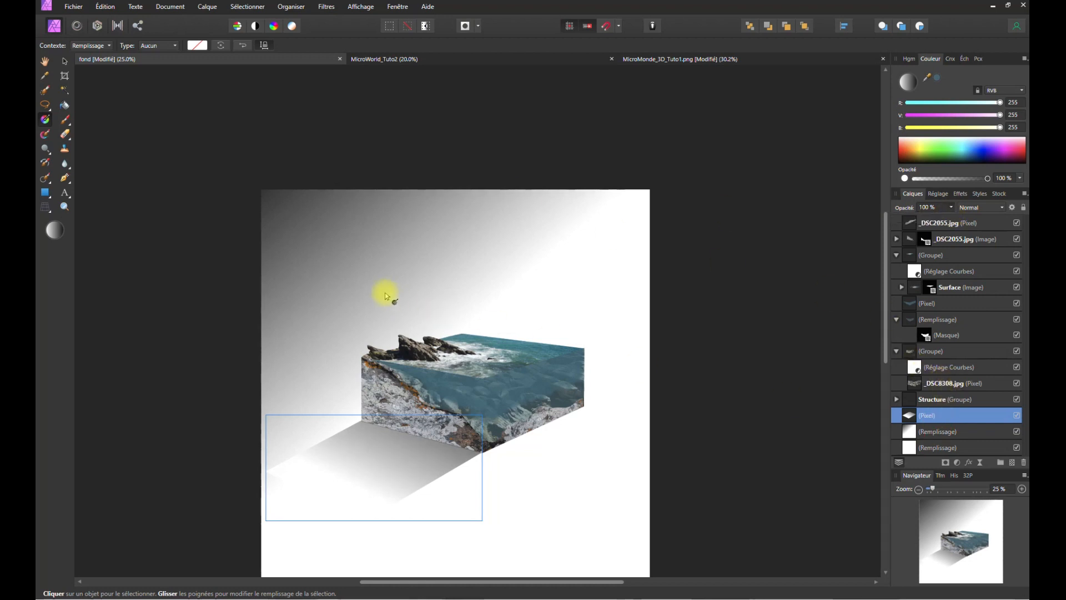
- Reselect the background gradient fill layer and shift its black end slightly up and toward the canvas's centre
{"action": "left_click", "coordinate": [937, 431]}
{"action": "left_click_drag", "start_coordinate": [222, 160], "coordinate": [238, 150]}
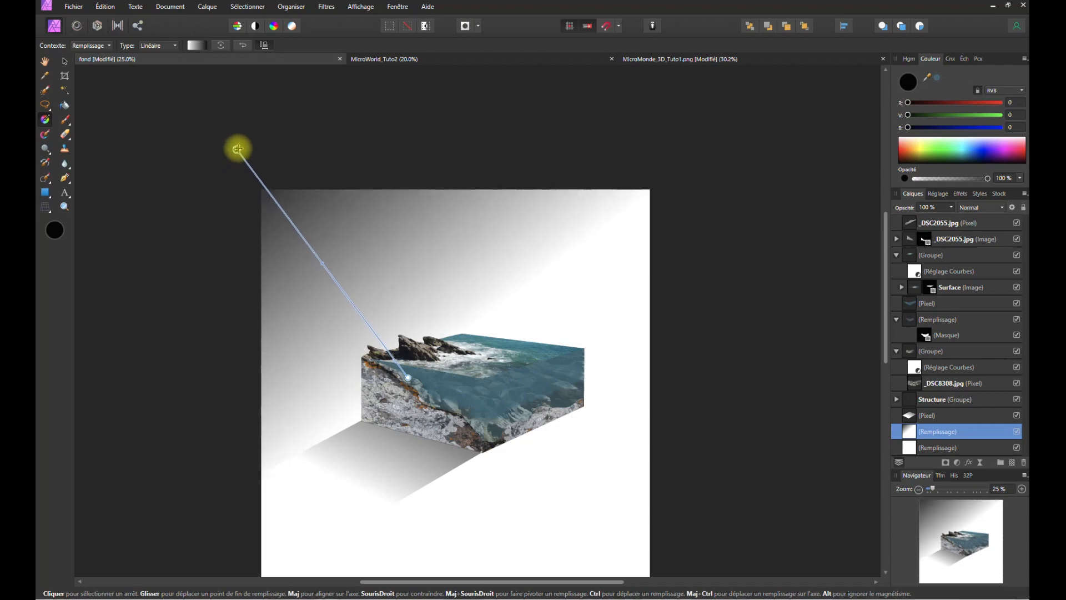
- Apply a single-plane Perspective adjustment to the shadow's pixel layer, nudging its upper-right corner very slightly
{"action": "left_click", "coordinate": [928, 416]}
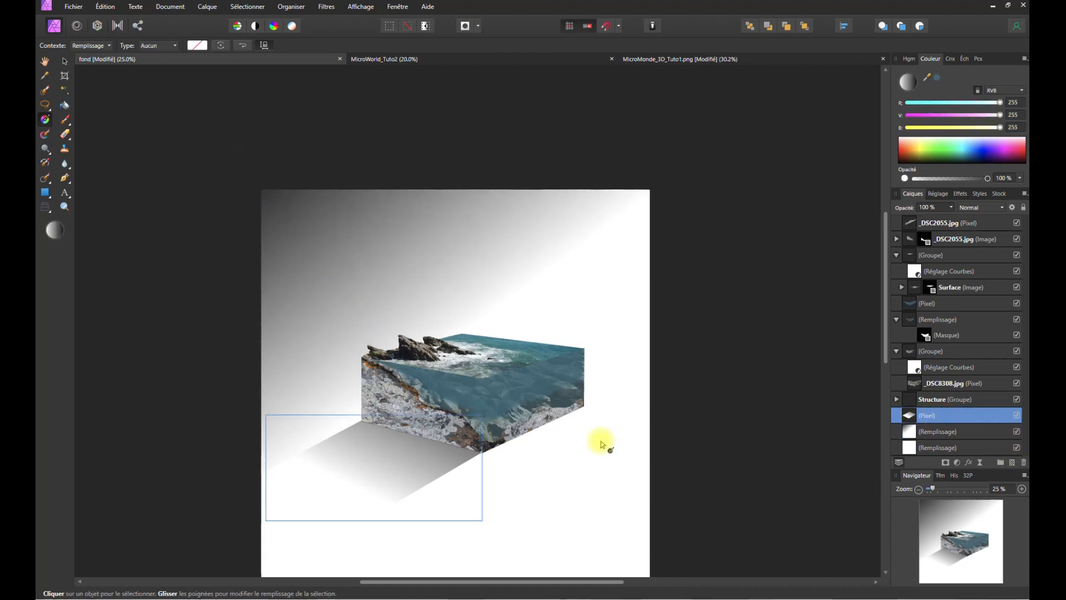
{"action": "left_click", "coordinate": [1022, 489]}
{"action": "key", "text": "space"}
{"action": "left_click_drag", "start_coordinate": [583, 452], "coordinate": [562, 295]}
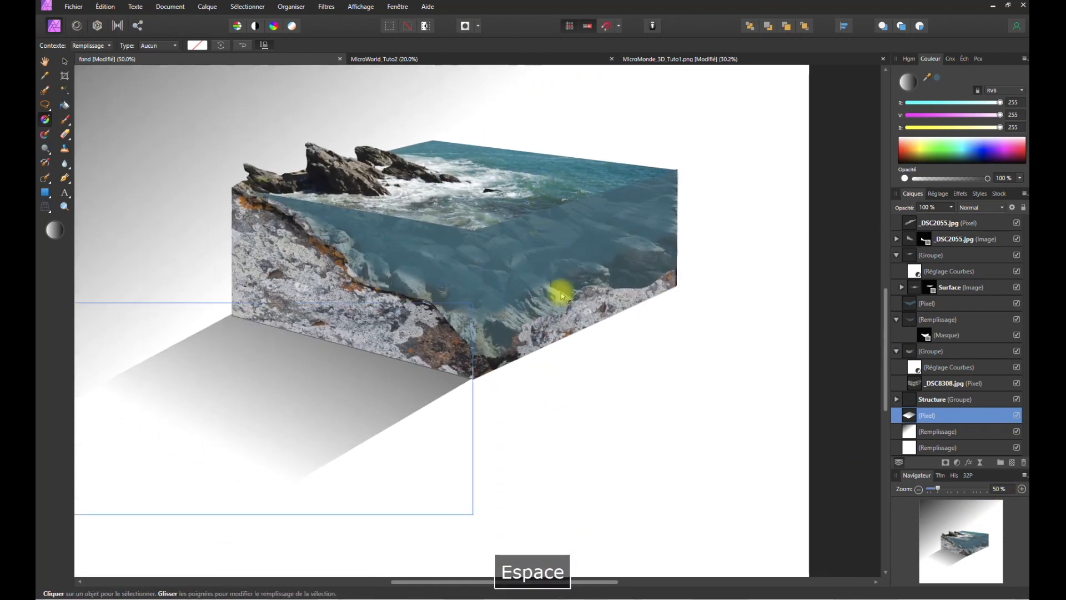
{"action": "left_click", "coordinate": [45, 207]}
{"action": "left_click_drag", "start_coordinate": [473, 304], "coordinate": [473, 305]}
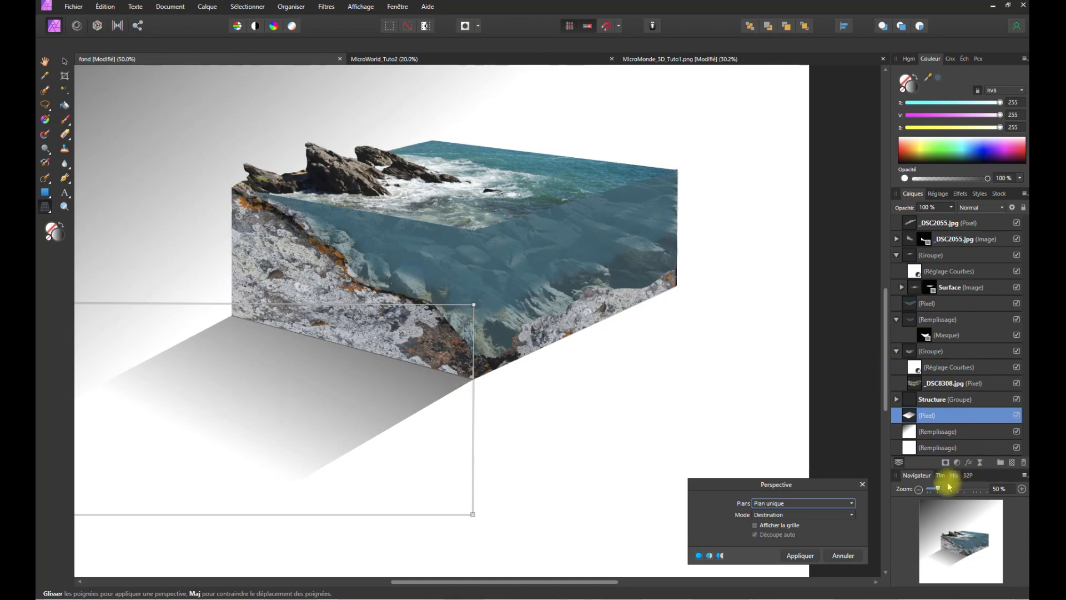
{"action": "left_click", "coordinate": [919, 489]}
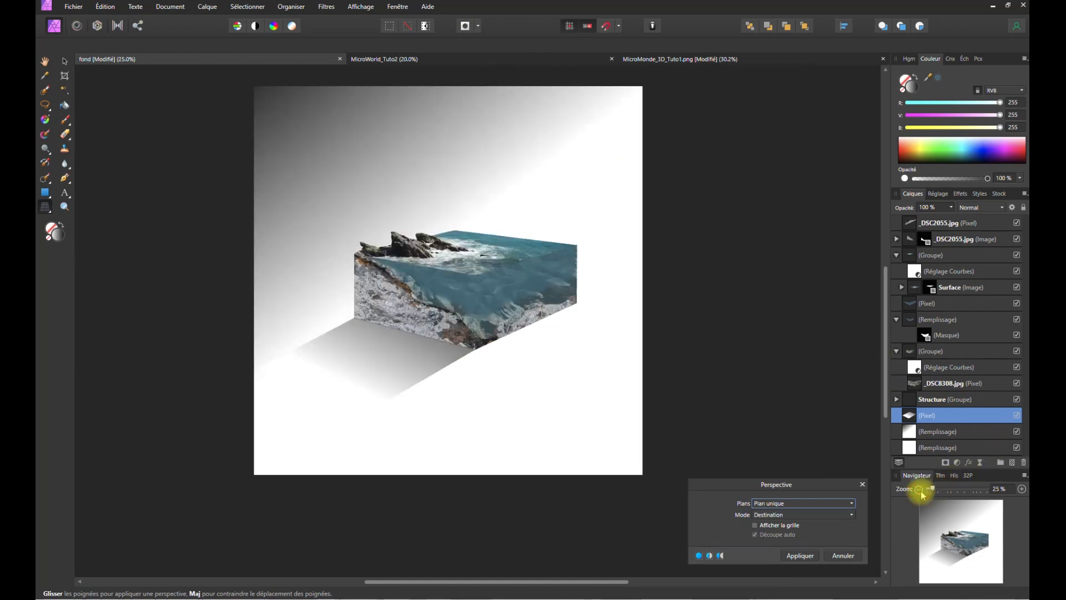
{"action": "left_click", "coordinate": [800, 555]}
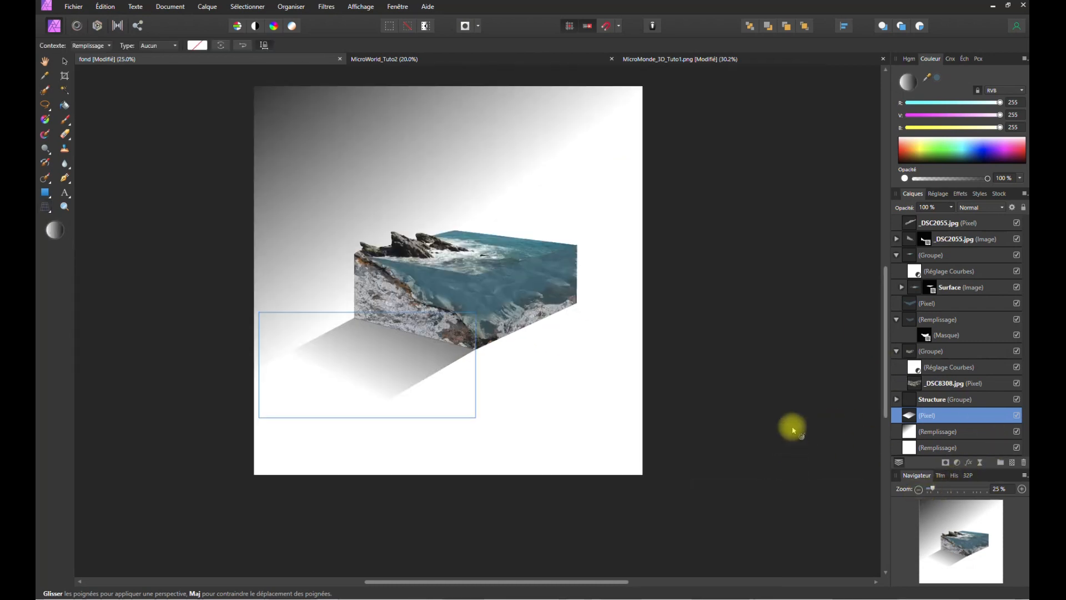
- Lower the shadow pixel layer's opacity to 91% and deselect the layer
{"action": "left_click", "coordinate": [435, 354]}
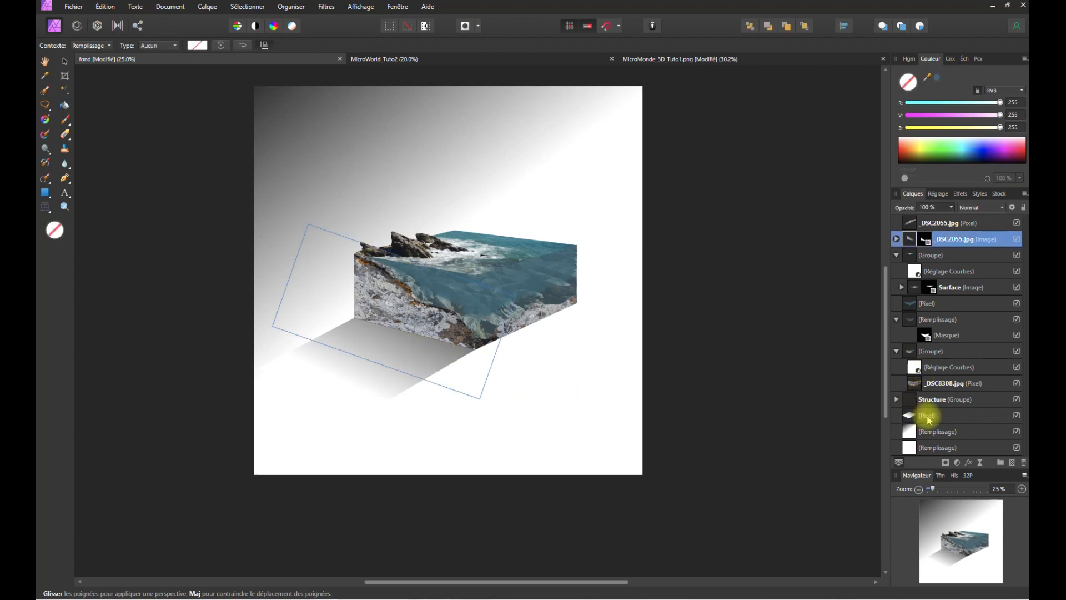
{"action": "left_click", "coordinate": [924, 416]}
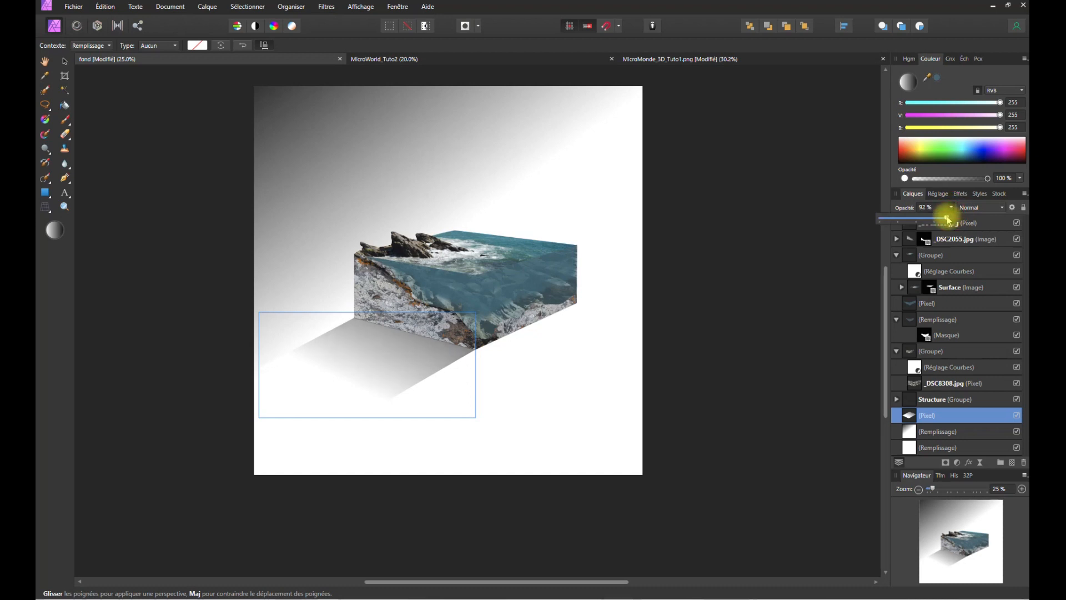
{"action": "left_click", "coordinate": [859, 268]}
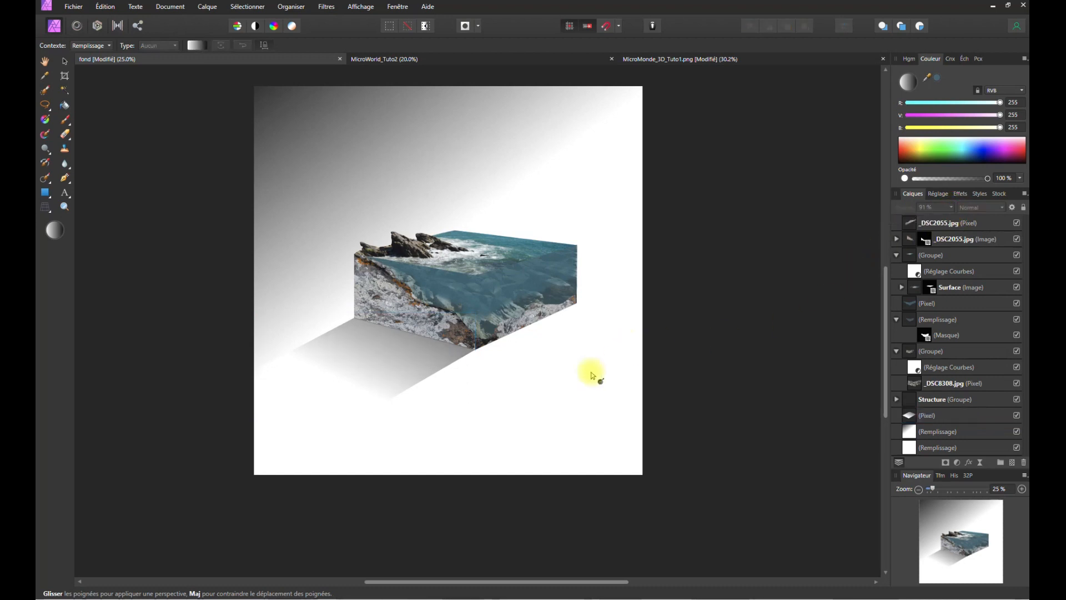
- Draw a thin horizontal arrow shape across the sea surface below the rocks and tilt it parallel to the water's front-left edge
{"action": "scroll", "coordinate": [883, 361], "scroll_direction": "up", "scroll_amount": 3}
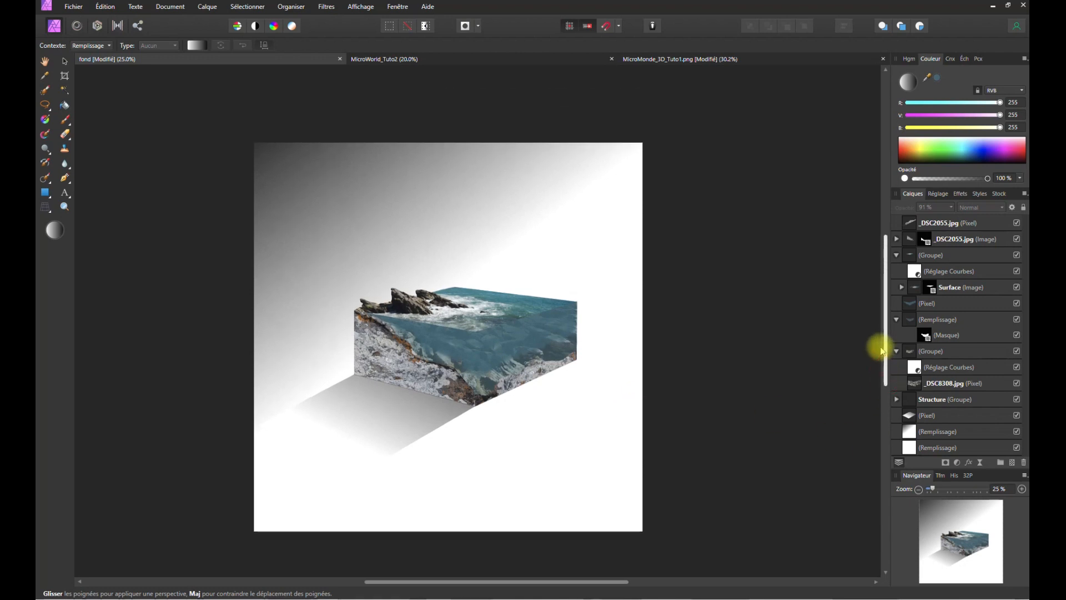
{"action": "left_click", "coordinate": [1023, 489]}
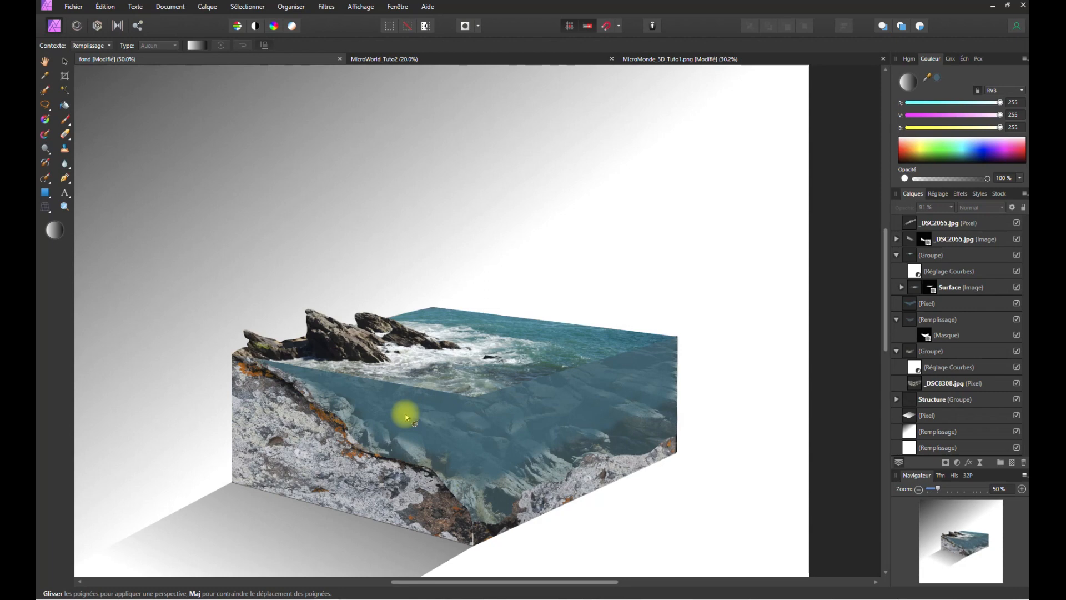
{"action": "left_click", "coordinate": [51, 200]}
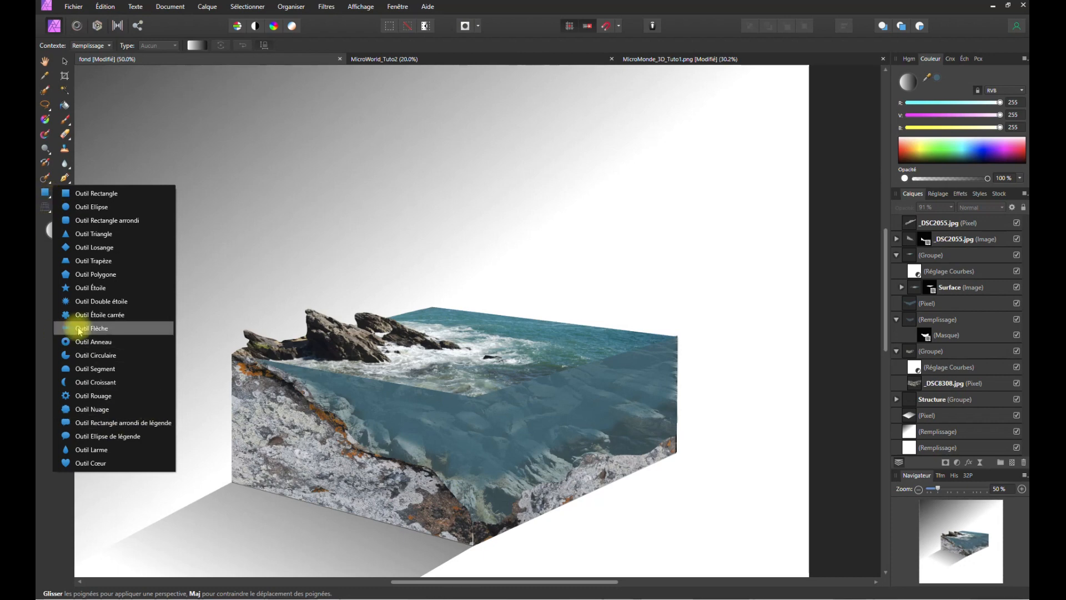
{"action": "left_click", "coordinate": [58, 328]}
{"action": "left_click_drag", "start_coordinate": [257, 361], "coordinate": [452, 362]}
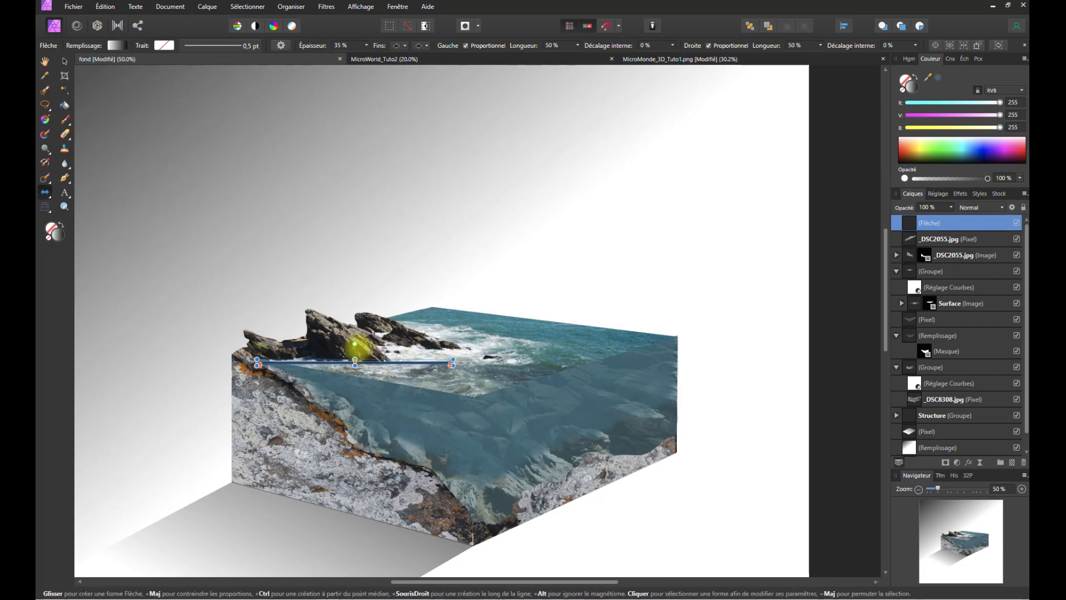
{"action": "left_click_drag", "start_coordinate": [354, 344], "coordinate": [358, 343]}
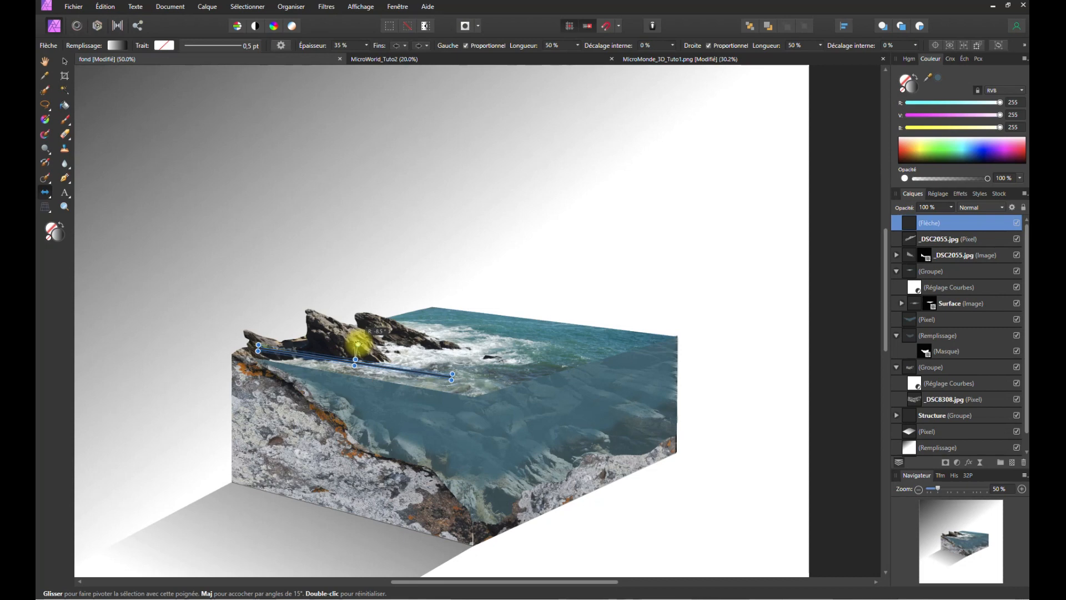
{"action": "left_click_drag", "start_coordinate": [358, 343], "coordinate": [358, 344]}
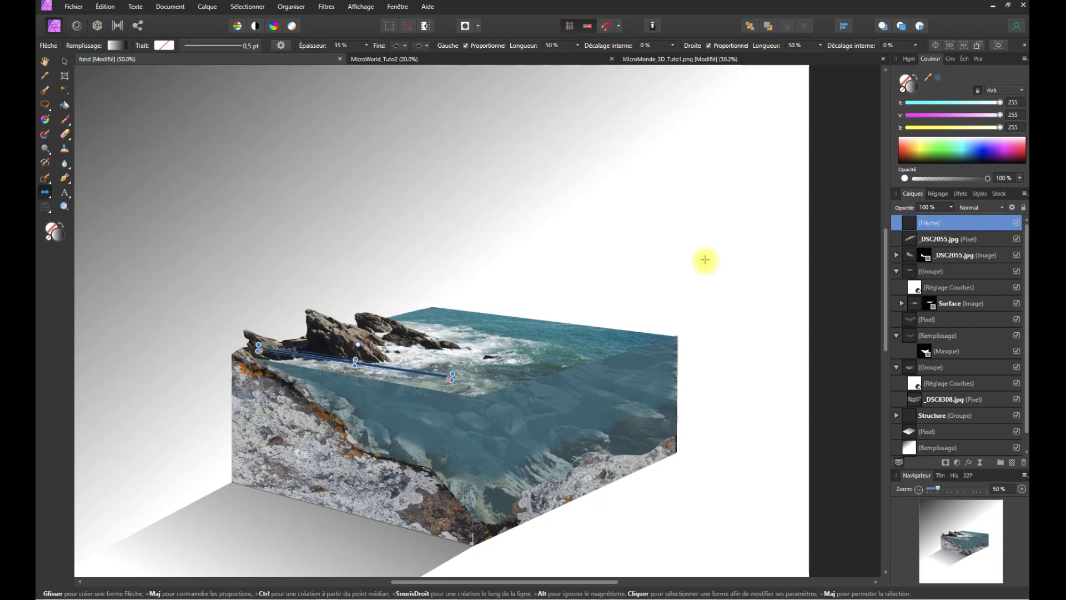
- Fill the arrow with blue (RGB 58, 97, 113) sampled from the underwater face and move it onto the water's front-left edge
{"action": "left_click", "coordinate": [940, 82]}
{"action": "left_click_drag", "start_coordinate": [939, 81], "coordinate": [377, 376]}
{"action": "left_click", "coordinate": [1022, 488]}
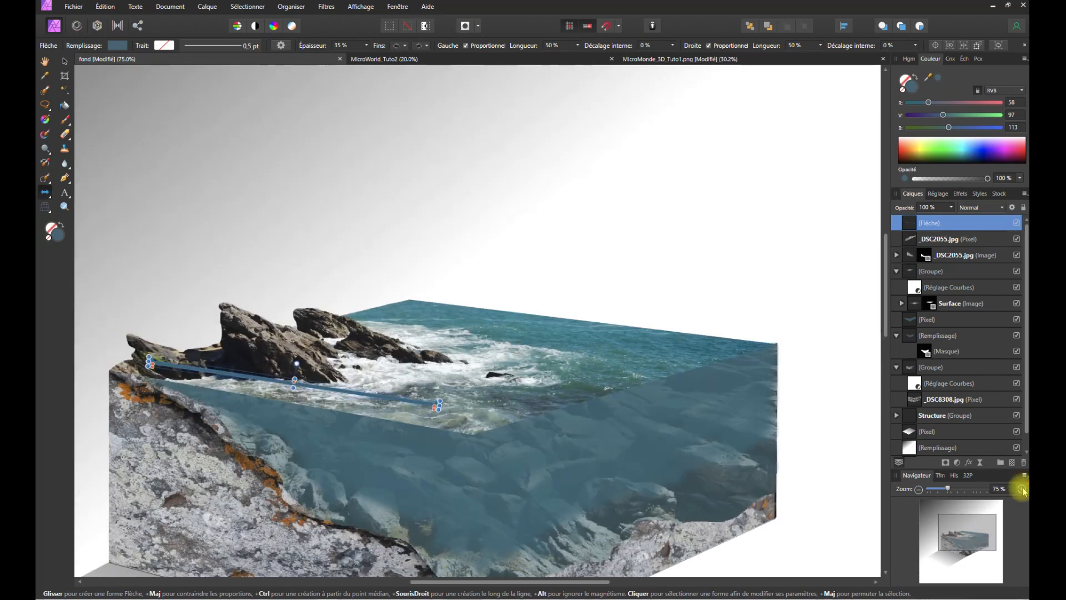
{"action": "left_click", "coordinate": [1022, 489]}
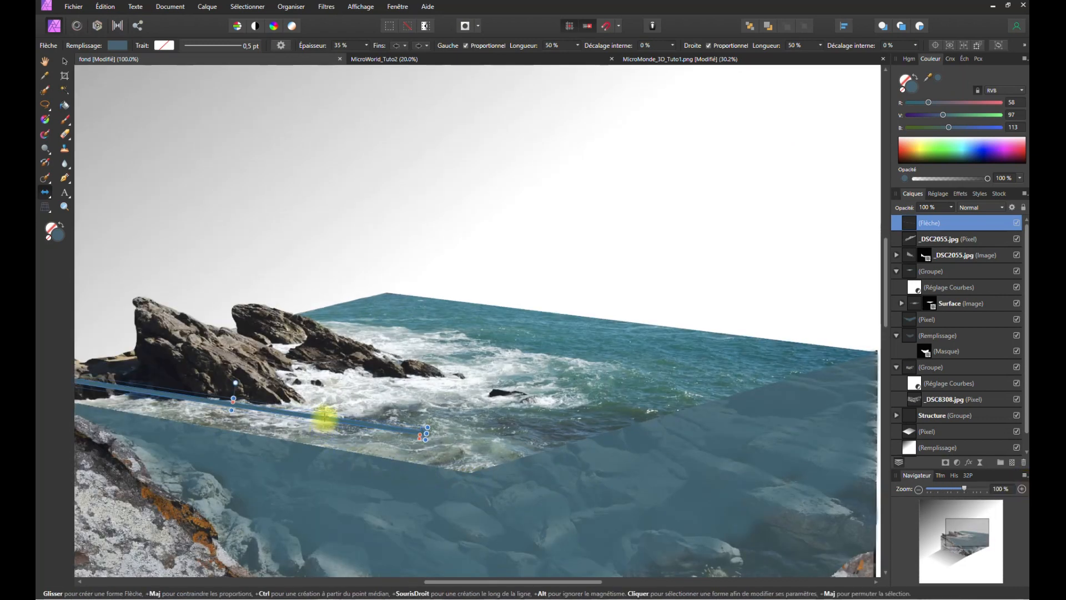
{"action": "left_click_drag", "start_coordinate": [326, 412], "coordinate": [373, 448]}
- Remove the arrowheads from both ends of the arrow, leaving a plain strip
{"action": "left_click", "coordinate": [426, 46]}
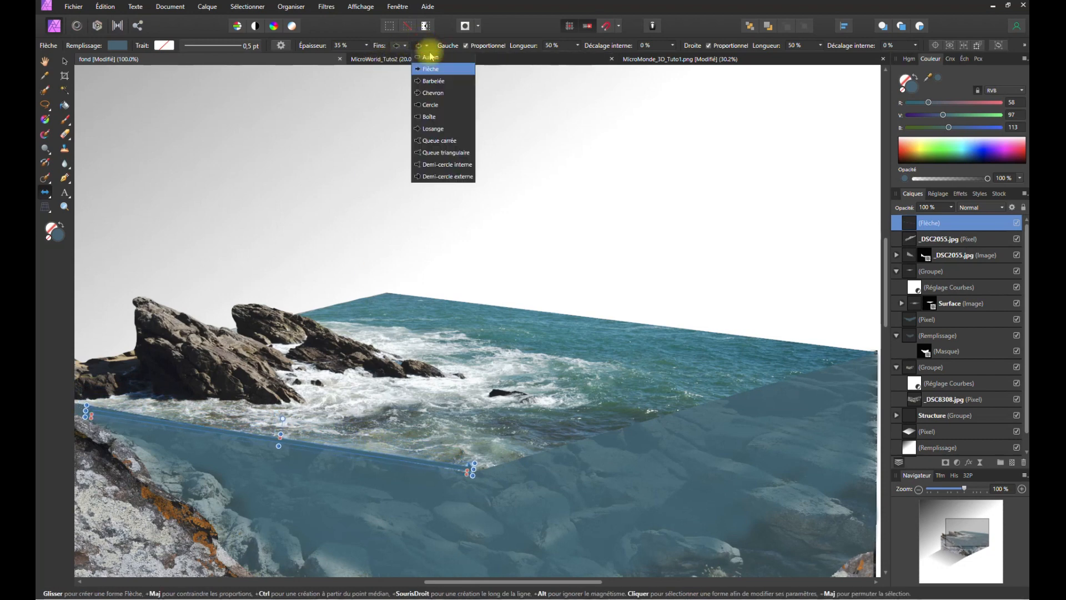
{"action": "left_click", "coordinate": [424, 71]}
{"action": "left_click", "coordinate": [409, 45]}
{"action": "left_click", "coordinate": [402, 71]}
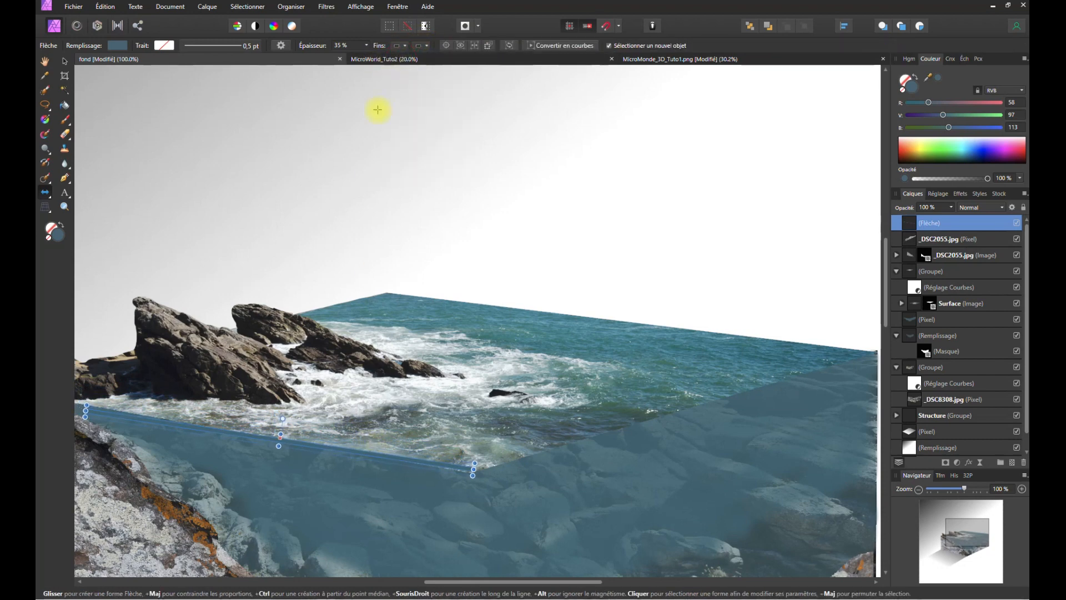
- Extend the strip's left end to the rock at the block's corner and fine-tune its tilt along the water's edge
{"action": "key", "text": "space"}
{"action": "left_click_drag", "start_coordinate": [299, 511], "coordinate": [482, 490]}
{"action": "left_click_drag", "start_coordinate": [268, 390], "coordinate": [228, 385]}
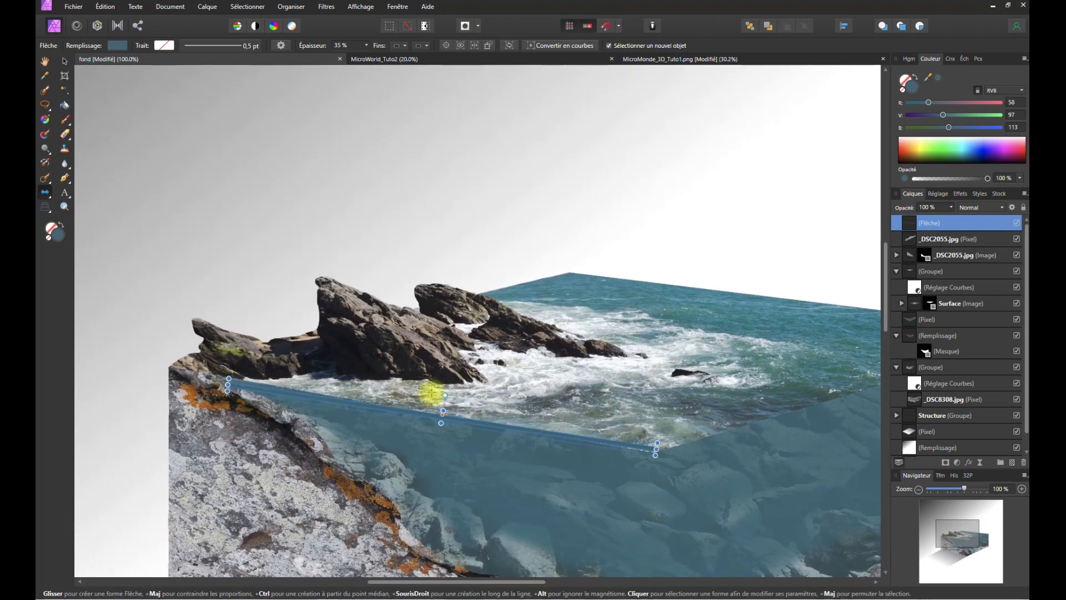
{"action": "left_click_drag", "start_coordinate": [448, 395], "coordinate": [449, 395]}
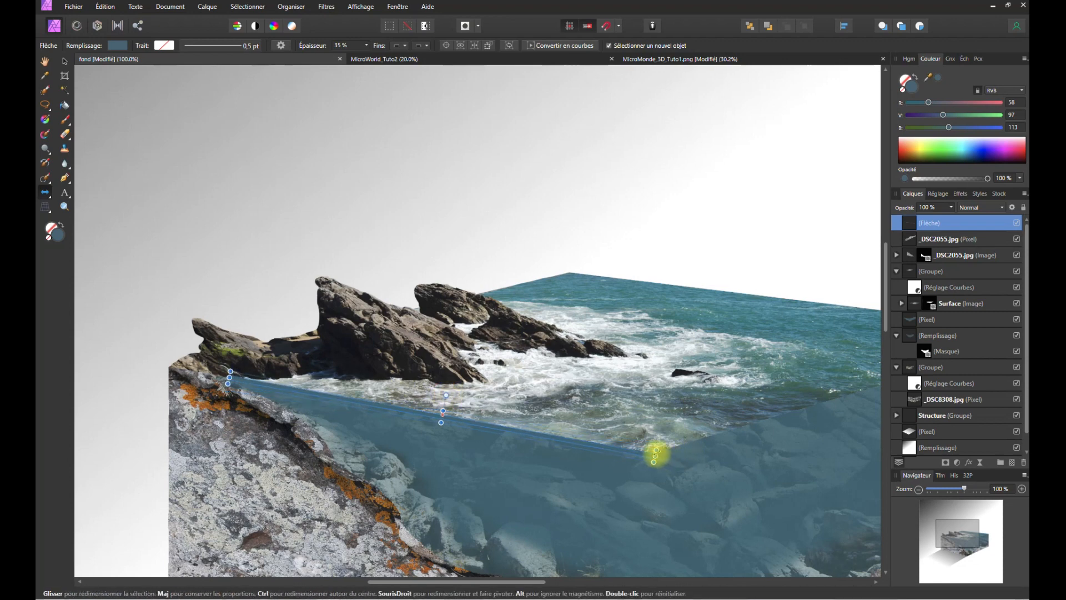
- Adjust the blue strip's end at the water's front corner and try a lower opacity on the strip
{"action": "left_click_drag", "start_coordinate": [656, 456], "coordinate": [654, 451]}
{"action": "key", "text": "Up"}
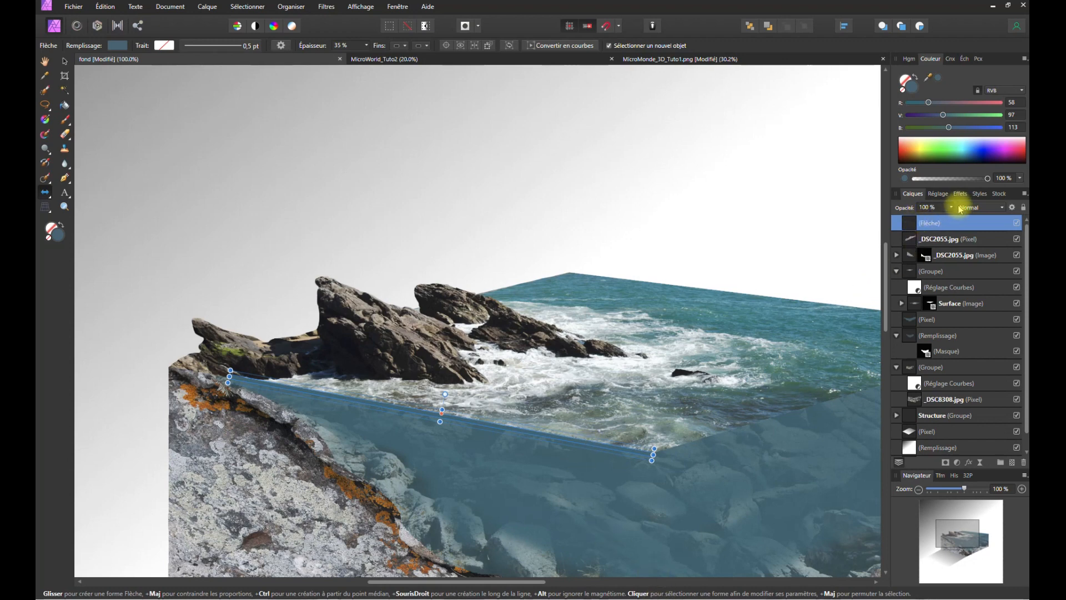
{"action": "left_click_drag", "start_coordinate": [955, 221], "coordinate": [908, 224]}
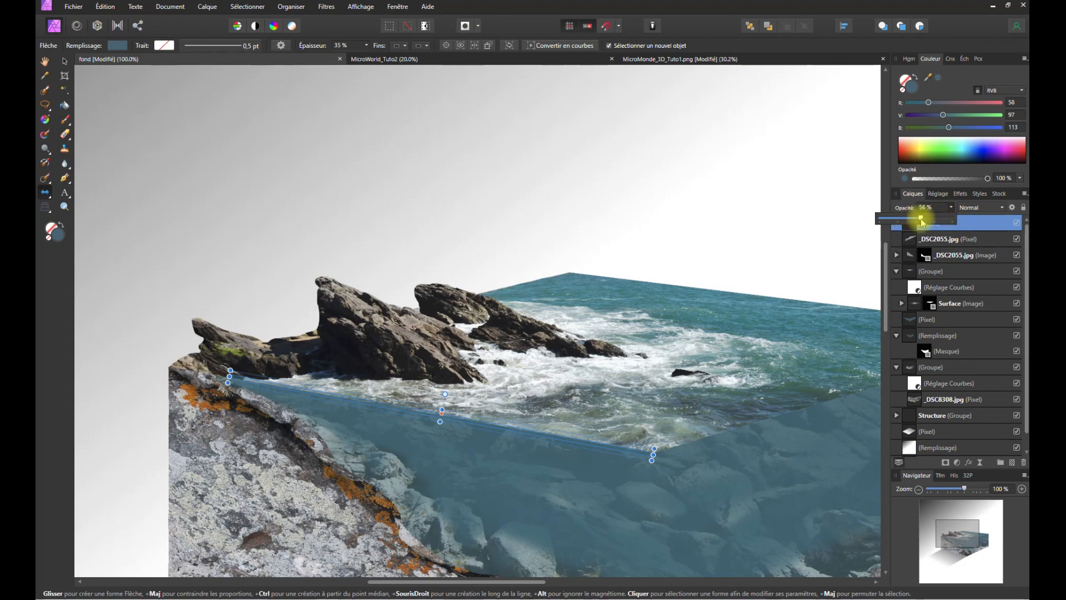
{"action": "mouse_move", "coordinate": [947, 220]}
{"action": "left_mouse_down"}
{"action": "mouse_move", "coordinate": [902, 220]}
{"action": "mouse_move", "coordinate": [966, 222]}
{"action": "left_mouse_up"}
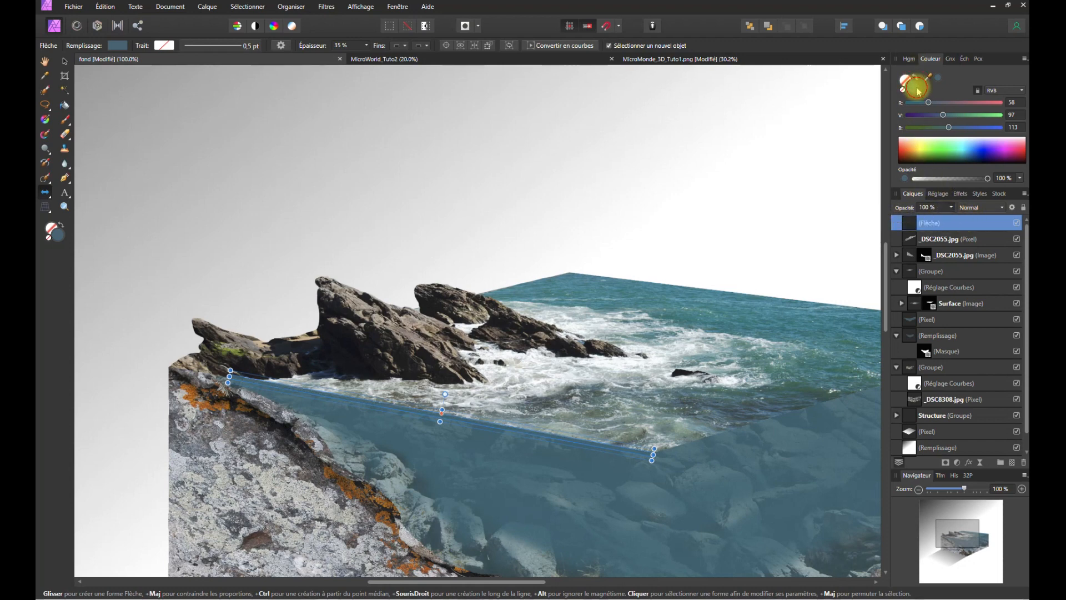
- Lighten the strip's fill colour slightly to RGB 66, 107, 124
{"action": "double_click", "coordinate": [914, 88]}
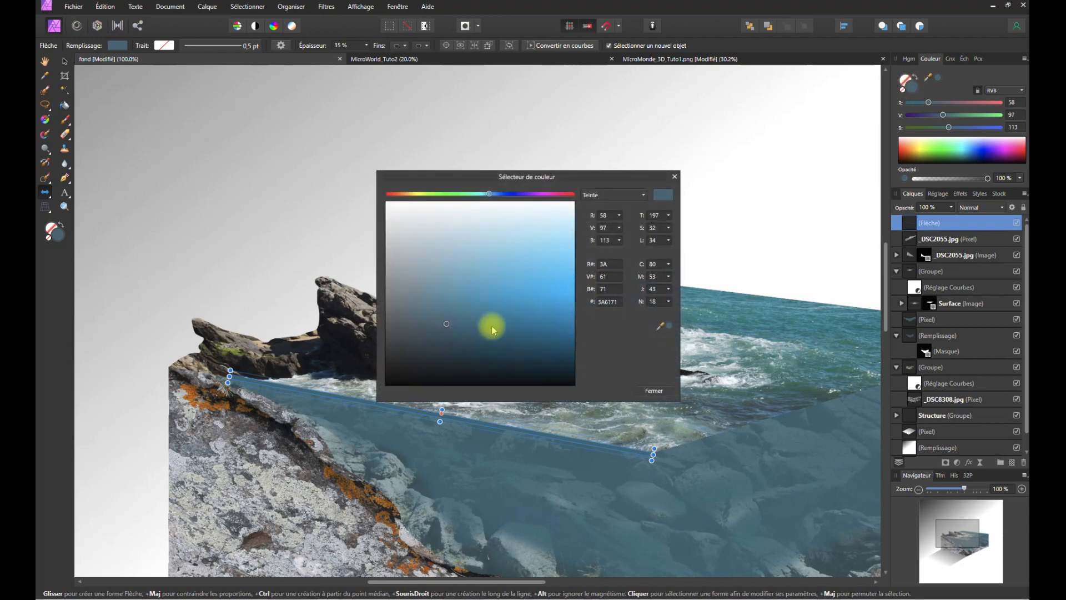
{"action": "left_click_drag", "start_coordinate": [447, 323], "coordinate": [451, 317]}
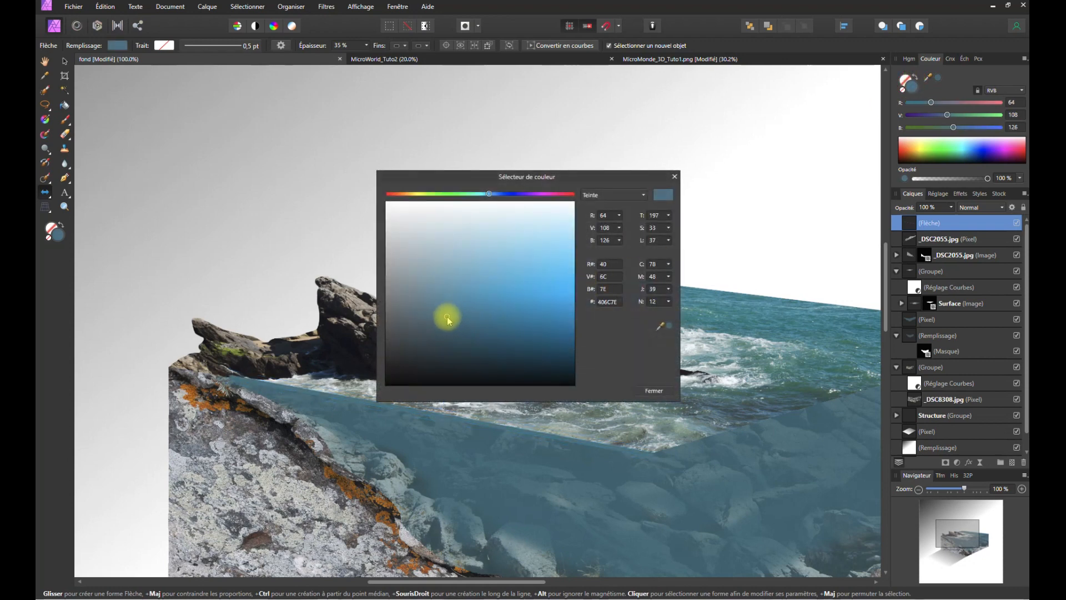
{"action": "left_click_drag", "start_coordinate": [433, 333], "coordinate": [444, 320]}
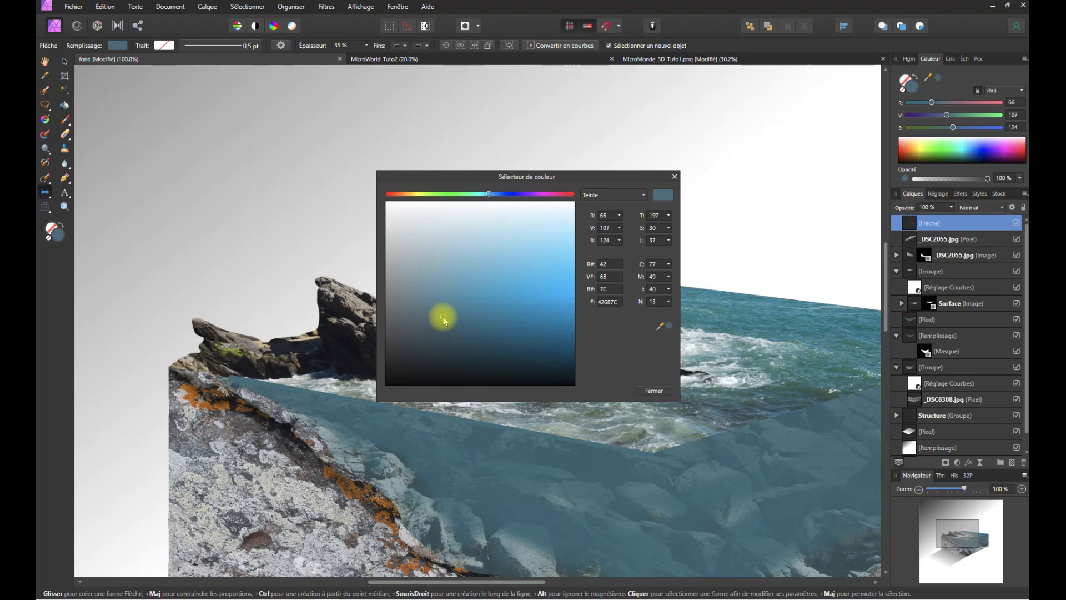
{"action": "left_click", "coordinate": [654, 390]}
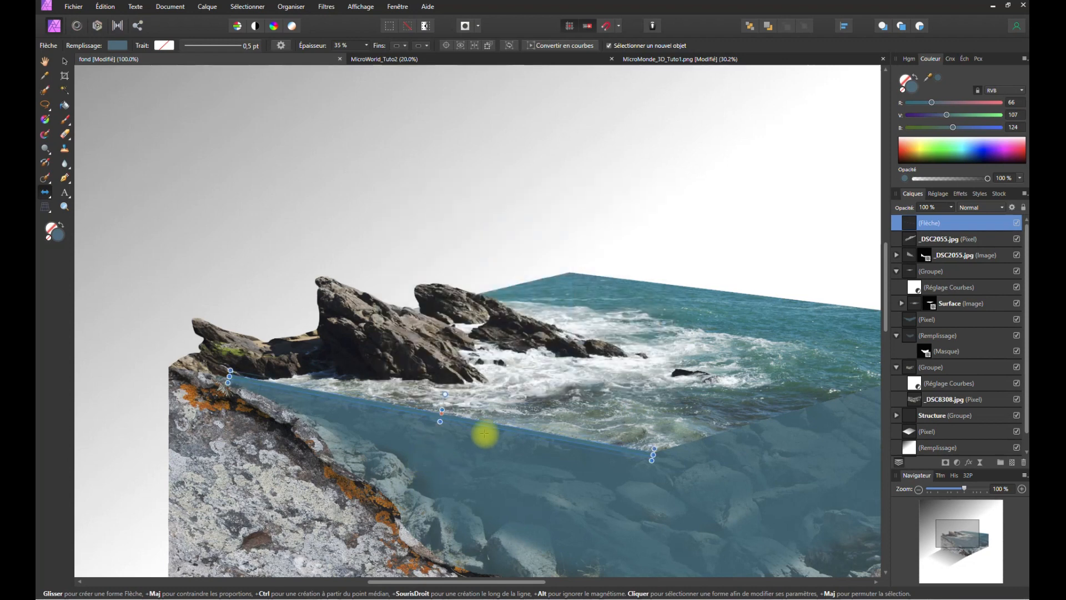
- Thin the strip to 15.9 px high, realign it with the water's front-left edge and stretch it to the front corner
{"action": "left_click", "coordinate": [1022, 489]}
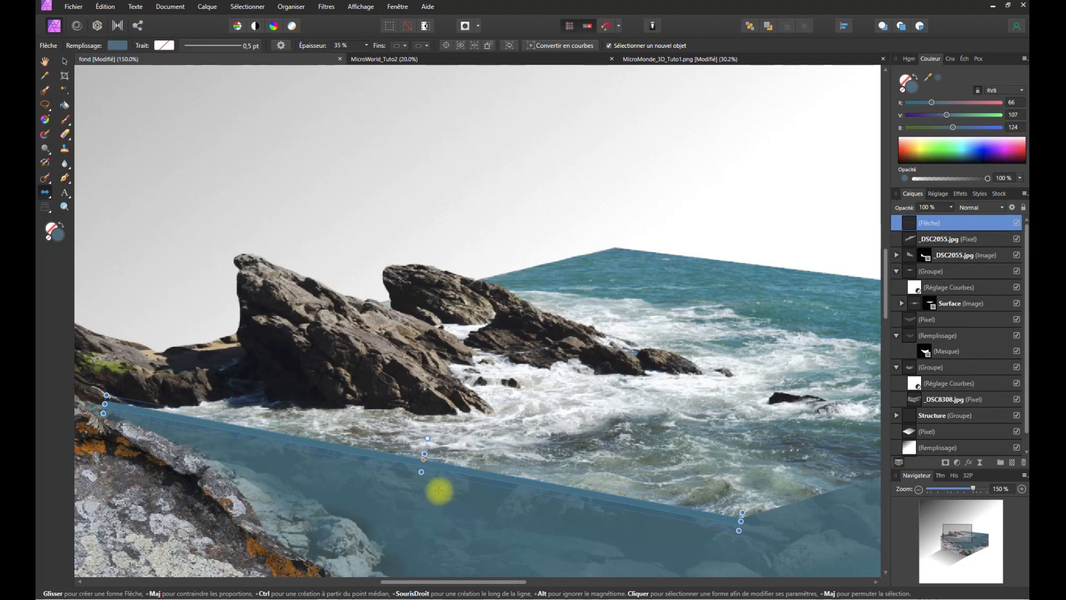
{"action": "left_click_drag", "start_coordinate": [420, 472], "coordinate": [420, 468]}
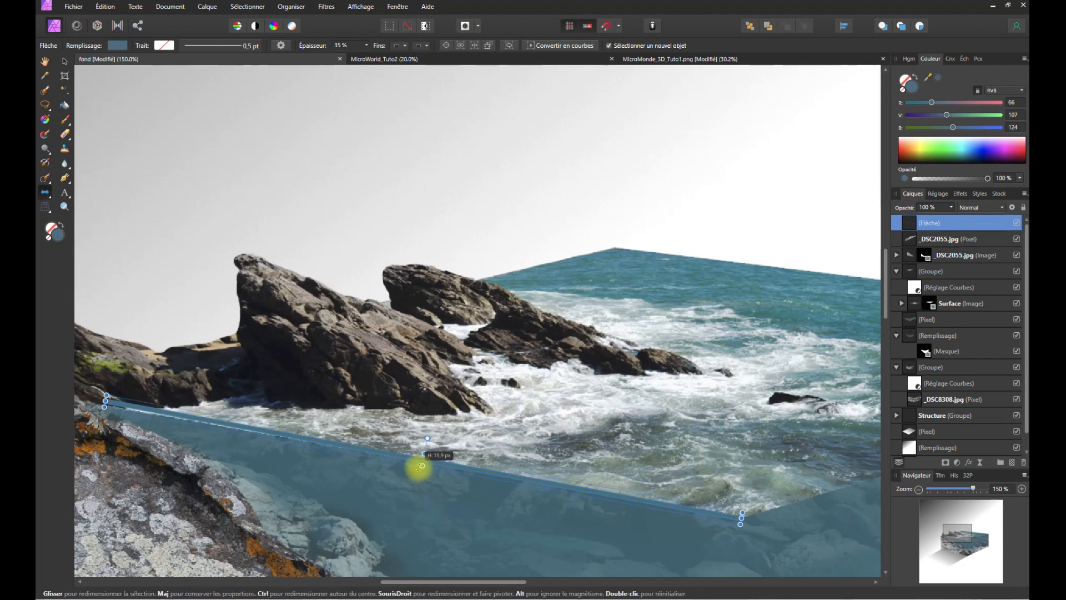
{"action": "left_click_drag", "start_coordinate": [411, 468], "coordinate": [426, 439]}
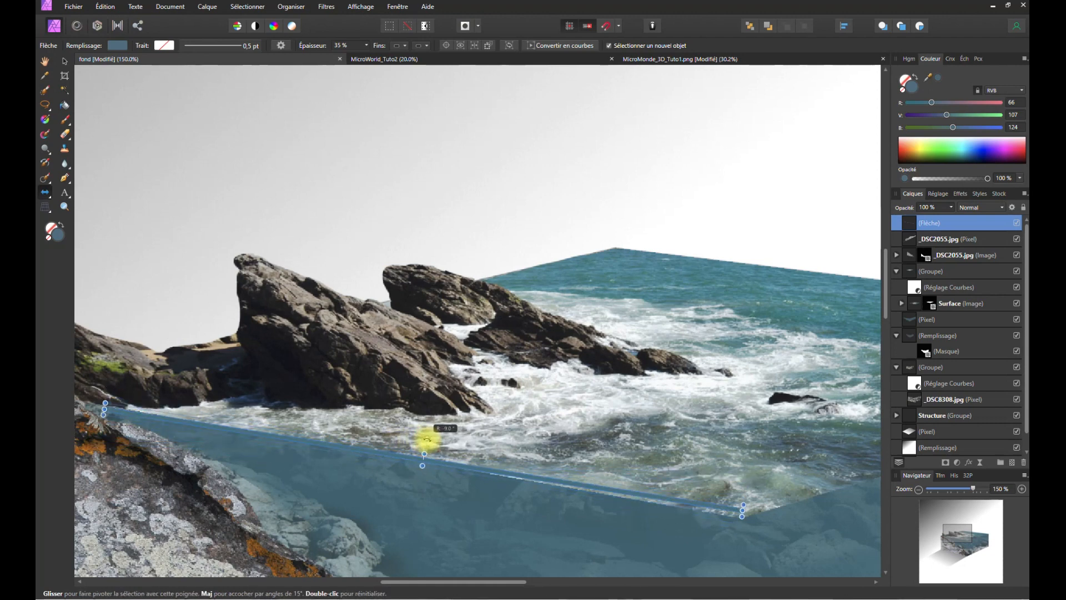
{"action": "left_click_drag", "start_coordinate": [427, 438], "coordinate": [427, 438]}
{"action": "left_click_drag", "start_coordinate": [263, 435], "coordinate": [253, 437]}
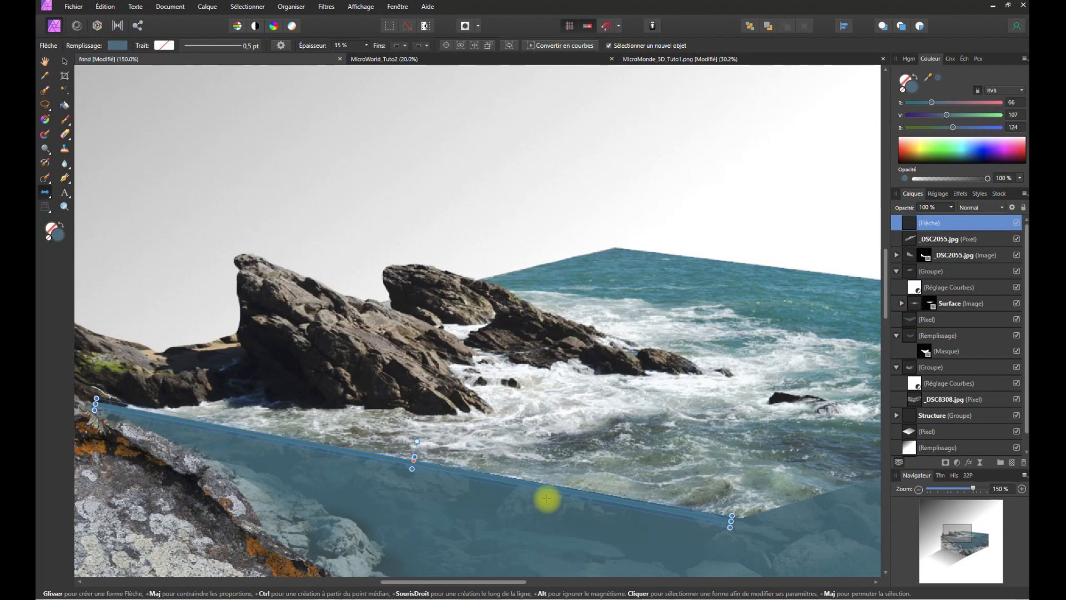
{"action": "left_click_drag", "start_coordinate": [731, 522], "coordinate": [738, 522]}
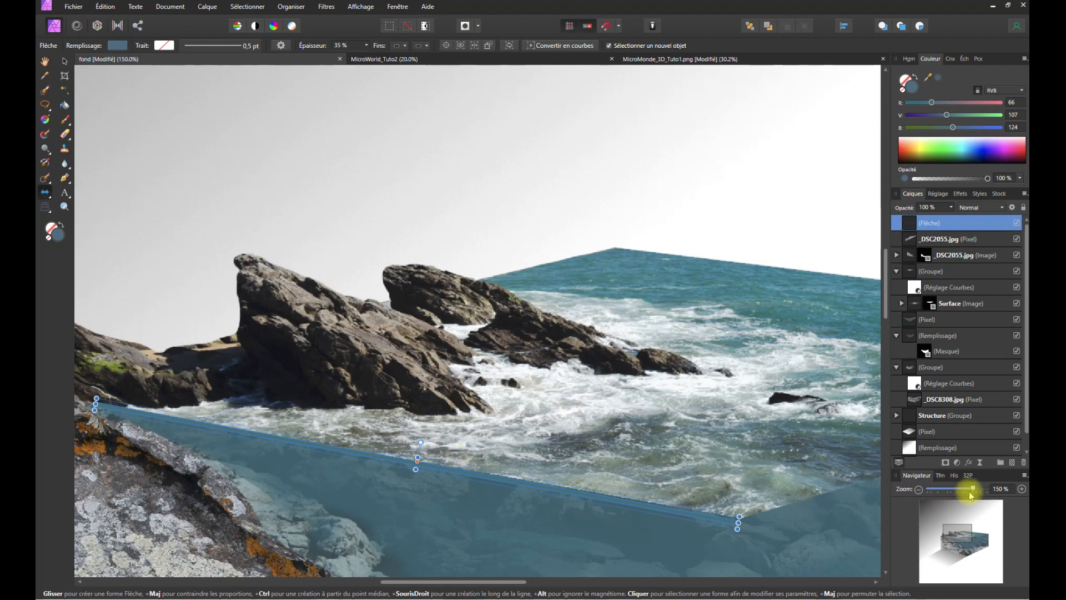
- Try different rotation angles for the strip and settle on exactly -10°
{"action": "left_click", "coordinate": [941, 478]}
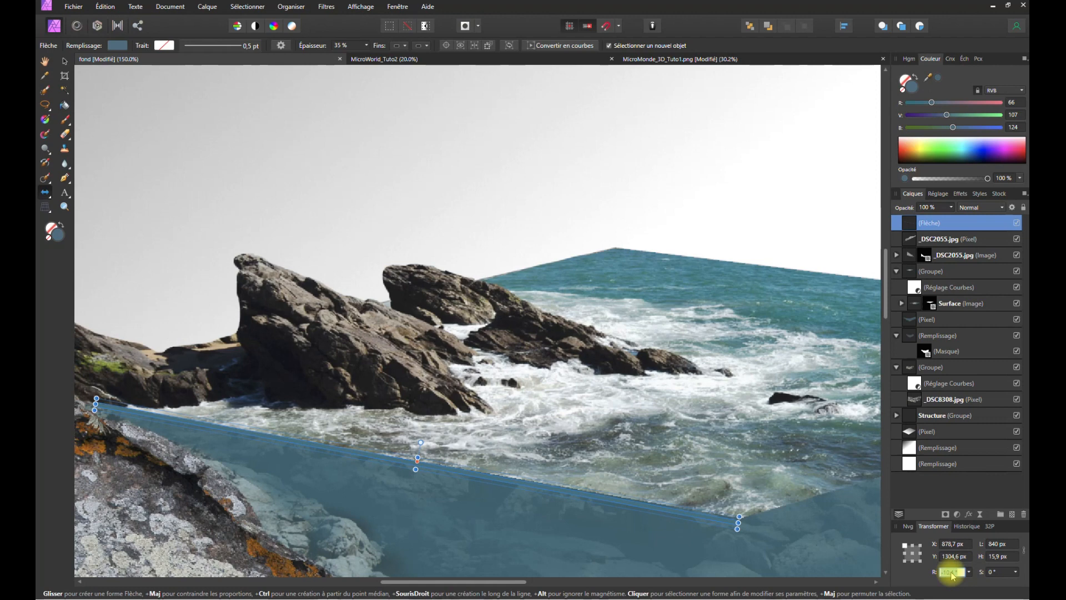
{"action": "key", "text": "Return"}
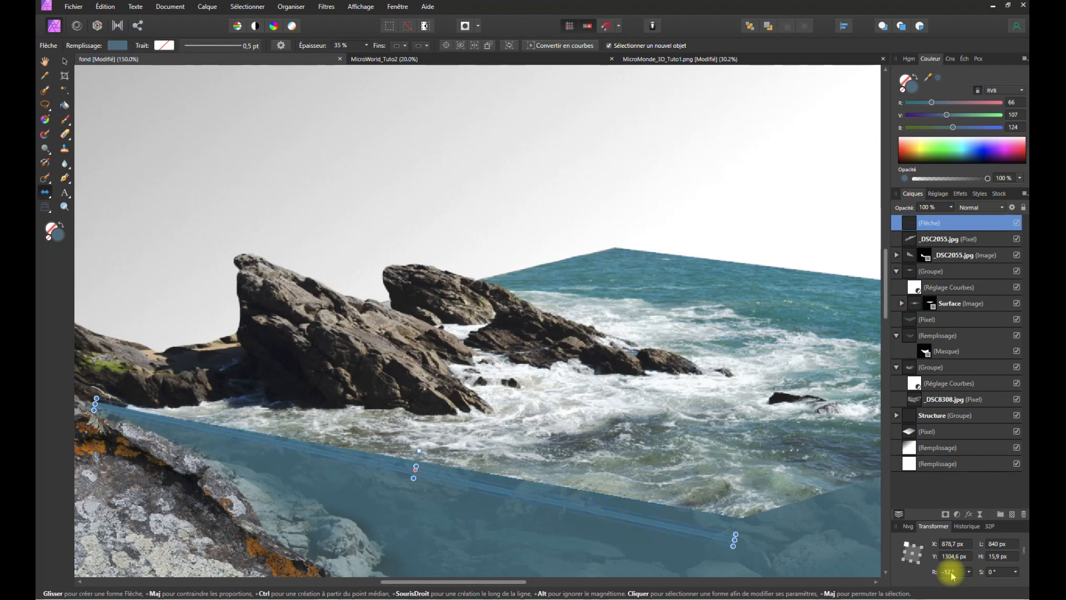
{"action": "left_click", "coordinate": [951, 571]}
{"action": "type", "text": "-9"}
{"action": "key", "text": "Return"}
{"action": "left_click", "coordinate": [952, 571]}
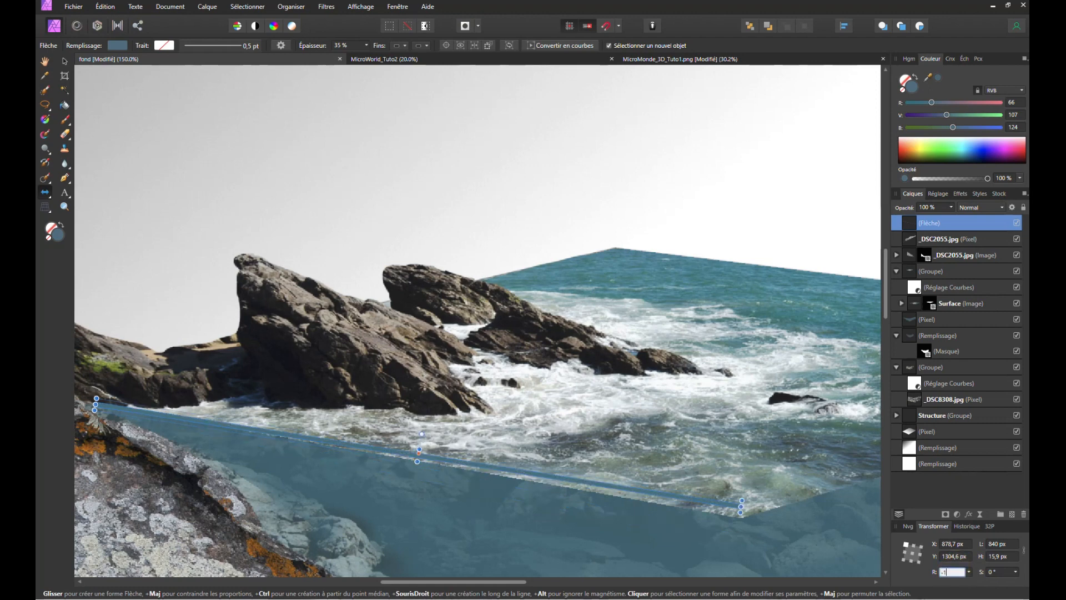
{"action": "type", "text": "-10"}
{"action": "key", "text": "Return"}
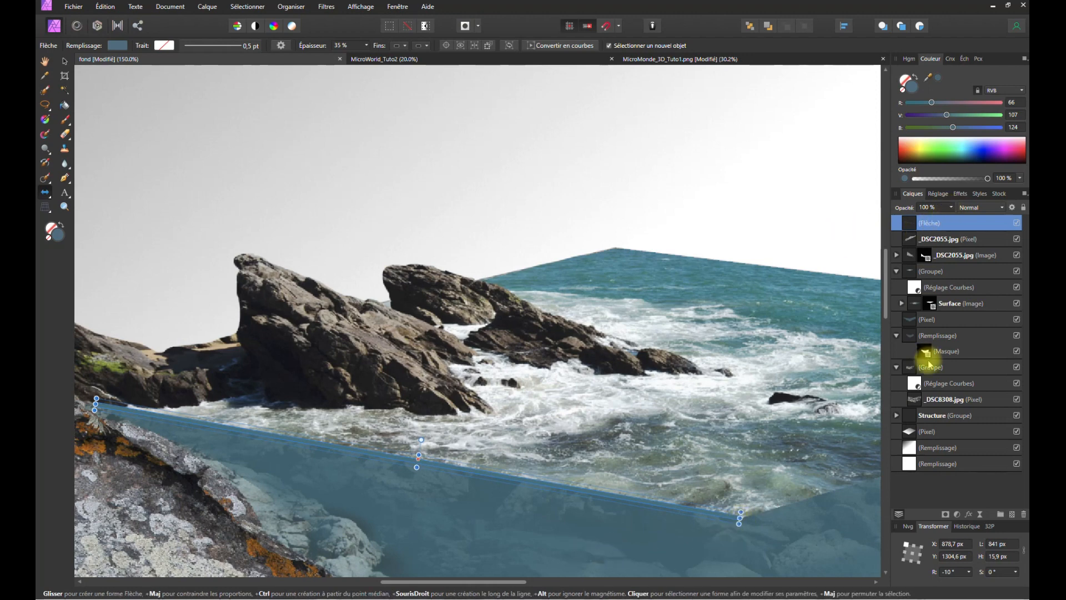
- Lower the strip's opacity to 75% and deselect it to check how it blends with the water's edge
{"action": "left_click", "coordinate": [952, 215]}
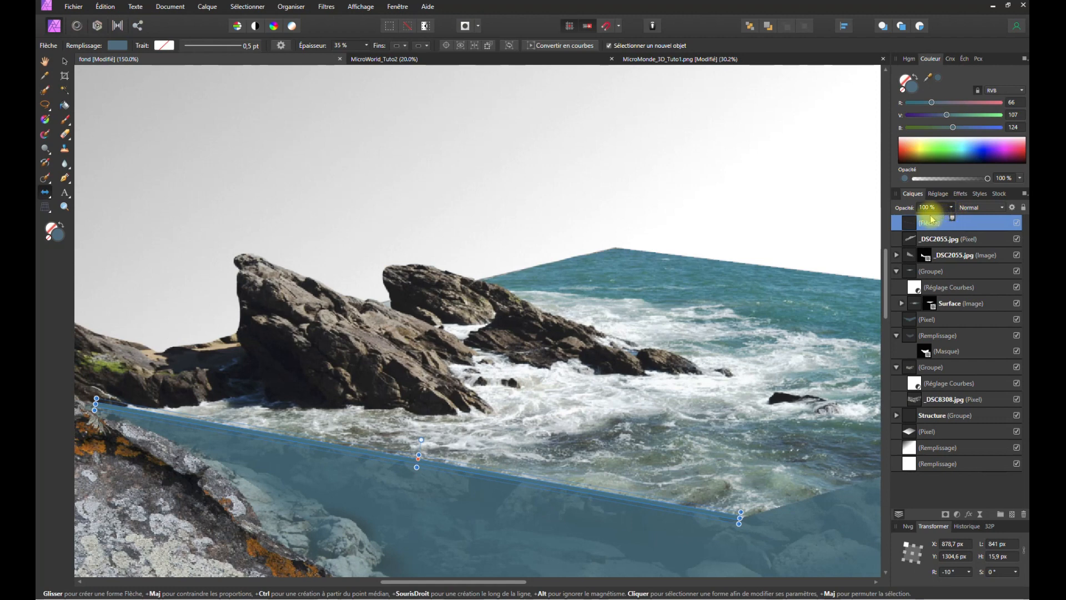
{"action": "left_click_drag", "start_coordinate": [937, 219], "coordinate": [944, 221]}
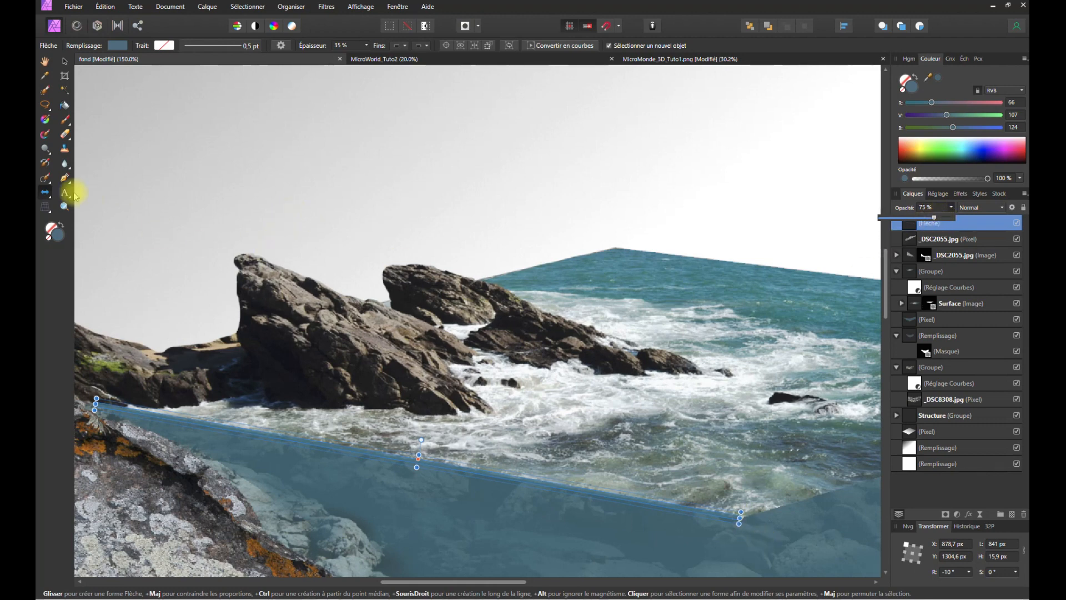
{"action": "left_click", "coordinate": [66, 62]}
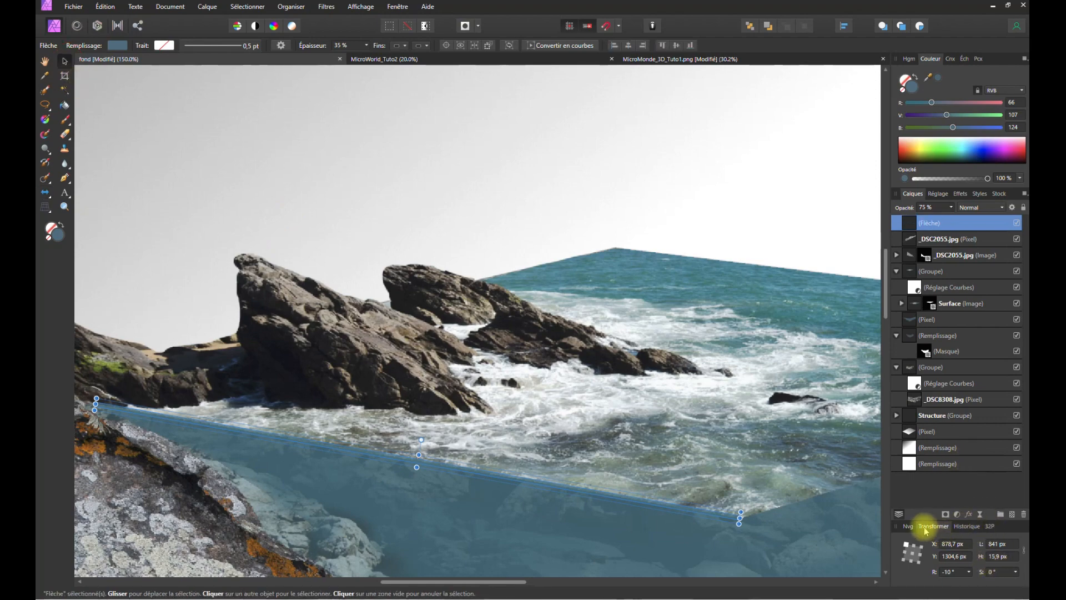
{"action": "left_click", "coordinate": [910, 527]}
{"action": "left_click", "coordinate": [918, 489]}
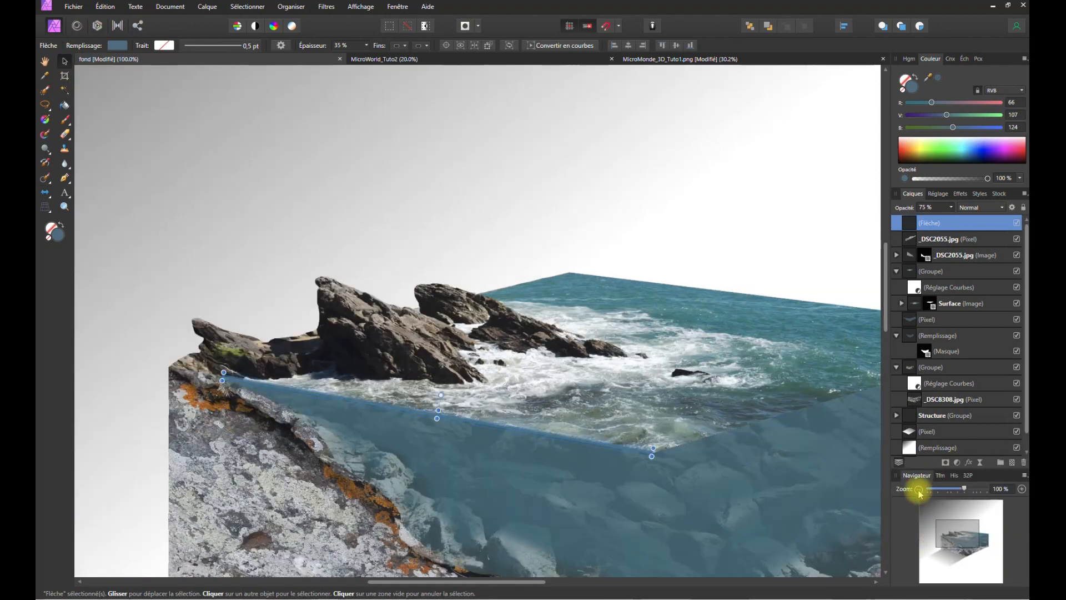
{"action": "left_click", "coordinate": [121, 269]}
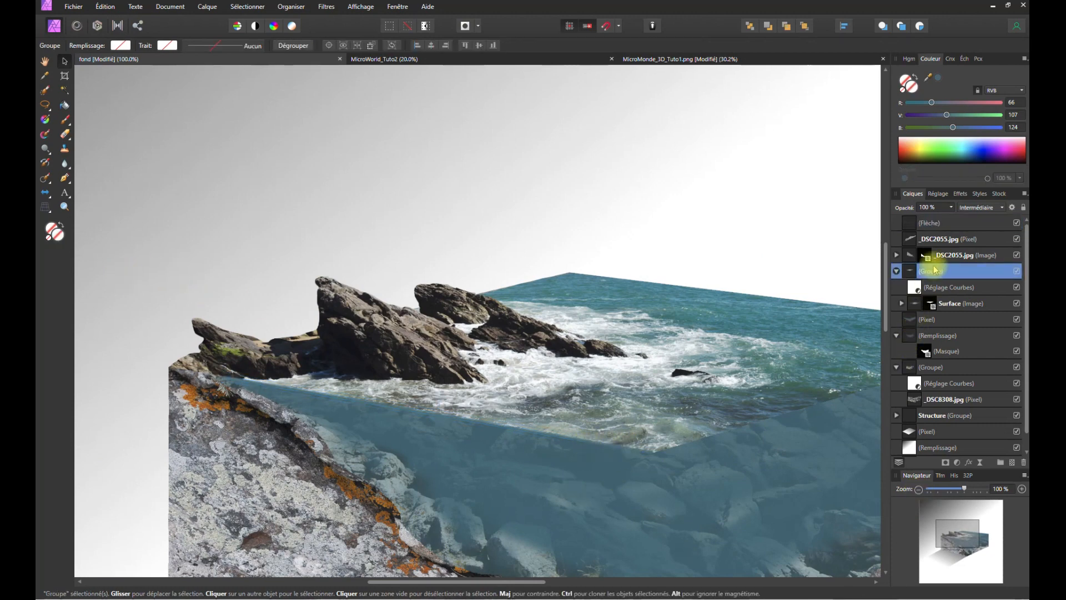
- Select the strip's layer and duplicate it twice
{"action": "left_click", "coordinate": [933, 224]}
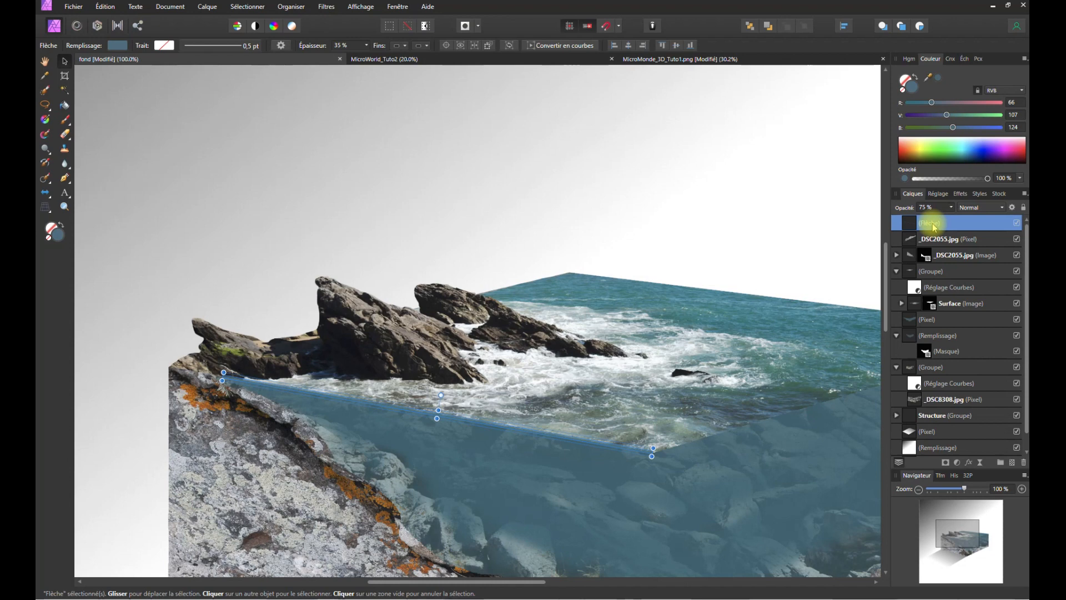
{"action": "key", "text": "ctrl+j"}
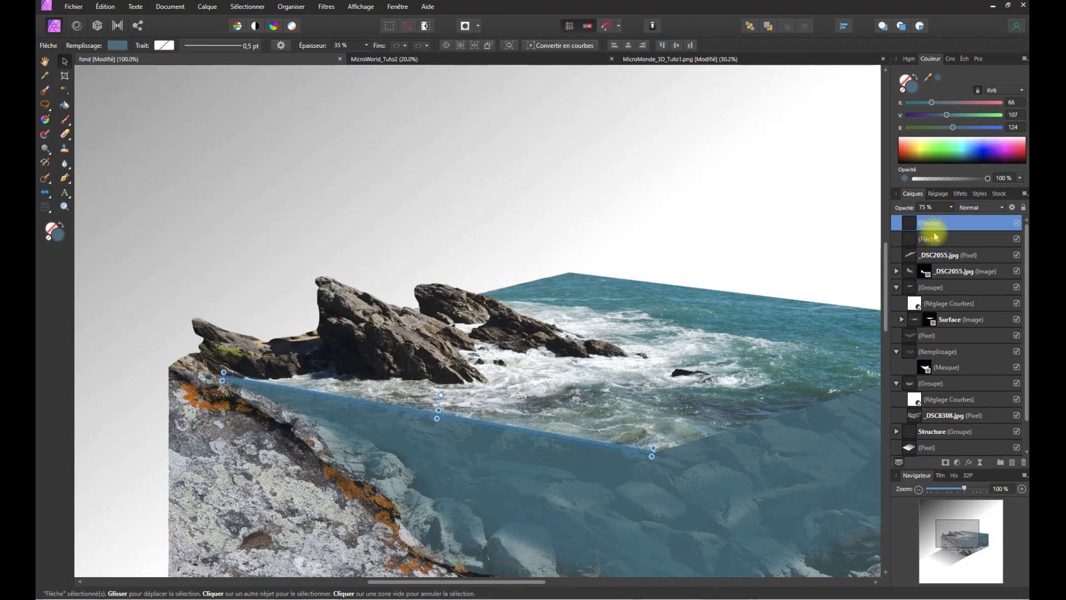
{"action": "key", "text": "ctrl+j"}
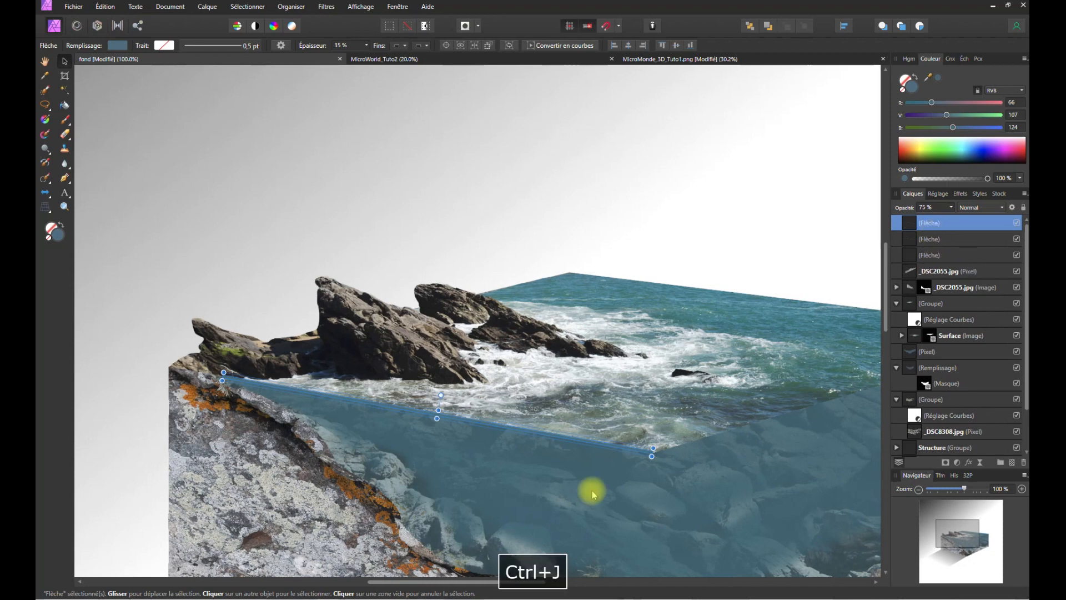
- Move the top strip copy to the water's front-right edge, rotate it along that edge and fit it between the two corners
{"action": "left_click_drag", "start_coordinate": [469, 584], "coordinate": [540, 584]}
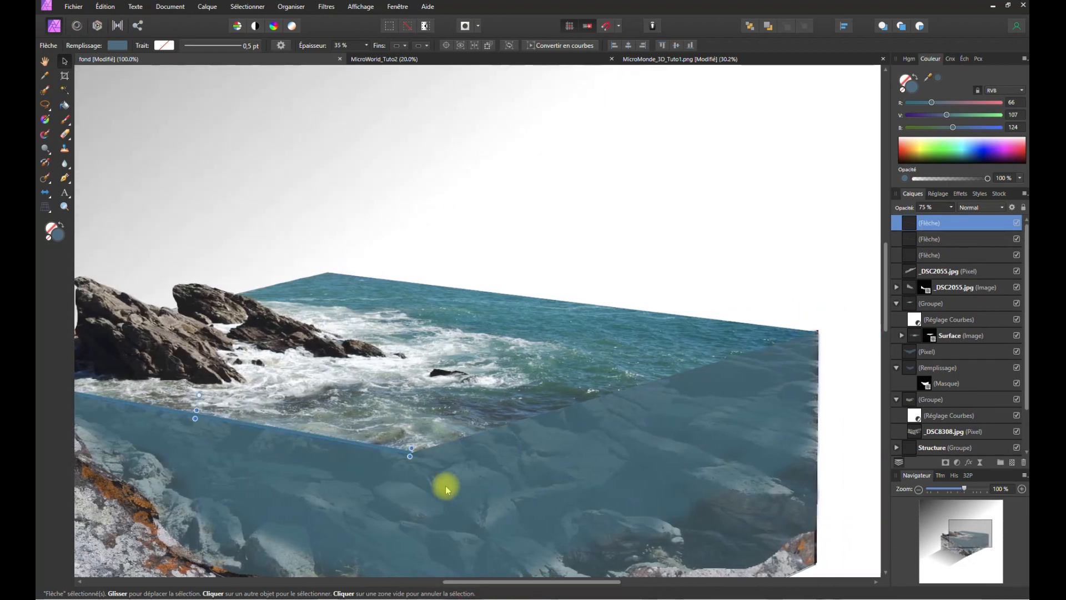
{"action": "left_click_drag", "start_coordinate": [510, 442], "coordinate": [709, 369]}
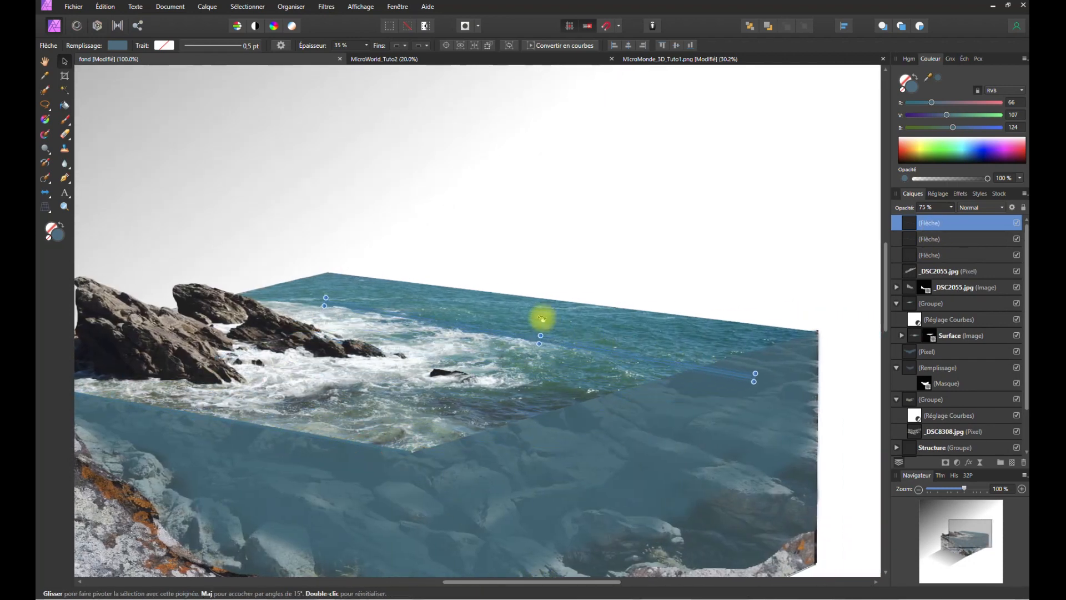
{"action": "left_click_drag", "start_coordinate": [542, 318], "coordinate": [587, 402]}
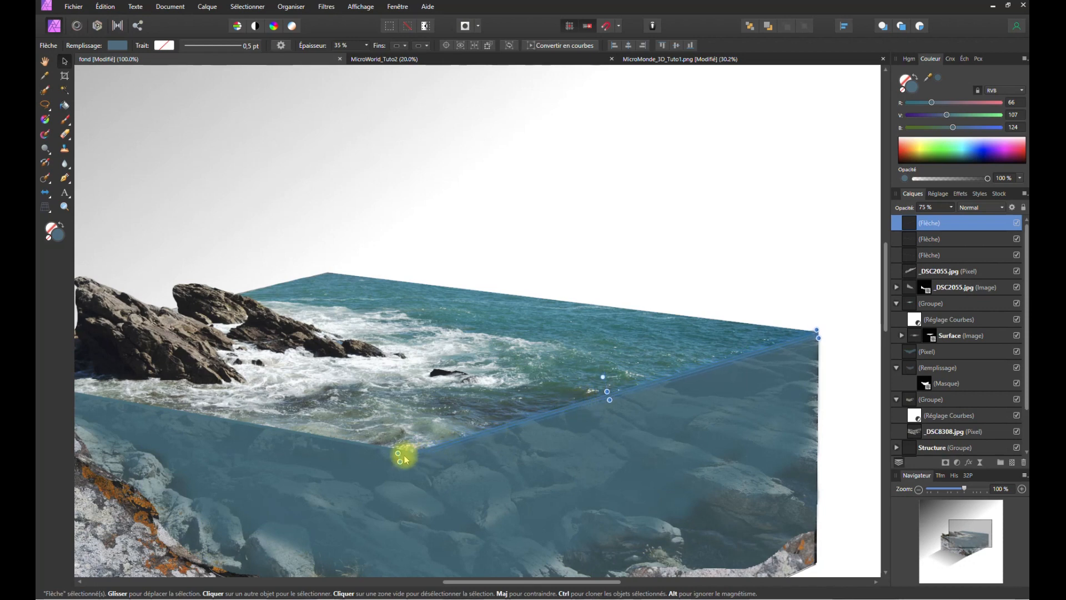
{"action": "left_click_drag", "start_coordinate": [398, 456], "coordinate": [413, 452]}
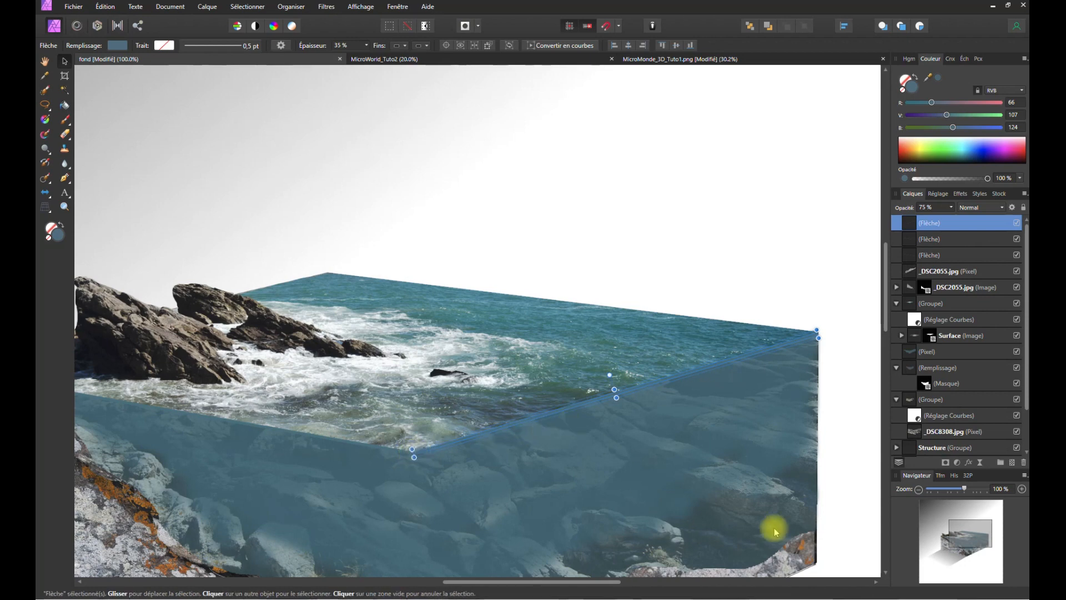
- Set the front-right strip's rotation to 16° and nudge it up 6 px onto the water's edge
{"action": "left_click", "coordinate": [943, 476]}
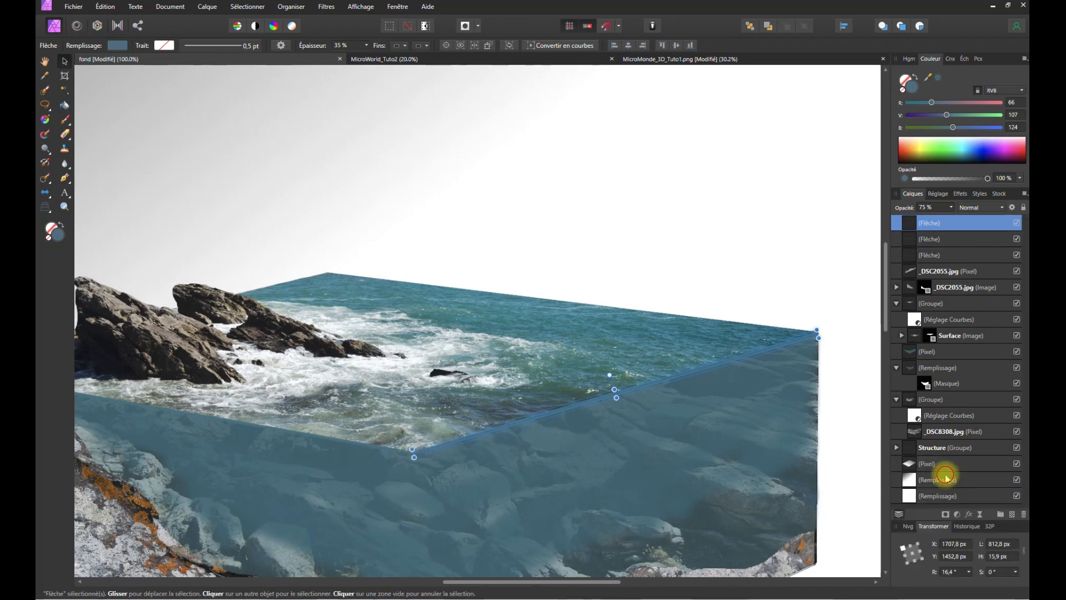
{"action": "left_click", "coordinate": [953, 573]}
{"action": "type", "text": "16"}
{"action": "key", "text": "Return"}
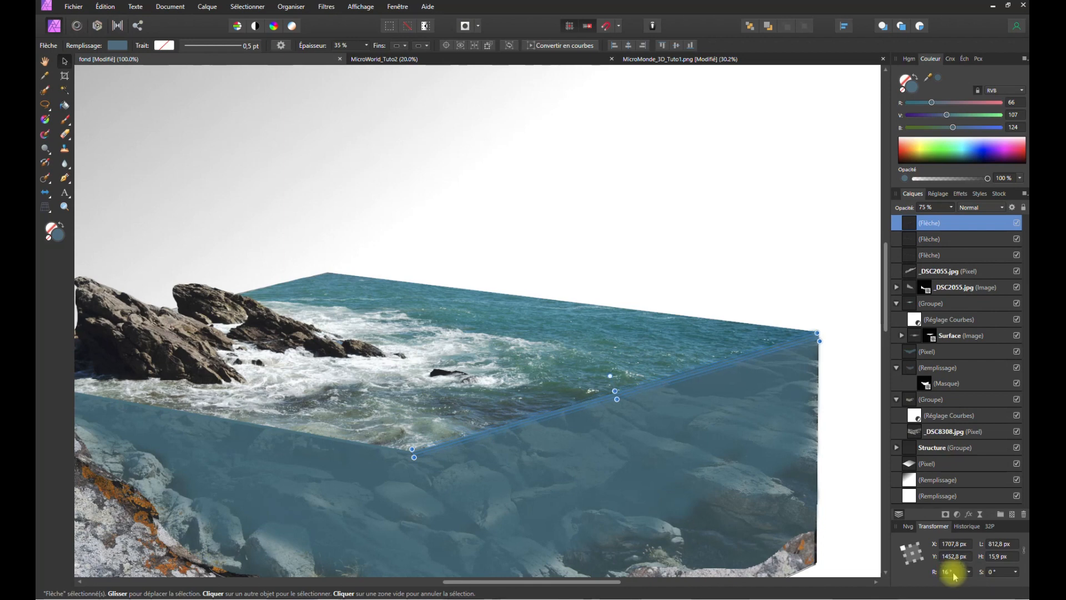
{"action": "key", "text": "Up"}
{"action": "key", "text": "Up"}
{"action": "key", "text": "Up"}
{"action": "key", "text": "Up"}
{"action": "key", "text": "Up"}
{"action": "key", "text": "Up"}
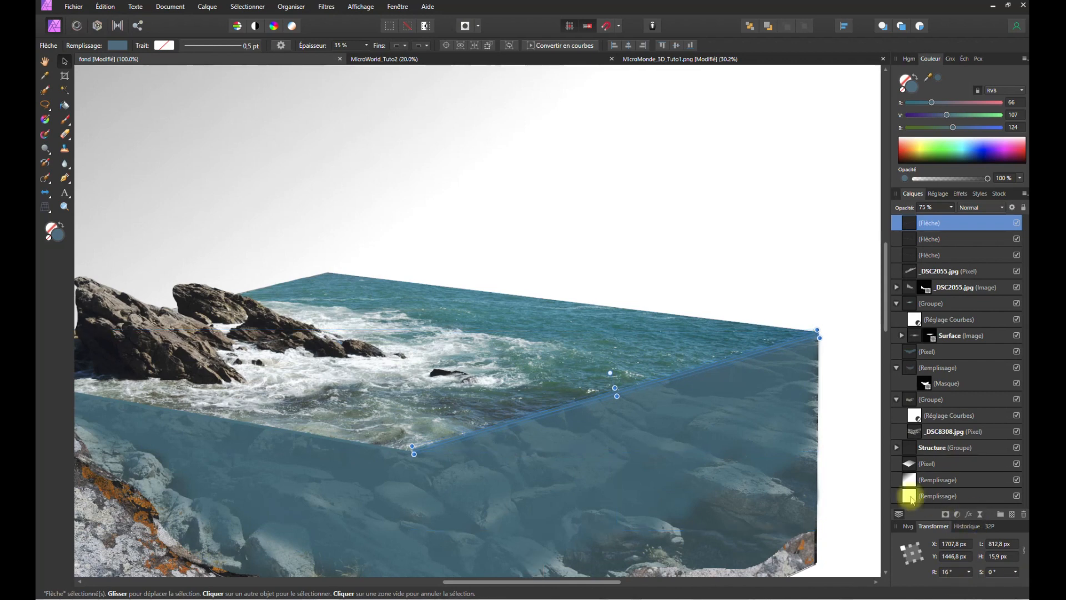
- Inspect at 150% zoom how the two edge strips meet at the water's front corner
{"action": "left_click", "coordinate": [867, 489]}
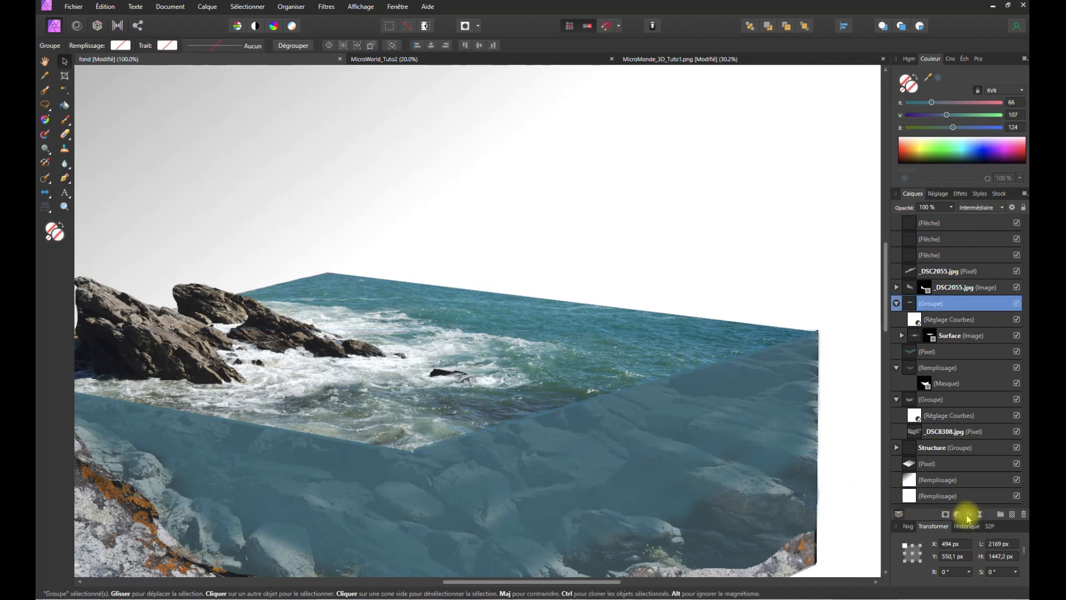
{"action": "left_click", "coordinate": [914, 527]}
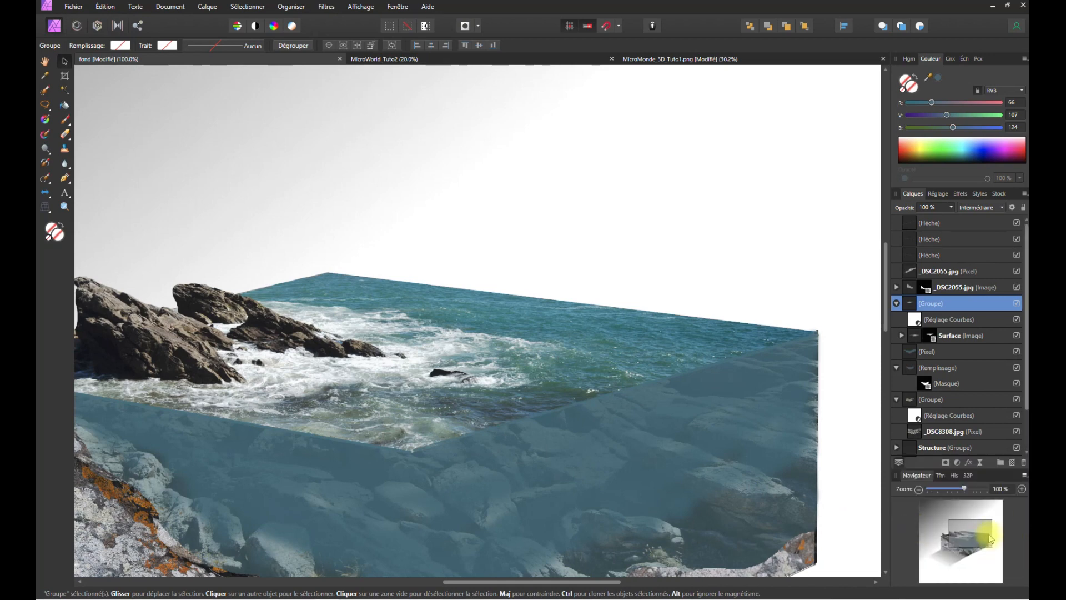
{"action": "left_click", "coordinate": [1022, 488]}
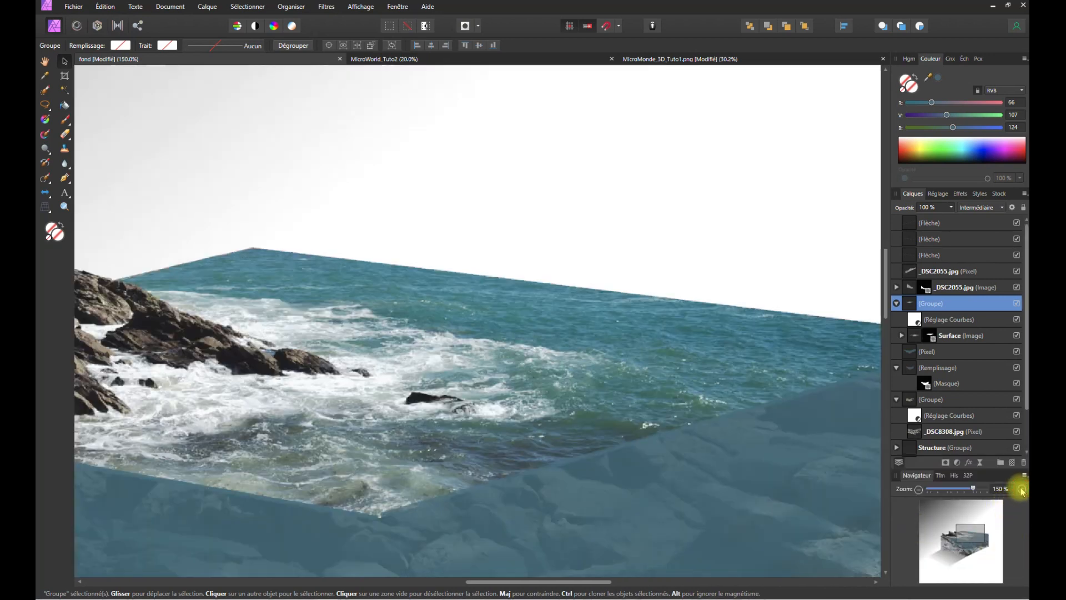
{"action": "left_click", "coordinate": [393, 511]}
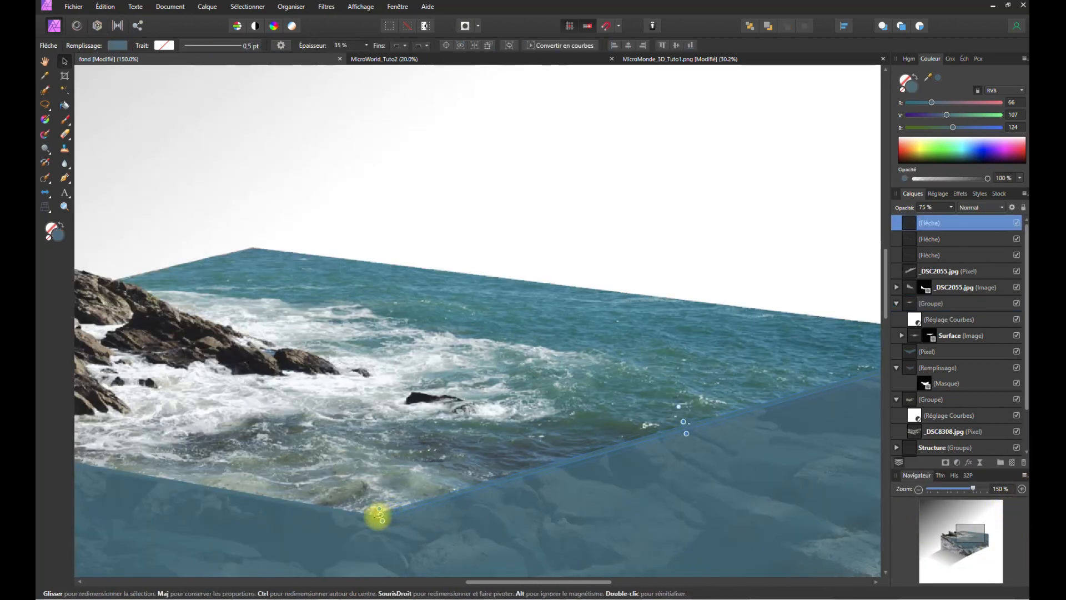
{"action": "left_click", "coordinate": [802, 265]}
{"action": "scroll", "coordinate": [478, 492], "scroll_direction": "down", "scroll_amount": 3}
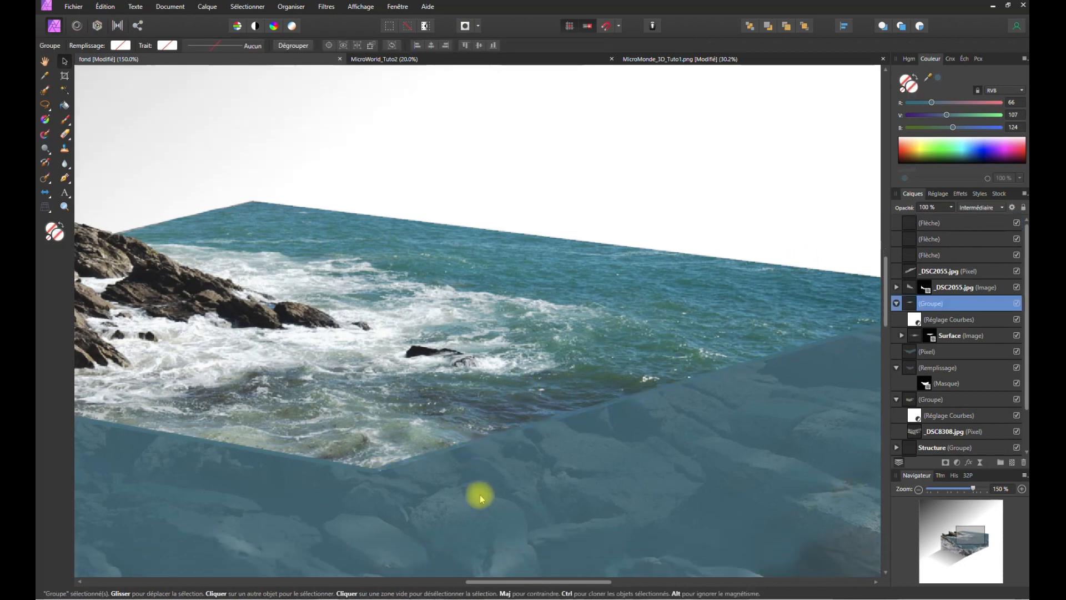
{"action": "scroll", "coordinate": [486, 503], "scroll_direction": "down", "scroll_amount": 1}
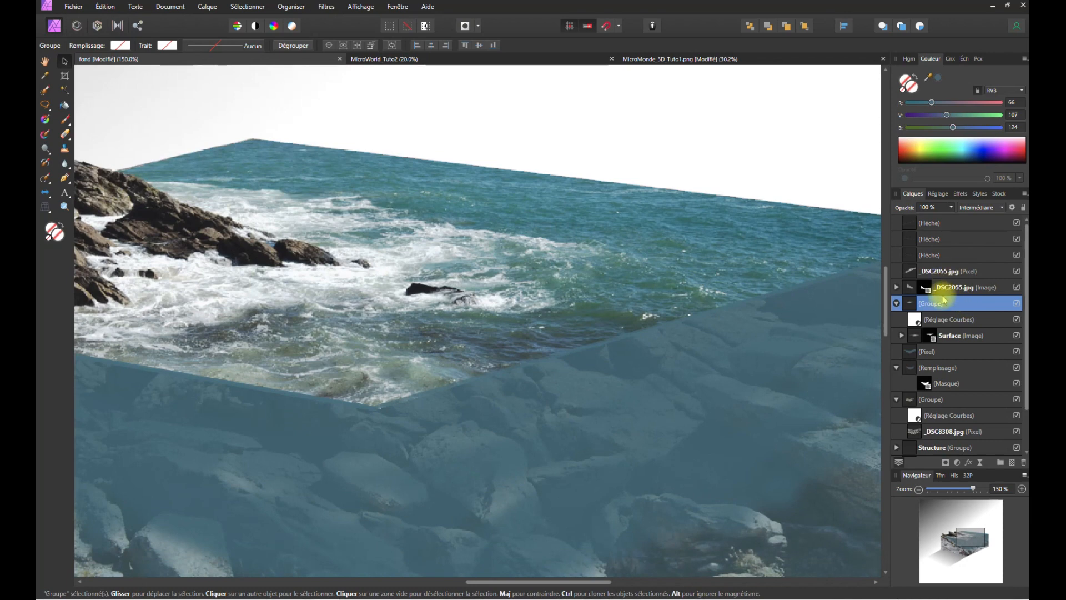
- Select the lowest strip copy in the layer stack and move it off the water's front-left edge onto the underwater face
{"action": "left_click", "coordinate": [935, 255]}
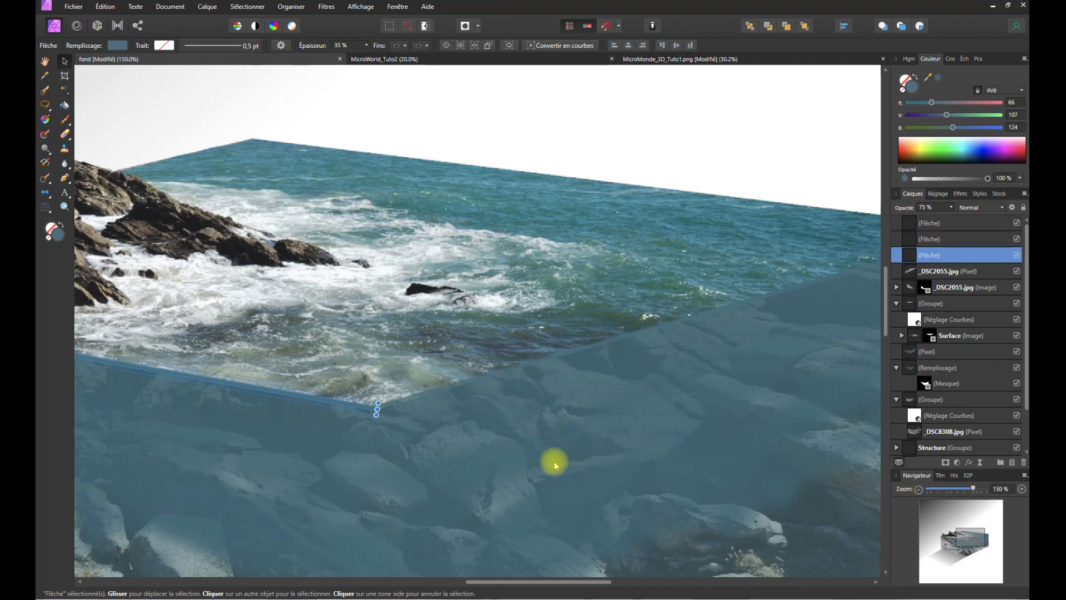
{"action": "key", "text": "space"}
{"action": "left_click_drag", "start_coordinate": [511, 471], "coordinate": [576, 226]}
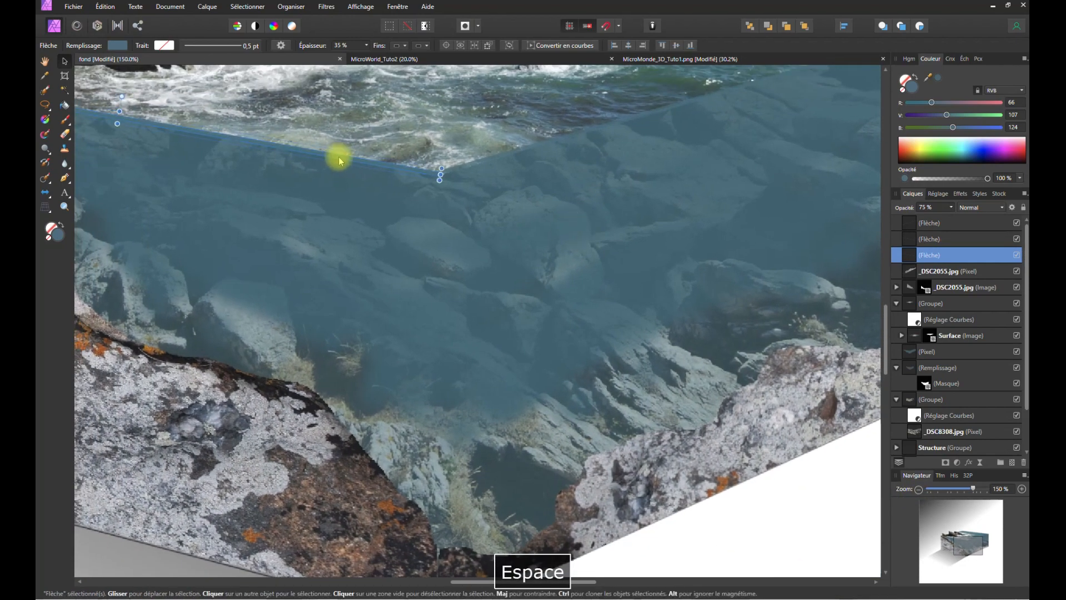
{"action": "left_click_drag", "start_coordinate": [592, 385], "coordinate": [641, 411]}
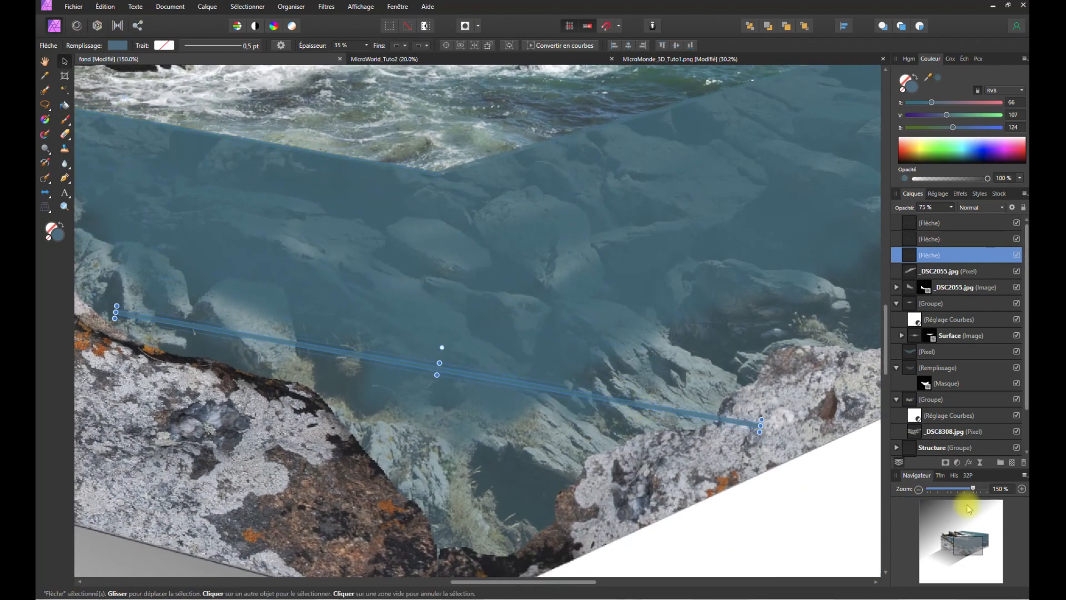
- Set the moved strip's rotation to 90° so it stands vertically
{"action": "left_click", "coordinate": [943, 476]}
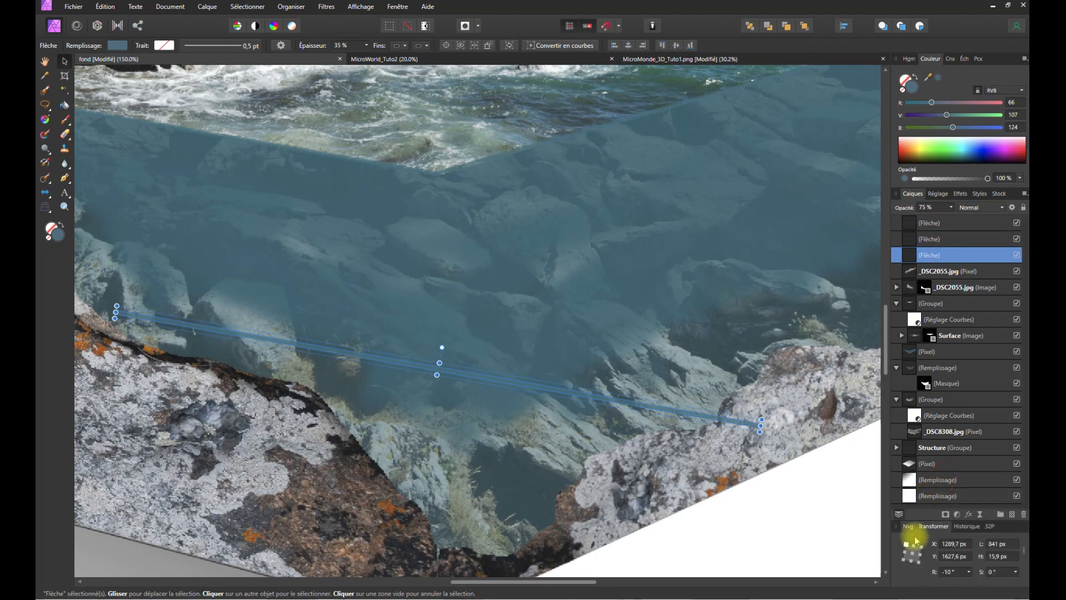
{"action": "left_click", "coordinate": [949, 572]}
{"action": "type", "text": "0"}
{"action": "key", "text": "Return"}
{"action": "type", "text": "90"}
{"action": "key", "text": "Return"}
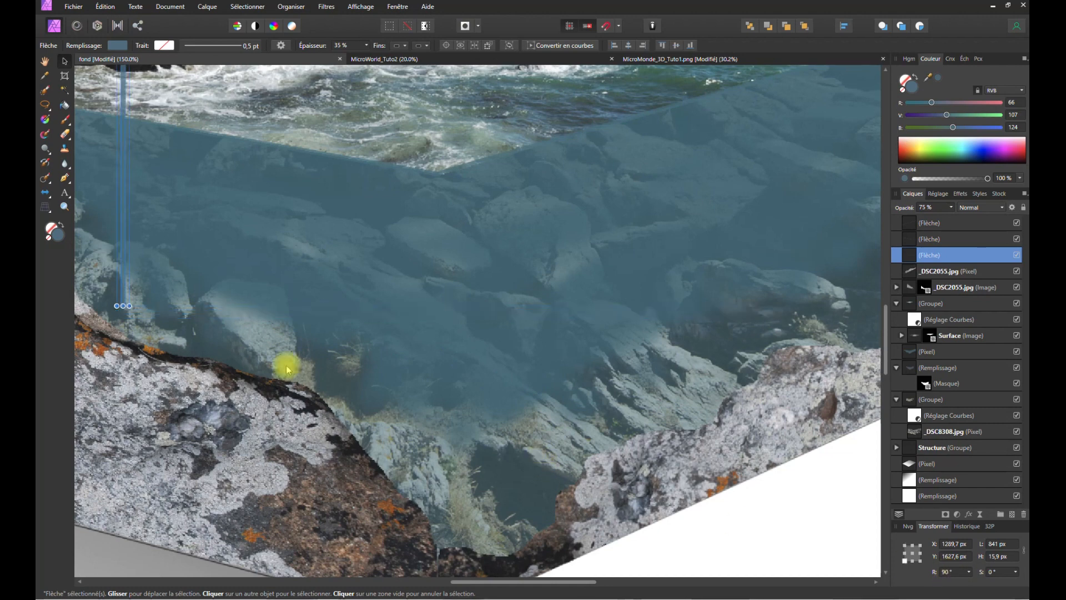
- Place the vertical strip along the block's front corner edge, with its lower end on the block's bottom corner
{"action": "left_click_drag", "start_coordinate": [124, 182], "coordinate": [441, 493]}
{"action": "key", "text": "space"}
{"action": "left_click_drag", "start_coordinate": [554, 489], "coordinate": [549, 427]}
{"action": "left_click_drag", "start_coordinate": [435, 430], "coordinate": [435, 440]}
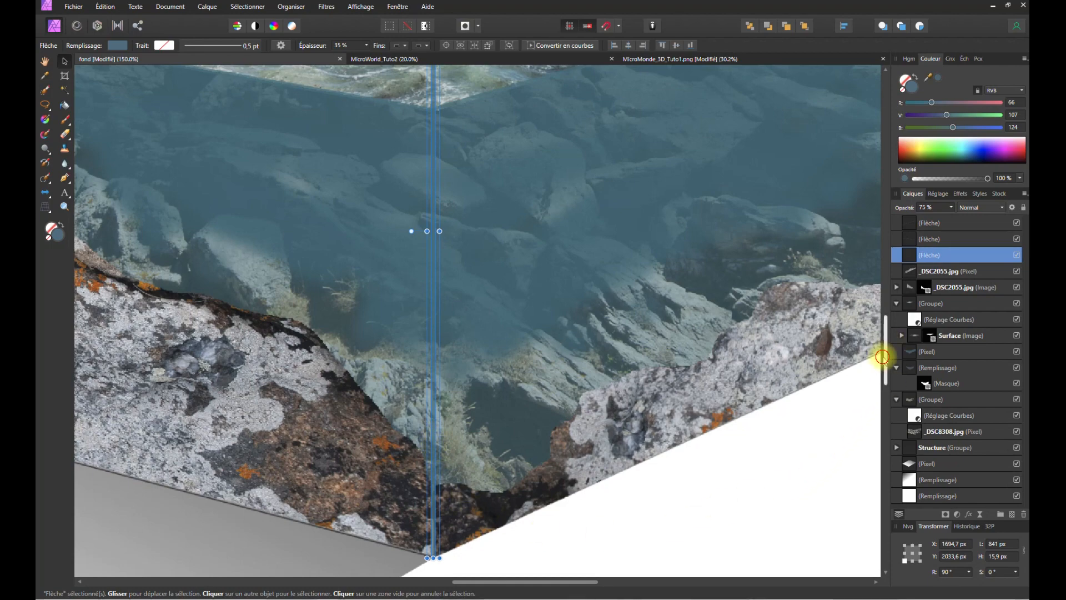
- Shorten the vertical strip to about 576 px so its upper end meets the water surface's front corner, and deselect it
{"action": "left_click_drag", "start_coordinate": [883, 356], "coordinate": [887, 334]}
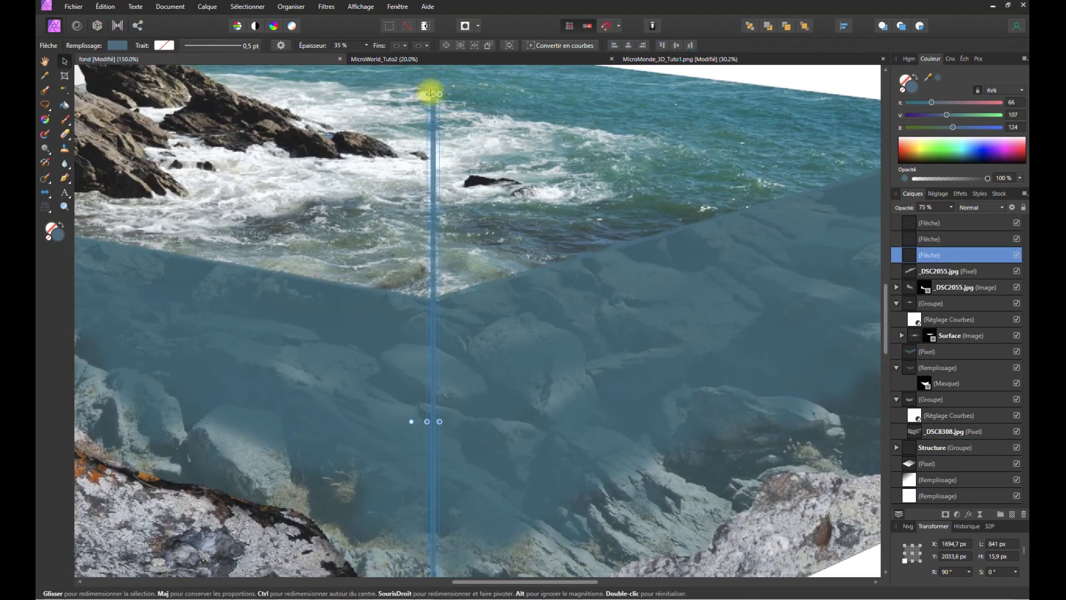
{"action": "left_click_drag", "start_coordinate": [432, 93], "coordinate": [428, 300]}
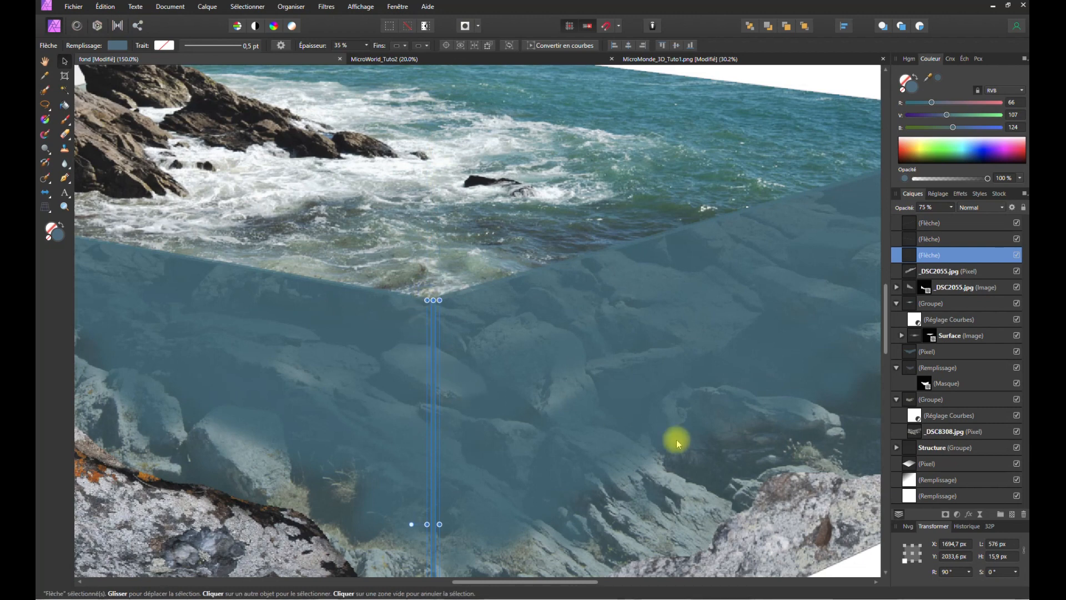
{"action": "left_click", "coordinate": [772, 190]}
{"action": "scroll", "coordinate": [696, 258], "scroll_direction": "down", "scroll_amount": 8}
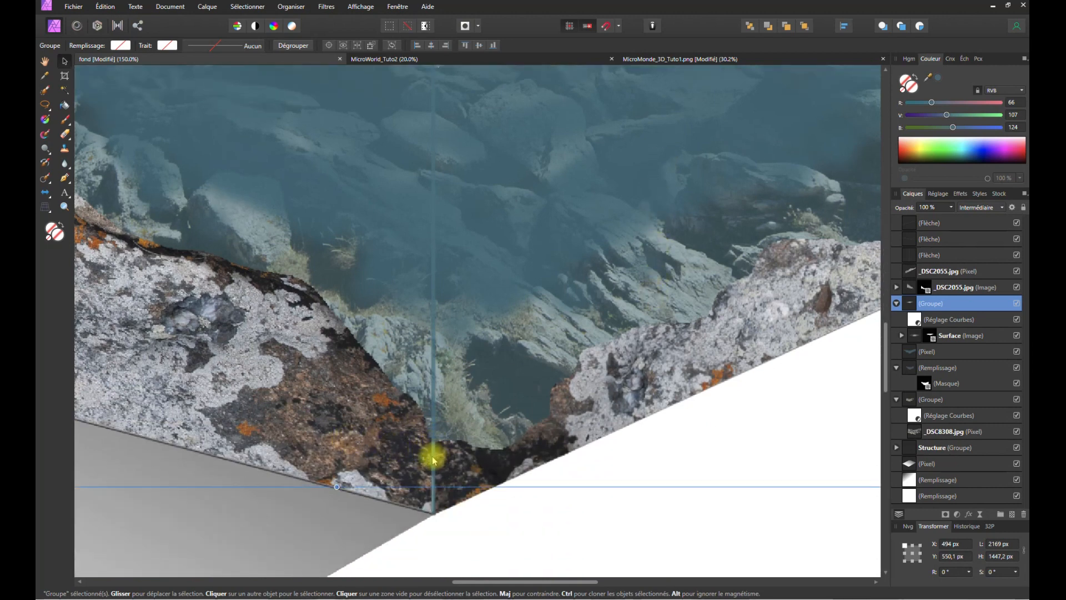
{"action": "left_click", "coordinate": [583, 529]}
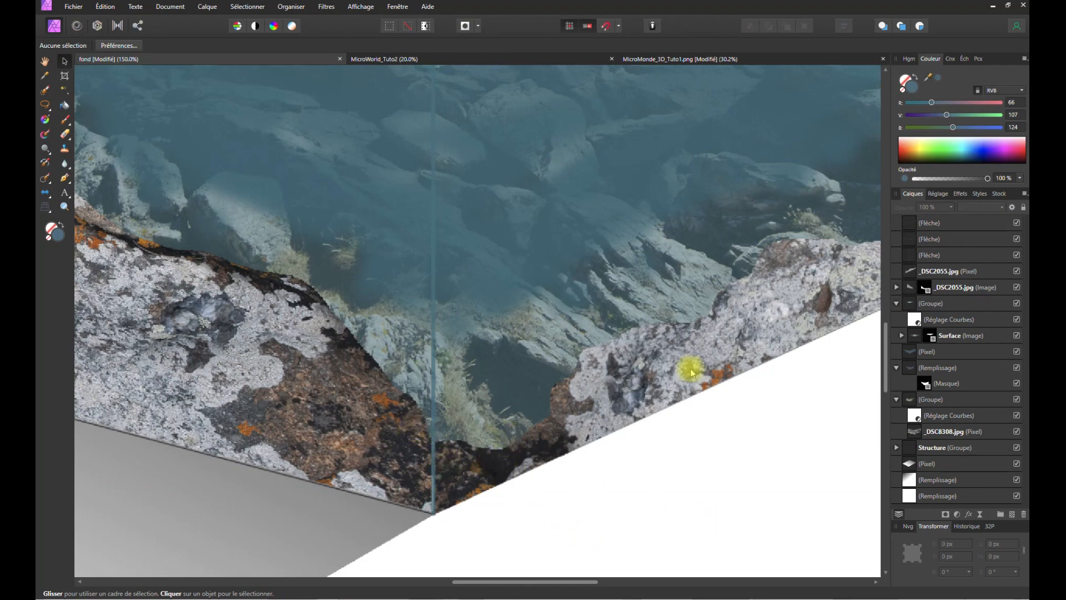
- Lower the vertical strip's opacity to about 54% and deselect it
{"action": "left_click", "coordinate": [434, 487]}
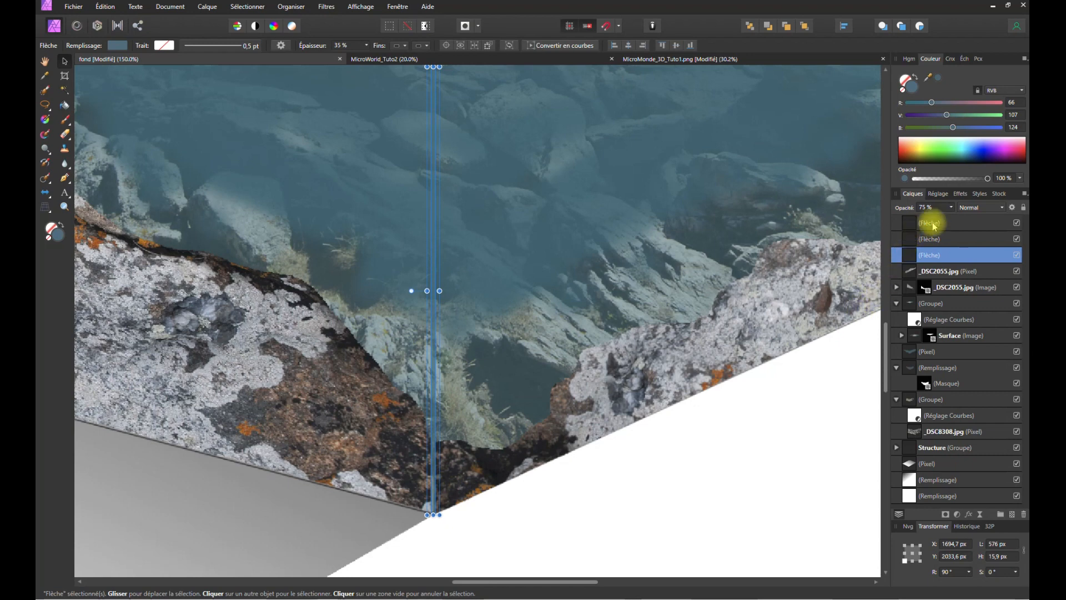
{"action": "left_click", "coordinate": [951, 215]}
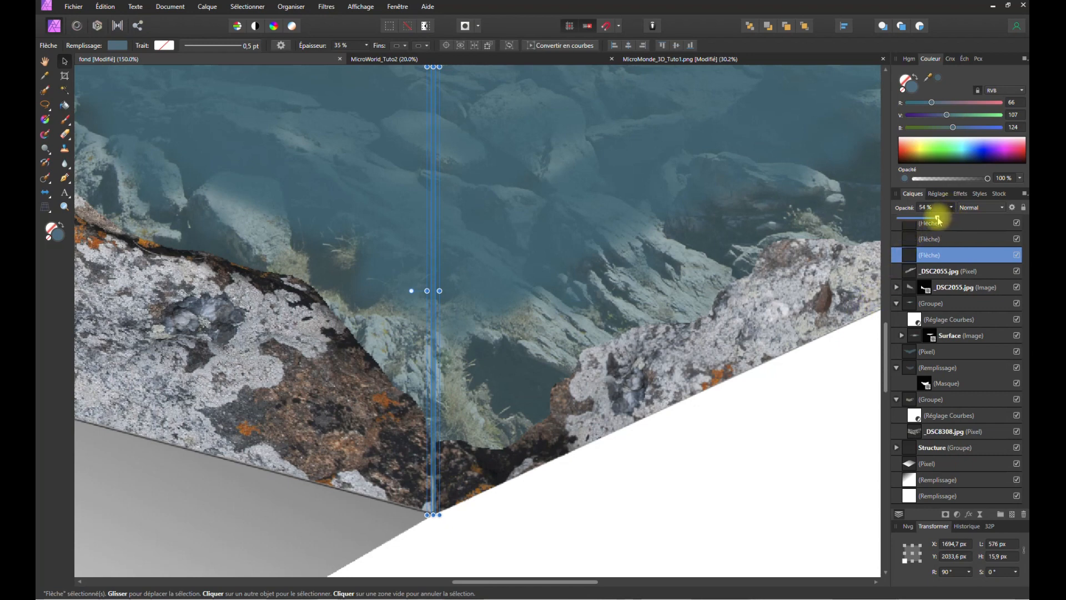
{"action": "left_click", "coordinate": [771, 461]}
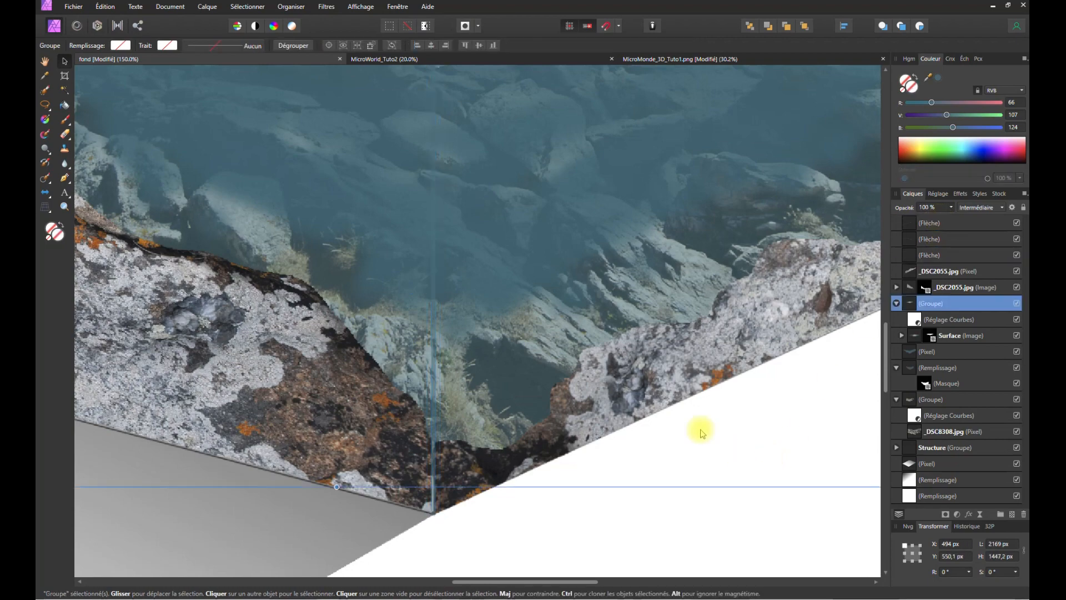
- Examine the whole block at 50% zoom to judge how the edge strips blend in
{"action": "left_click", "coordinate": [908, 526]}
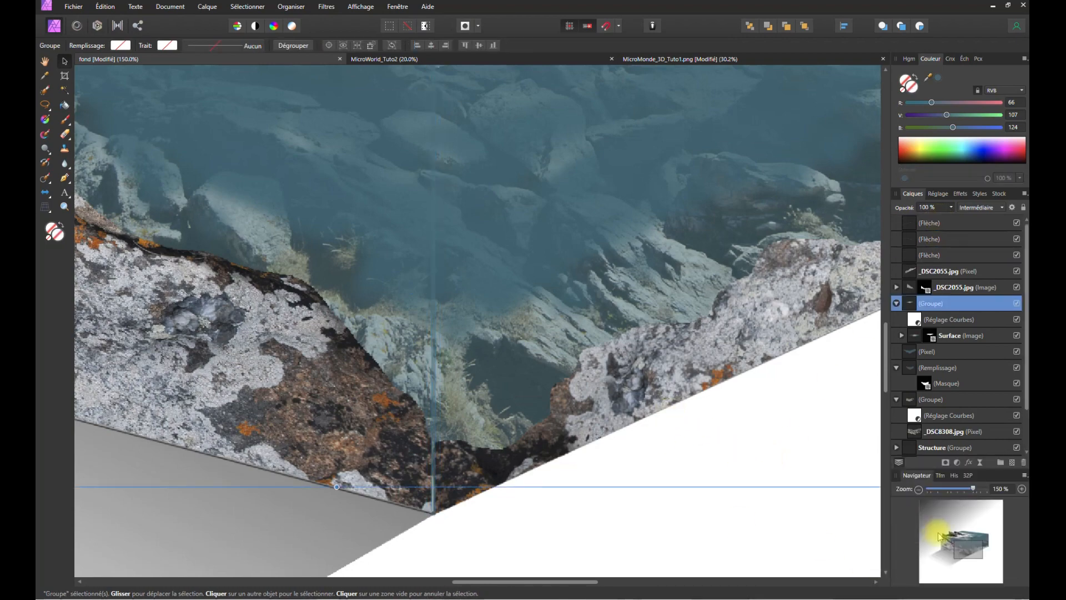
{"action": "left_click", "coordinate": [919, 488]}
{"action": "left_click", "coordinate": [919, 488]}
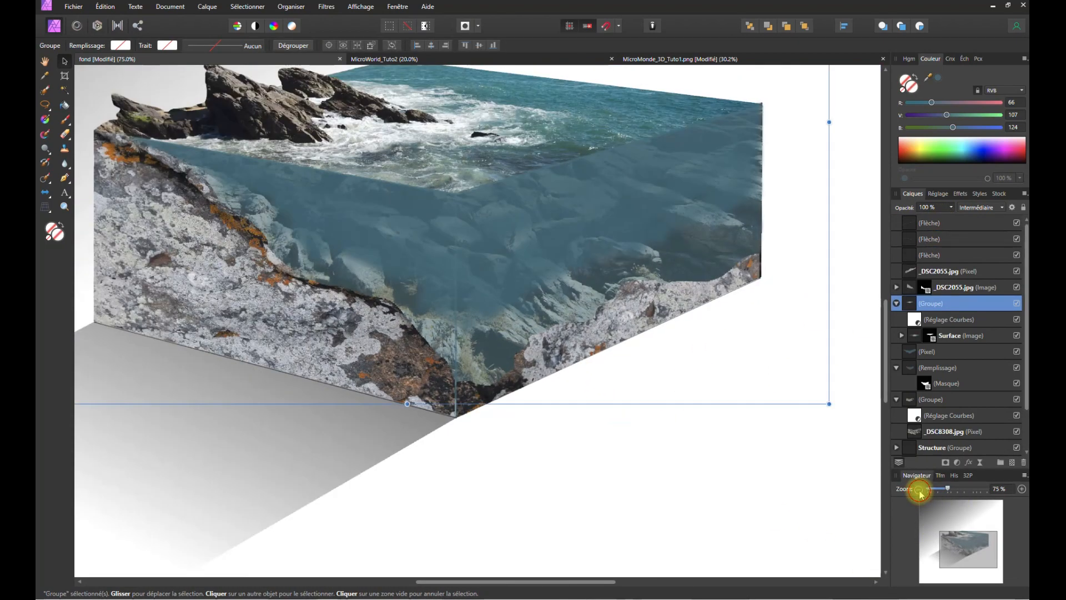
{"action": "left_click", "coordinate": [919, 489]}
{"action": "left_click", "coordinate": [819, 438]}
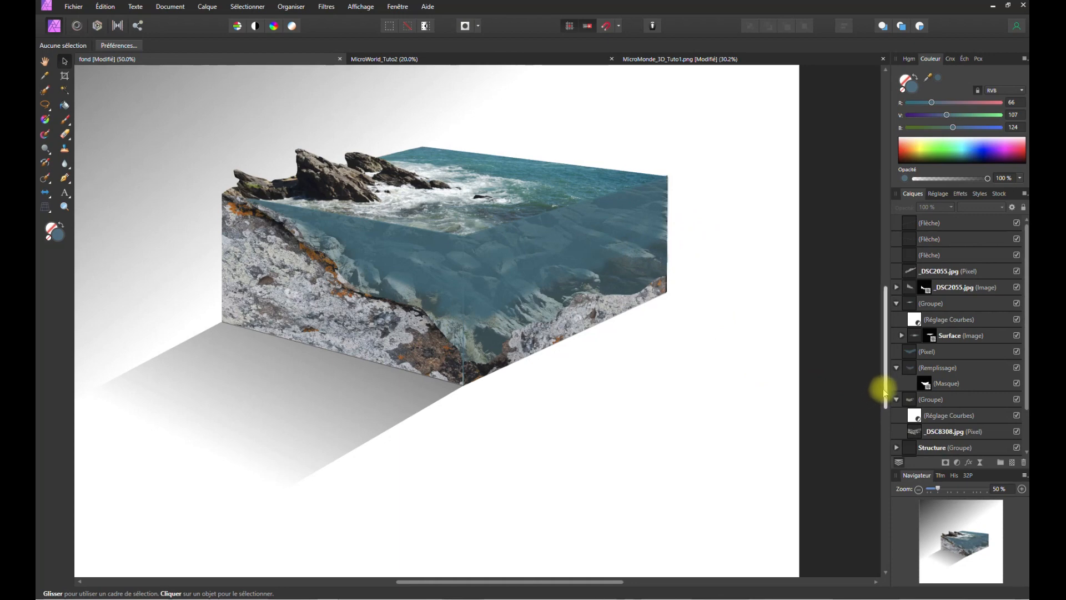
{"action": "left_click_drag", "start_coordinate": [888, 390], "coordinate": [885, 366]}
{"action": "left_click_drag", "start_coordinate": [552, 582], "coordinate": [595, 583]}
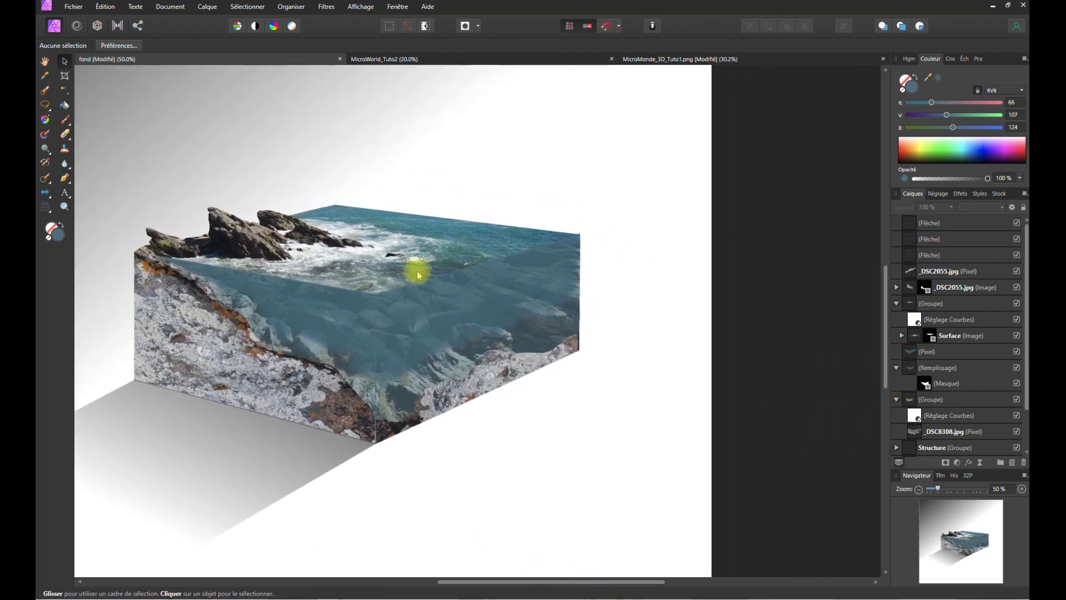
- Examine the block's right vertical edge at 150% zoom, toggling the water surface and underwater rock groups off and on
{"action": "left_click", "coordinate": [1022, 488]}
{"action": "left_click", "coordinate": [1022, 489]}
{"action": "left_click", "coordinate": [1022, 489]}
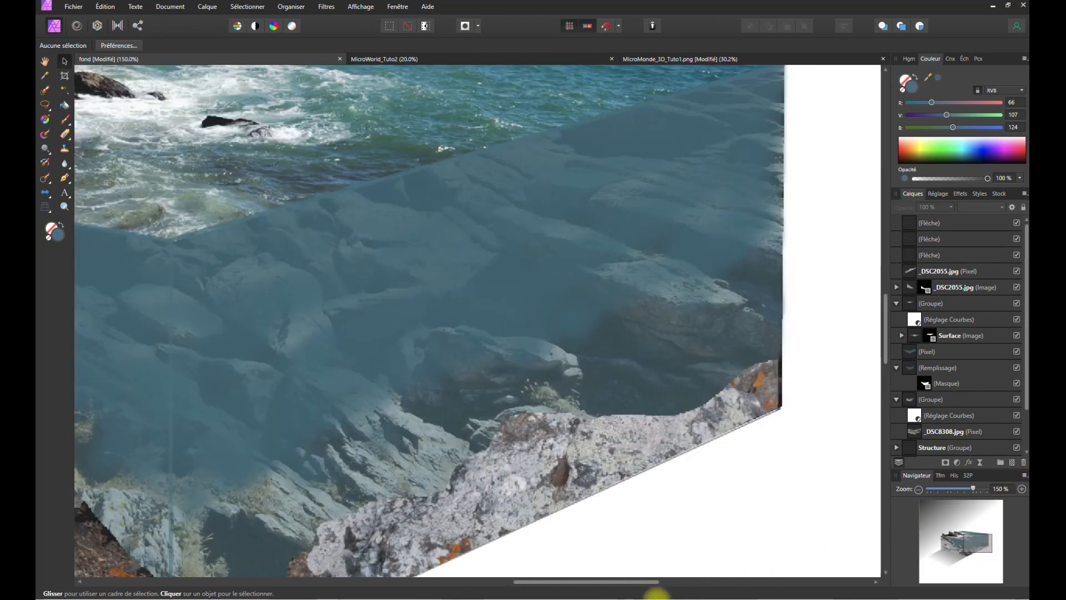
{"action": "left_click_drag", "start_coordinate": [613, 589], "coordinate": [674, 579]}
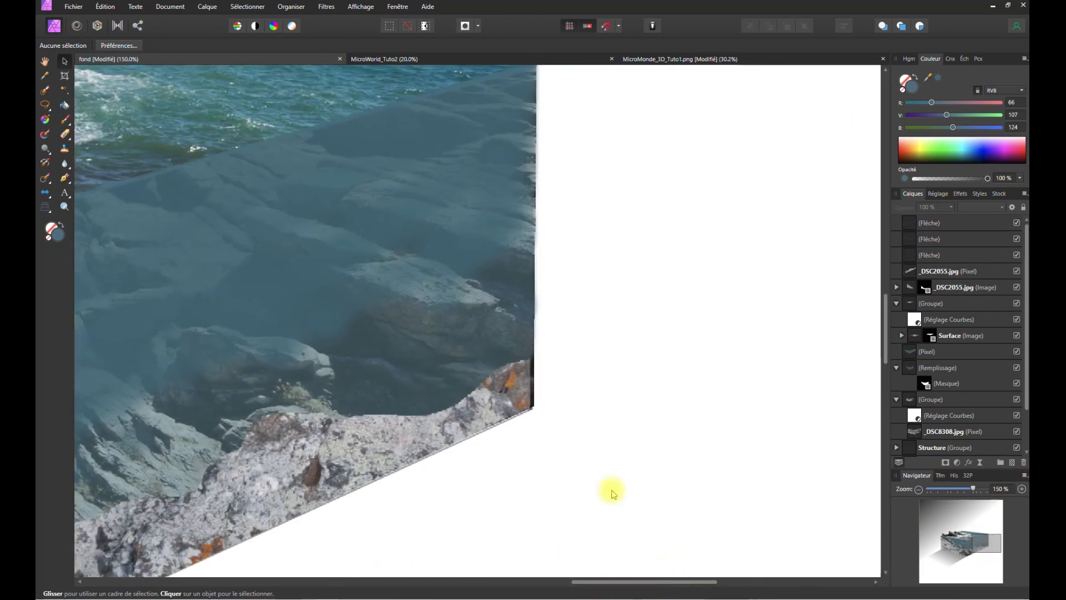
{"action": "left_click", "coordinate": [920, 305]}
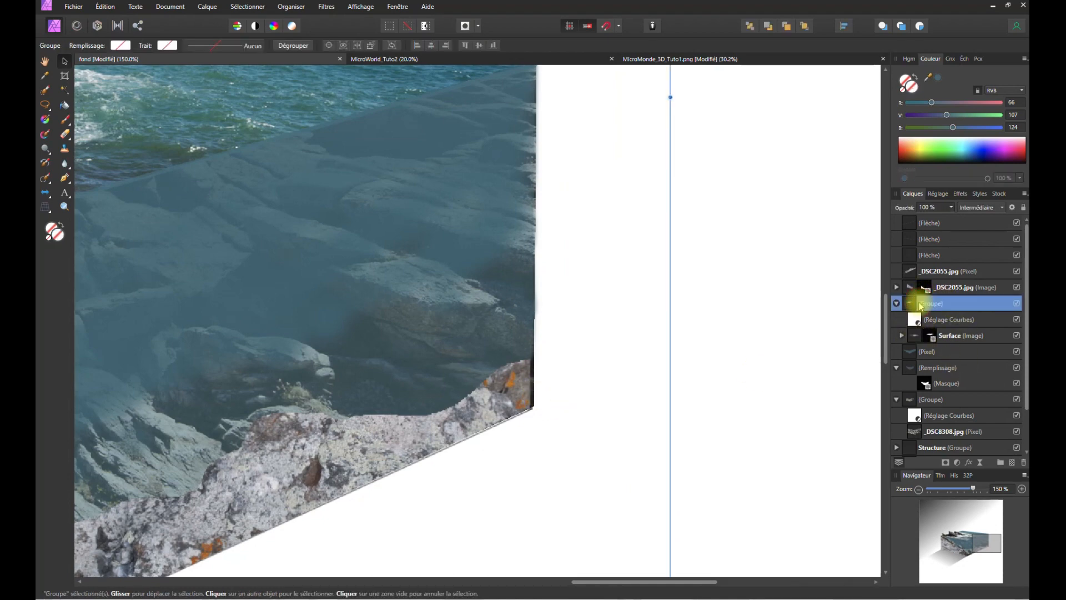
{"action": "left_click", "coordinate": [1016, 304]}
{"action": "left_click", "coordinate": [1016, 304]}
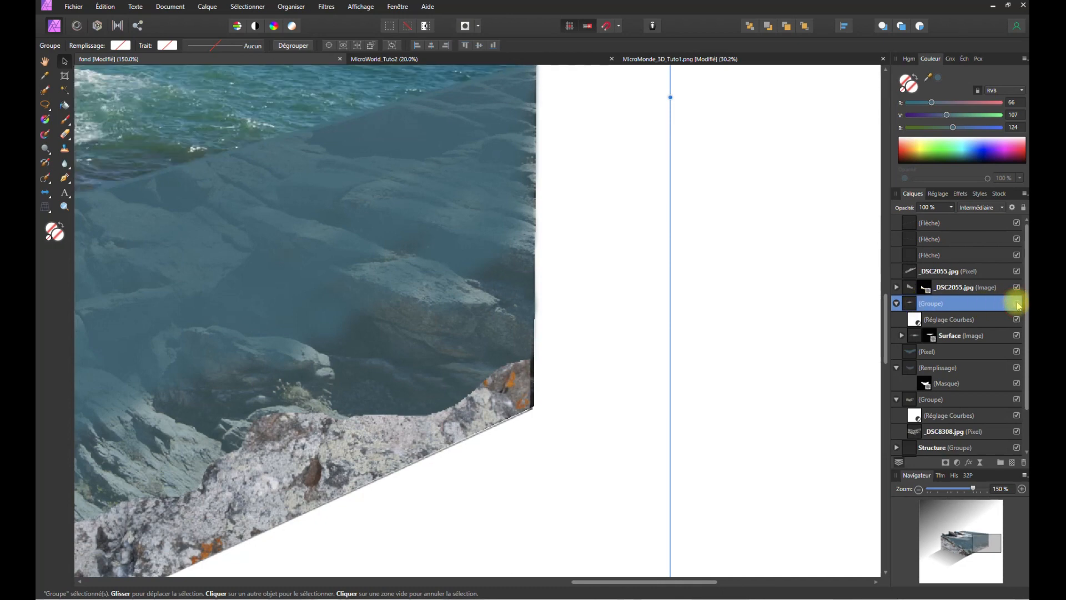
{"action": "left_click", "coordinate": [898, 369]}
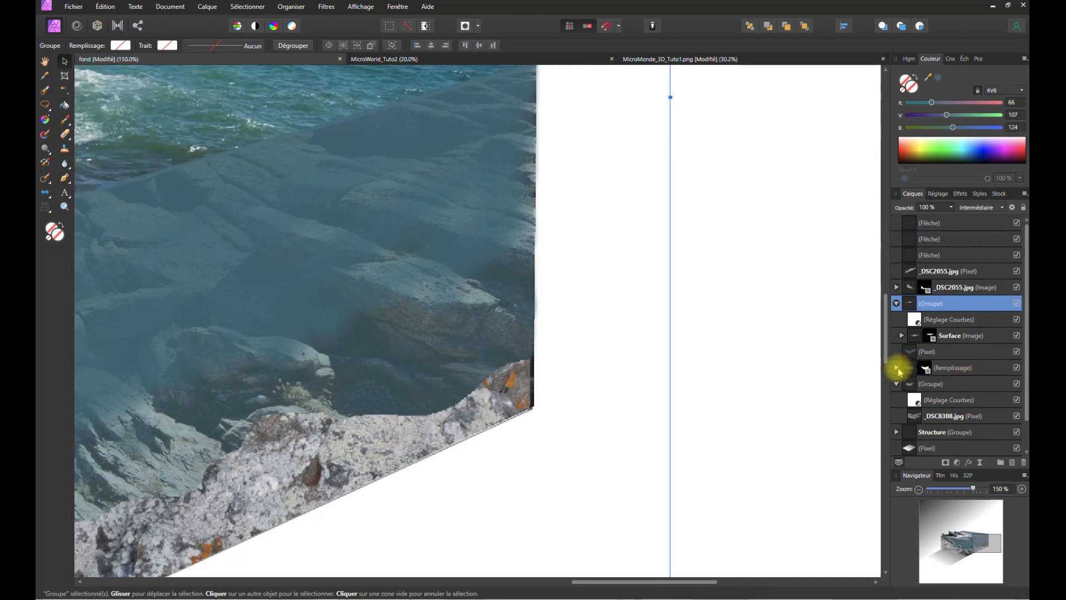
{"action": "left_click", "coordinate": [1019, 385]}
{"action": "left_click", "coordinate": [1016, 383]}
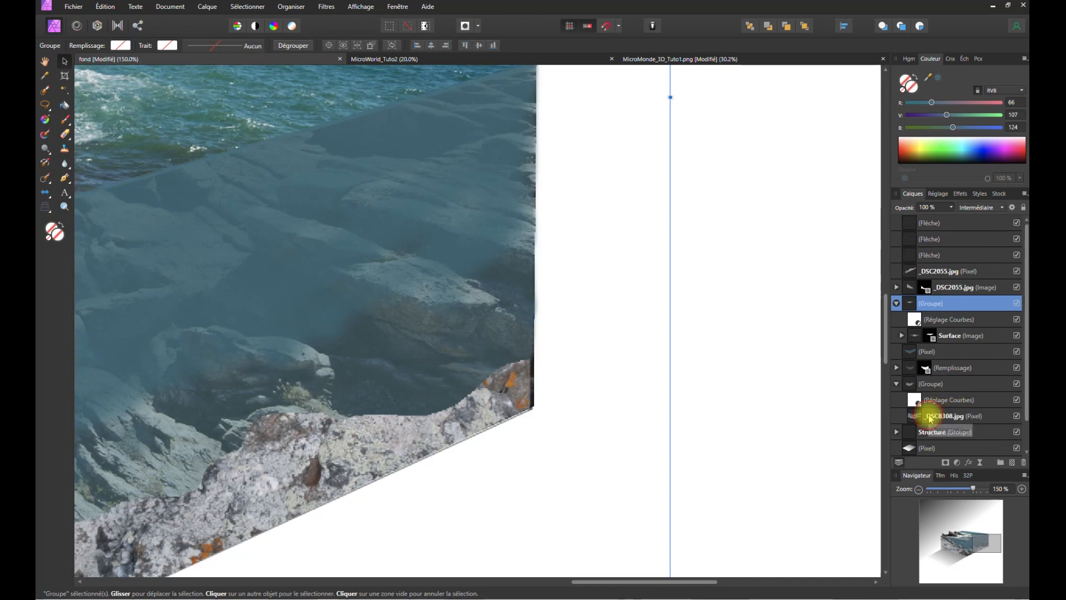
- Add a mask to the _DSC8308.jpg pixel layer inside the underwater rock group
{"action": "left_click", "coordinate": [929, 417]}
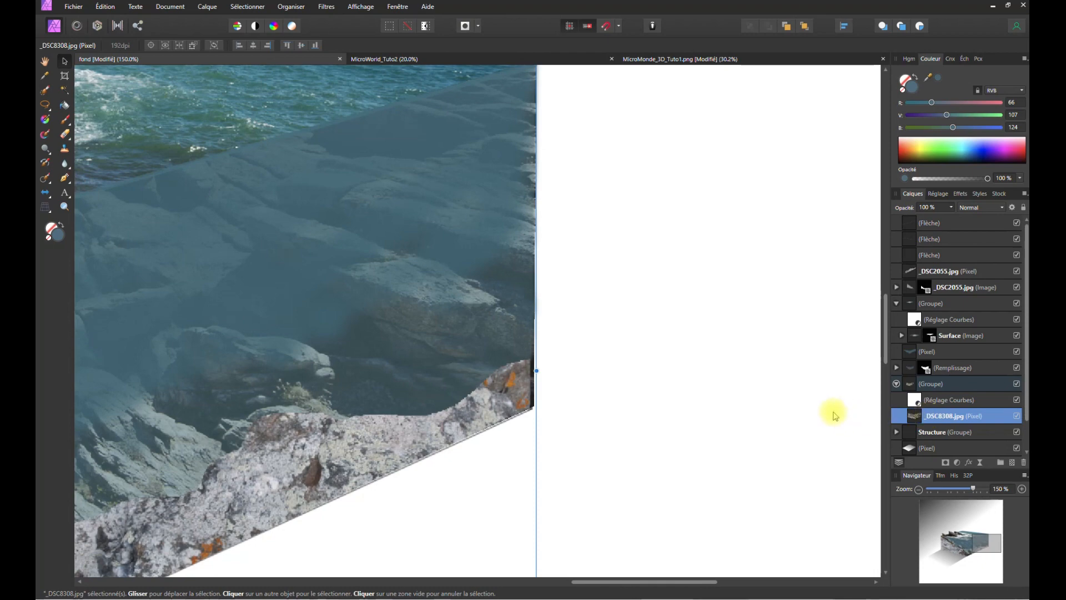
{"action": "scroll", "coordinate": [833, 414], "scroll_direction": "up", "scroll_amount": 3}
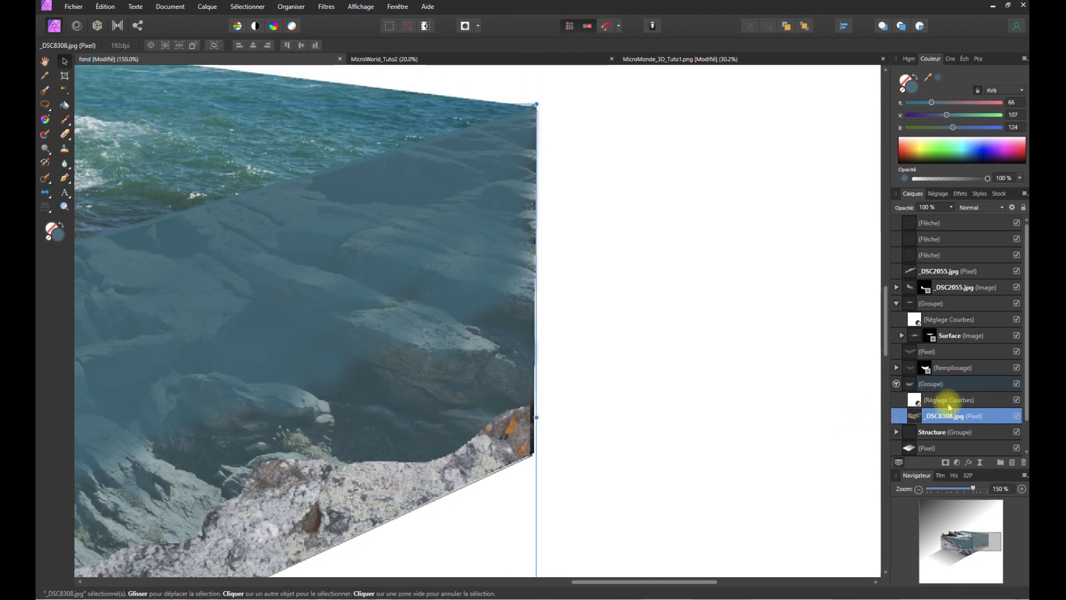
{"action": "left_click", "coordinate": [945, 463]}
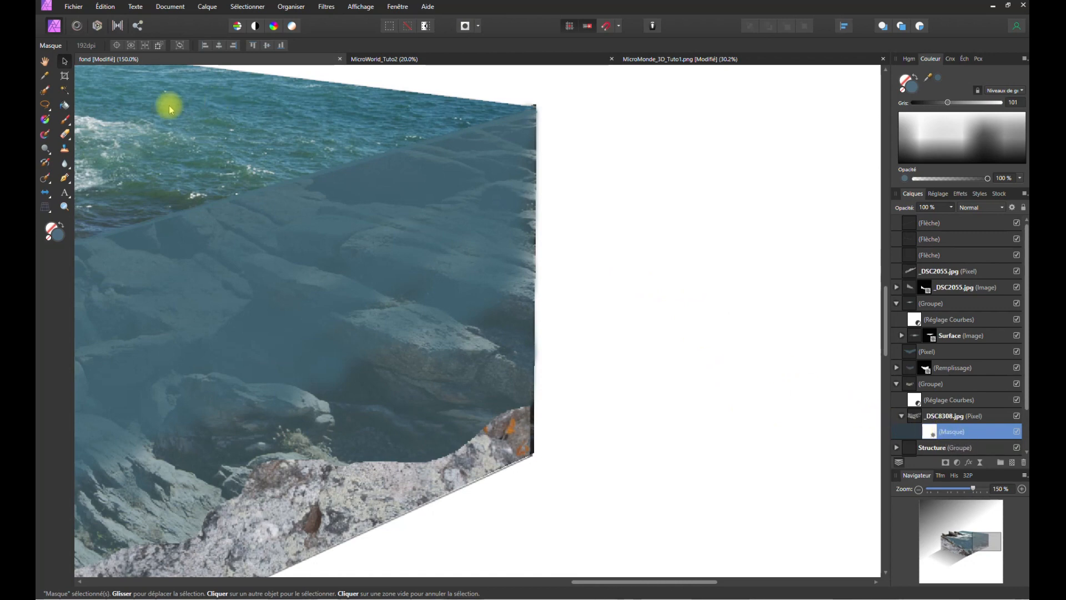
- Lasso the thin dark sliver along the block's right vertical edge, erase it from the _DSC8308.jpg layer's mask, and deselect
{"action": "left_click", "coordinate": [45, 106]}
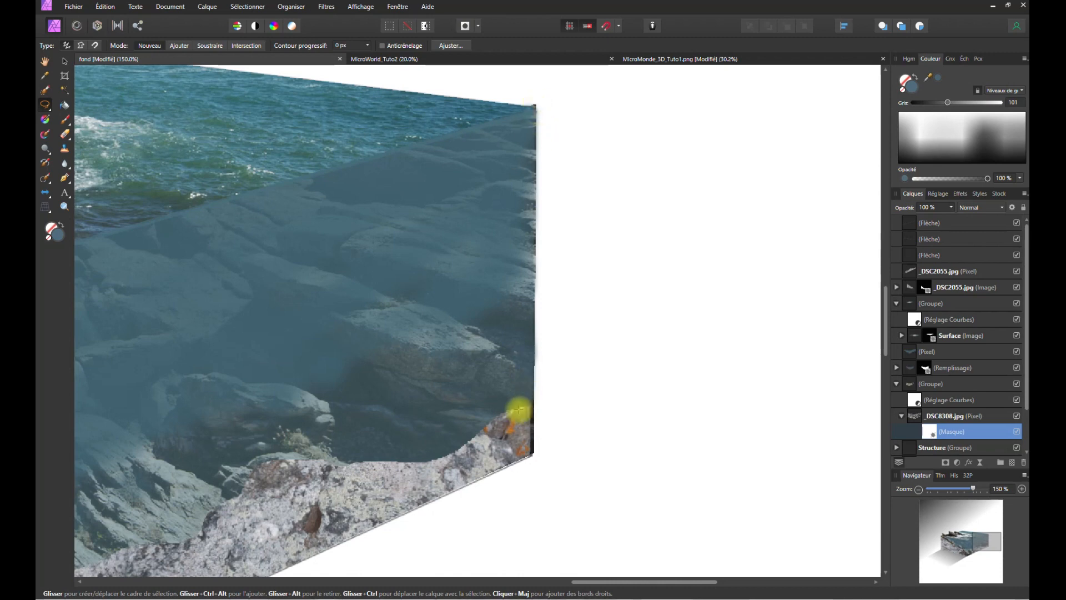
{"action": "left_click", "coordinate": [530, 458]}
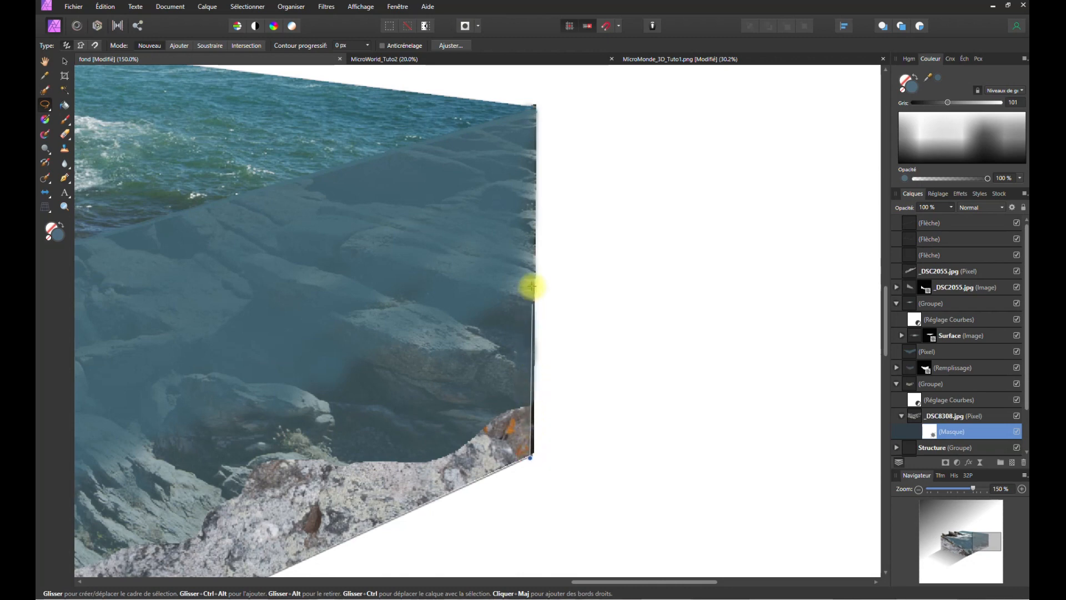
{"action": "left_click", "coordinate": [534, 102]}
{"action": "left_click", "coordinate": [609, 354]}
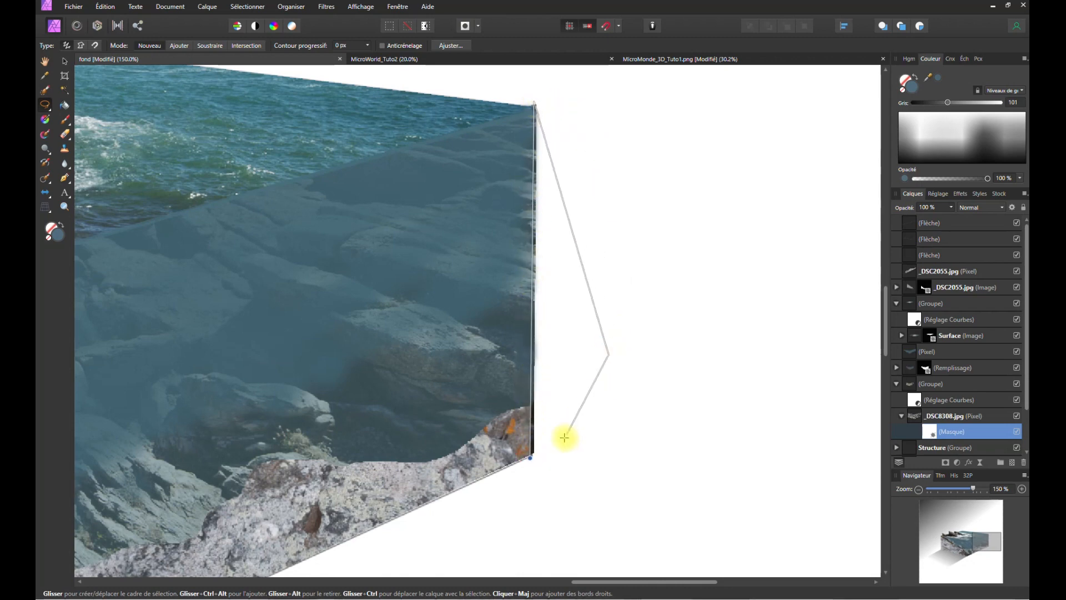
{"action": "left_click", "coordinate": [536, 463]}
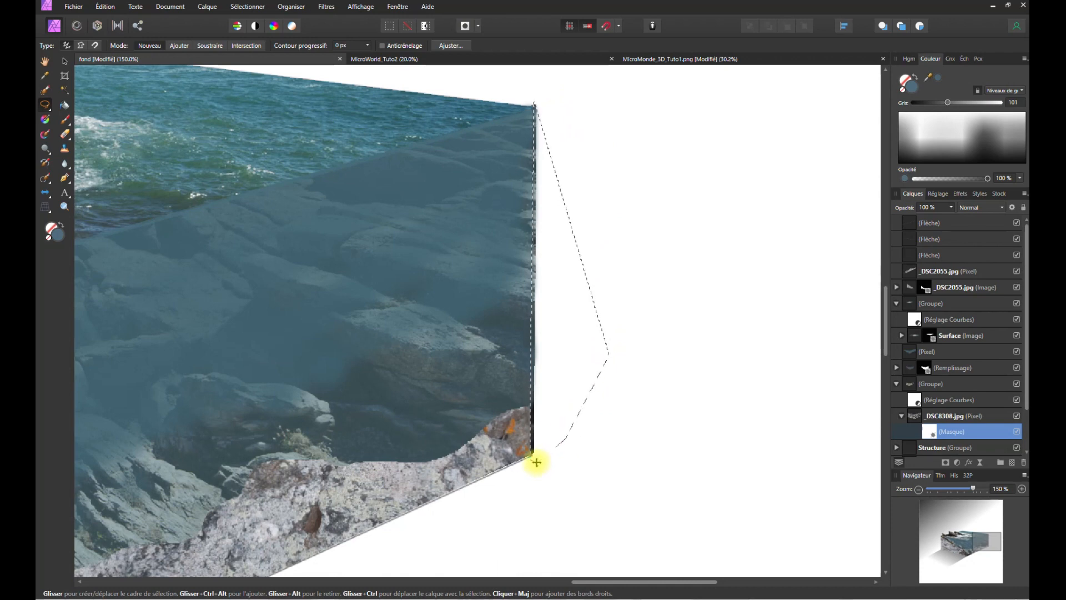
{"action": "key", "text": "Delete"}
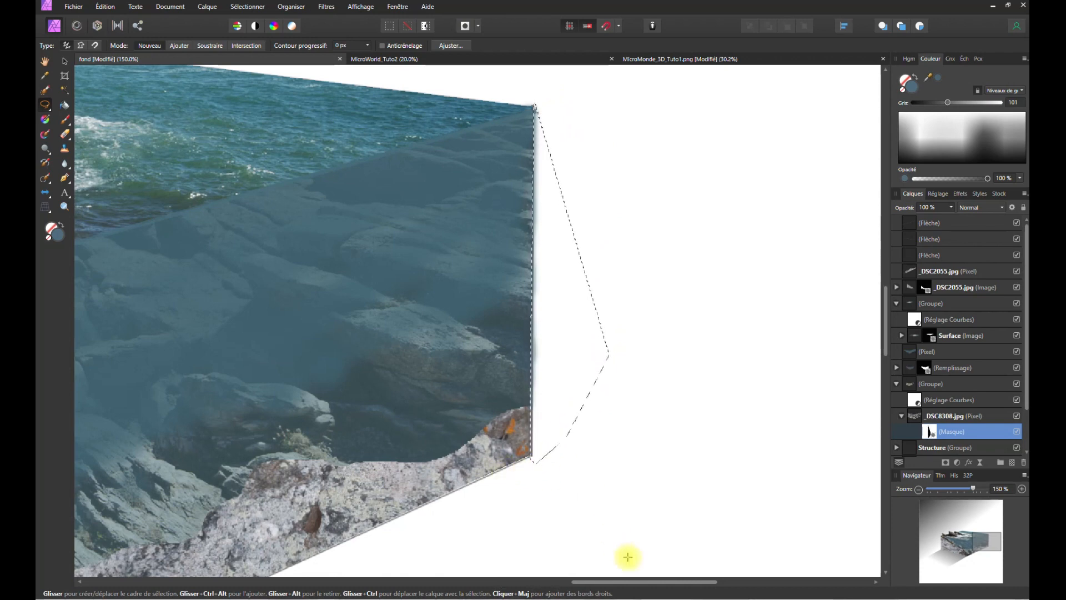
{"action": "left_click", "coordinate": [919, 489]}
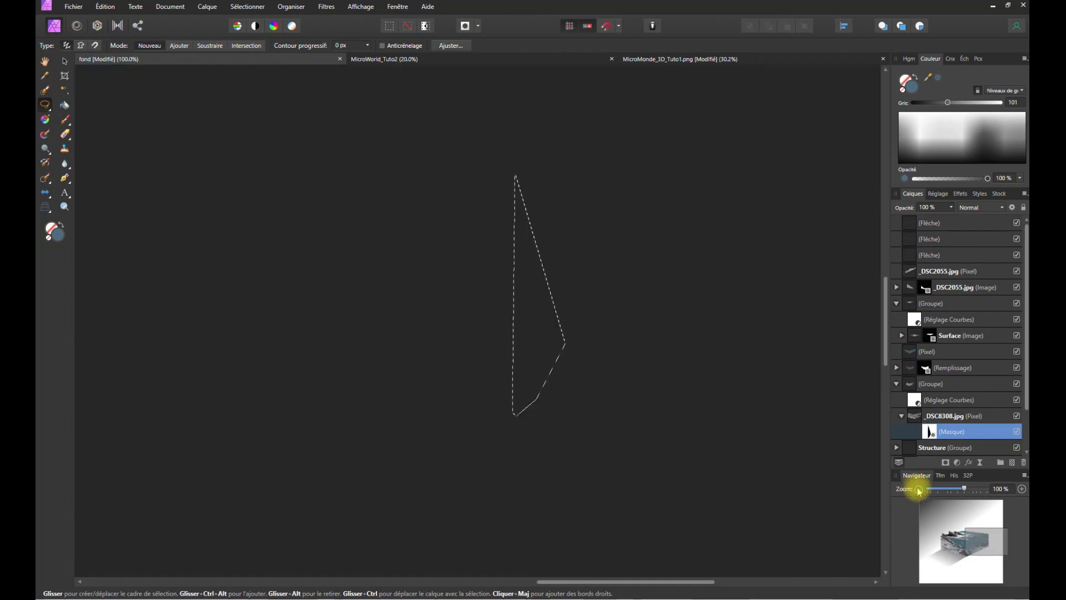
{"action": "left_click", "coordinate": [919, 489]}
{"action": "key", "text": "ctrl+d"}
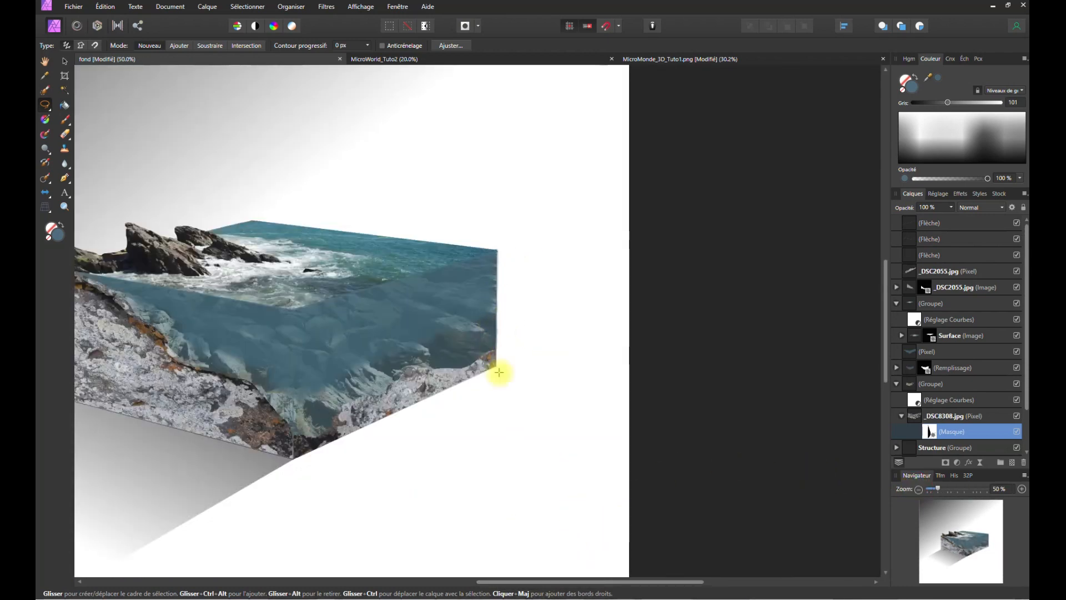
- Hide the ground shadow's pixel layer below the Structure group
{"action": "left_click_drag", "start_coordinate": [544, 582], "coordinate": [392, 581]}
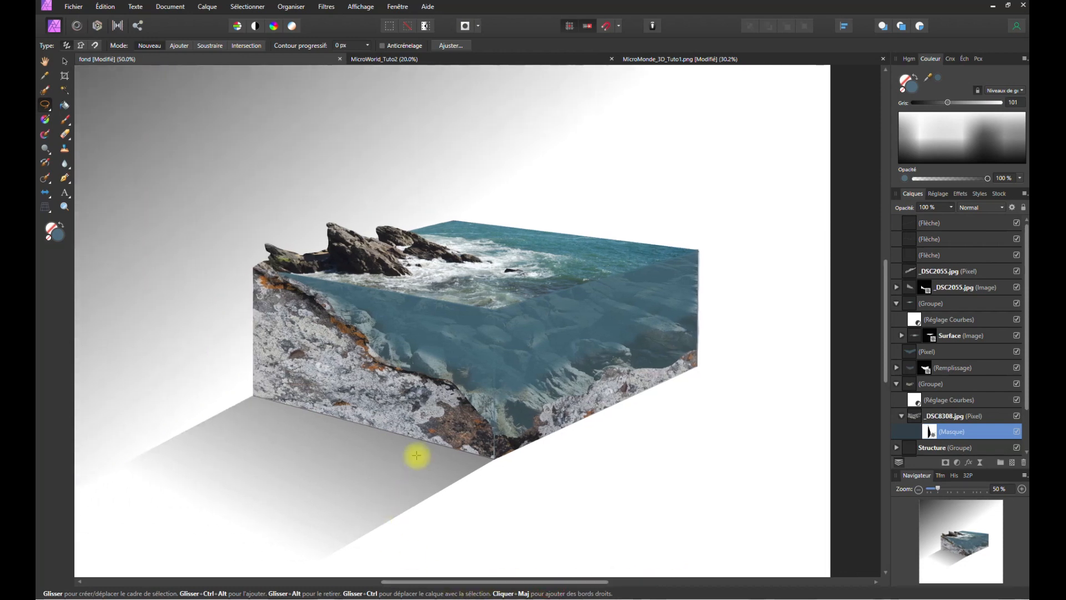
{"action": "left_click", "coordinate": [919, 490]}
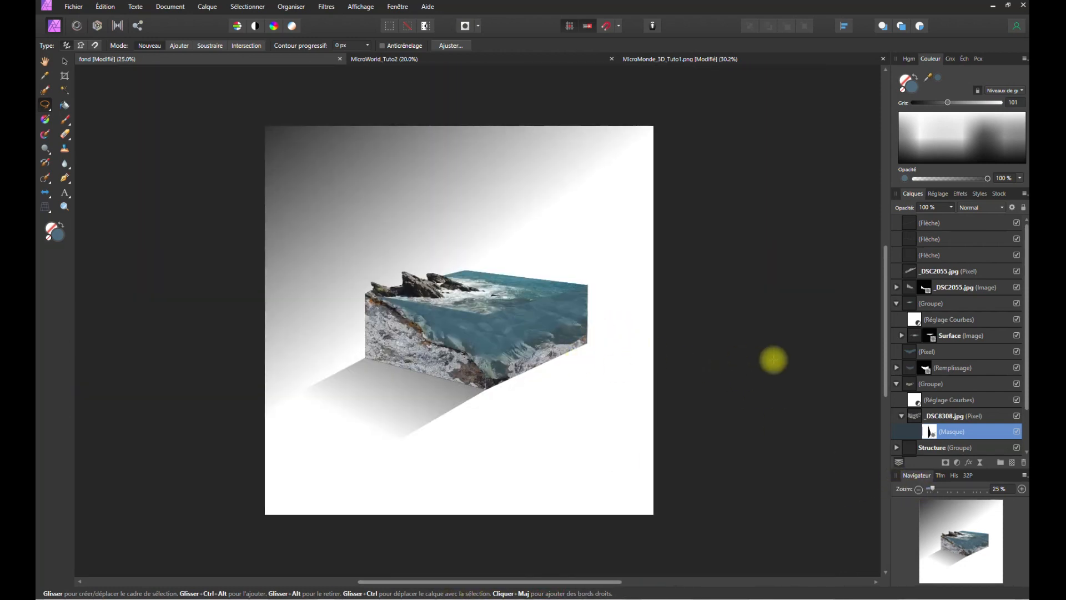
{"action": "scroll", "coordinate": [1021, 355], "scroll_direction": "down", "scroll_amount": 3}
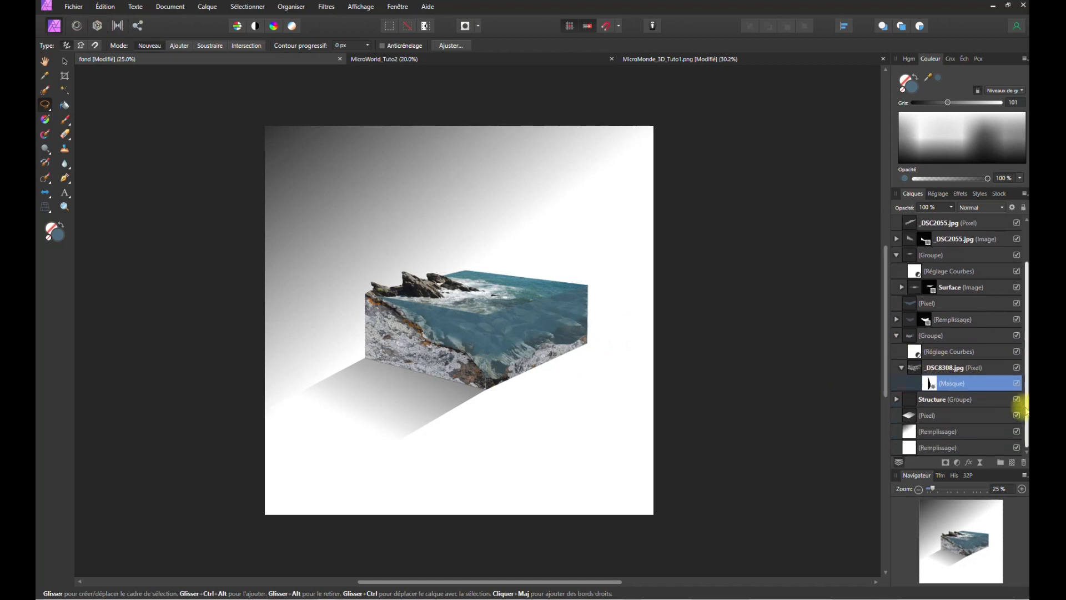
{"action": "left_click", "coordinate": [1014, 417]}
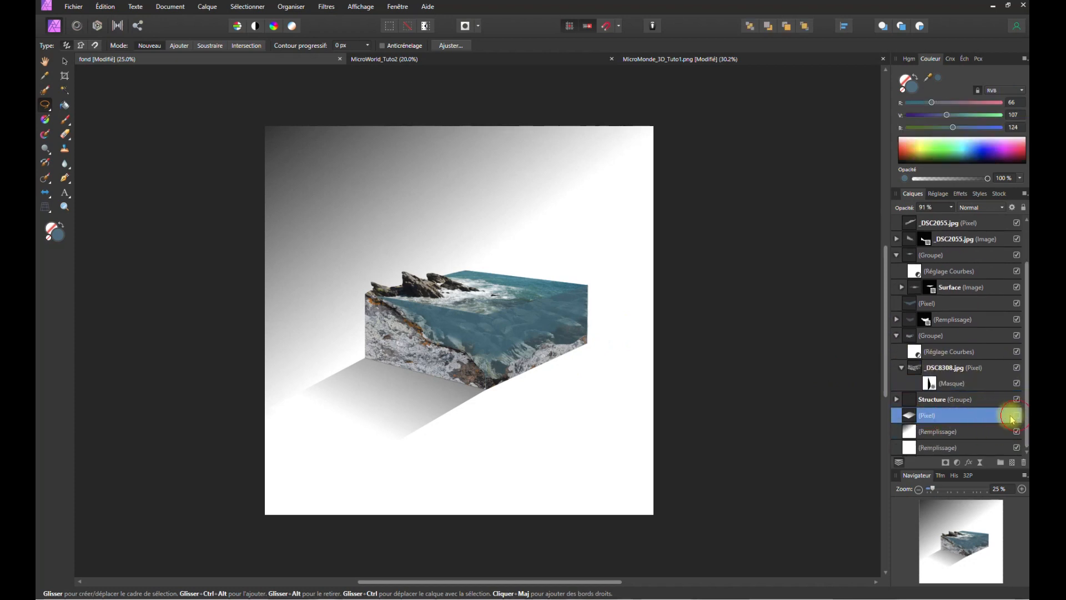
{"action": "left_click", "coordinate": [1016, 416]}
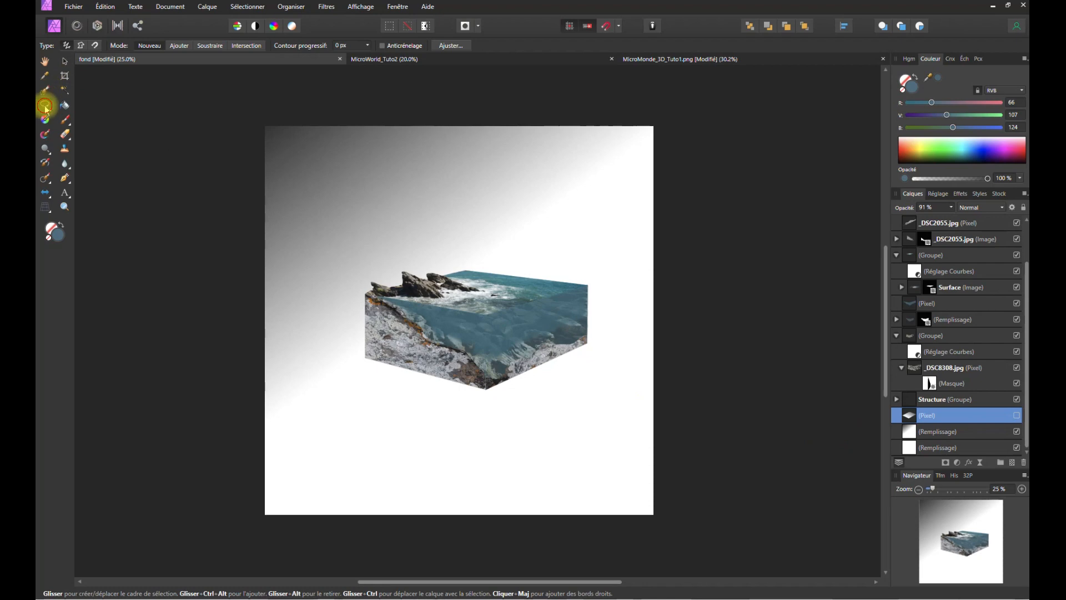
{"action": "left_click", "coordinate": [1021, 489]}
{"action": "left_click_drag", "start_coordinate": [594, 422], "coordinate": [507, 295]}
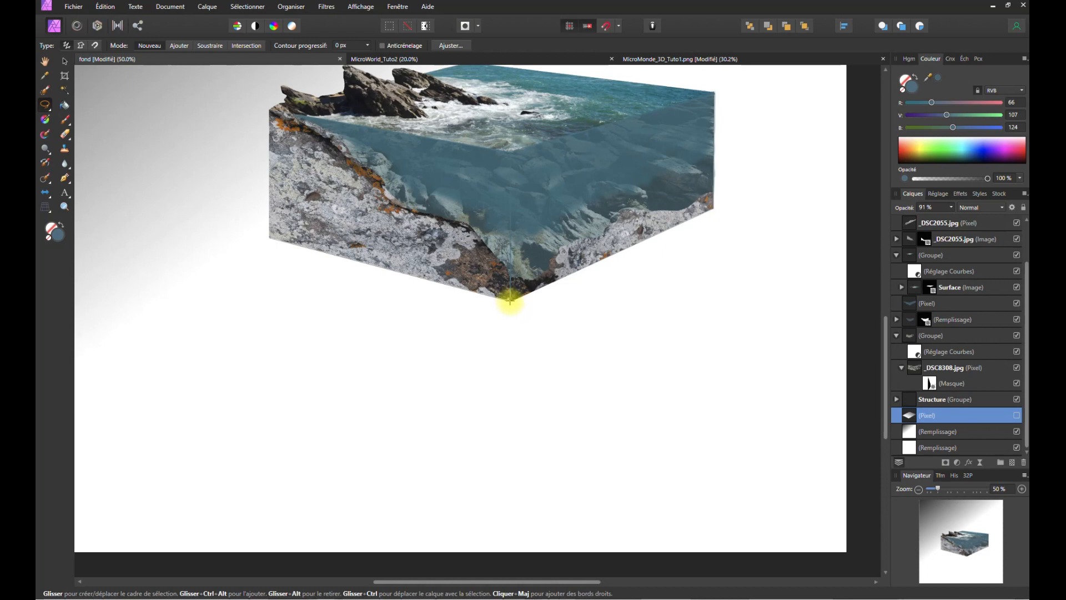
{"action": "left_click", "coordinate": [509, 300]}
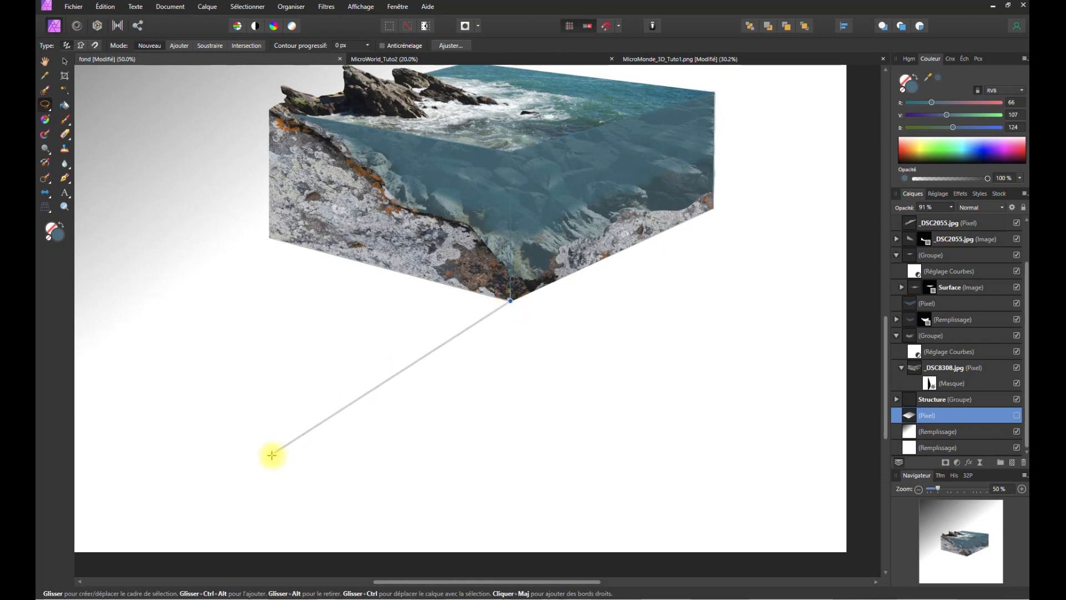
{"action": "left_click", "coordinate": [197, 486]}
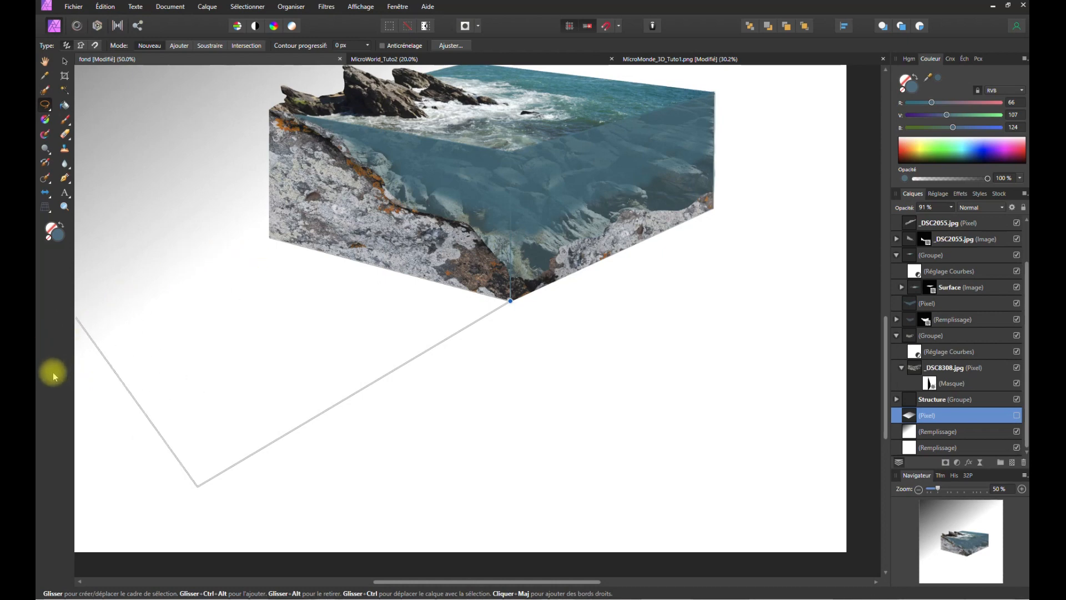
{"action": "double_click", "coordinate": [93, 398]}
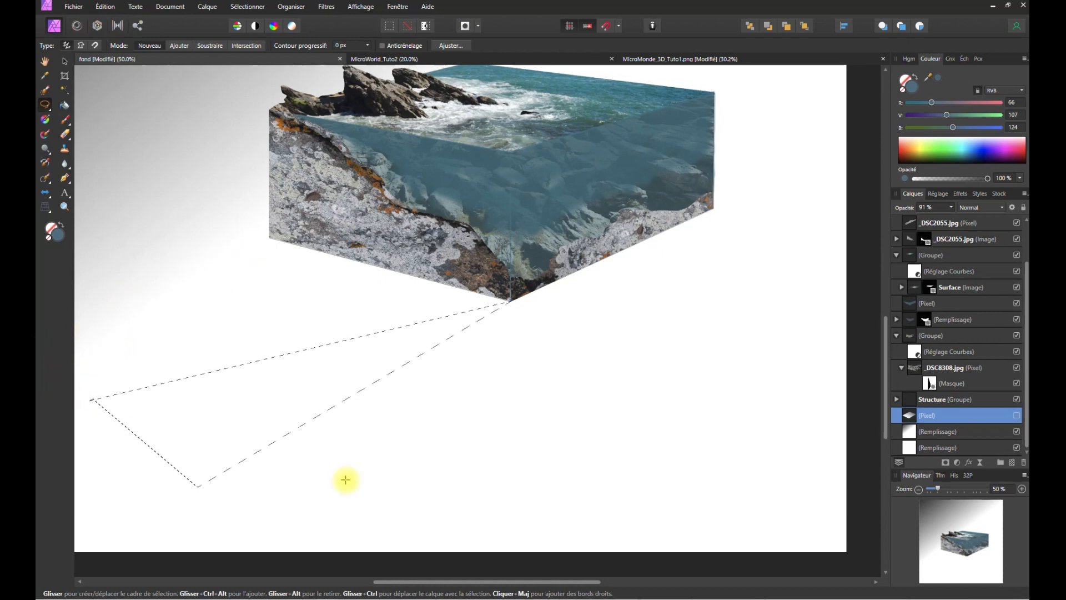
{"action": "left_click_drag", "start_coordinate": [483, 581], "coordinate": [452, 582]}
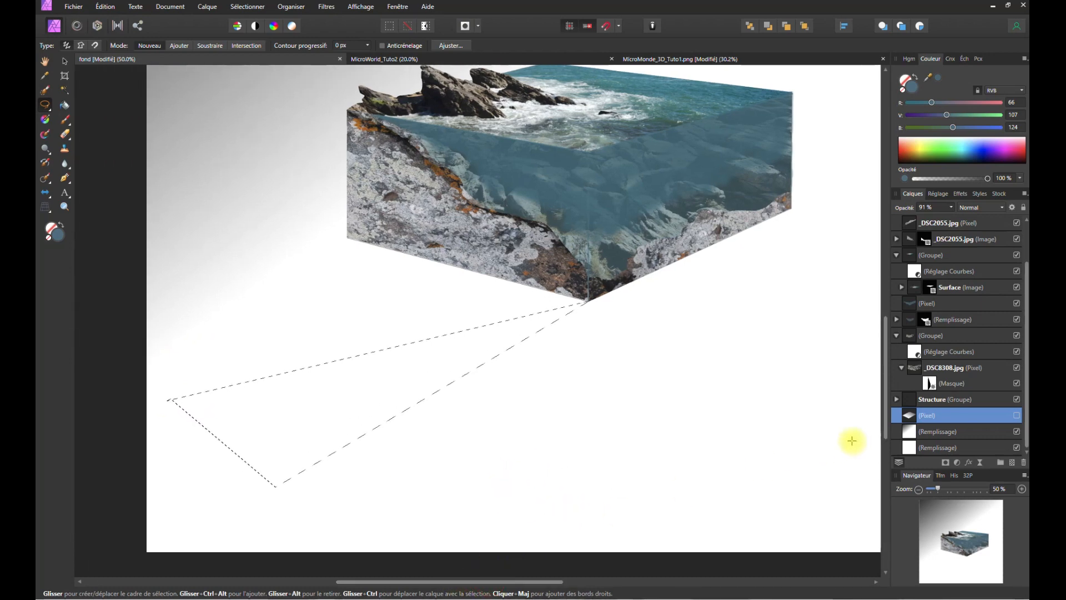
{"action": "key", "text": "ctrl+z"}
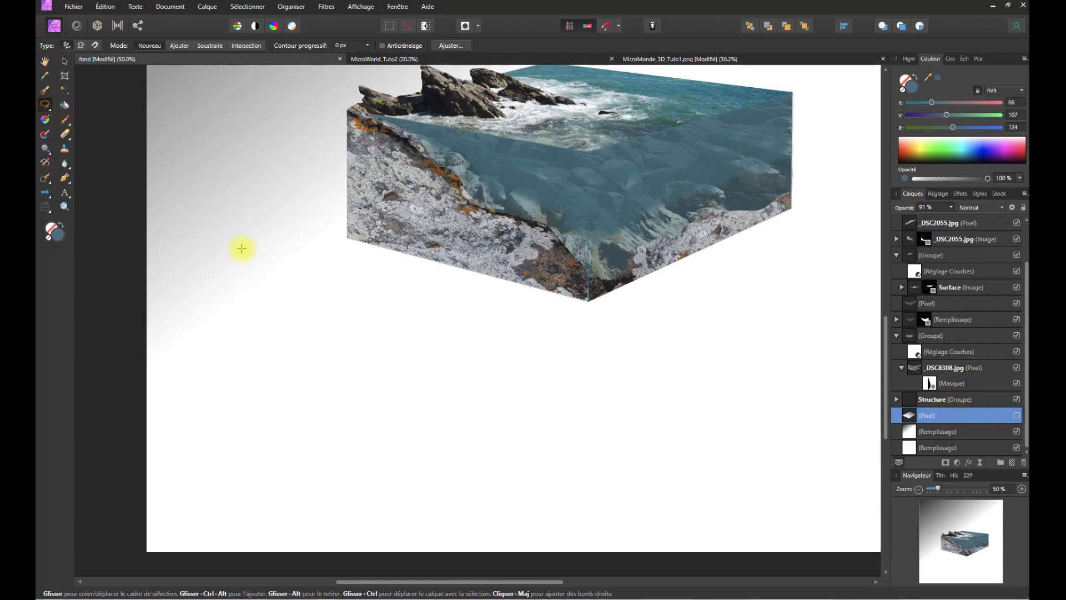
- Lasso a new ground shadow area from the block's front bottom corner out to the canvas's left edge and back to its left bottom corner
{"action": "left_click", "coordinate": [588, 302]}
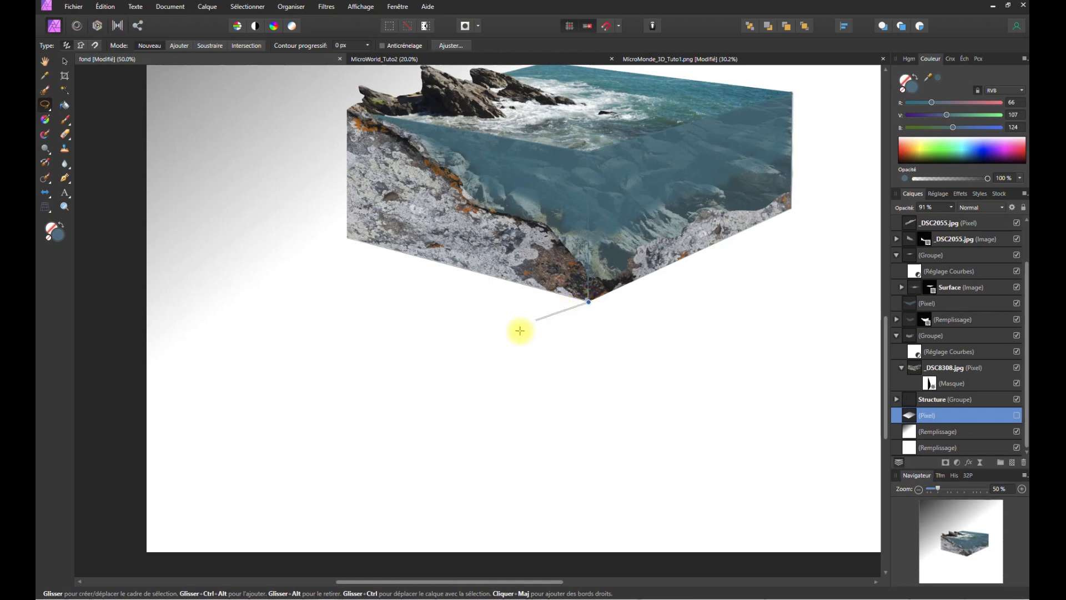
{"action": "left_click", "coordinate": [268, 450]}
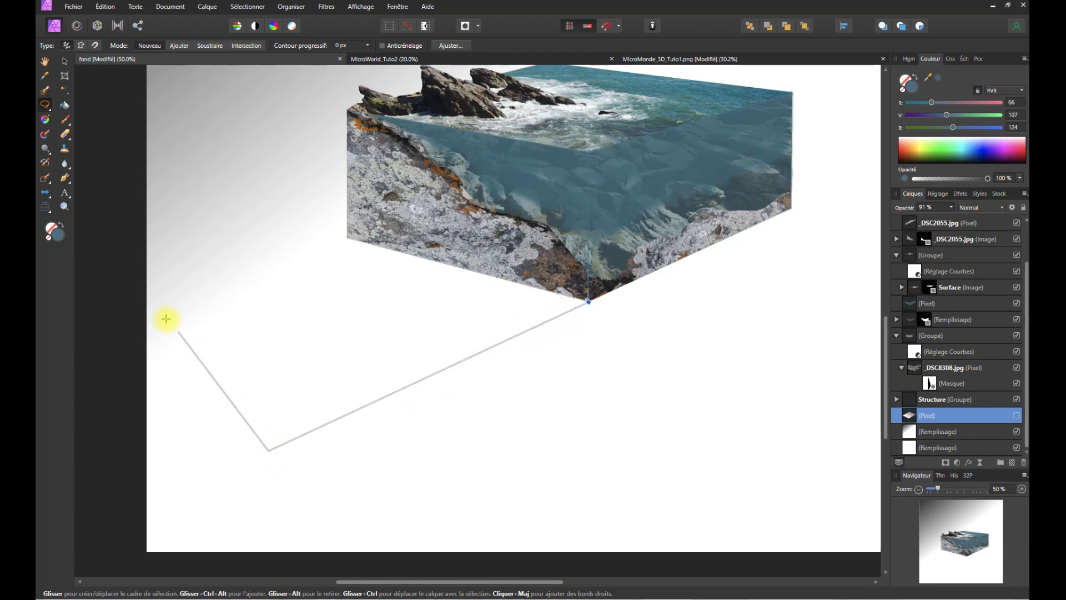
{"action": "left_click", "coordinate": [148, 351]}
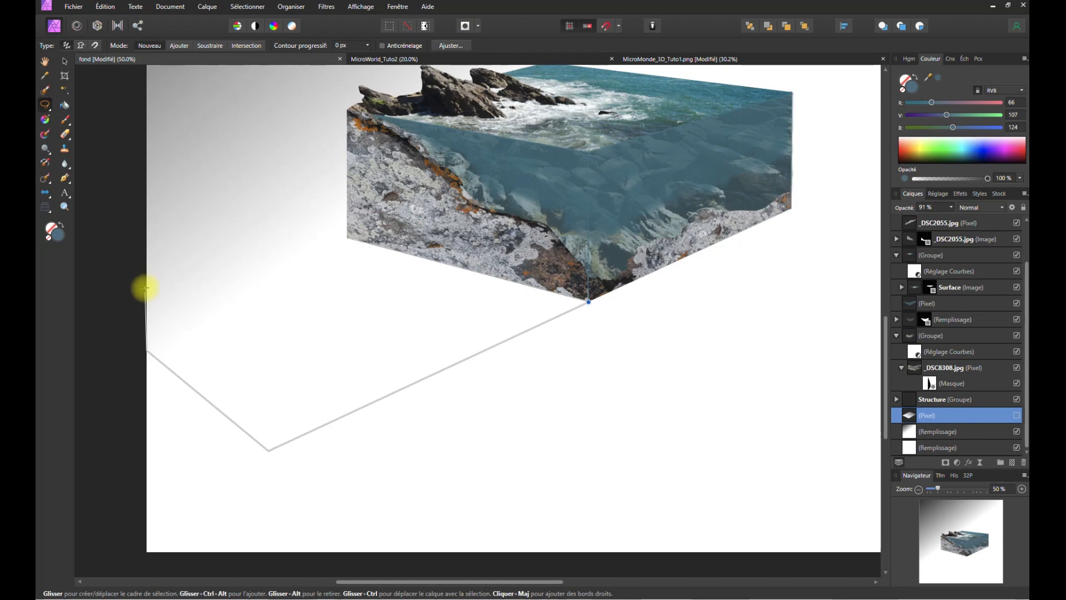
{"action": "left_click", "coordinate": [145, 291]}
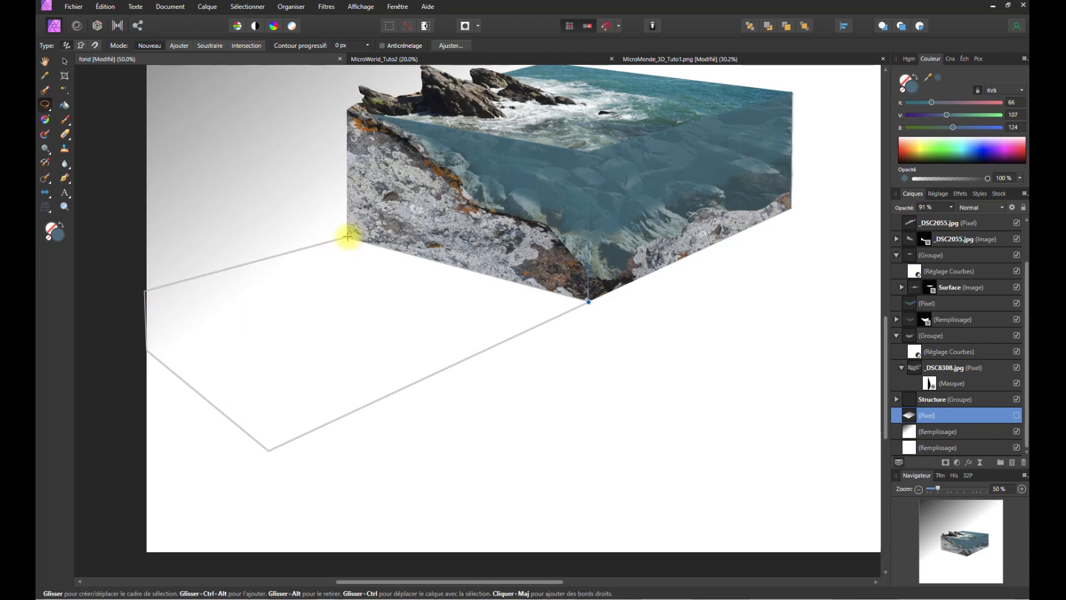
{"action": "mouse_move", "coordinate": [348, 238]}
{"action": "left_mouse_down"}
{"action": "mouse_move", "coordinate": [427, 227]}
{"action": "mouse_move", "coordinate": [539, 260]}
{"action": "left_mouse_up"}
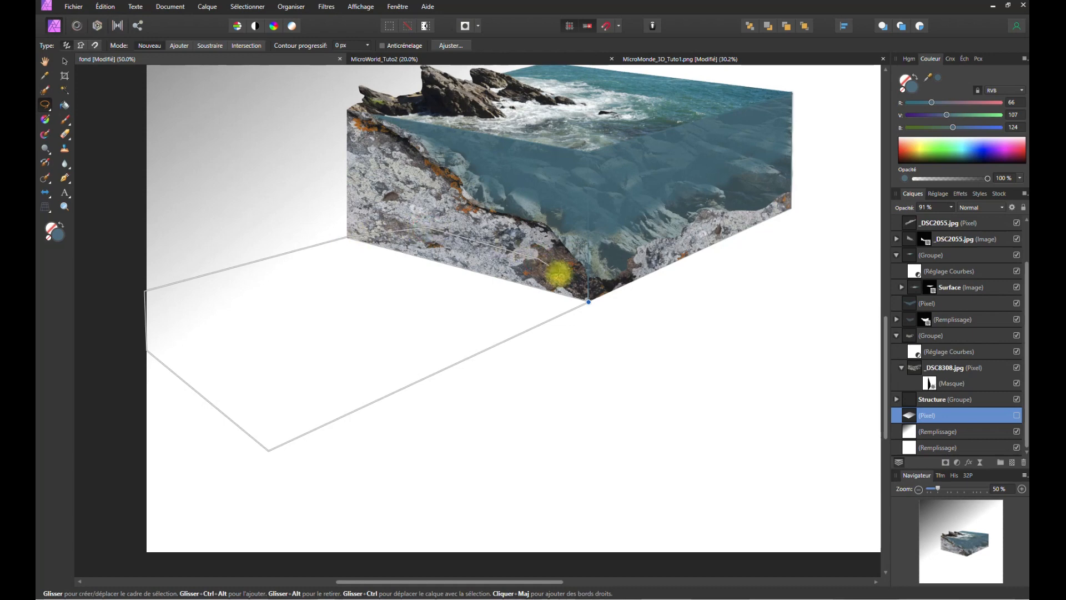
{"action": "left_click_drag", "start_coordinate": [588, 303], "coordinate": [588, 303]}
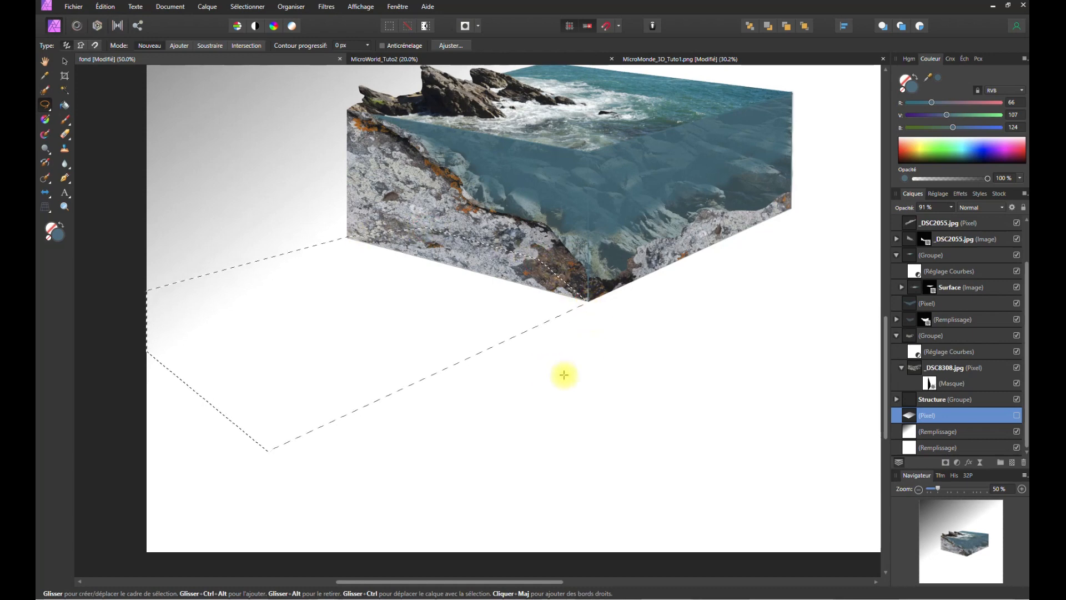
- Try to fill the shadow selection with a recent linear gradient on the hidden shadow pixel layer, running from the block's left face outward
{"action": "left_click", "coordinate": [45, 136]}
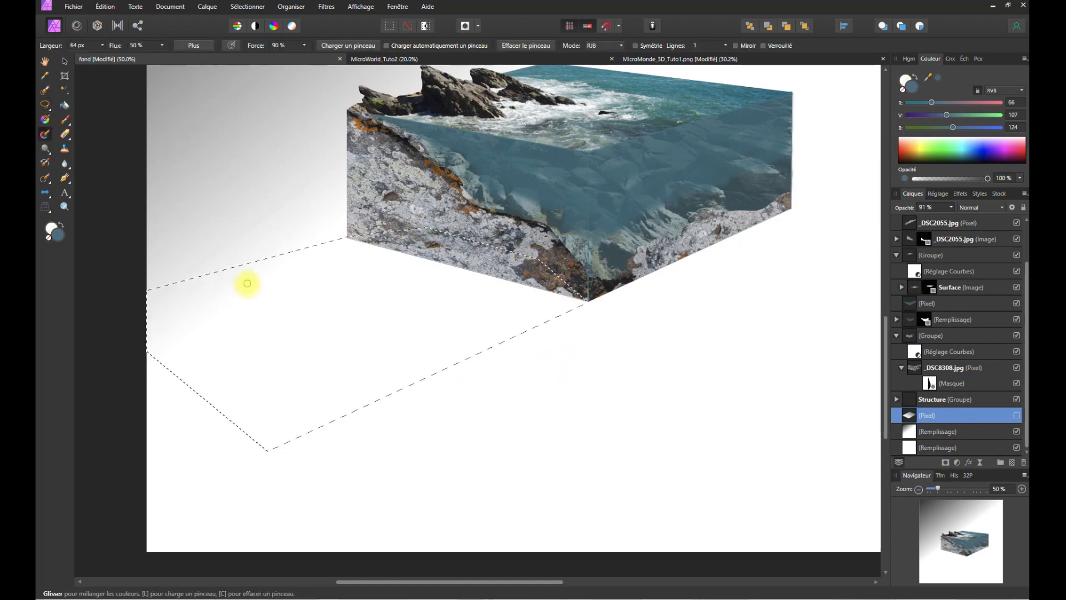
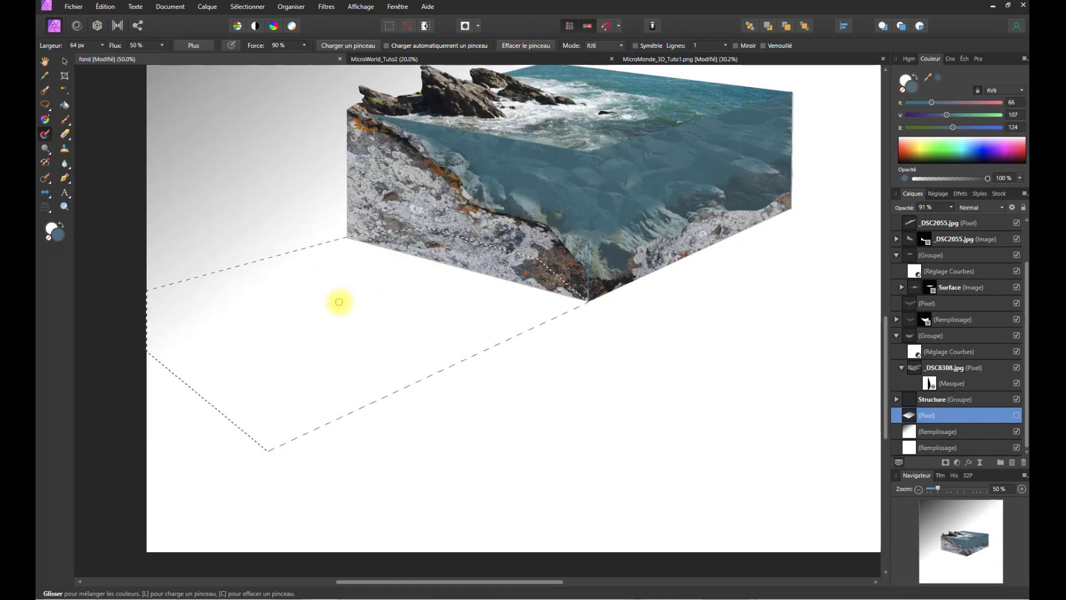
{"action": "left_click", "coordinate": [44, 119]}
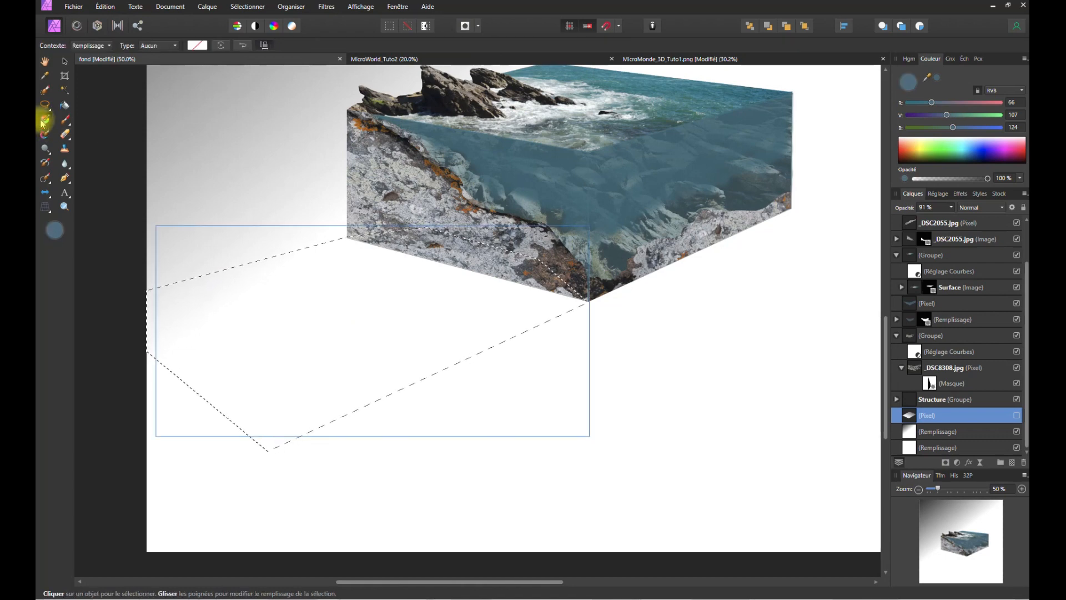
{"action": "left_click", "coordinate": [197, 45]}
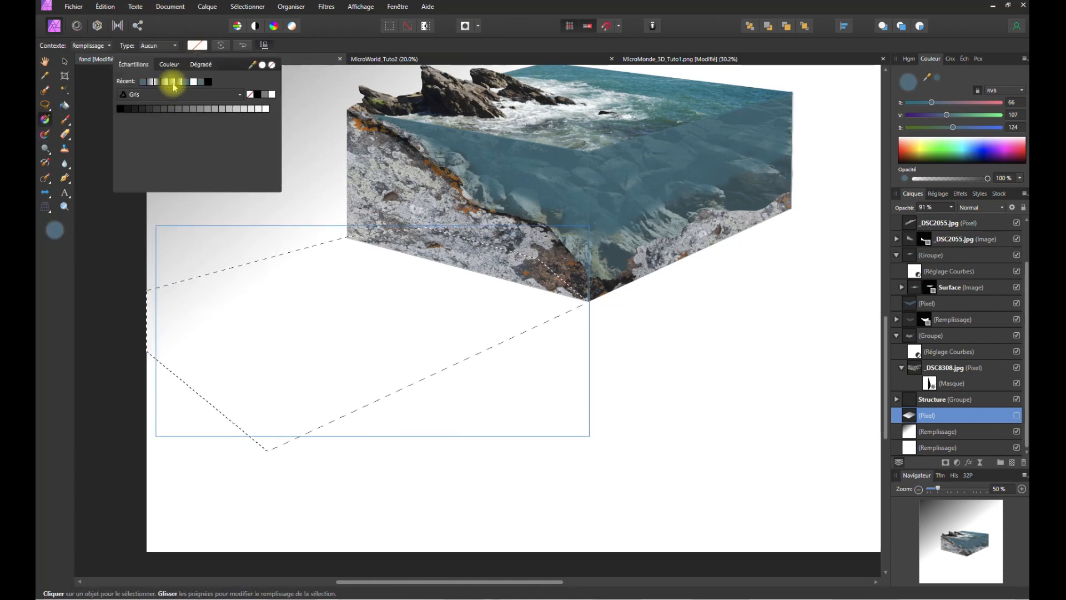
{"action": "left_click", "coordinate": [174, 84]}
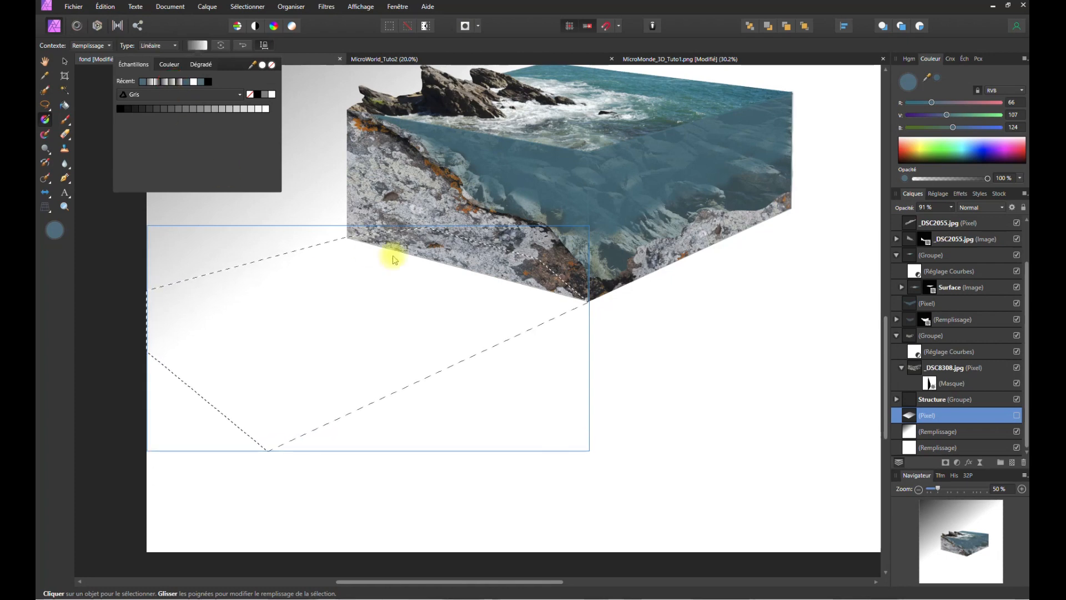
{"action": "left_click_drag", "start_coordinate": [464, 246], "coordinate": [390, 282]}
{"action": "left_click_drag", "start_coordinate": [299, 320], "coordinate": [299, 318]}
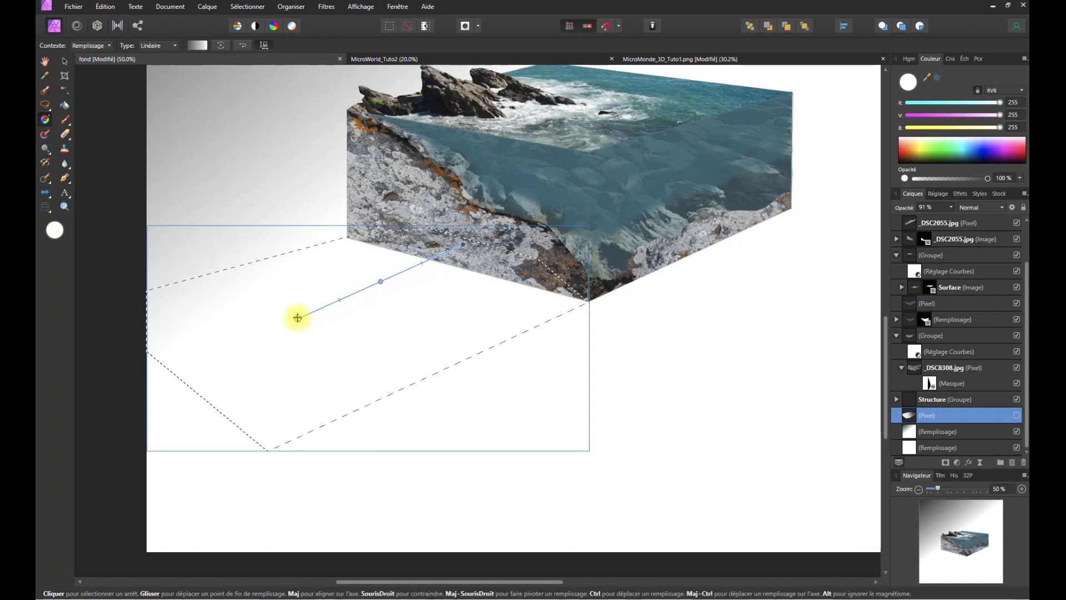
- Delete the hidden ground shadow pixel layer below the Structure group
{"action": "left_click", "coordinate": [929, 401]}
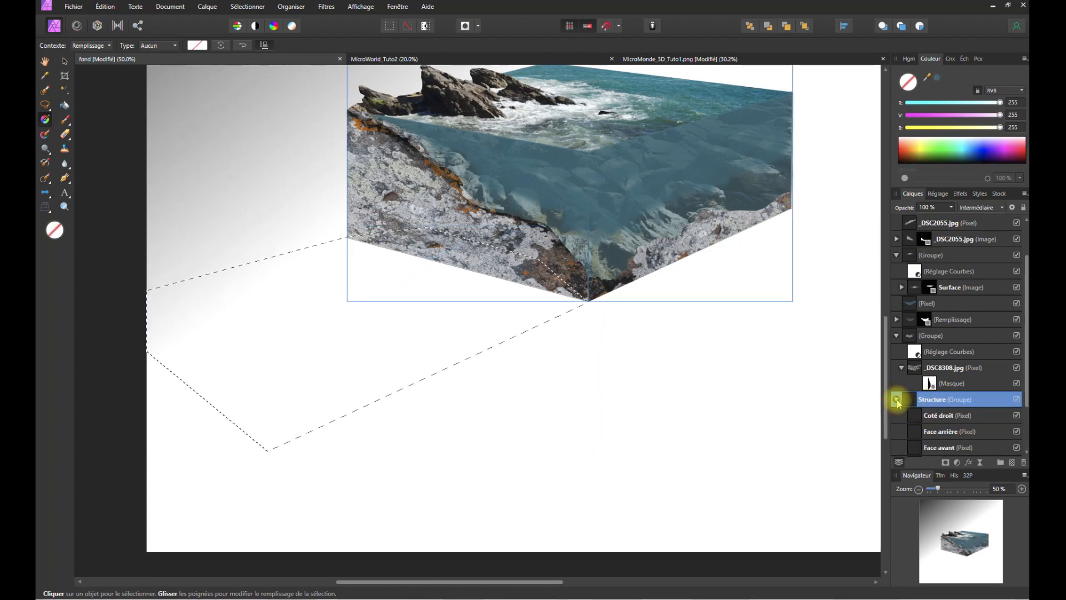
{"action": "left_click", "coordinate": [920, 417]}
{"action": "right_click", "coordinate": [938, 417]}
{"action": "left_click", "coordinate": [868, 213]}
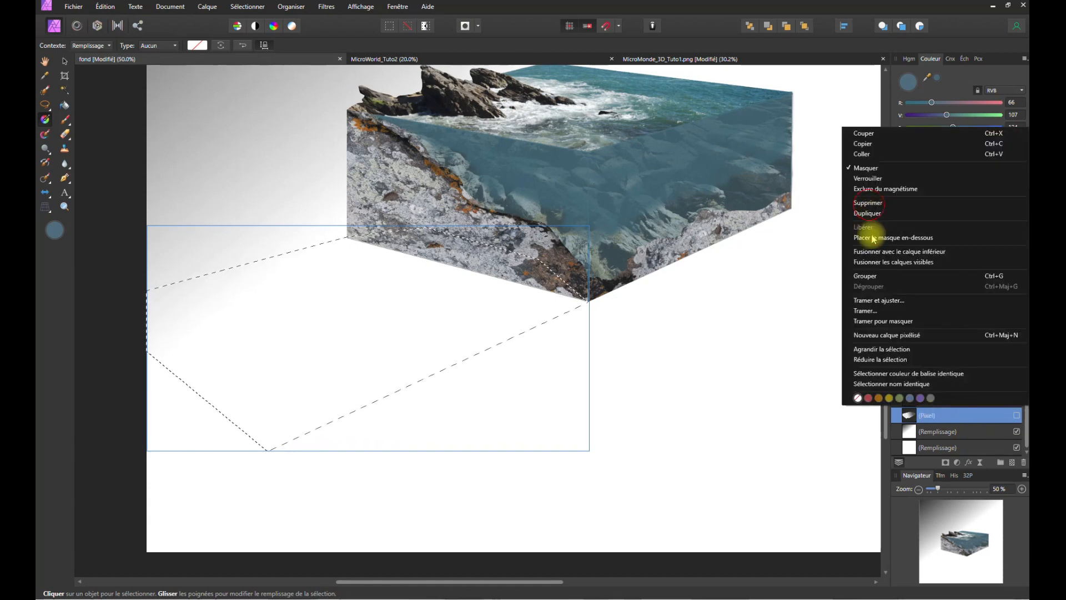
- Add a pixel layer just above the gradient background fill and fill the shadow selection with a black-to-white linear gradient from the block outward
{"action": "left_click", "coordinate": [945, 431]}
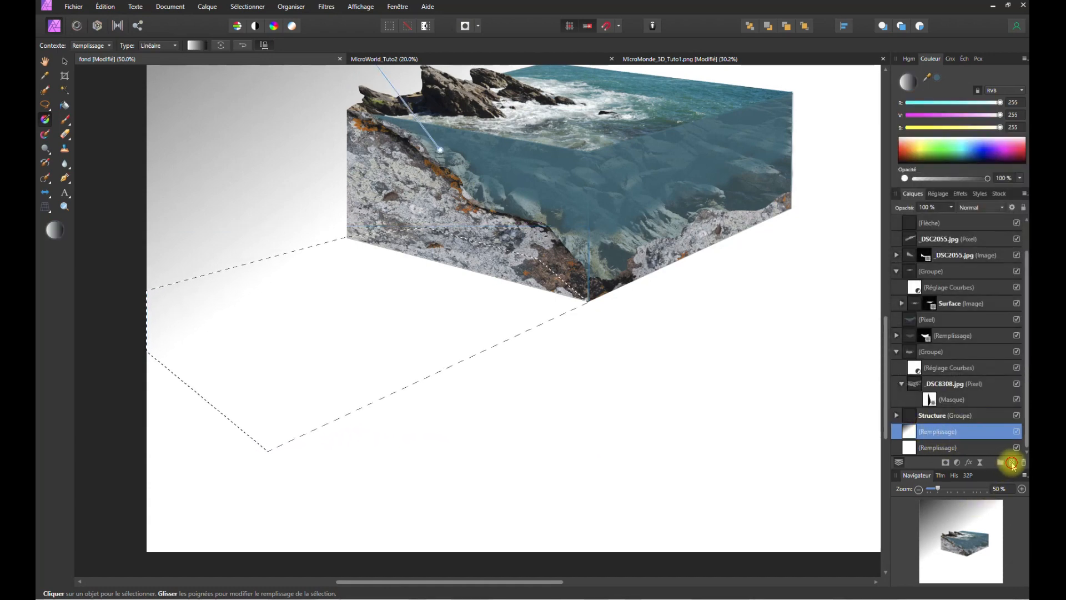
{"action": "left_click", "coordinate": [1012, 461]}
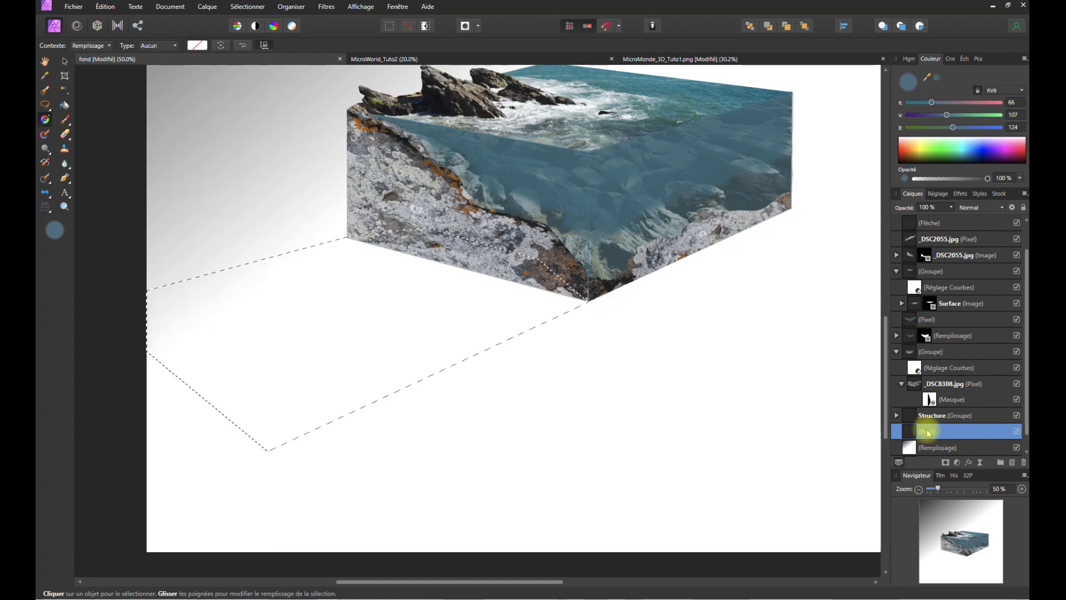
{"action": "left_click", "coordinate": [459, 248]}
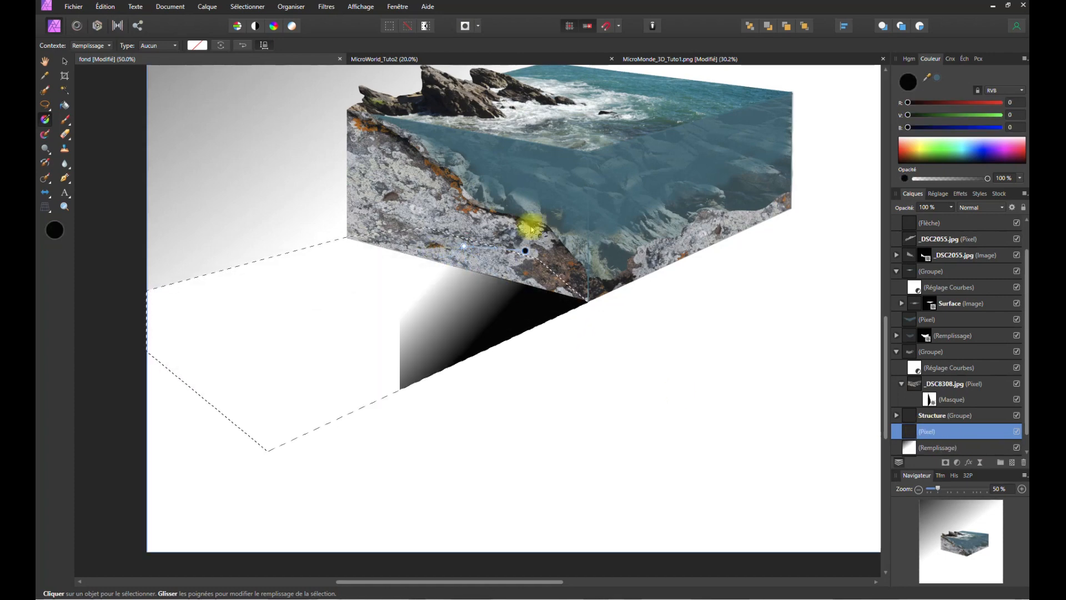
{"action": "left_click_drag", "start_coordinate": [526, 210], "coordinate": [356, 343]}
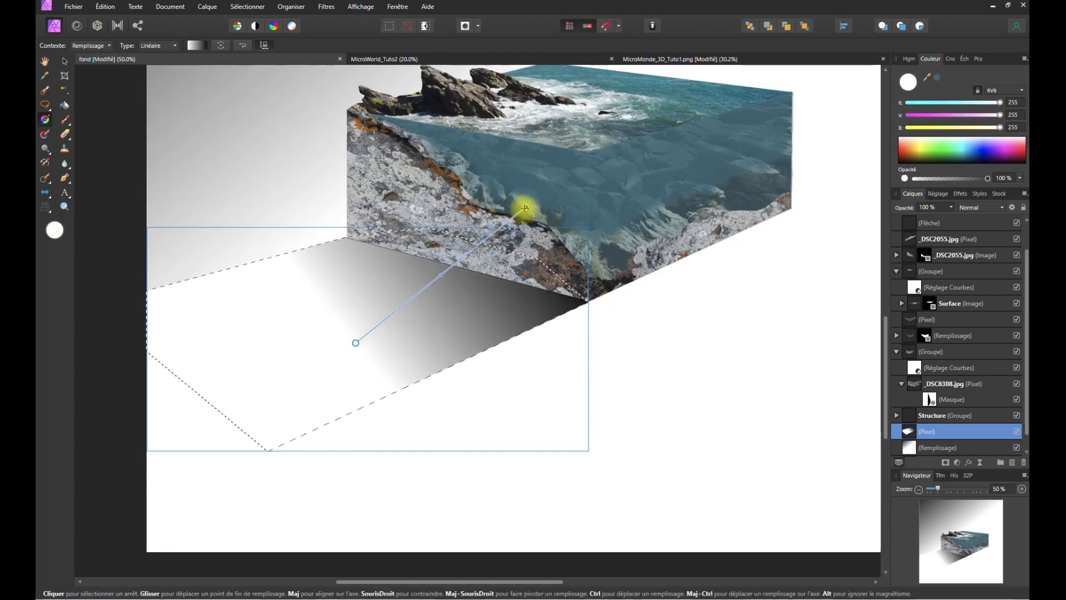
- Reposition the shadow gradient with its black end on the block's left rock face and its white end out on the ground
{"action": "left_click", "coordinate": [516, 208]}
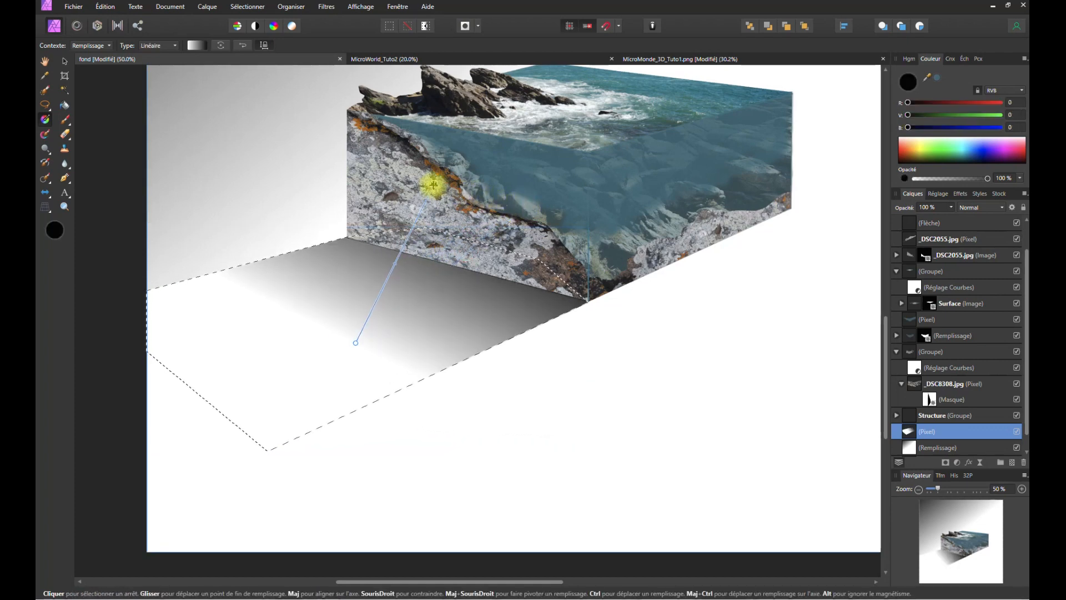
{"action": "left_click_drag", "start_coordinate": [434, 185], "coordinate": [433, 184]}
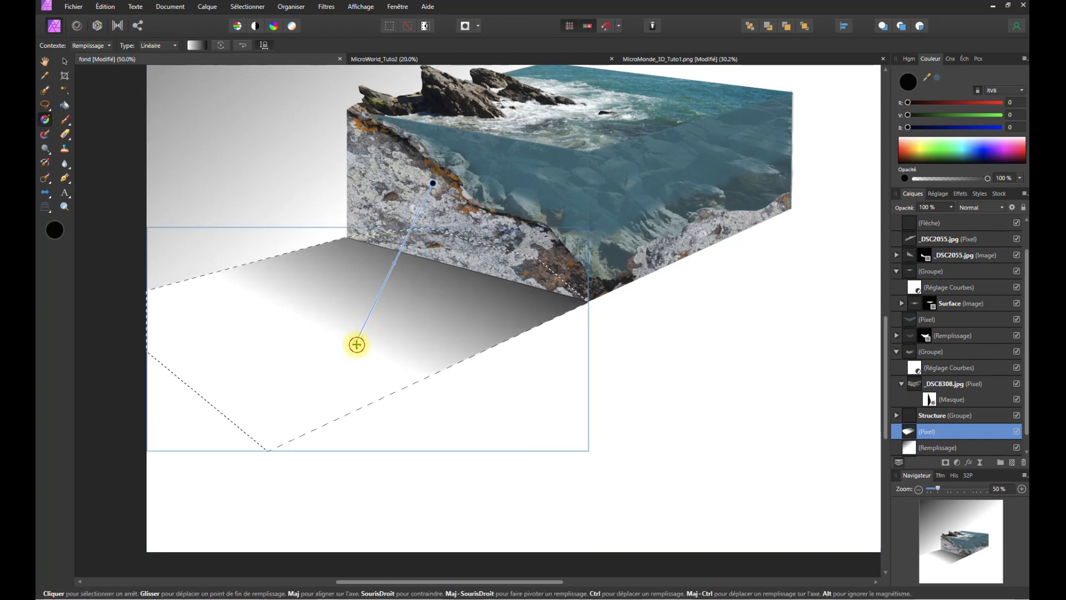
{"action": "left_click_drag", "start_coordinate": [356, 343], "coordinate": [284, 368]}
{"action": "left_click_drag", "start_coordinate": [317, 331], "coordinate": [309, 333]}
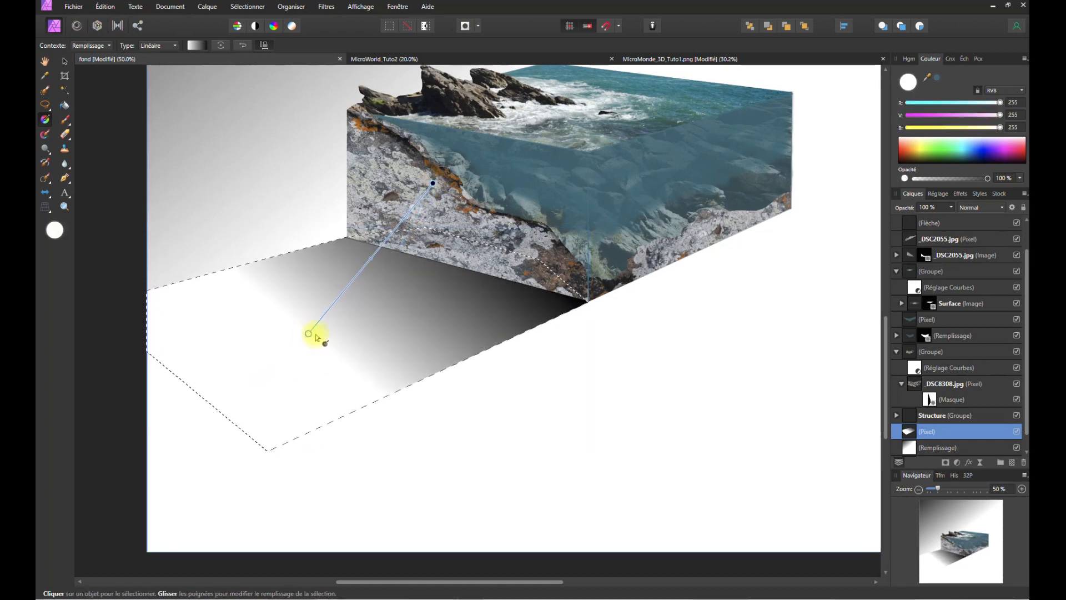
{"action": "left_click_drag", "start_coordinate": [377, 251], "coordinate": [383, 249]}
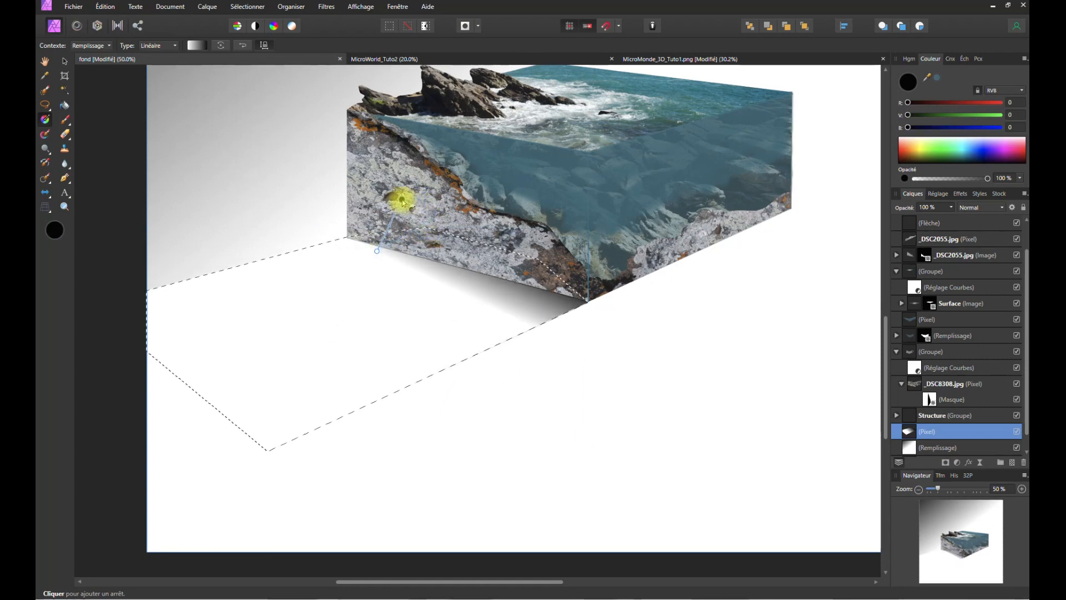
{"action": "left_click_drag", "start_coordinate": [376, 250], "coordinate": [306, 339]}
- Insert a stop at 66% in the shadow gradient and move its black end to the block's left vertical edge
{"action": "left_click", "coordinate": [196, 48]}
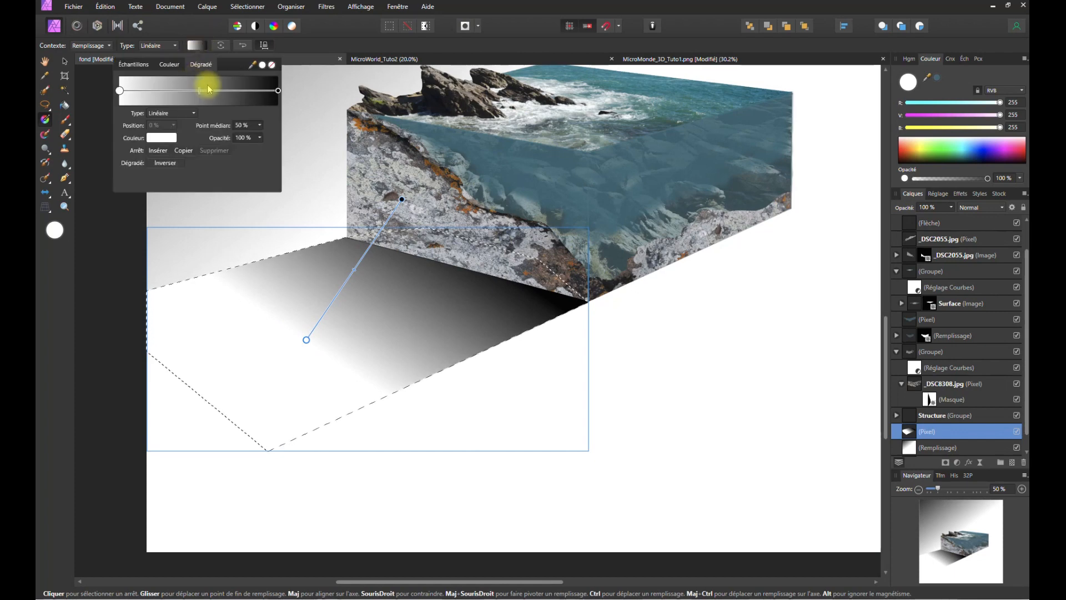
{"action": "left_click_drag", "start_coordinate": [196, 95], "coordinate": [224, 92]}
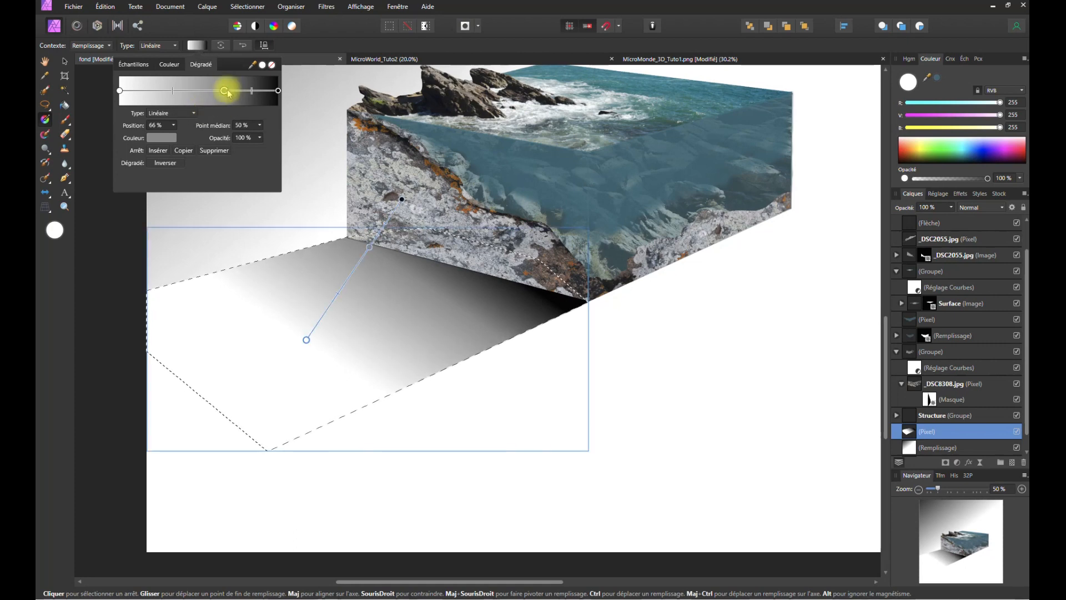
{"action": "left_click", "coordinate": [400, 199]}
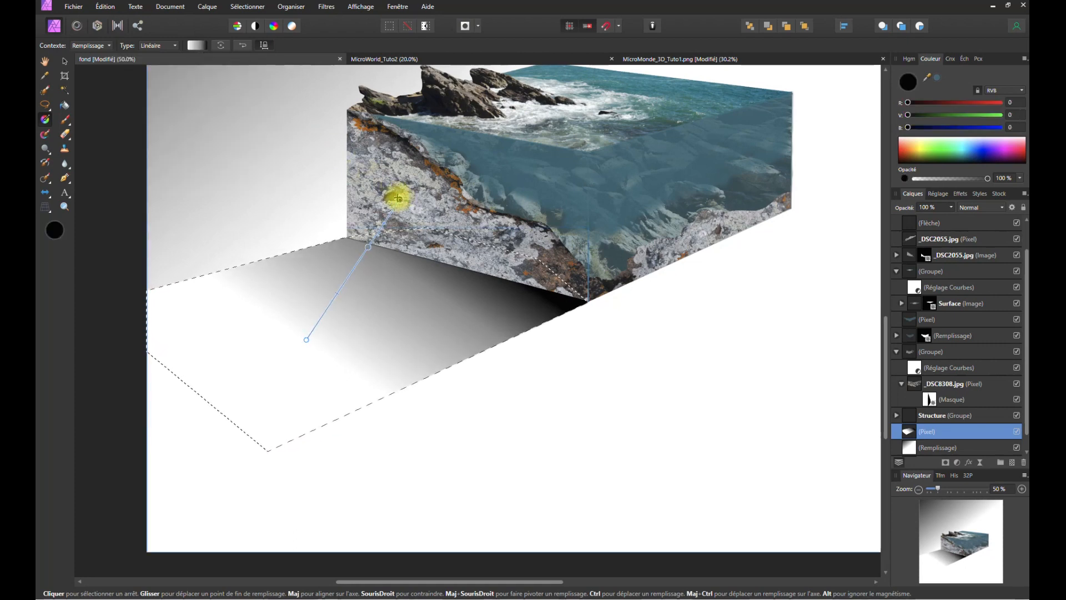
{"action": "left_click_drag", "start_coordinate": [373, 183], "coordinate": [370, 187]}
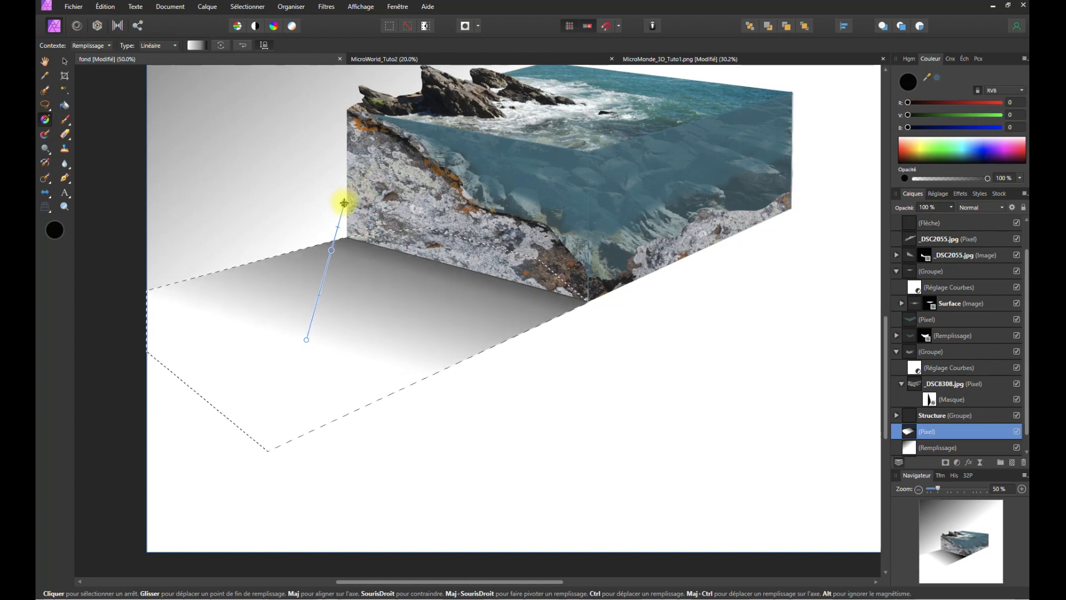
- Set the shadow gradient's middle stop to 64% and shift its white end slightly farther from the block
{"action": "left_click", "coordinate": [196, 45]}
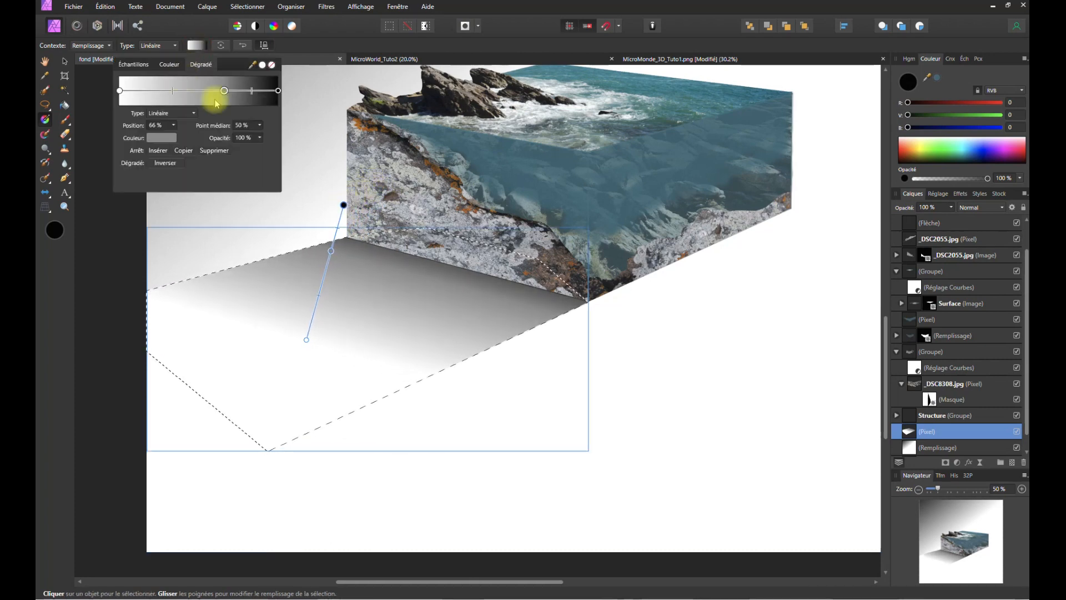
{"action": "left_click_drag", "start_coordinate": [224, 92], "coordinate": [216, 97]}
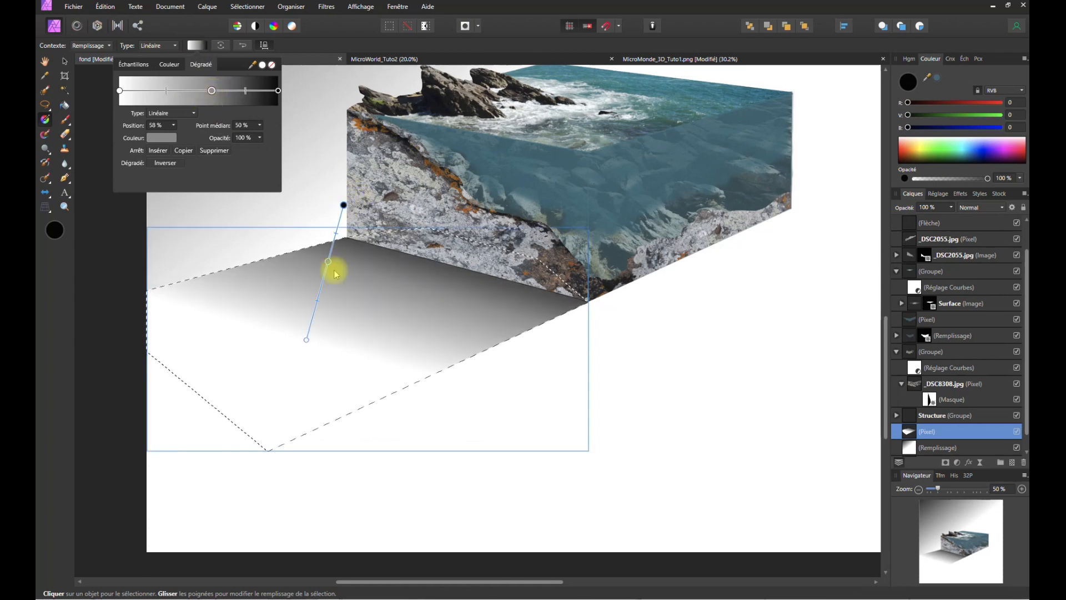
{"action": "left_click_drag", "start_coordinate": [308, 342], "coordinate": [293, 340]}
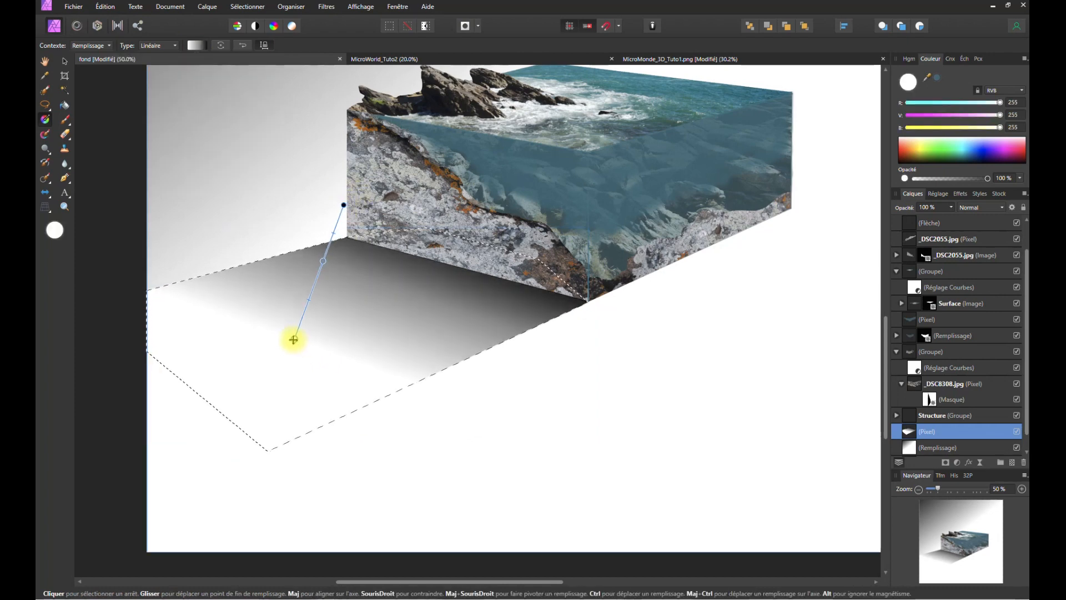
{"action": "left_click", "coordinate": [195, 45]}
{"action": "left_click", "coordinate": [212, 92]}
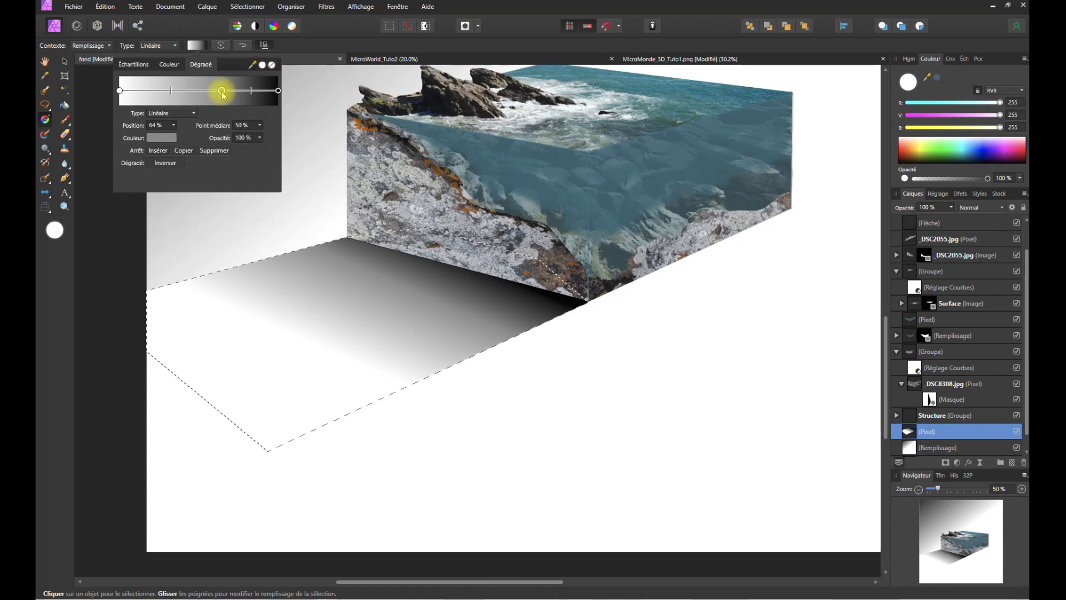
- Insert a second shadow gradient stop at 45%, move both middle stops slightly closer to the black end, and deselect the area
{"action": "left_click", "coordinate": [191, 90]}
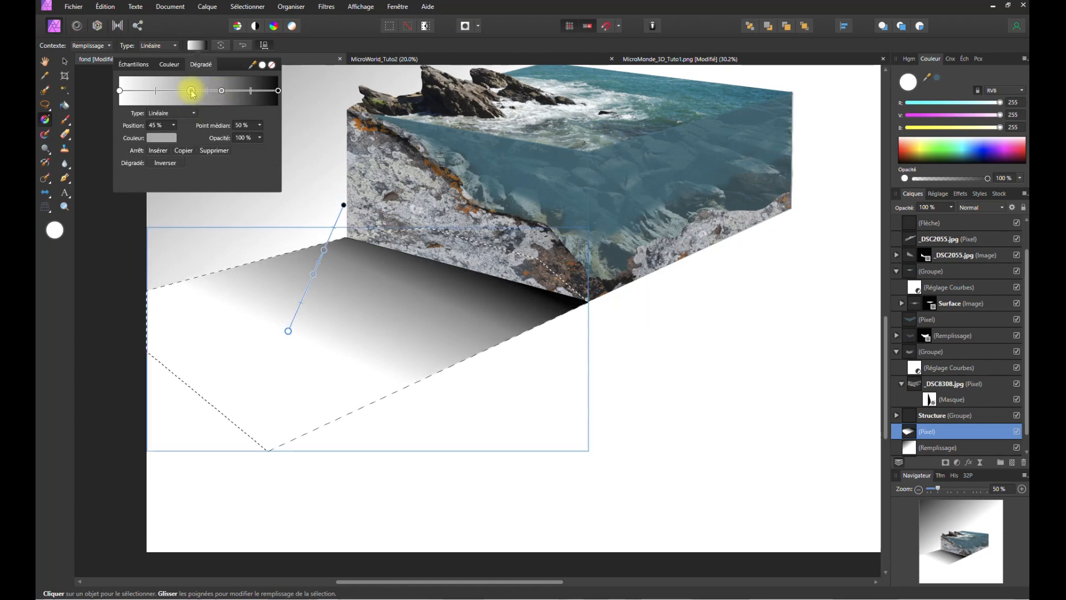
{"action": "left_click", "coordinate": [313, 275]}
{"action": "left_click", "coordinate": [310, 281]}
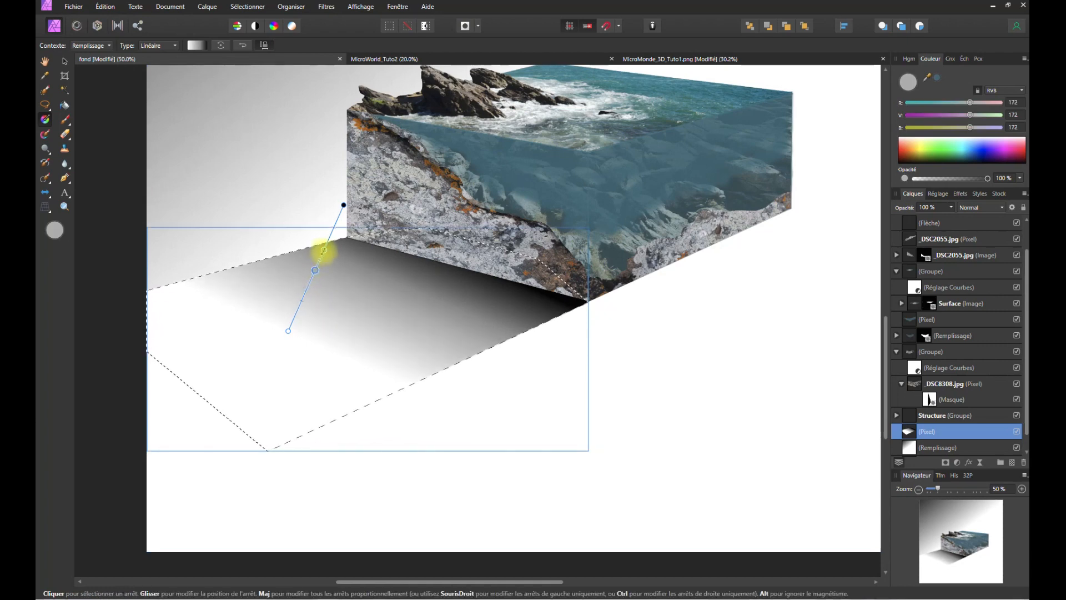
{"action": "left_click_drag", "start_coordinate": [324, 250], "coordinate": [328, 244]}
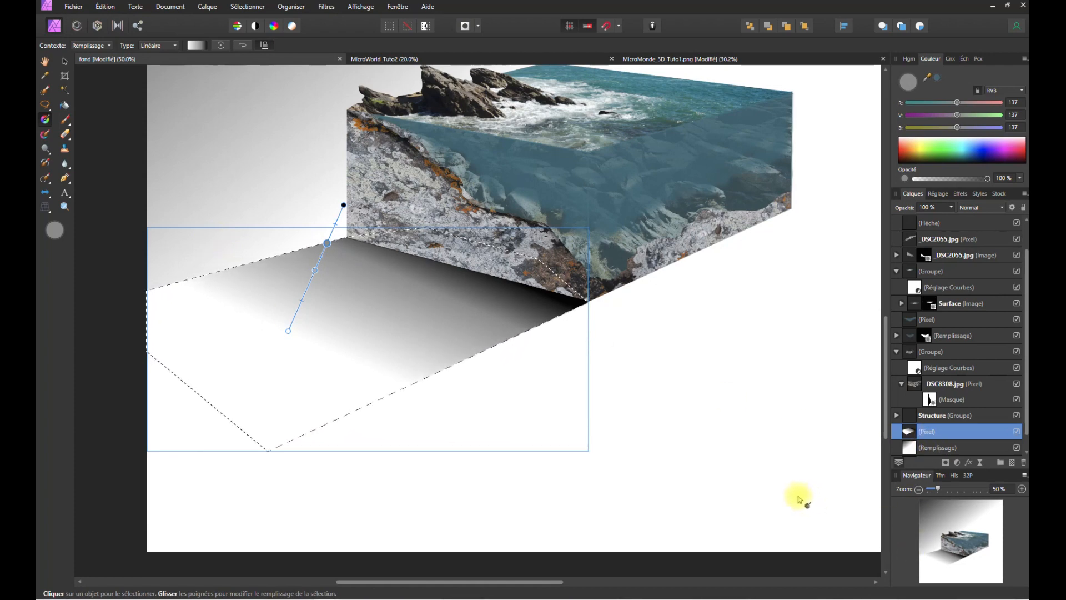
{"action": "key", "text": "ctrl+d"}
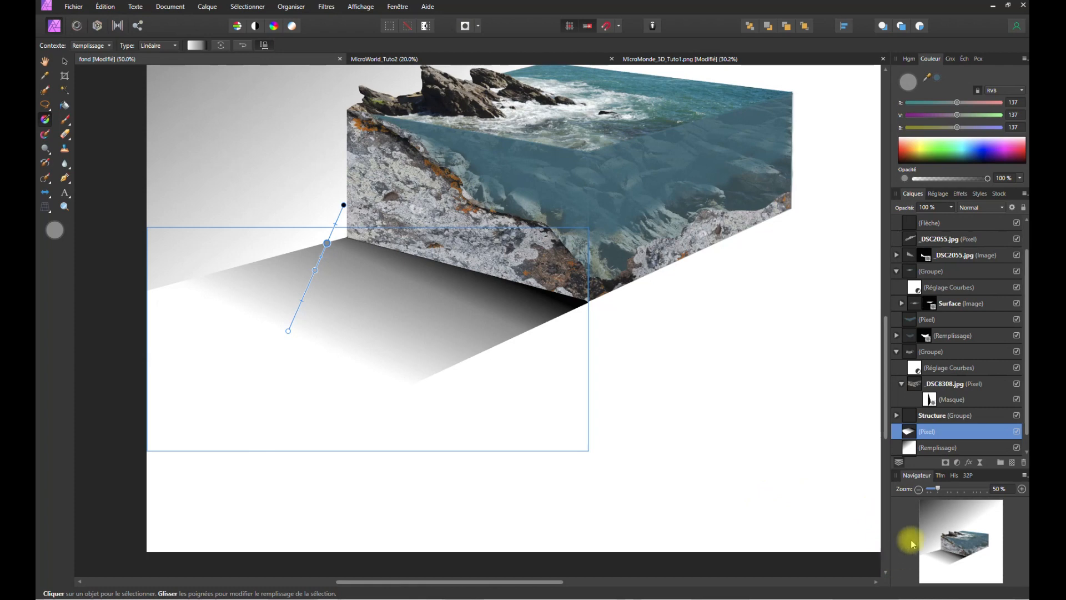
- Shift the background fill gradient's white end slightly down the block's left rock face
{"action": "left_click", "coordinate": [919, 488]}
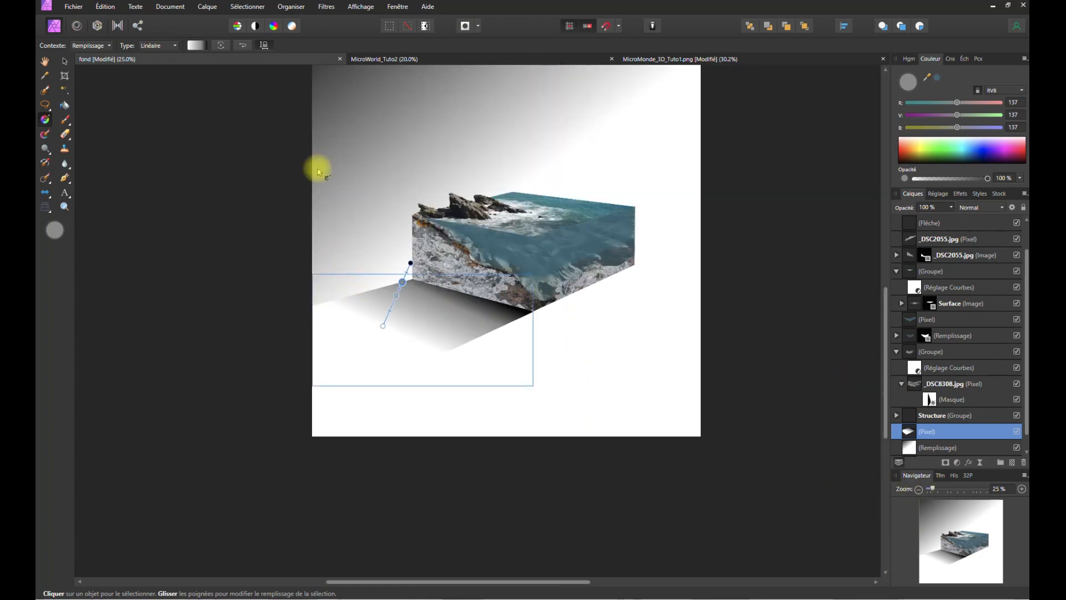
{"action": "left_click", "coordinate": [922, 450]}
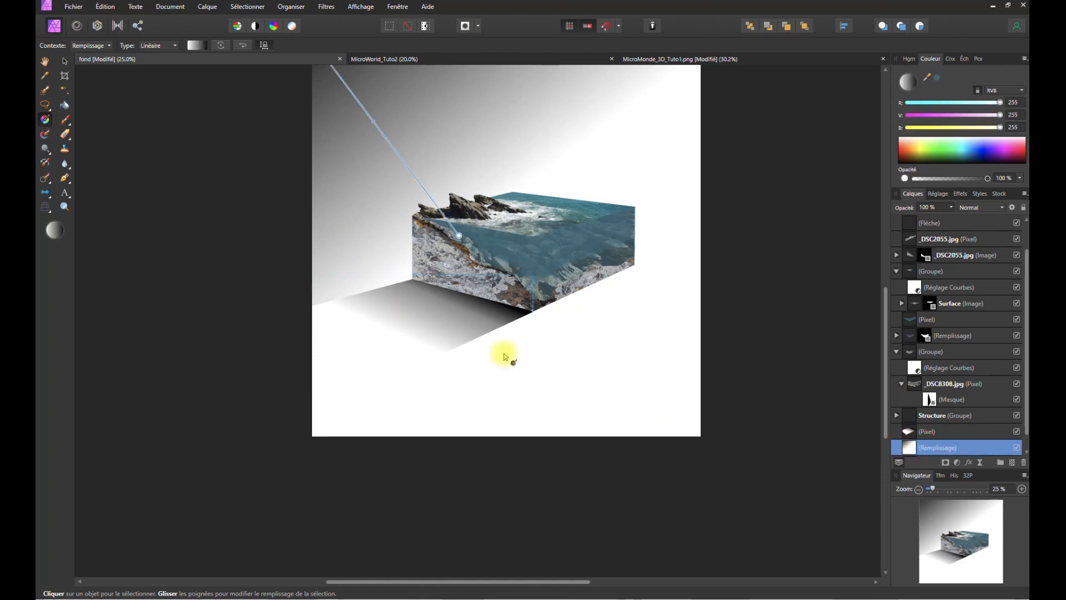
{"action": "left_click_drag", "start_coordinate": [448, 237], "coordinate": [433, 254]}
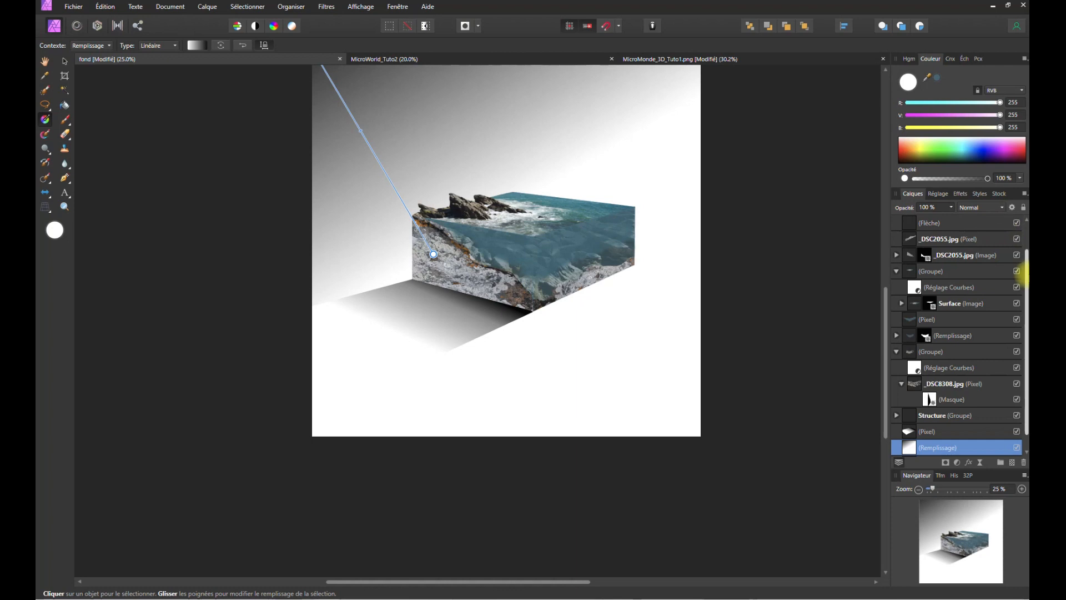
- Group the three Flèche line layers at the top of the layer stack
{"action": "scroll", "coordinate": [1026, 272], "scroll_direction": "up", "scroll_amount": 2}
{"action": "left_click", "coordinate": [944, 223]}
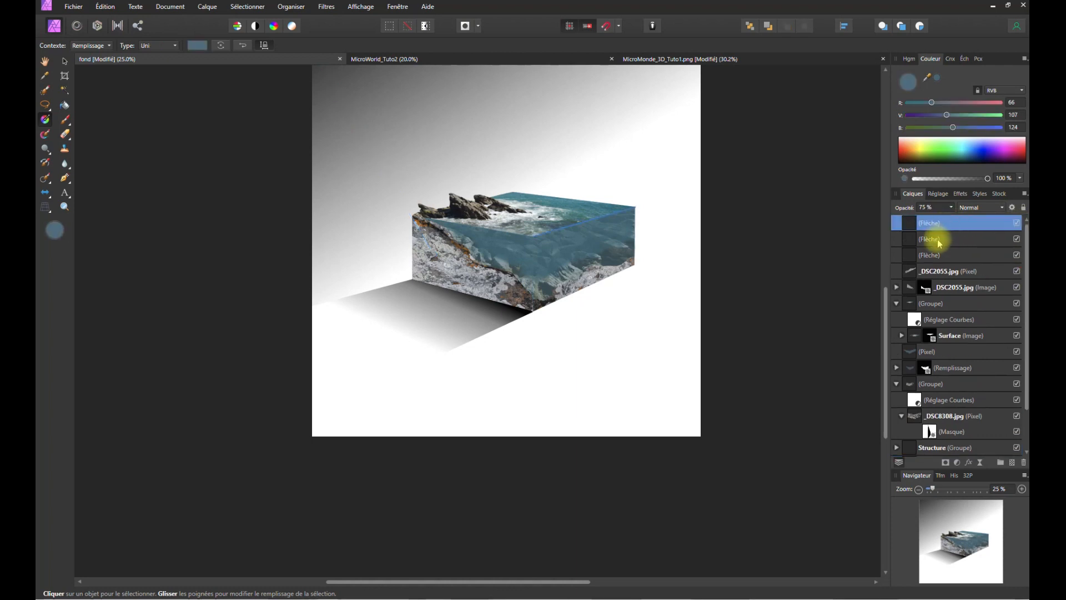
{"action": "left_click", "coordinate": [939, 240], "text": "shift"}
{"action": "left_click", "coordinate": [936, 256], "text": "shift"}
{"action": "right_click", "coordinate": [934, 258]}
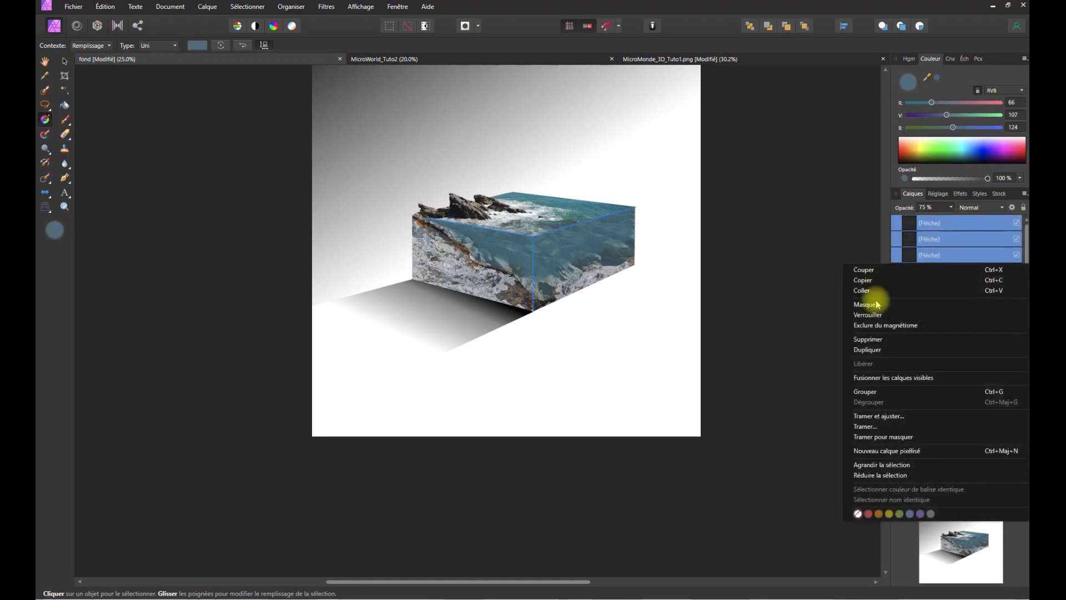
{"action": "left_click", "coordinate": [874, 391]}
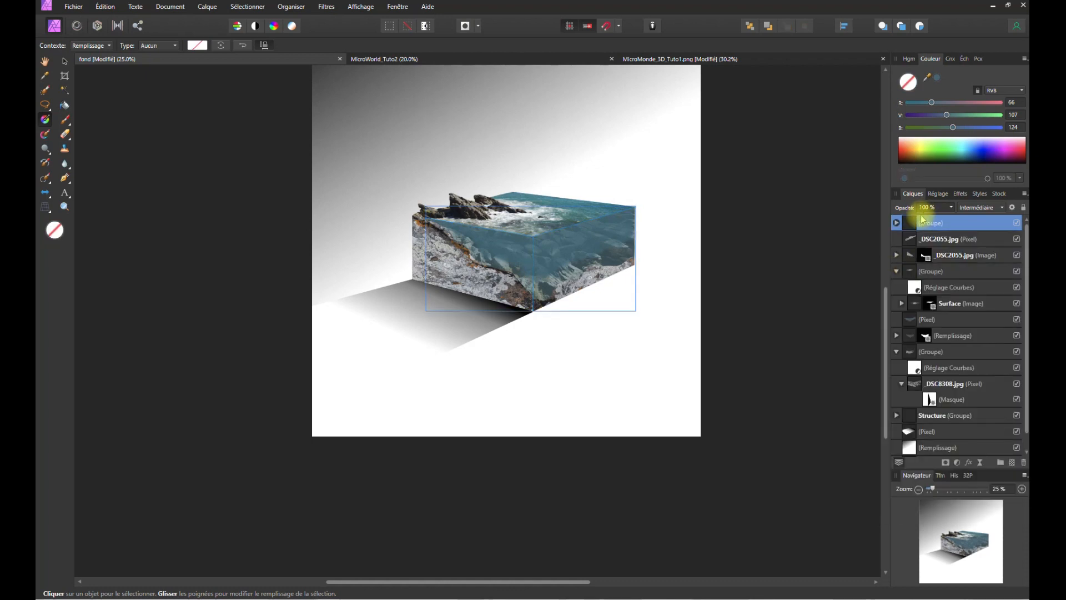
- Expand the new group of lines and set its first Flèche layer's opacity to 84%
{"action": "left_click", "coordinate": [896, 222]}
{"action": "left_click", "coordinate": [927, 240]}
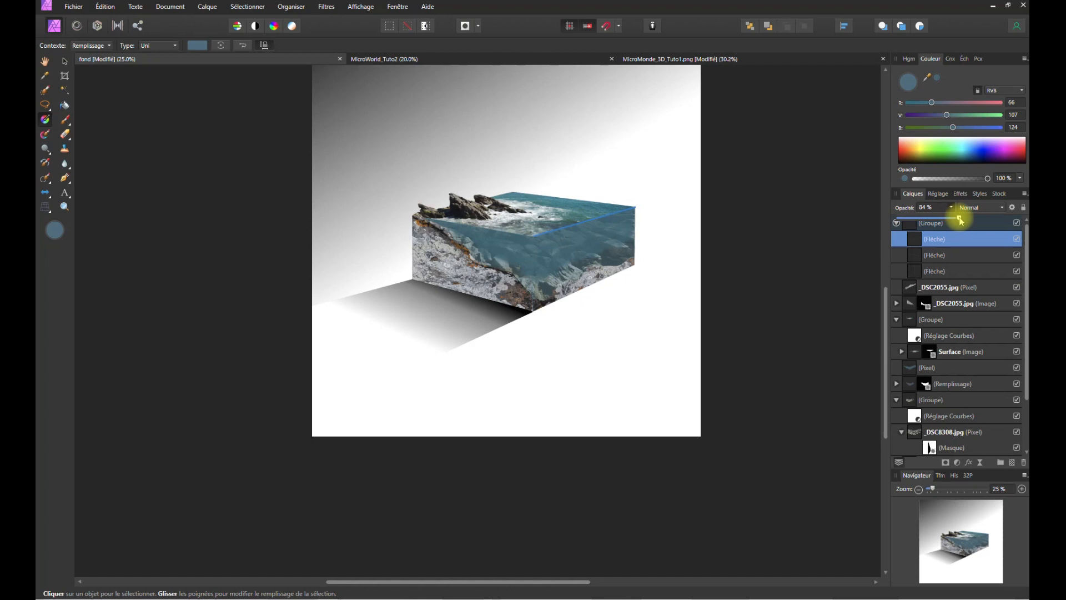
{"action": "left_click", "coordinate": [922, 259]}
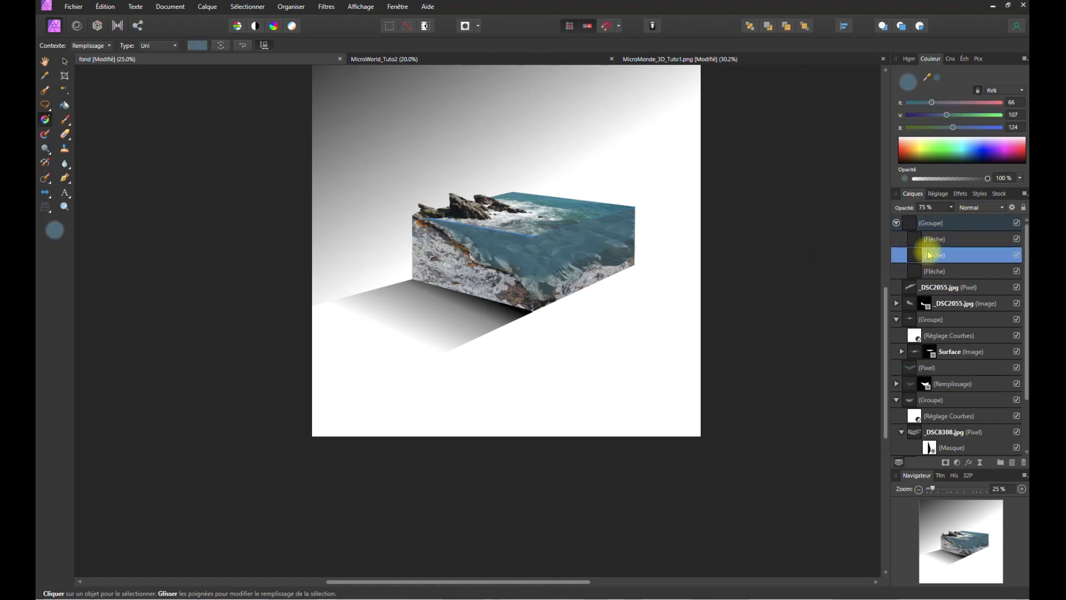
{"action": "left_click", "coordinate": [926, 239]}
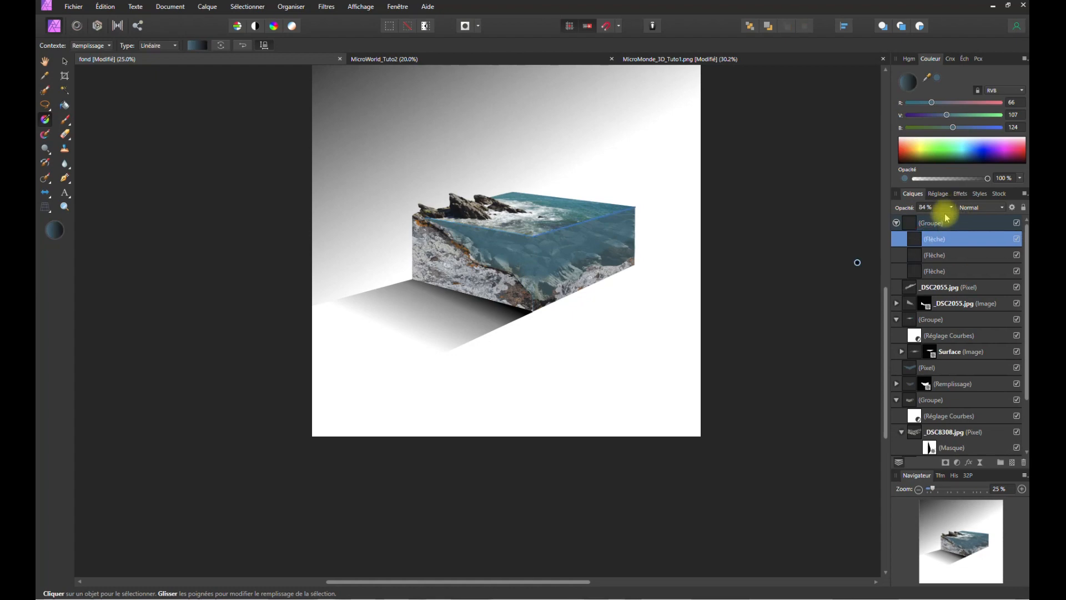
- Adjust the second Flèche layer's opacity, set the vertical front edge line's opacity to 60%, and deselect all layers
{"action": "left_click", "coordinate": [933, 255]}
{"action": "left_click", "coordinate": [951, 207]}
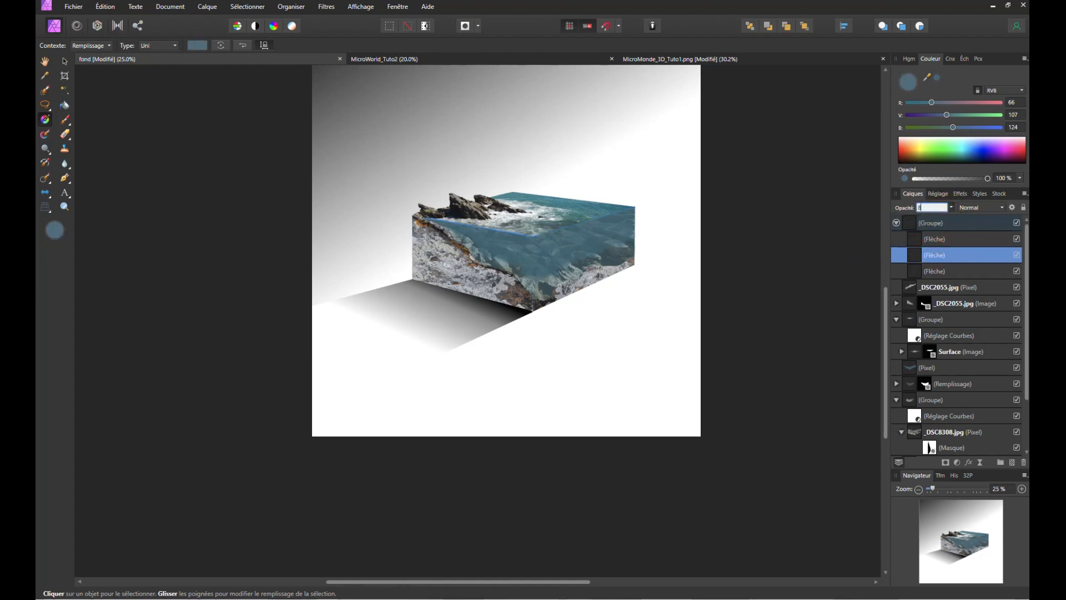
{"action": "left_click", "coordinate": [924, 271]}
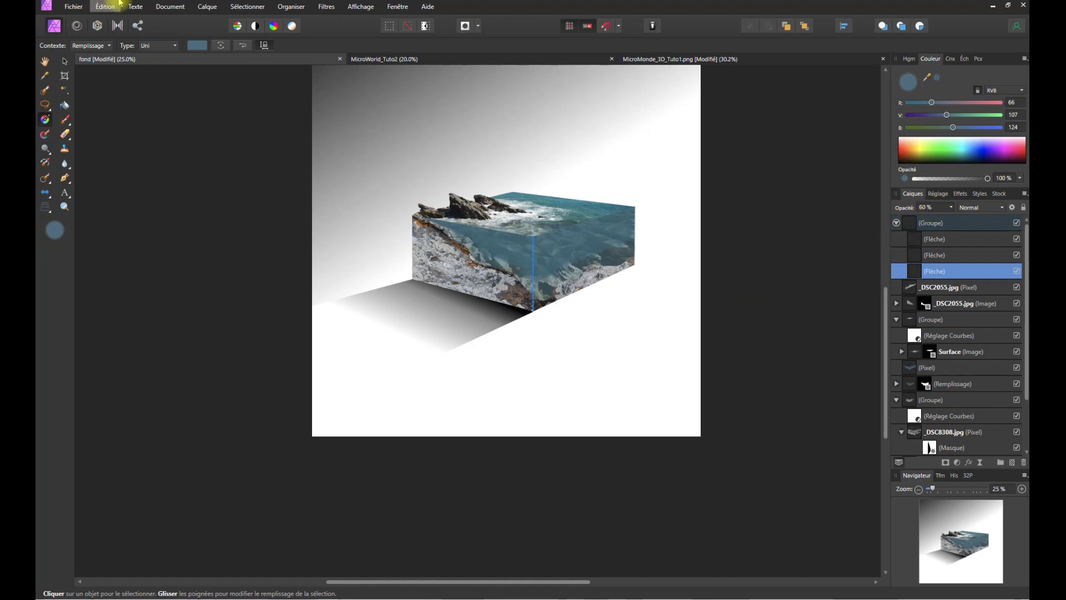
{"action": "left_click", "coordinate": [64, 61]}
{"action": "left_click", "coordinate": [136, 127]}
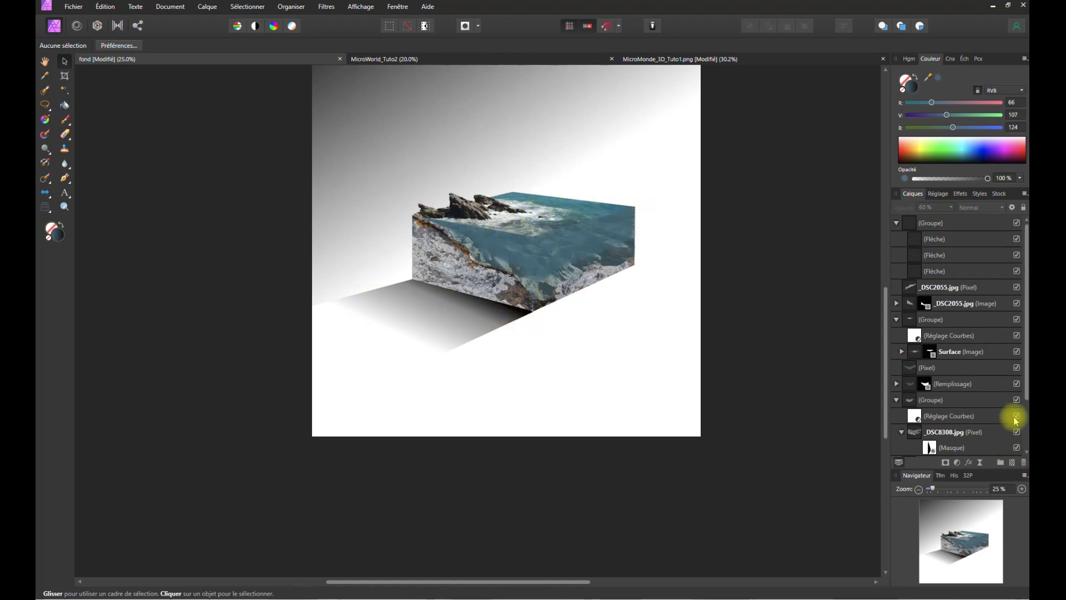
- Lower the opacity of the ground shadow's pixel layer to 80%
{"action": "scroll", "coordinate": [1015, 422], "scroll_direction": "down", "scroll_amount": 4}
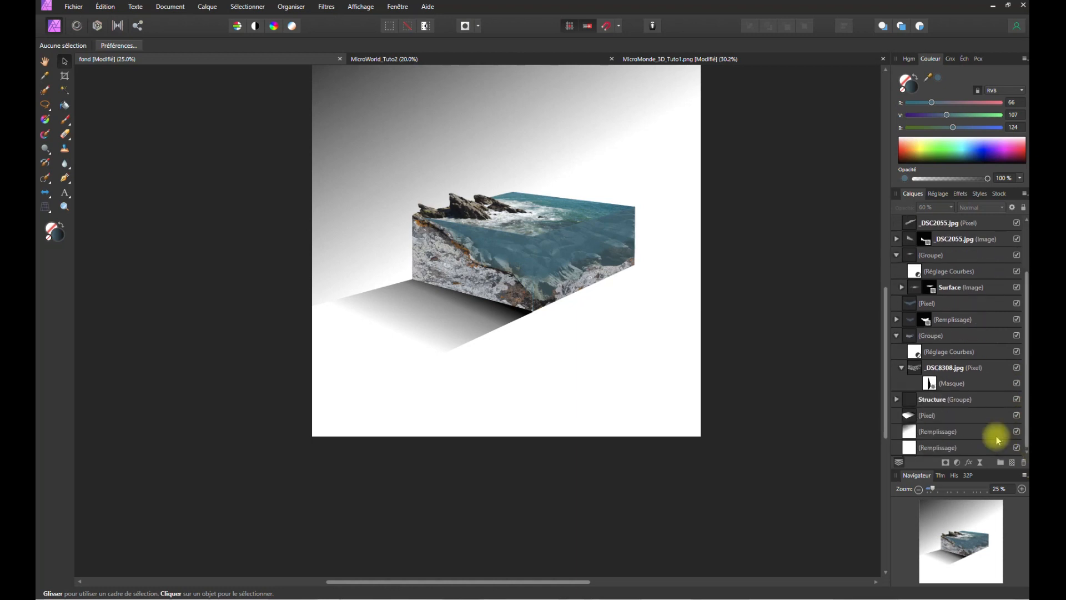
{"action": "left_click", "coordinate": [913, 415]}
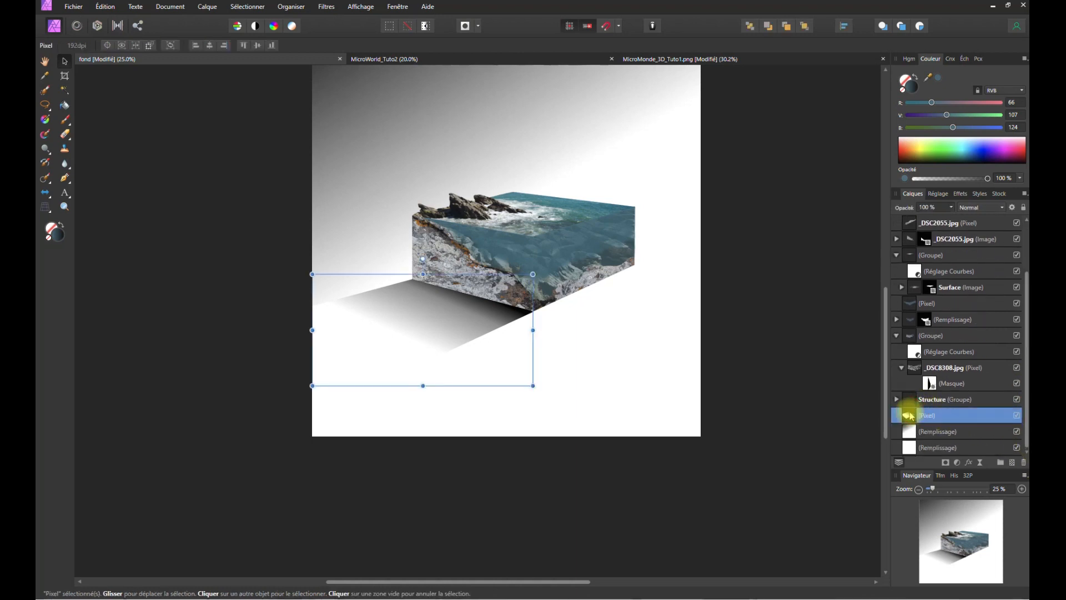
{"action": "left_click", "coordinate": [47, 120]}
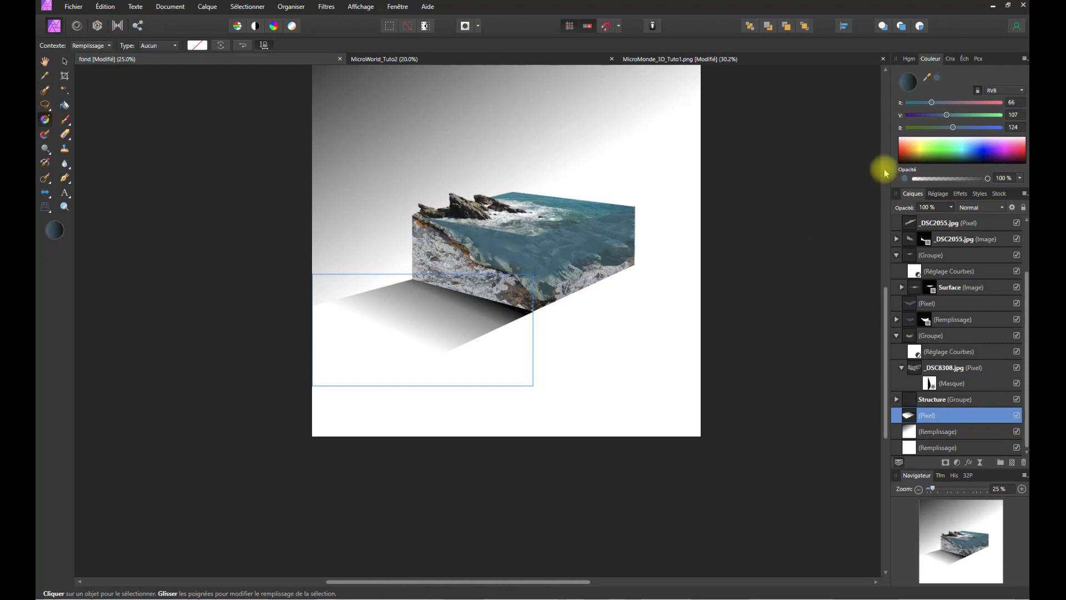
{"action": "left_click", "coordinate": [951, 208]}
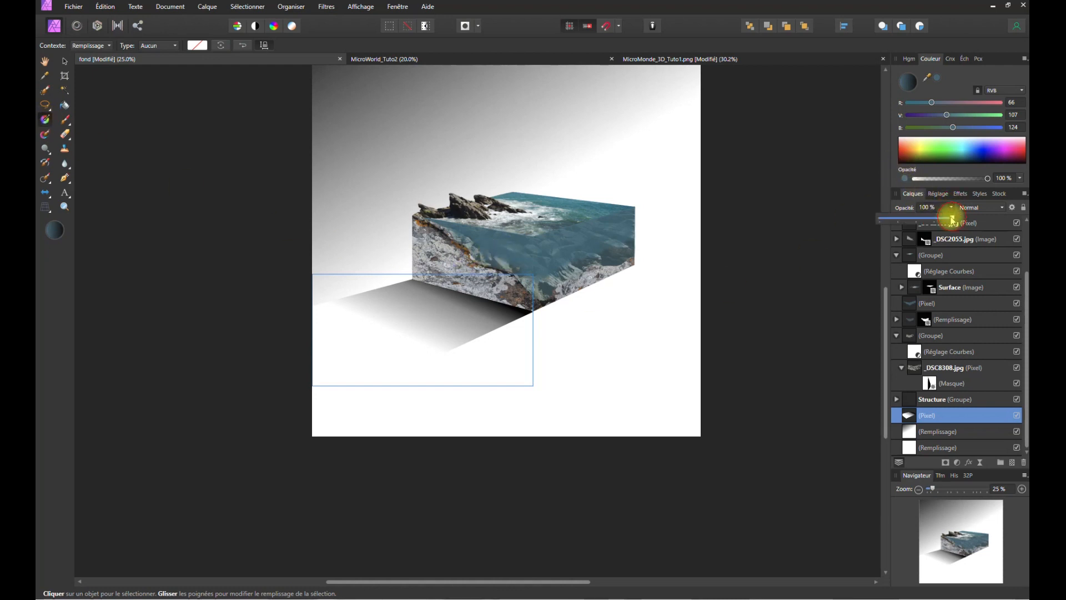
{"action": "left_click_drag", "start_coordinate": [953, 220], "coordinate": [945, 220]}
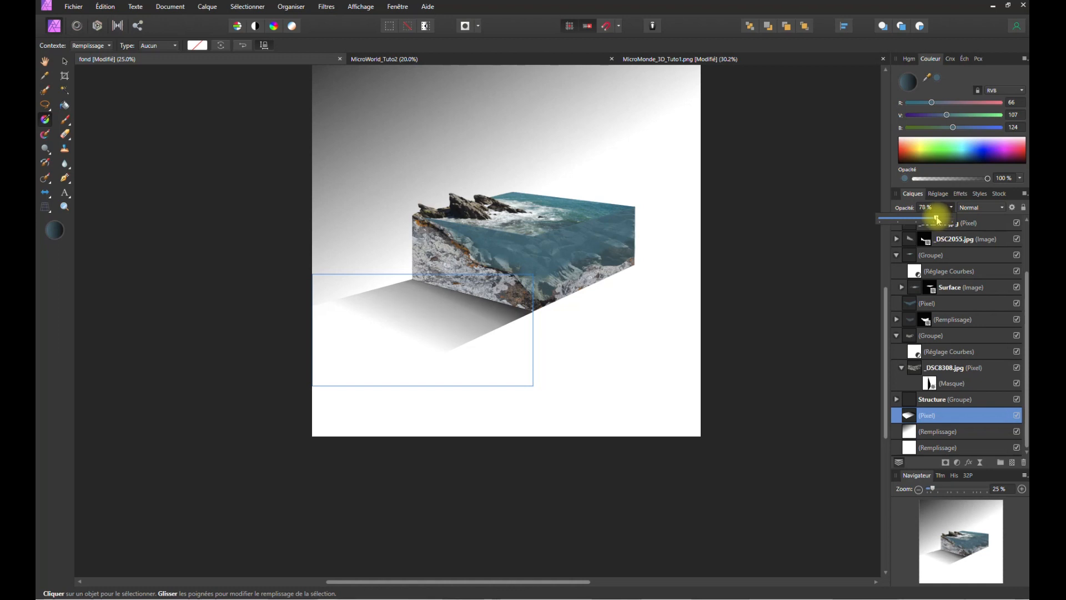
{"action": "left_click", "coordinate": [800, 257]}
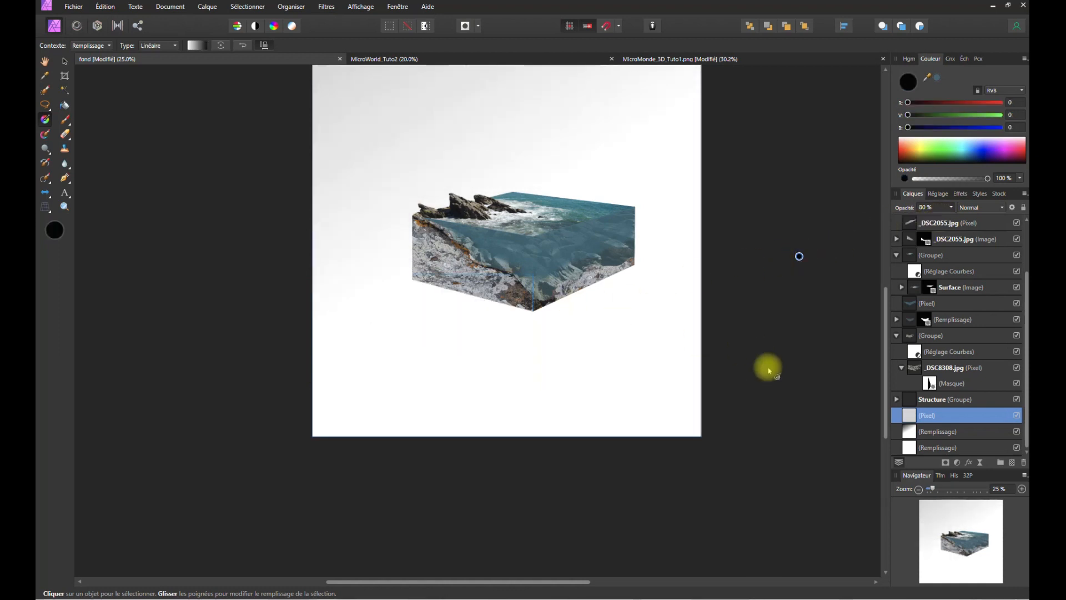
{"action": "left_click", "coordinate": [1017, 415]}
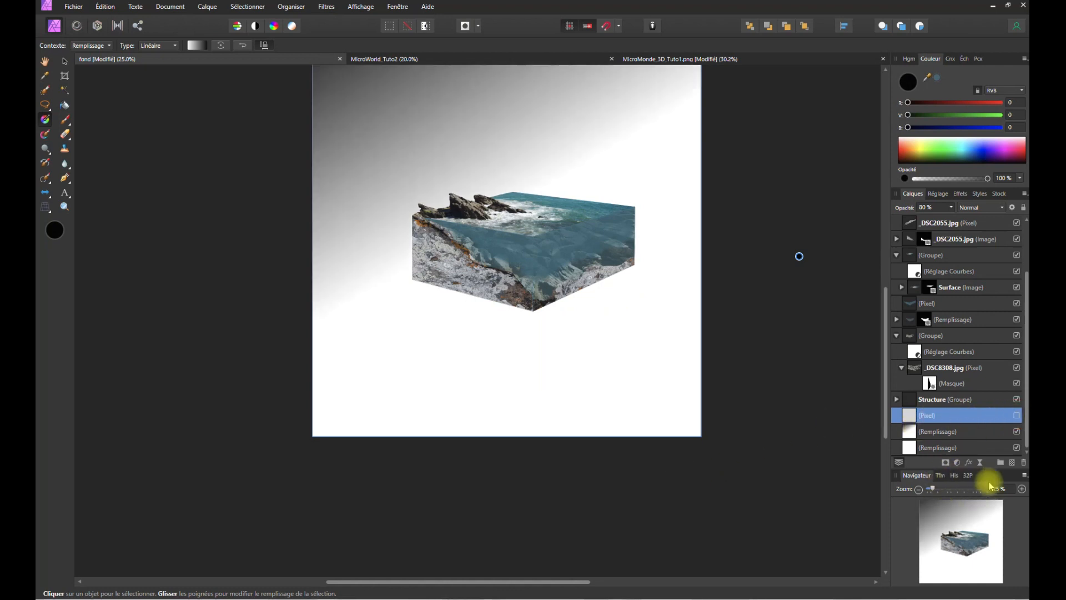
{"action": "left_click", "coordinate": [1022, 488]}
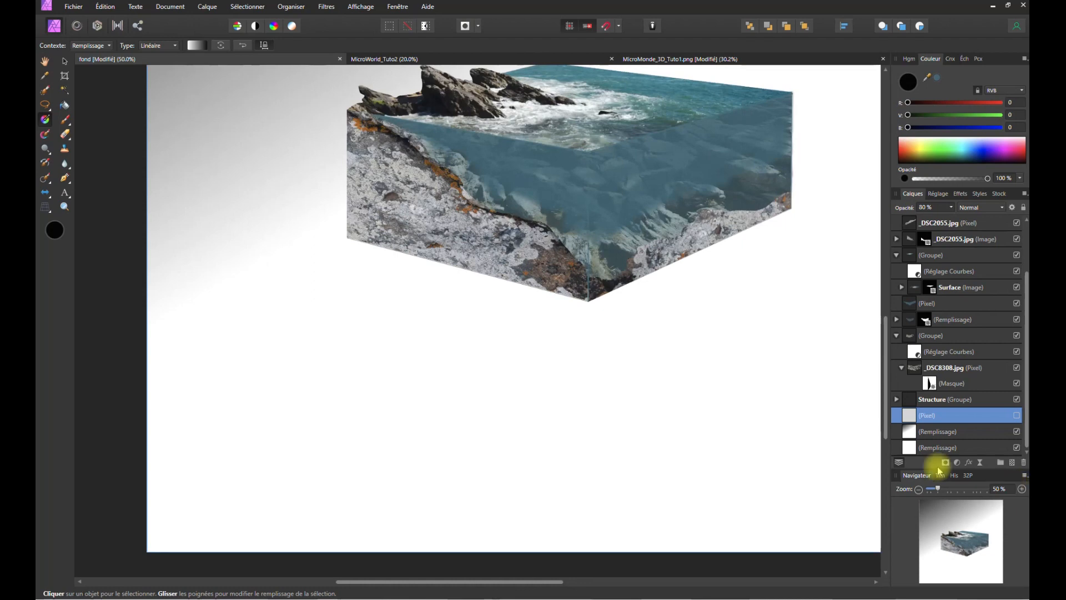
{"action": "left_click", "coordinate": [45, 118]}
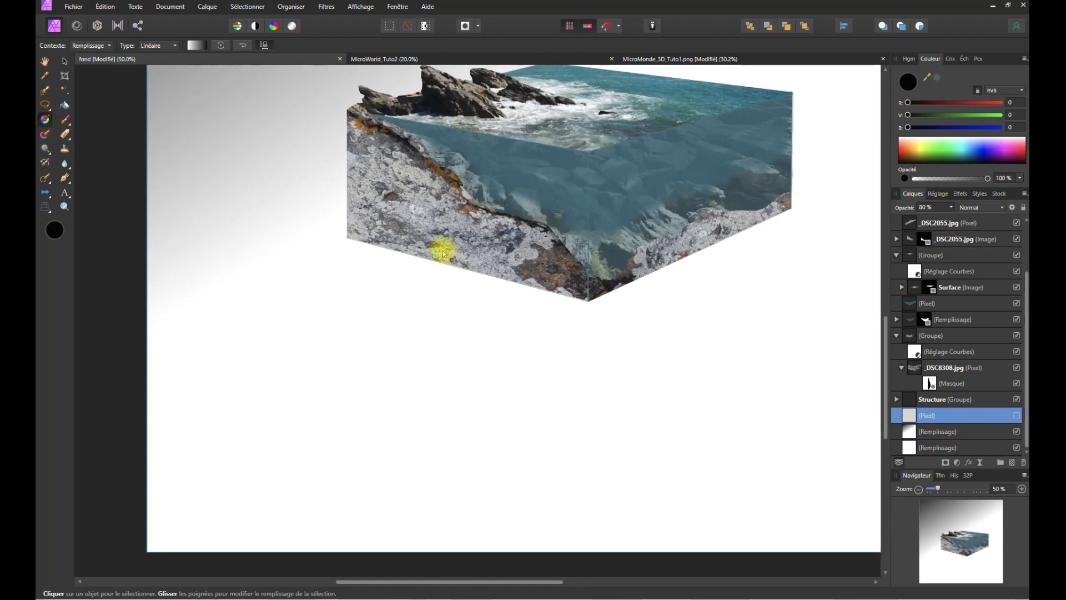
{"action": "mouse_move", "coordinate": [447, 251]}
{"action": "left_mouse_down"}
{"action": "mouse_move", "coordinate": [428, 262]}
{"action": "mouse_move", "coordinate": [440, 267]}
{"action": "mouse_move", "coordinate": [448, 247]}
{"action": "left_mouse_up"}
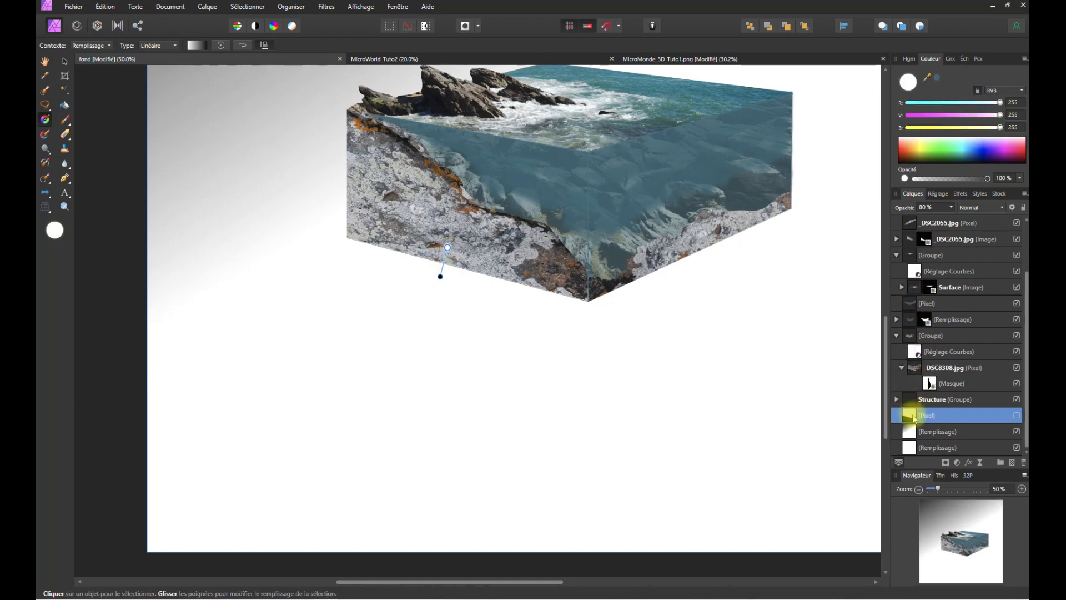
{"action": "scroll", "coordinate": [926, 383], "scroll_direction": "up", "scroll_amount": 1}
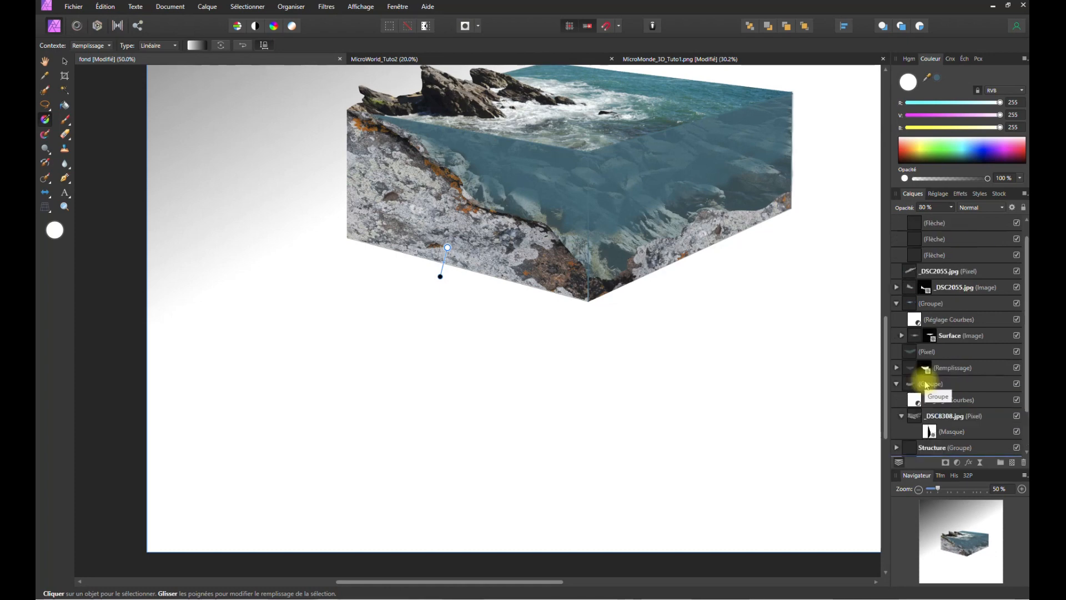
{"action": "scroll", "coordinate": [924, 410], "scroll_direction": "down", "scroll_amount": 1}
{"action": "left_click_drag", "start_coordinate": [925, 411], "coordinate": [896, 311]}
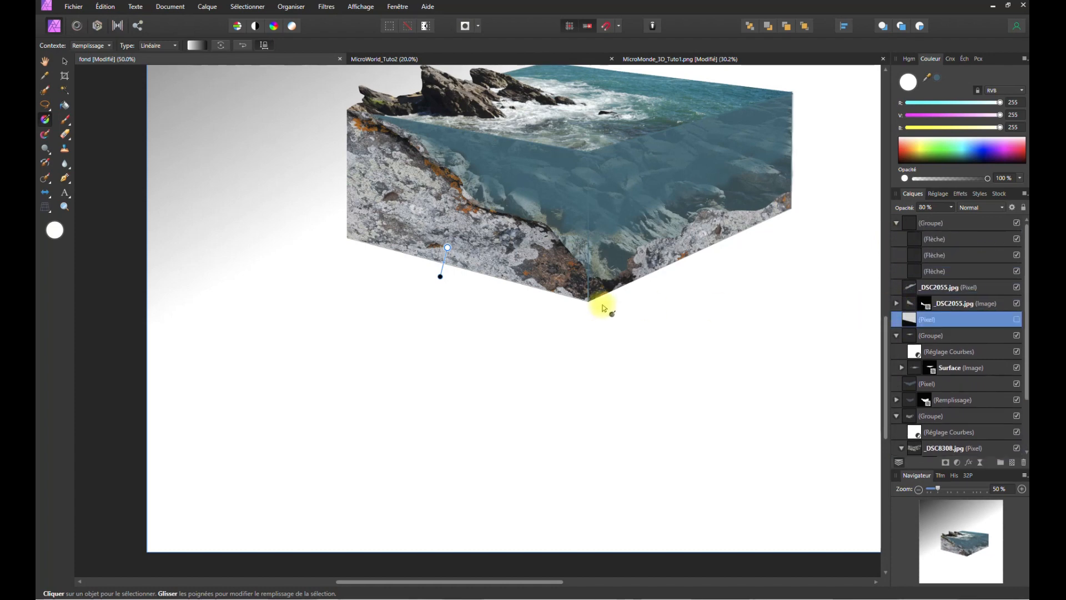
{"action": "key", "text": "ctrl+z"}
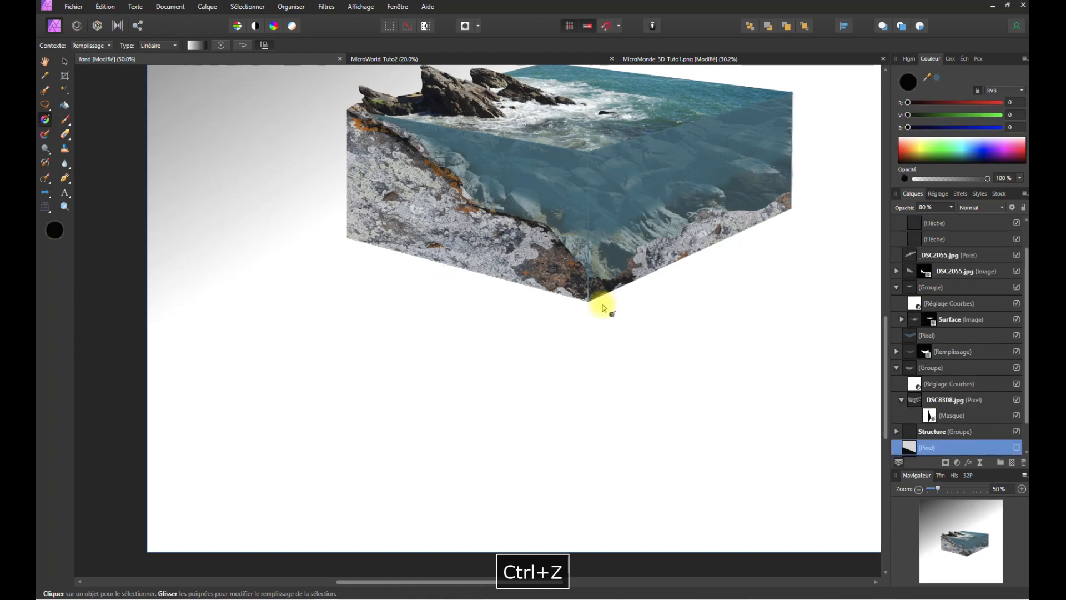
{"action": "key", "text": "ctrl+z"}
{"action": "key", "text": "ctrl+z"}
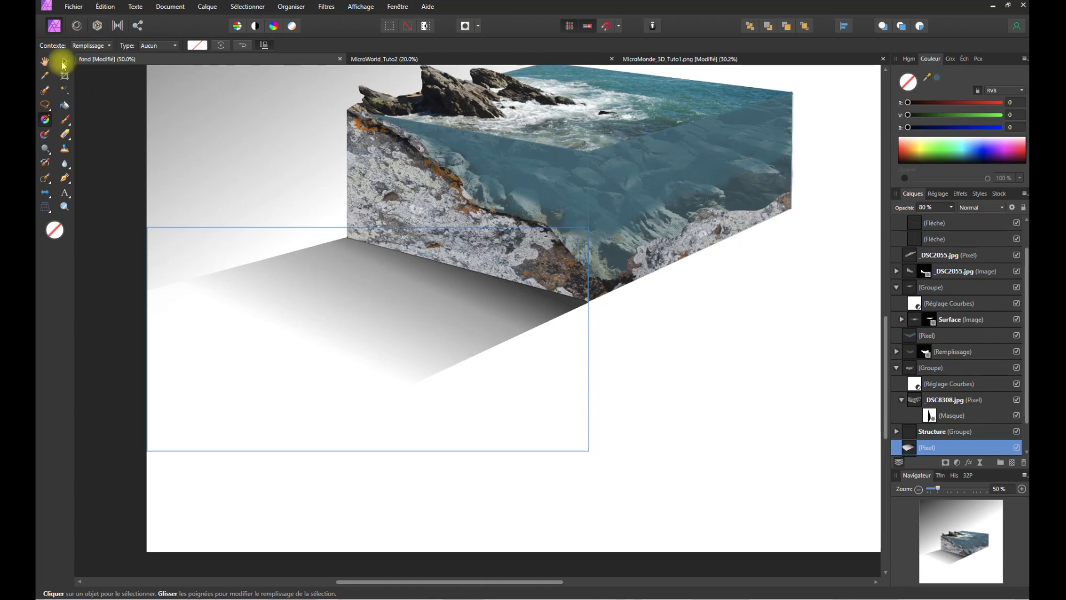
- Shift, slightly rotate and resize the ground shadow to about 1717 px wide, fitting it to the block's lower rock edge, and deselect it
{"action": "left_click", "coordinate": [65, 61]}
{"action": "left_click_drag", "start_coordinate": [352, 296], "coordinate": [360, 294]}
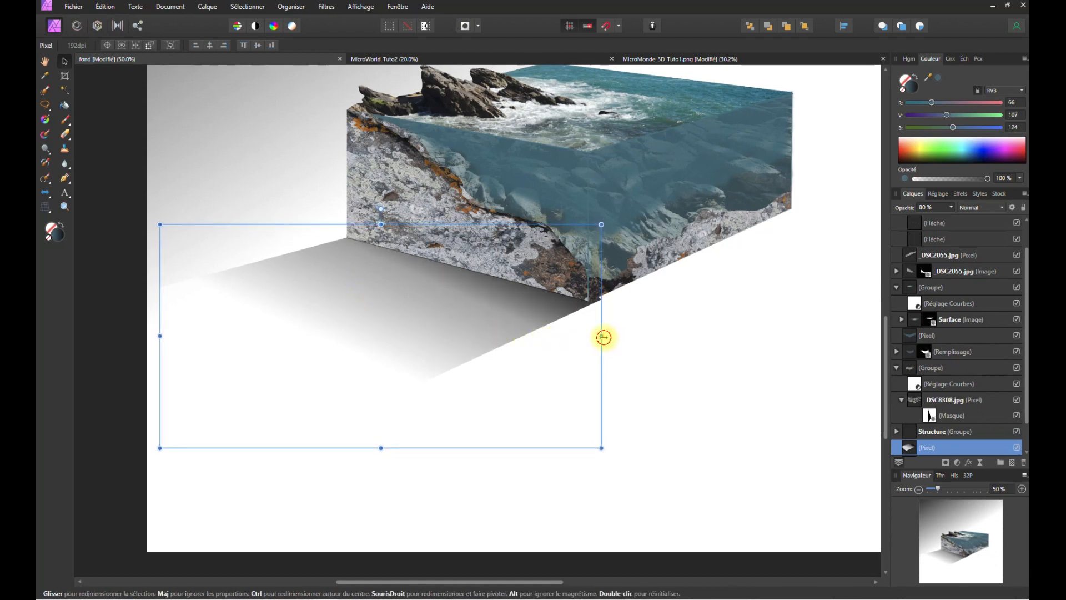
{"action": "left_click_drag", "start_coordinate": [603, 336], "coordinate": [597, 336]}
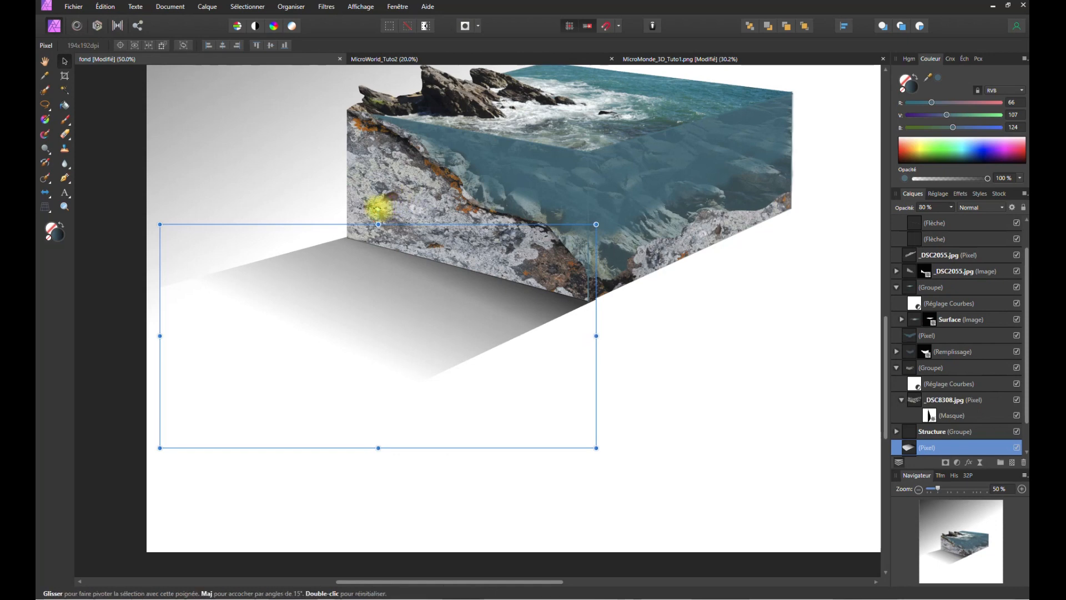
{"action": "left_click_drag", "start_coordinate": [378, 209], "coordinate": [375, 208]}
{"action": "left_click_drag", "start_coordinate": [412, 317], "coordinate": [415, 318]}
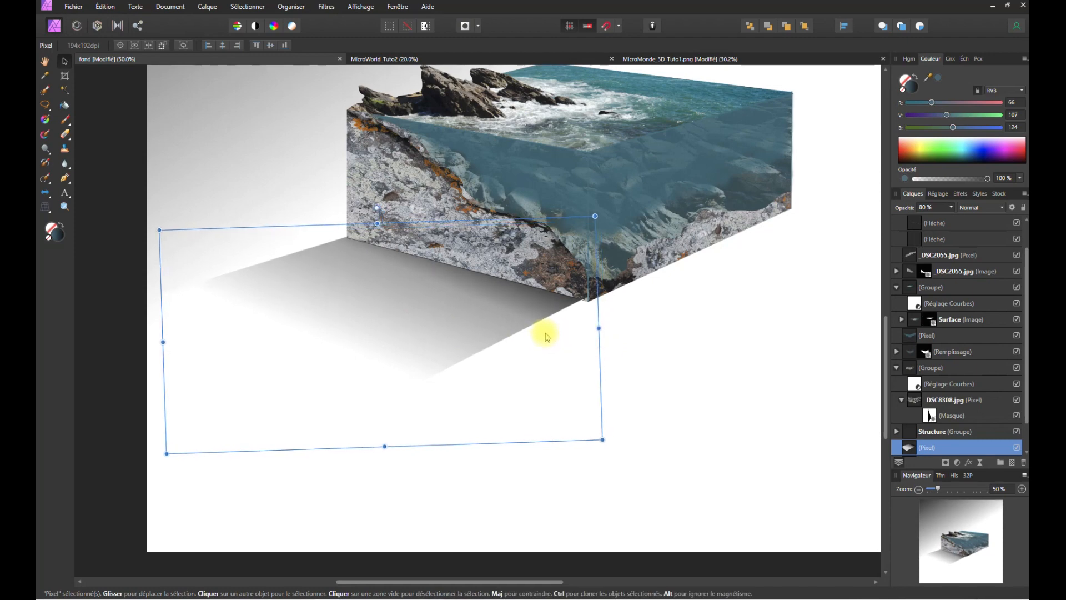
{"action": "left_click_drag", "start_coordinate": [603, 328], "coordinate": [611, 329]}
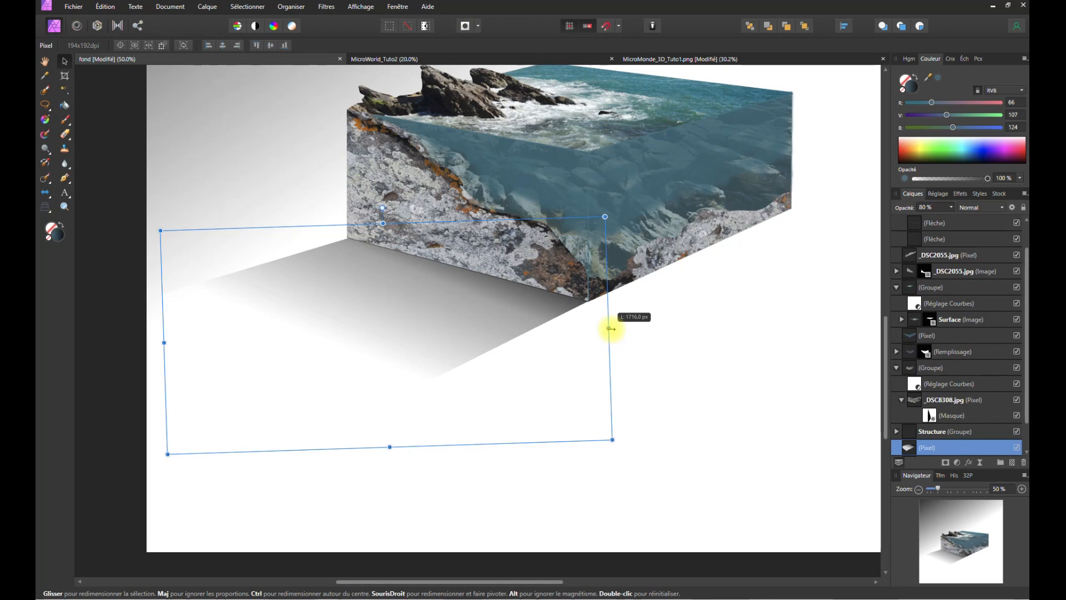
{"action": "left_click", "coordinate": [869, 566]}
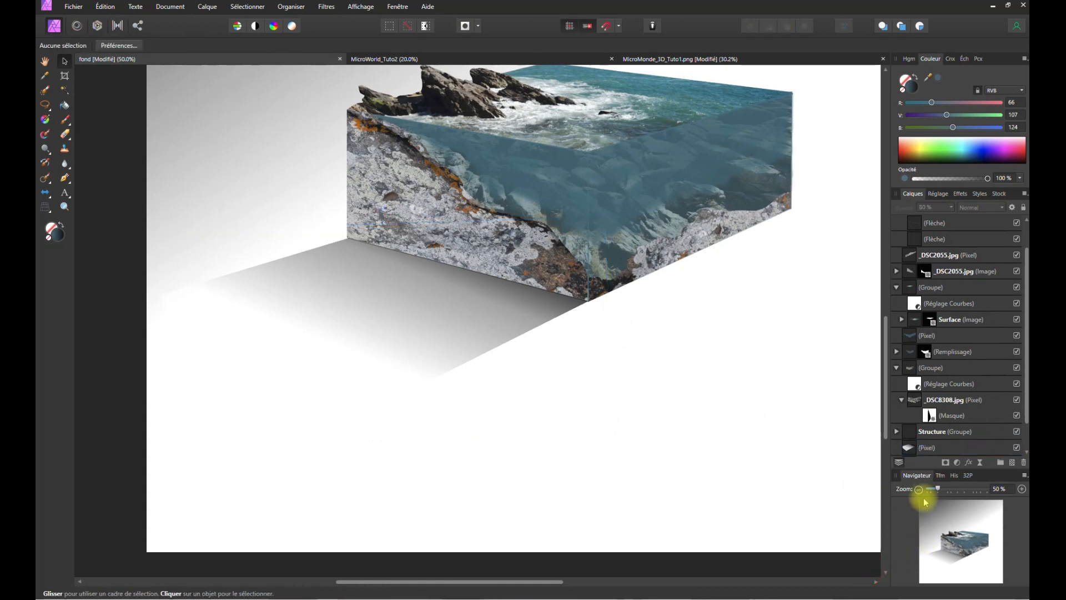
{"action": "left_click", "coordinate": [920, 490]}
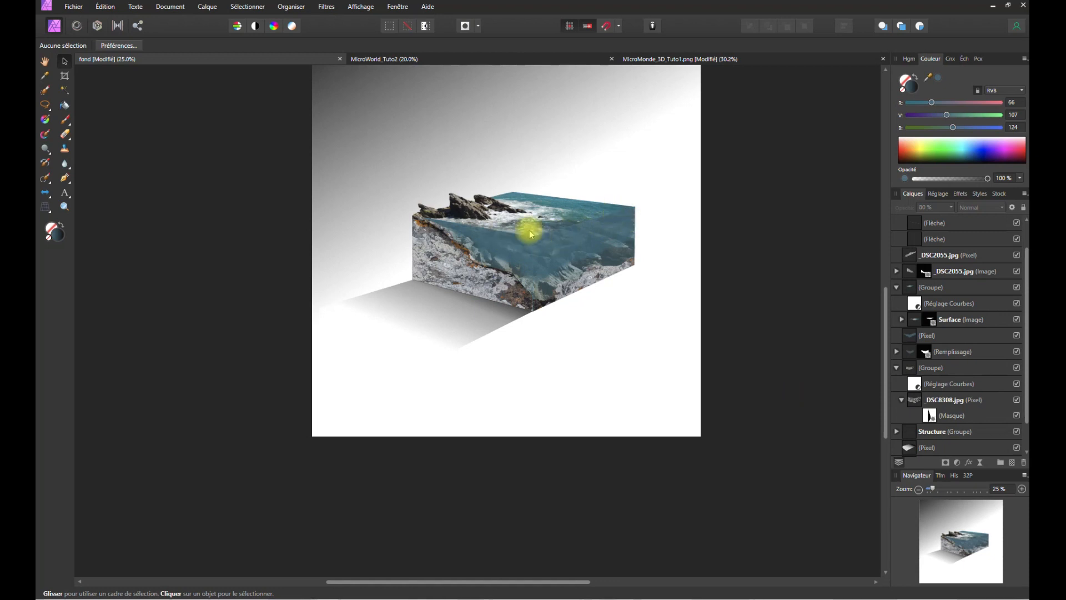
- Check the opacity of the first two Flèche edge line layers, deselect them and examine the whole composite
{"action": "scroll", "coordinate": [926, 239], "scroll_direction": "up", "scroll_amount": 1}
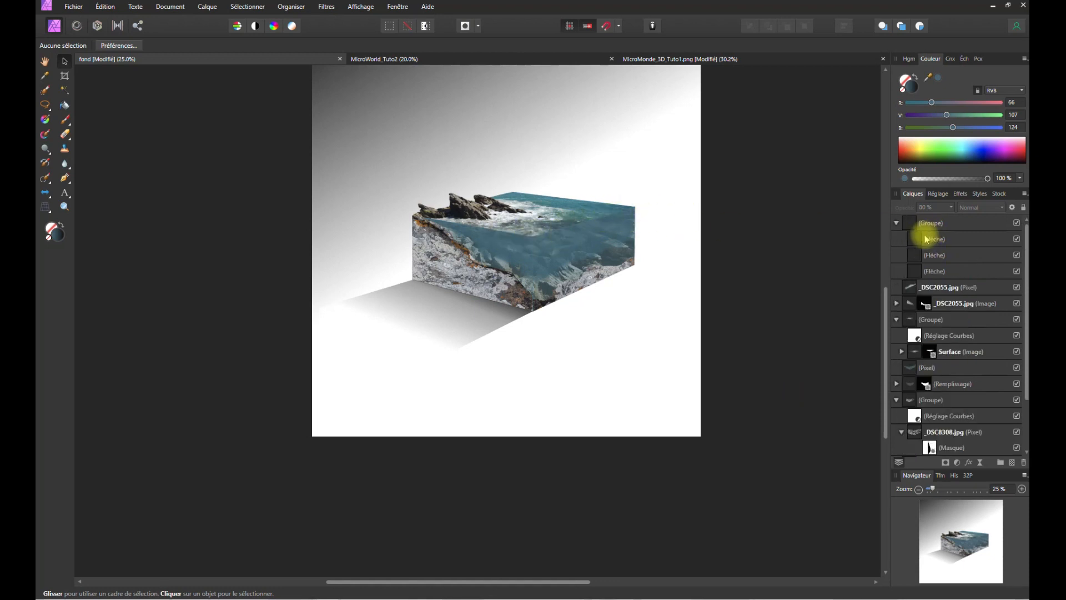
{"action": "left_click", "coordinate": [927, 239]}
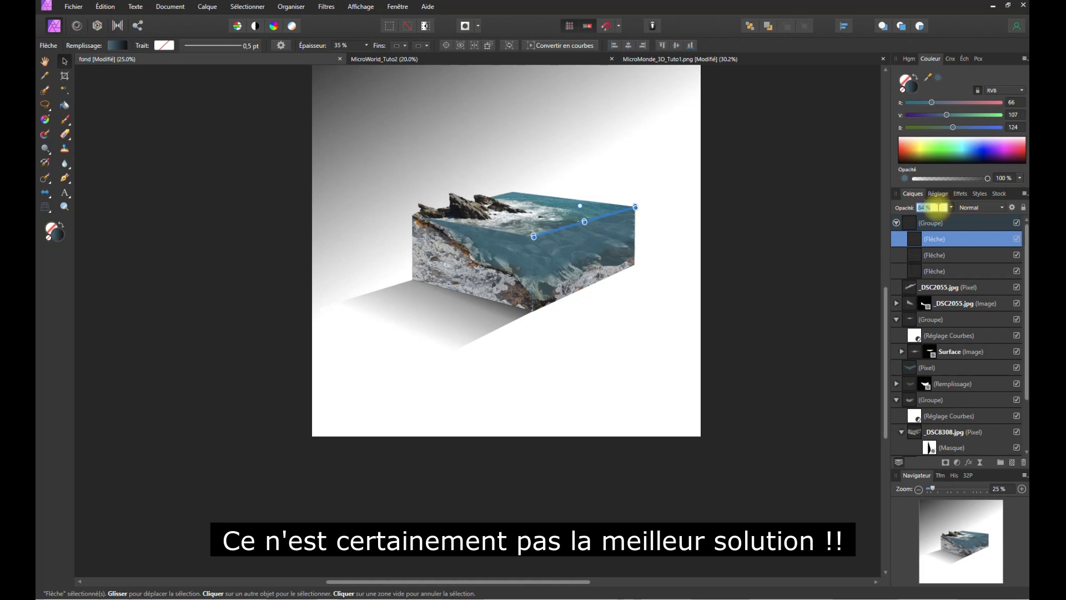
{"action": "left_click", "coordinate": [941, 256]}
{"action": "left_click", "coordinate": [930, 208]}
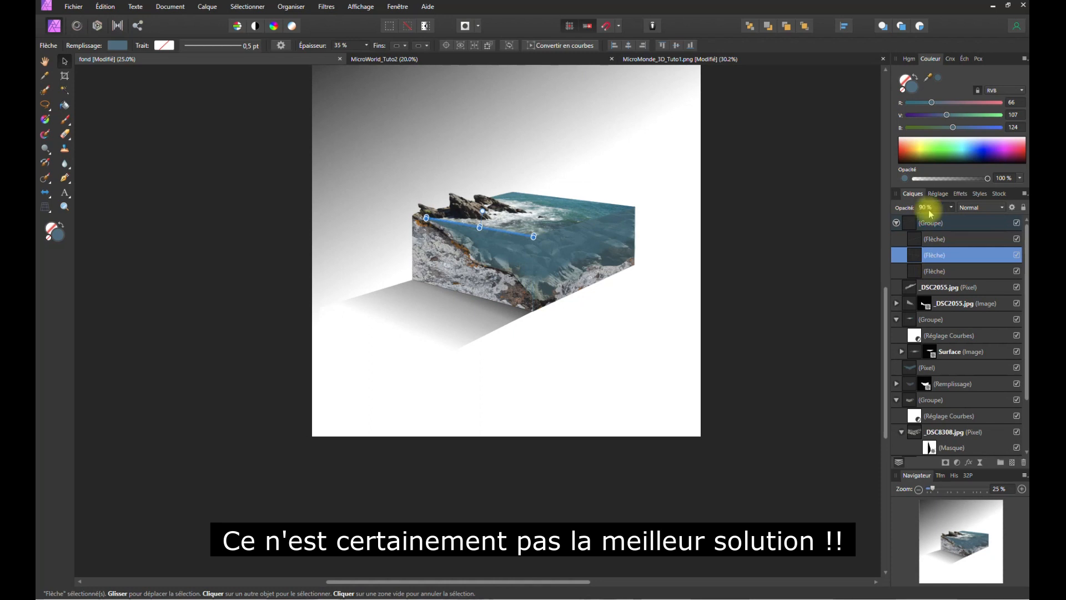
{"action": "left_click", "coordinate": [780, 309]}
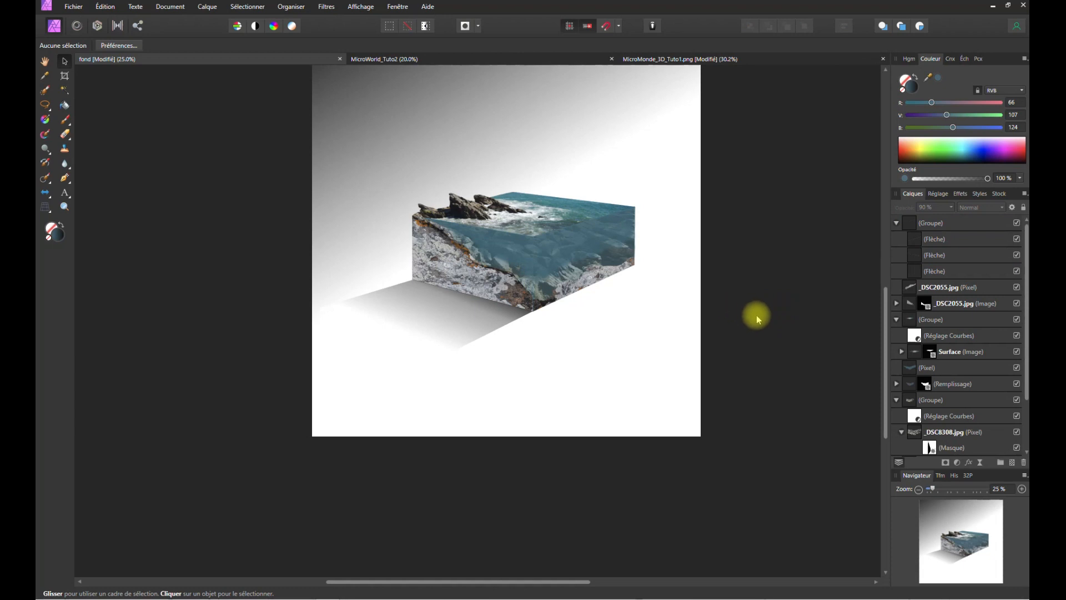
{"action": "key", "text": "space"}
{"action": "left_click_drag", "start_coordinate": [763, 304], "coordinate": [731, 374]}
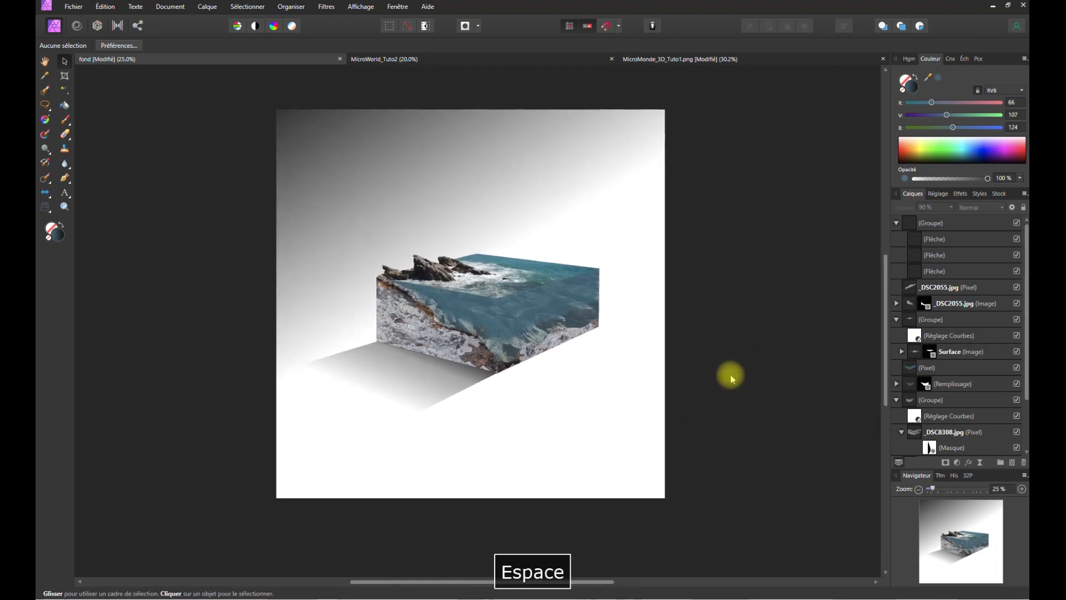